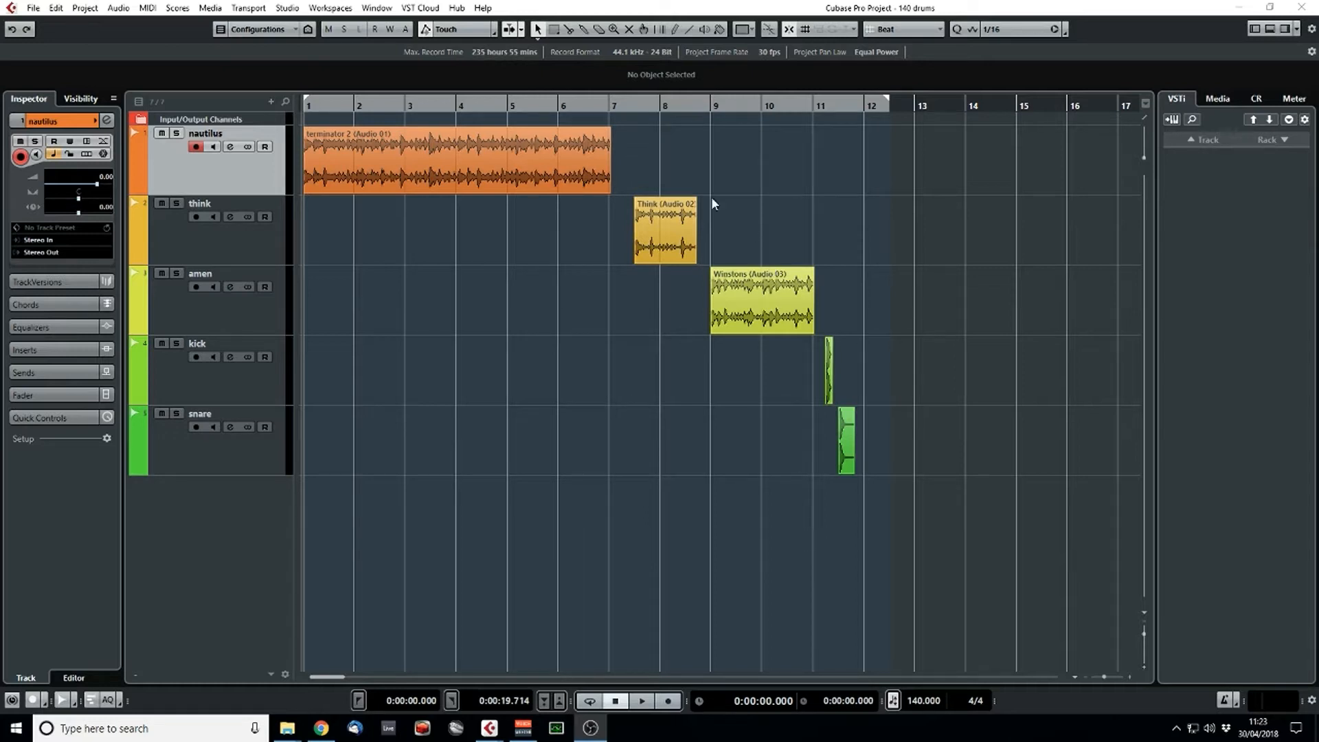
- Play the nautilus clip from the start of the project to its end, keeping the right locator beyond the snare clip
left_click(614, 110, "alt")
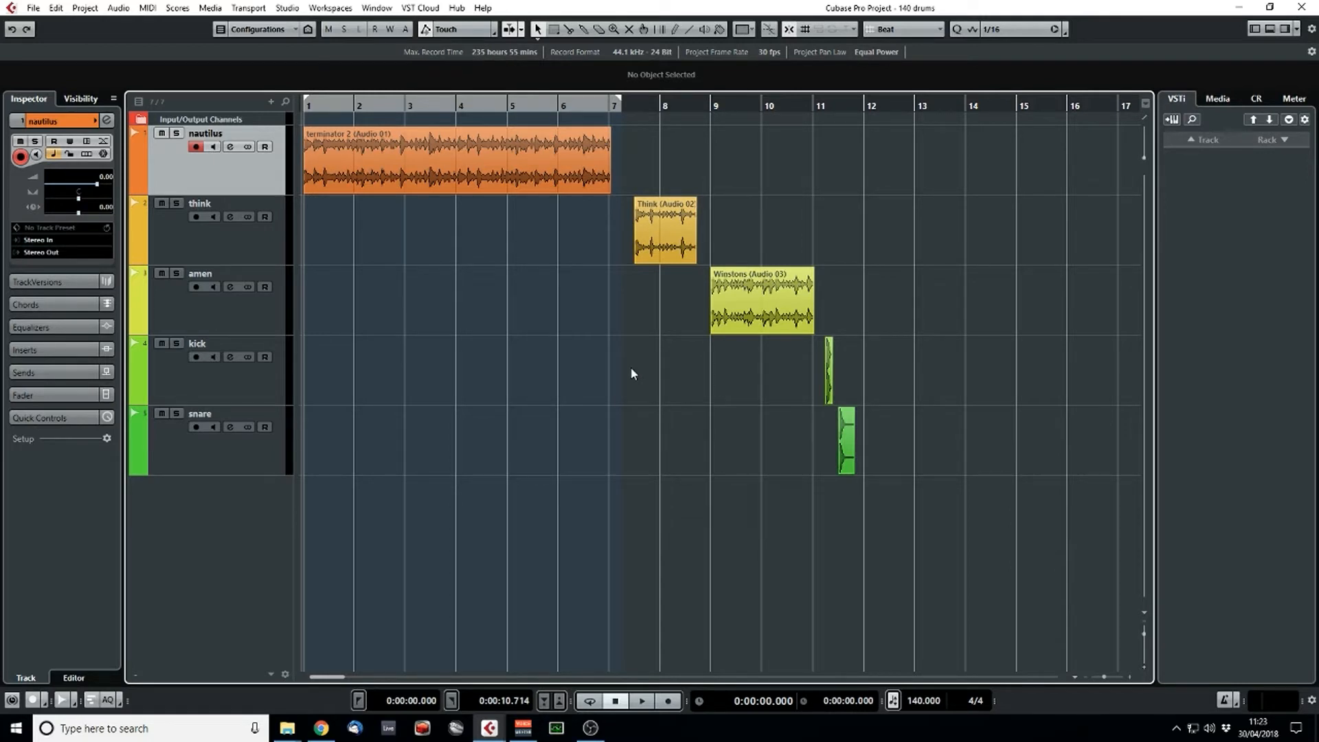
left_click(889, 108, "alt")
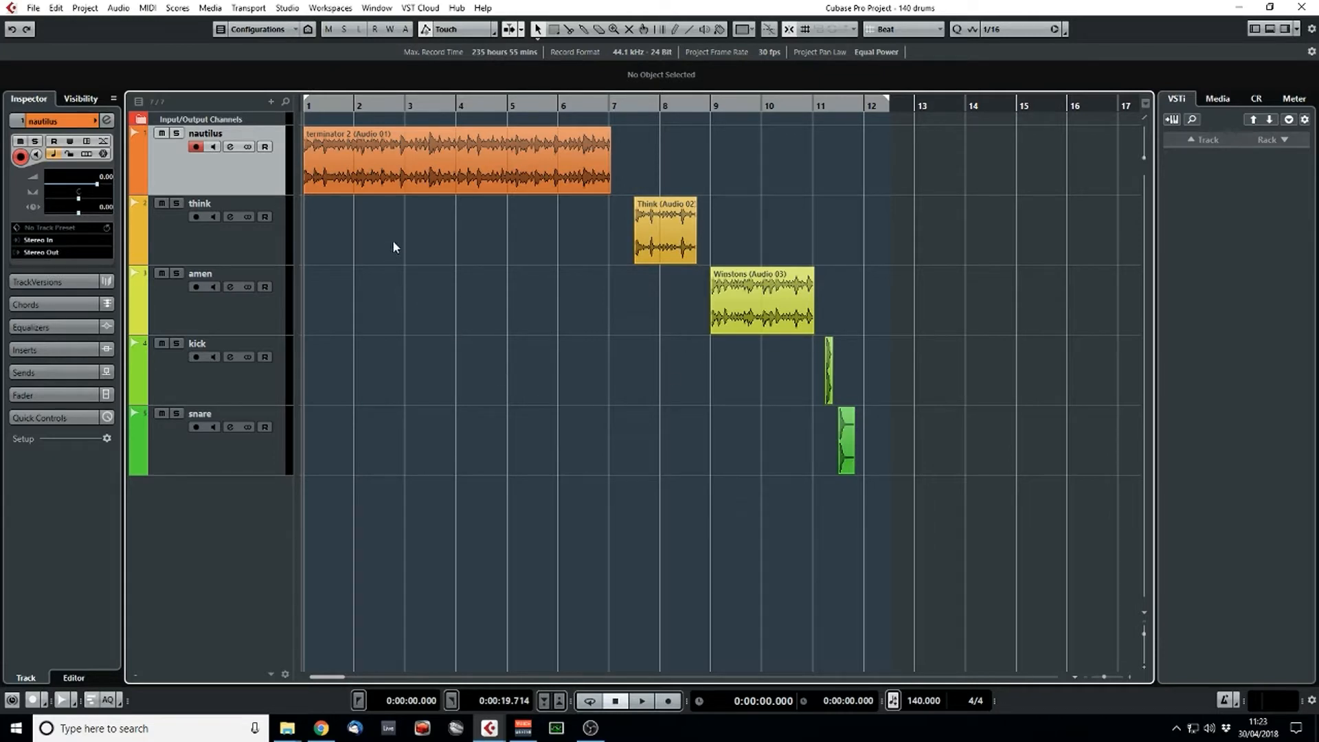
key("space")
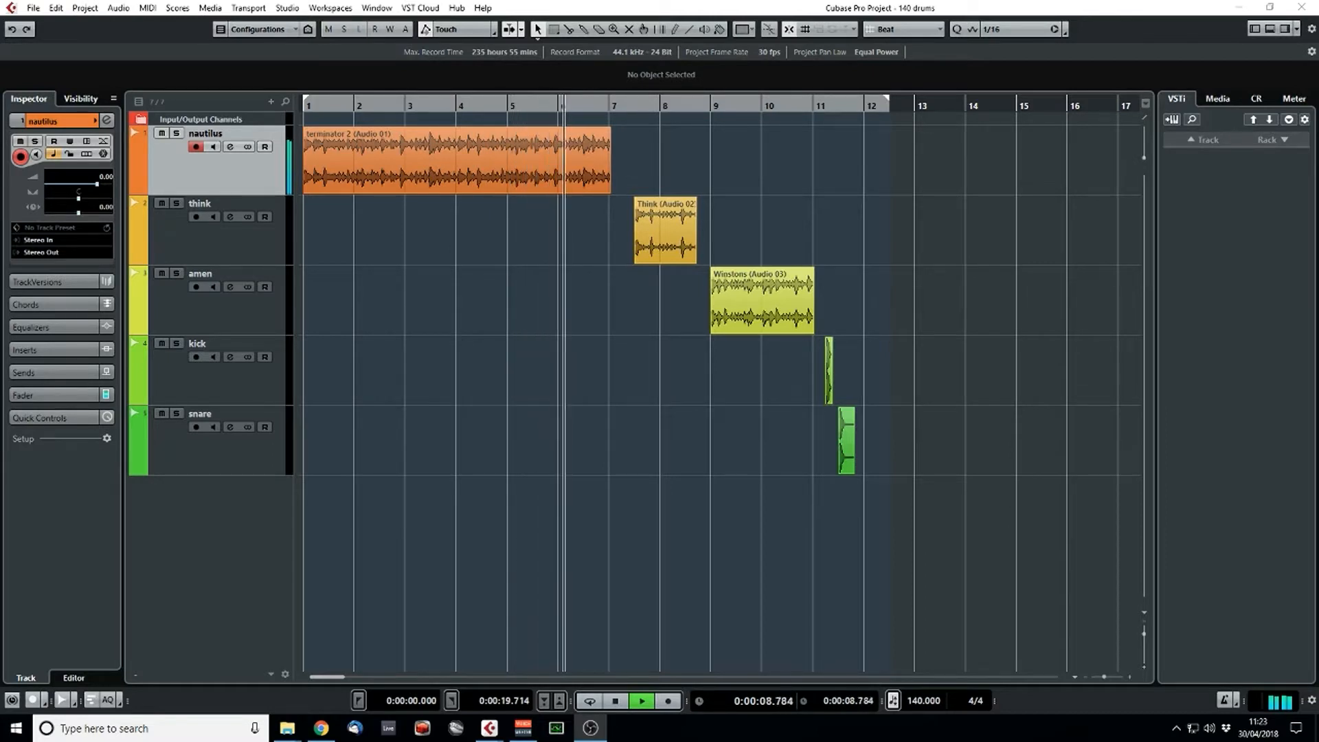
key("space")
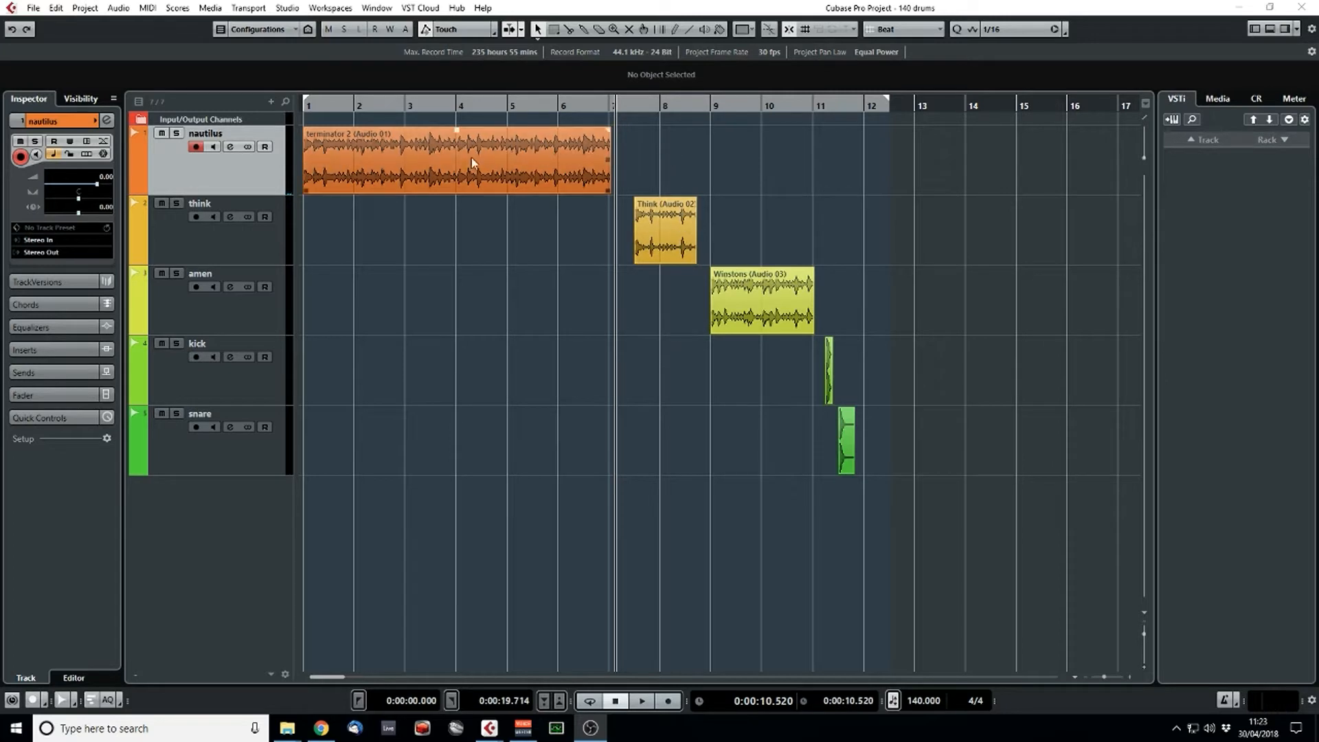
- Audition the think, amen, kick and snare clips in turn, and return the cursor to the project start
left_click_drag(632, 107, 630, 131)
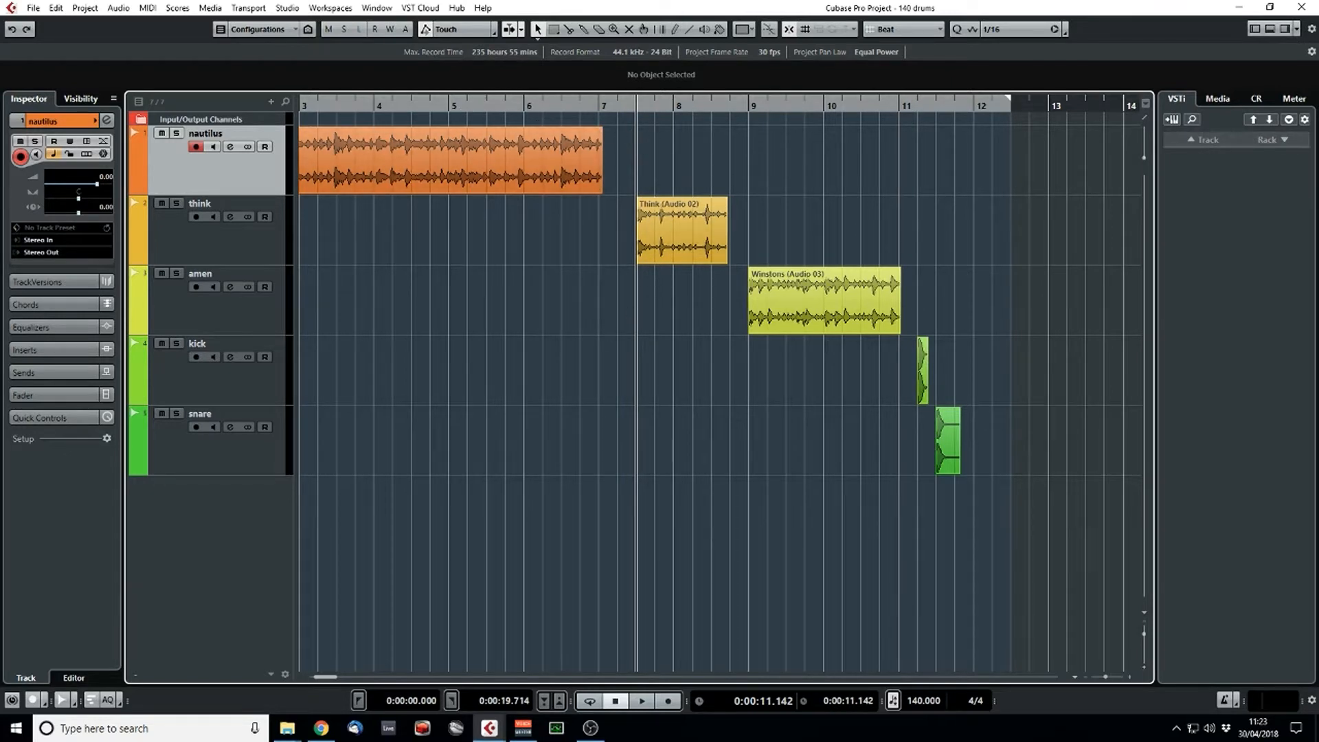
key("space")
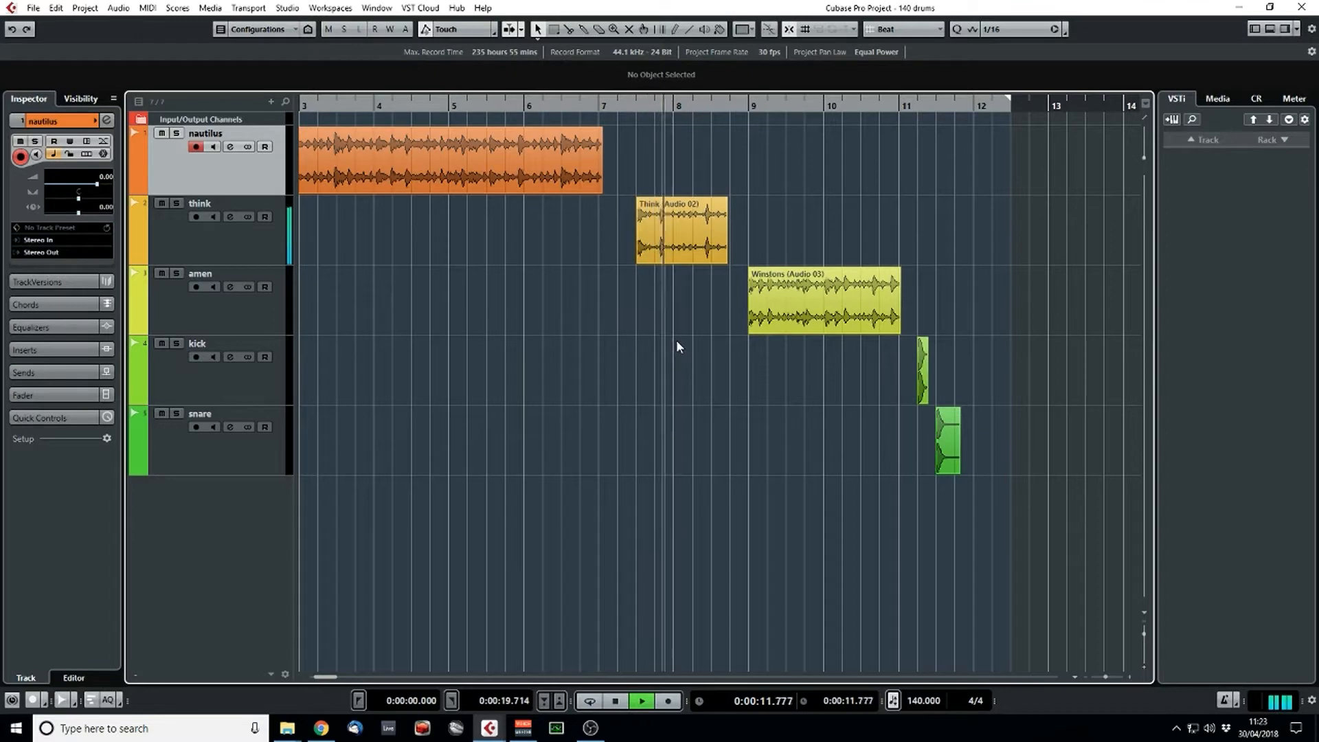
key("space")
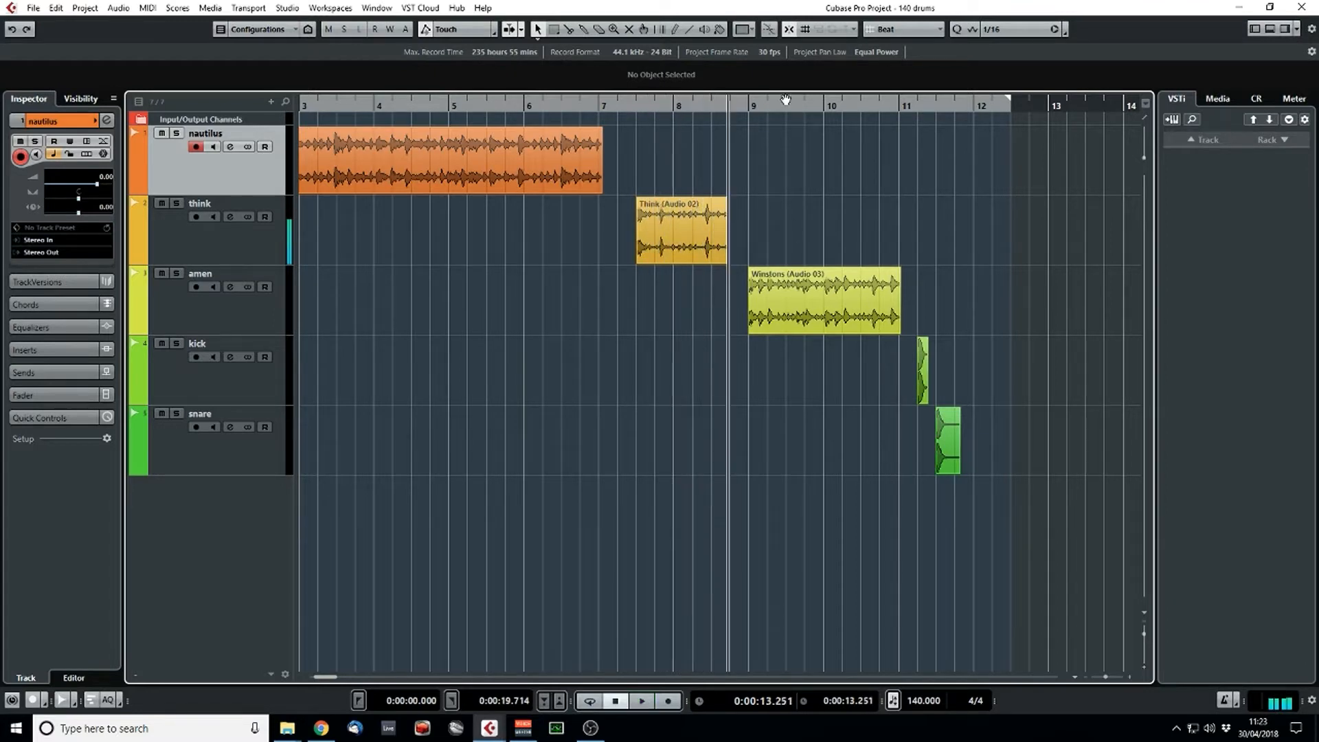
key("space")
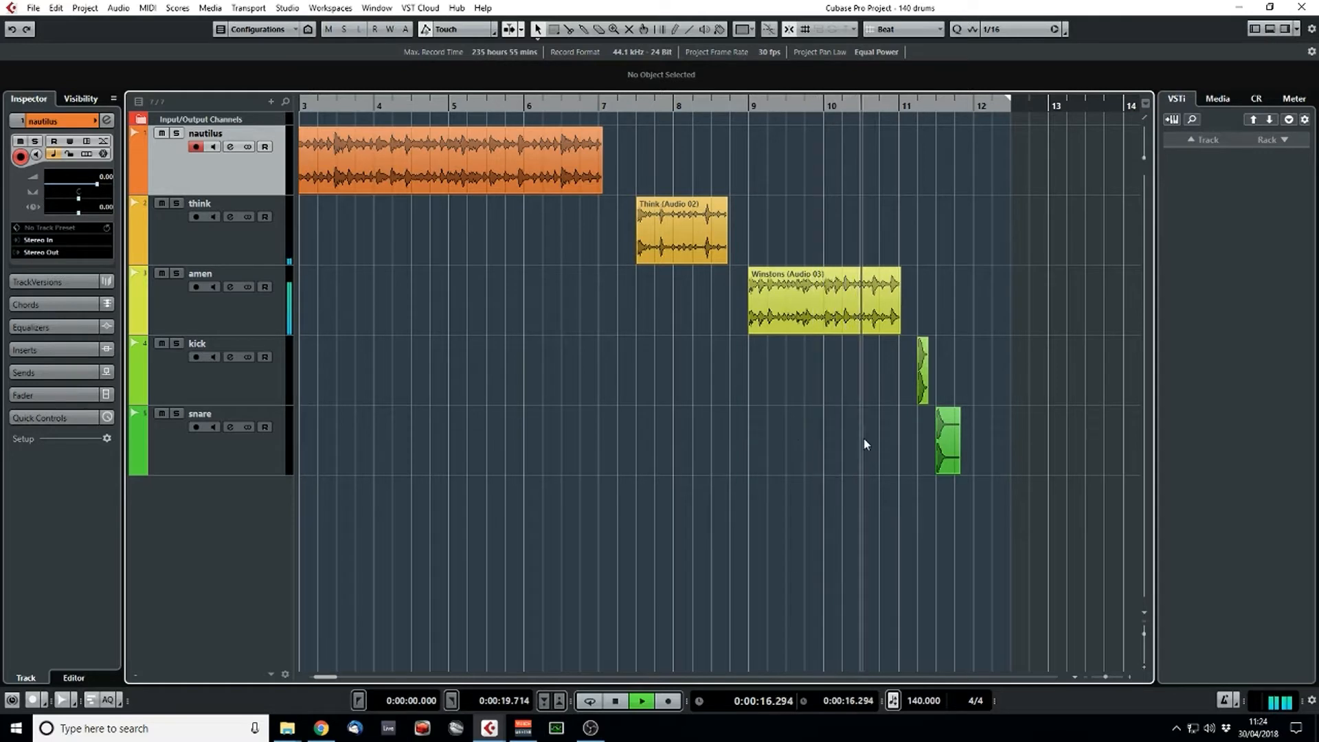
key("space")
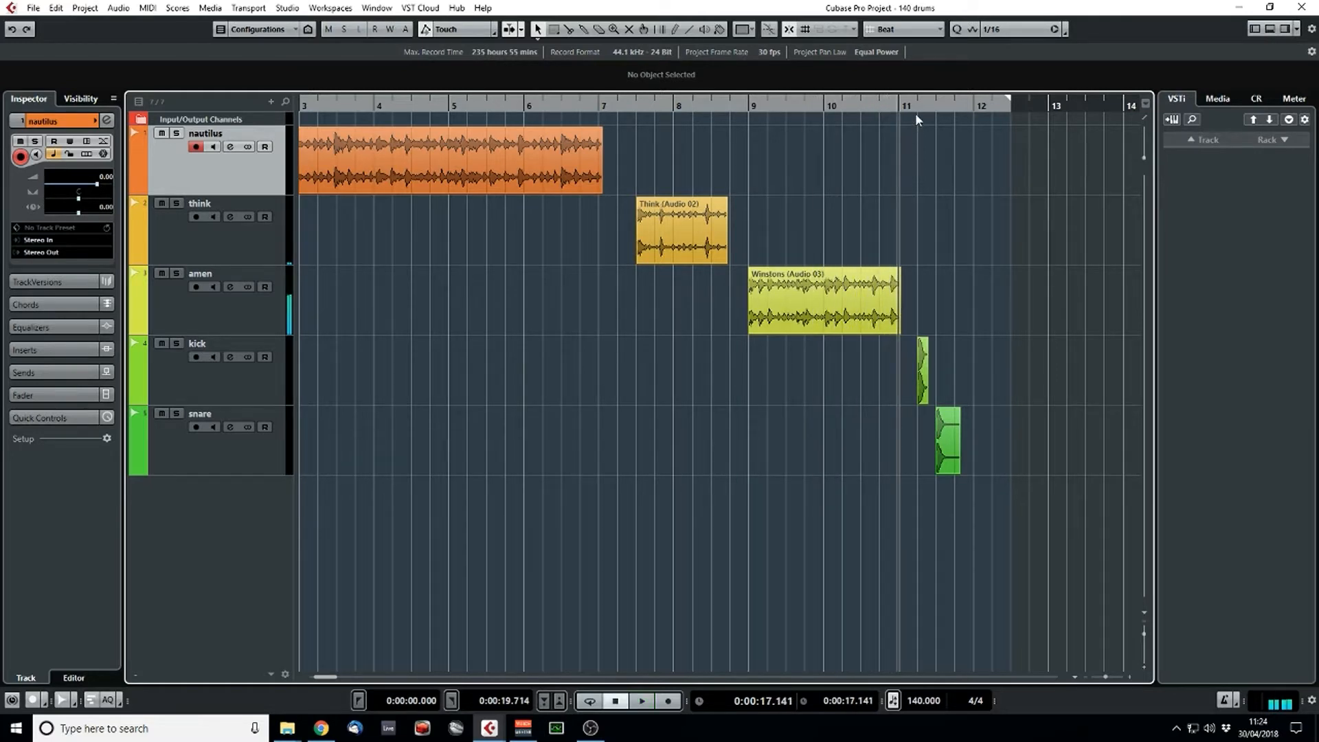
key("space")
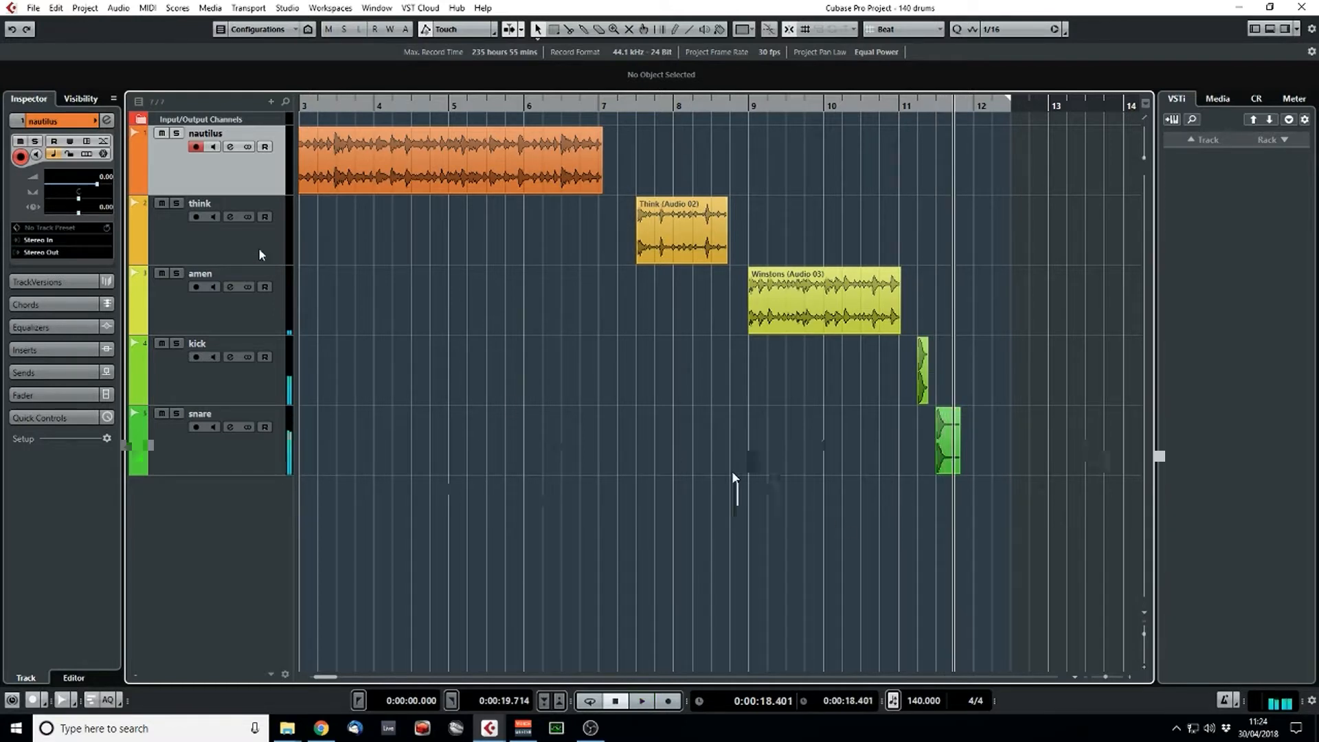
key("Home")
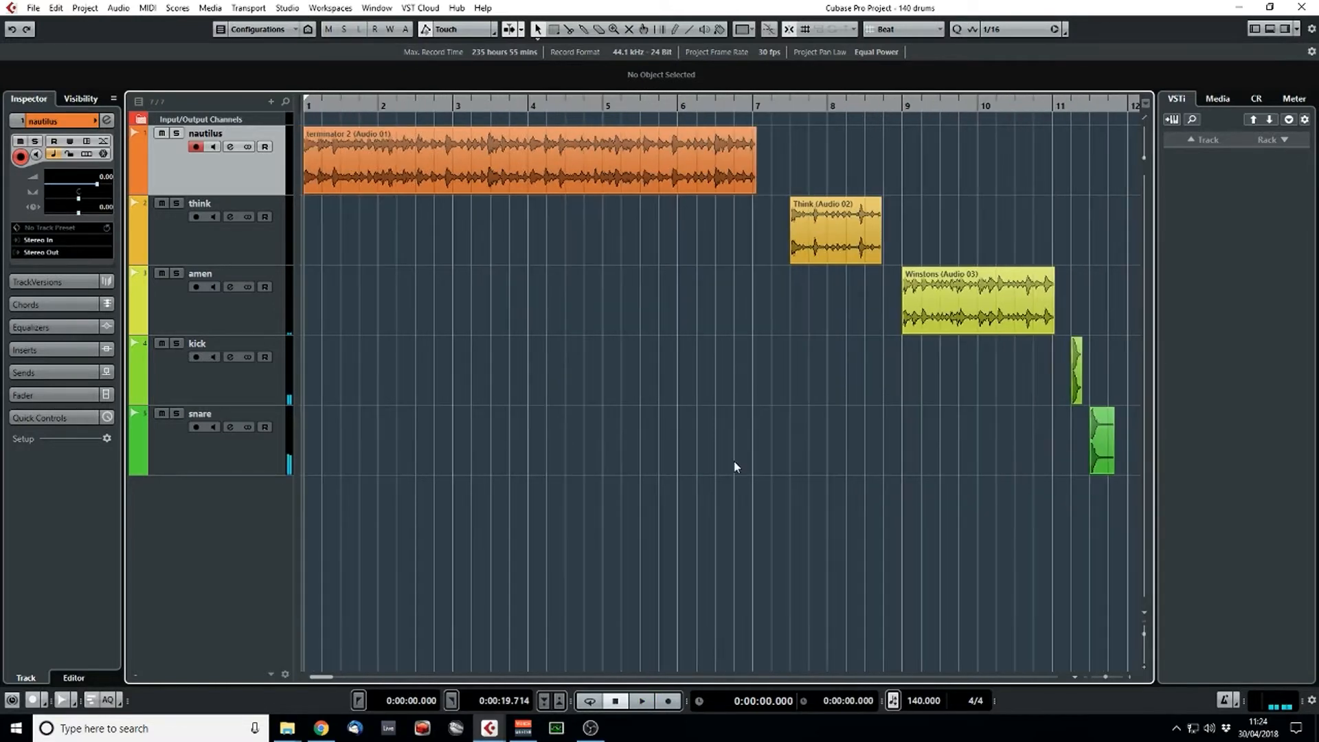
- Set the right locator to bar 5 and select the clip on the nautilus track
left_click(604, 108, "alt")
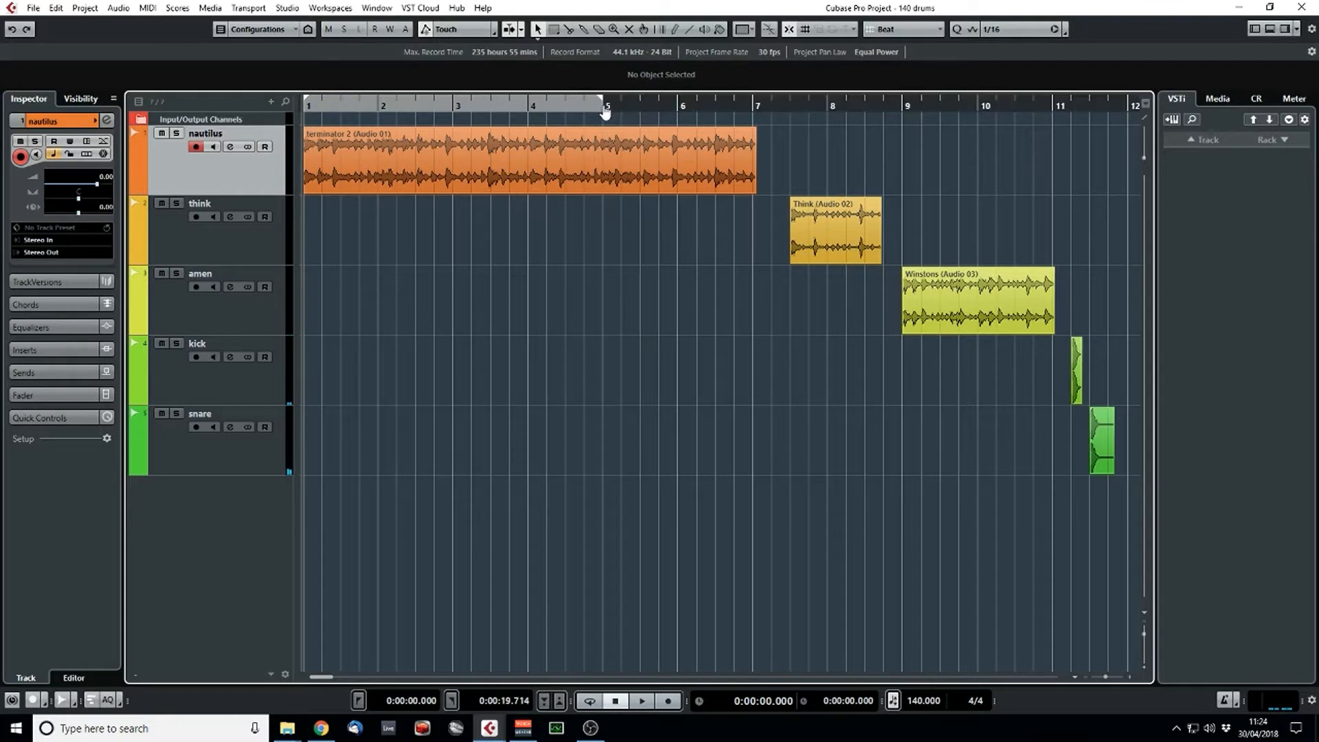
left_click(415, 195)
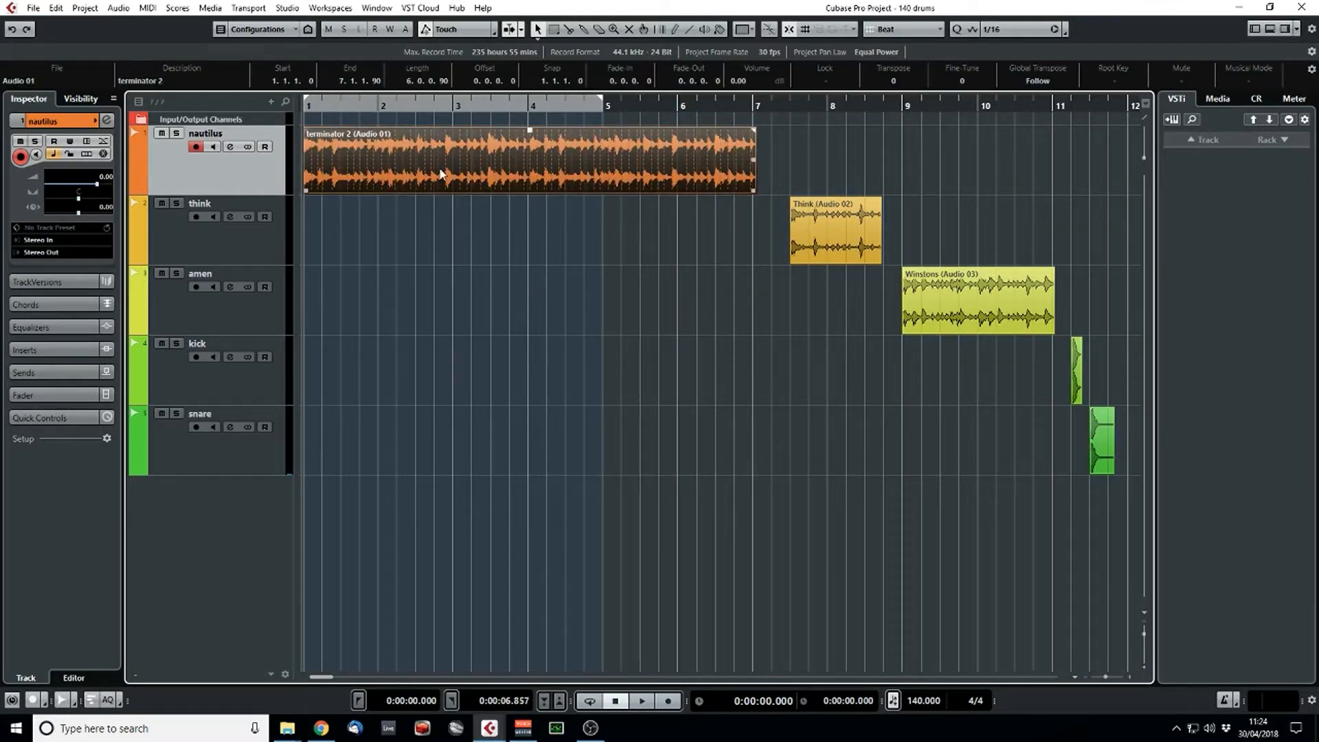
double_click(441, 180)
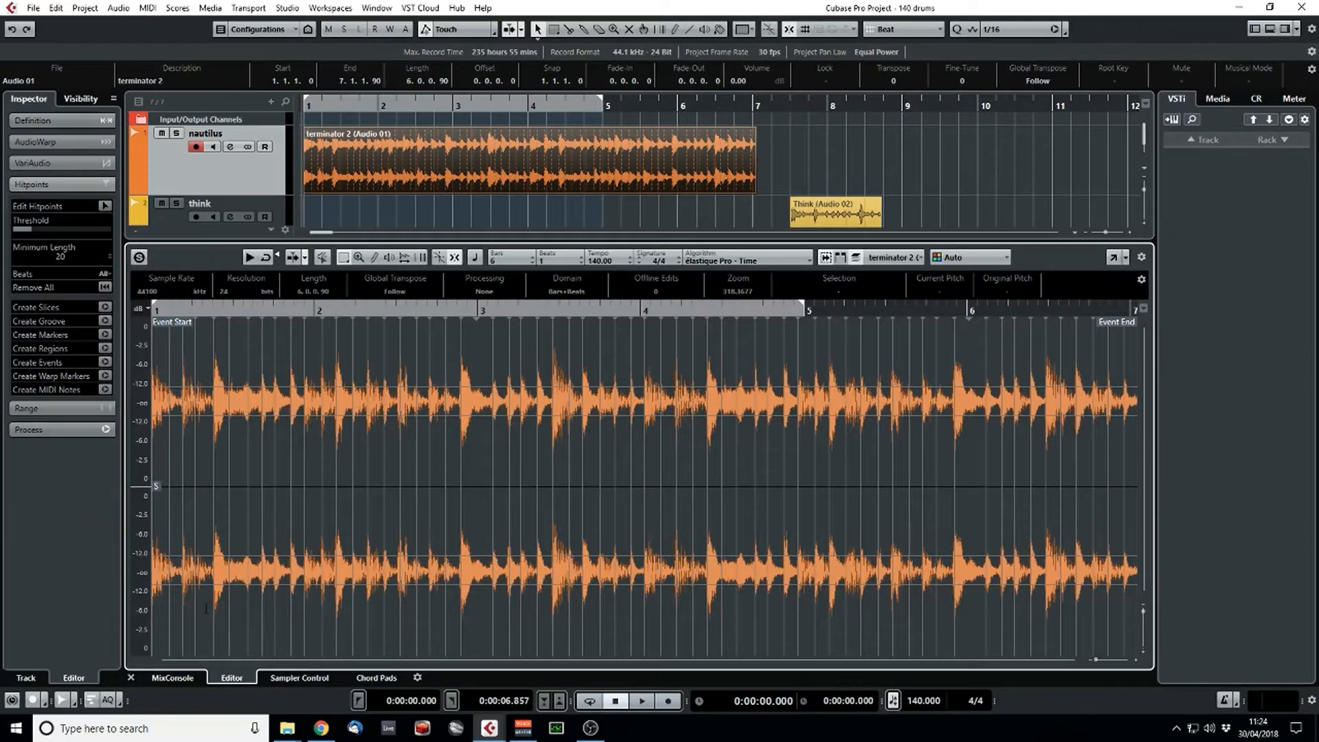
left_click(131, 678)
left_click(498, 410)
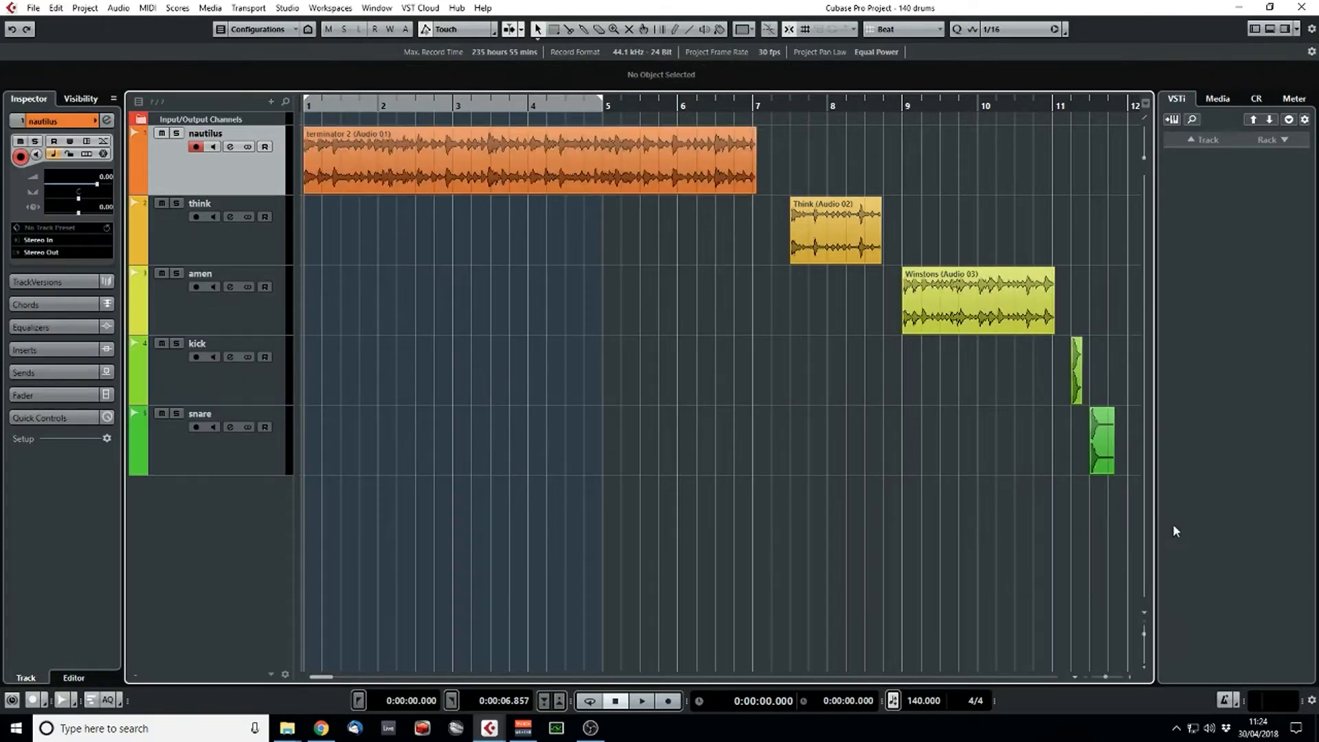
- Apply the Time Stretch process to the nautilus clip, using the locators to set the resulting length to 6.857 seconds
left_click(419, 155)
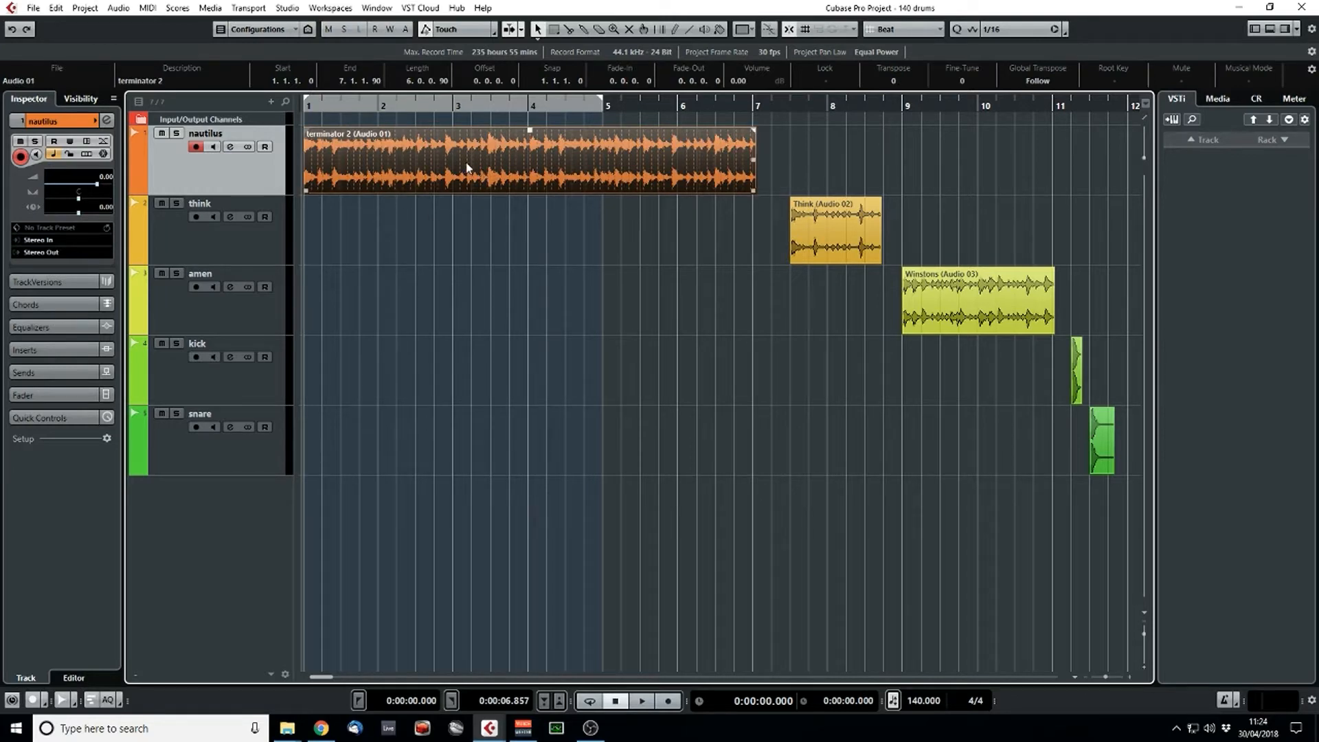
right_click(536, 168)
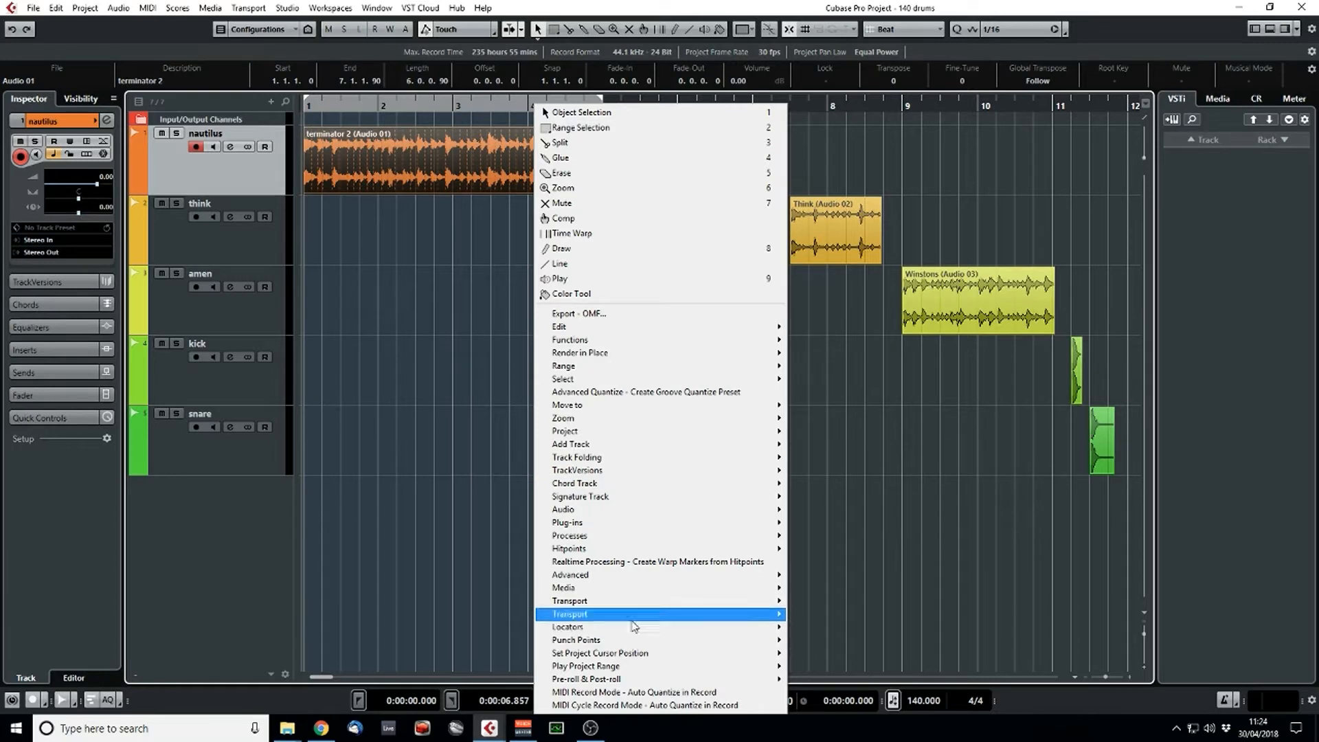
mouse_move(608, 536)
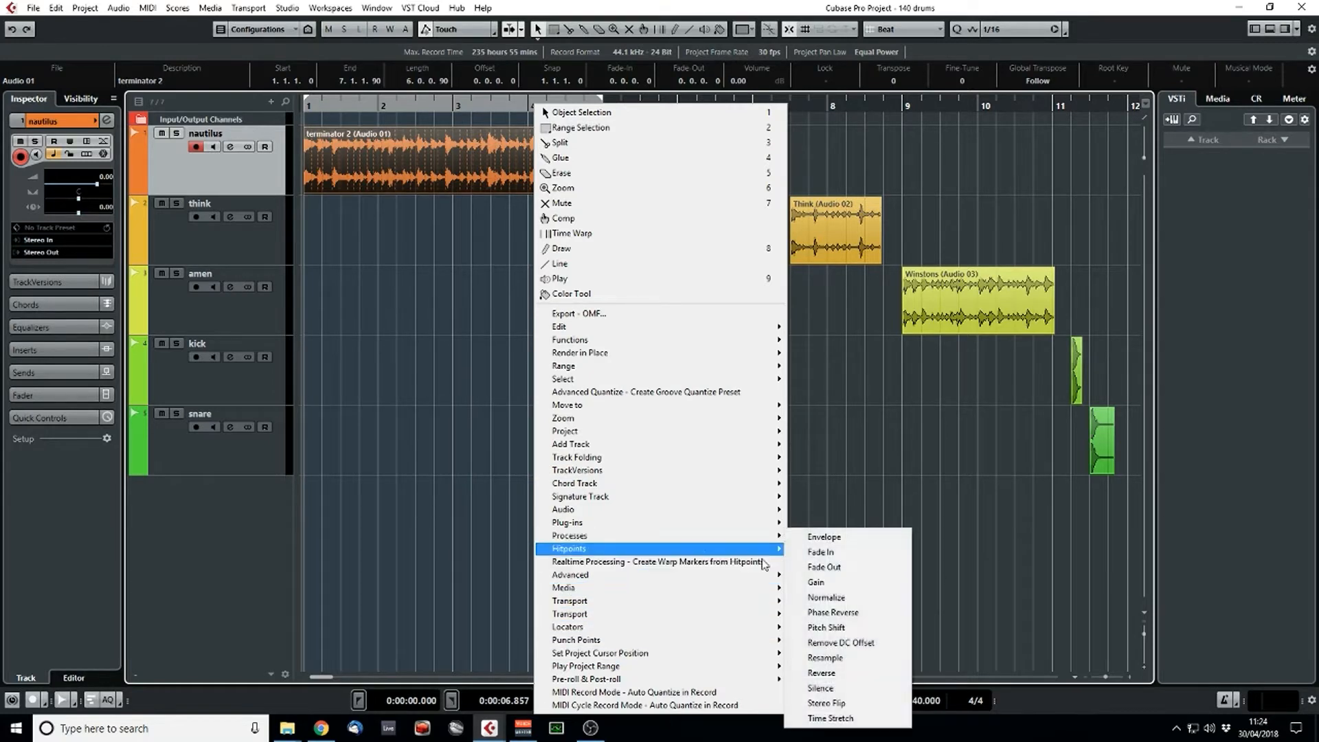
left_click(830, 719)
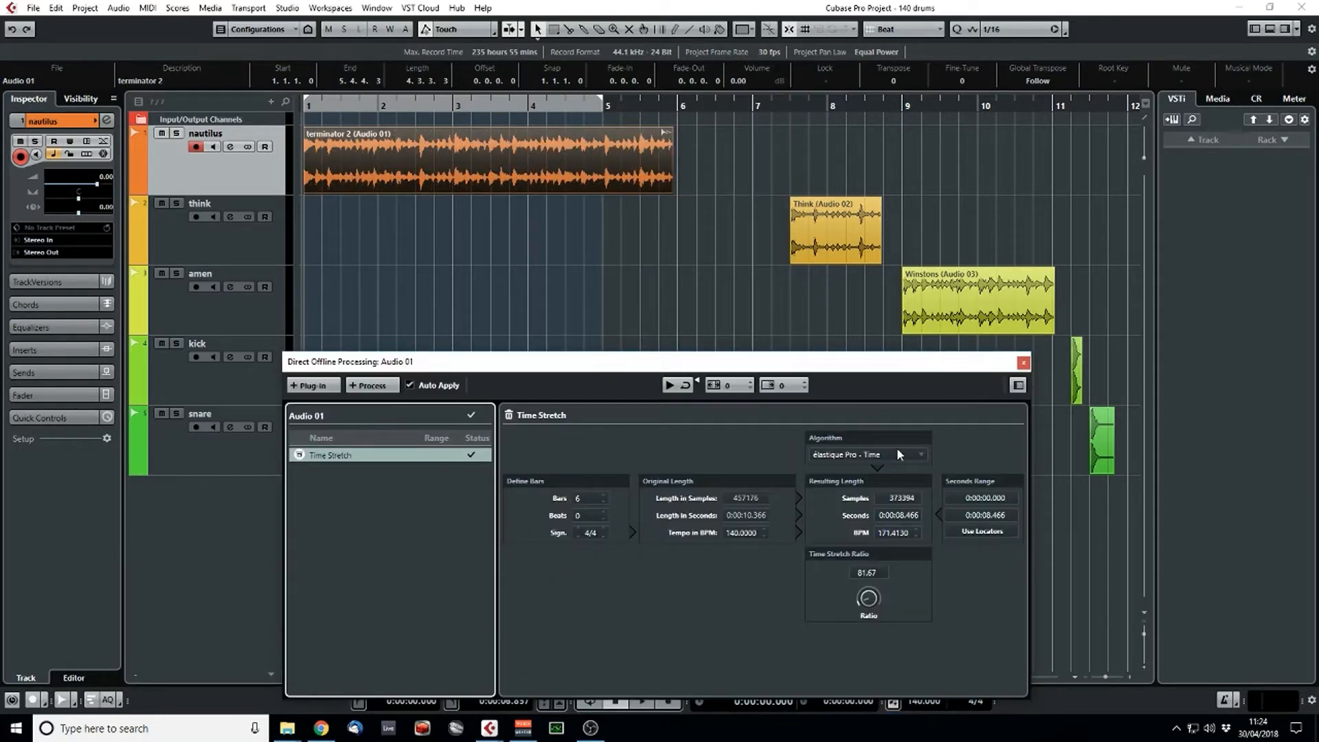
left_click(1004, 527)
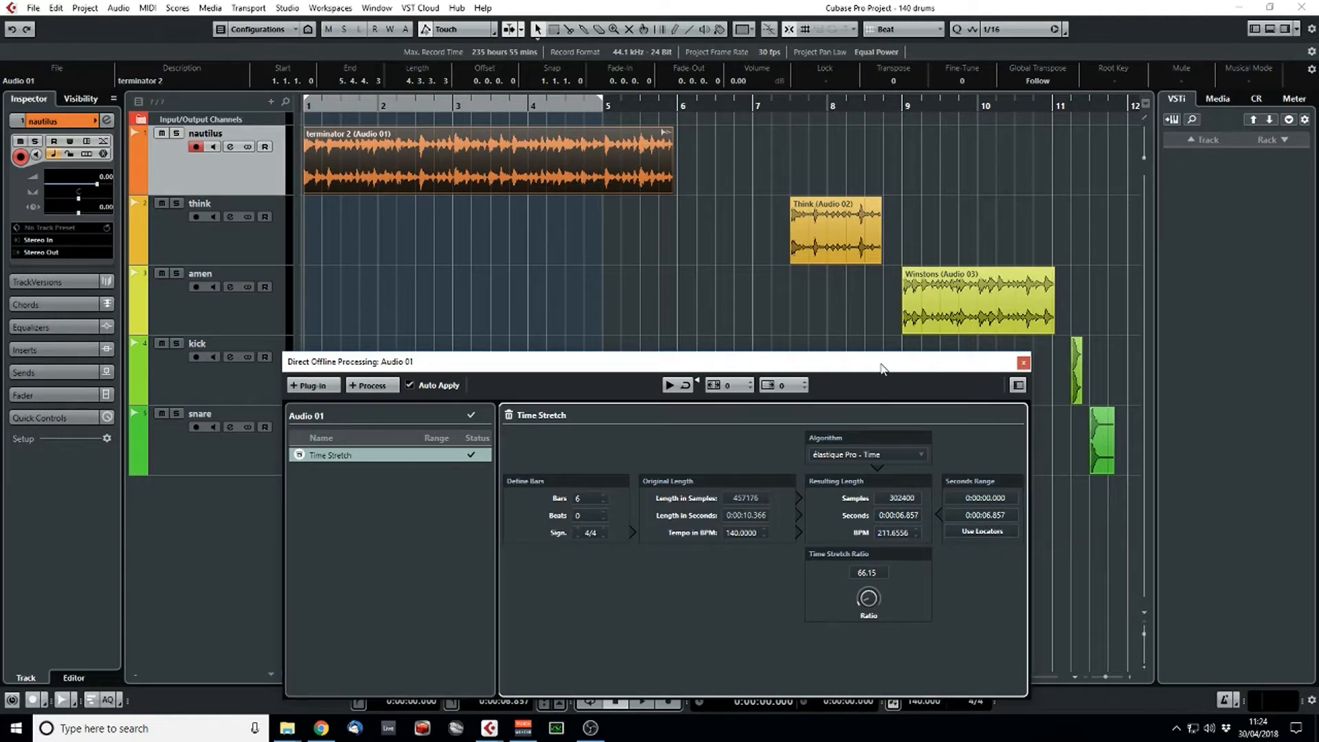
- Try the Standard - Drums algorithm for the nautilus time stretch and play the stretched clip
left_click_drag(883, 369, 859, 298)
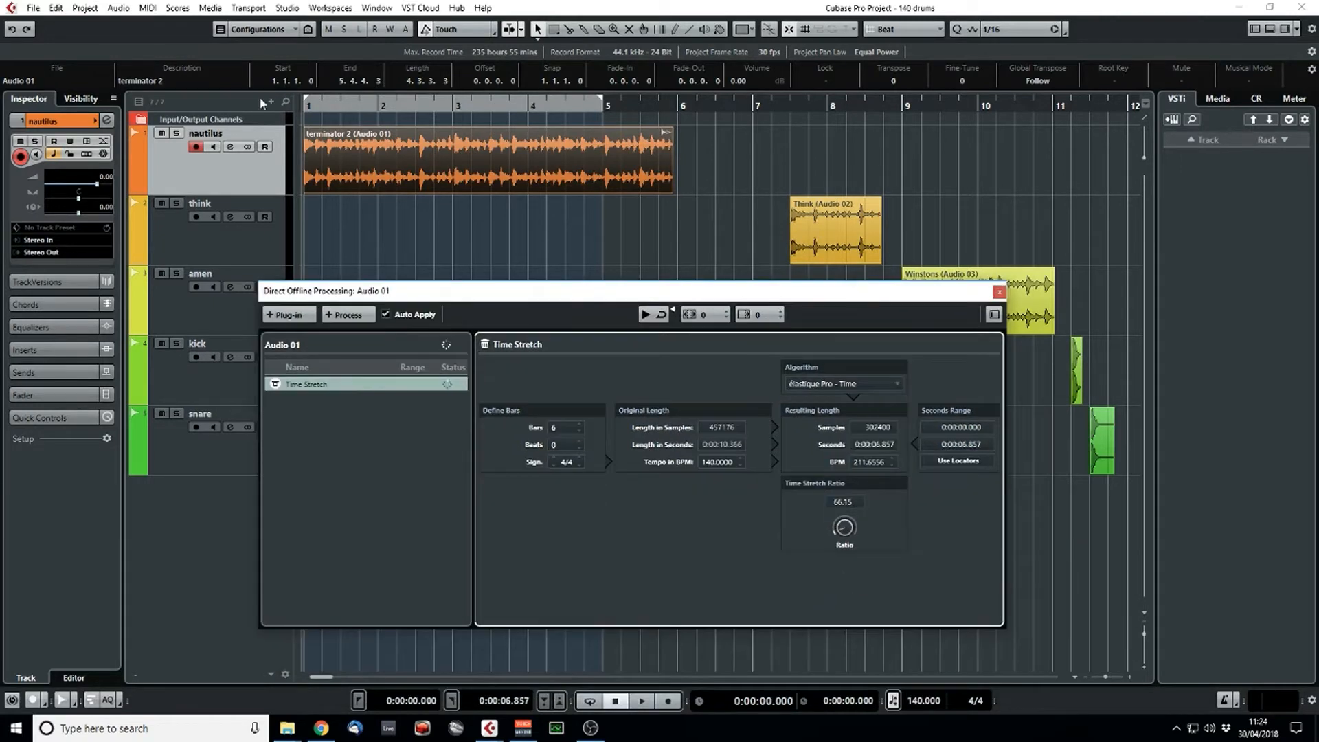
left_click(863, 385)
mouse_move(833, 429)
left_click(922, 432)
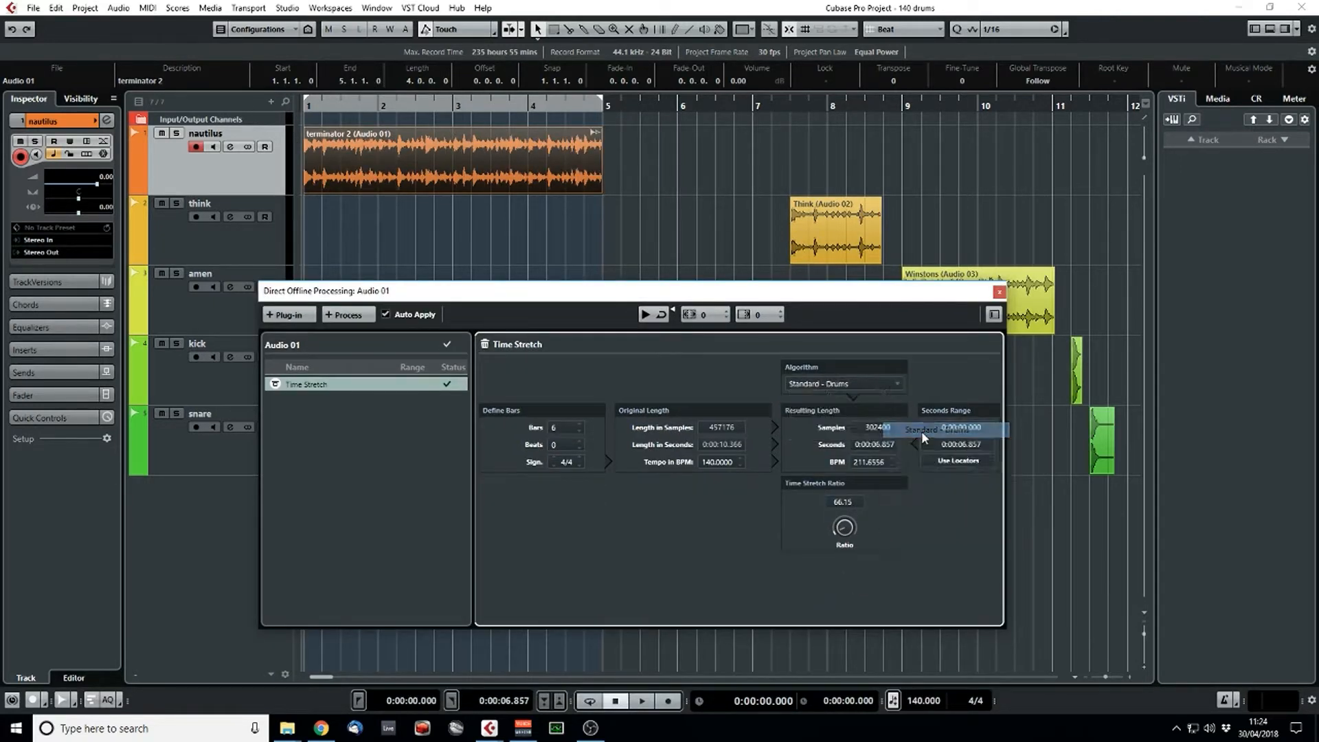
left_click(309, 112)
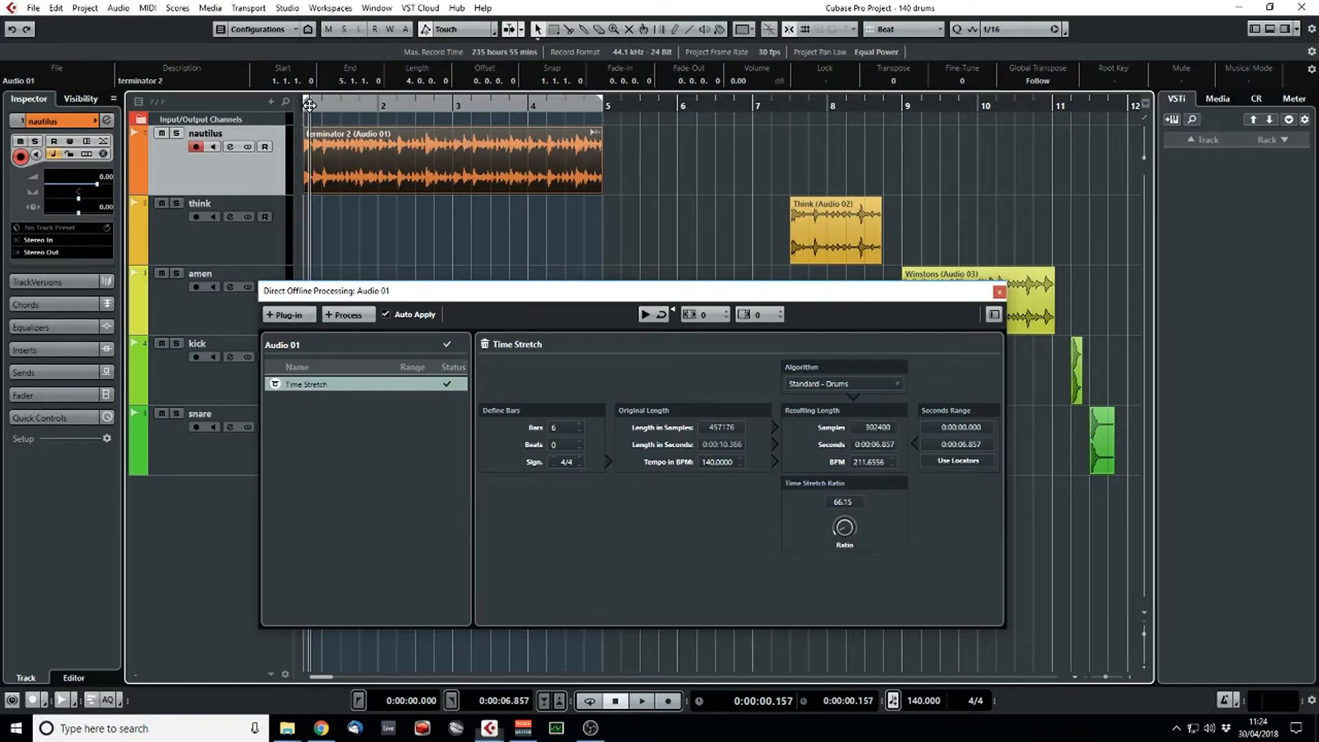
key("space")
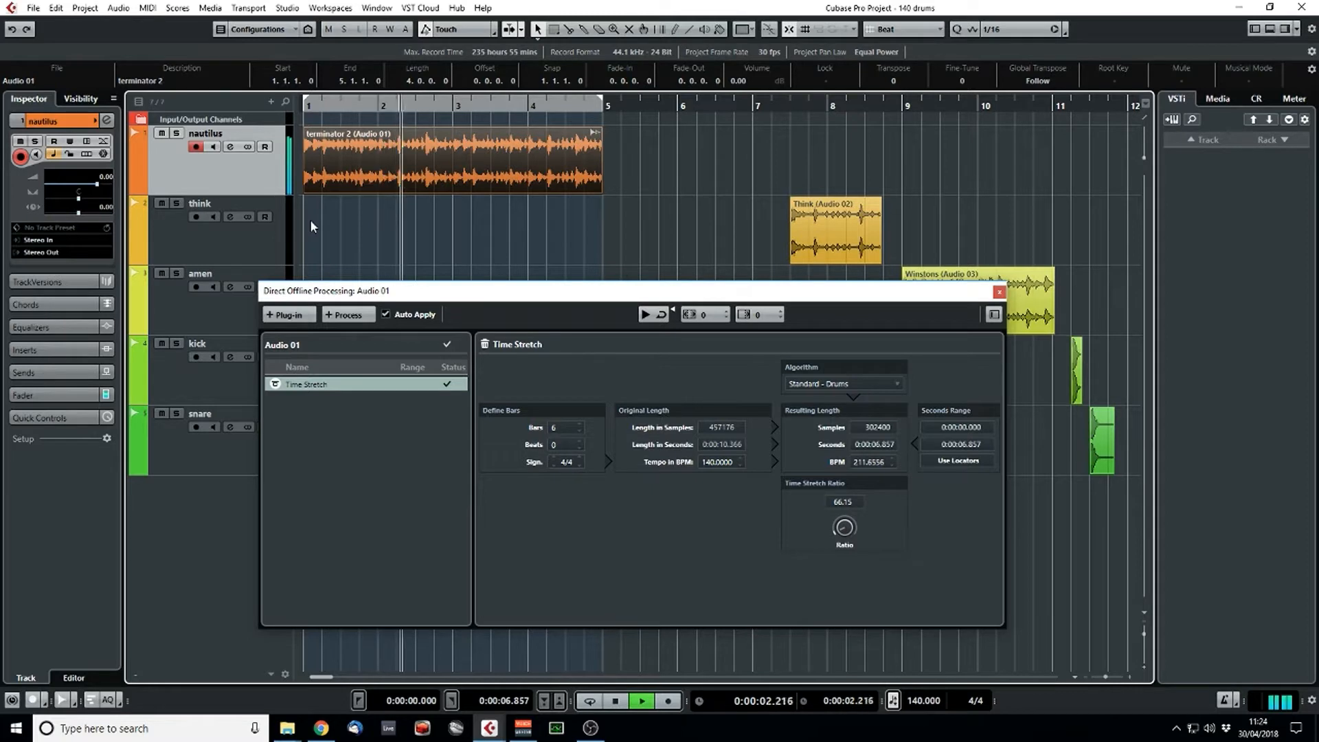
key("space")
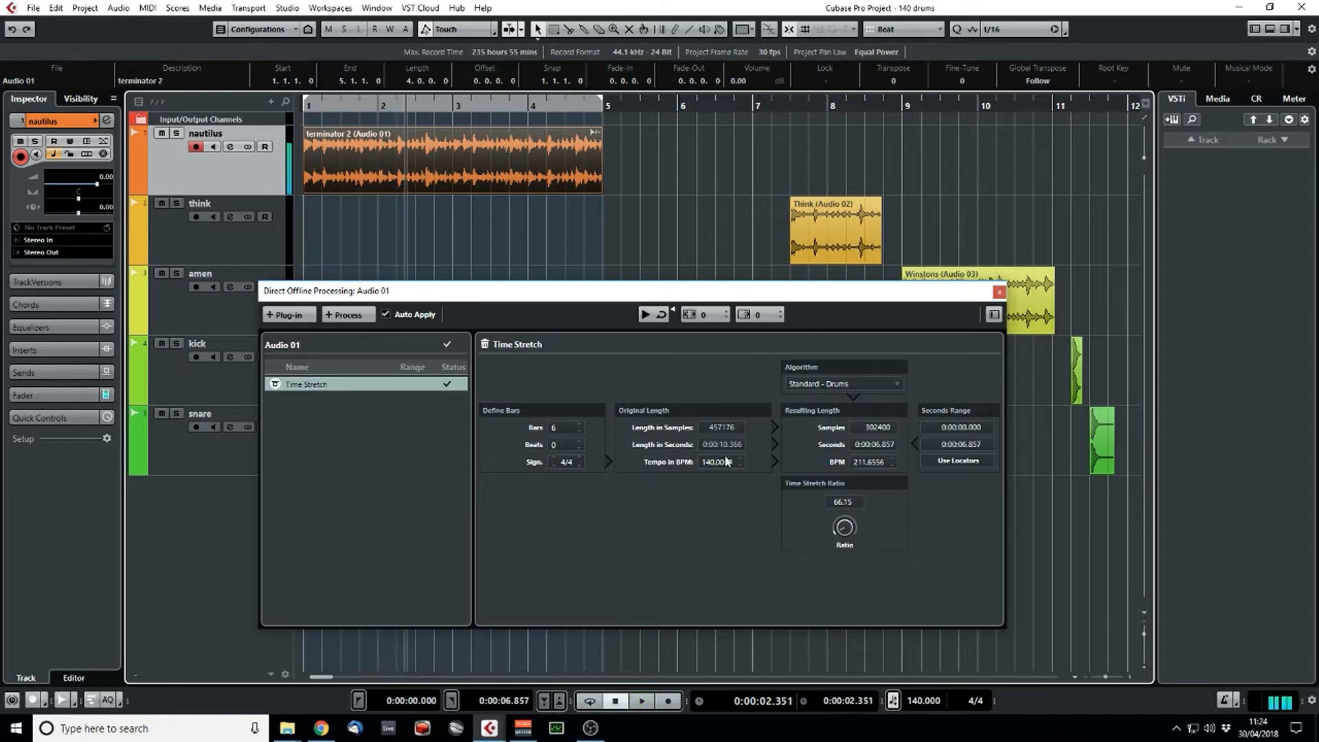
- Set the nautilus time stretch algorithm to élastique Pro - Tape, play the stretched clip, and close the processing window
left_click(888, 382)
mouse_move(865, 402)
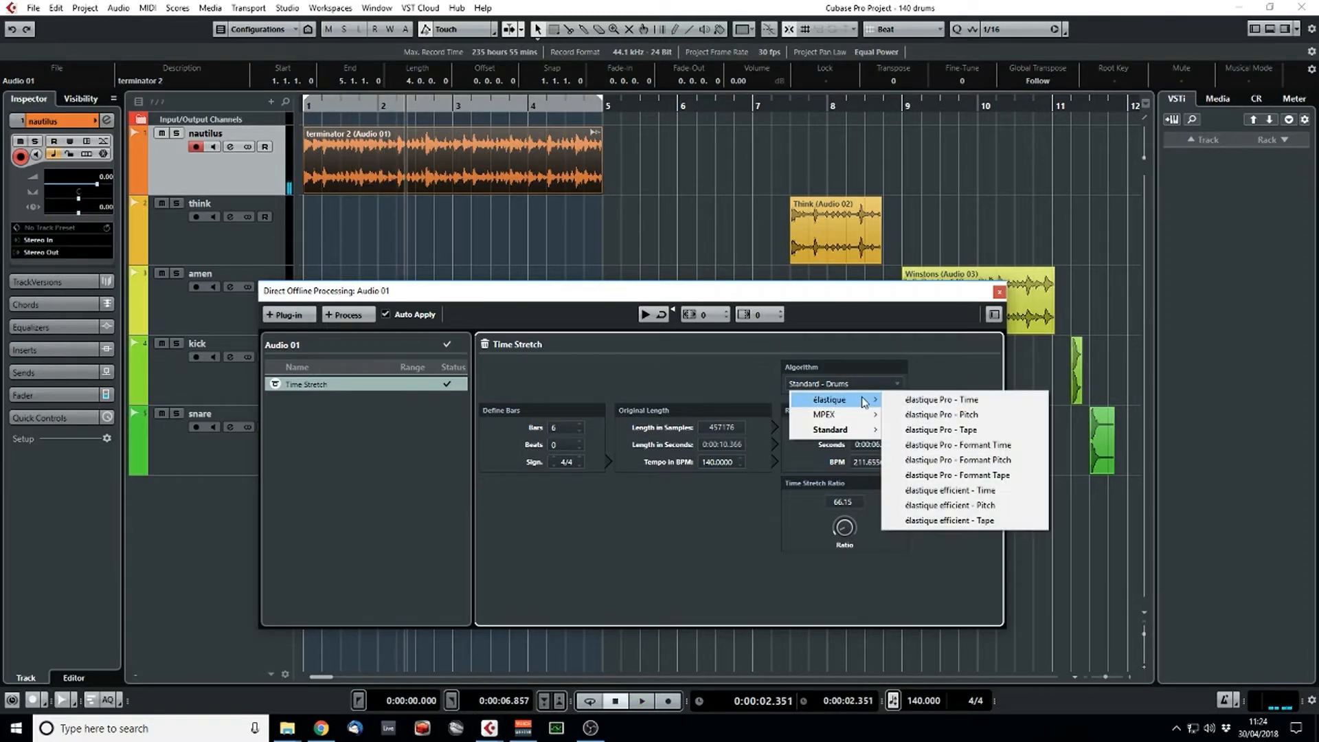
left_click(940, 429)
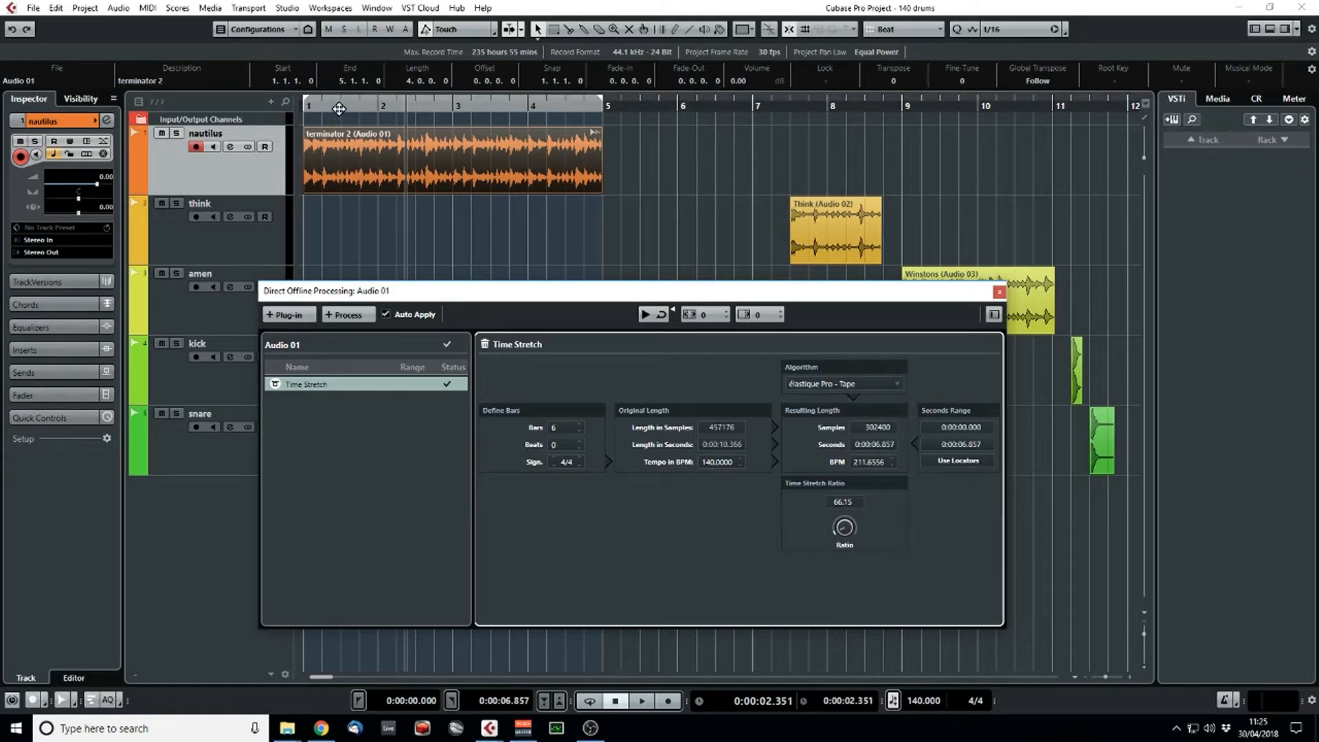
left_click_drag(337, 106, 266, 109)
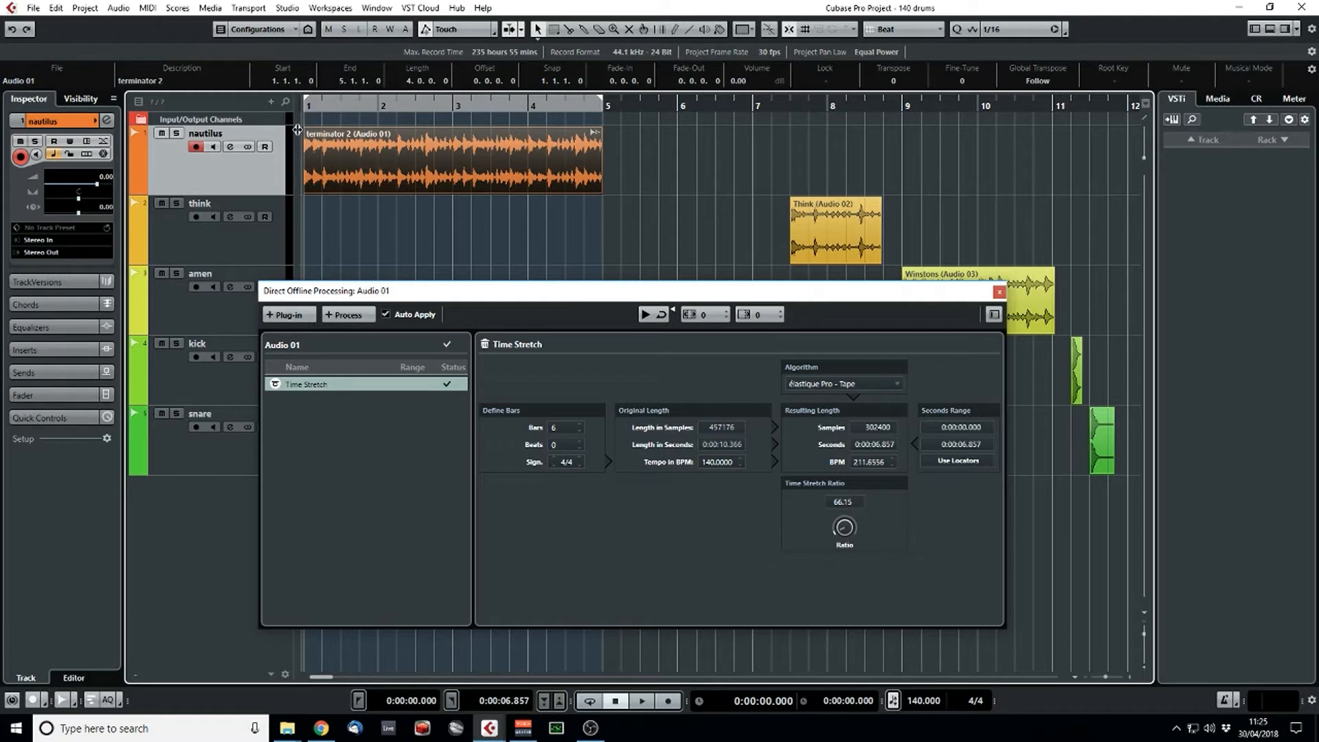
key("space")
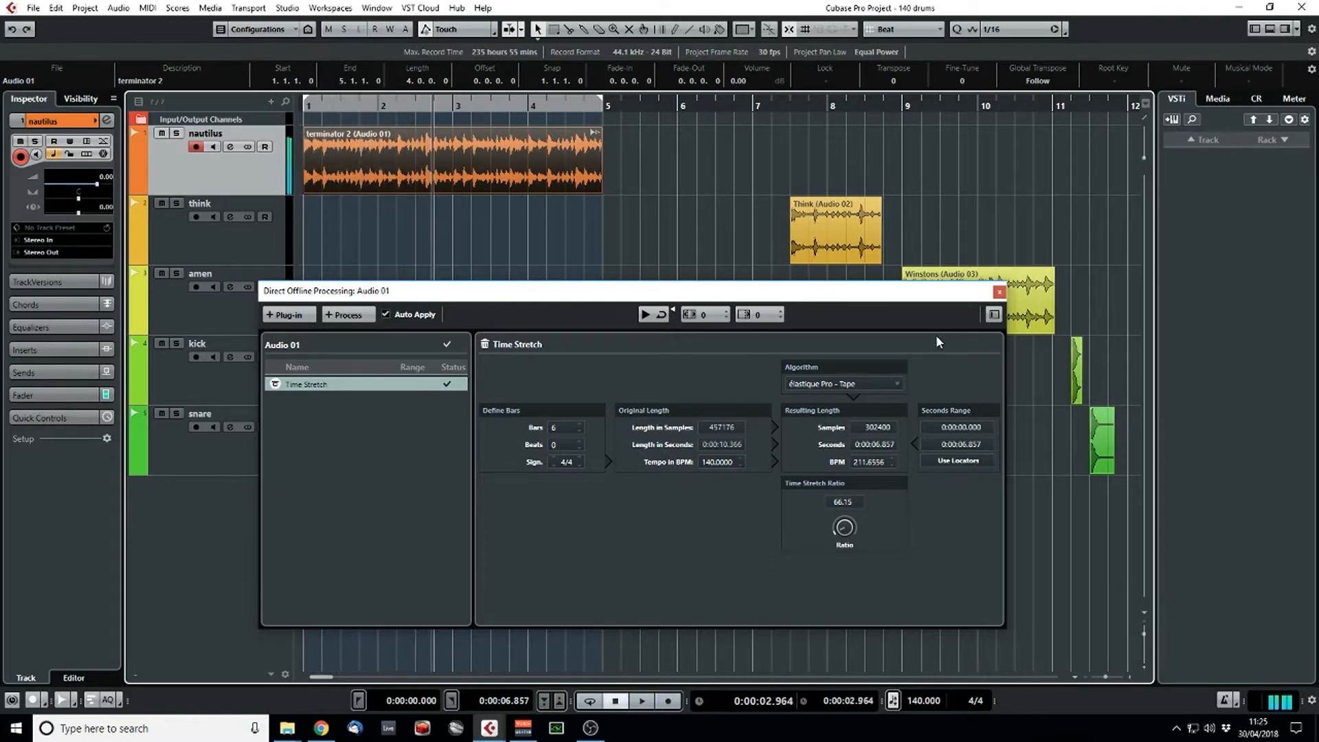
key("space")
left_click(1000, 292)
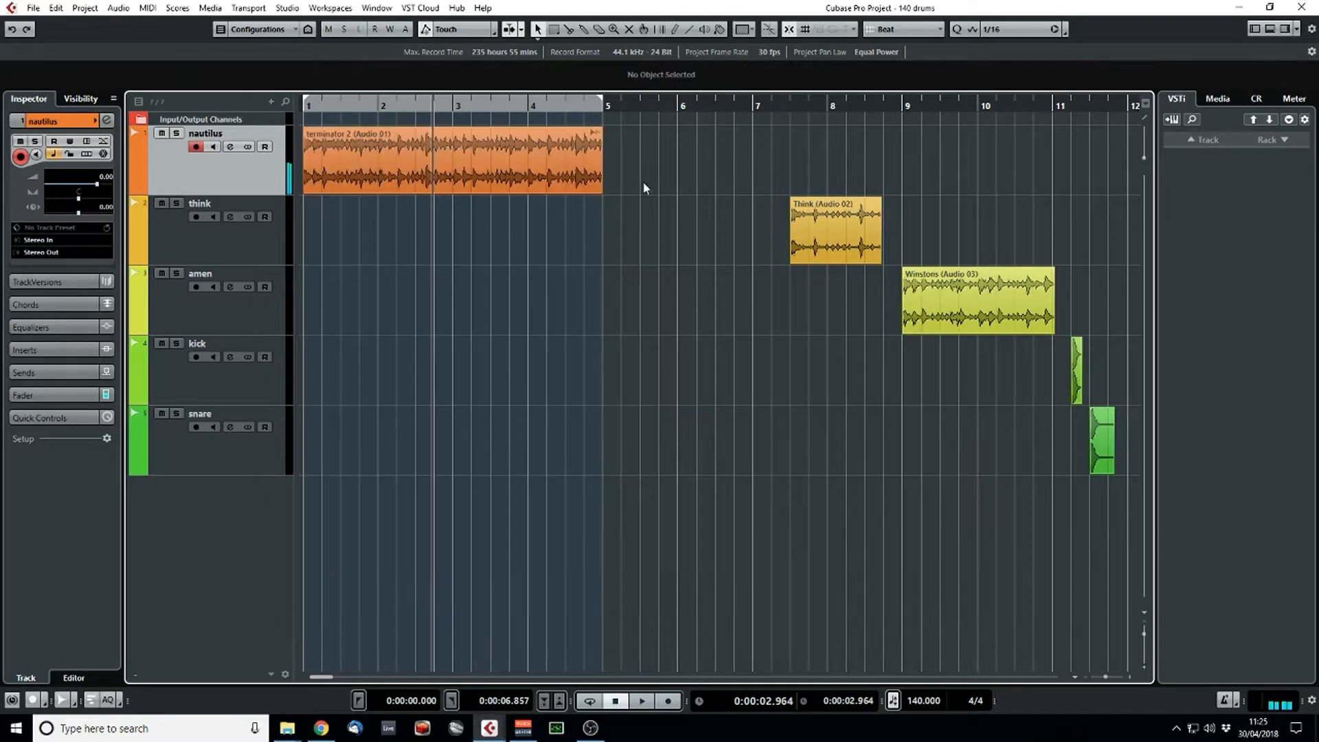
- Bounce the stretched nautilus clip to a new audio file and replace the original event
key("ctrl+b")
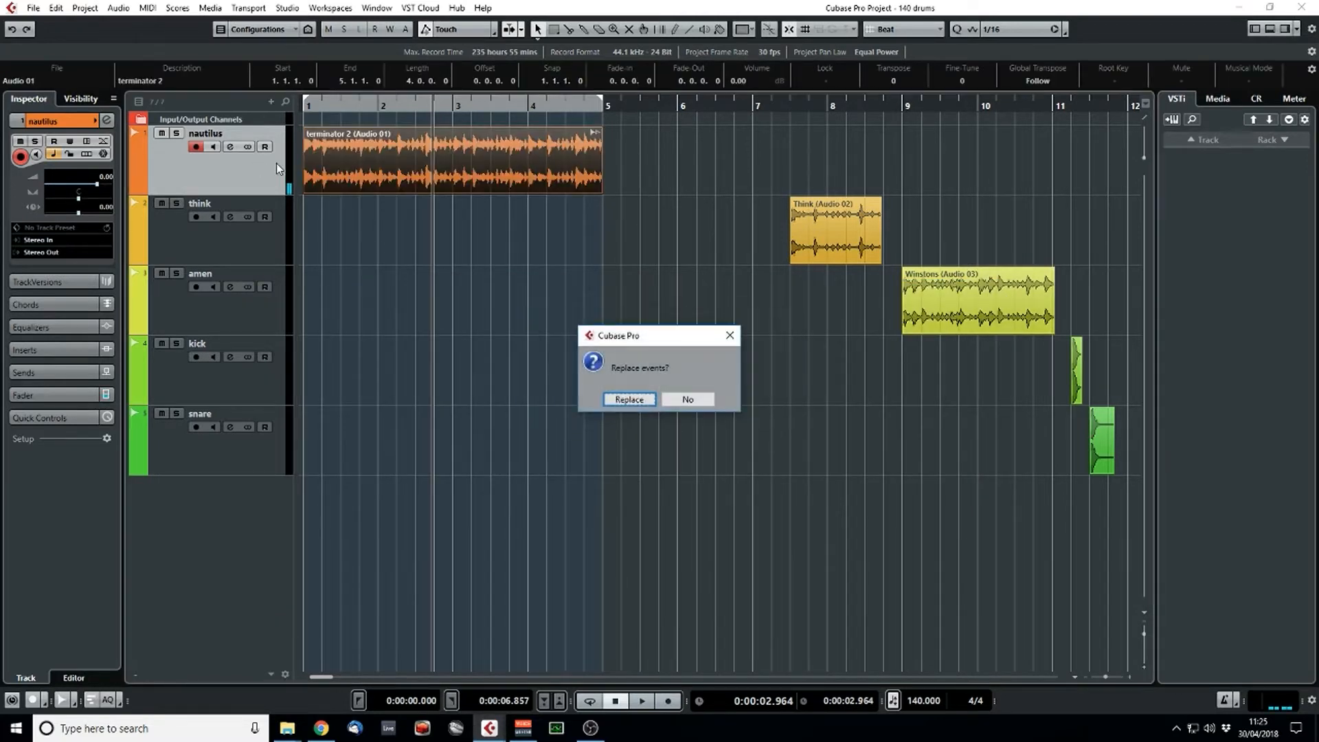
left_click(637, 402)
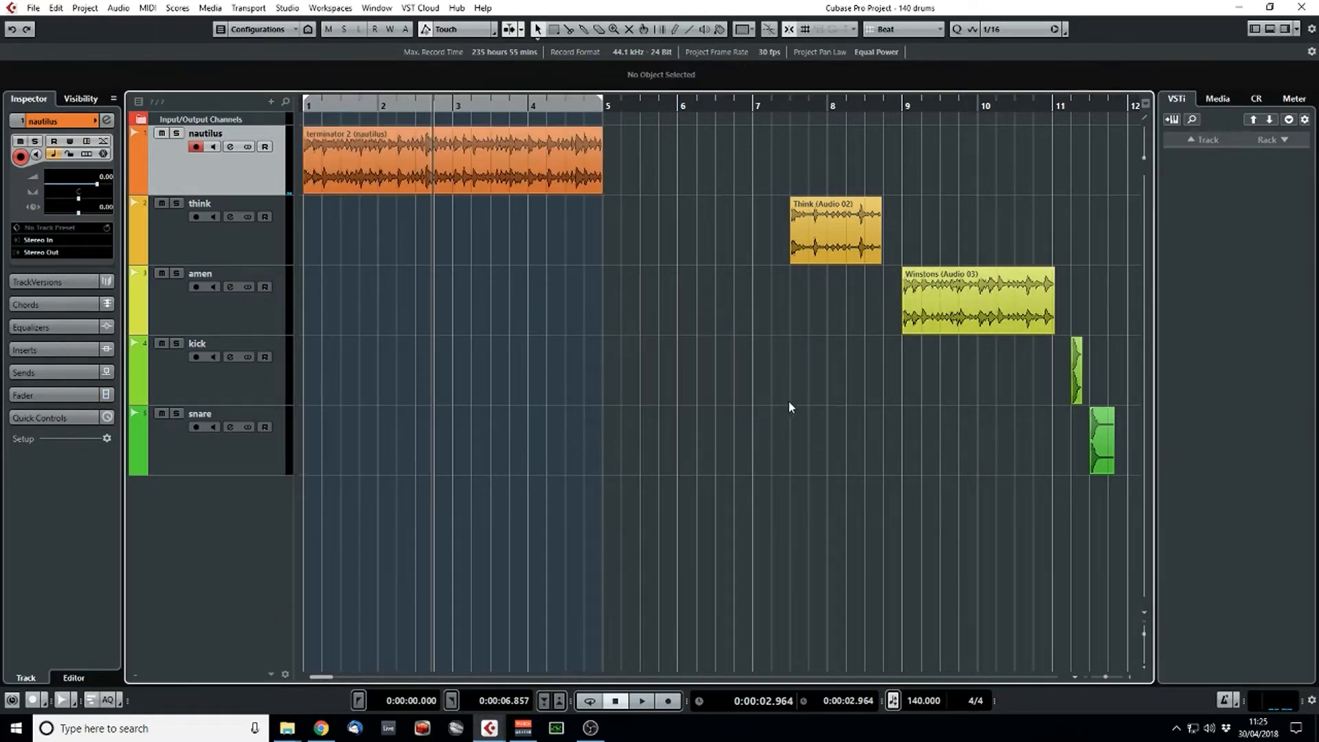
- Move the think clip to bar 1 and solo the think track
left_click_drag(835, 231, 348, 231)
key("s")
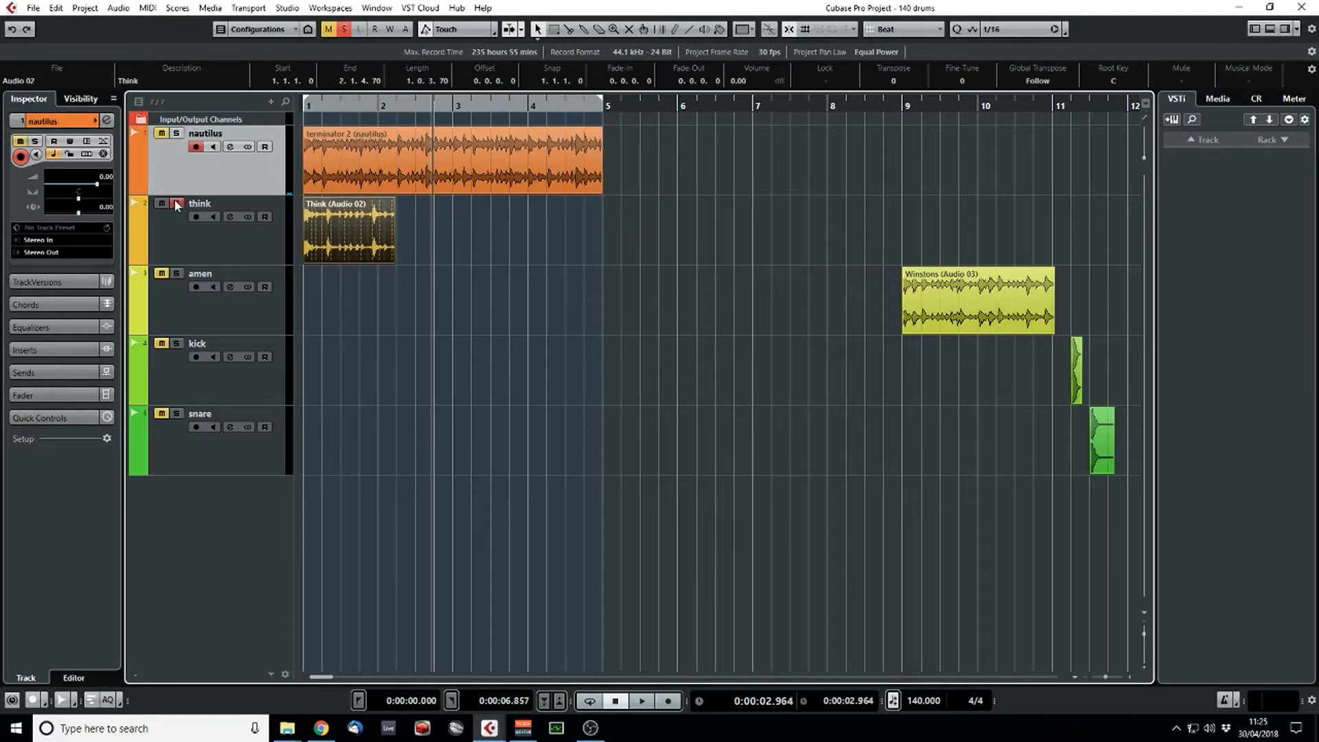
- Set the right locator to bar 2 and play the think loop from the project start
left_click(380, 108, "alt")
key("KP_Decimal")
key("space")
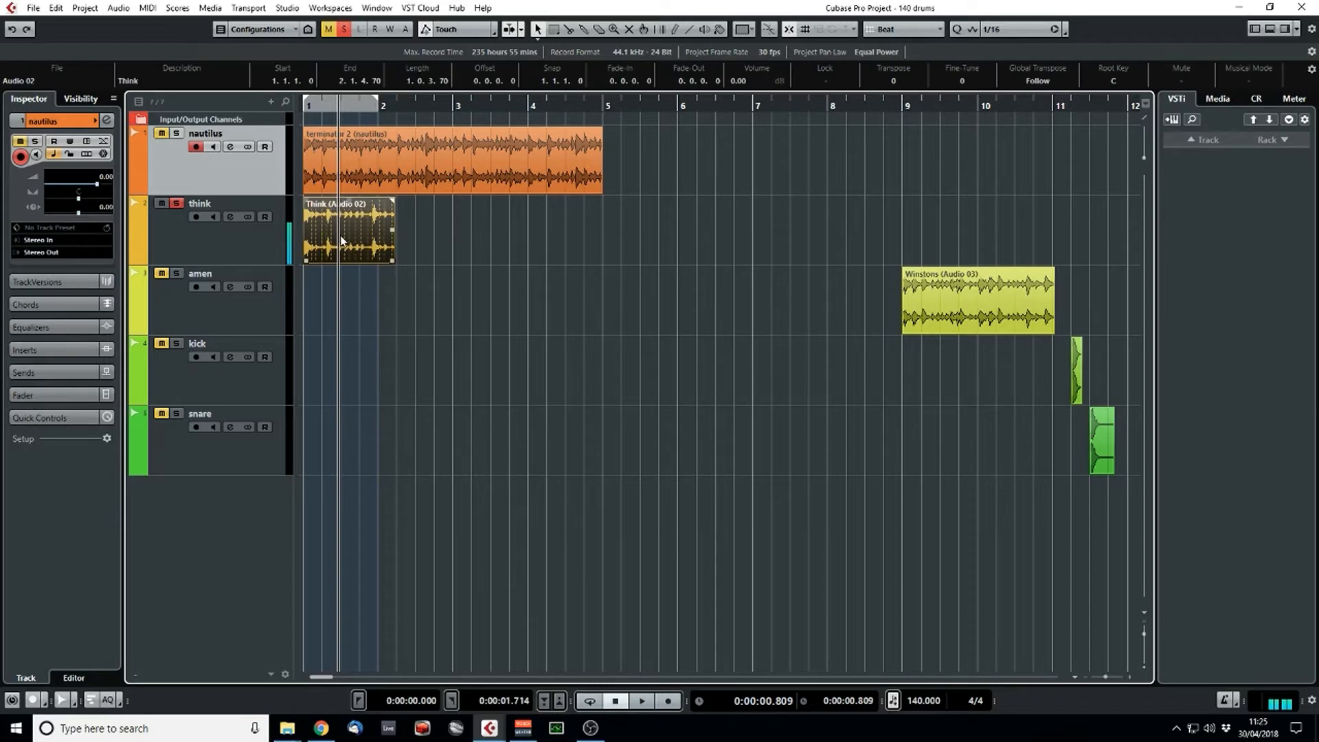
- Time-stretch the think clip to the locator range using the Standard - Drums algorithm
right_click(342, 262)
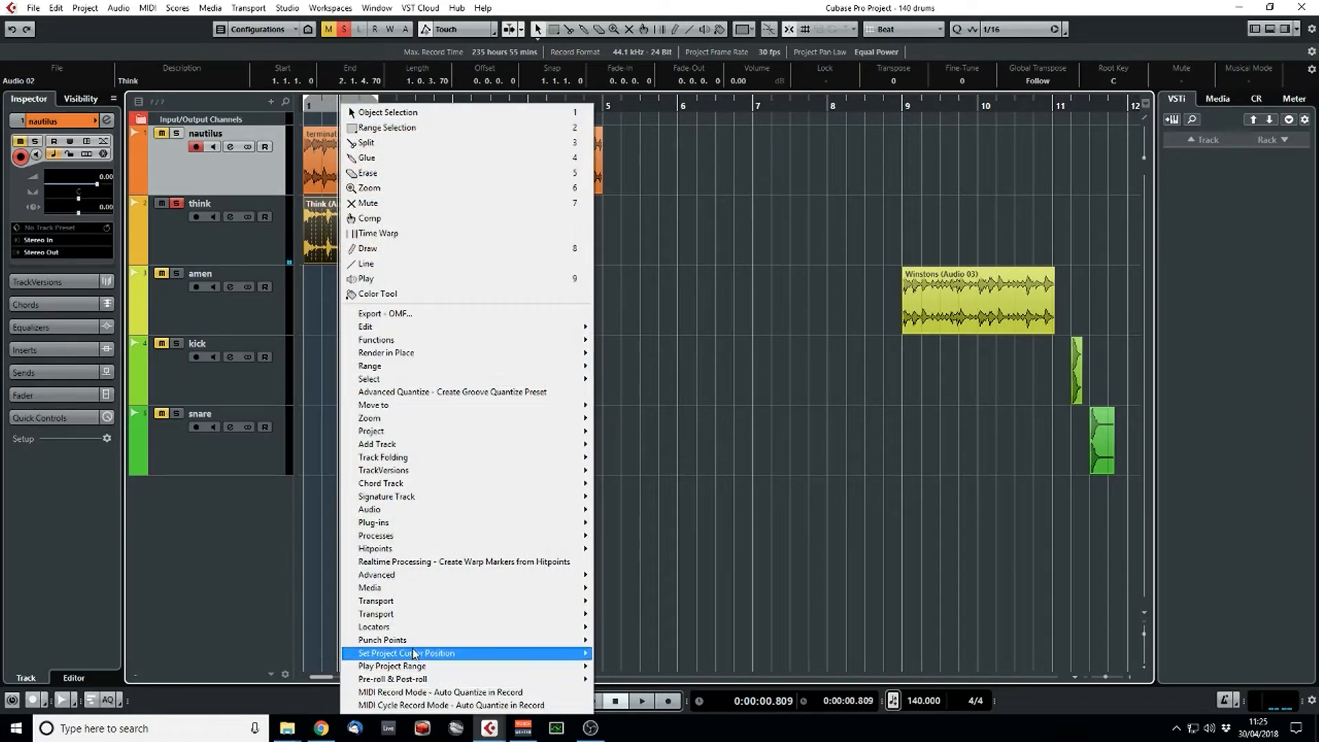
mouse_move(404, 627)
mouse_move(413, 537)
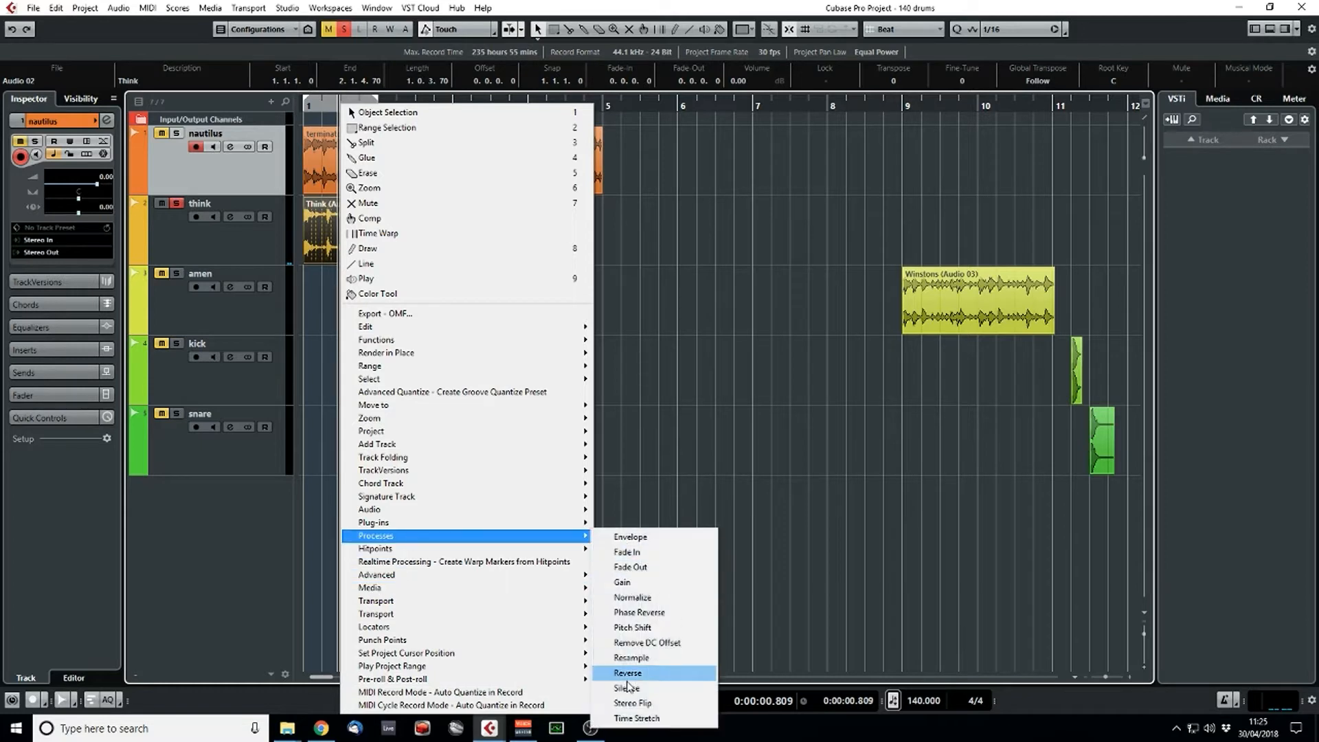
left_click(639, 719)
left_click(867, 384)
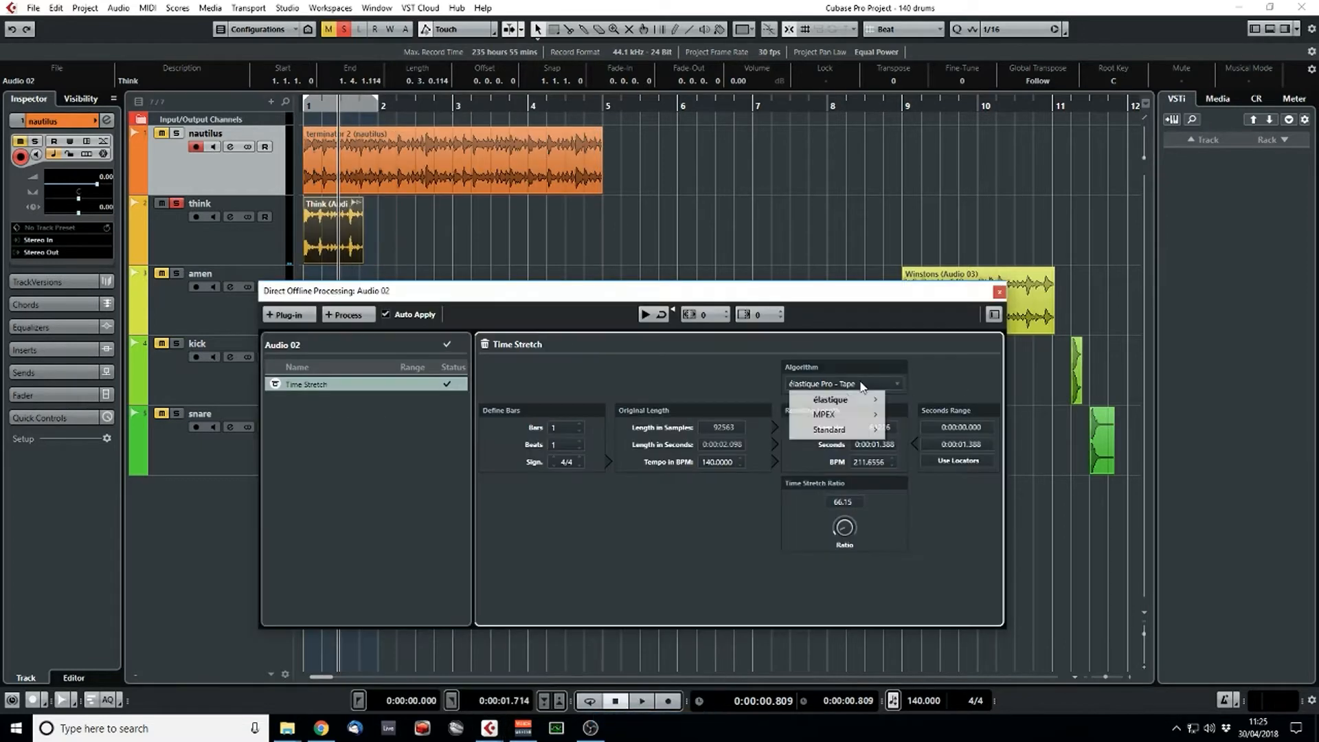
mouse_move(855, 434)
left_click(931, 430)
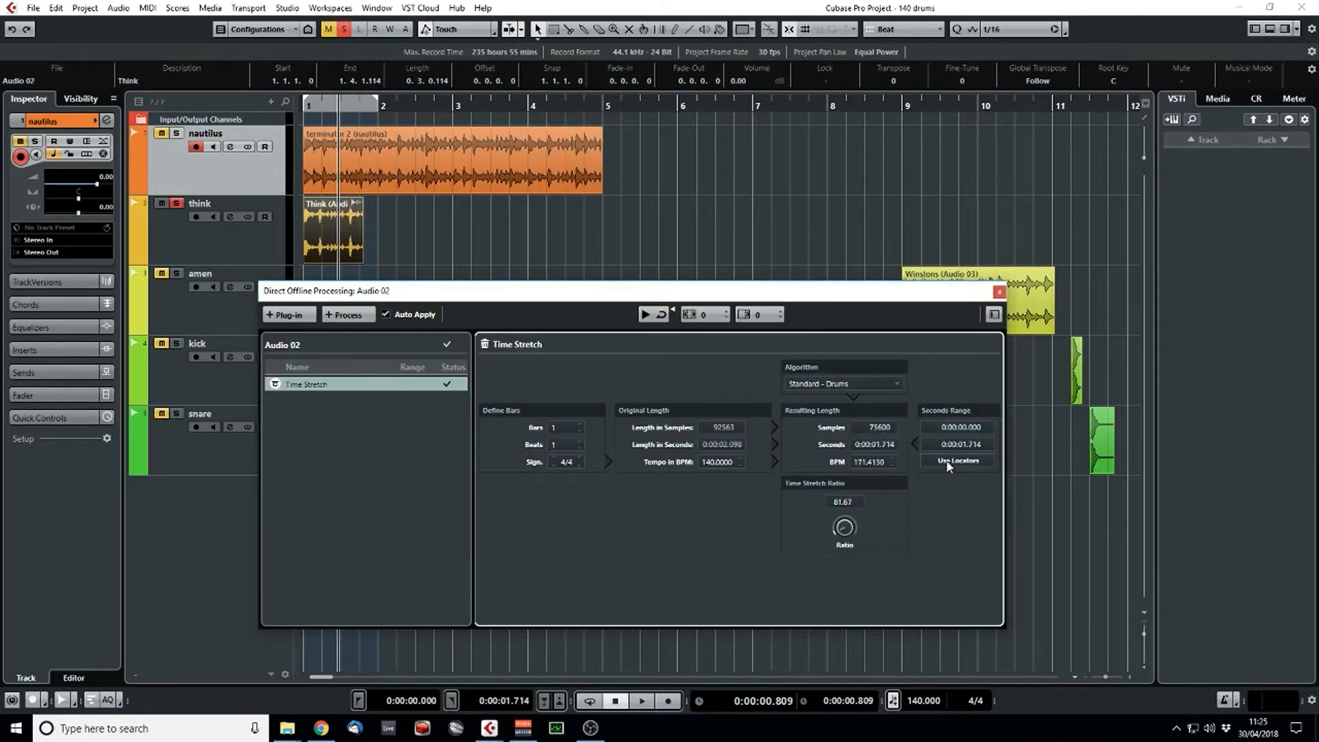
- Play the stretched think clip from the project start twice to judge the drum algorithm
left_click(313, 105)
key("space")
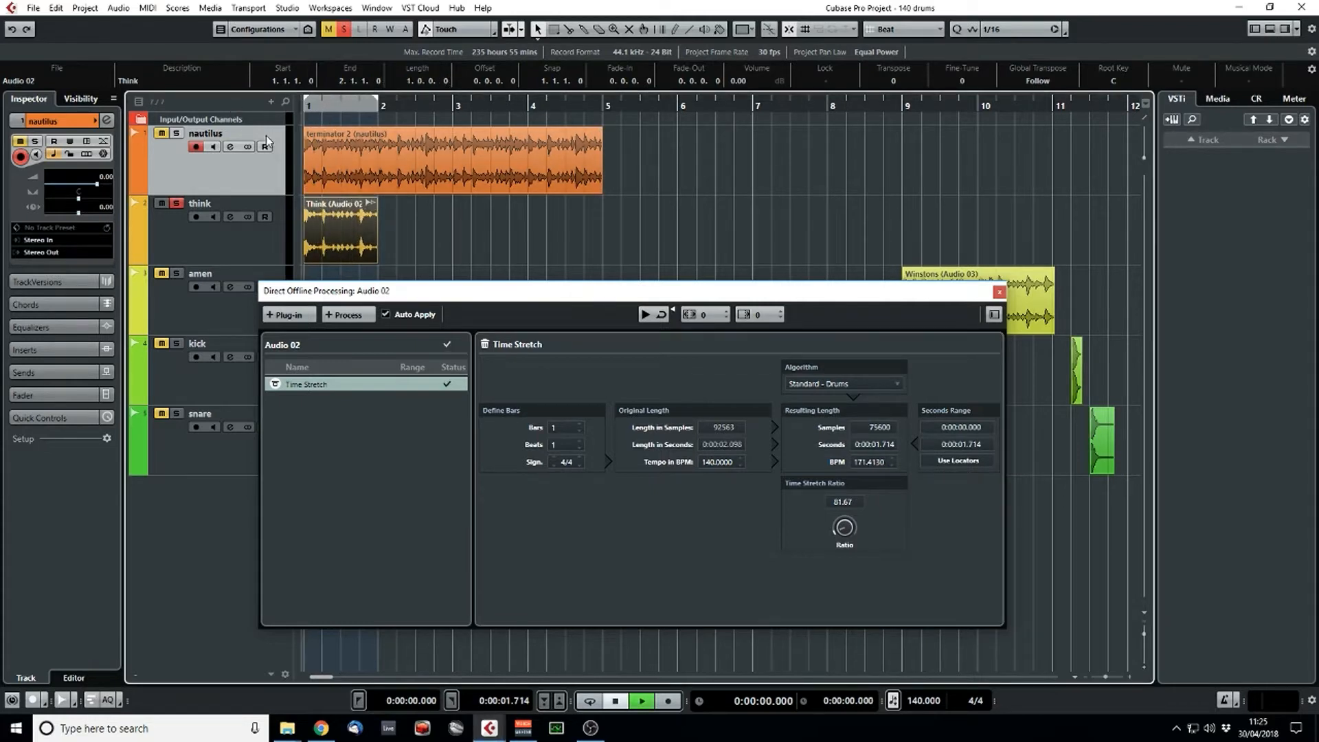
key("space")
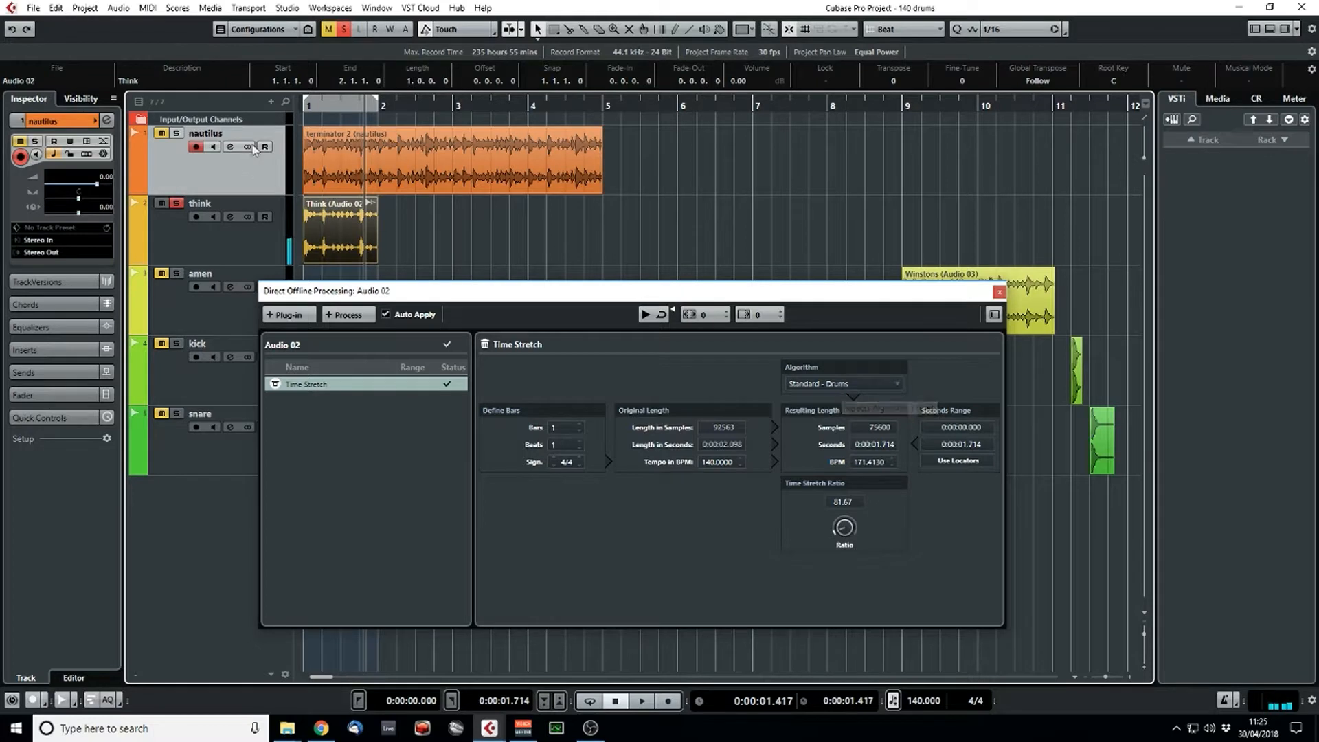
left_click(316, 105)
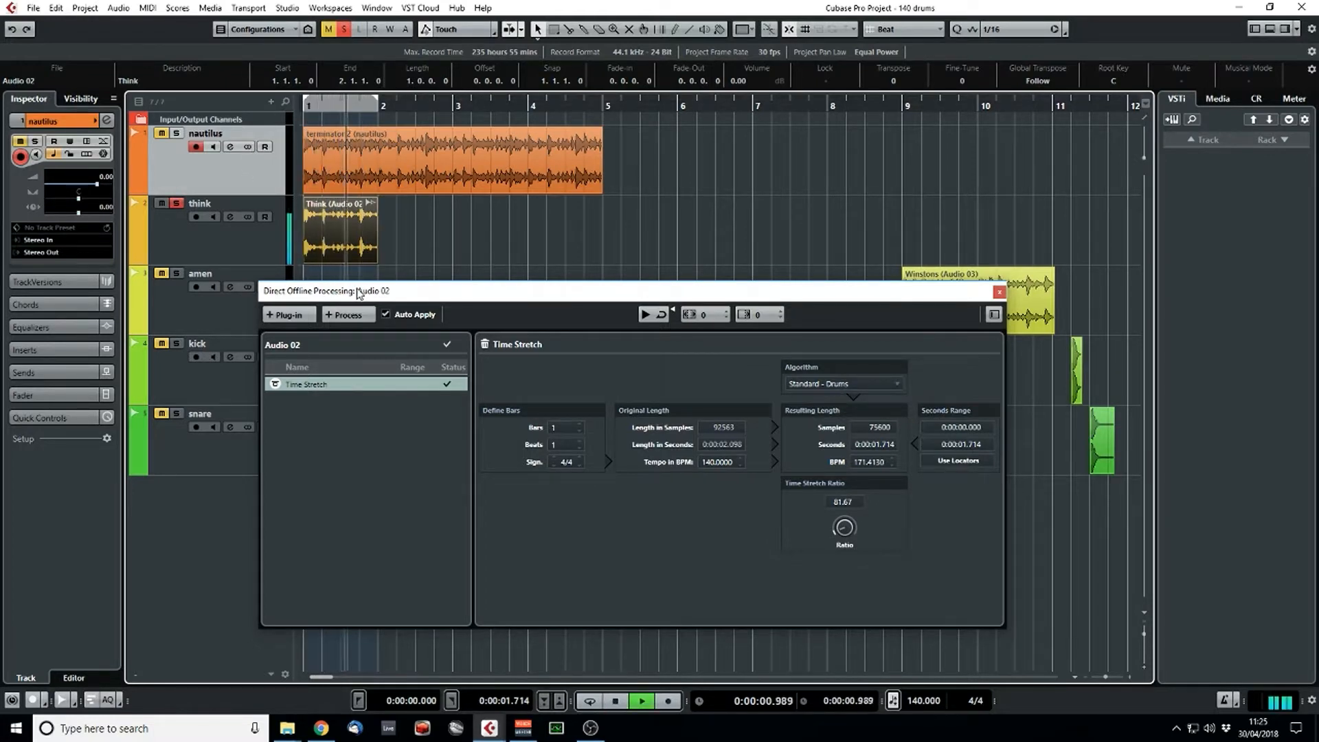
key("space")
- Change the think clip's time stretch algorithm to élastique Pro - Time and play it from the project start
left_click(867, 391)
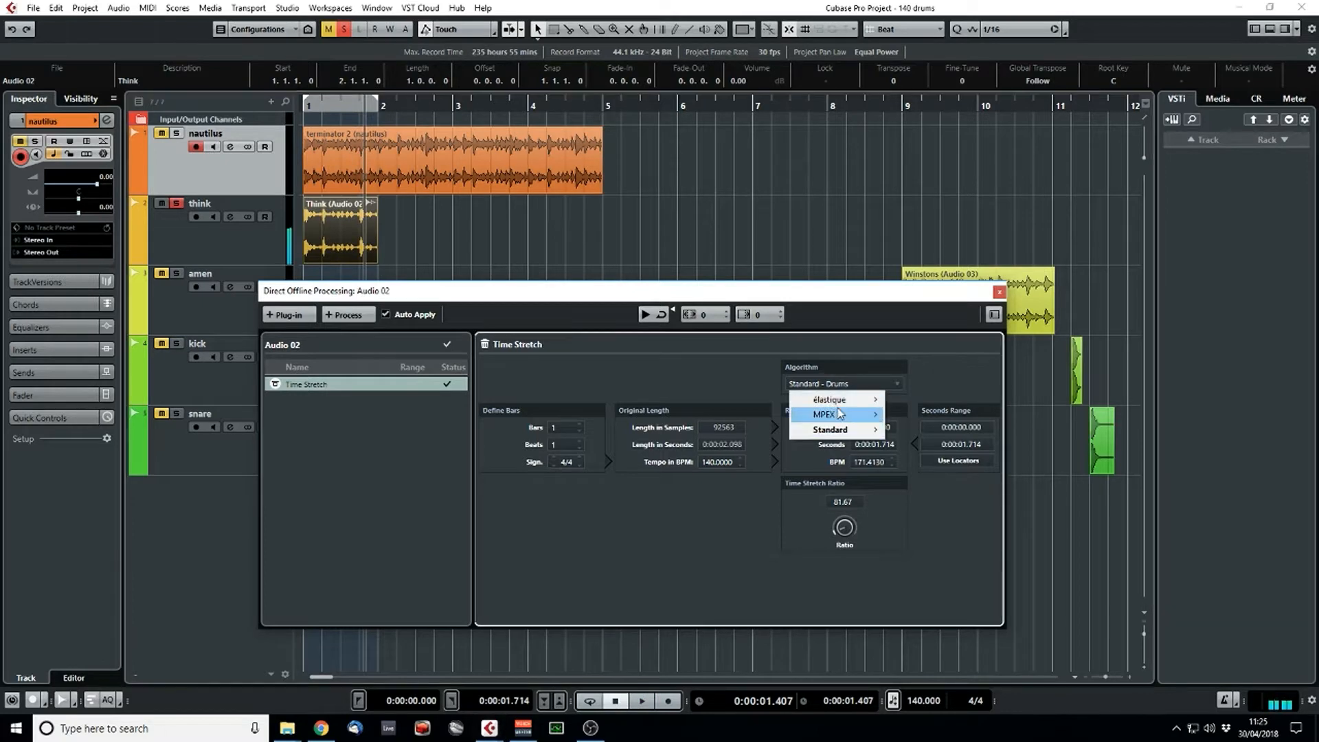
mouse_move(842, 400)
left_click(962, 399)
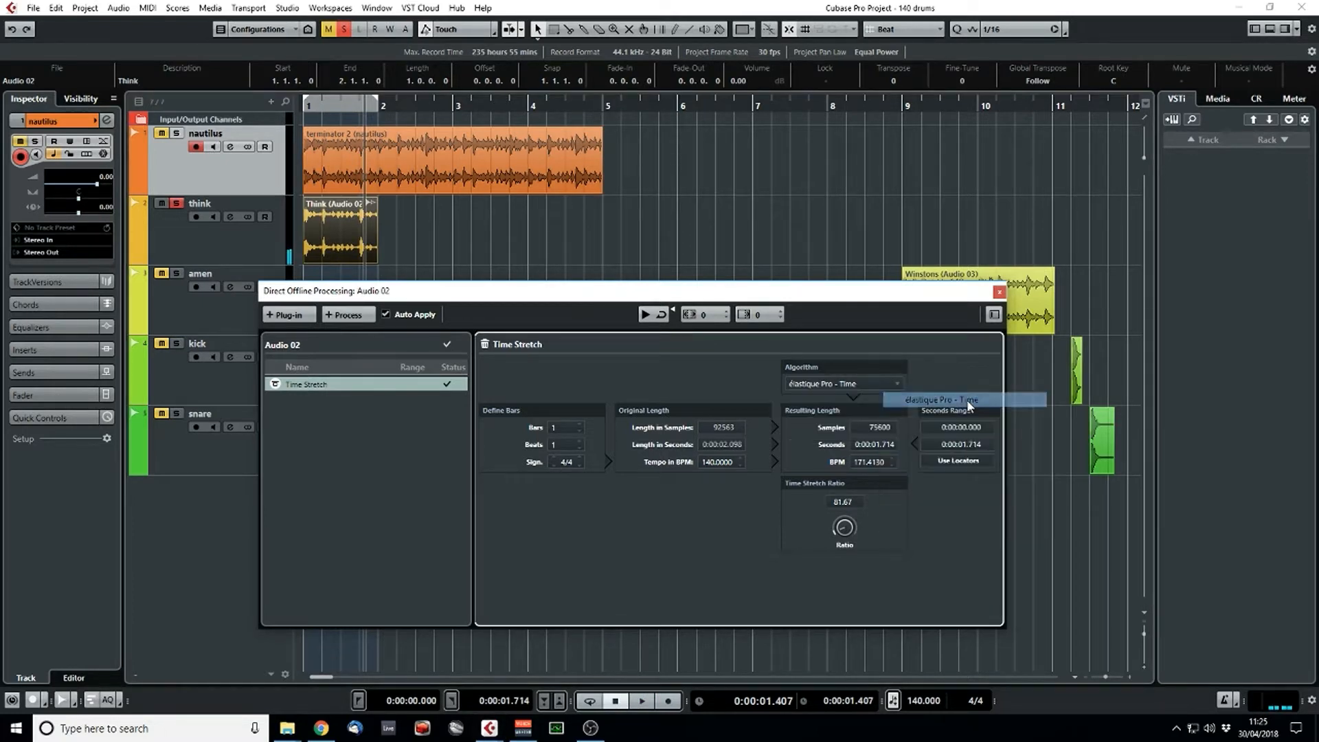
left_click(308, 108)
key("space")
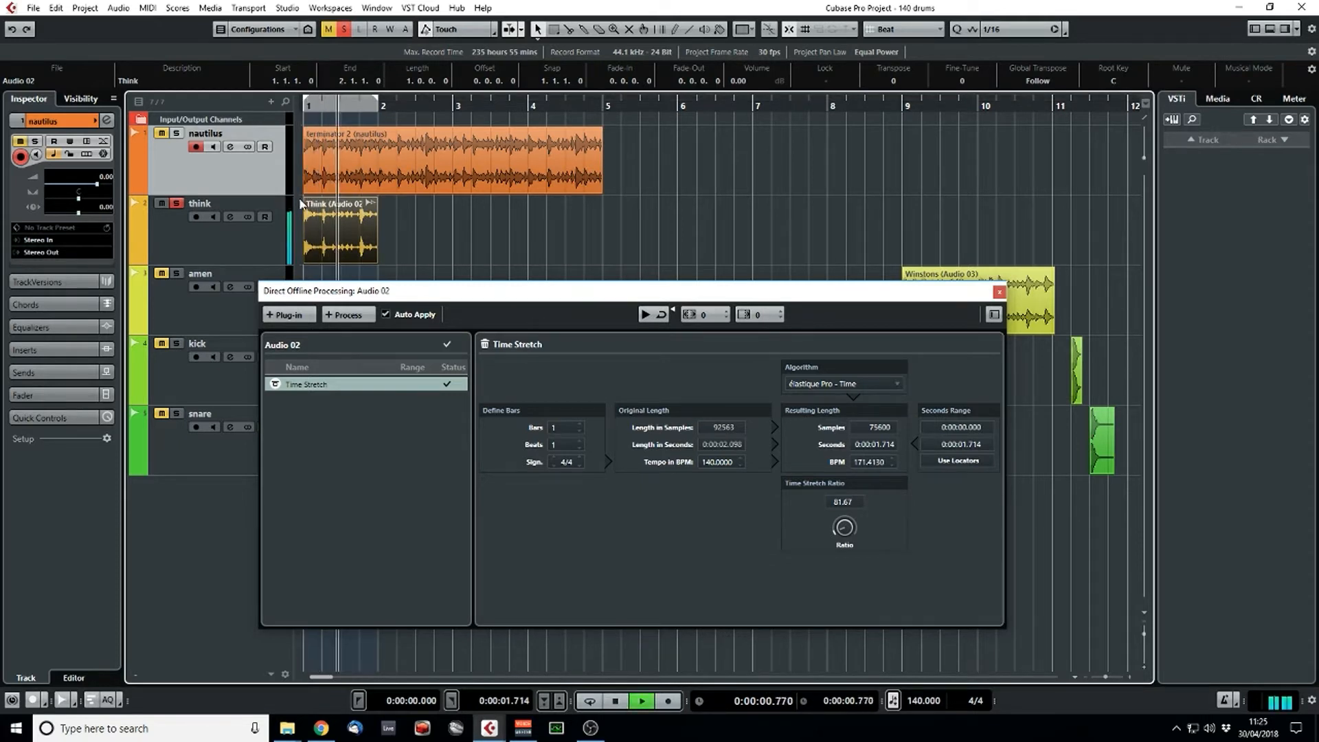
key("space")
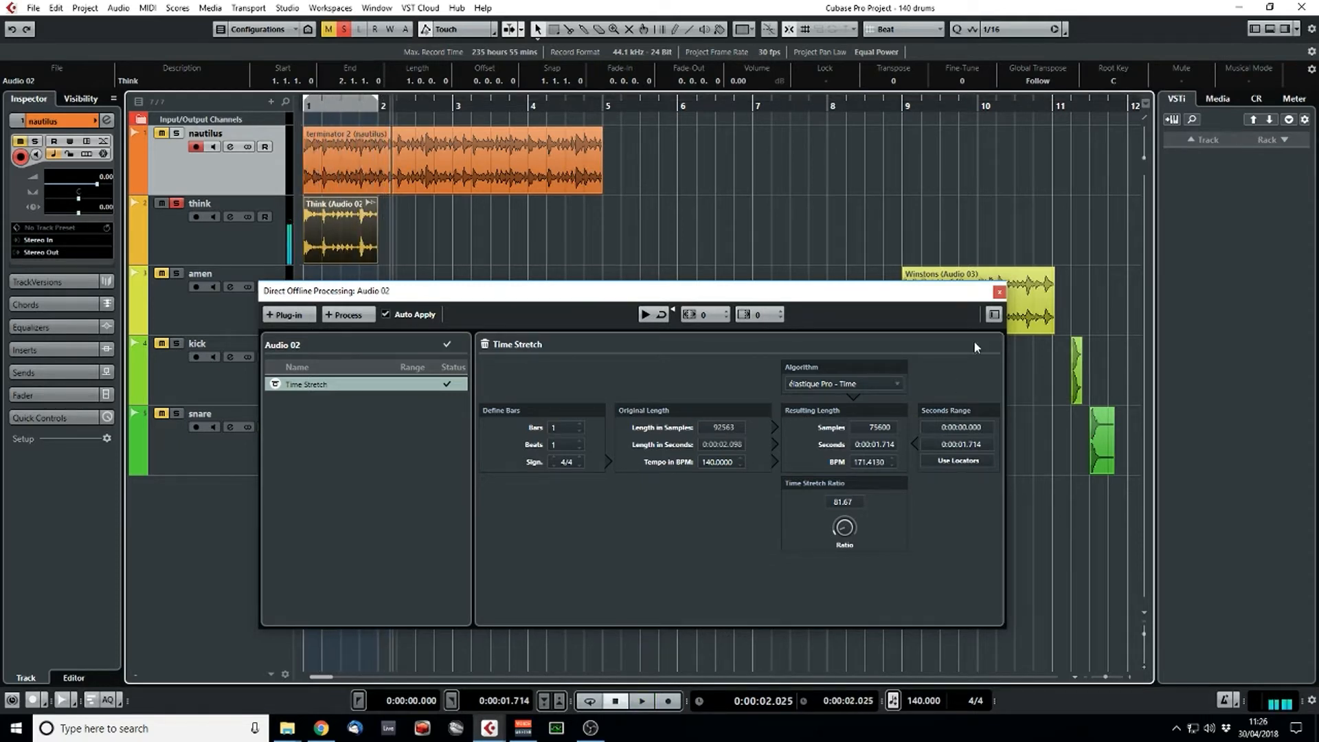
- Close the offline processing window and bounce the stretched think clip, replacing the original event
left_click(999, 291)
left_click_drag(446, 293, 298, 251)
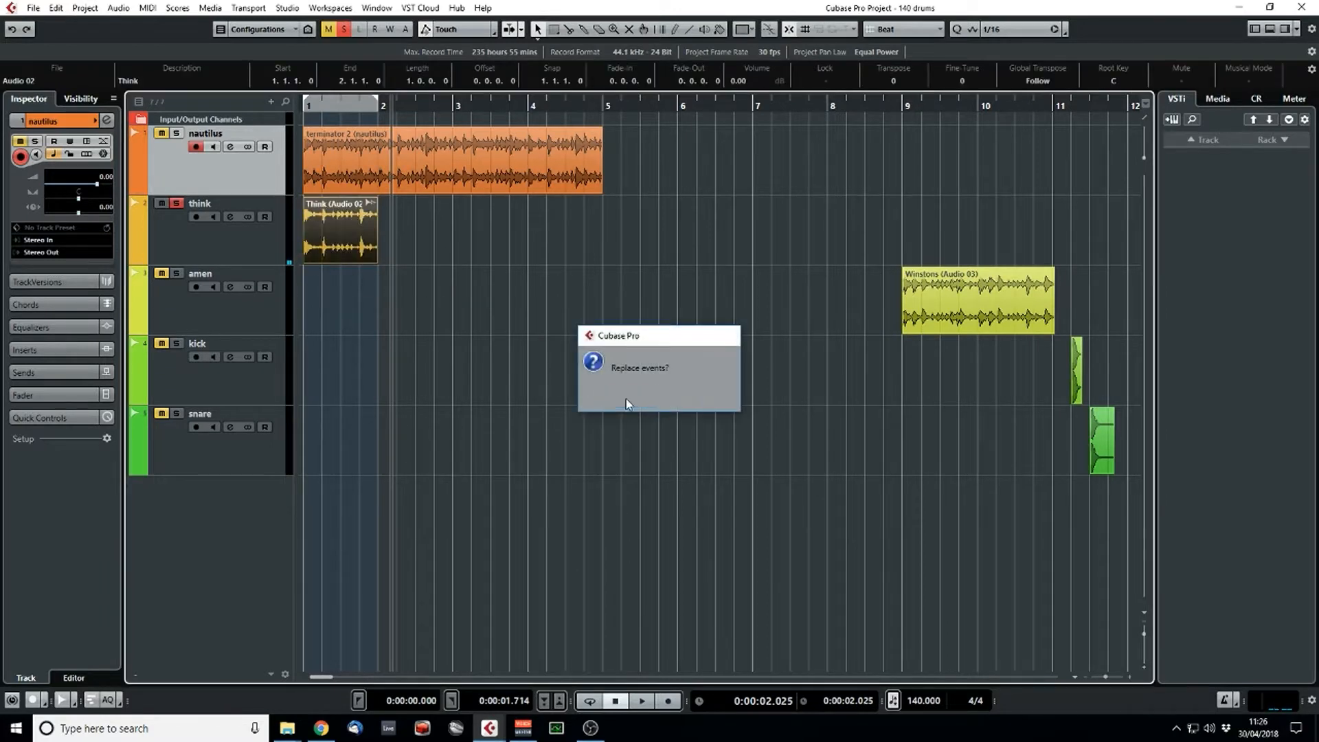
left_click(625, 404)
- Move the Winstons clip on the amen track to bar 1, set the right locator to bar 3, and solo amen instead of think
left_click_drag(970, 302, 365, 303)
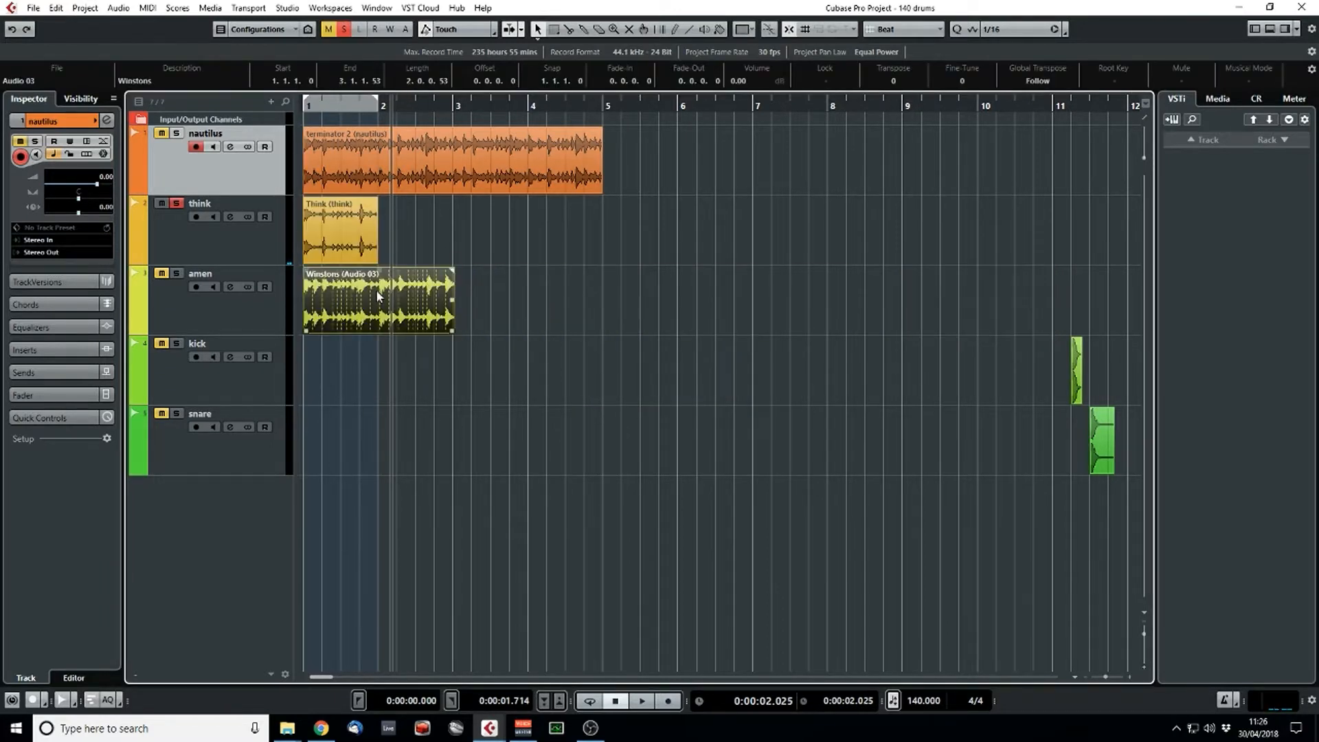
left_click(460, 110, "alt")
left_click(177, 203)
left_click(176, 275)
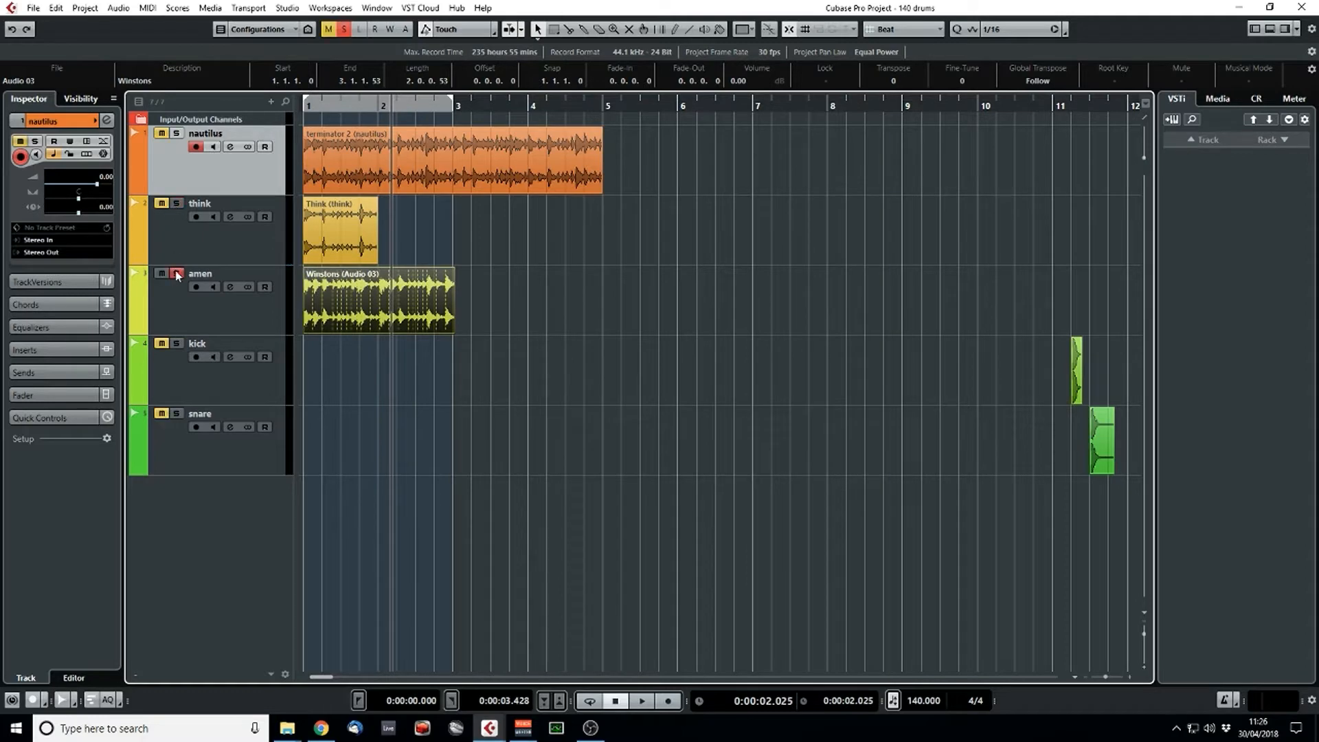
left_click_drag(333, 108, 240, 147)
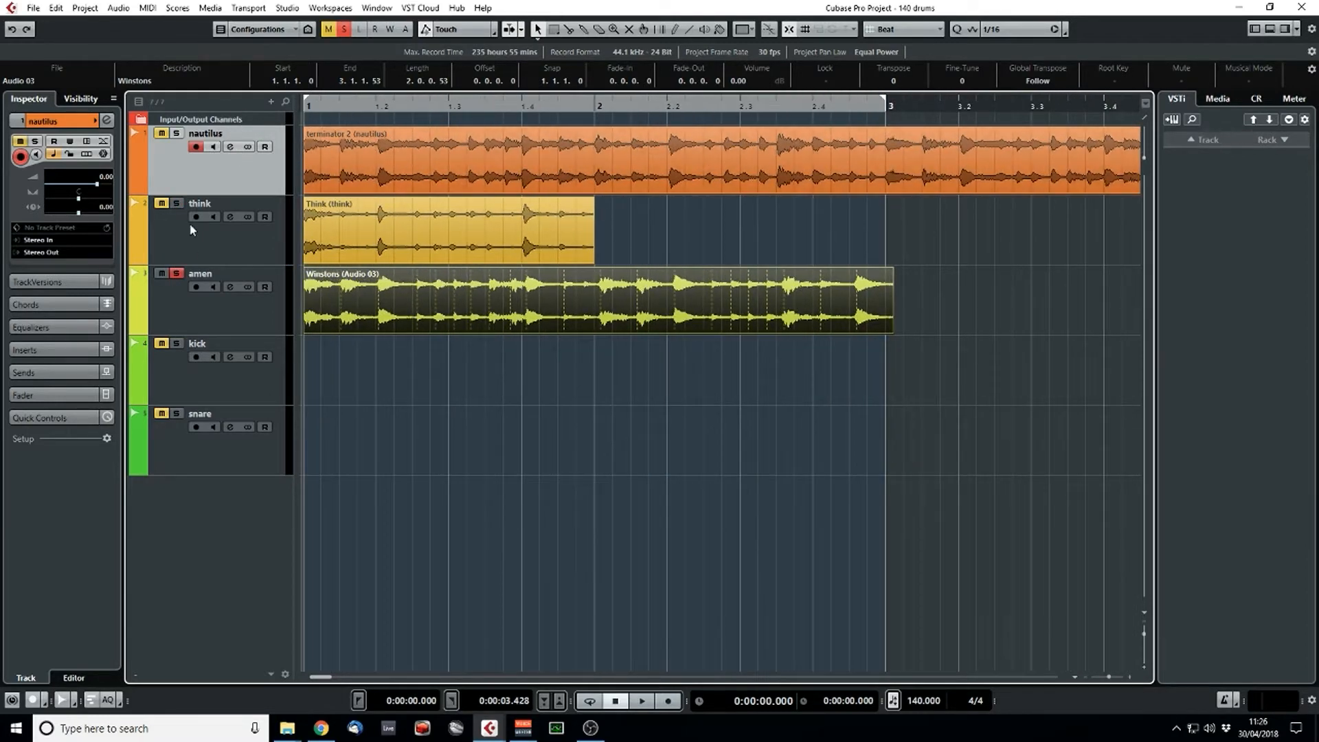
- Apply Time Stretch to the amen clip, fitting its length to the locator range
left_click(33, 8)
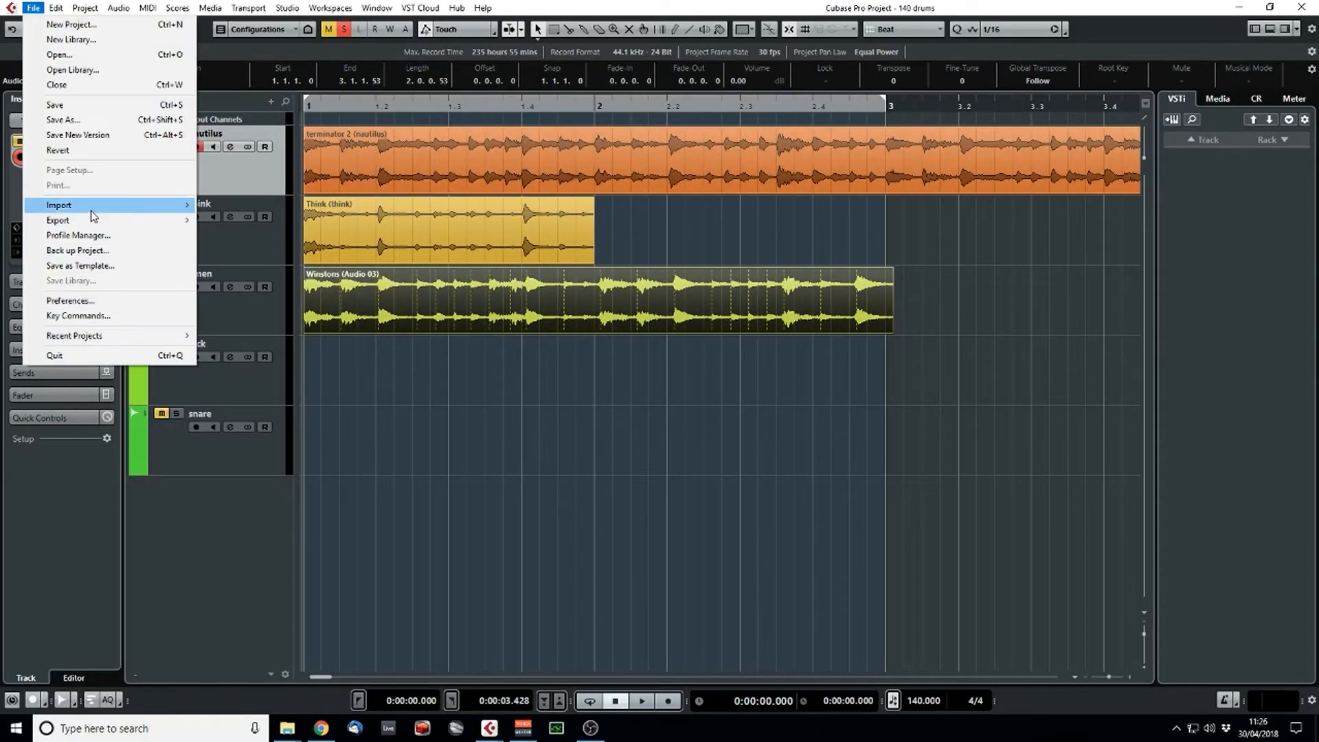
mouse_move(90, 207)
right_click(476, 289)
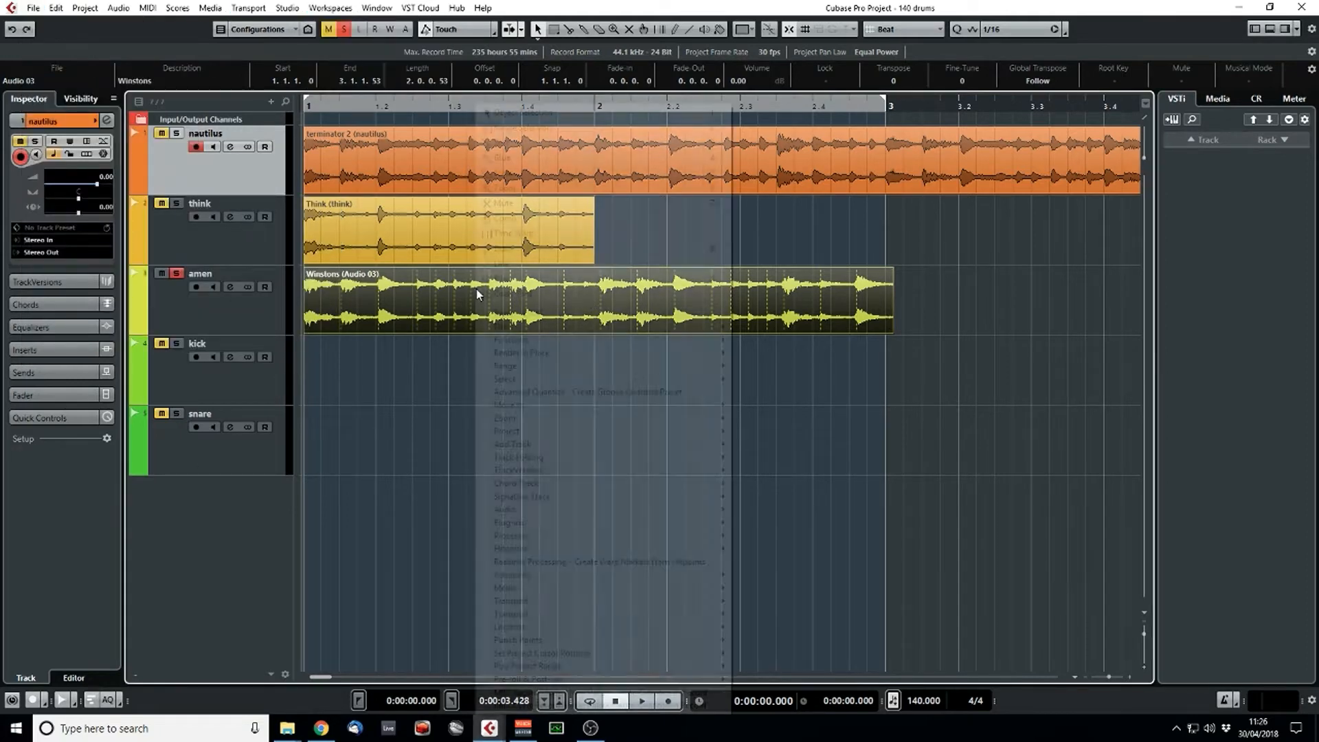
mouse_move(618, 535)
left_click(784, 720)
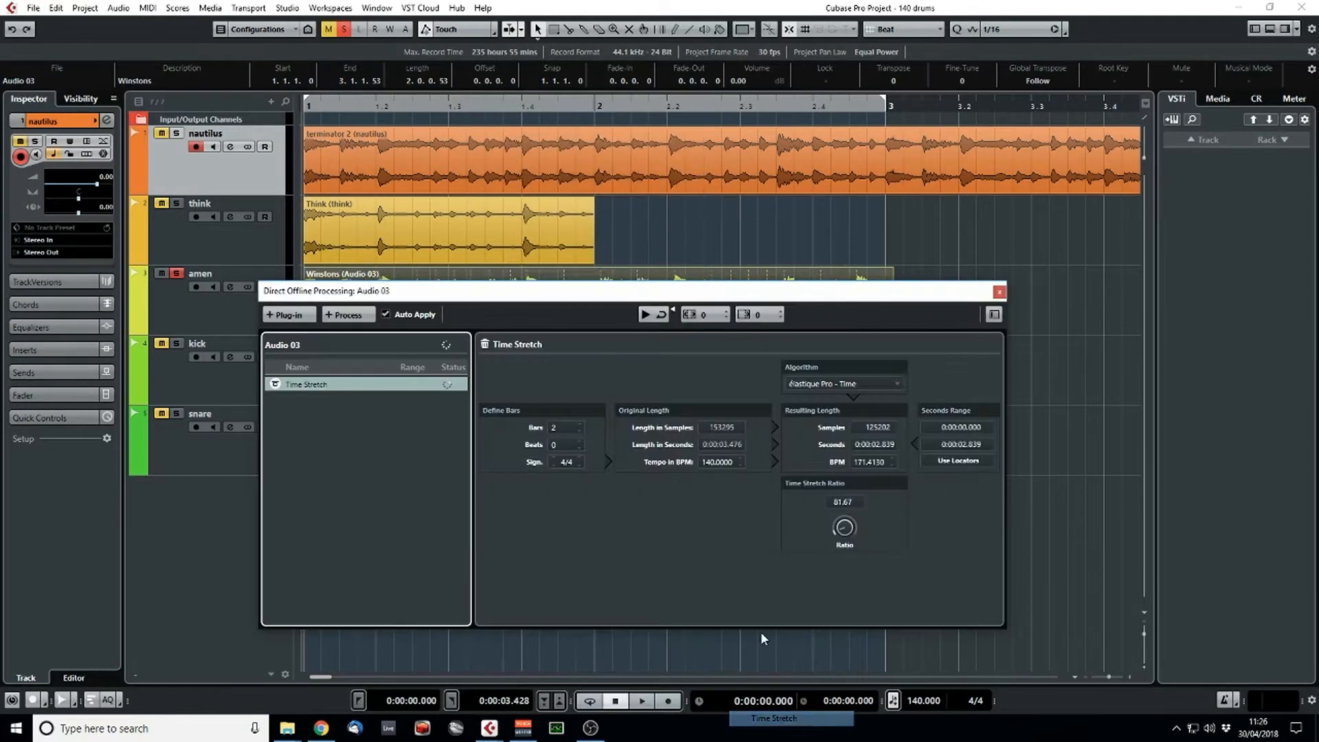
left_click(948, 460)
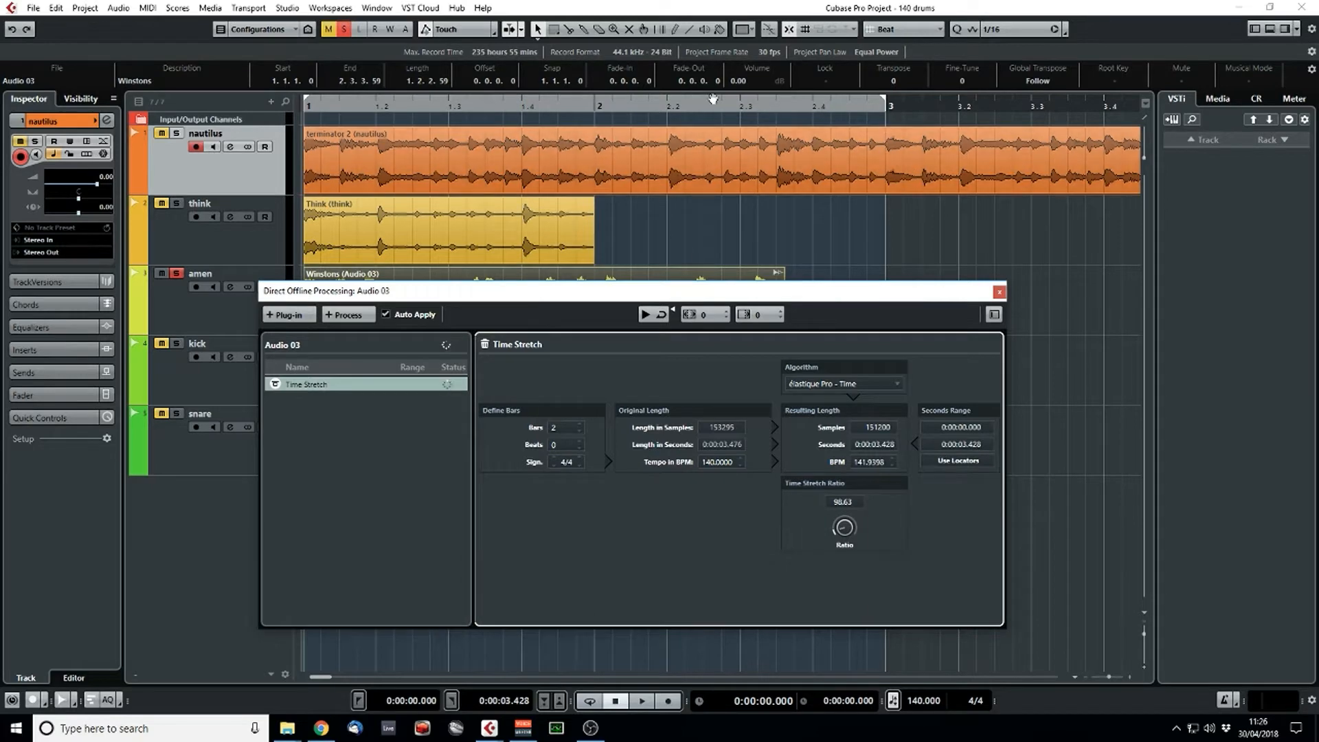
- Switch the amen clip's time stretch to another élastique algorithm, close the processing window, and play the result
left_click_drag(784, 292, 749, 267)
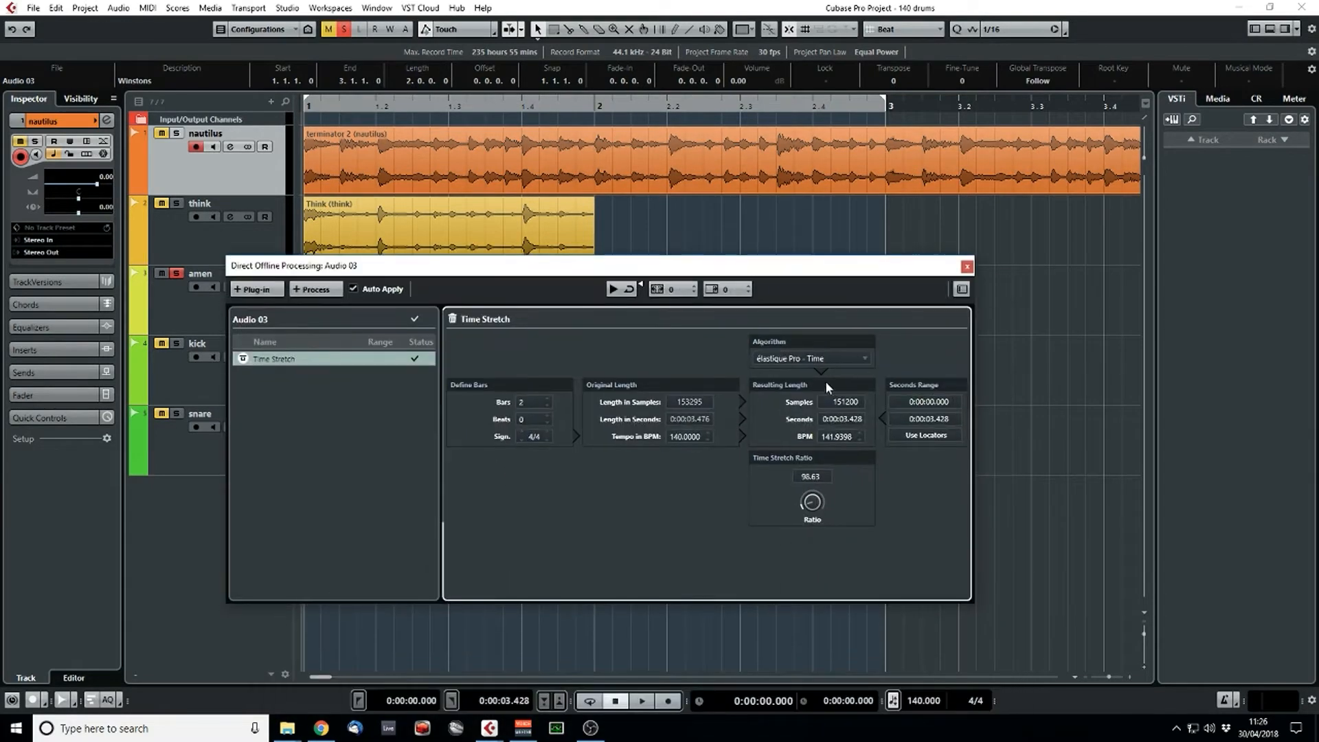
left_click(856, 356)
mouse_move(839, 376)
left_click(921, 409)
left_click(967, 266)
key("space")
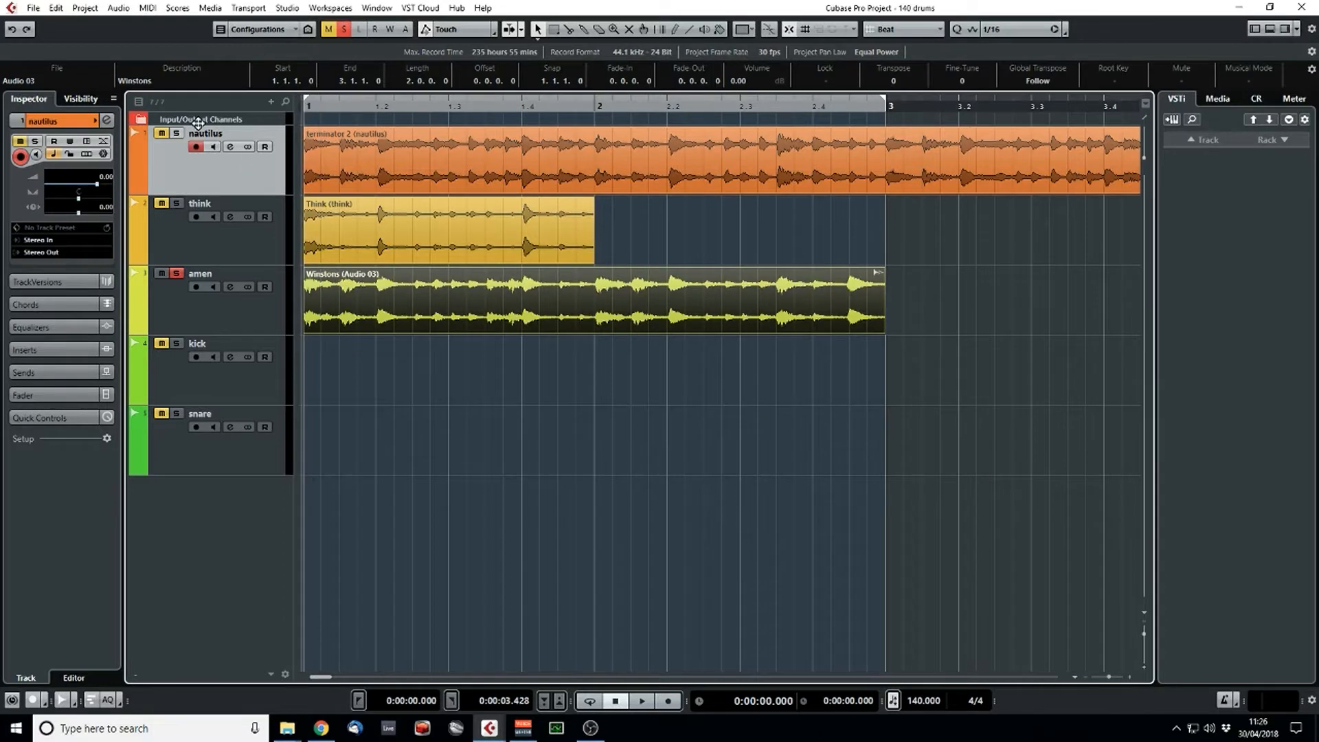
left_click(326, 234)
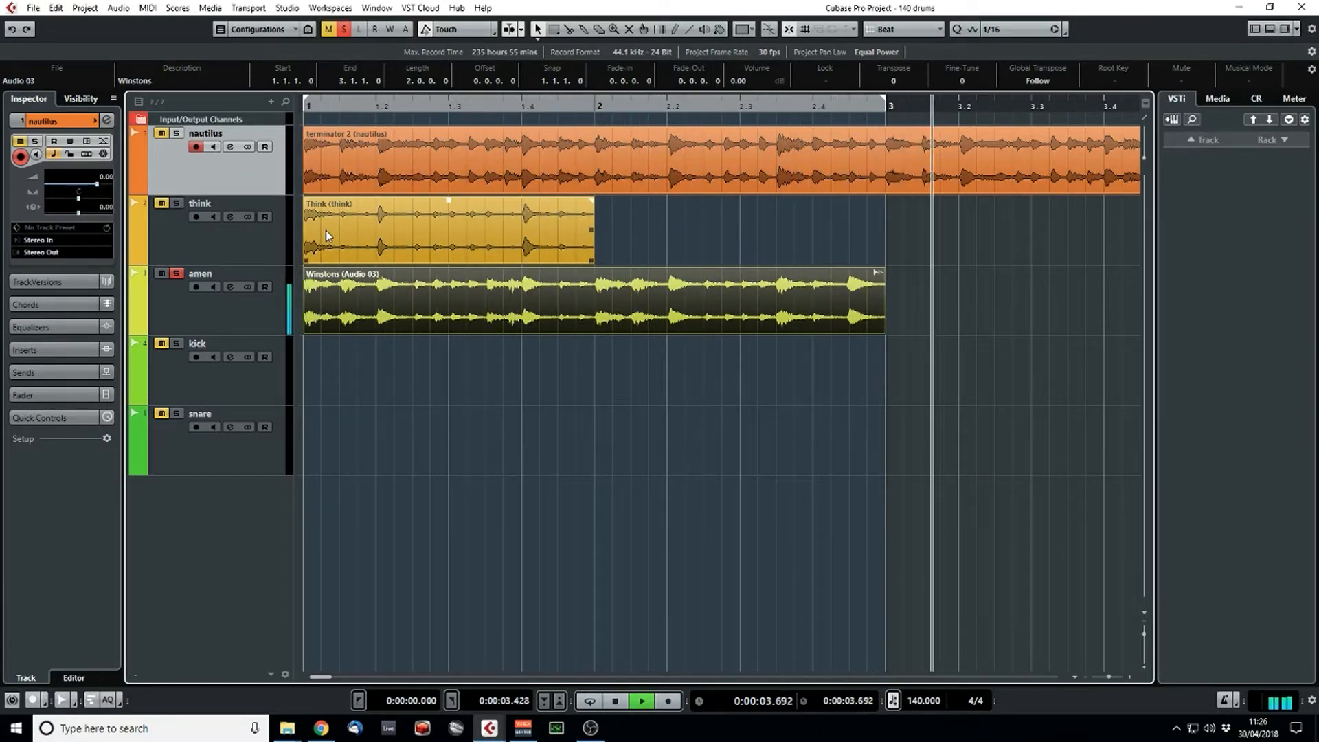
key("space")
- Bounce the stretched amen clip to a new audio file and replace the original event
left_click_drag(501, 389, 449, 321)
key("ctrl+b")
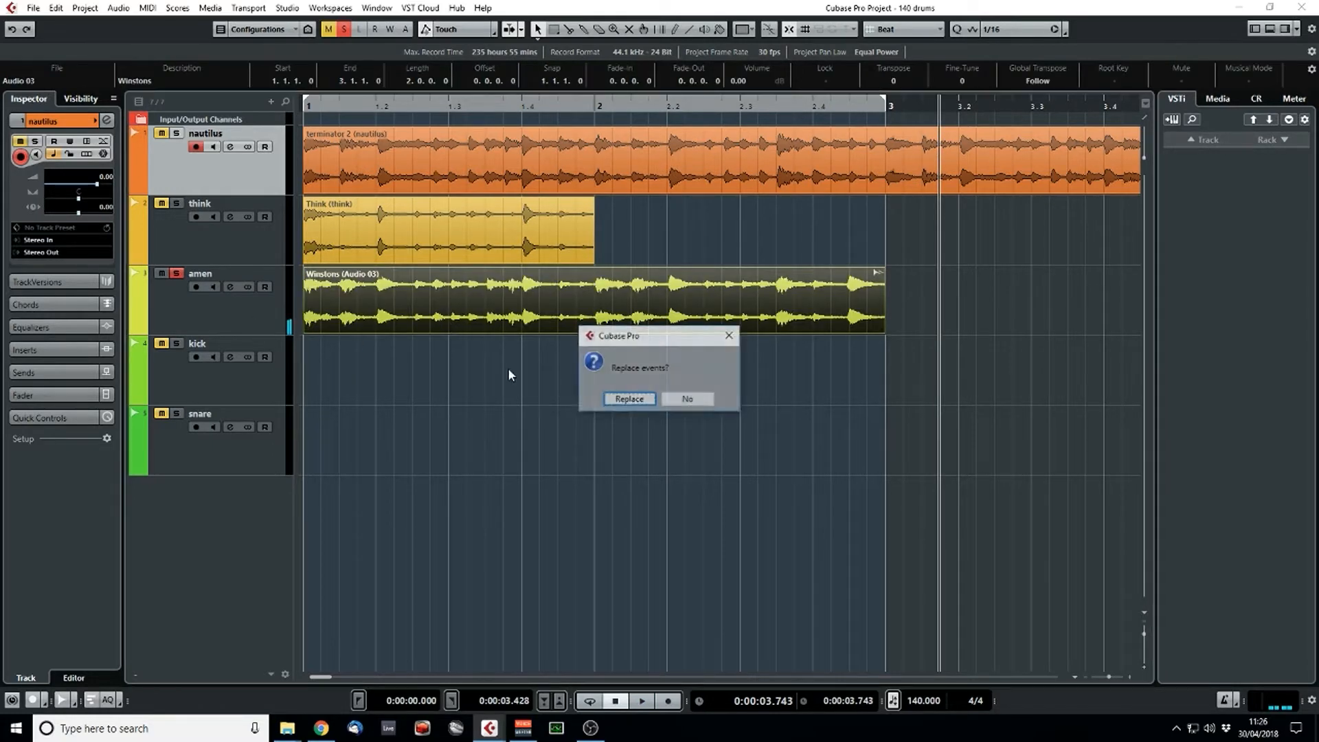
left_click(630, 399)
- Duplicate the think clip at bar 2, clear all mutes and solos, and play the three breaks together
left_click_drag(385, 237, 687, 247)
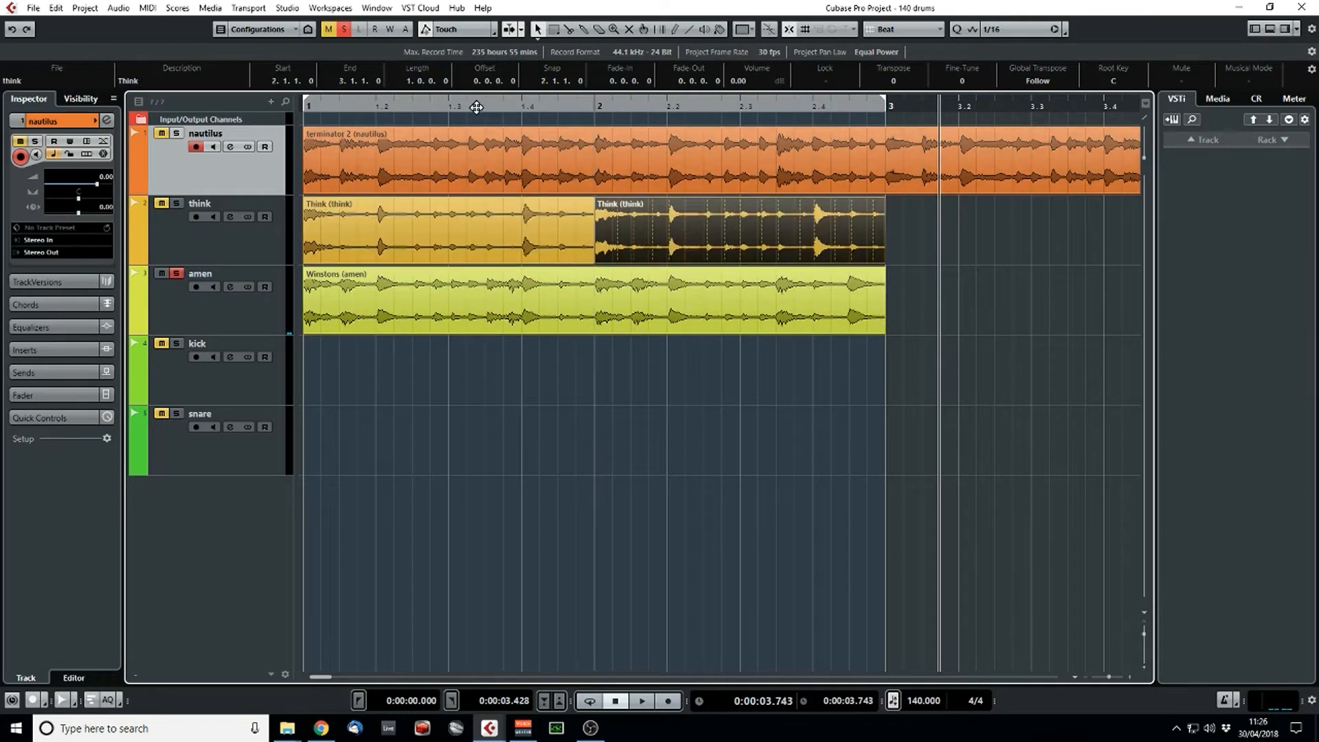
left_click(344, 29)
left_click(419, 456)
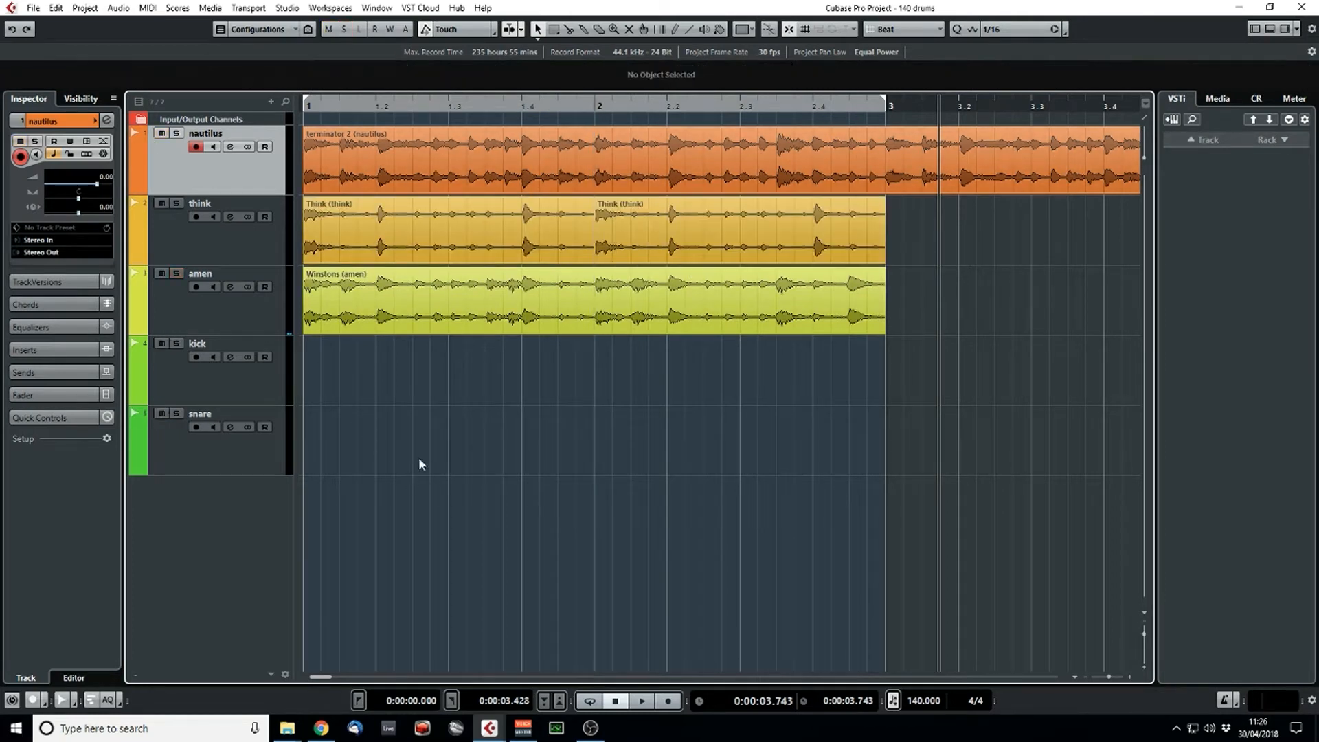
key("space")
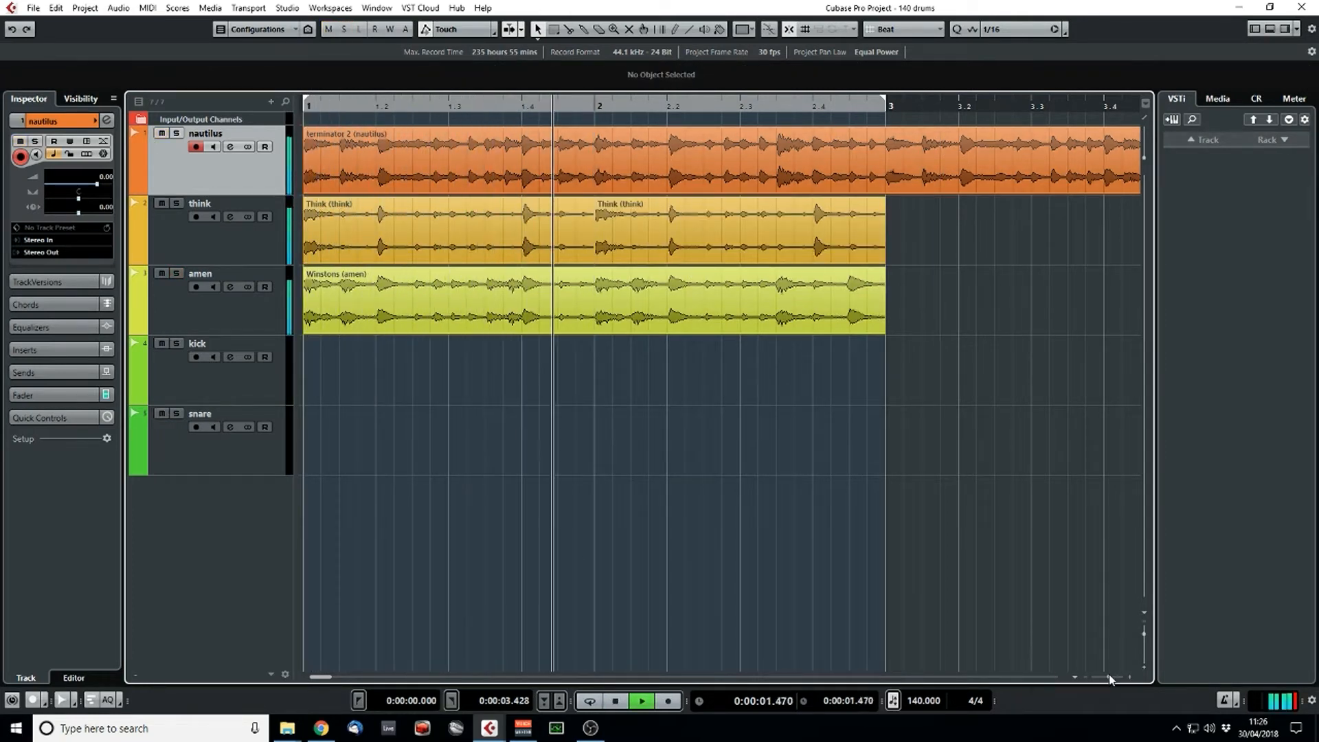
key("g")
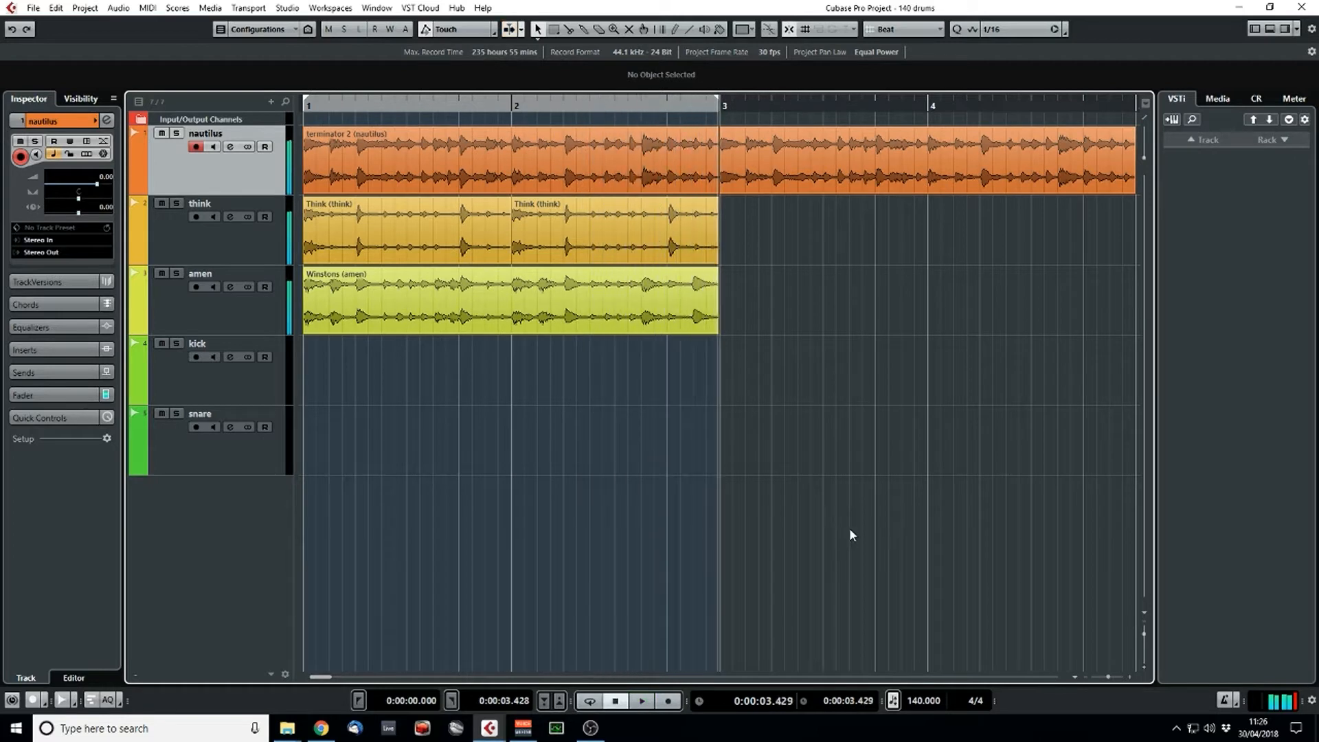
- Split the nautilus clip at bar 3 and delete the part after the split
left_click(744, 177, "alt")
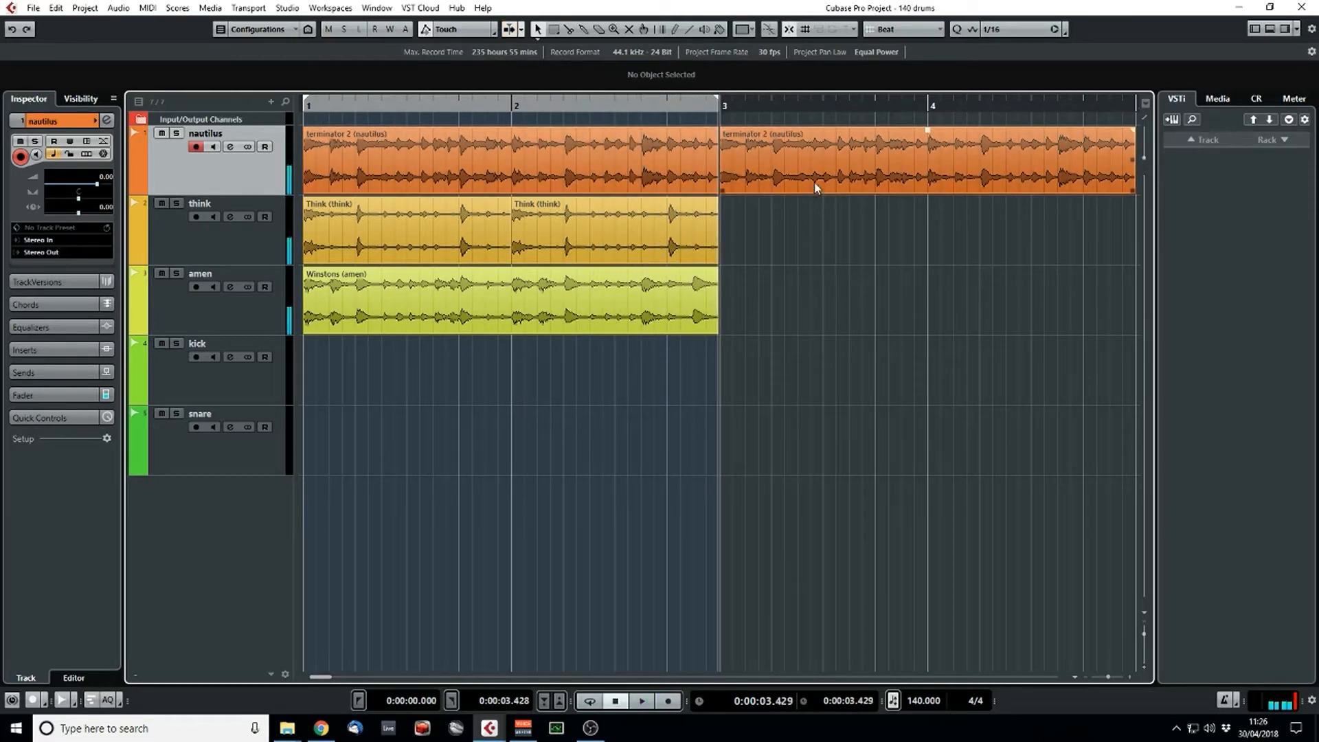
left_click(790, 187)
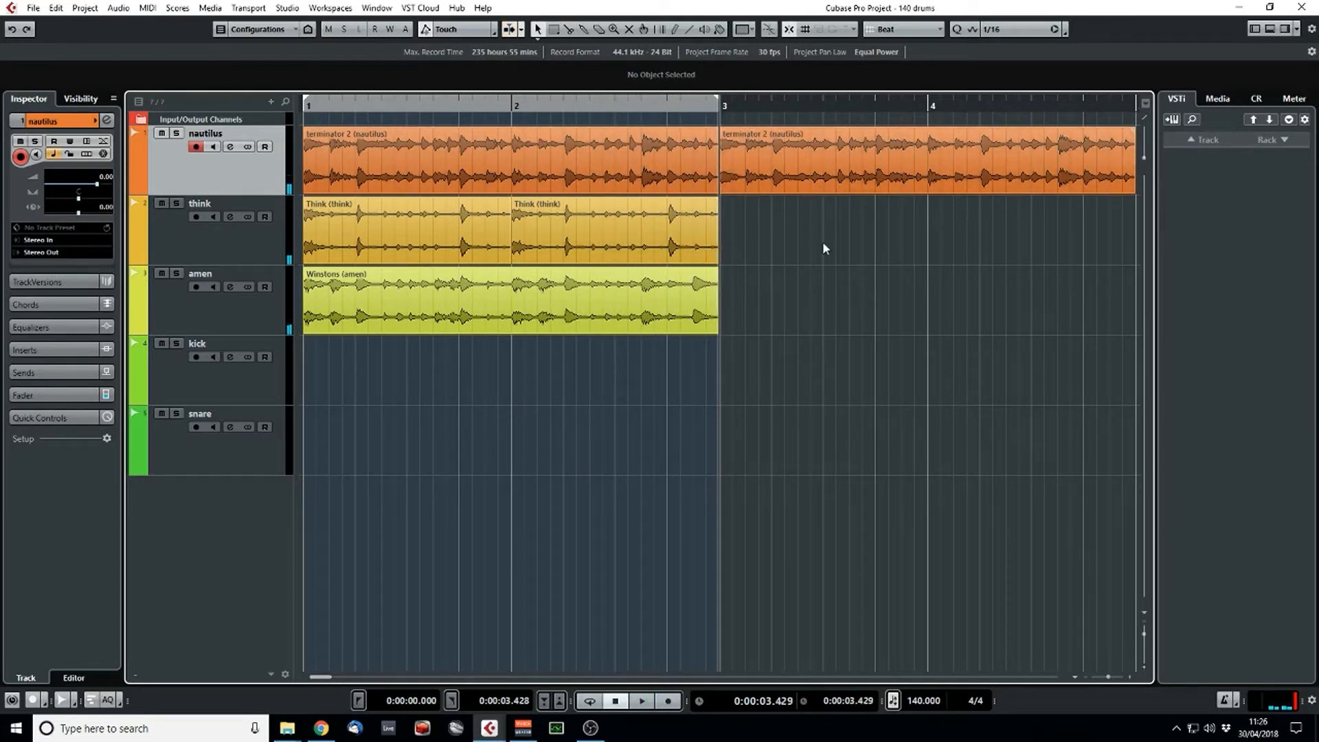
key("Delete")
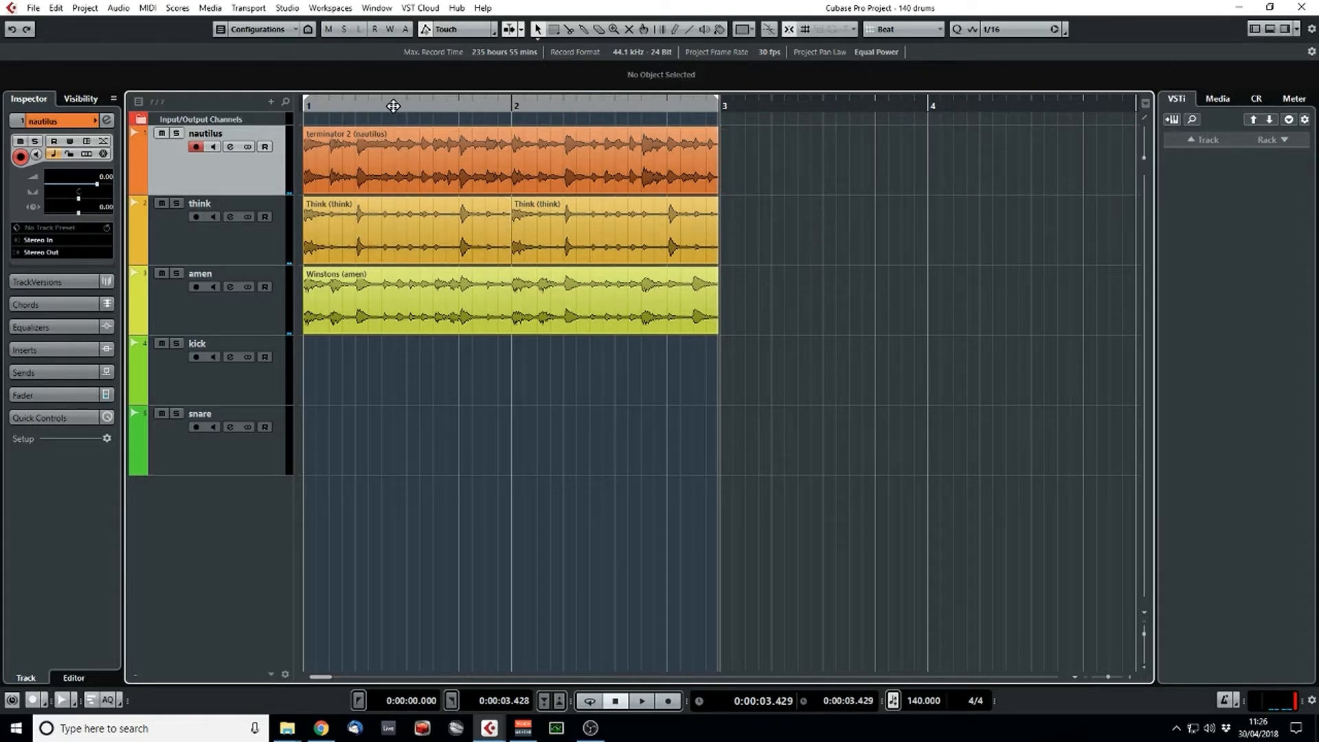
- Solo the nautilus track, enlarge the track heights, and play the break from the project start
left_click_drag(393, 106, 201, 121)
left_click(1145, 679)
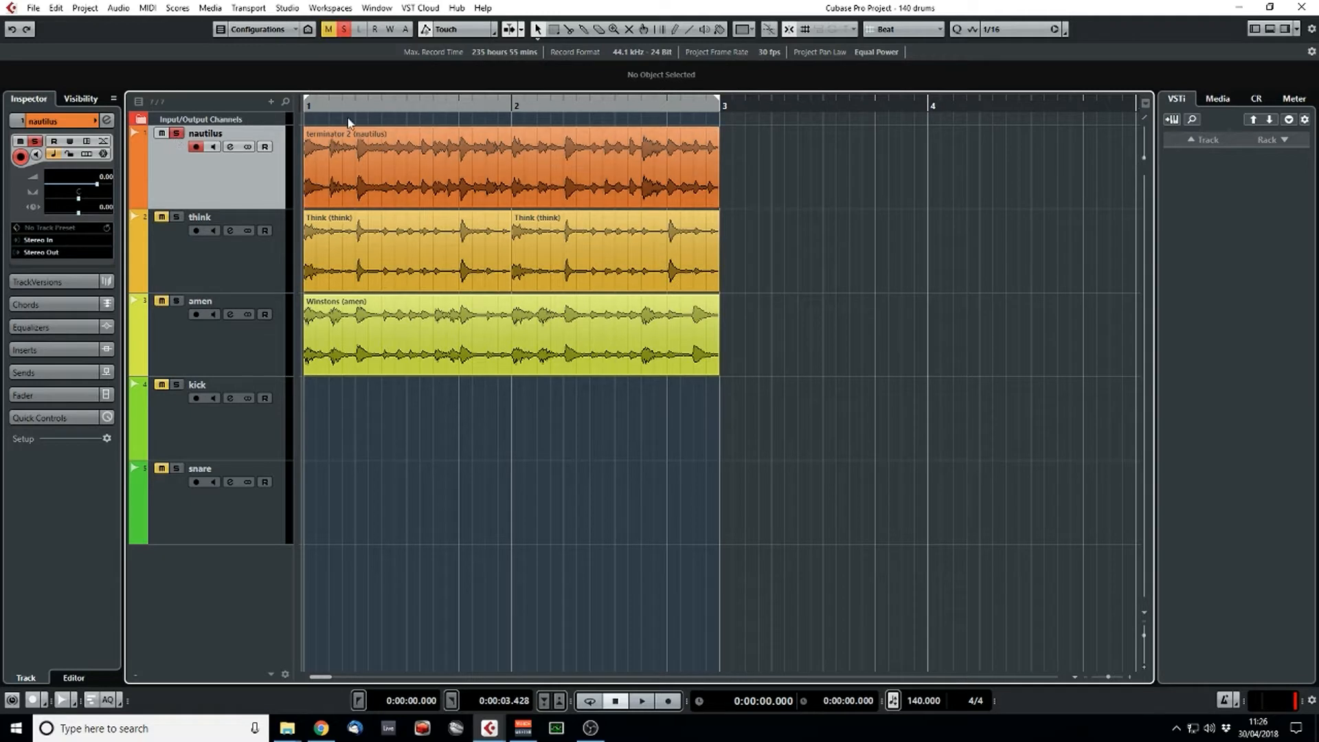
left_click_drag(337, 105, 280, 119)
key("space")
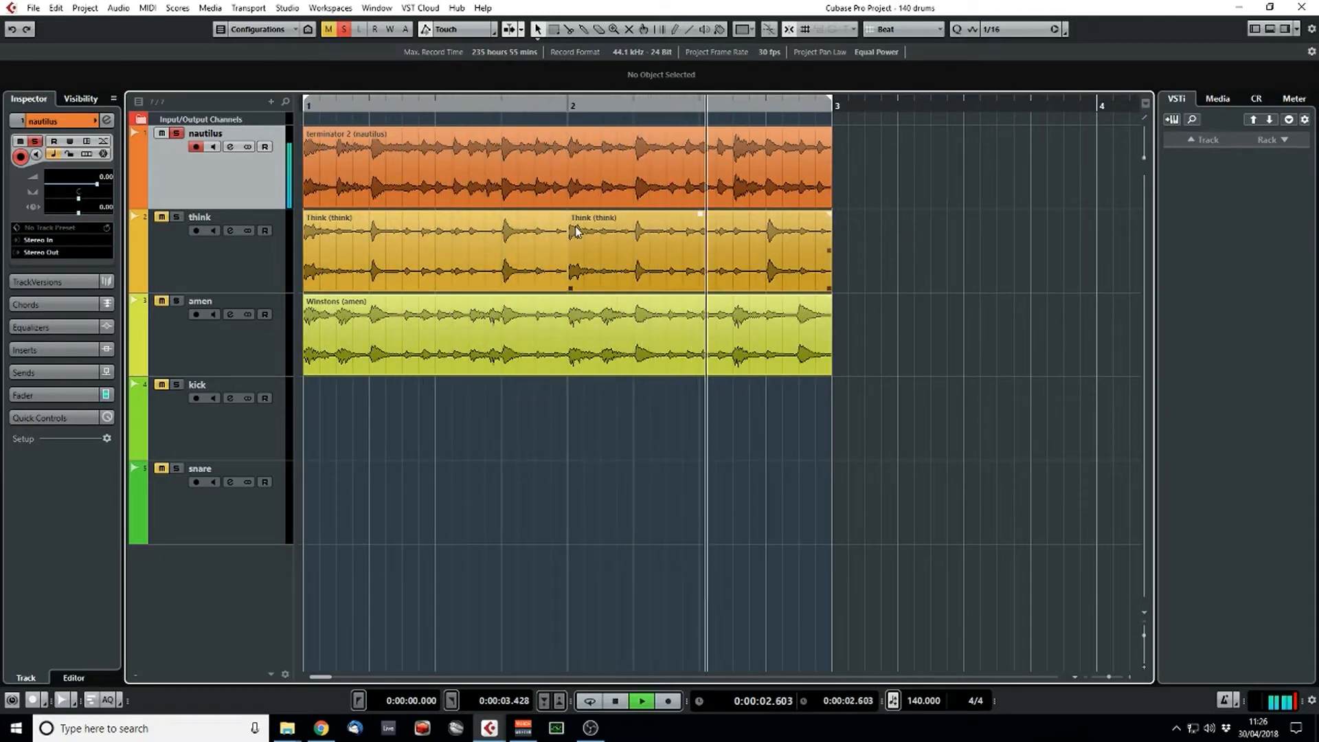
- Split the nautilus clip at bar 2, move its first half to beat 2 of bar 3, and move its second half to bar 1
left_click(580, 188, "alt")
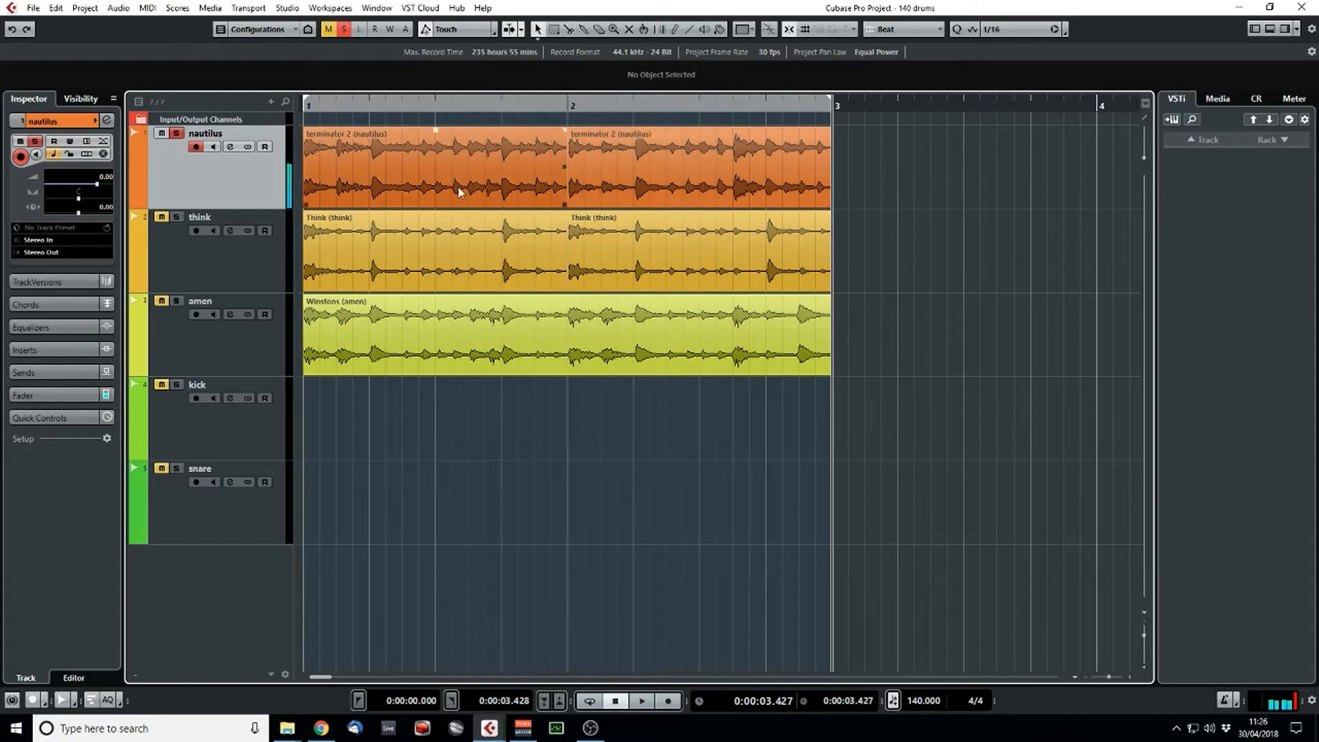
left_click_drag(440, 189, 1036, 189)
left_click_drag(701, 194, 436, 194)
- Play the nautilus clip now at bar 1 from the project start and stop at about beat 3
left_click(323, 110)
key("space")
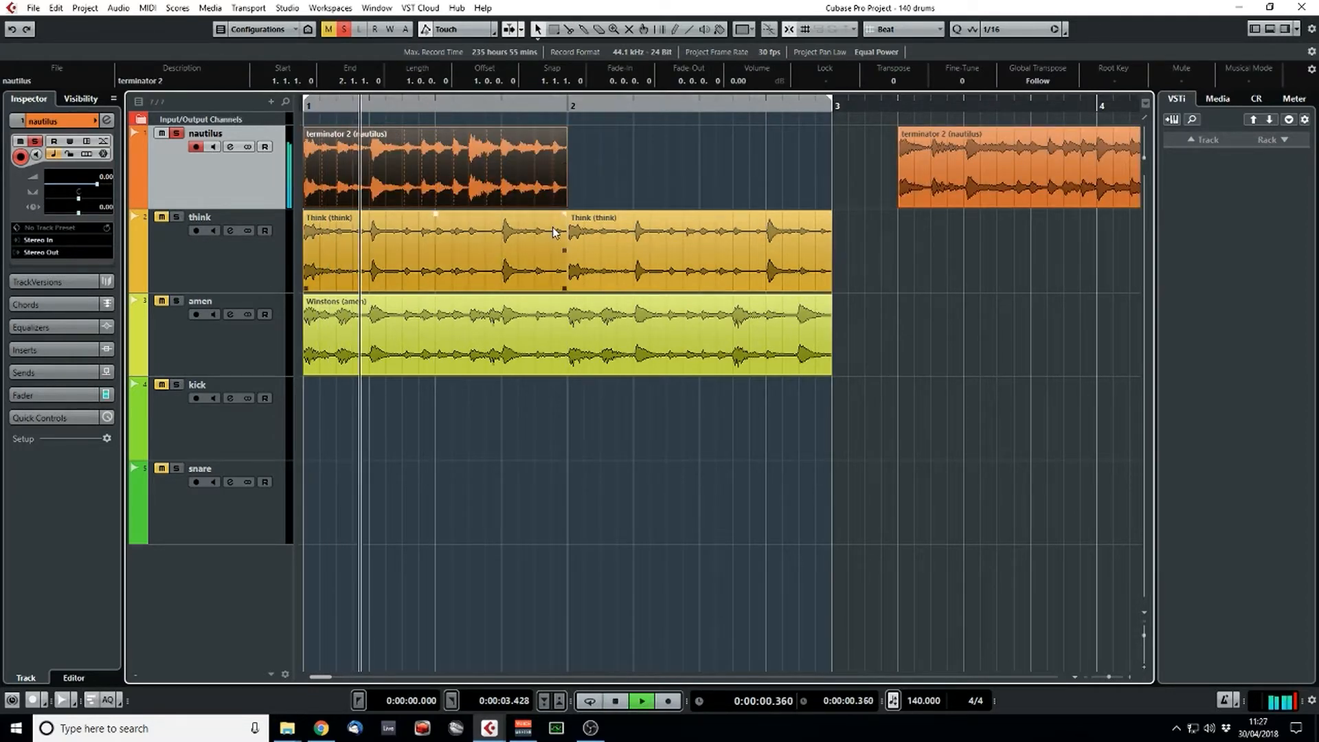
key("space")
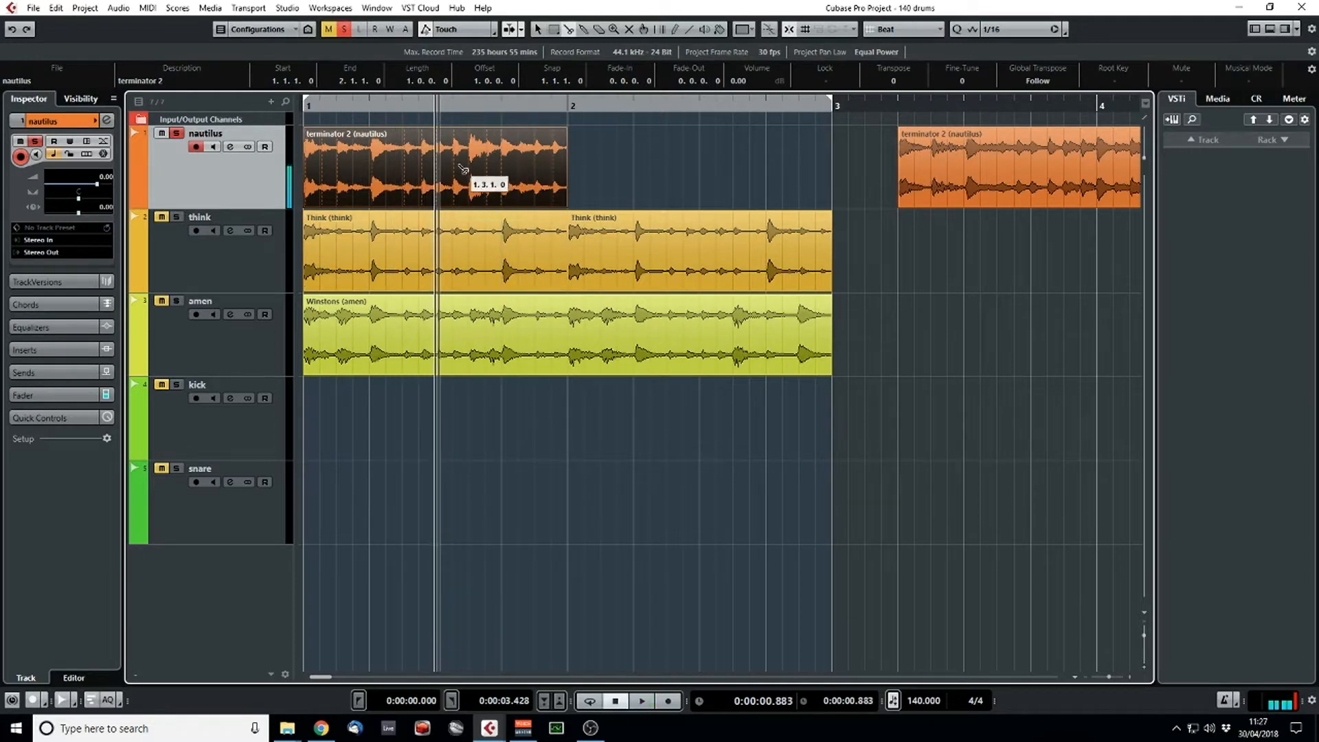
- Split the bar 1 nautilus clip at beat 3 and move its second half to beat 3 of bar 2
left_click(443, 189)
key("1")
left_click_drag(477, 196, 764, 172)
- Move the spare nautilus clip to beat 3 of bar 3, split it at bar 4, and place its second half at beat 3 of bar 1
left_click_drag(1029, 174, 1072, 180)
key("3")
left_click(435, 186)
key("1")
- Set the right locator to bar 2 and play the rearranged first bar of nautilus
left_click(329, 106)
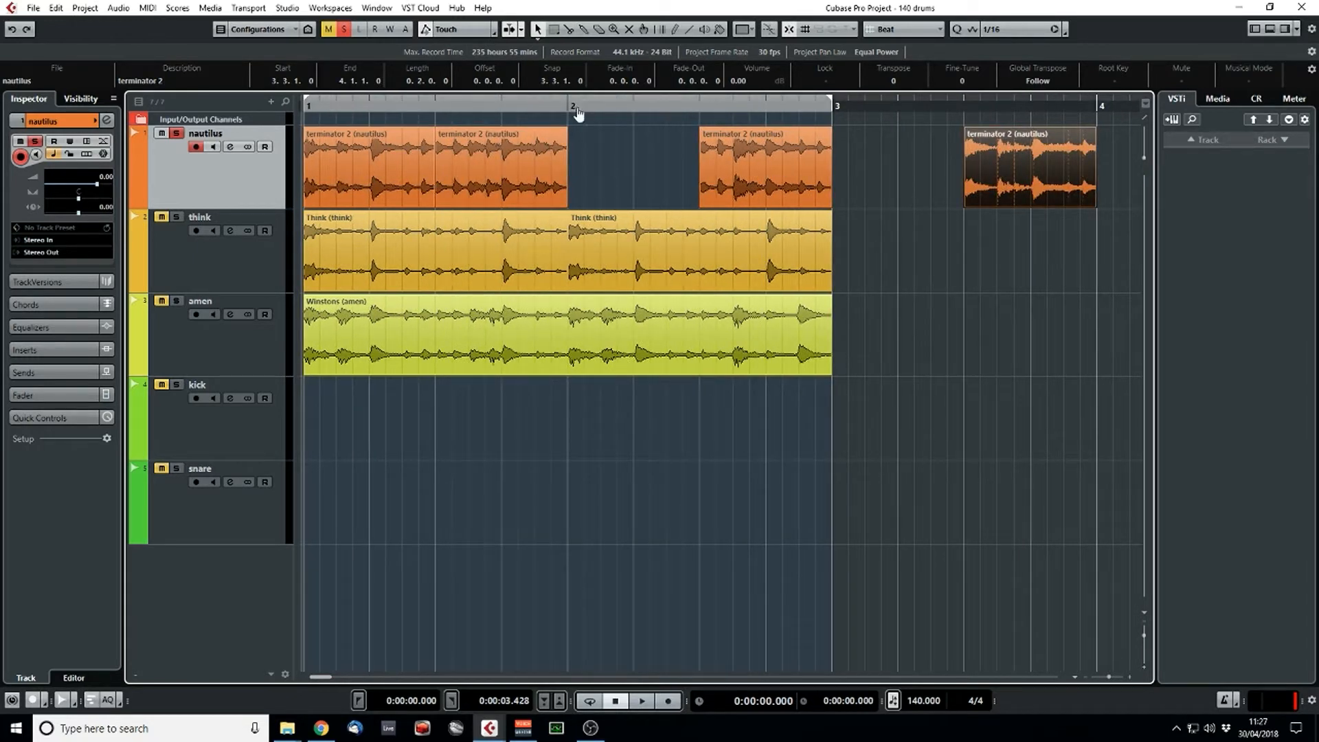
left_click(570, 109, "alt")
key("space")
left_click(610, 158)
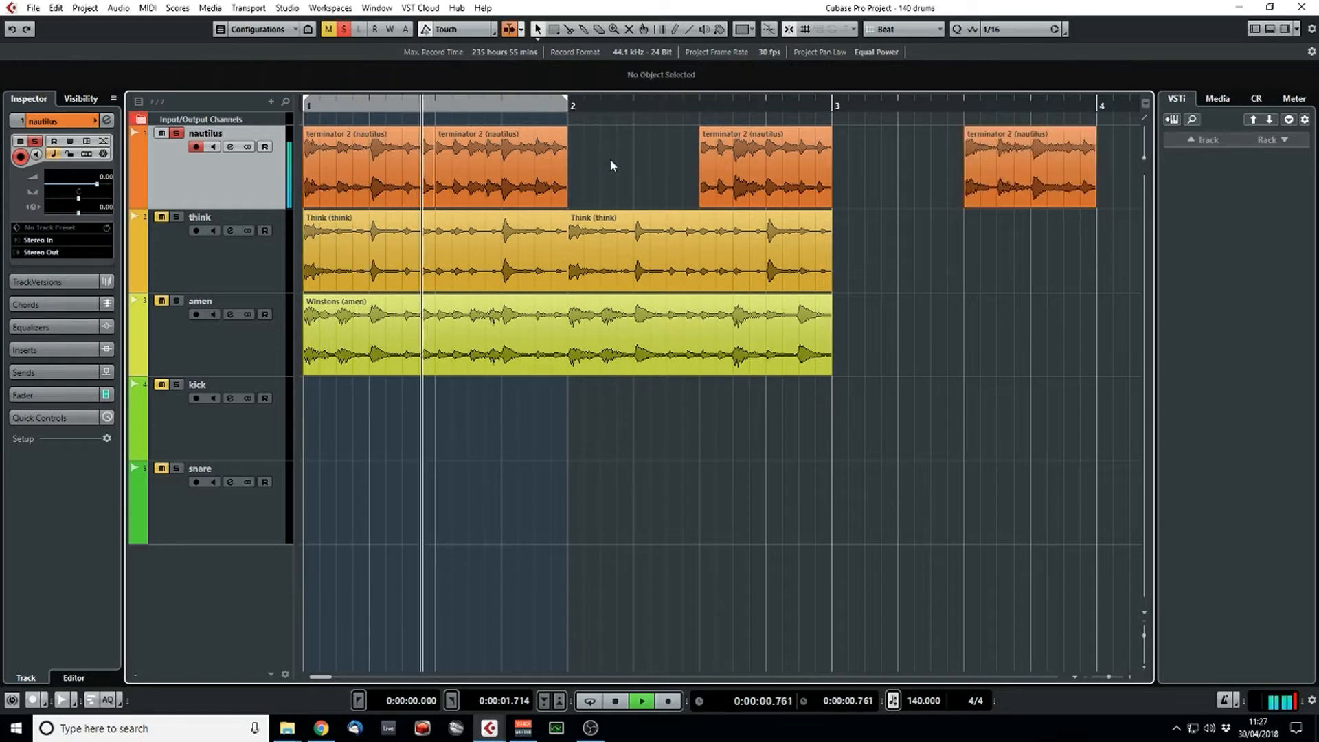
left_click(438, 202)
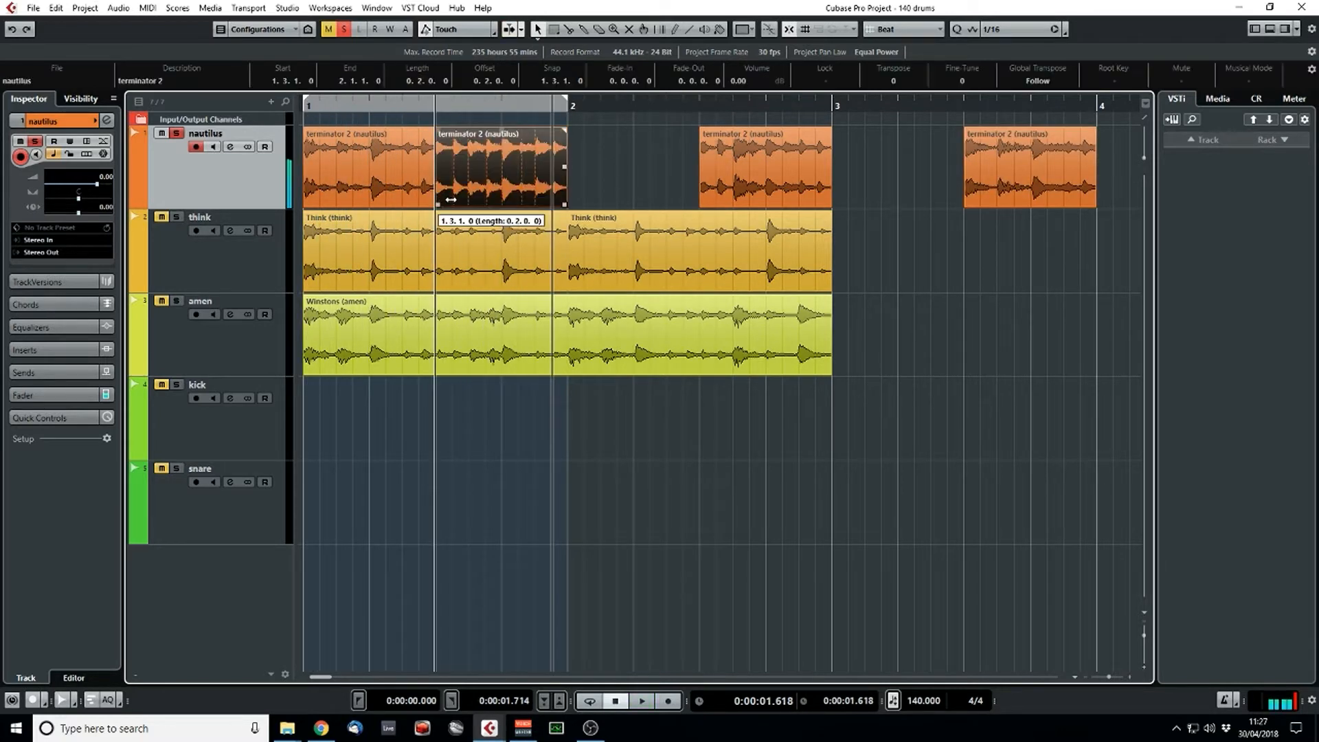
- Set the grid type to Use Quantize, extend the first nautilus clip to 1.3.2, and play the edit
left_click(886, 31)
left_click(907, 79)
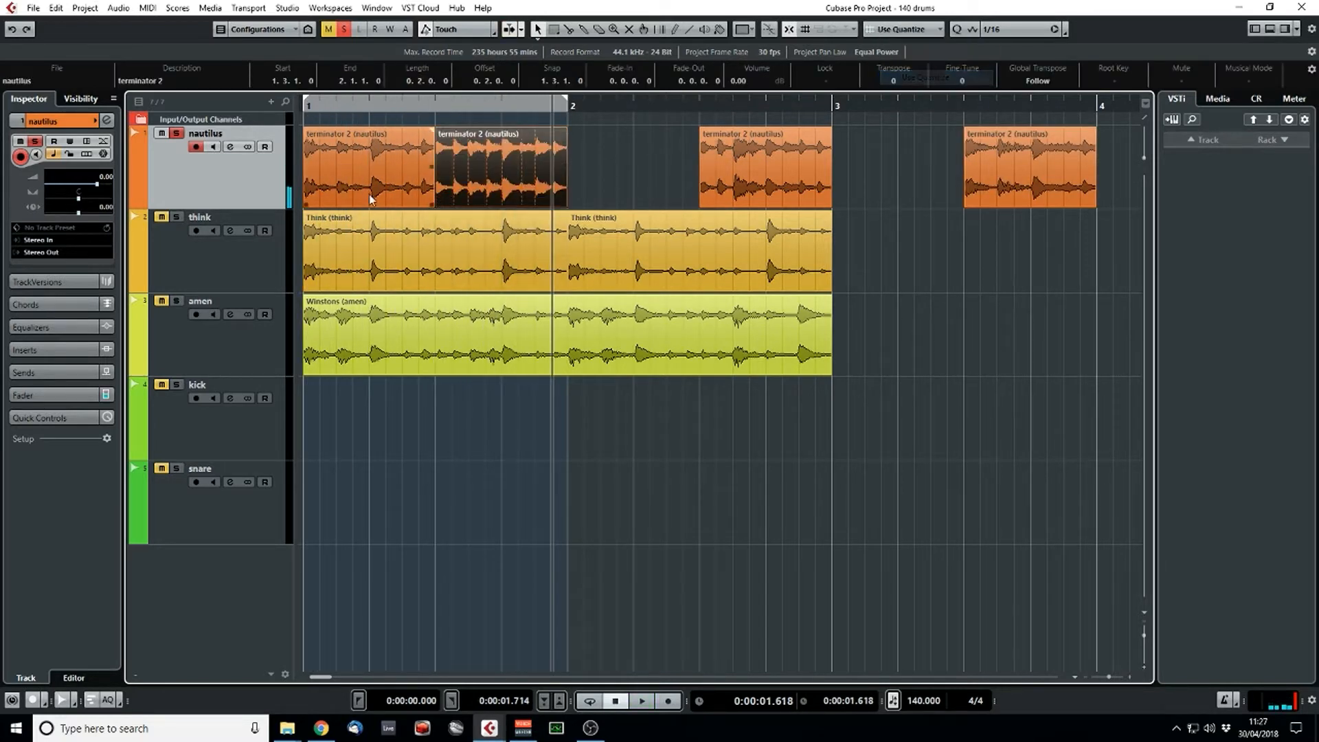
left_click_drag(438, 205, 447, 205)
key("space")
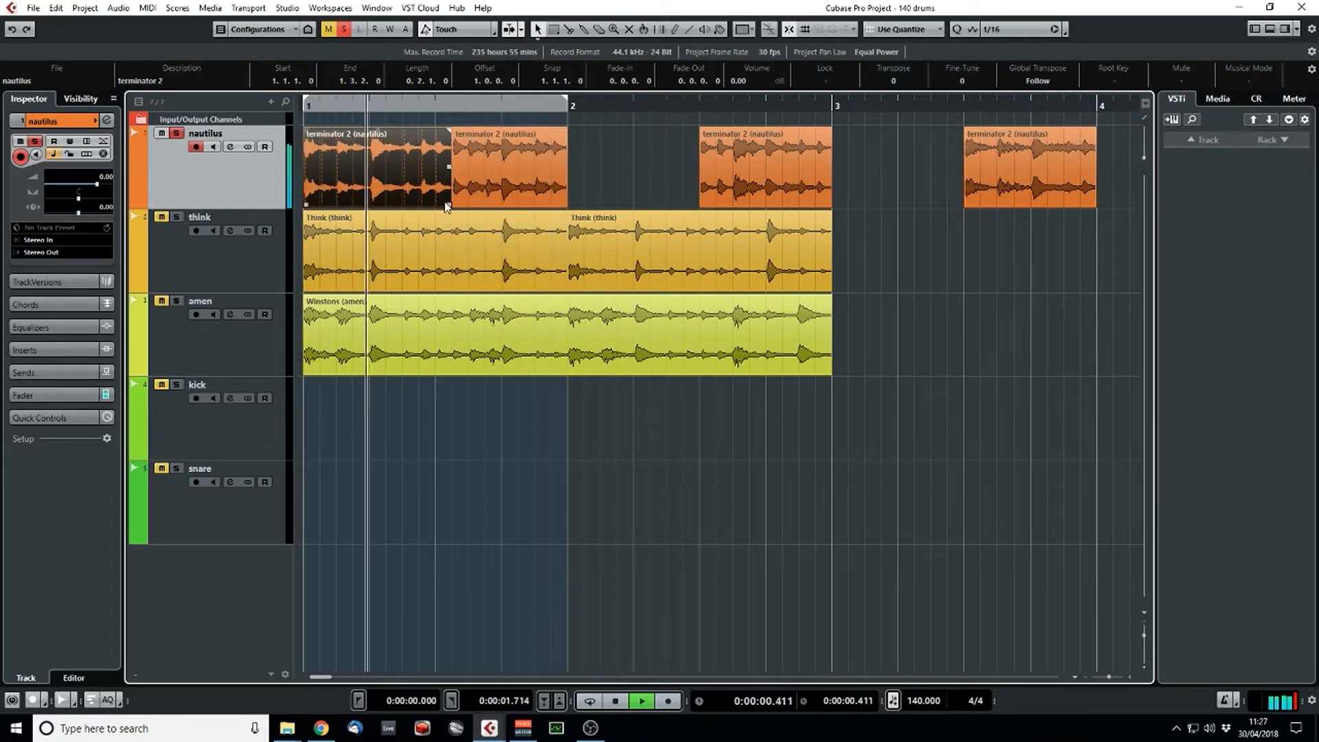
key("space")
- Bounce the two nautilus clips in bar 1 into a single clip, replacing the originals
left_click_drag(582, 197, 354, 180)
key("b")
key("Return")
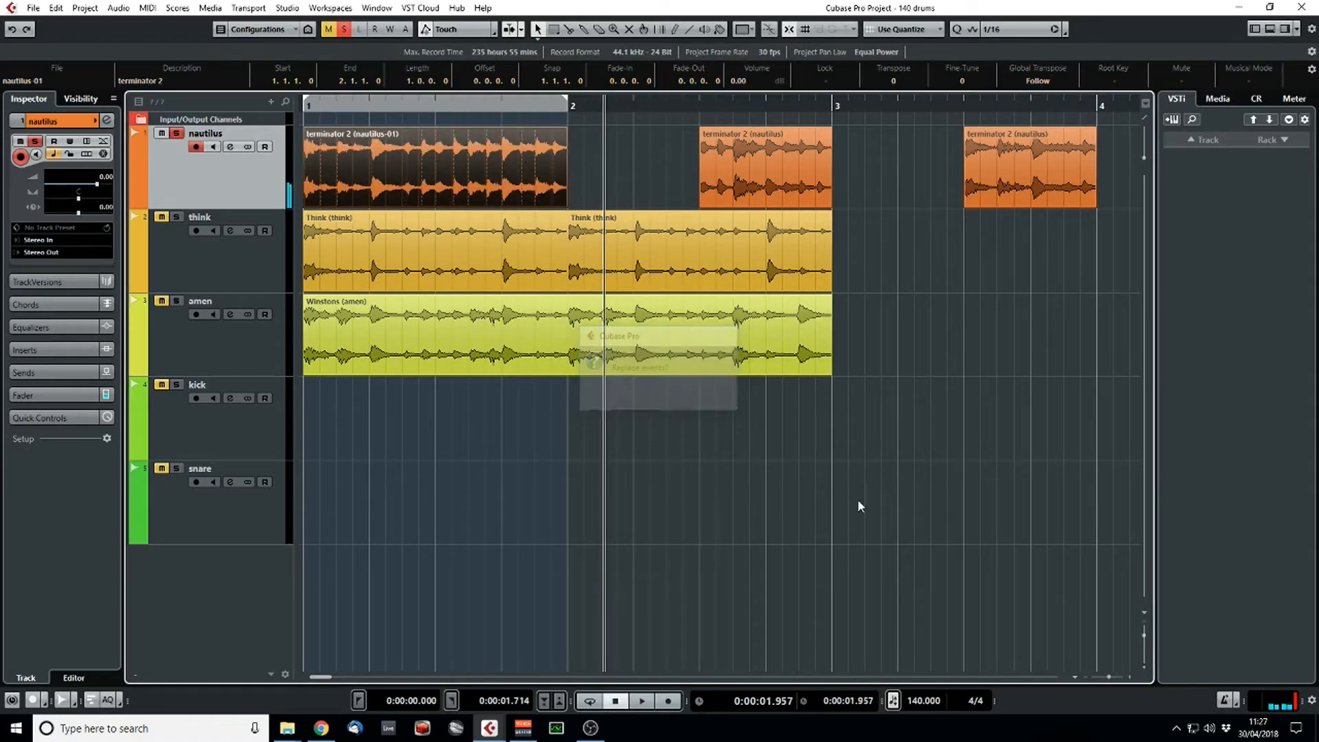
- Replace the half-bar nautilus clip in bar 2 with the spare clip from bar 3, extended to fill the whole bar
mouse_move(1067, 184)
left_mouse_down()
mouse_move(648, 189)
mouse_move(1047, 190)
left_mouse_up()
left_click_drag(698, 196, 829, 197)
- Set the right locator to bar 3 and play the nautilus clip in bar 2
left_click(835, 110, "alt")
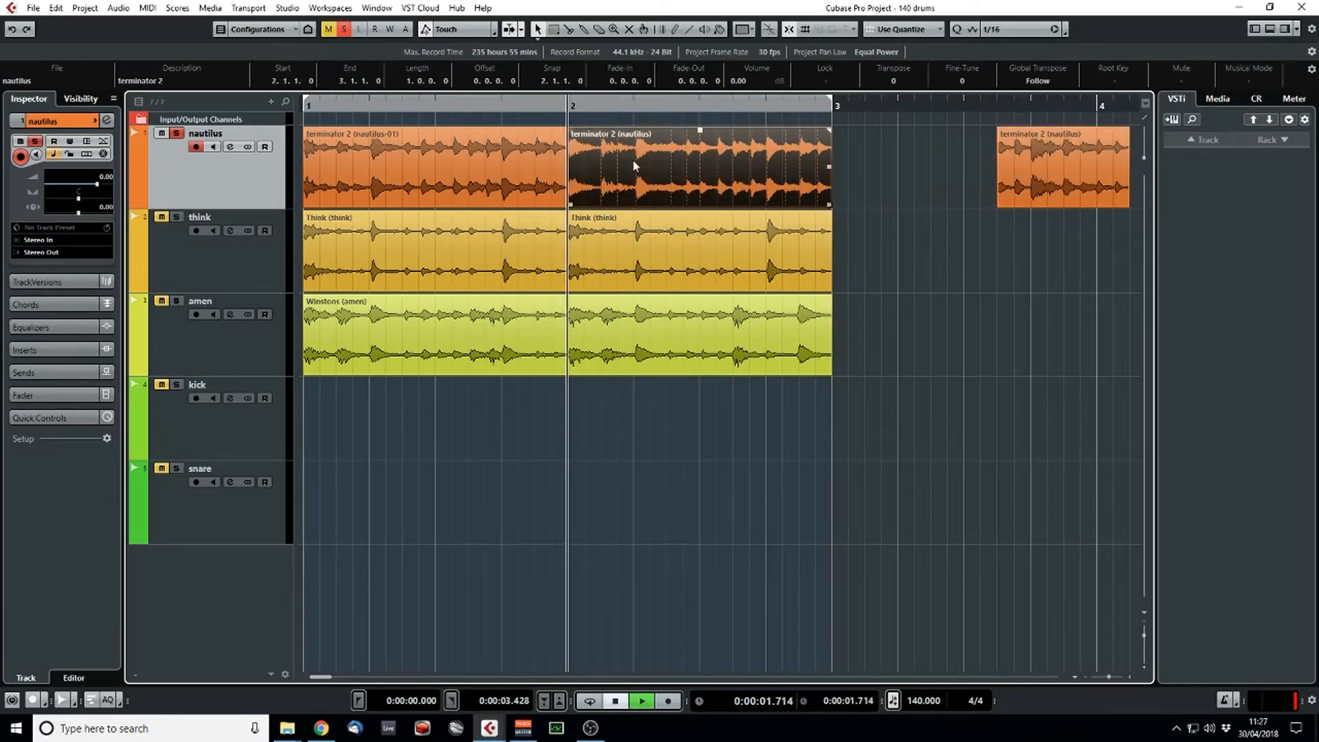
key("space")
key("space")
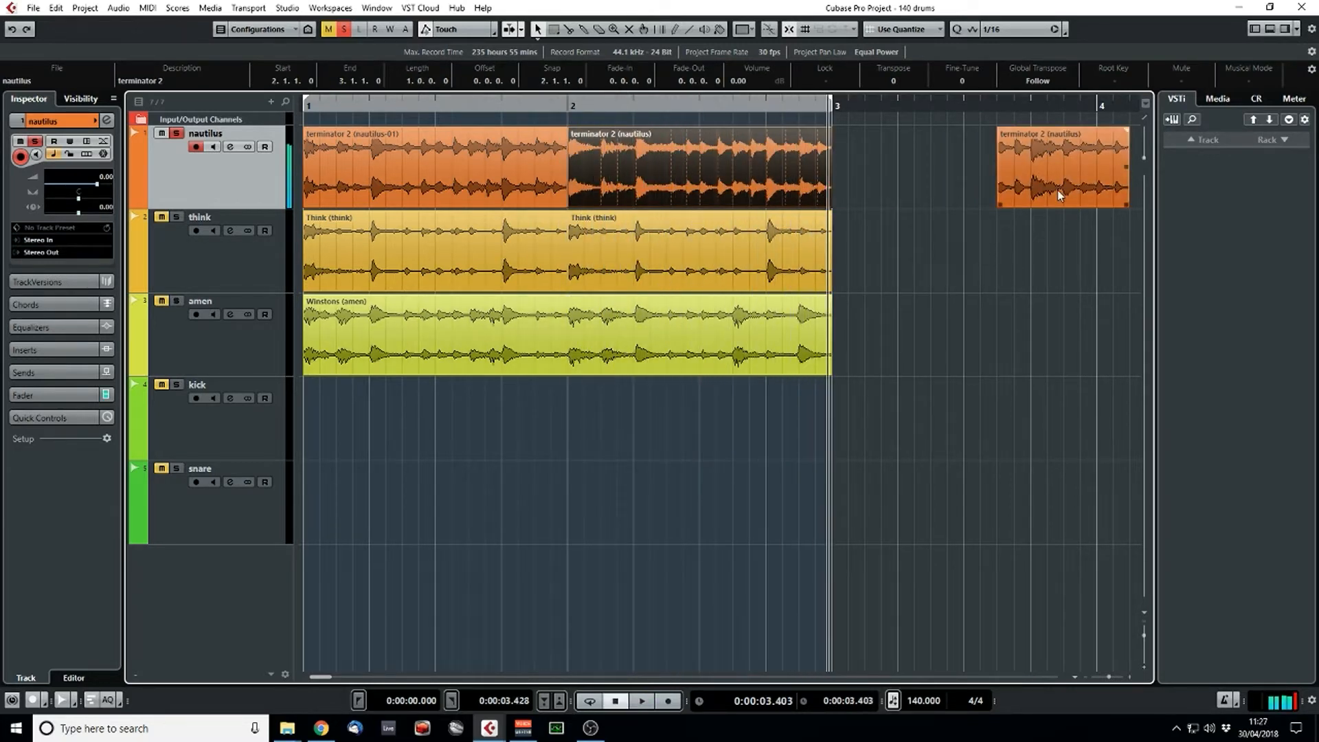
- Delete the spare half-bar nautilus clip in bar 3 and move the bar 2 clip to 3.2.3
left_click(1060, 191)
key("Delete")
left_click(690, 185)
key("ctrl+z")
- Copy the bounced bar 1 nautilus clip to bar 2
left_click_drag(447, 180, 712, 179)
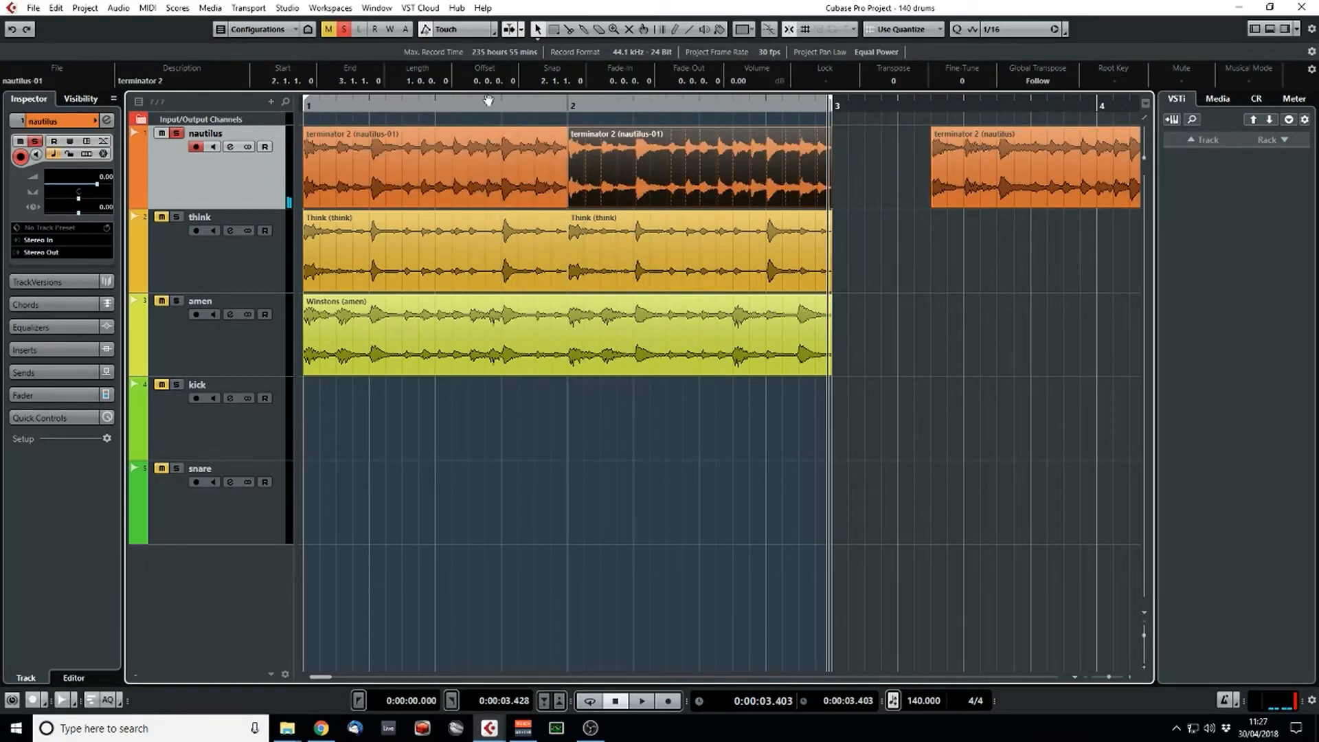
- Set the right locator to bar 2, enable cycle, and play bar 1 as a loop
left_click(565, 103, "alt")
key("space")
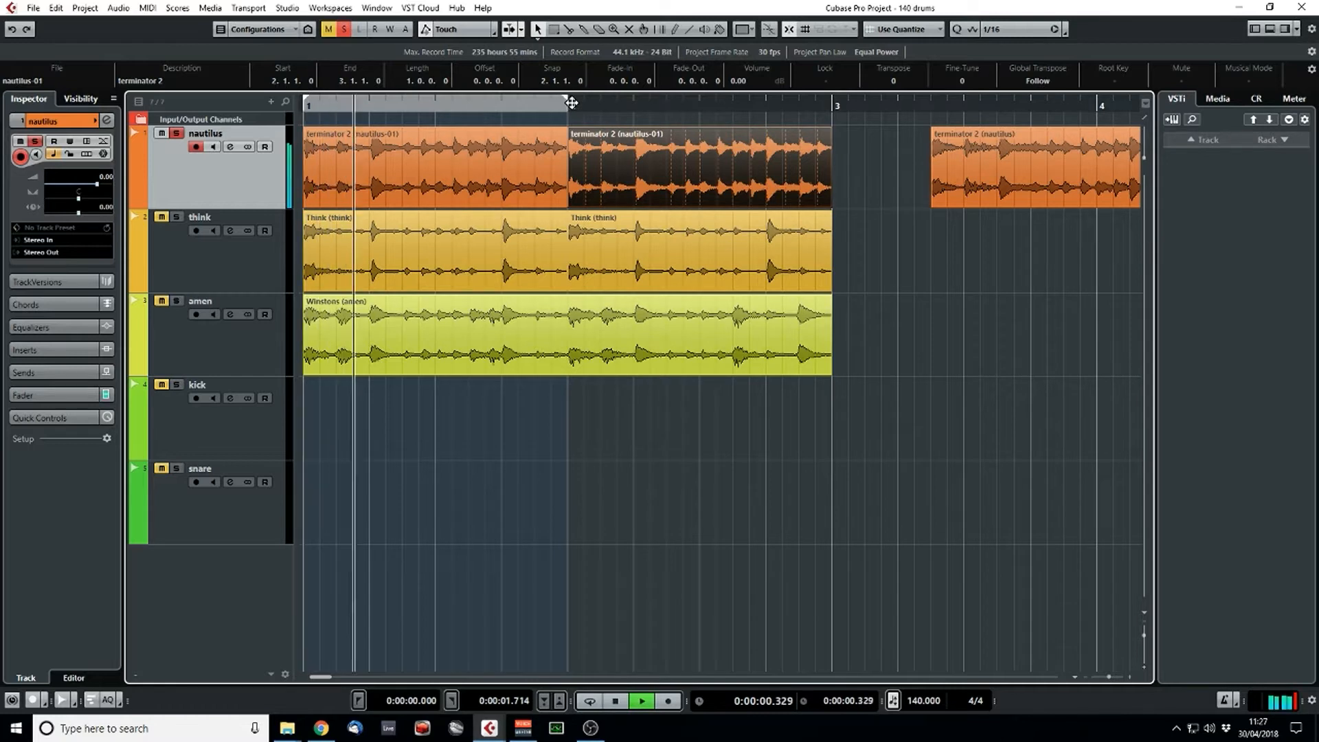
left_click(526, 345)
key("KP_Divide")
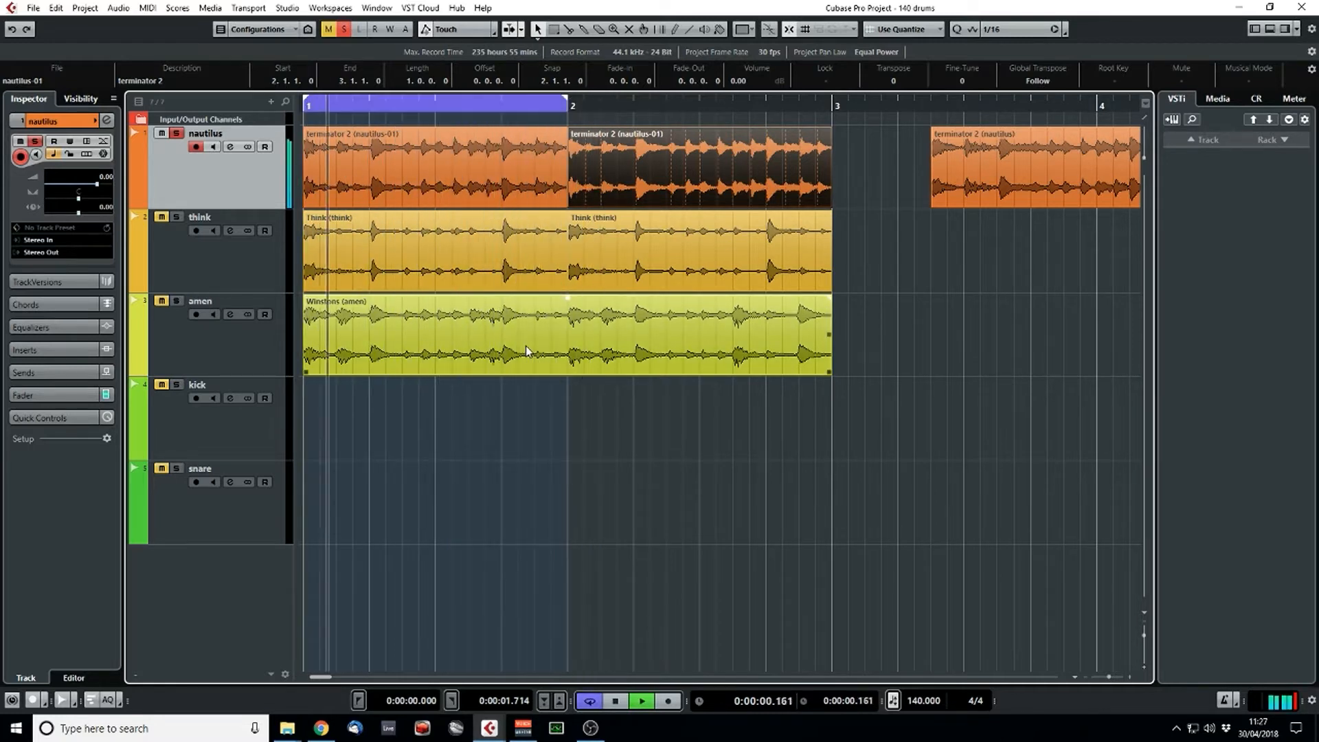
left_click(532, 498)
- Delete the copied nautilus clip from bar 2 and stop playback
left_click(660, 195)
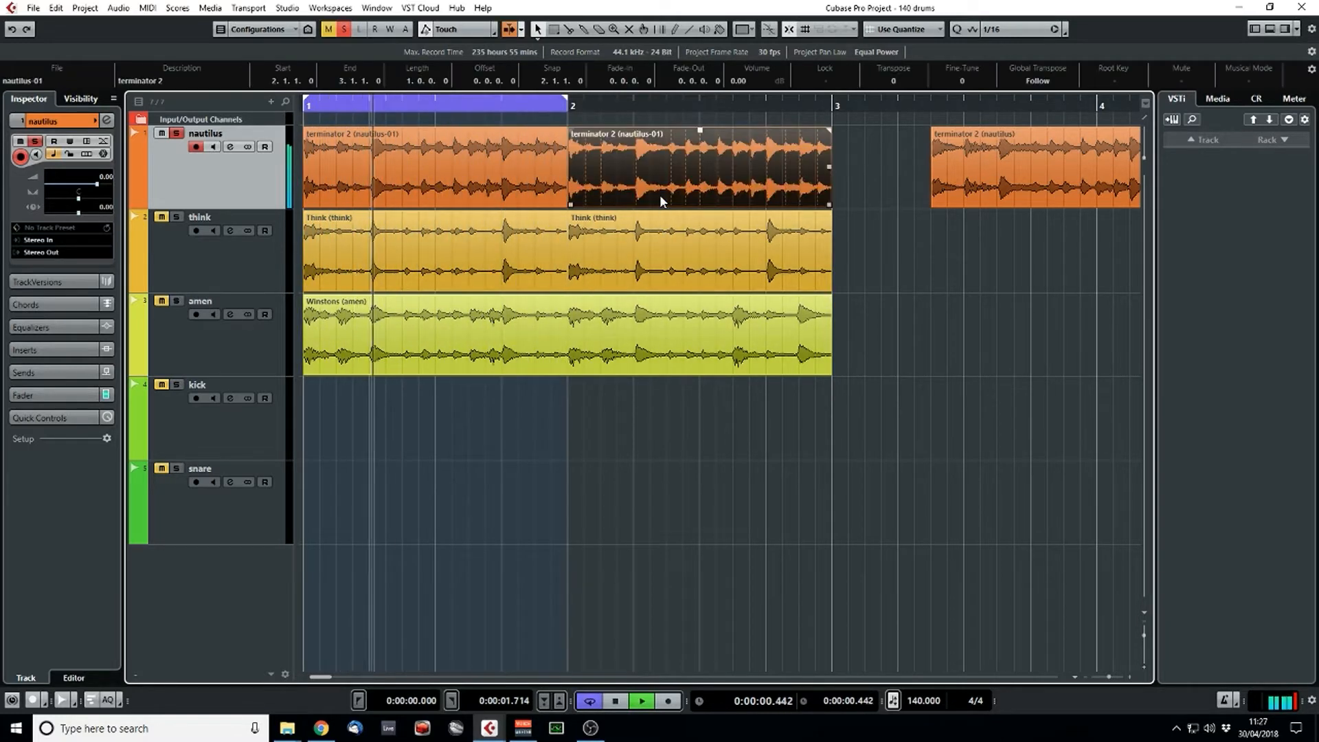
key("Delete")
key("space")
- Open the bounced bar 1 nautilus clip in the sample editor and activate Free Warp under AudioWarp
double_click(366, 176)
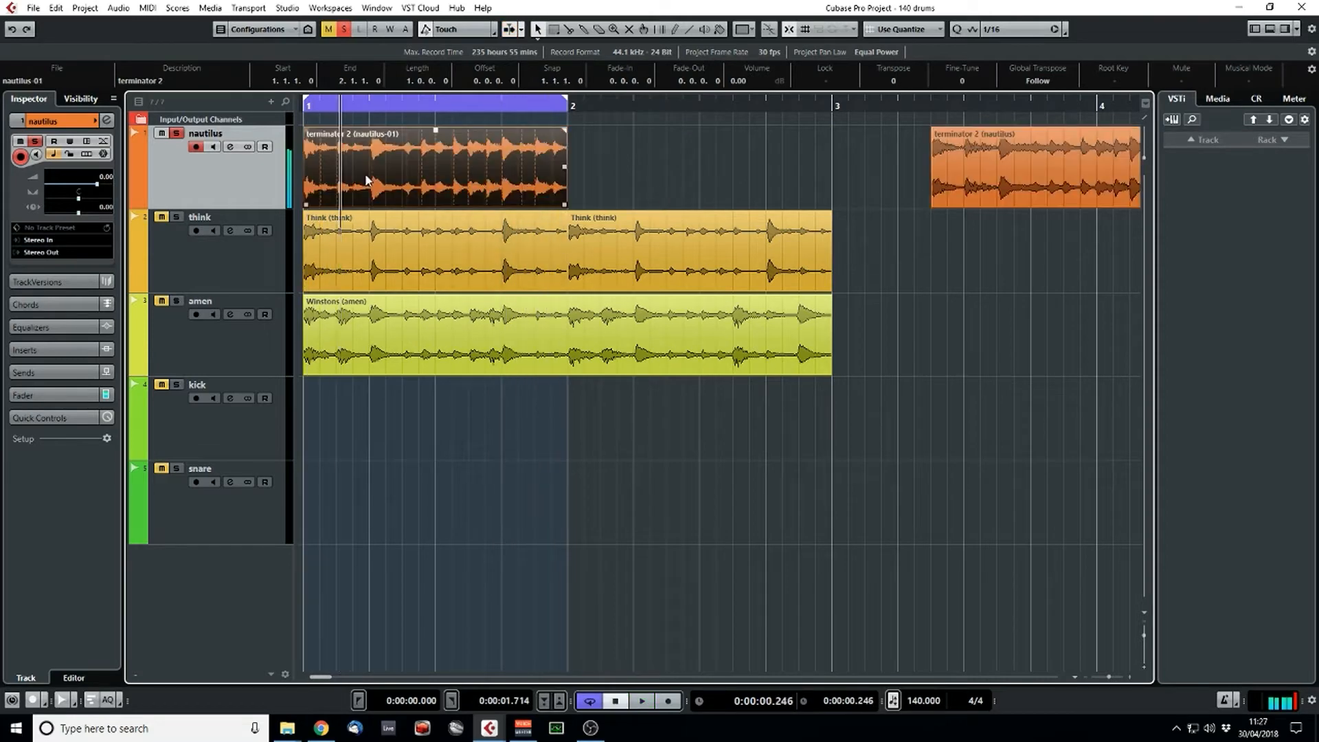
left_click(96, 408)
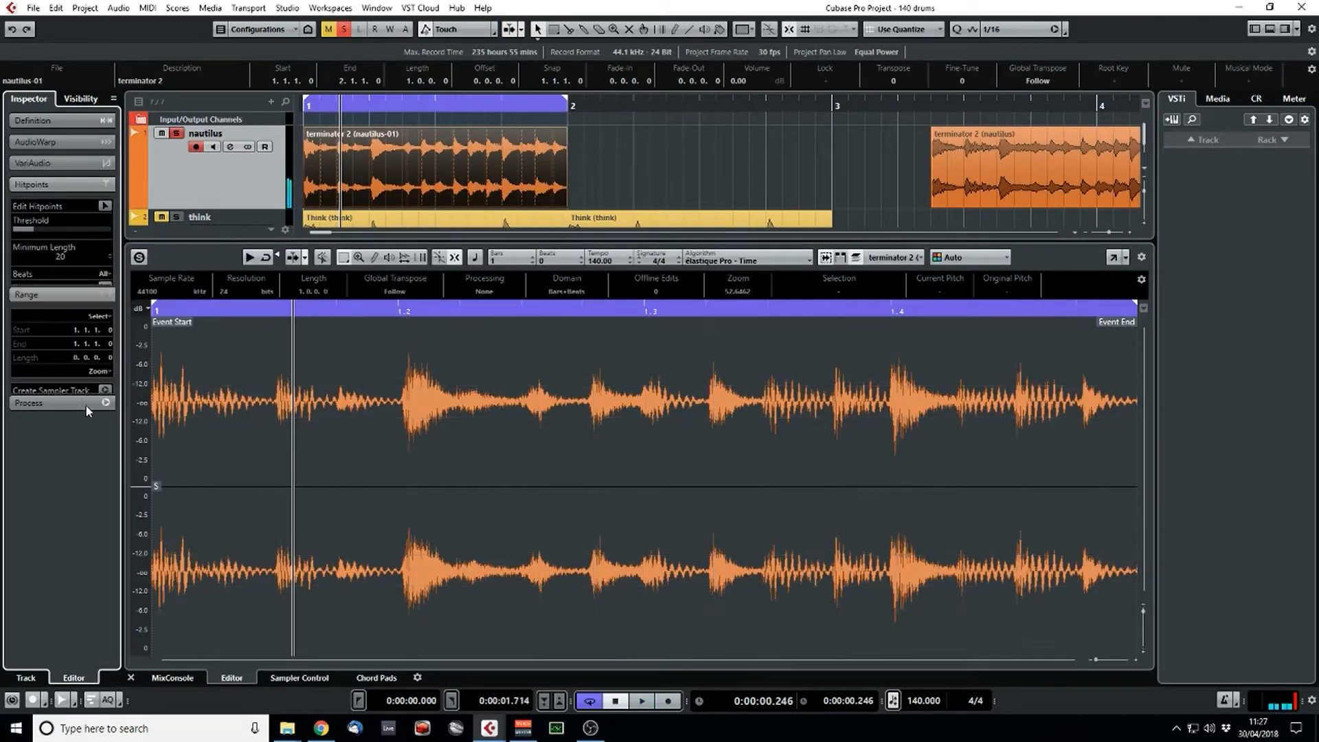
left_click(70, 184)
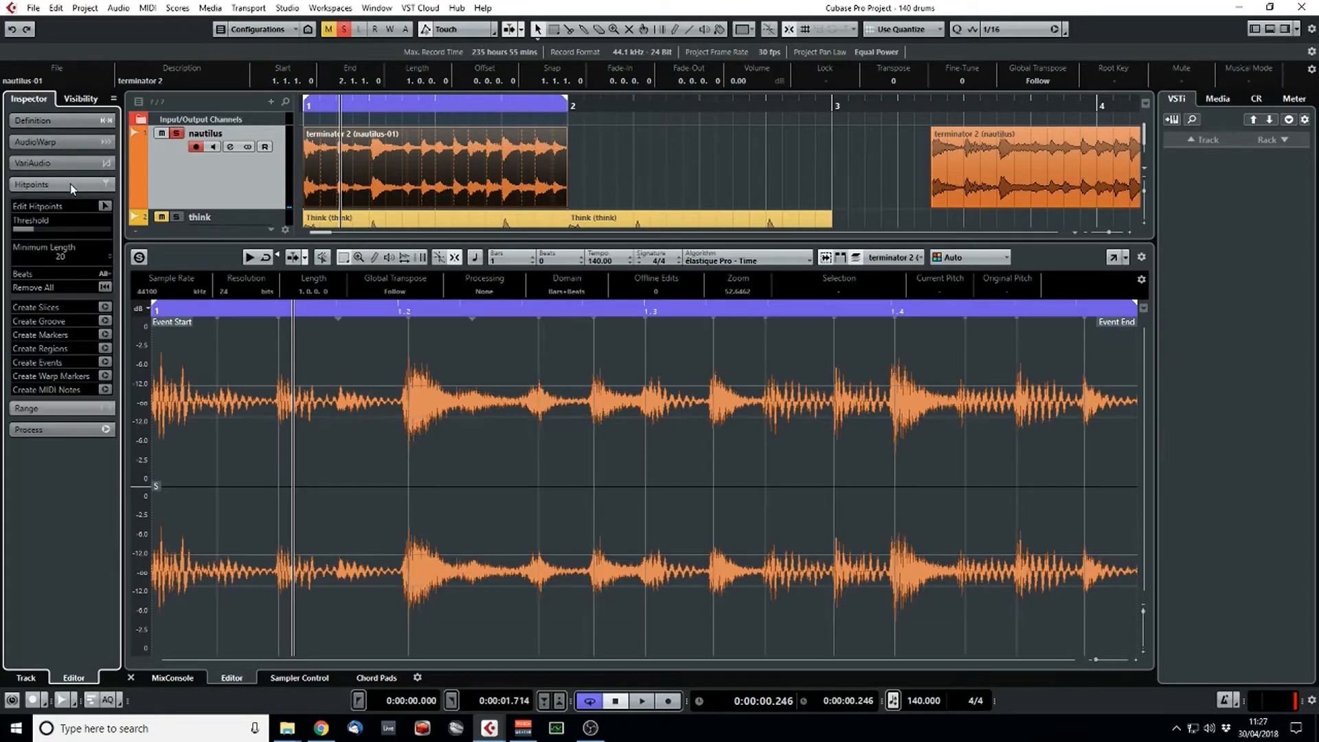
left_click(68, 142)
left_click(105, 218)
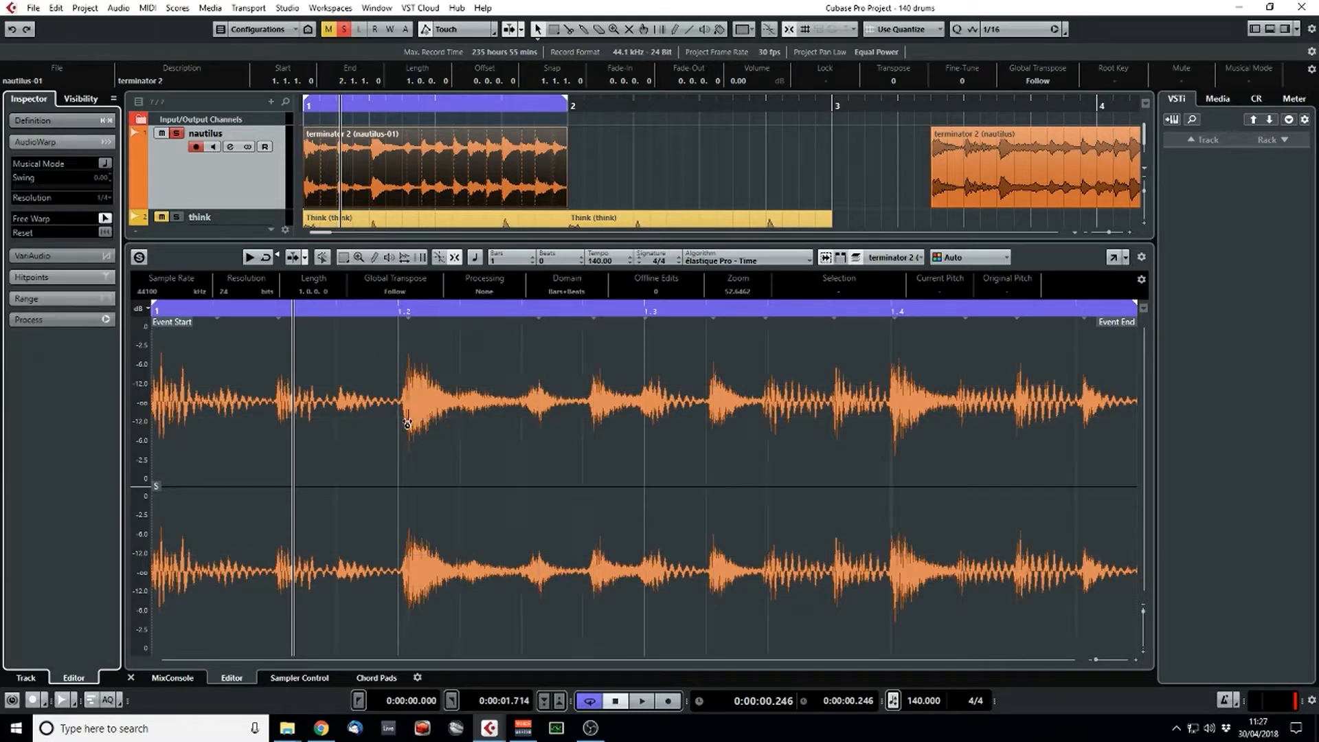
- Anchor a warp marker at 1.1.4 and warp the following snare hit onto beat 2
left_click(336, 407)
mouse_move(400, 311)
left_mouse_down()
mouse_move(398, 340)
mouse_move(393, 328)
left_mouse_up()
left_click_drag(412, 399, 405, 399)
left_click_drag(1103, 666, 1097, 661)
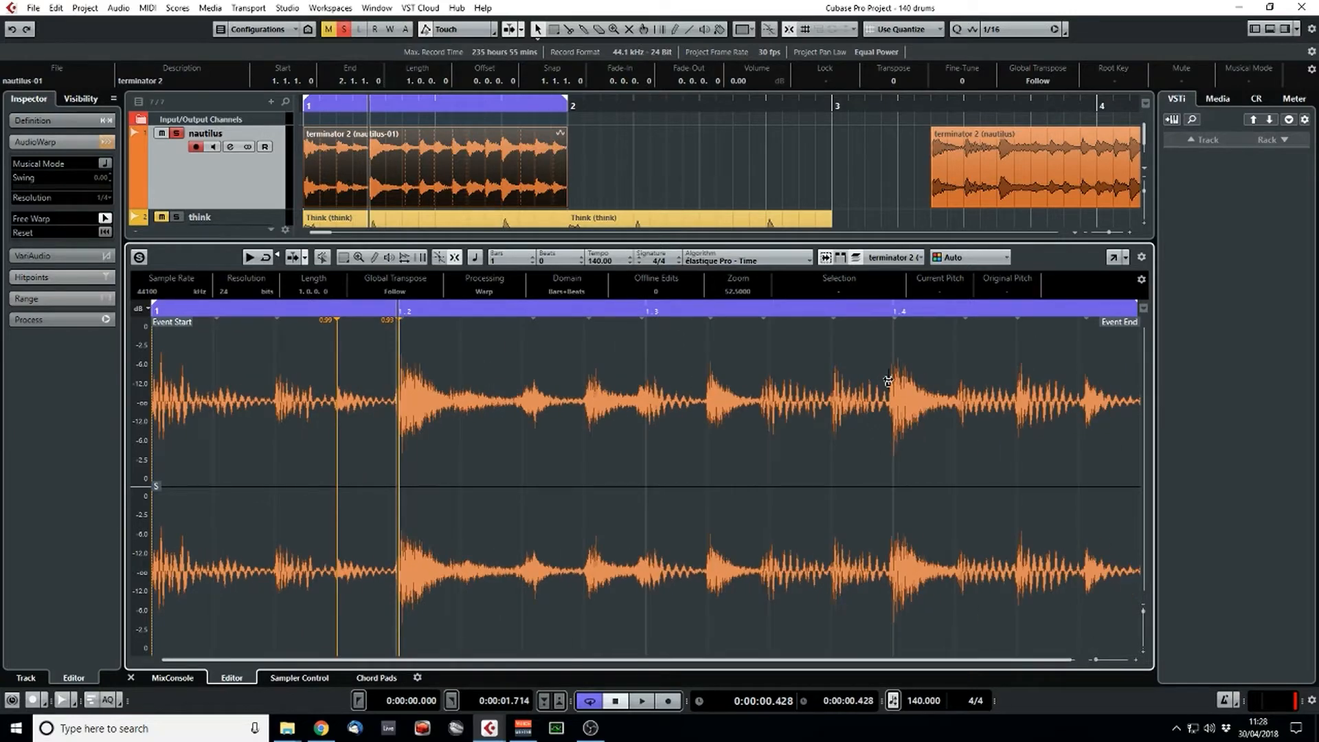
- Warp the snare hit near beat 4 onto the 1.4 grid line and play the loop
mouse_move(897, 312)
left_mouse_down()
mouse_move(886, 397)
mouse_move(897, 377)
left_mouse_up()
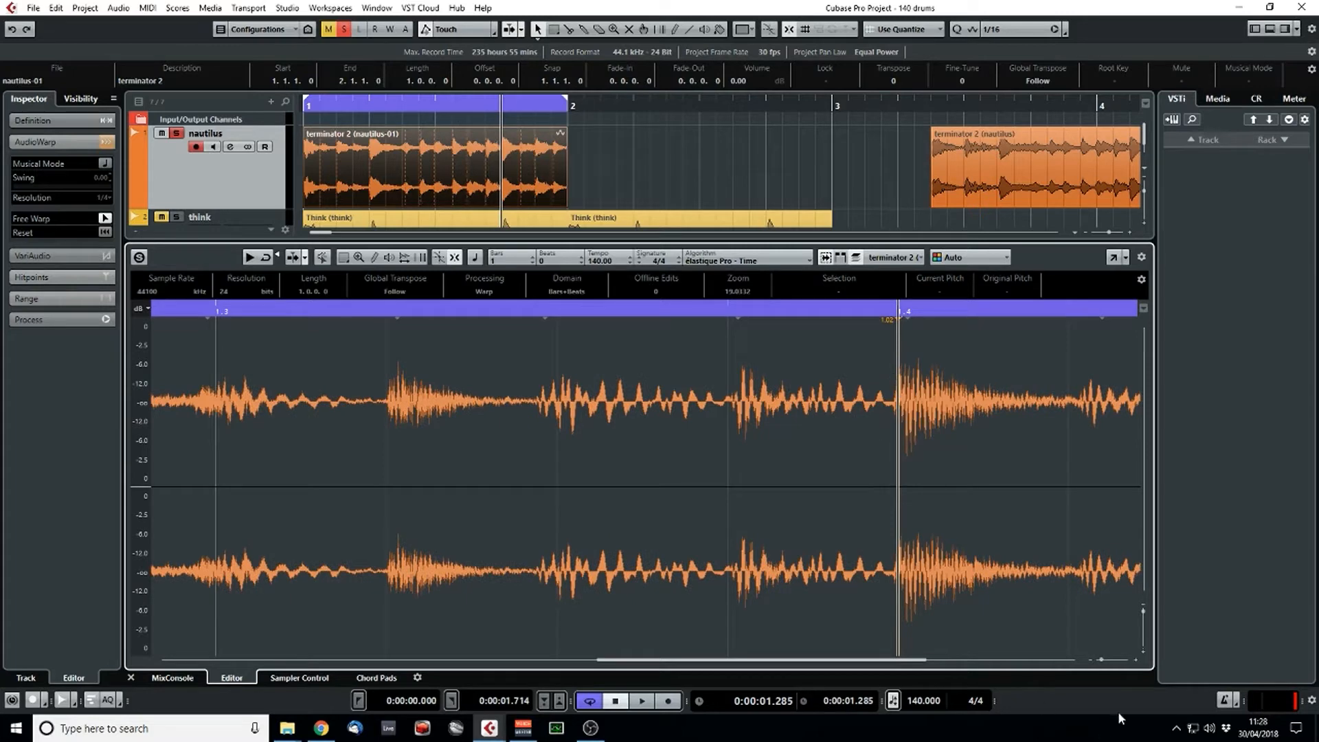
left_click_drag(1104, 663, 1098, 661)
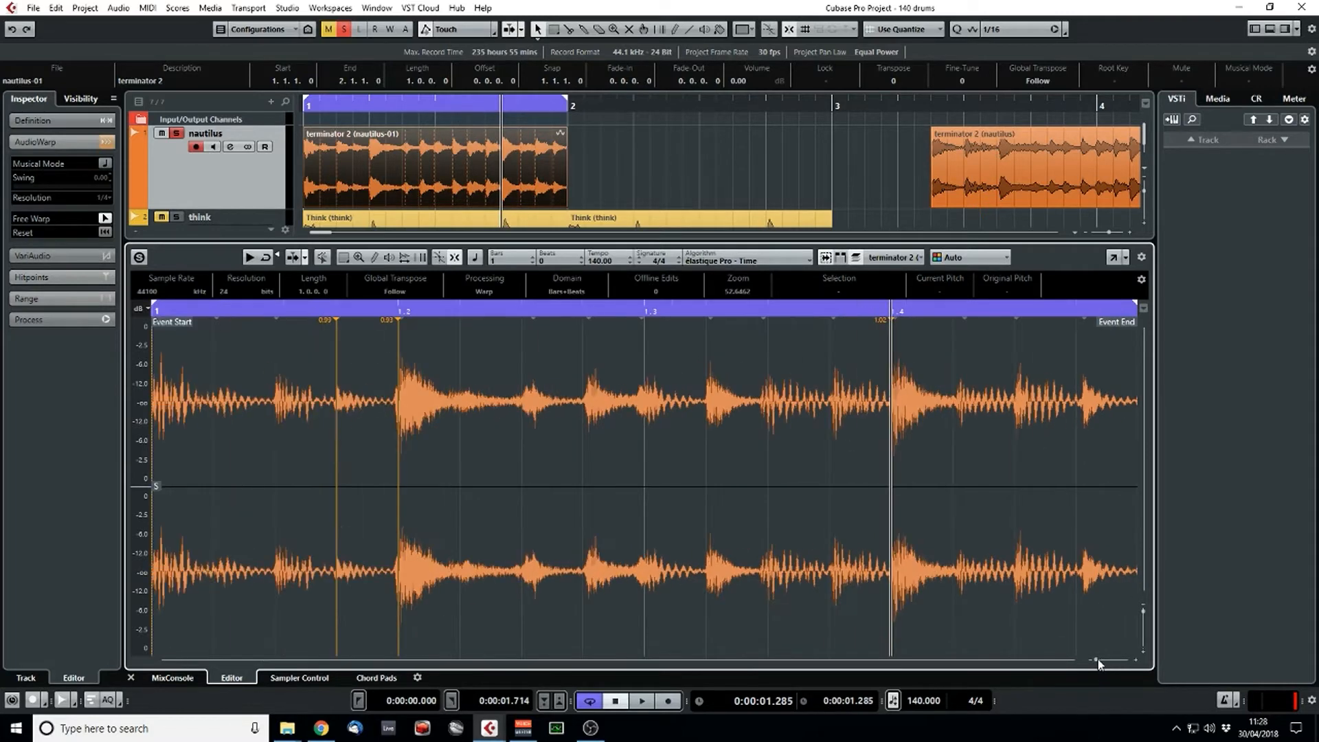
key("space")
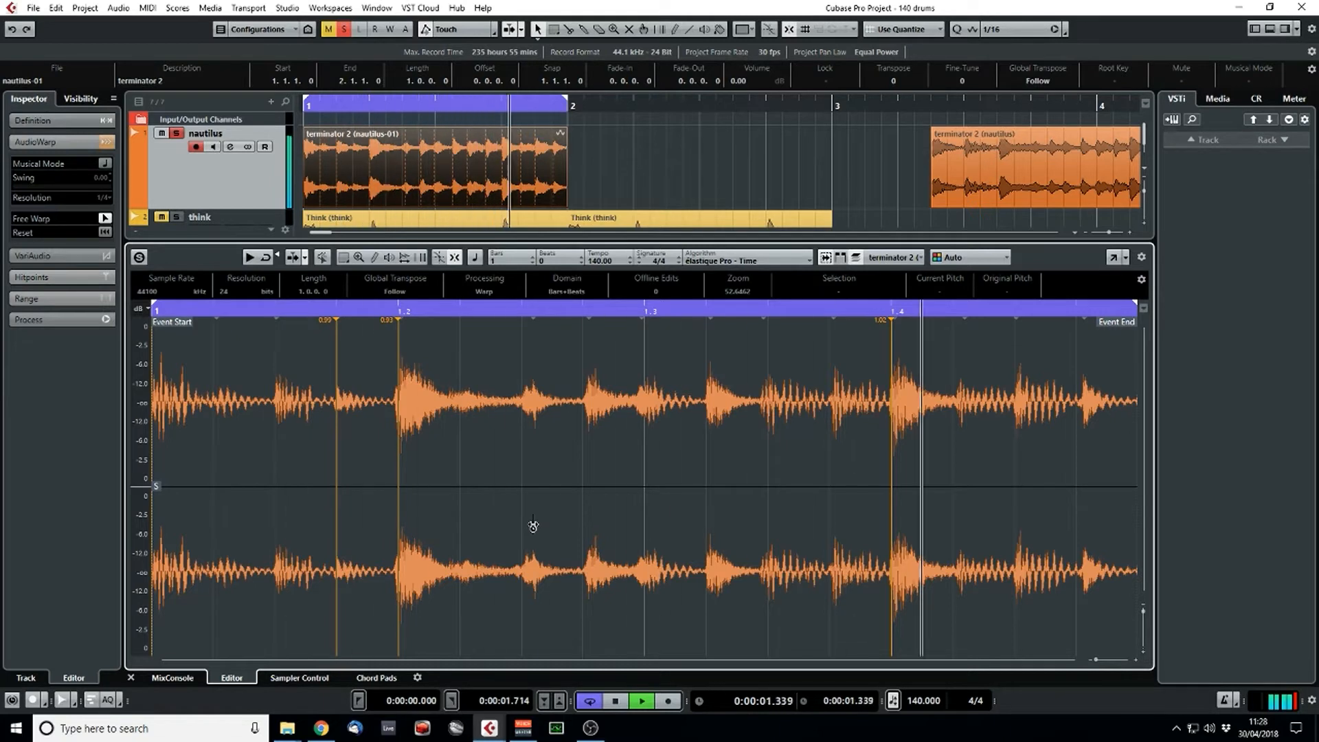
key("space")
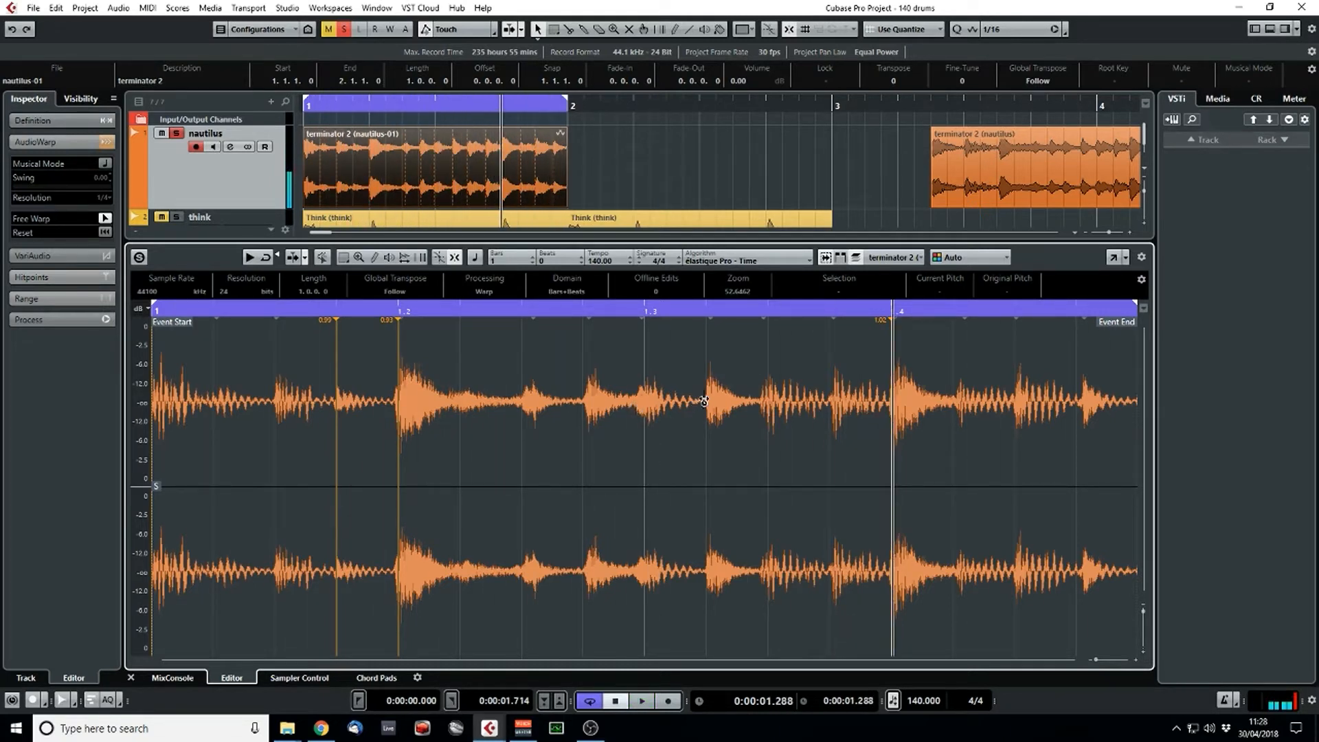
- Warp the hits around beat 3 onto the 1.3.2, 1.3 and 1.2.4 grid lines and play the result
left_click_drag(708, 311, 709, 349)
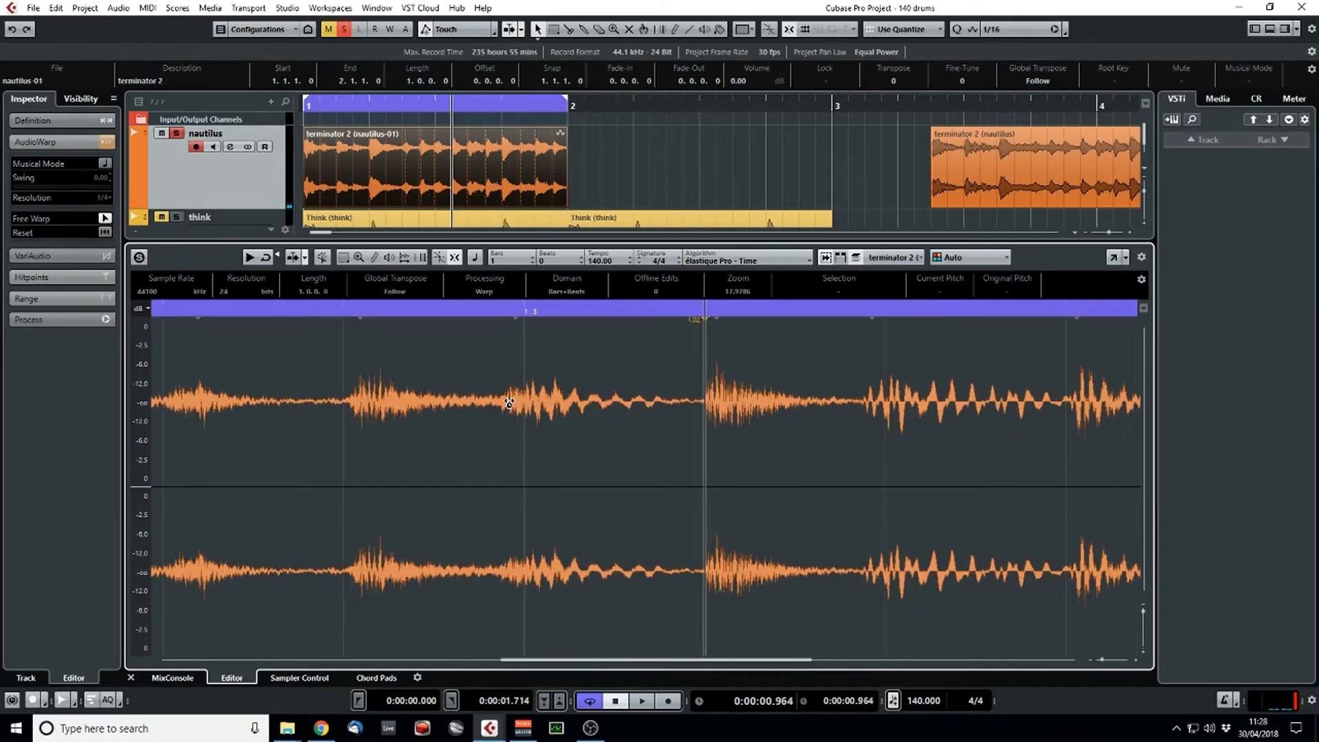
left_click_drag(509, 403, 516, 401)
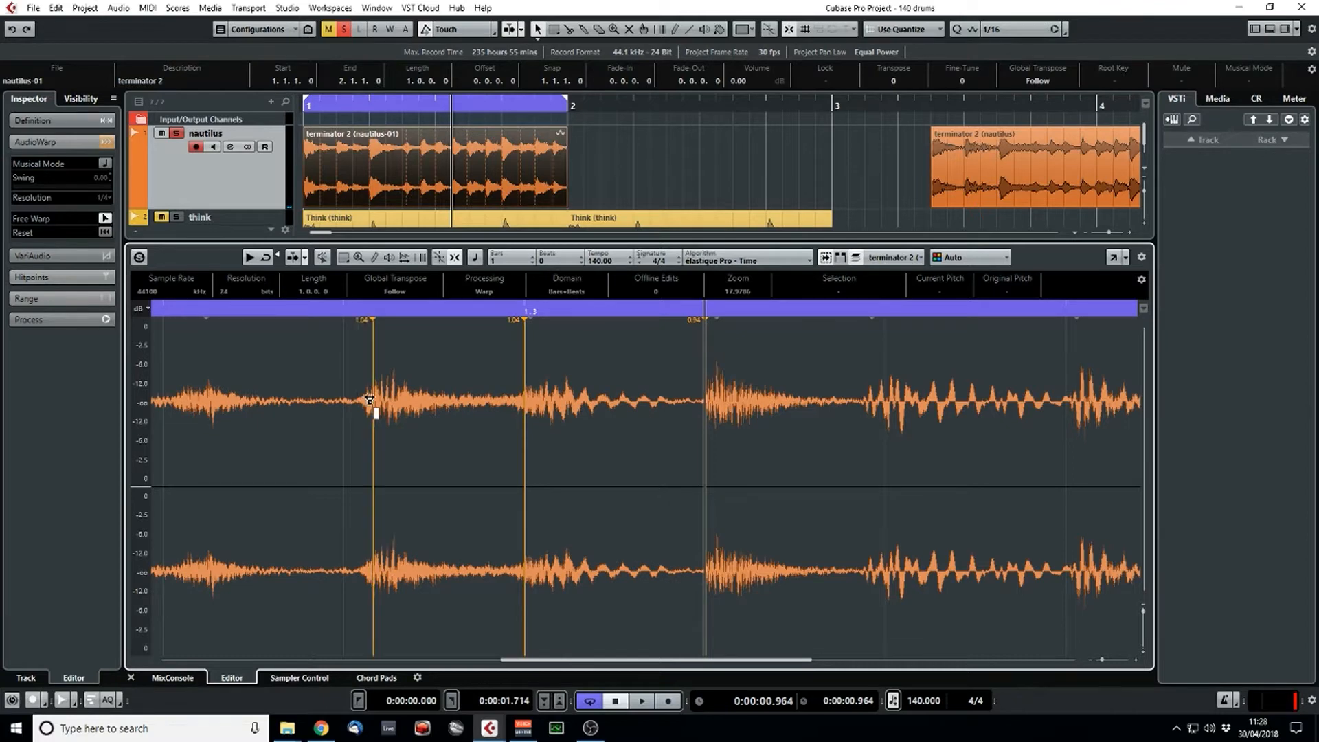
left_click_drag(370, 400, 346, 404)
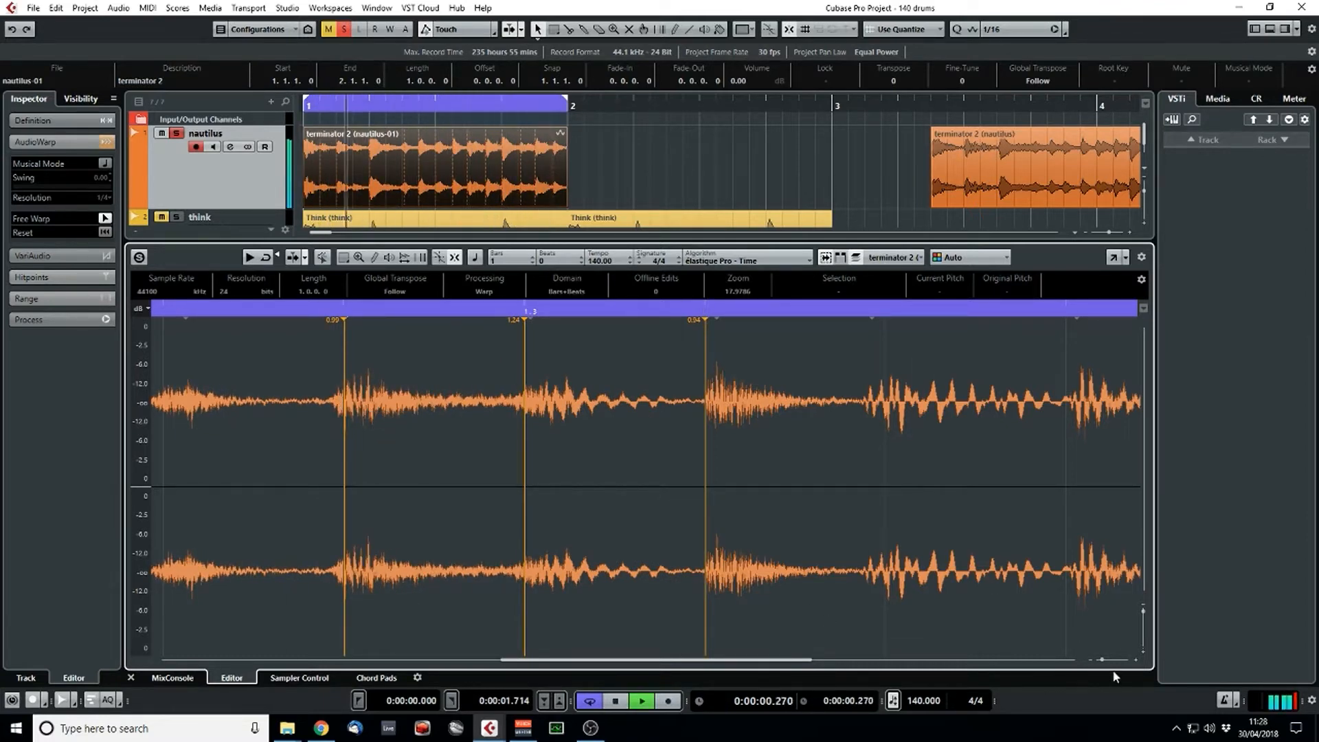
left_click_drag(1103, 661, 1097, 661)
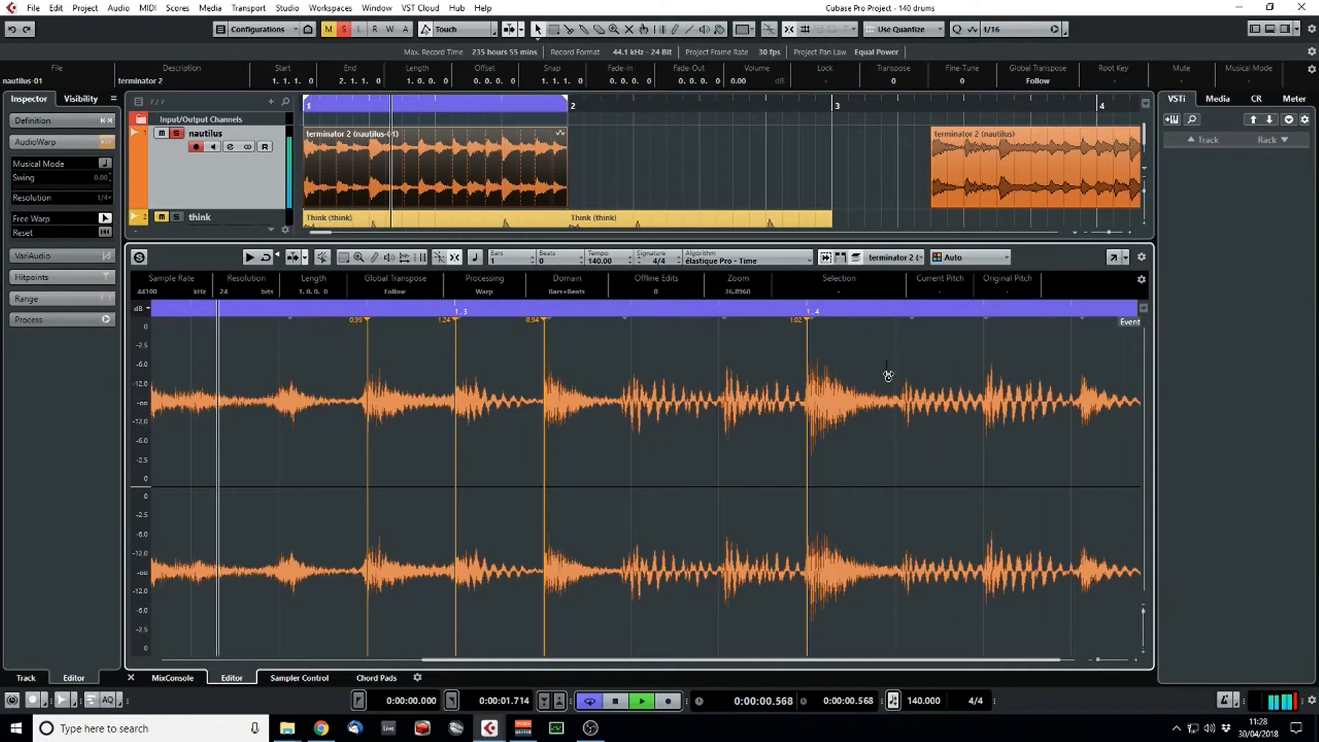
key("space")
- Warp the last three hits of the bar onto the 1.4.2, 1.4.3 and 1.4.4 grid lines
left_click_drag(907, 409, 899, 411)
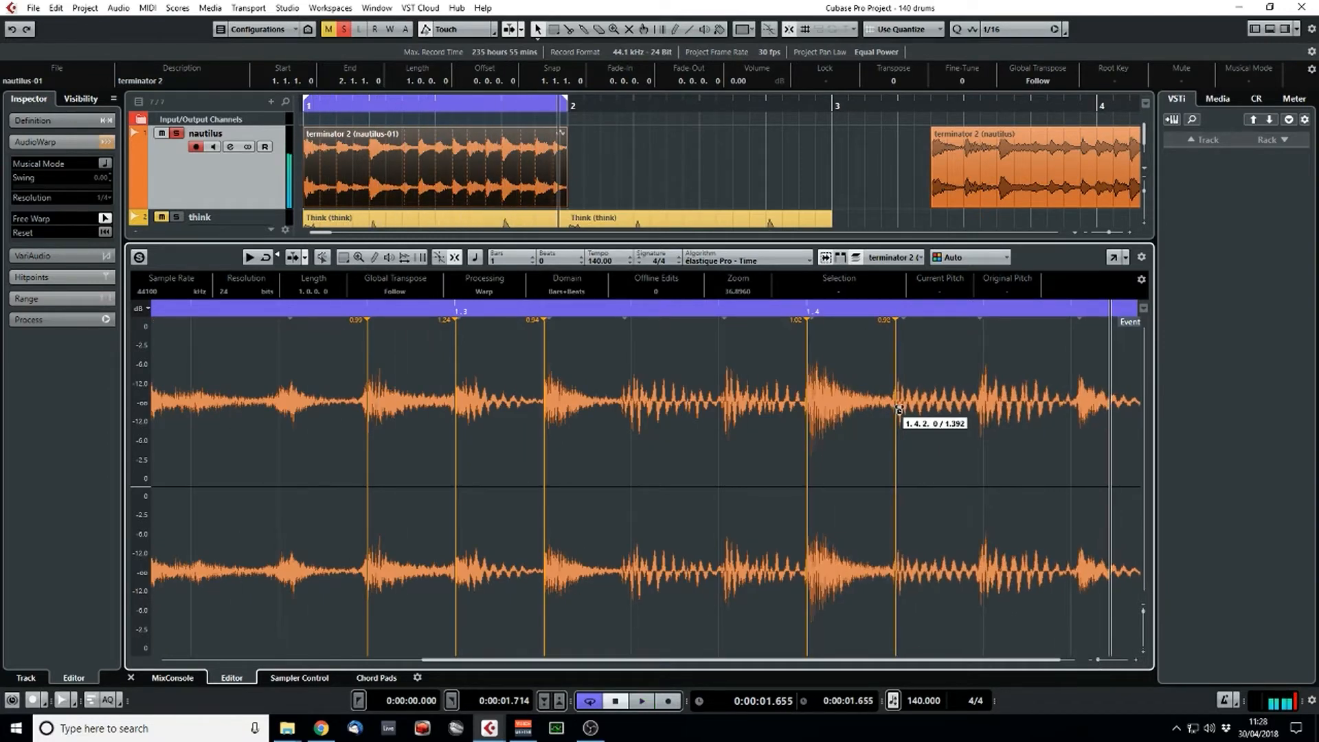
left_click_drag(979, 397, 980, 397)
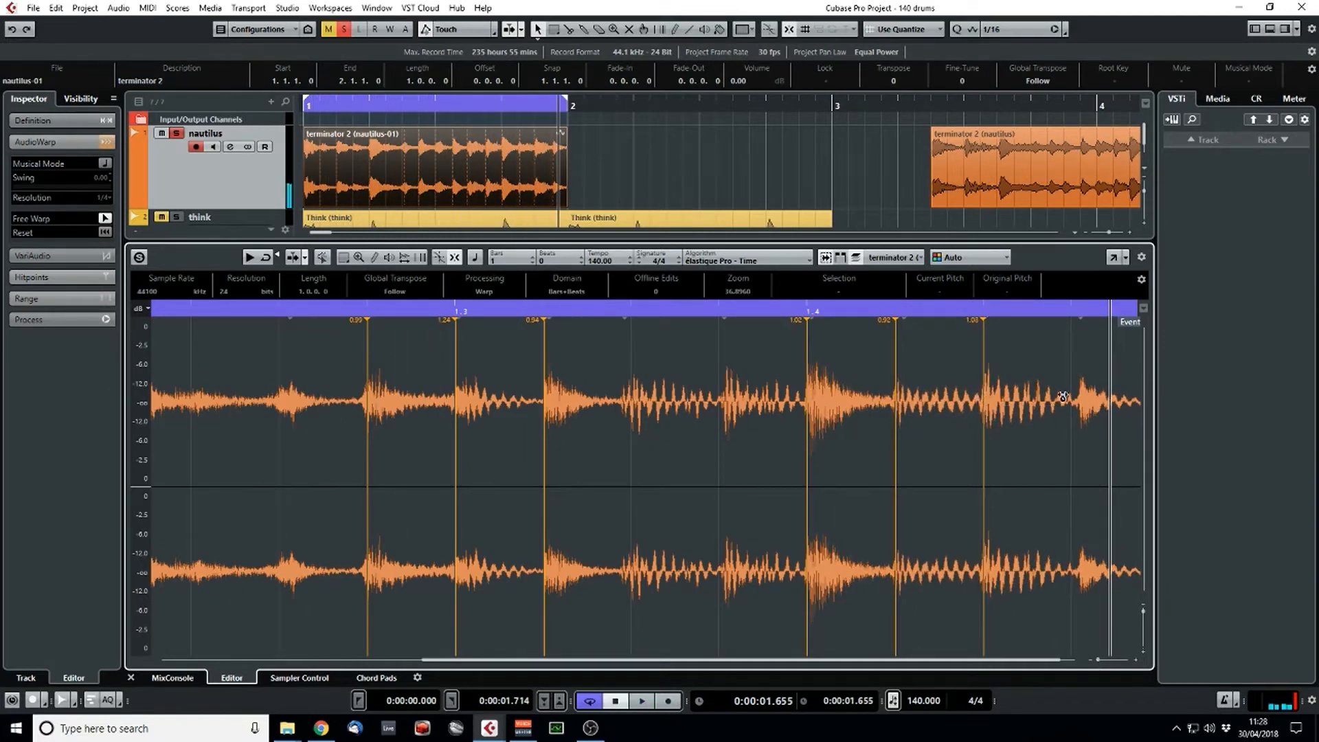
left_click_drag(1077, 404, 1072, 405)
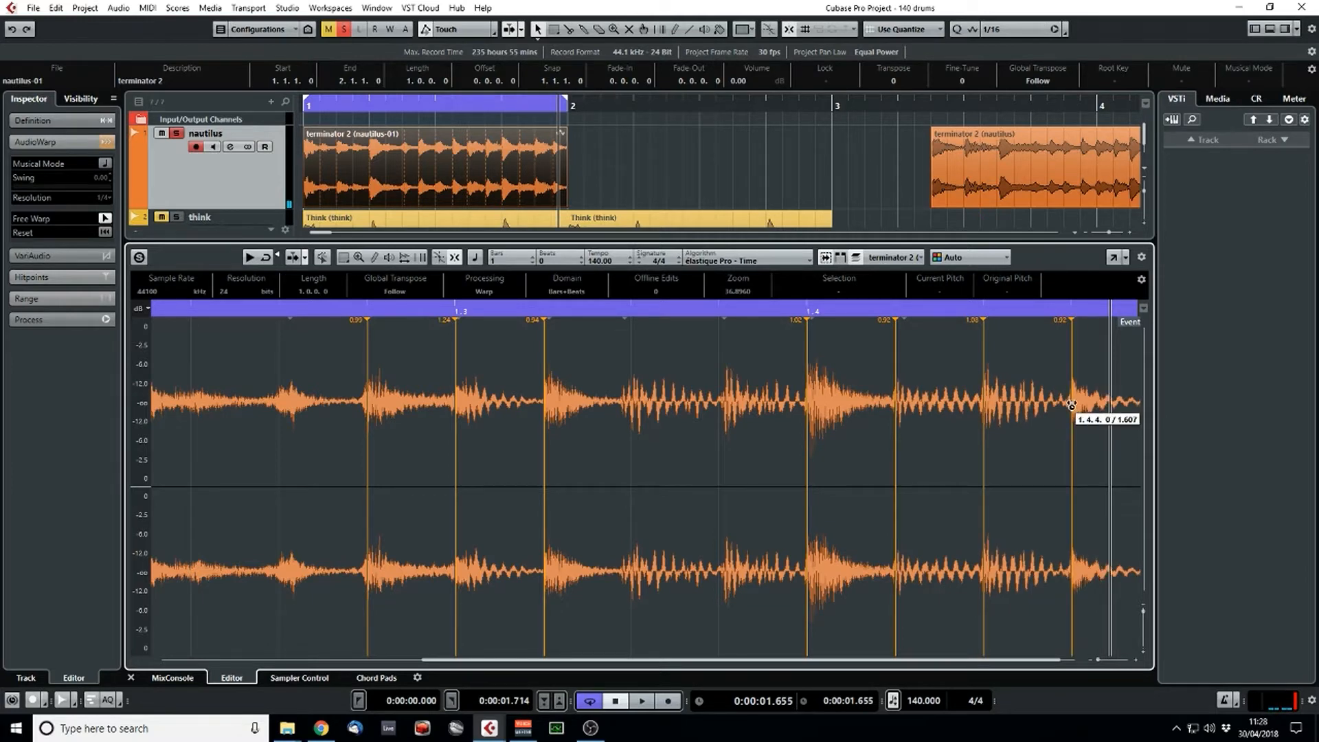
- Close the sample editor and play the warped nautilus bar from the project start
key("Home")
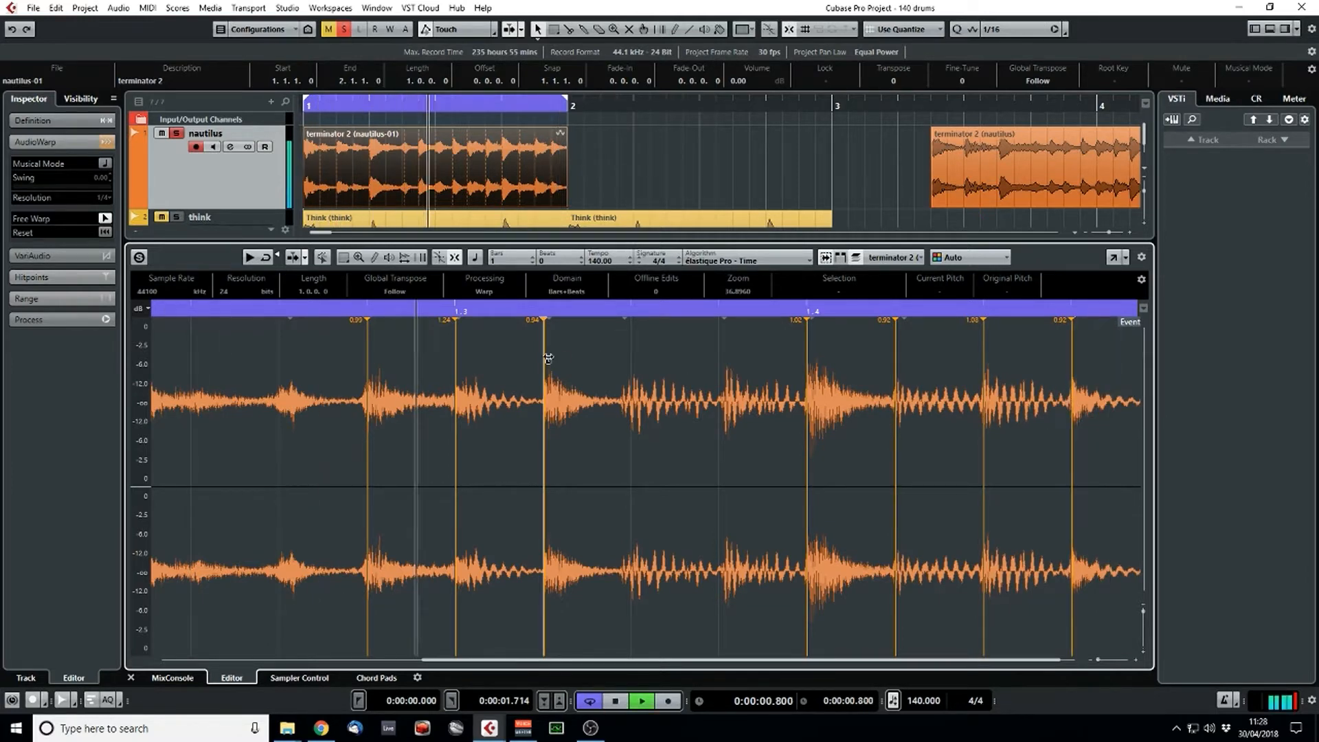
left_click(131, 677)
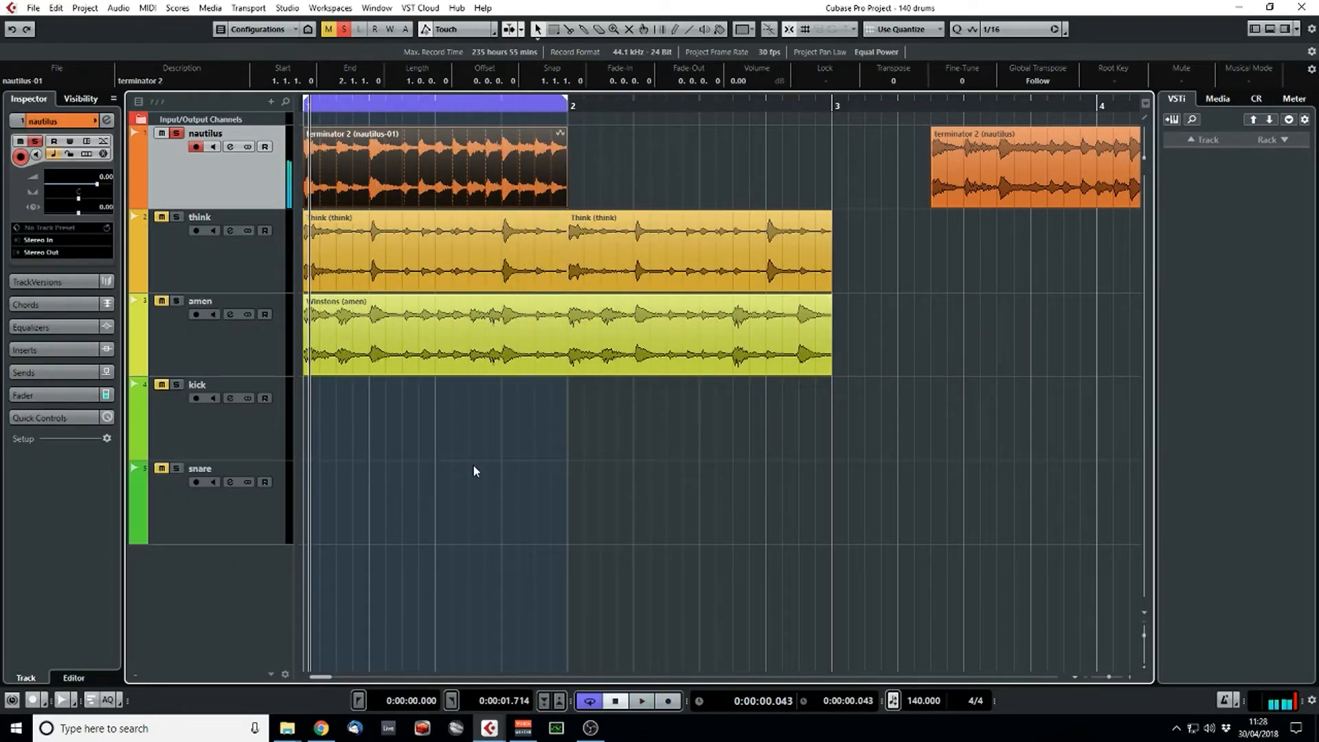
key("space")
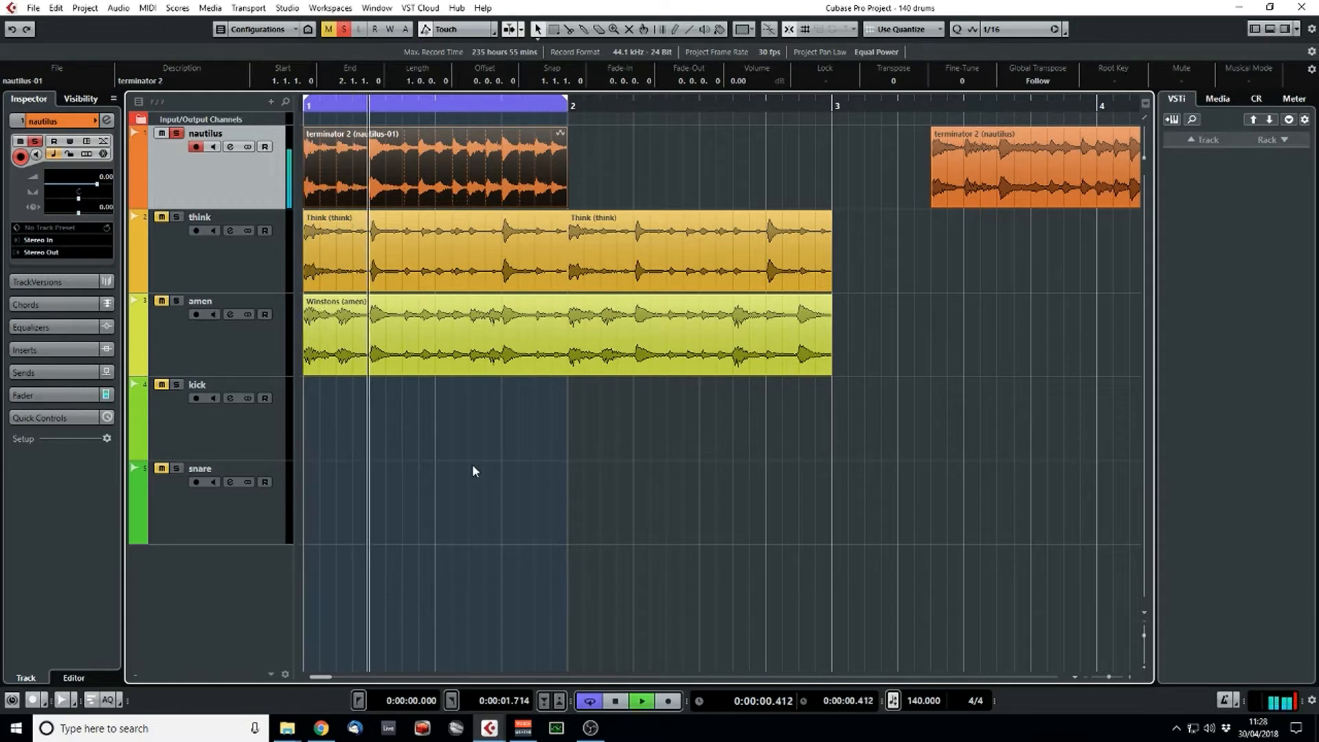
key("space")
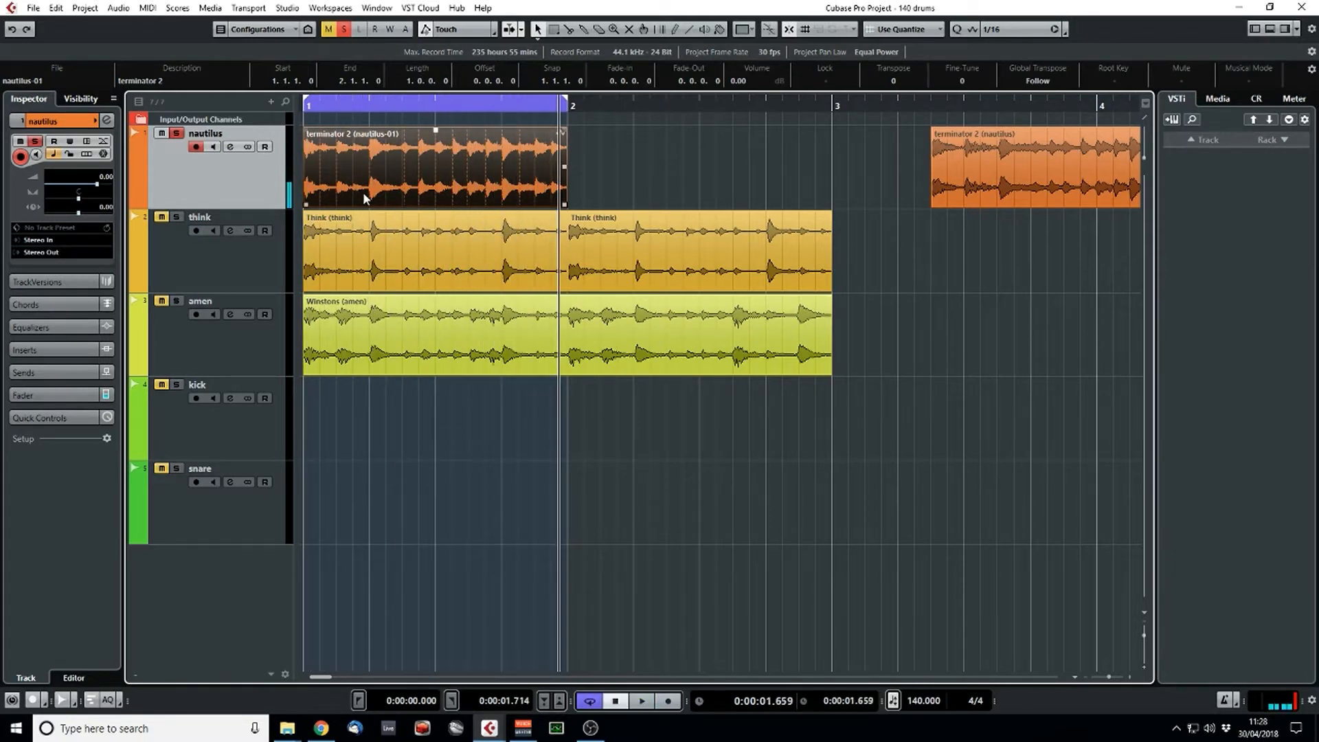
key("Home")
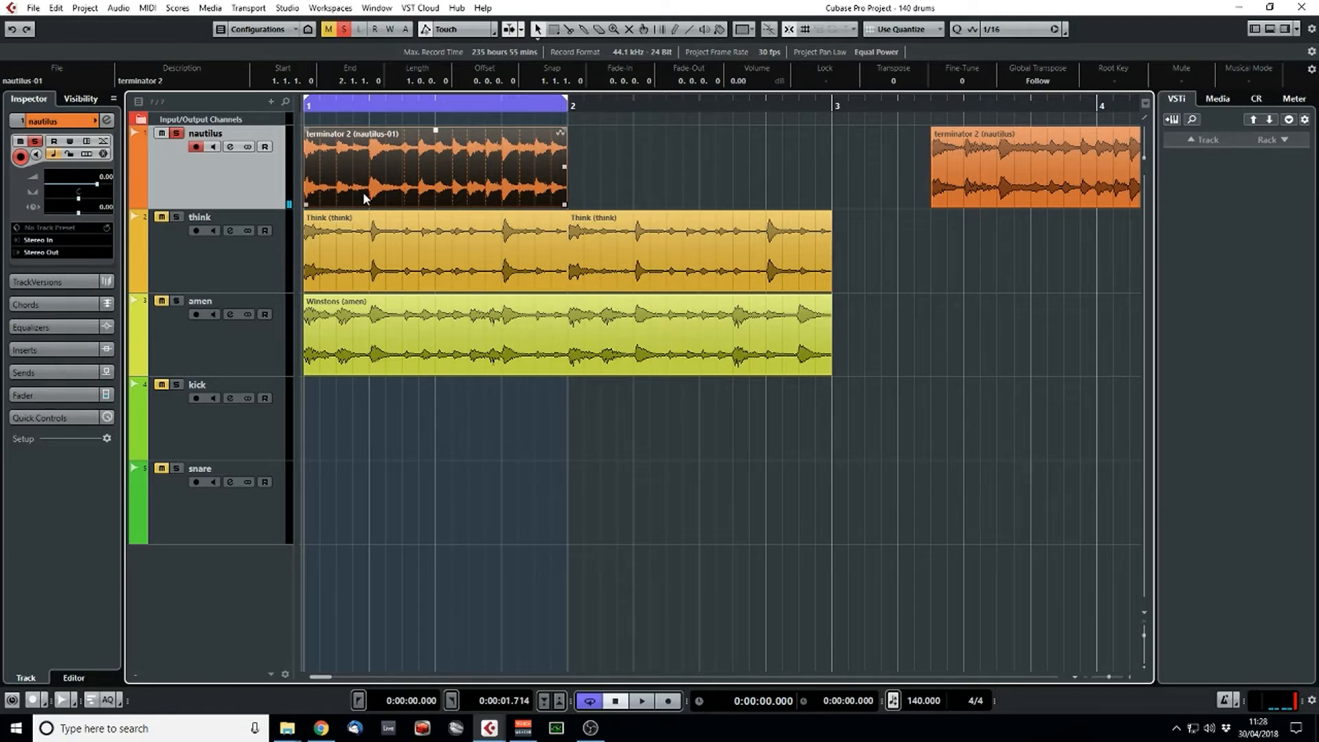
key("space")
key("space")
- Bounce the warped nautilus clip in bar 1 and replace the original event
left_click_drag(628, 181, 369, 174)
key("ctrl+b")
left_click(627, 402)
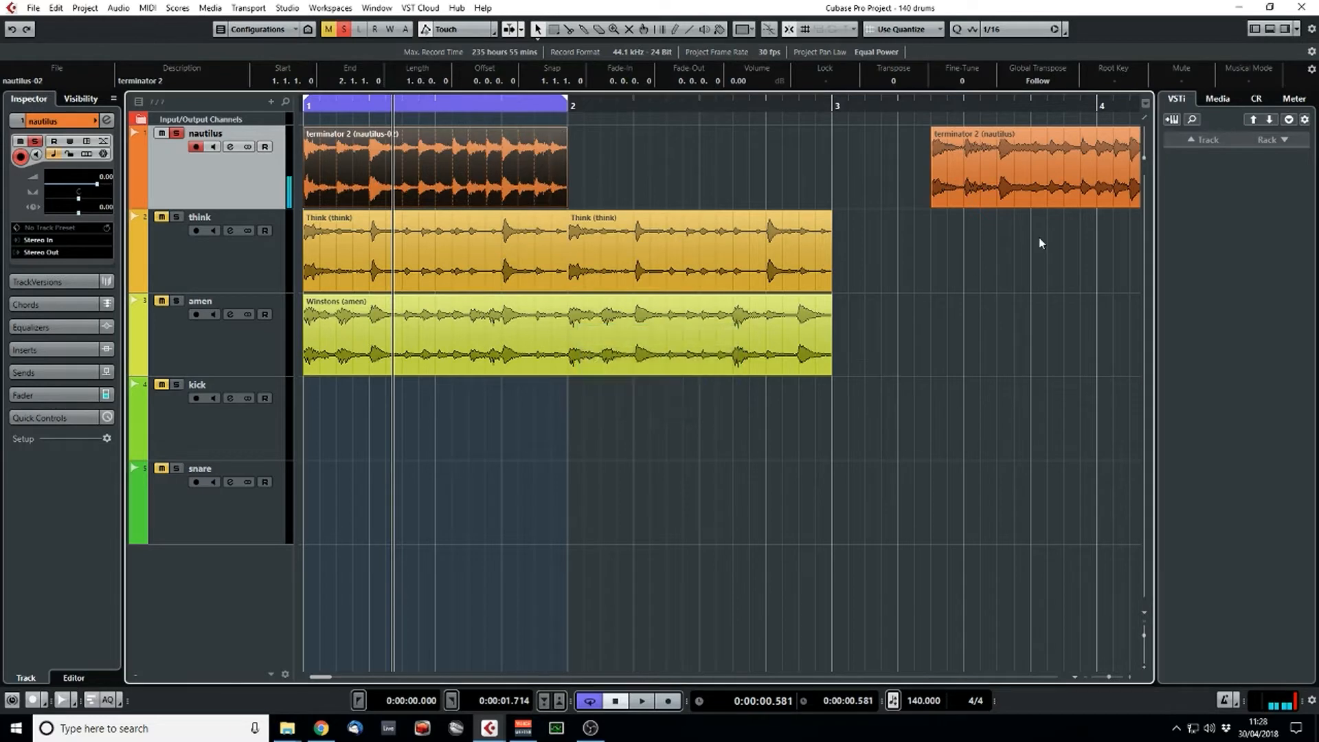
- Move the remaining nautilus clip from bar 3 to bar 2 and extend the cycle range to bar 3
left_click_drag(1044, 181, 688, 191)
left_click(827, 105, "alt")
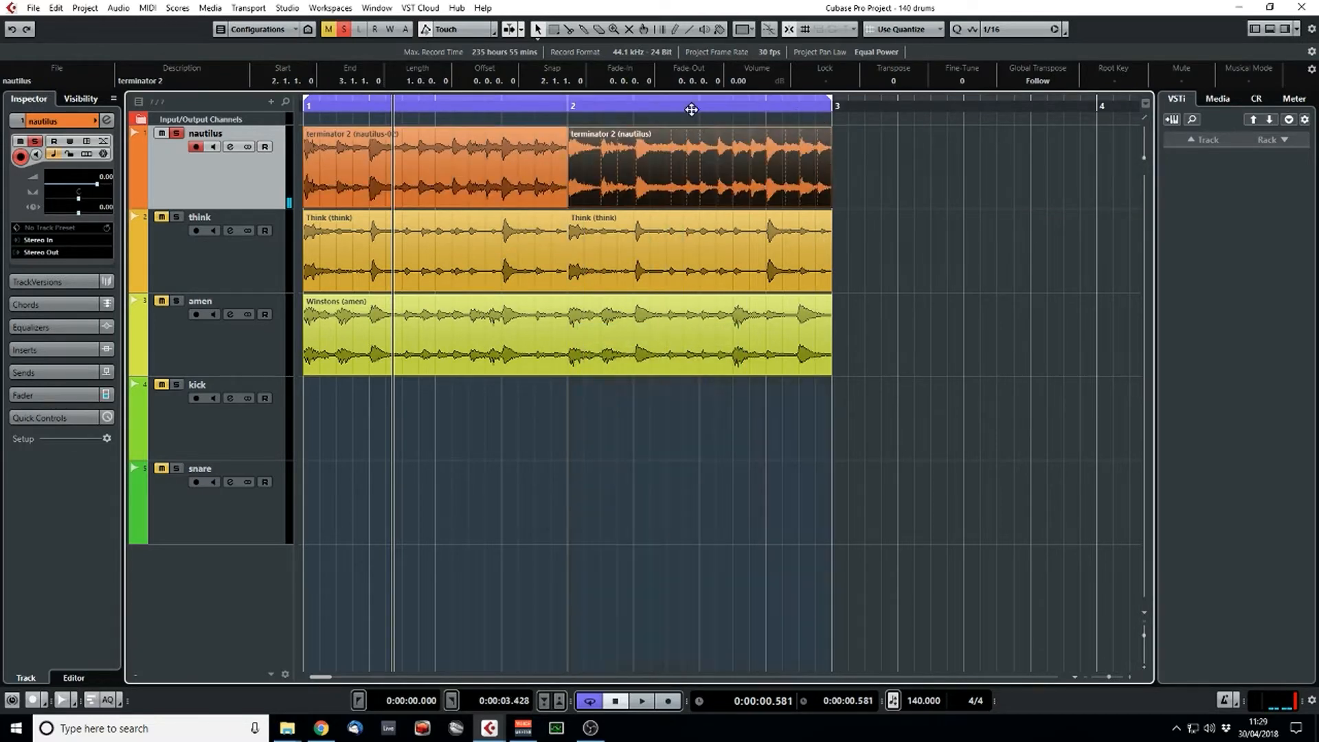
- Set the cycle range to bar 2, play it, and bounce the nautilus clip there in place of the original event
left_click(576, 110, "ctrl")
key("space")
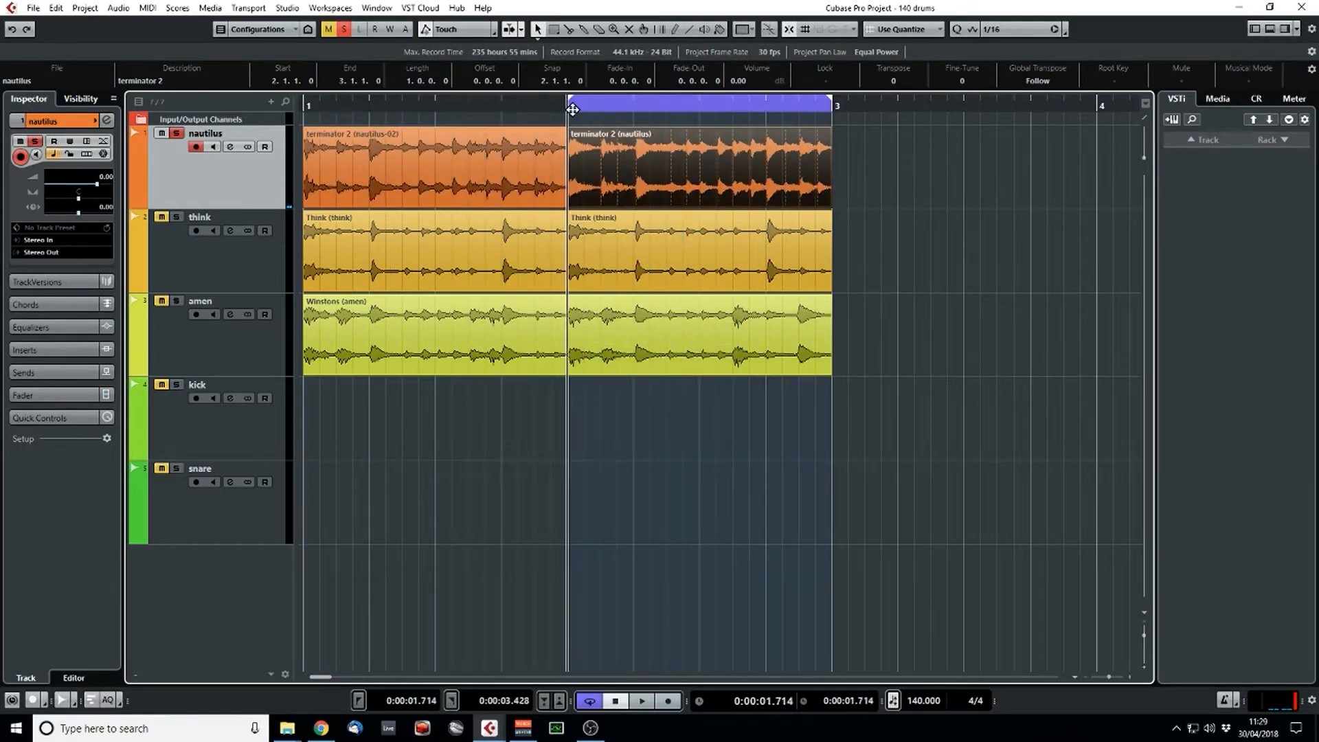
key("ctrl+b")
key("Return")
- Open the bar 2 nautilus clip in the sample editor and warp its hits onto the 2.1.3, 2.2 and 2.4 grid lines
double_click(664, 180)
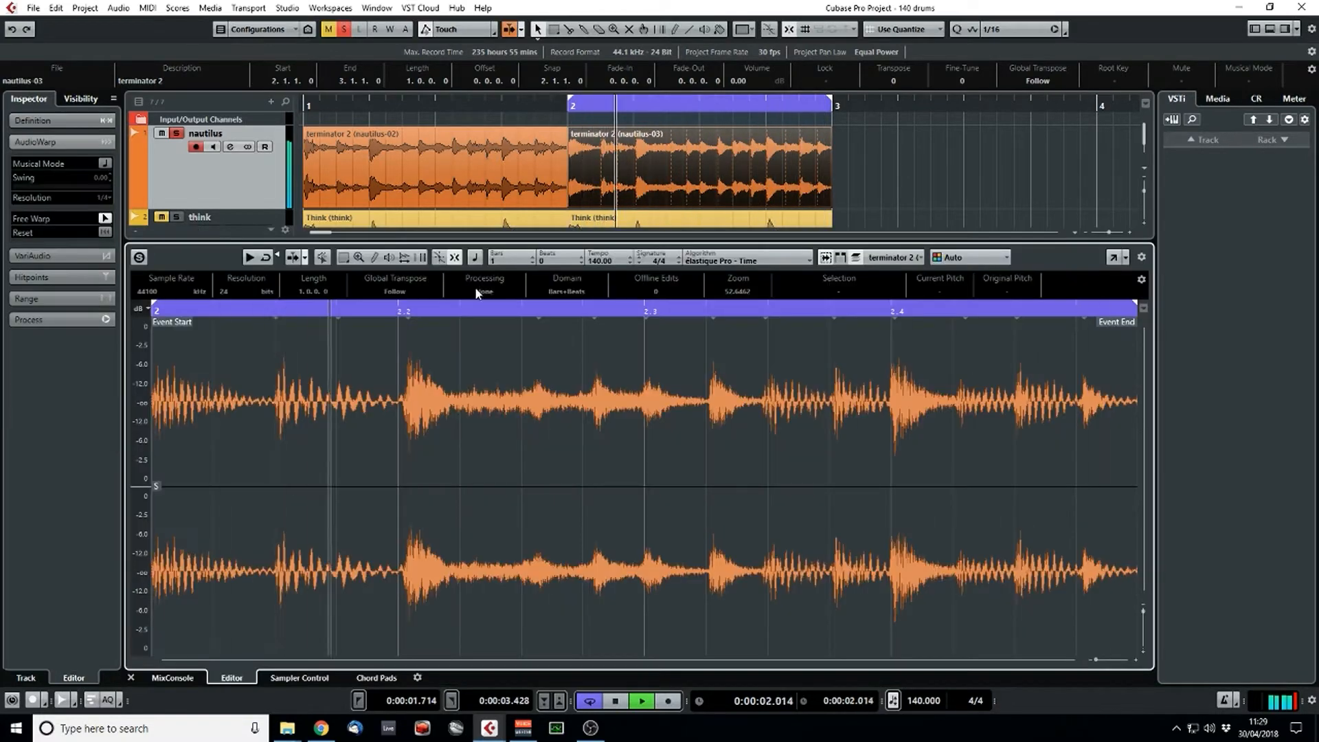
left_click_drag(405, 407, 398, 406)
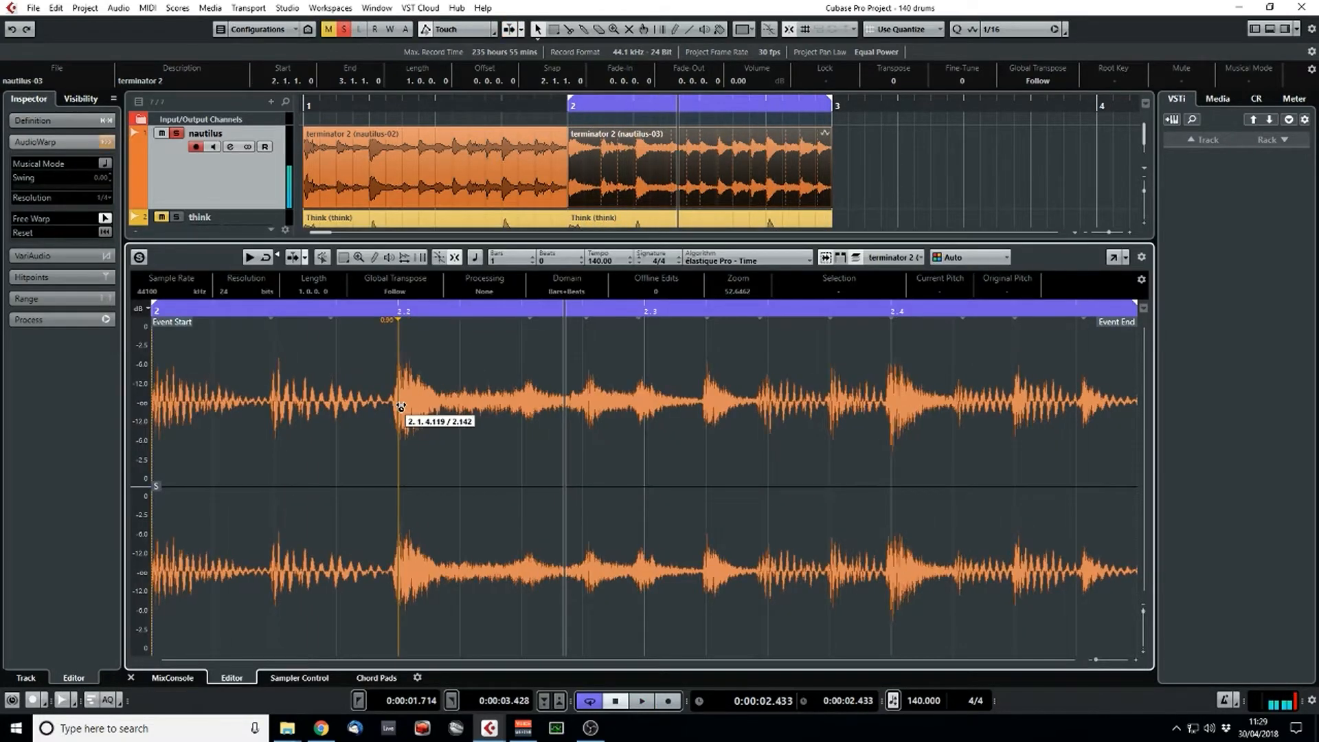
left_click(274, 405)
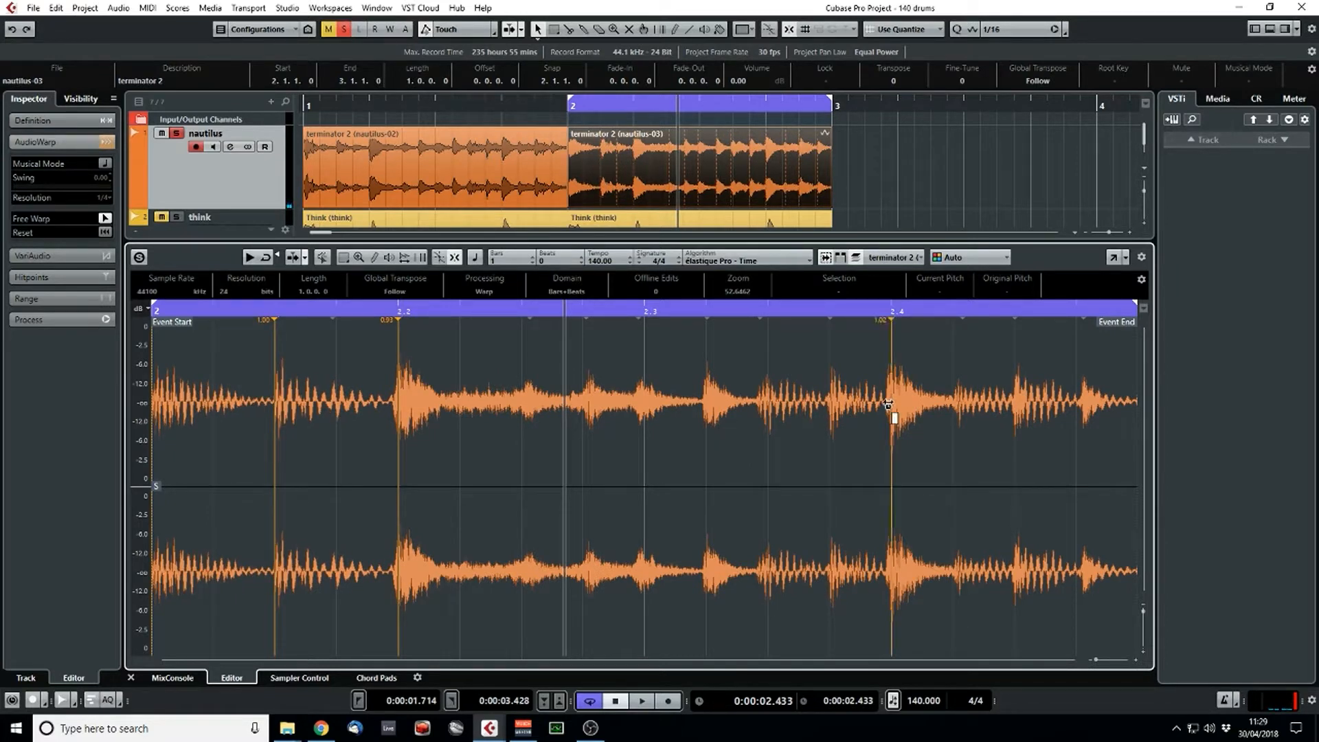
left_click_drag(886, 310, 901, 391)
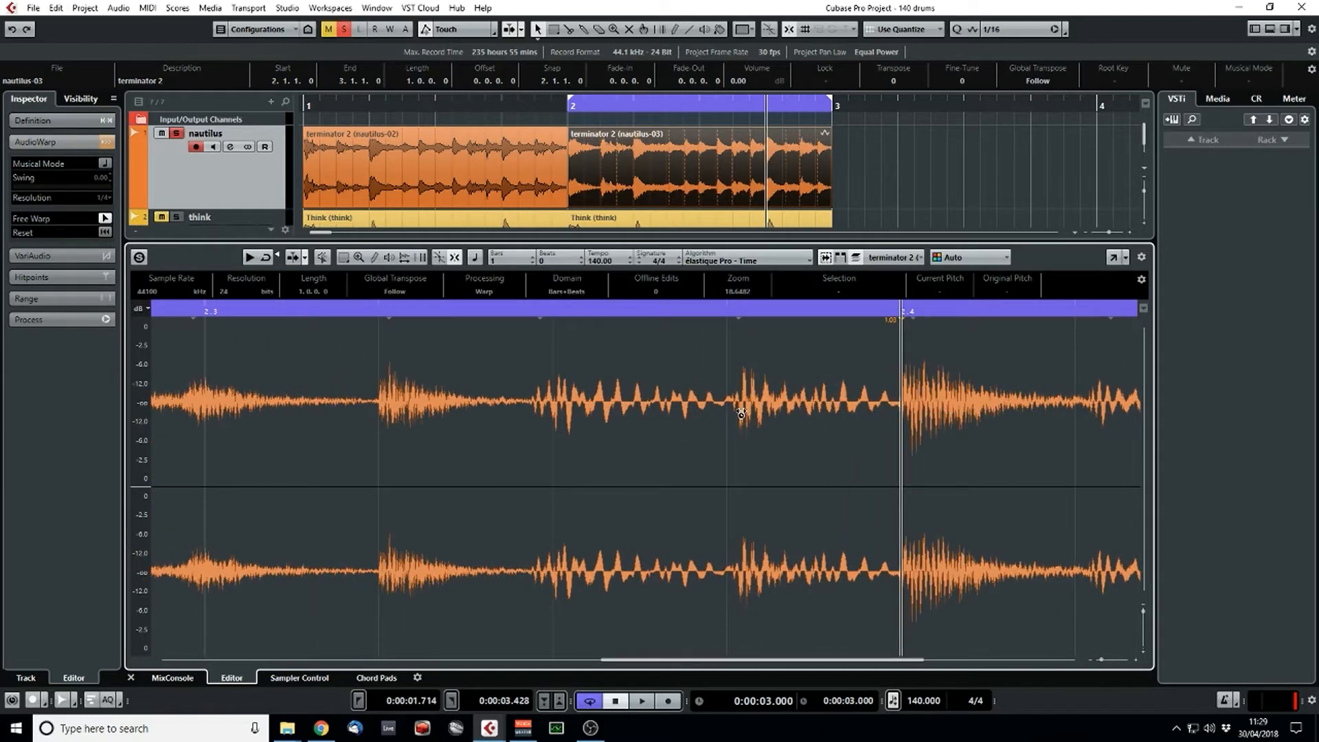
- Warp the following hits of the nautilus clip onto the 2.3.2, 2.3.3, 2.4.3 and 2.4.4 grid lines
left_click_drag(534, 413, 553, 412)
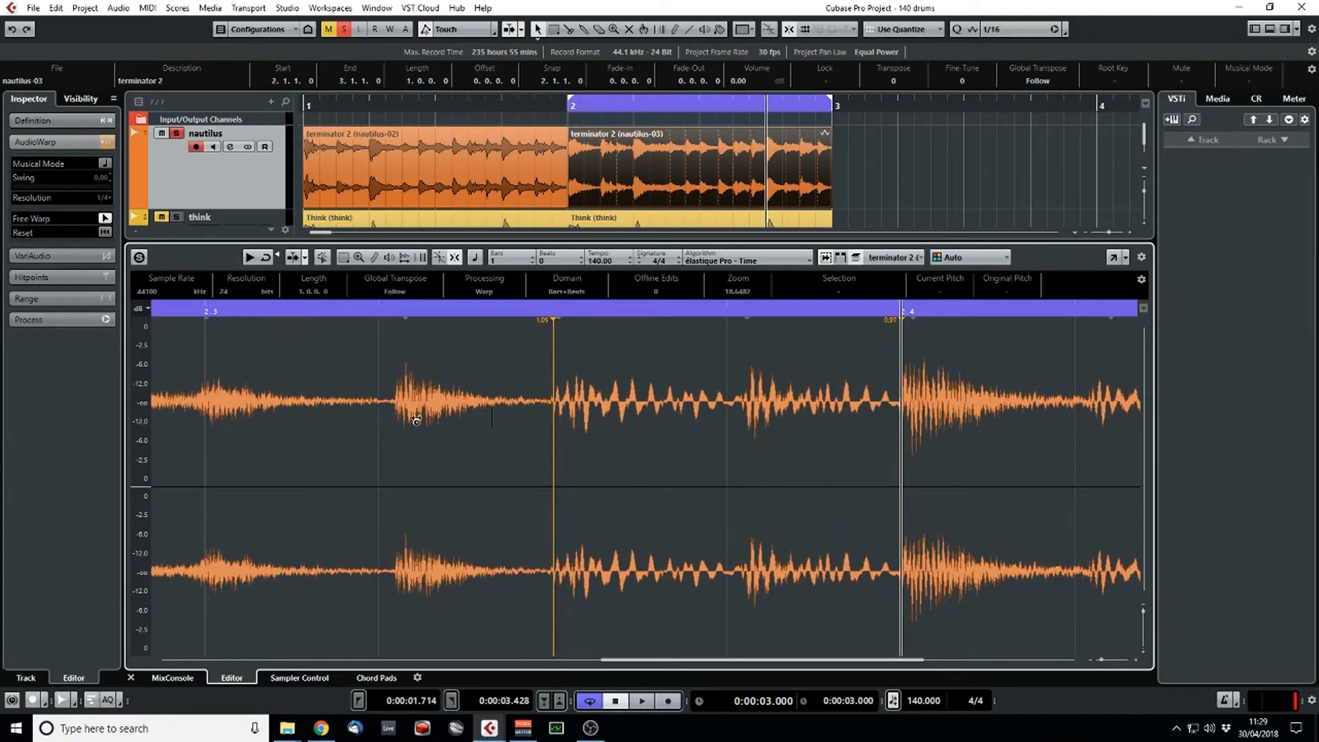
left_click_drag(393, 408, 382, 410)
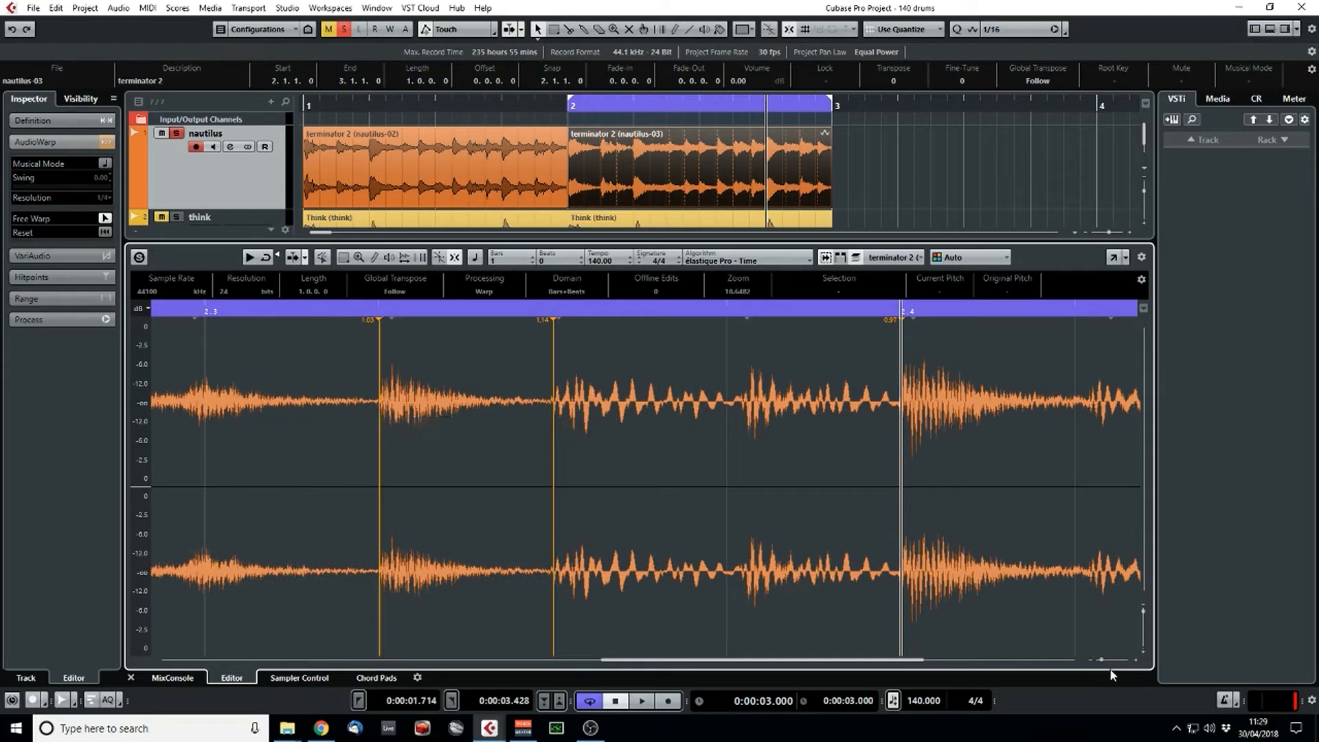
left_click_drag(1101, 661, 1098, 661)
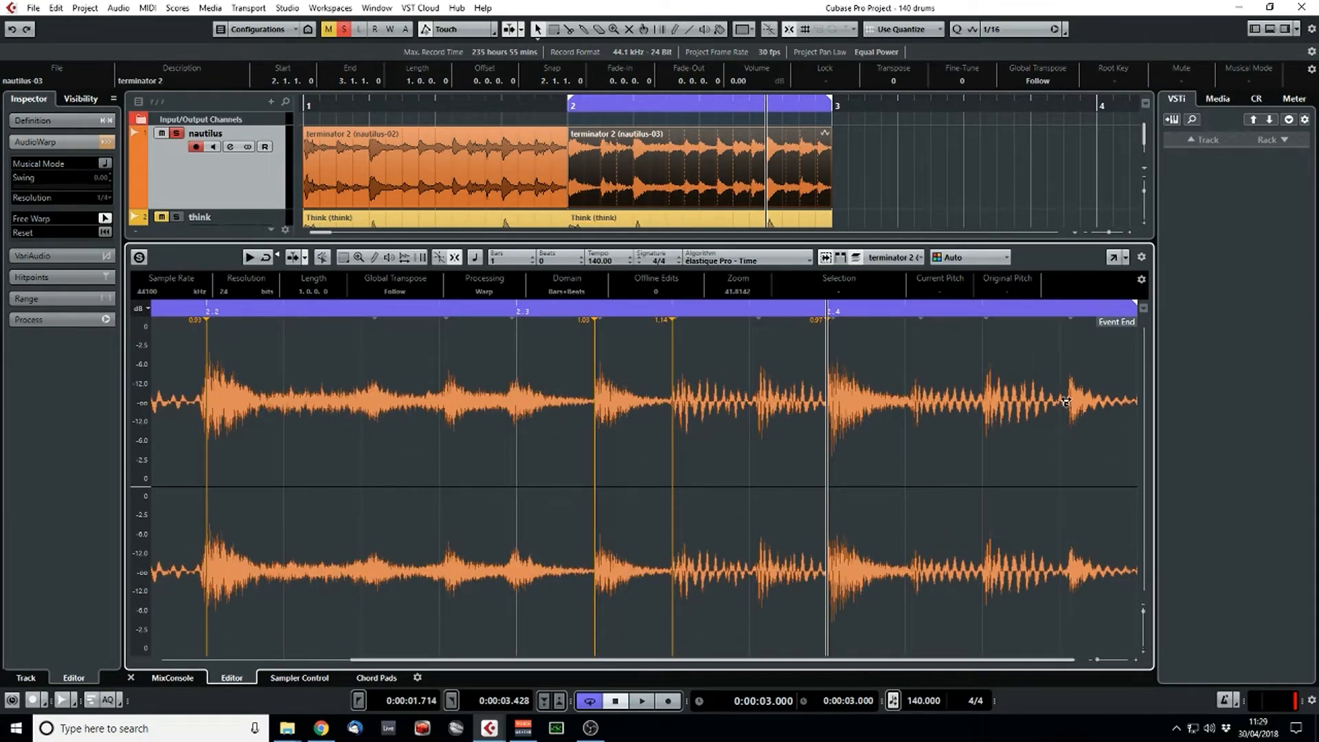
left_click_drag(1065, 402, 1063, 402)
left_click_drag(982, 397, 982, 394)
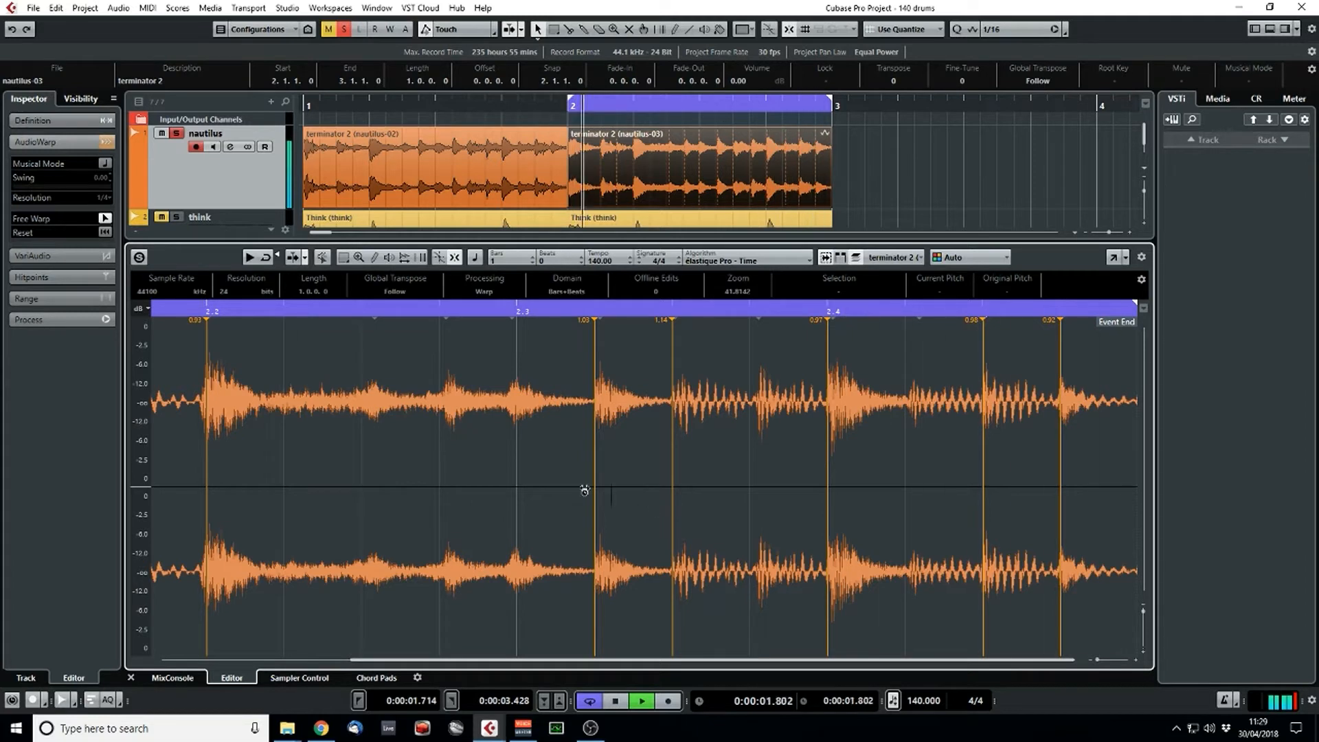
- Warp the two hits around beat 3 onto the 2.2.4 and 2.3 grid lines and play the result
key("space")
left_click_drag(509, 406, 443, 409)
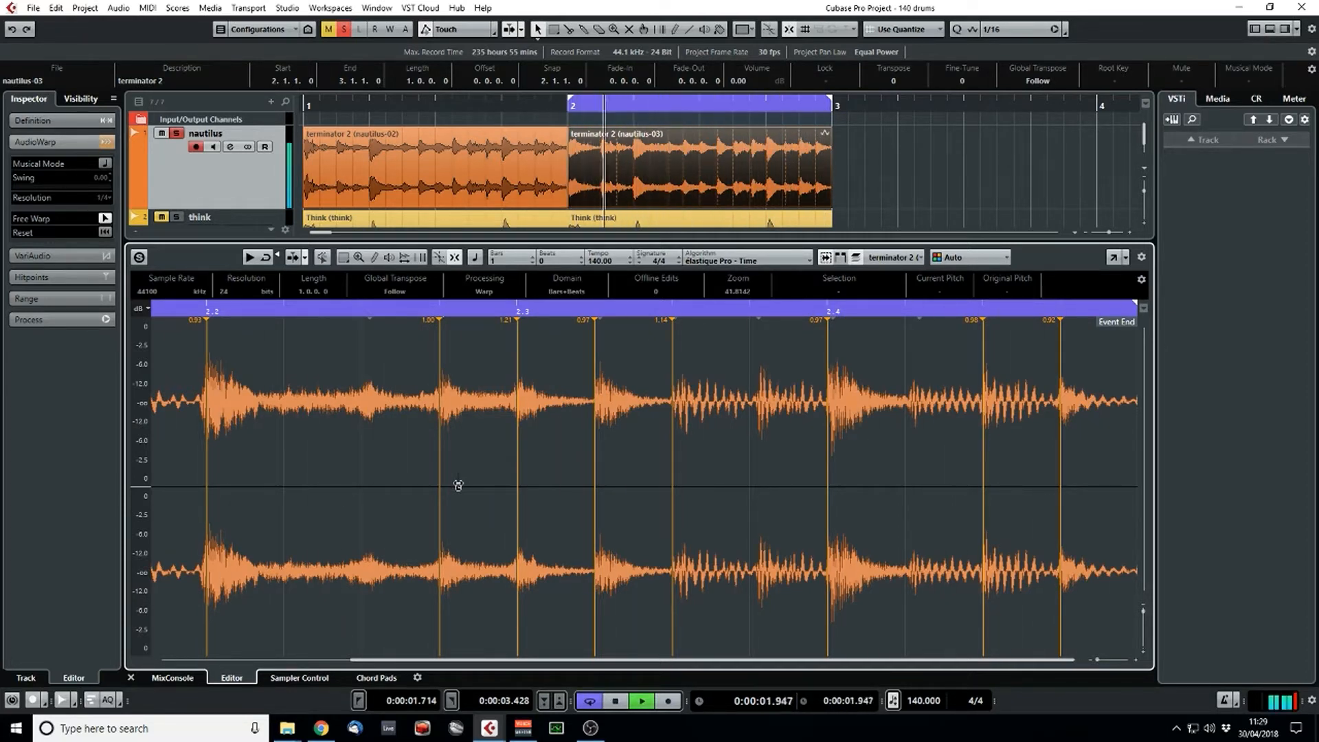
key("space")
- Close the sample editor and bounce the warped bar 2 nautilus clip, replacing the original event
left_click(132, 679)
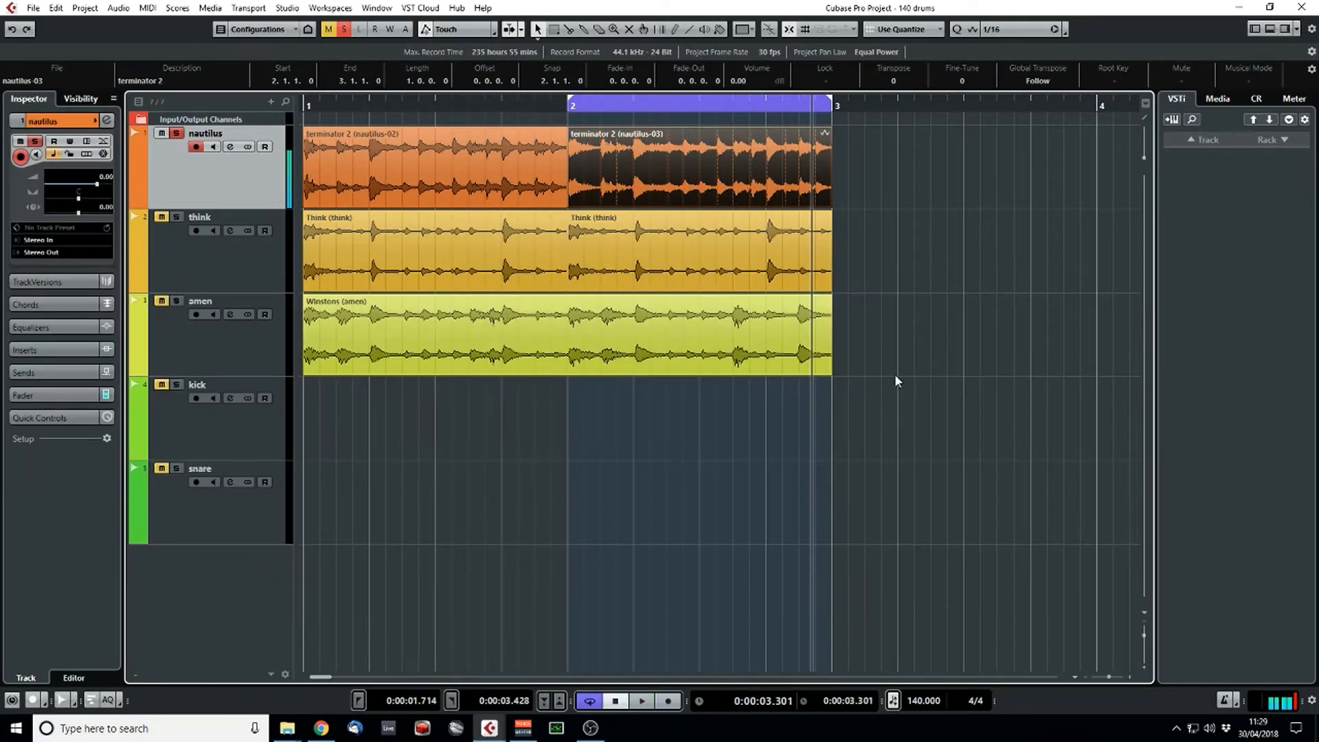
left_click_drag(877, 164, 752, 167)
key("ctrl+b")
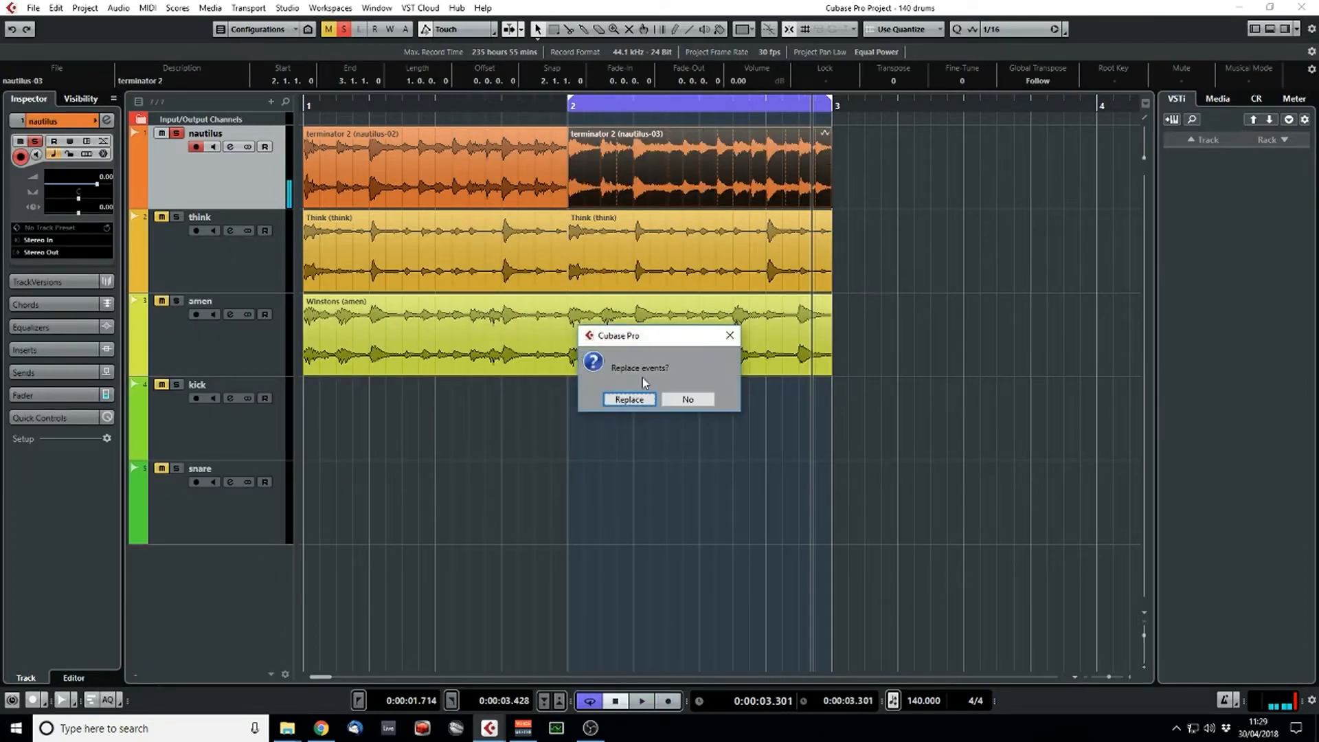
left_click(629, 399)
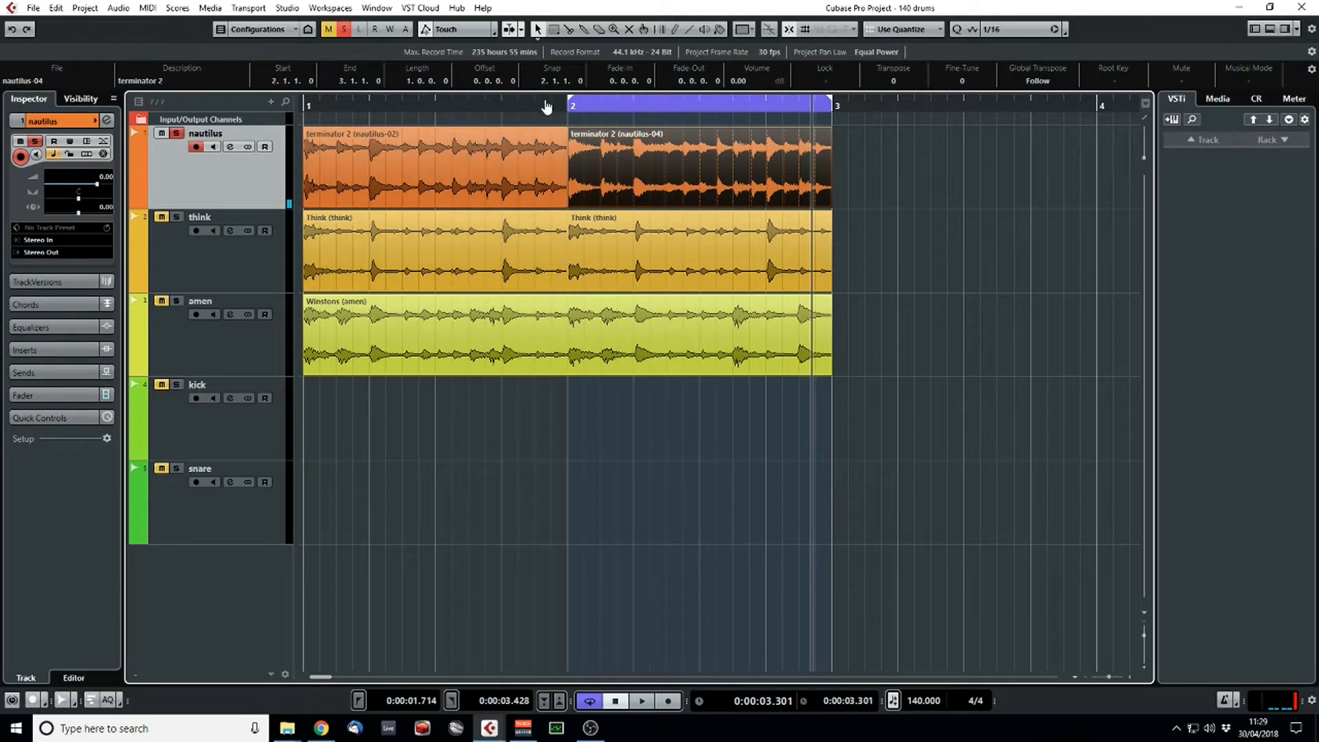
- Set the cycle range to bar 1 and play it with the think track soloed instead of nautilus
left_click(305, 107, "ctrl")
left_click(571, 107, "alt")
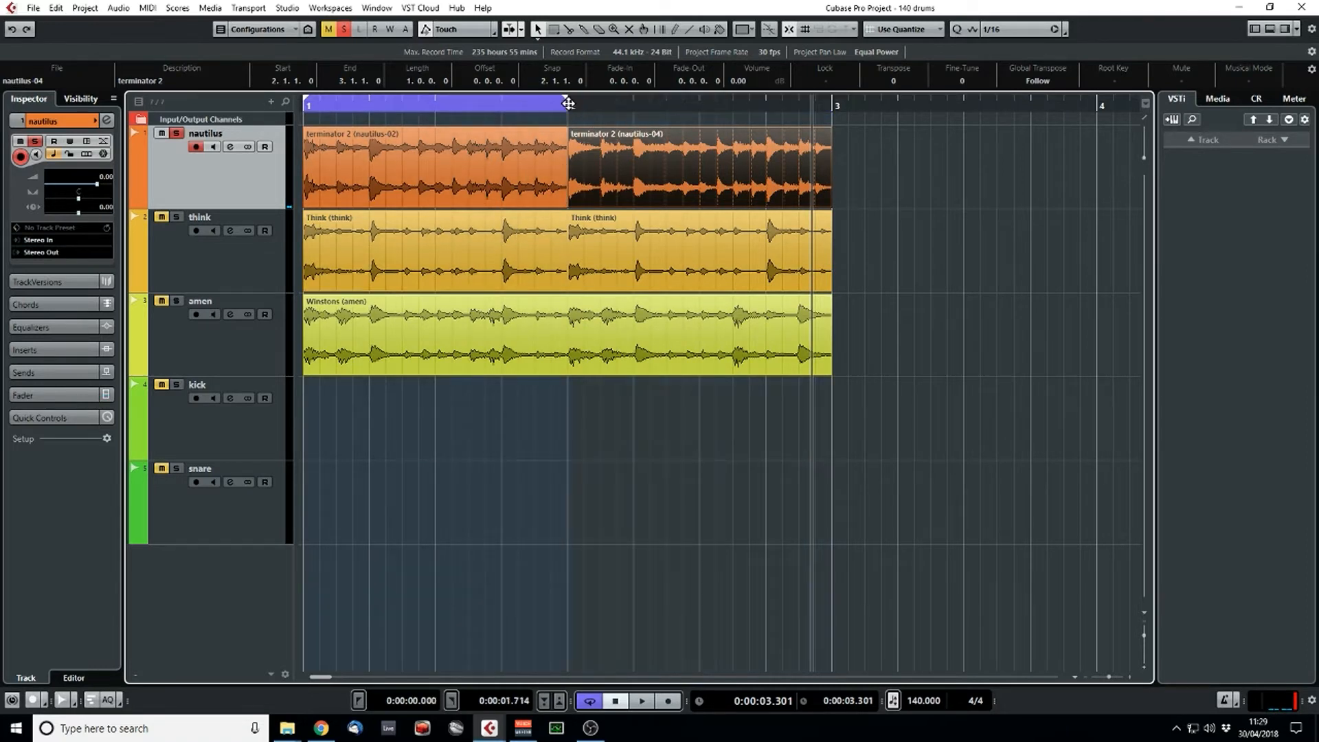
key("space")
left_click(177, 134)
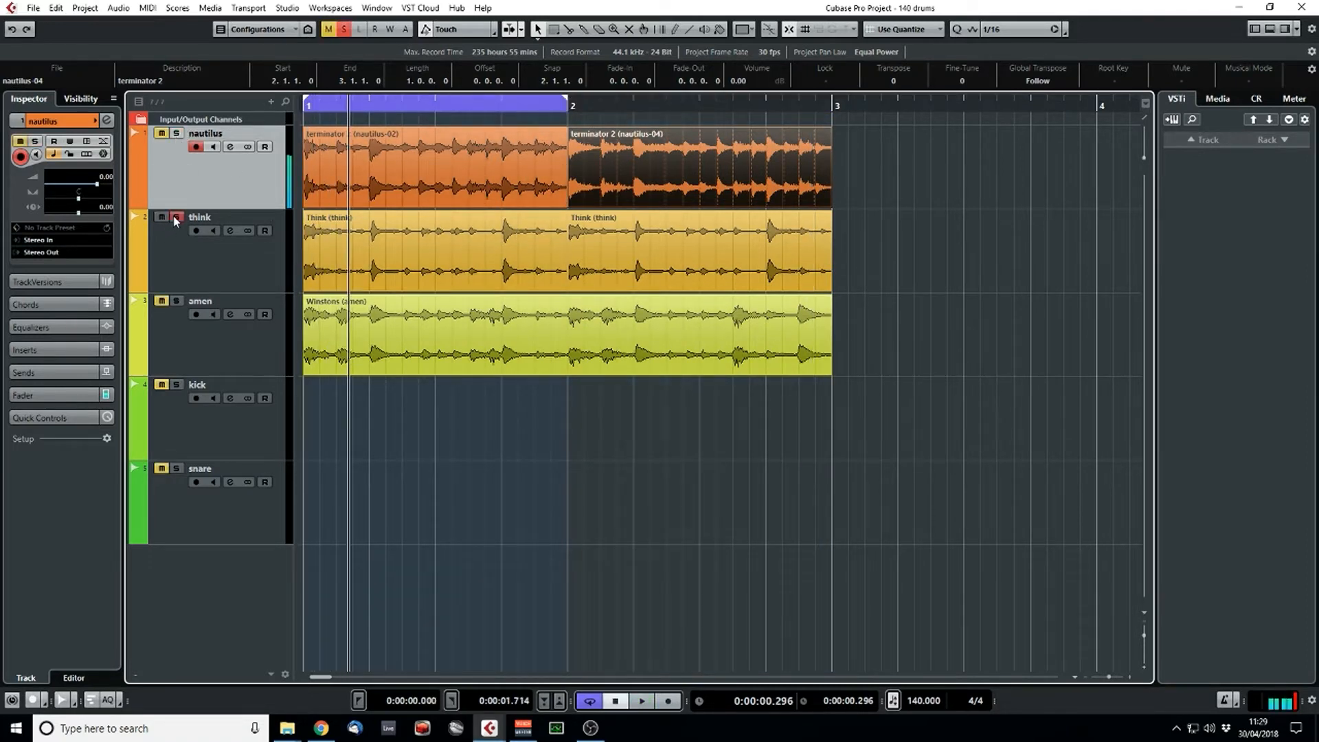
- Open the bar 1 think clip in the sample editor and place a warp marker on its beat 2 snare as a new version
double_click(474, 261)
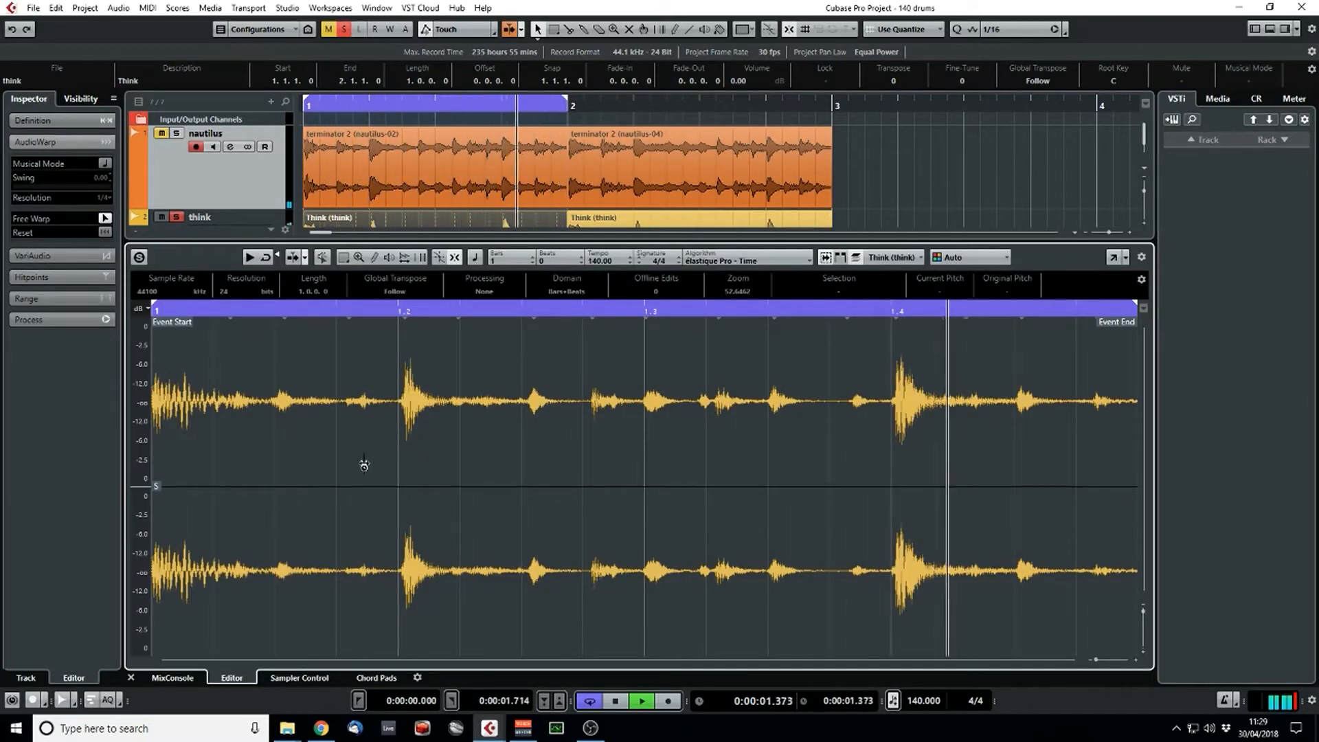
left_click(347, 419)
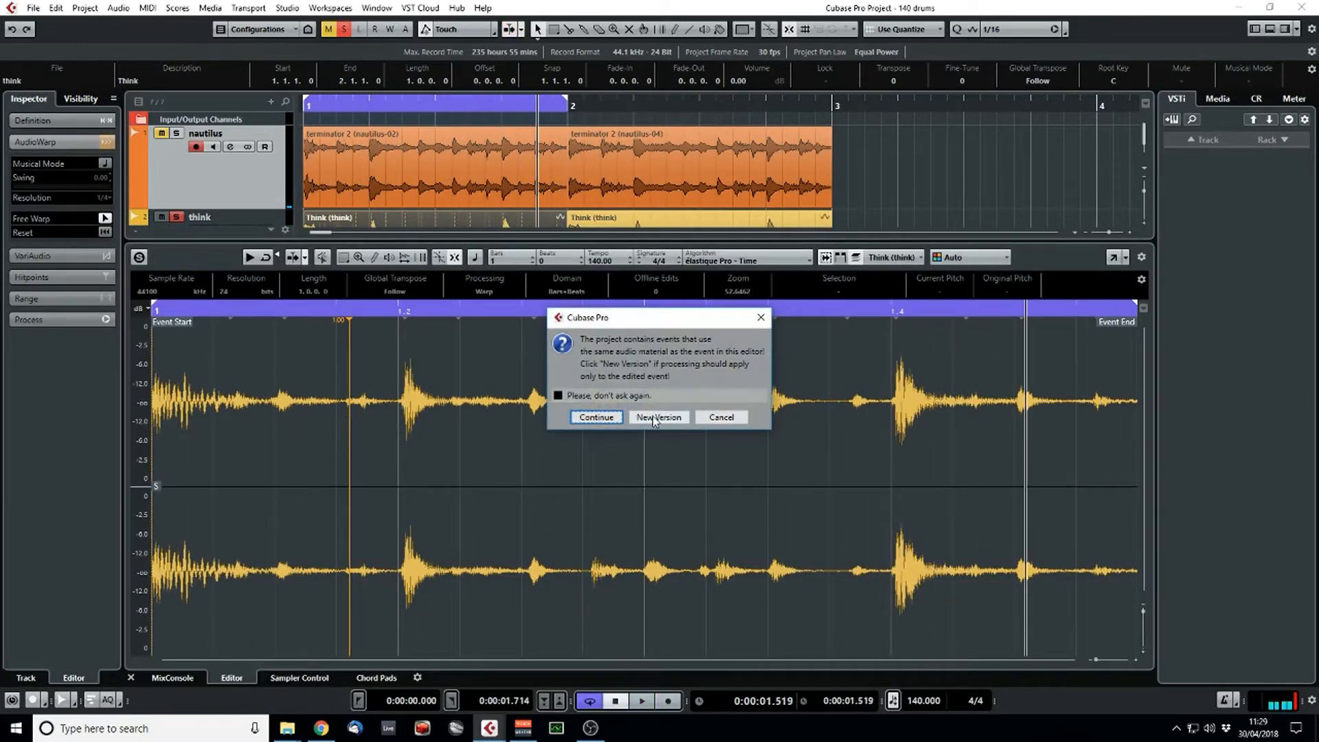
left_click(722, 418)
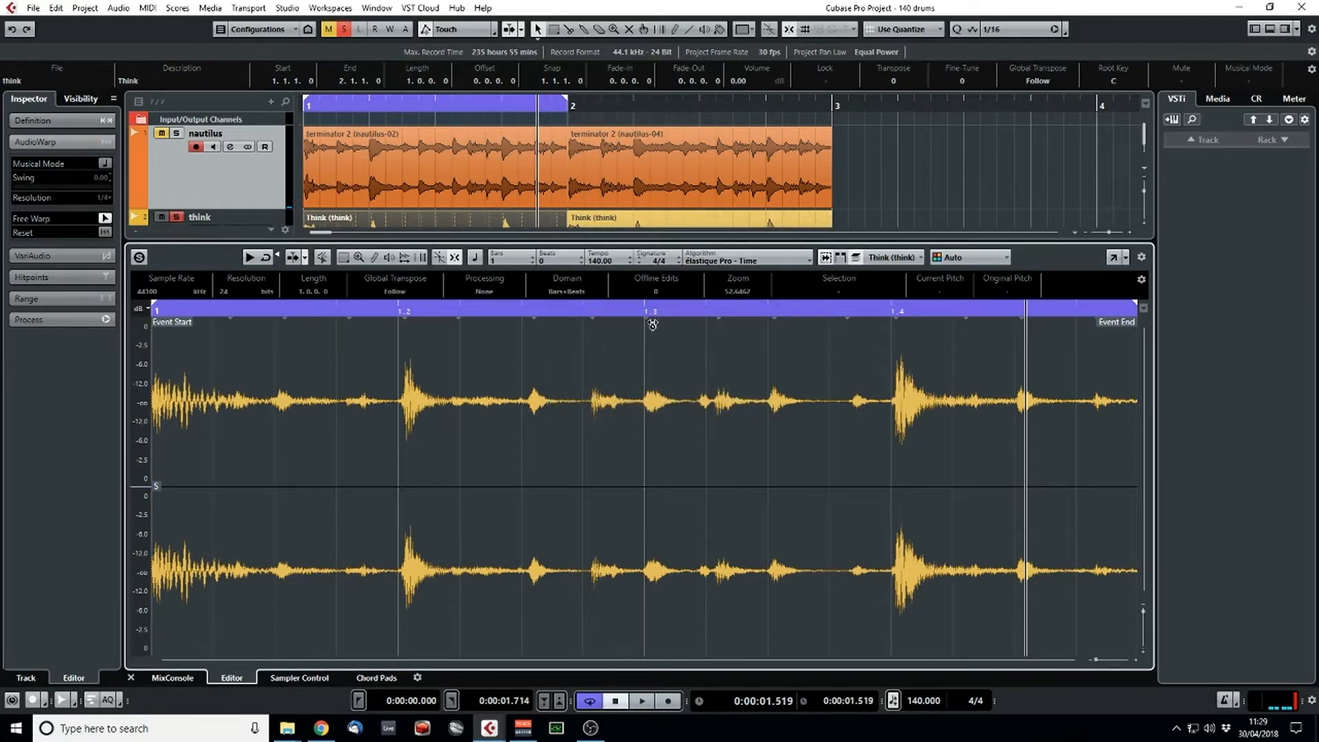
left_click(406, 407)
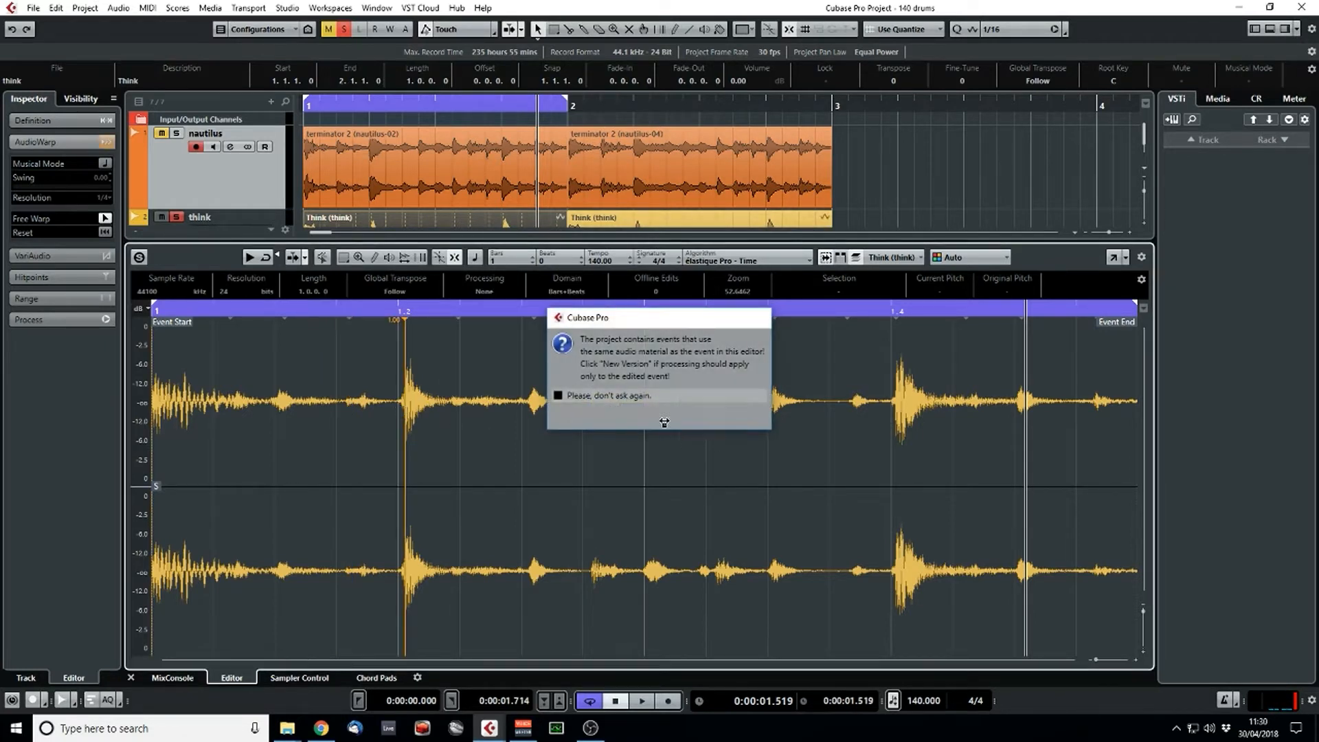
left_click(662, 417)
- Try warping the think snare onto the 1.2 grid line, listen to it, and undo the warp
mouse_move(381, 317)
left_mouse_down()
mouse_move(383, 339)
mouse_move(502, 387)
mouse_move(477, 385)
left_mouse_up()
key("space")
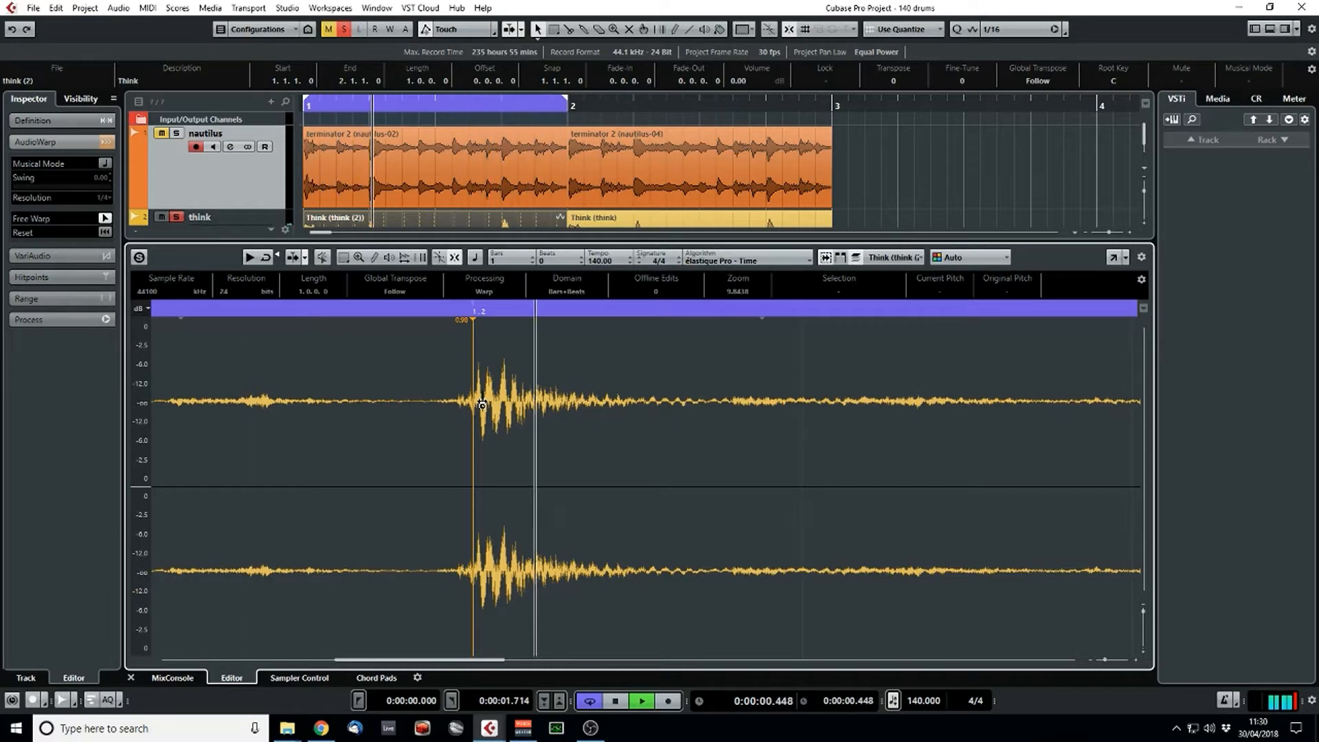
left_click_drag(1106, 661, 1101, 661)
left_click_drag(440, 663, 226, 663)
key("space")
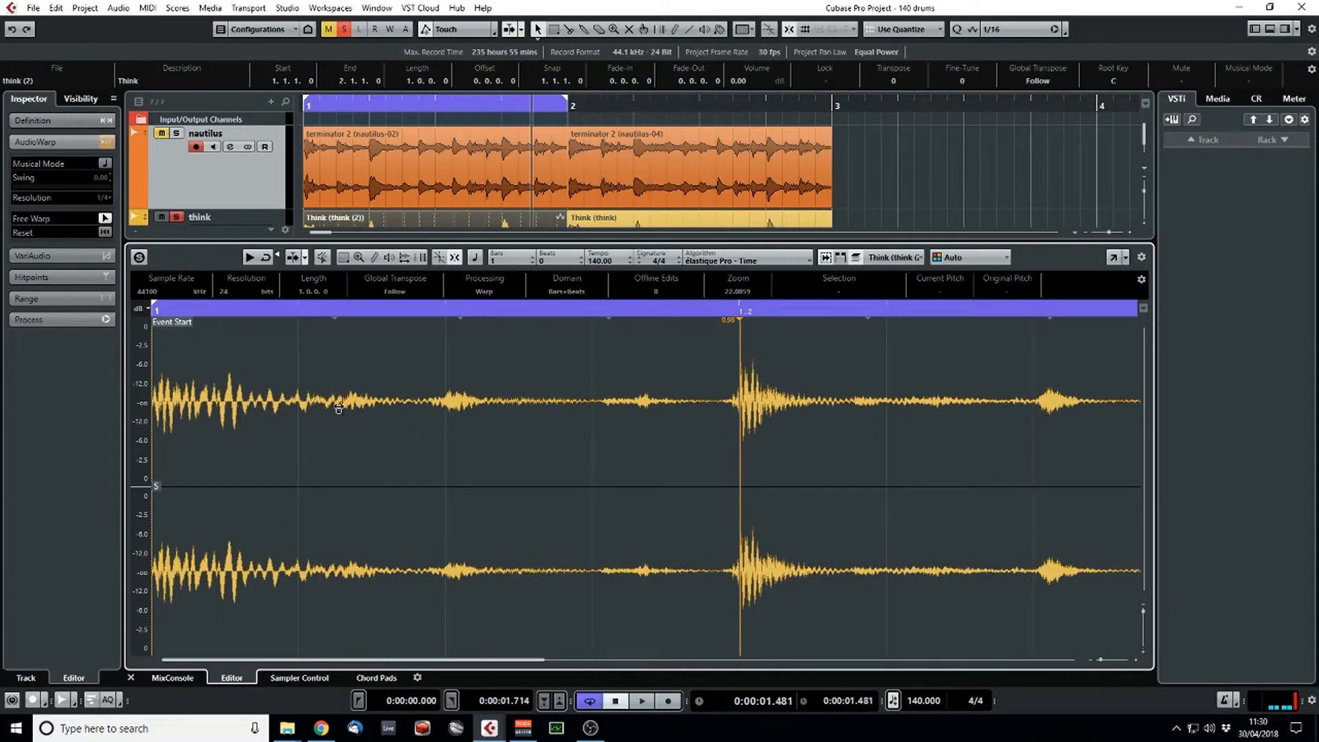
key("ctrl+z")
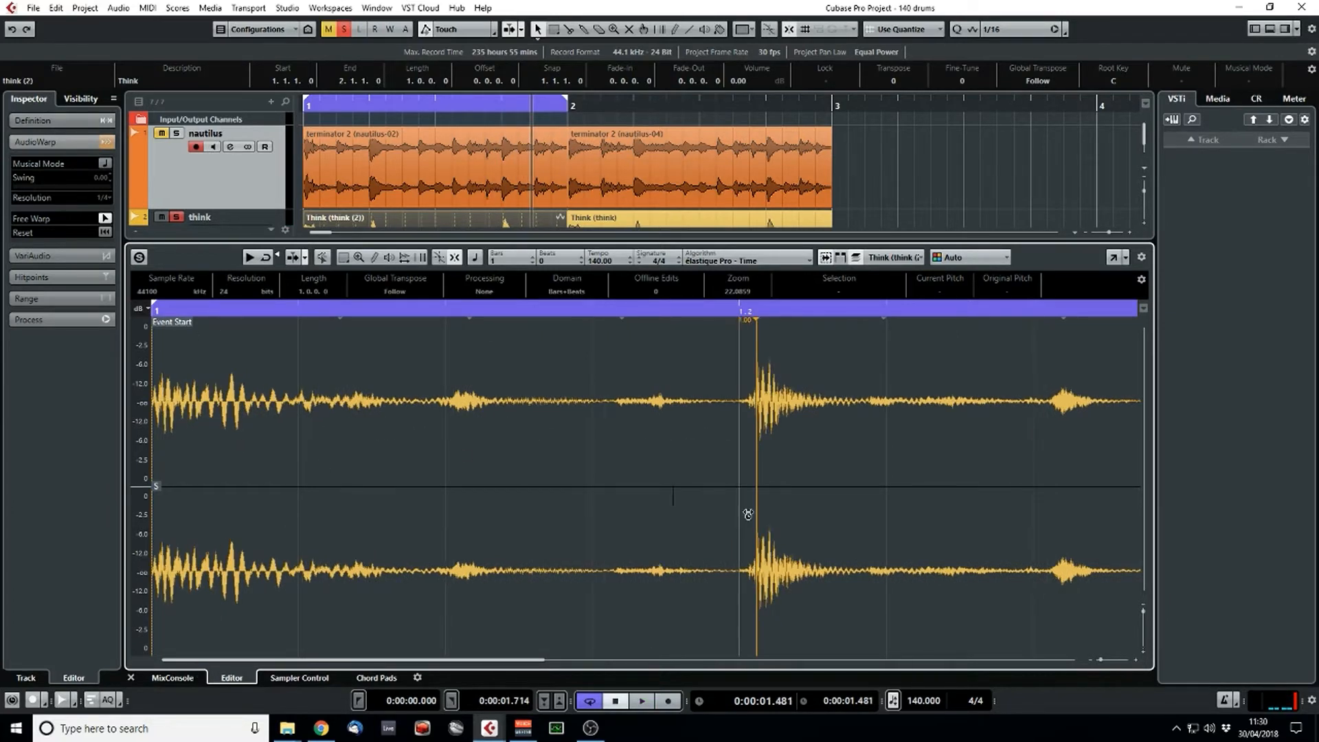
- Anchor the quiet hit before the think snare with a warp marker, warp the snare onto the 1.2 line, and play it
left_click(622, 412)
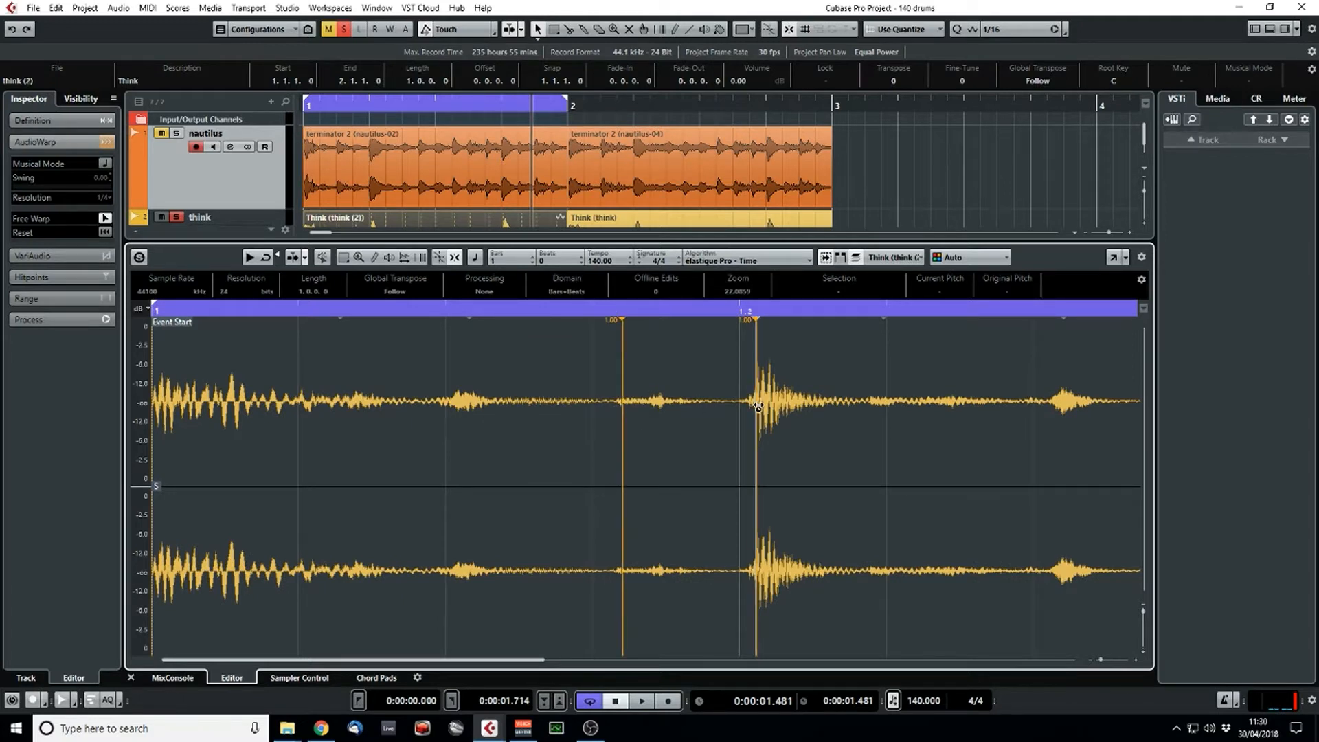
left_click_drag(755, 409, 743, 410)
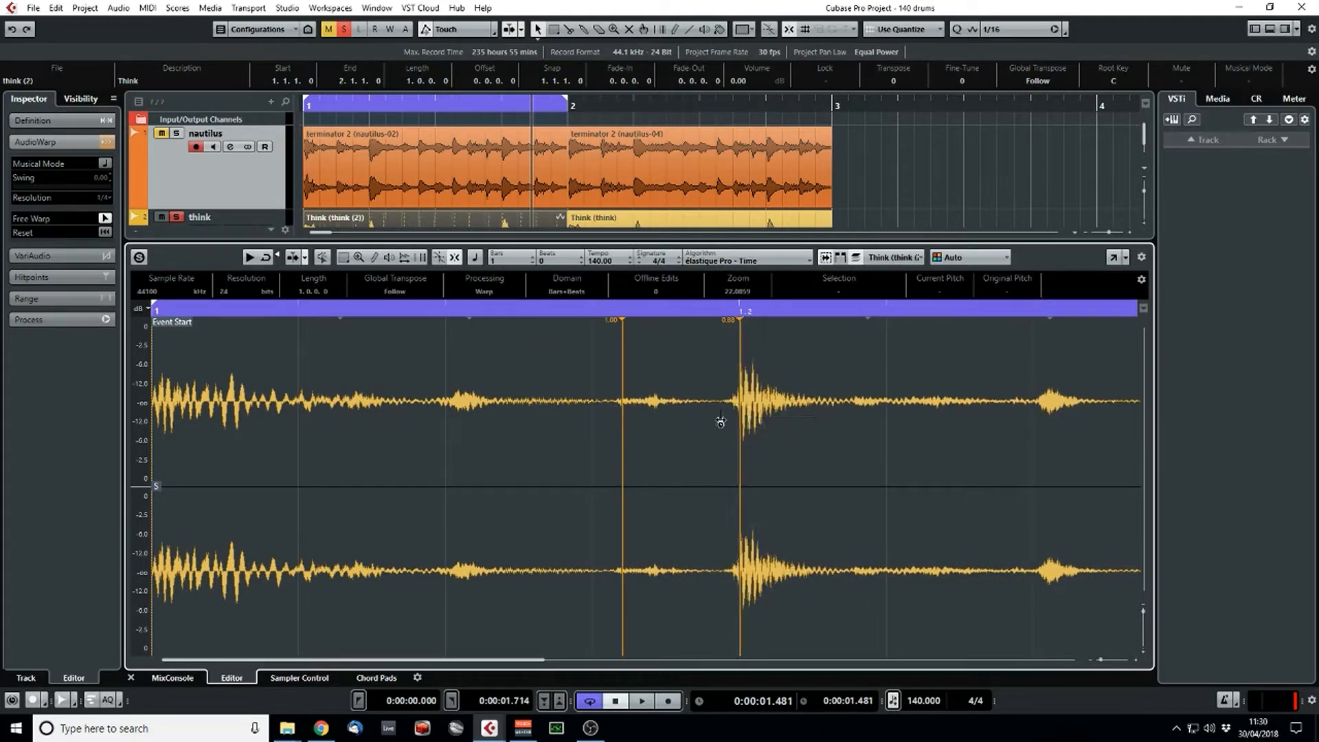
key("space")
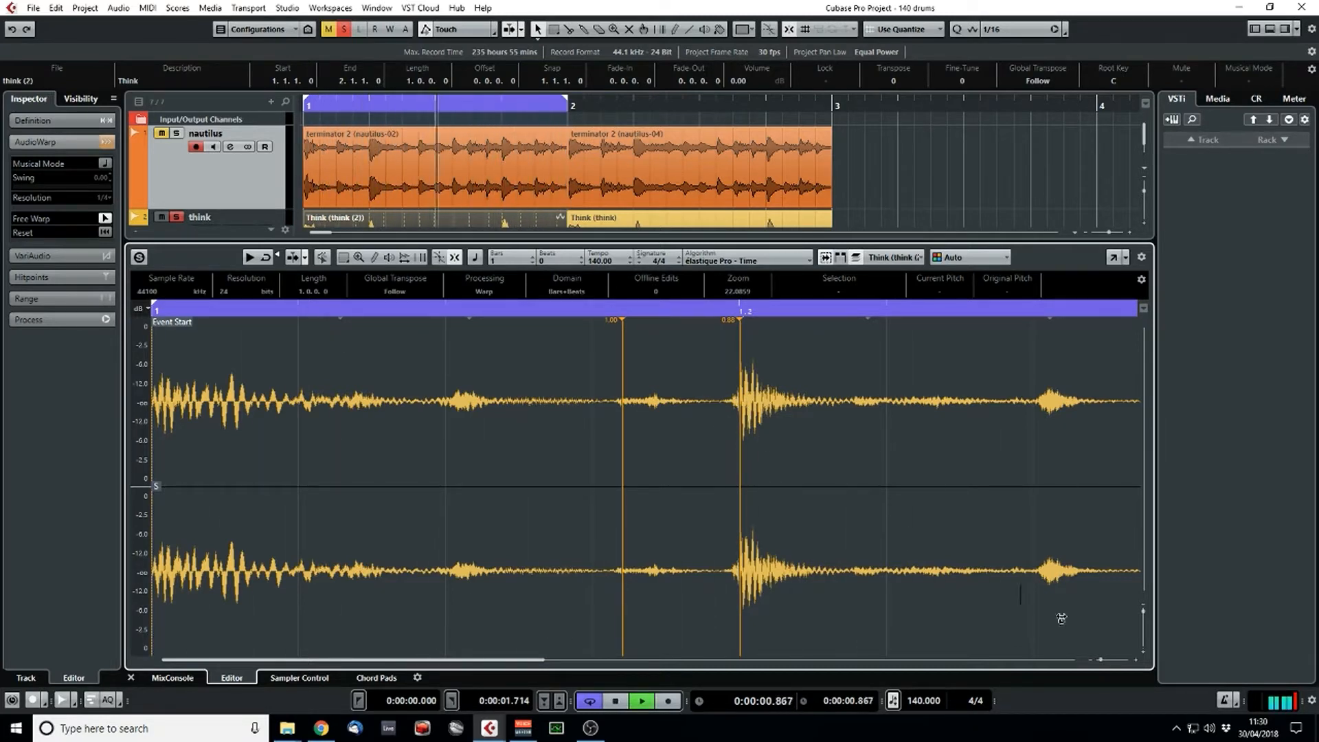
- Stop playback and warp the second think snare onto the 1.4 grid line
left_click_drag(1101, 659, 1098, 660)
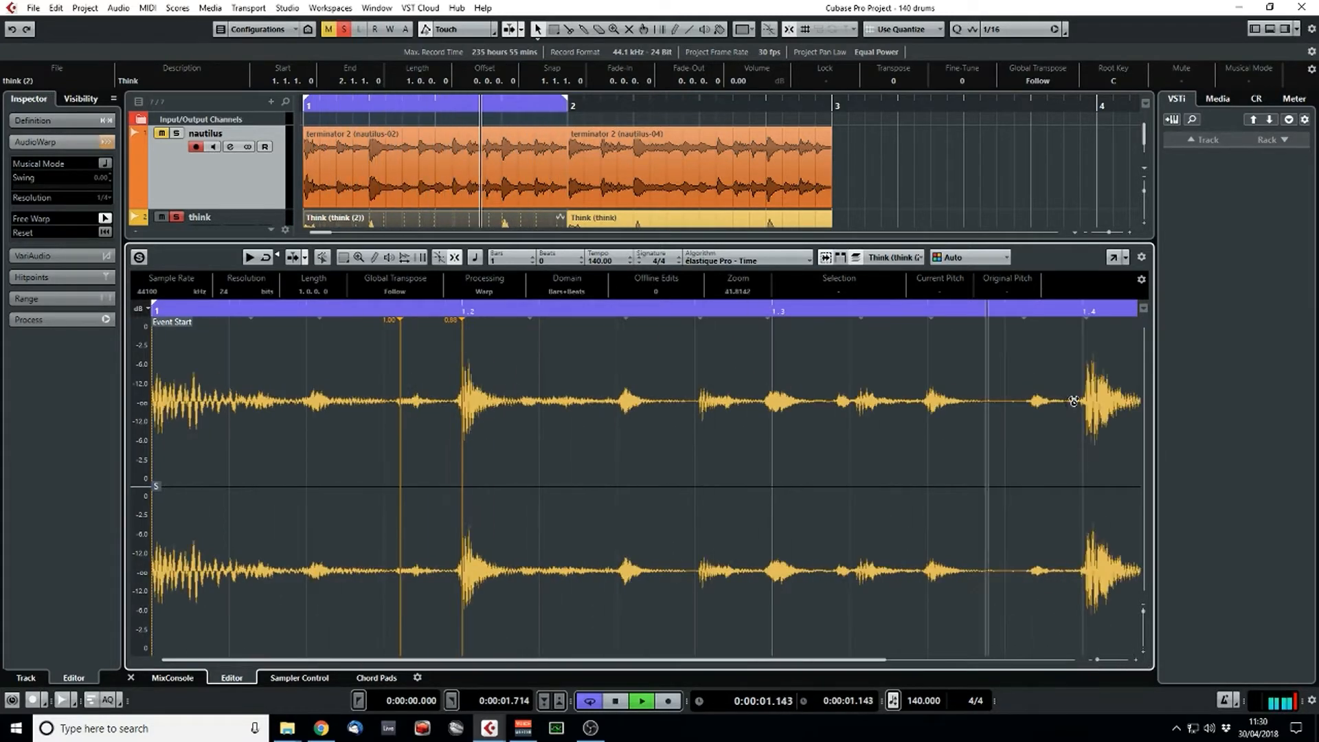
key("space")
left_click_drag(1087, 400, 1086, 400)
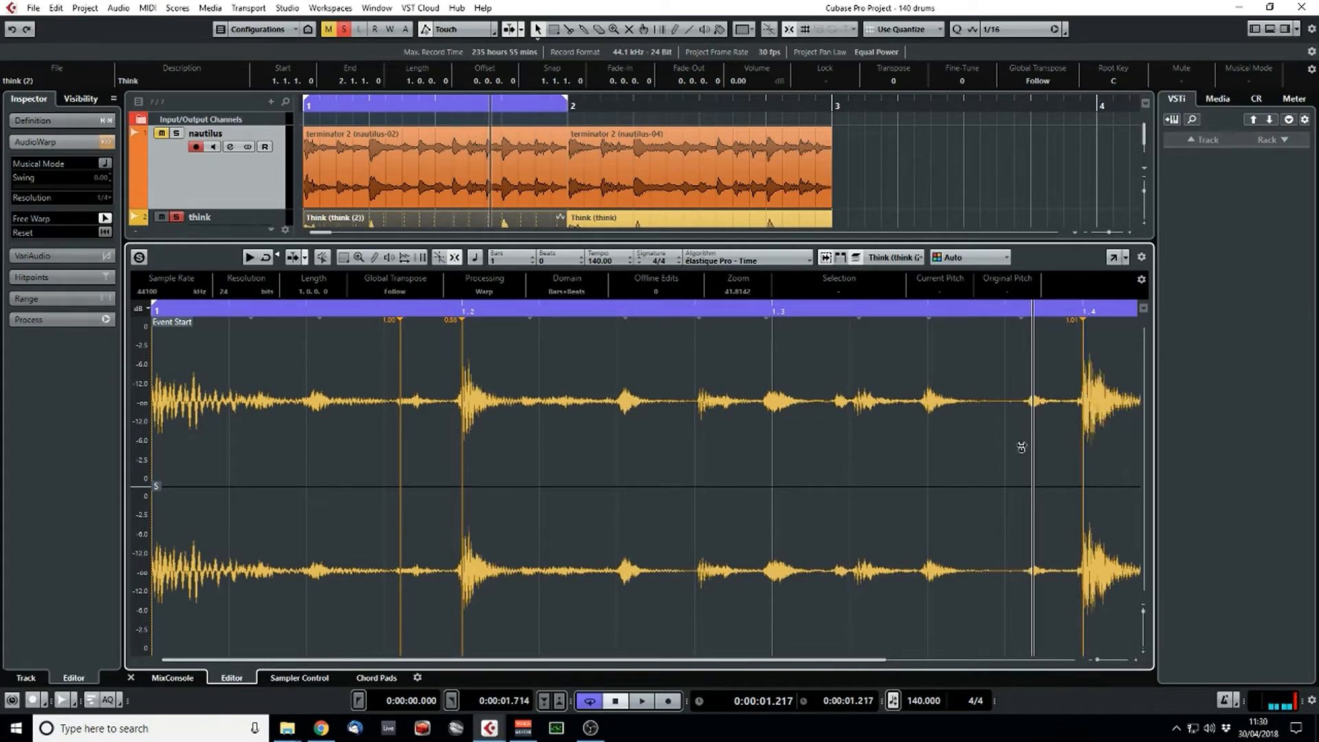
- Play the warped think bar, close the sample editor, and bounce the clip in place of the original event
key("space")
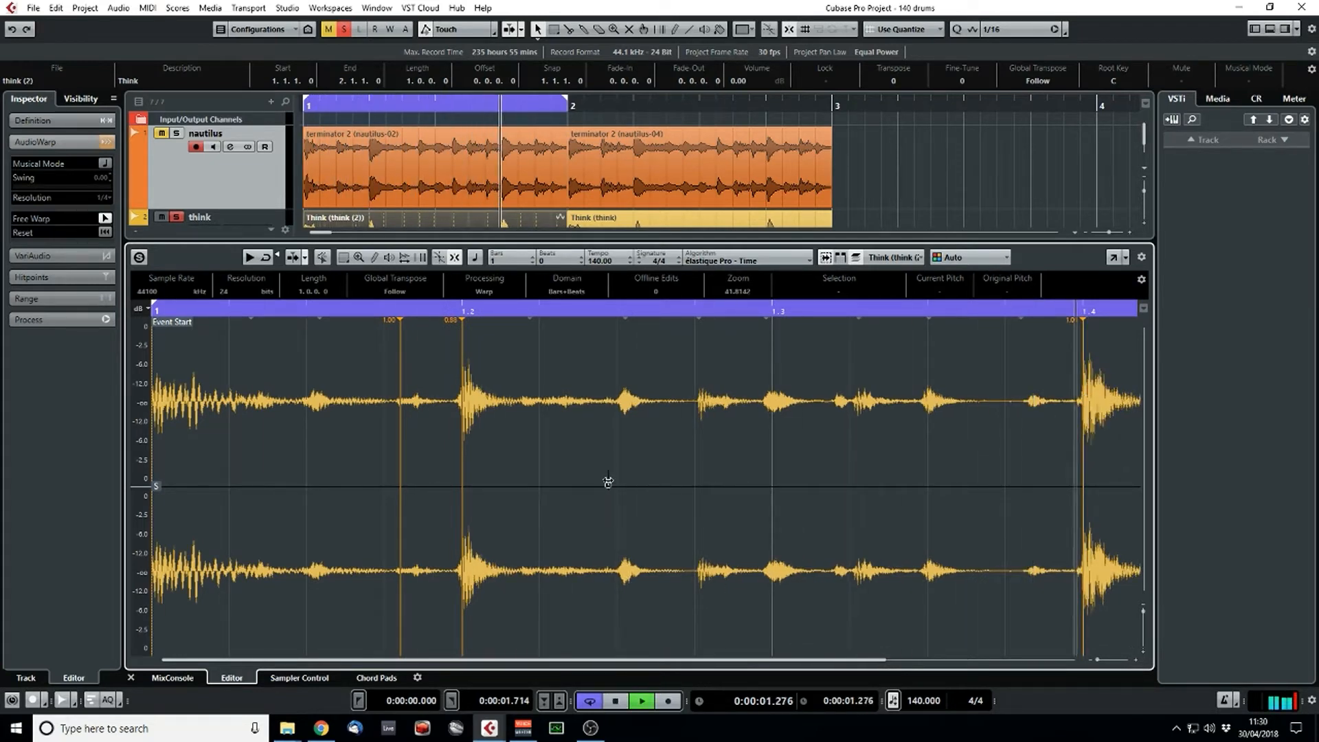
left_click(130, 678)
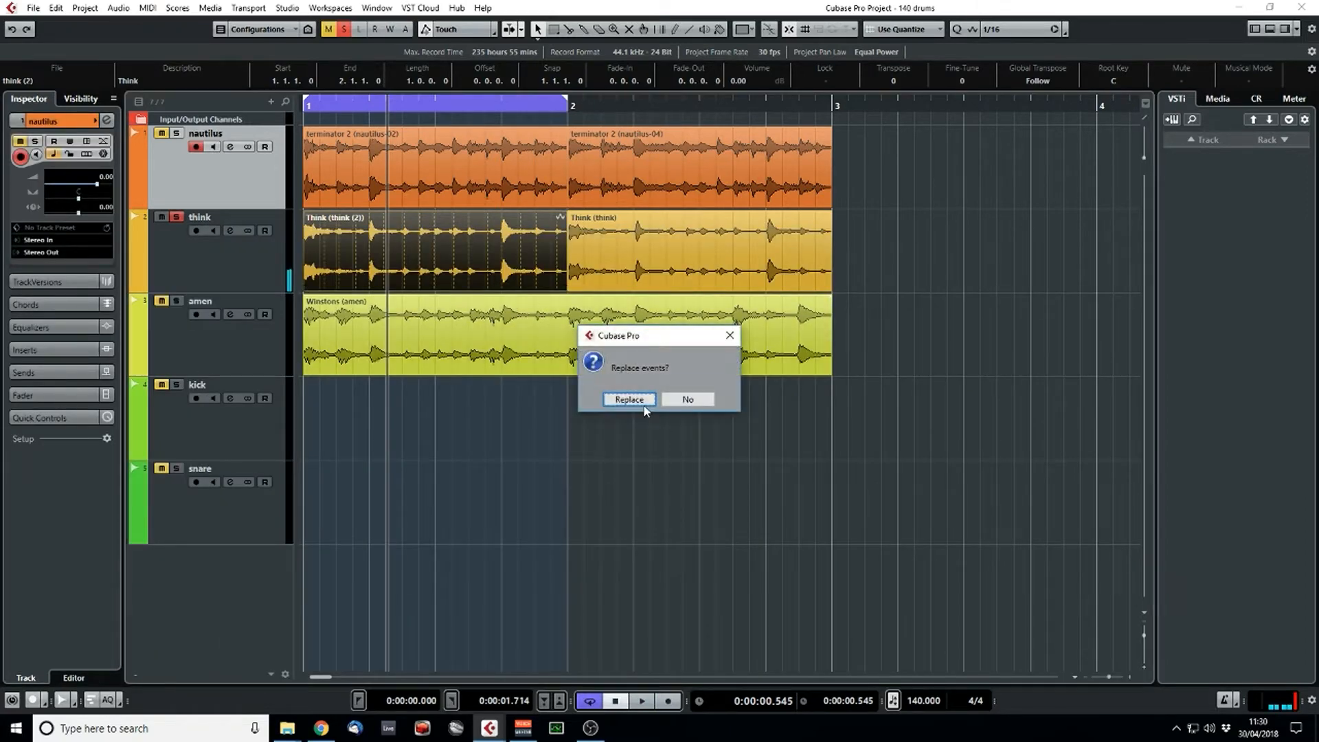
left_click(622, 394)
- Split the bounced think clip at 1.2 and delete its first beat
left_click(370, 267, "alt")
left_click(343, 266)
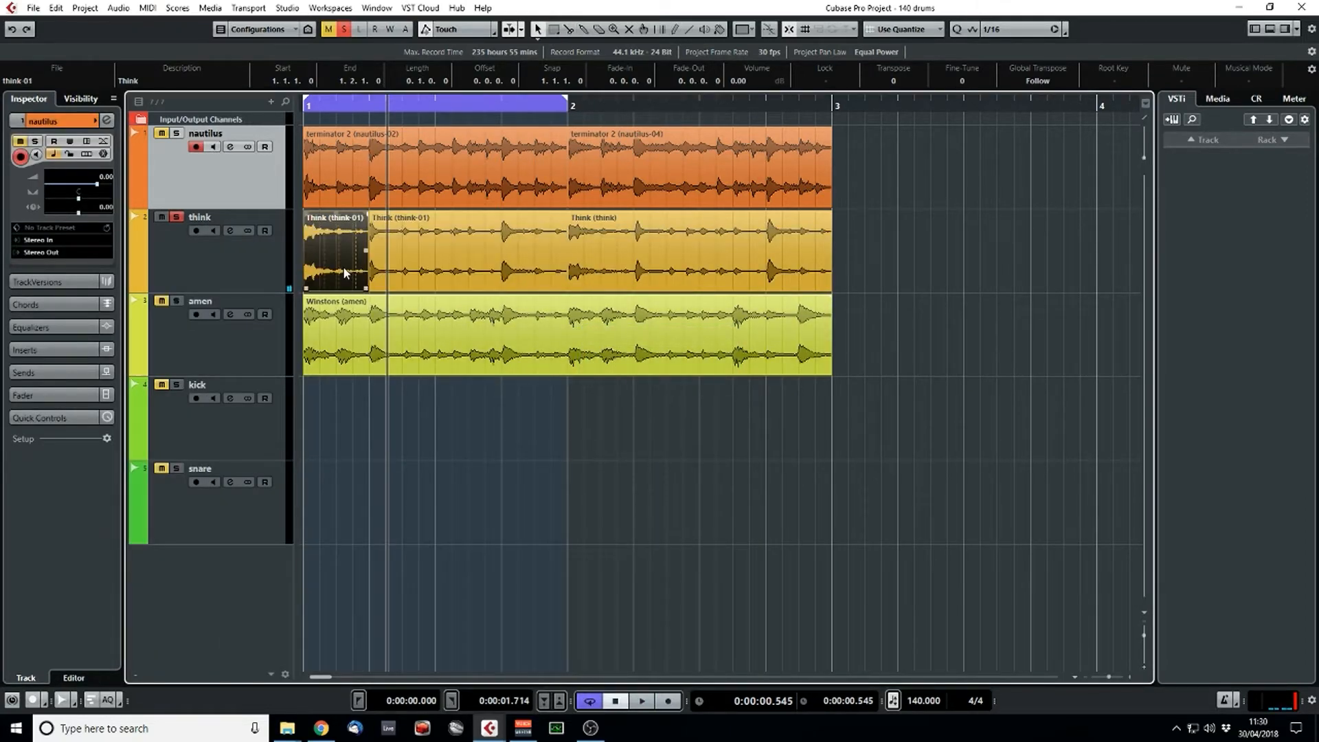
key("Delete")
- Split the remaining bar 1 think clip at 1.3 and 1.4, and play the bar with the beat 3 slice copied to its start
left_click(438, 275, "alt")
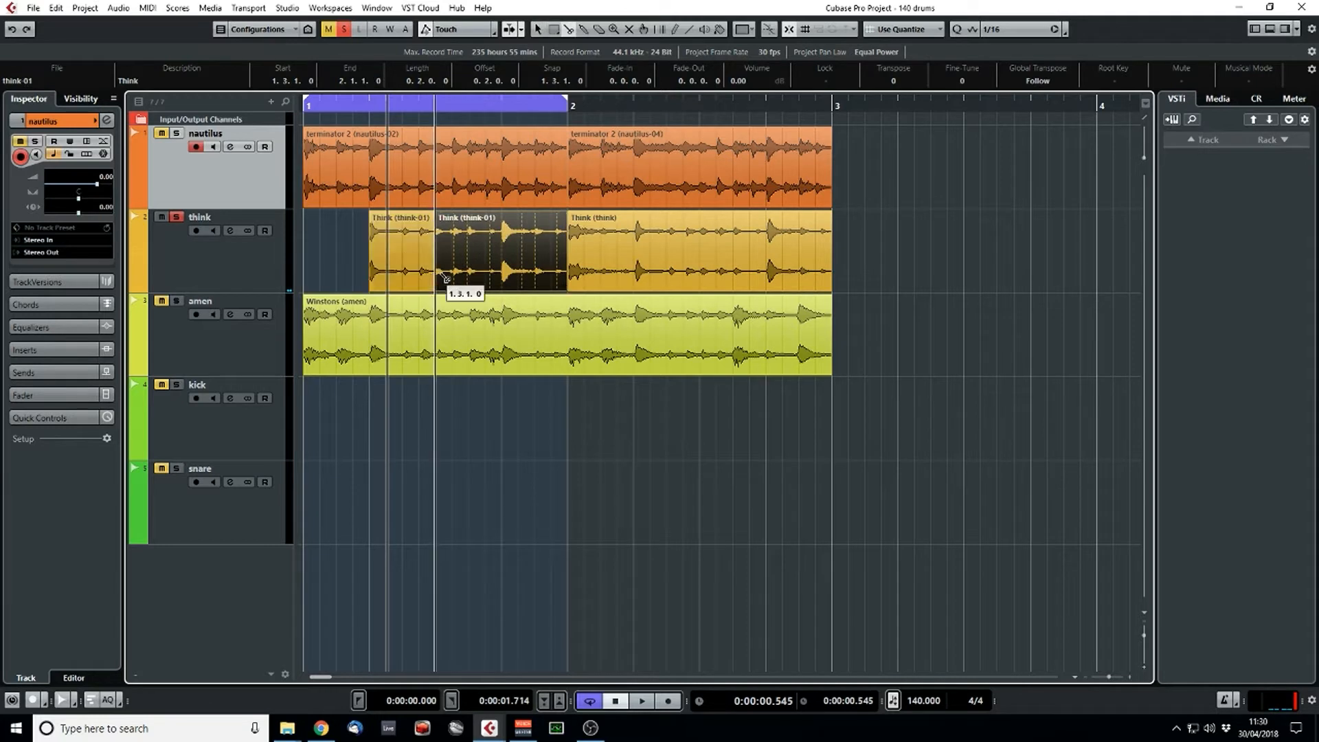
left_click(500, 272, "alt")
left_click_drag(497, 270, 364, 270)
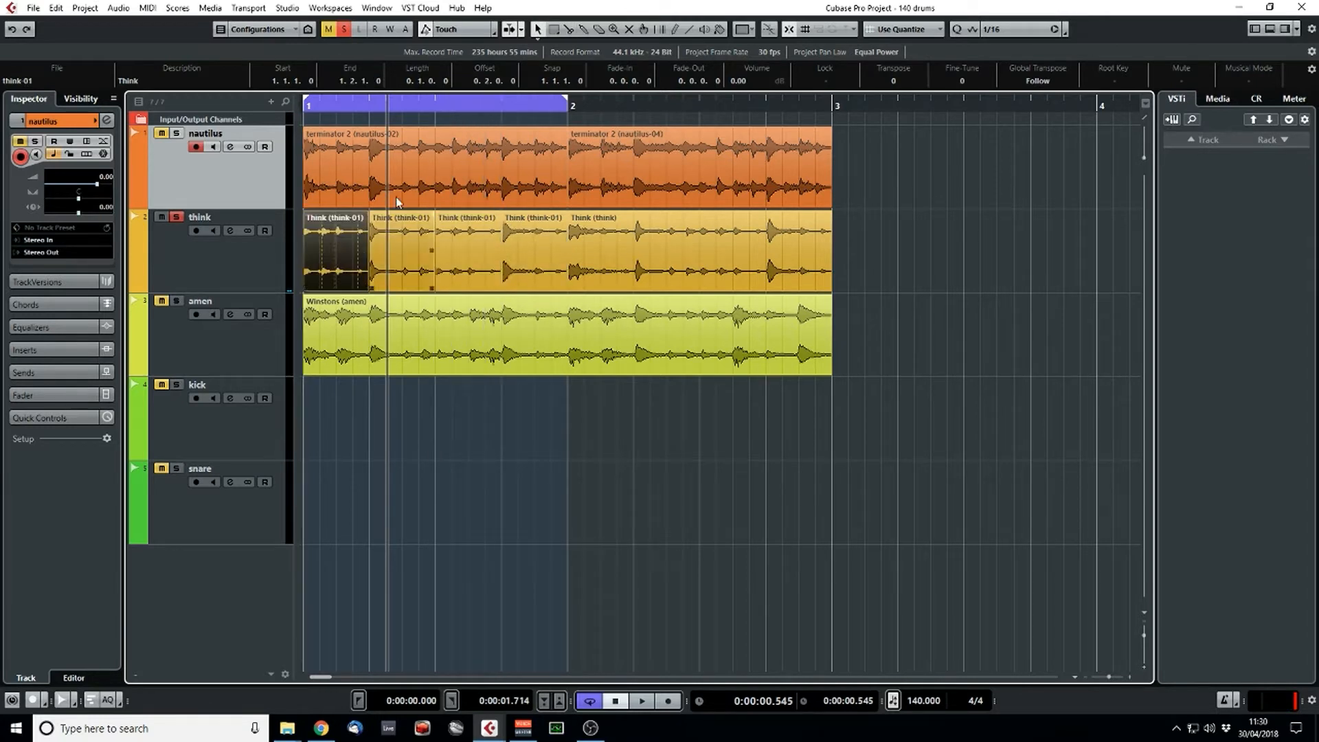
key("space")
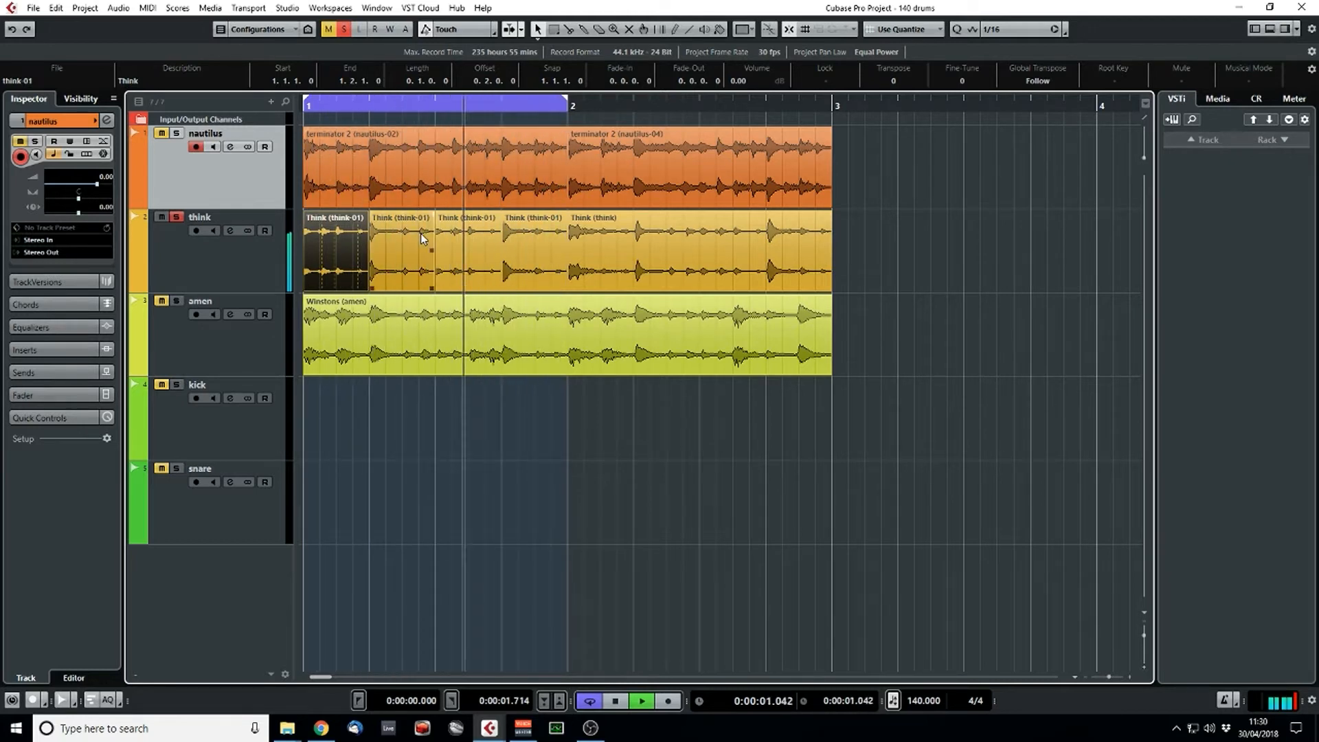
key("space")
- Bounce the four think slices in bar 1 into one clip, replacing the original events
left_click(539, 277)
left_click(464, 274, "shift")
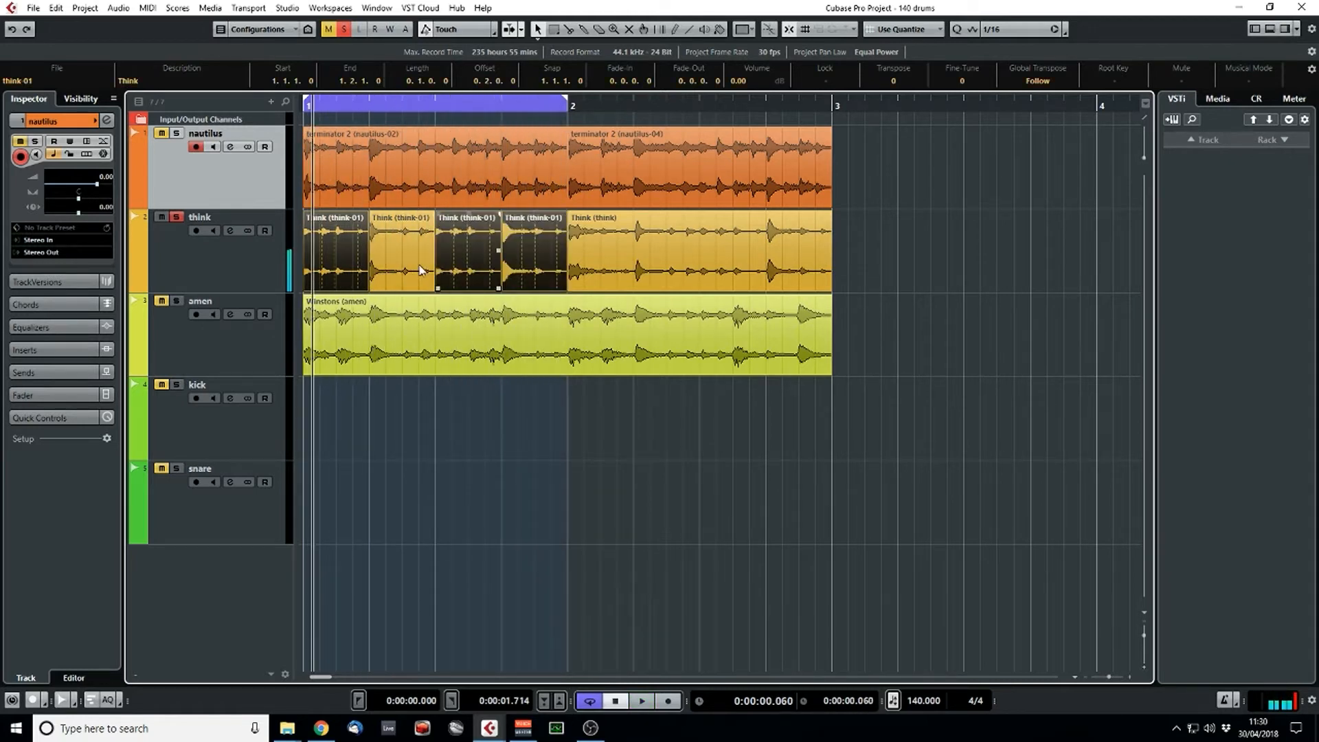
key("ctrl+b")
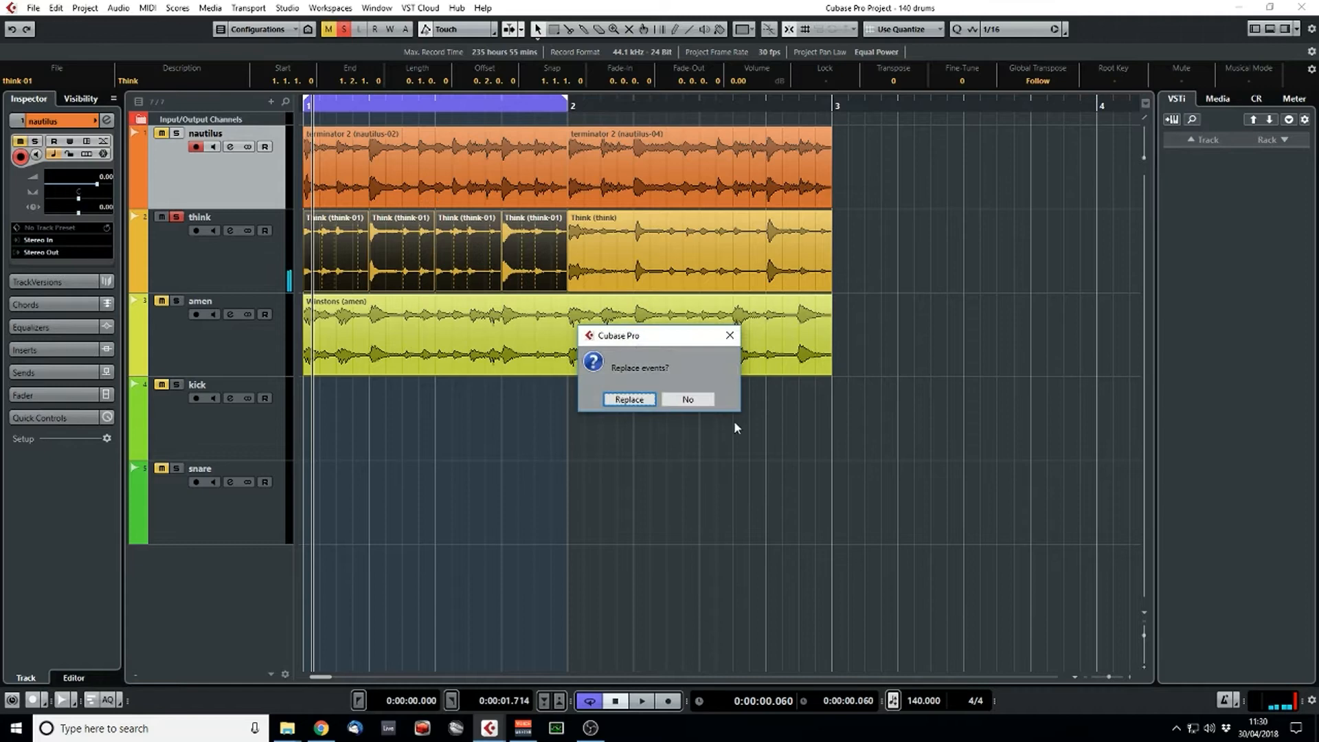
left_click(629, 399)
- Open the bounced think bar in the sample editor and warp its first-beat hits onto 1.1.2, 1.1.3 and 1.1.4 and the snare onto 1.2
double_click(431, 270)
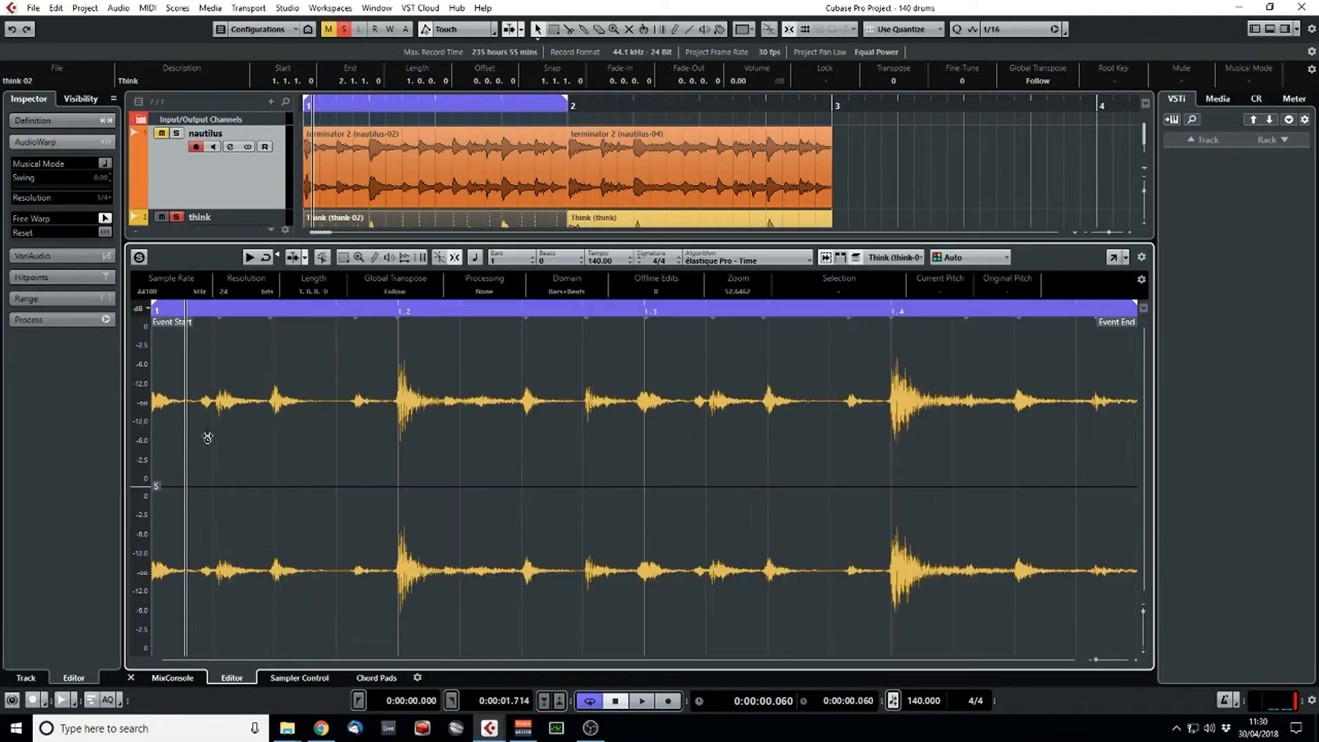
left_click_drag(208, 309, 133, 336)
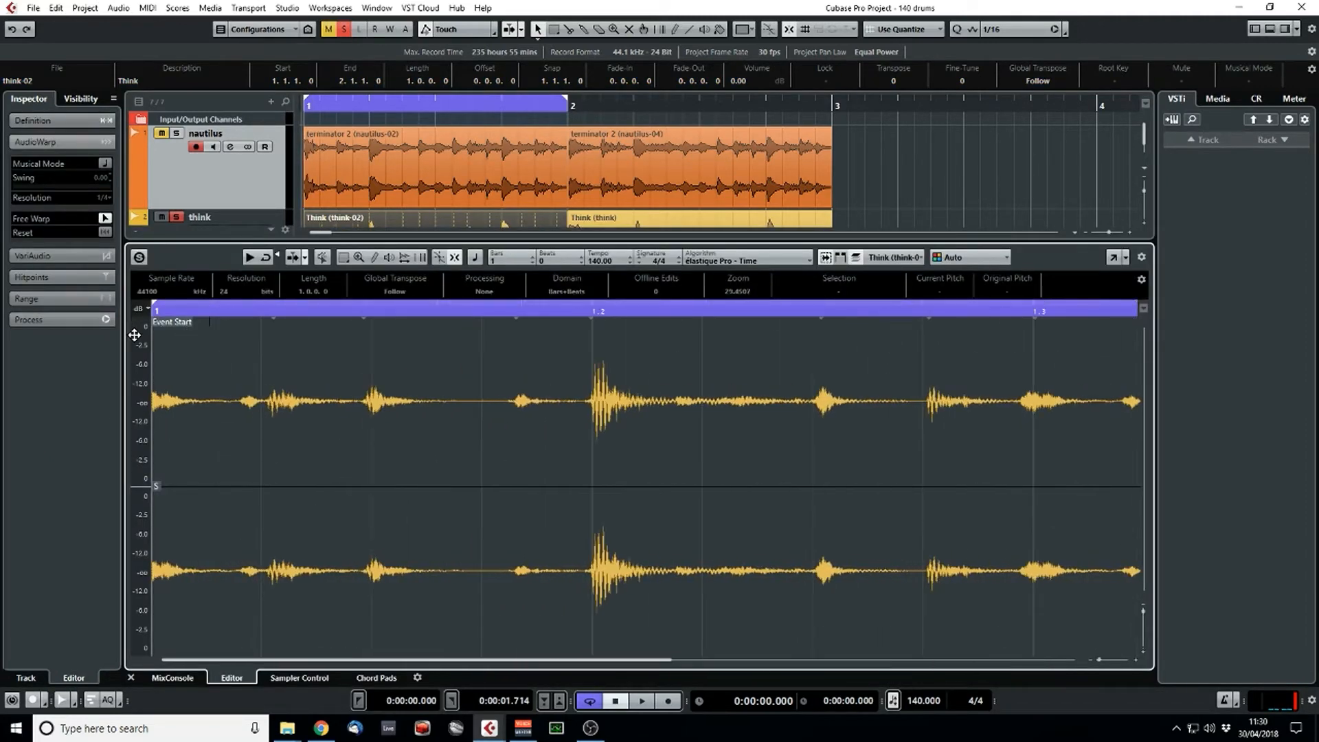
left_click_drag(264, 415, 261, 415)
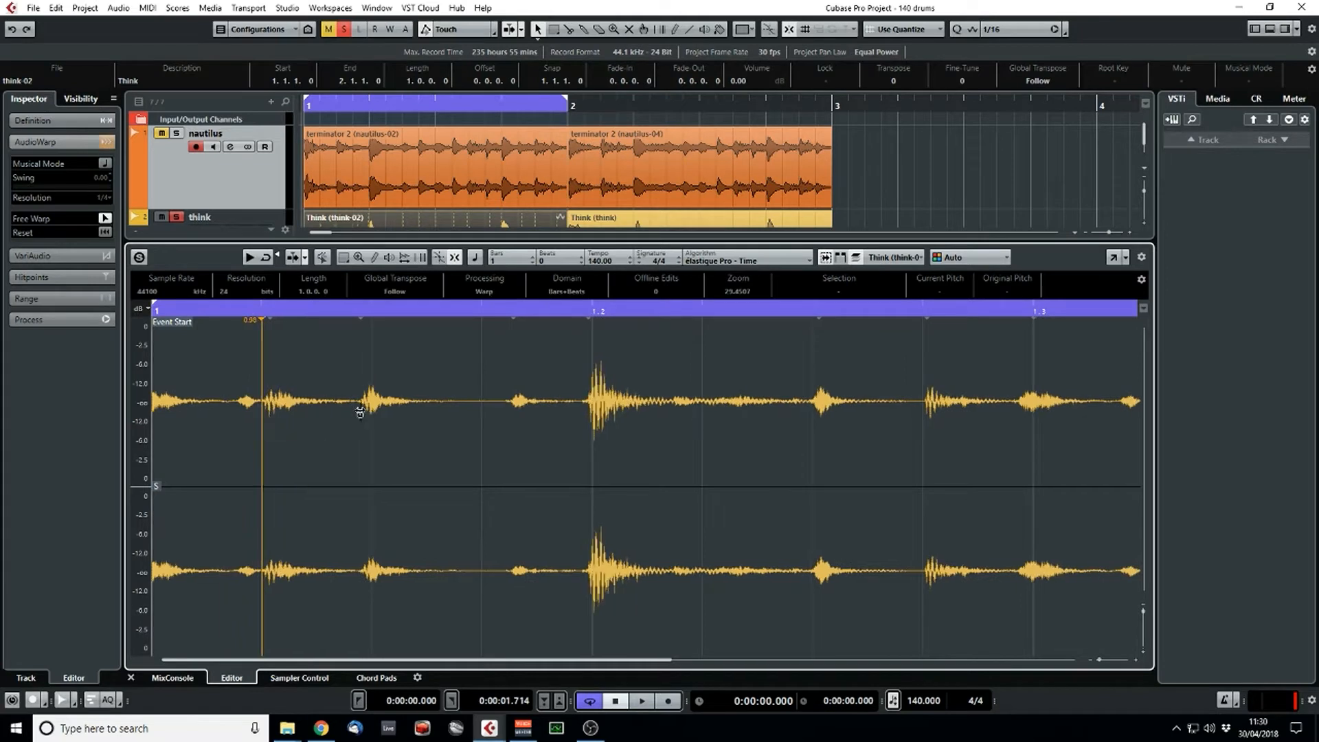
left_click_drag(363, 411, 367, 411)
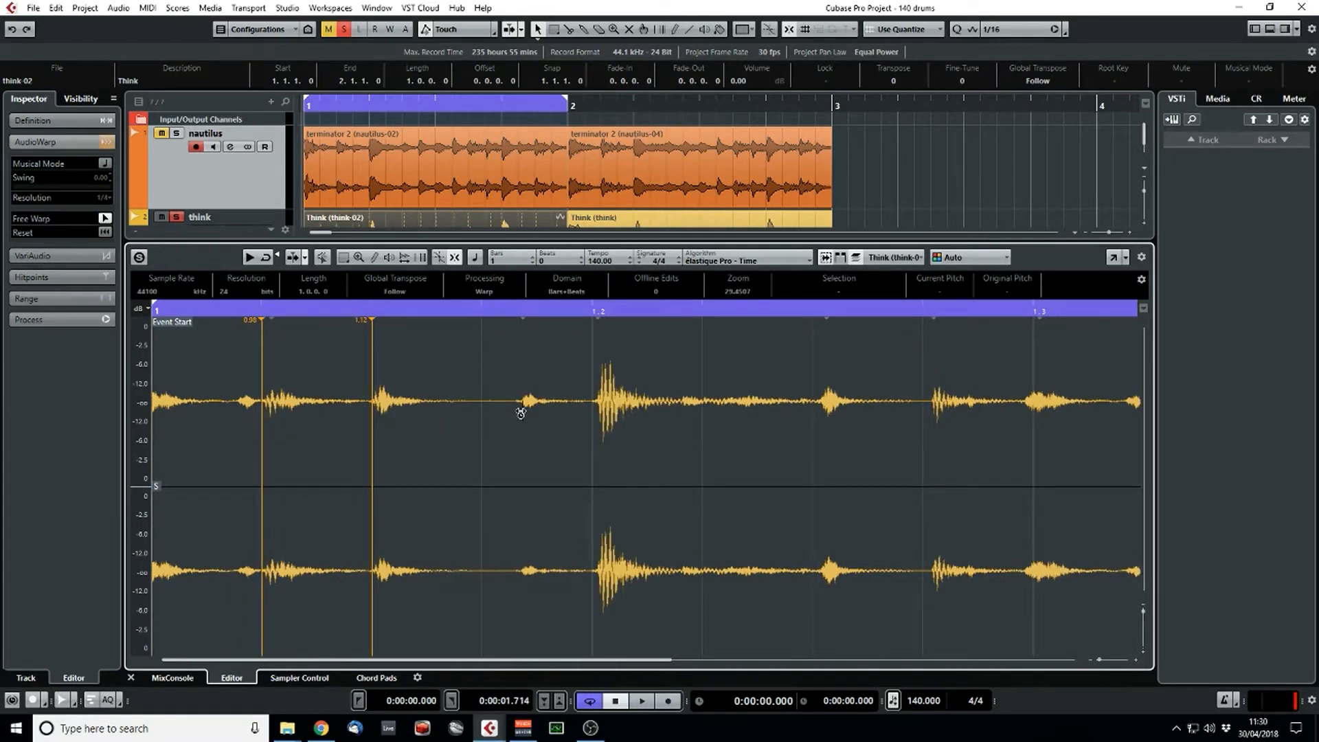
left_click_drag(521, 413, 484, 421)
left_click_drag(563, 411, 590, 407)
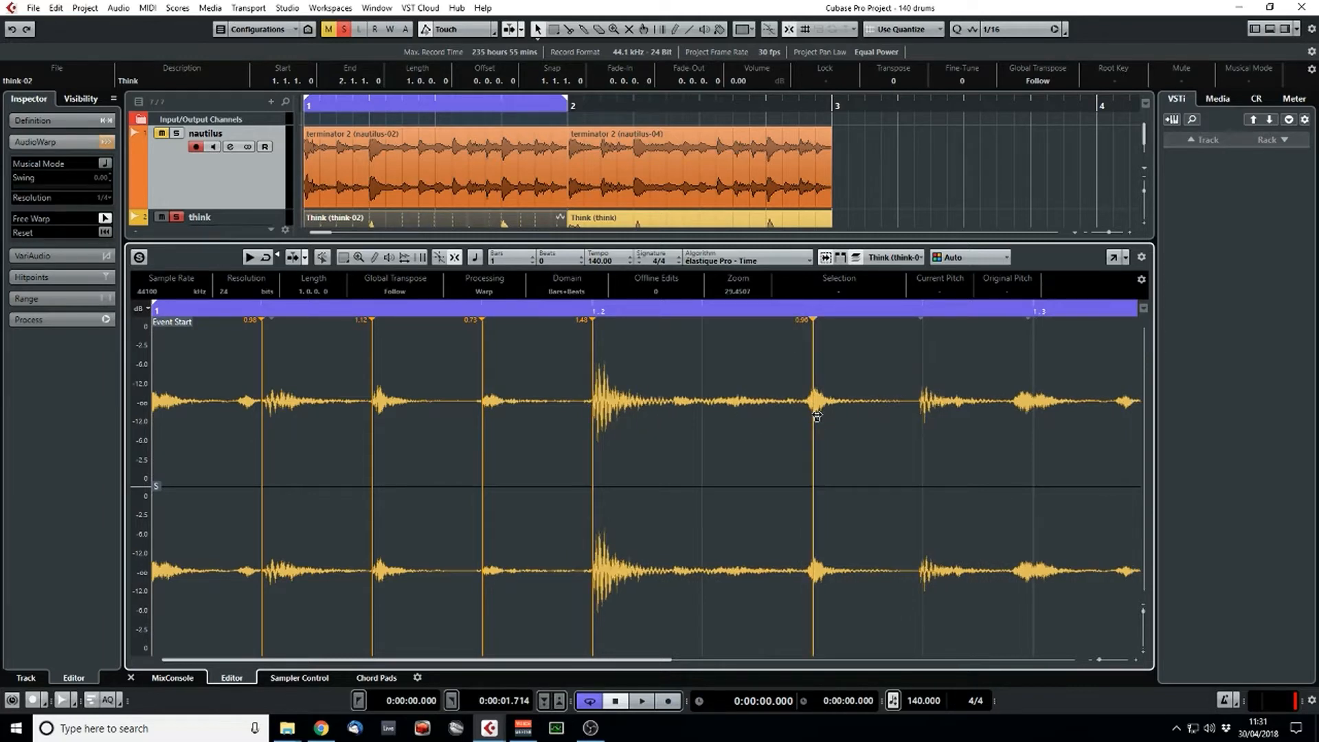
- Play the think bar and warp its following hits onto the 1.2.3, 1.2.4 and 1.3 grid lines
key("space")
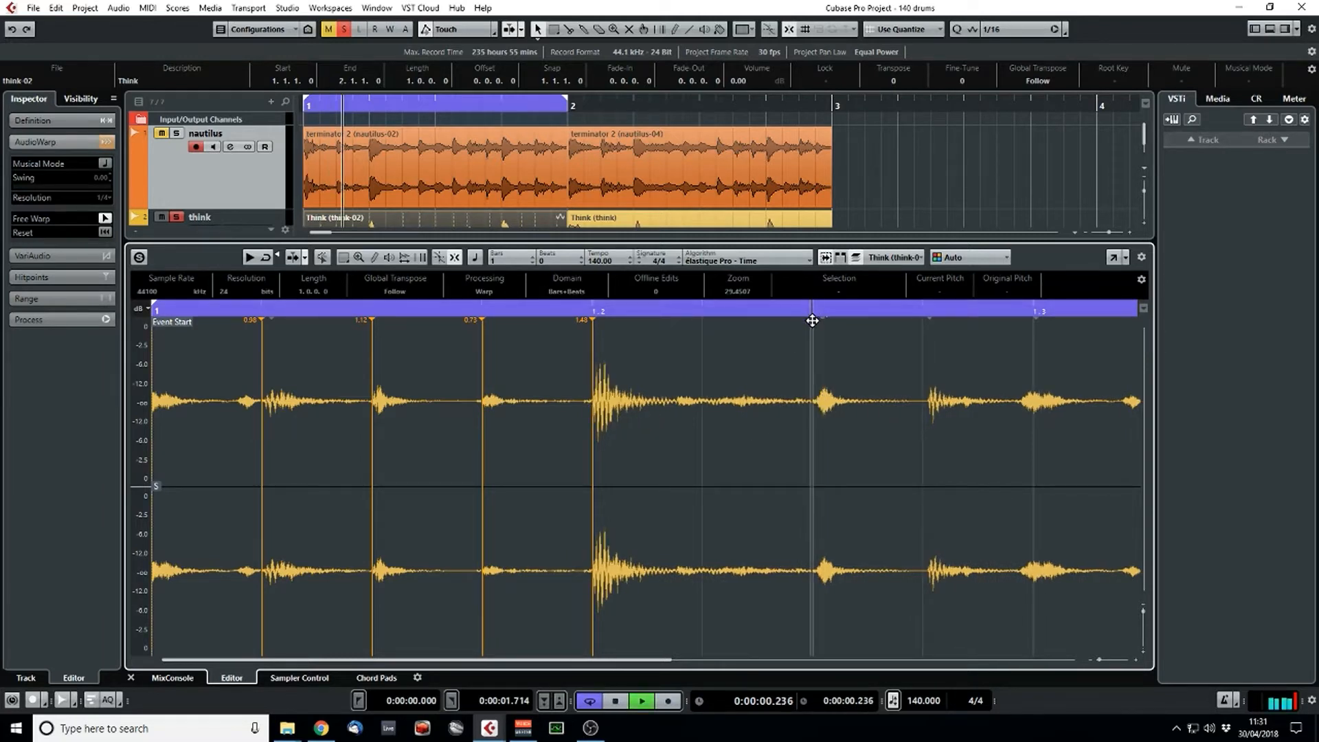
left_click_drag(812, 313, 815, 421)
key("space")
left_click_drag(1108, 661, 1105, 661)
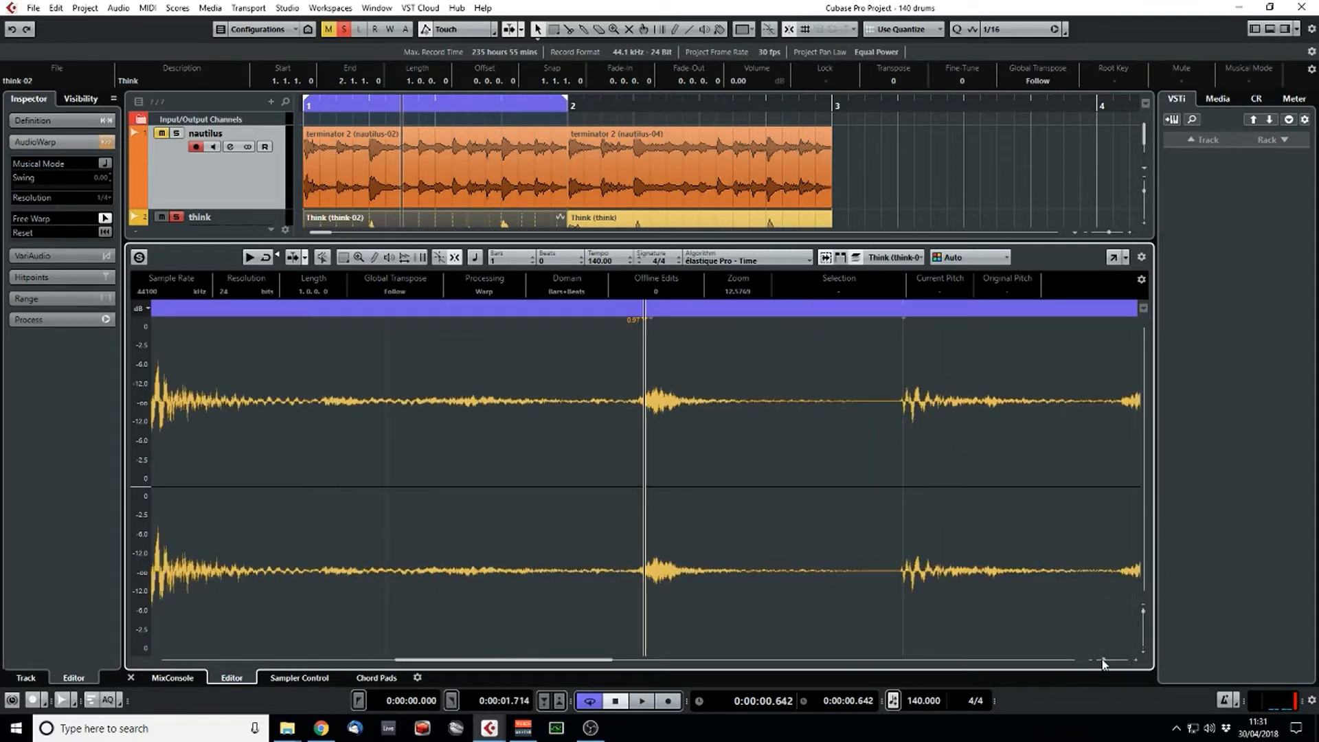
left_click_drag(1103, 662, 1102, 662)
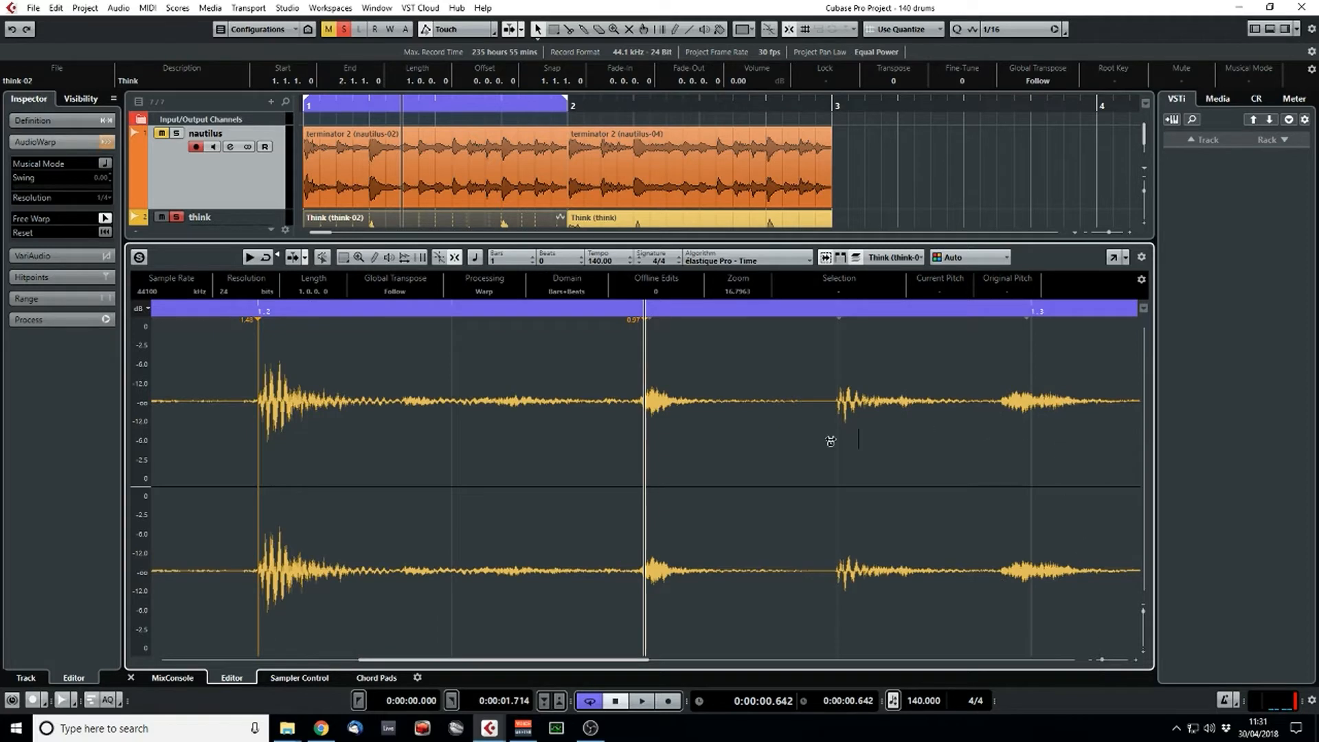
left_click_drag(999, 414, 1029, 414)
- Warp the beat 3 think hits onto 1.3.2, 1.3.3 and 1.3.4, and the second snare onto 1.4
left_click_drag(595, 661, 724, 661)
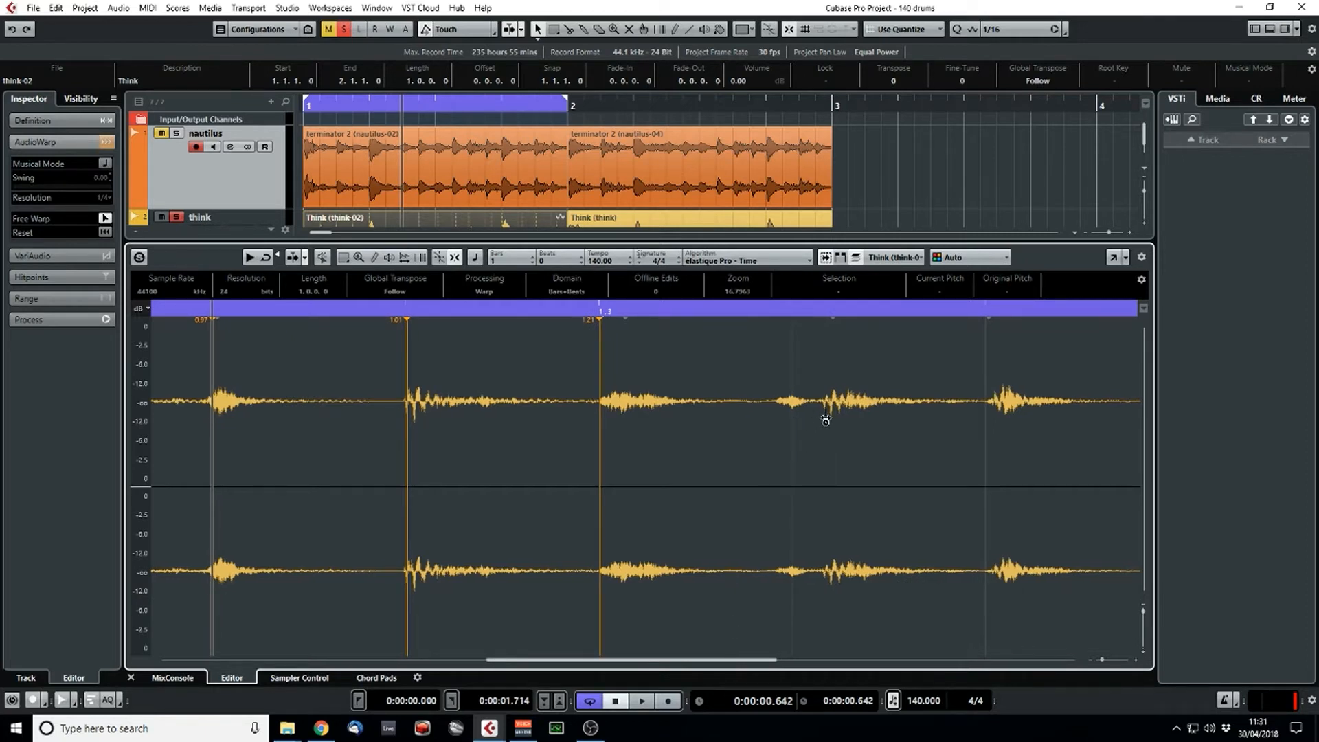
left_click_drag(825, 420, 794, 424)
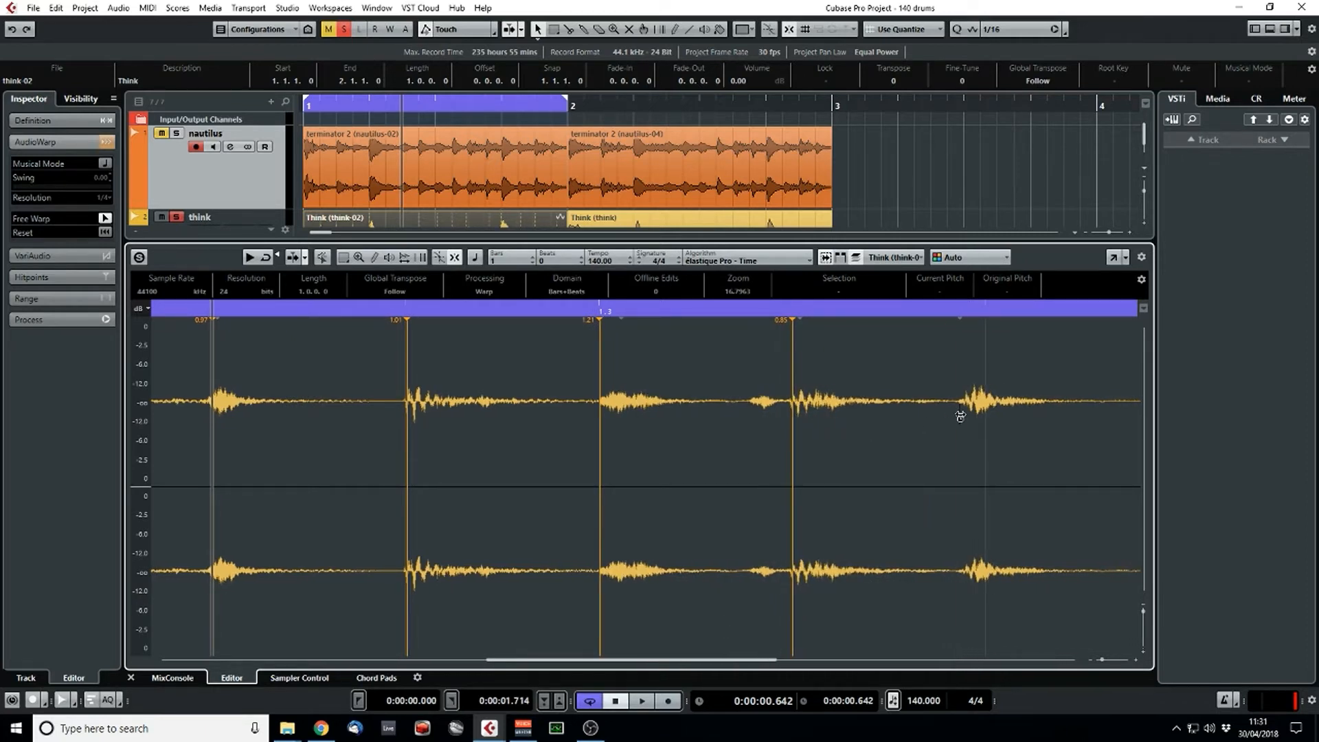
left_click_drag(960, 417, 986, 439)
left_click_drag(751, 665, 888, 659)
left_click(915, 426)
left_click_drag(914, 426, 909, 440)
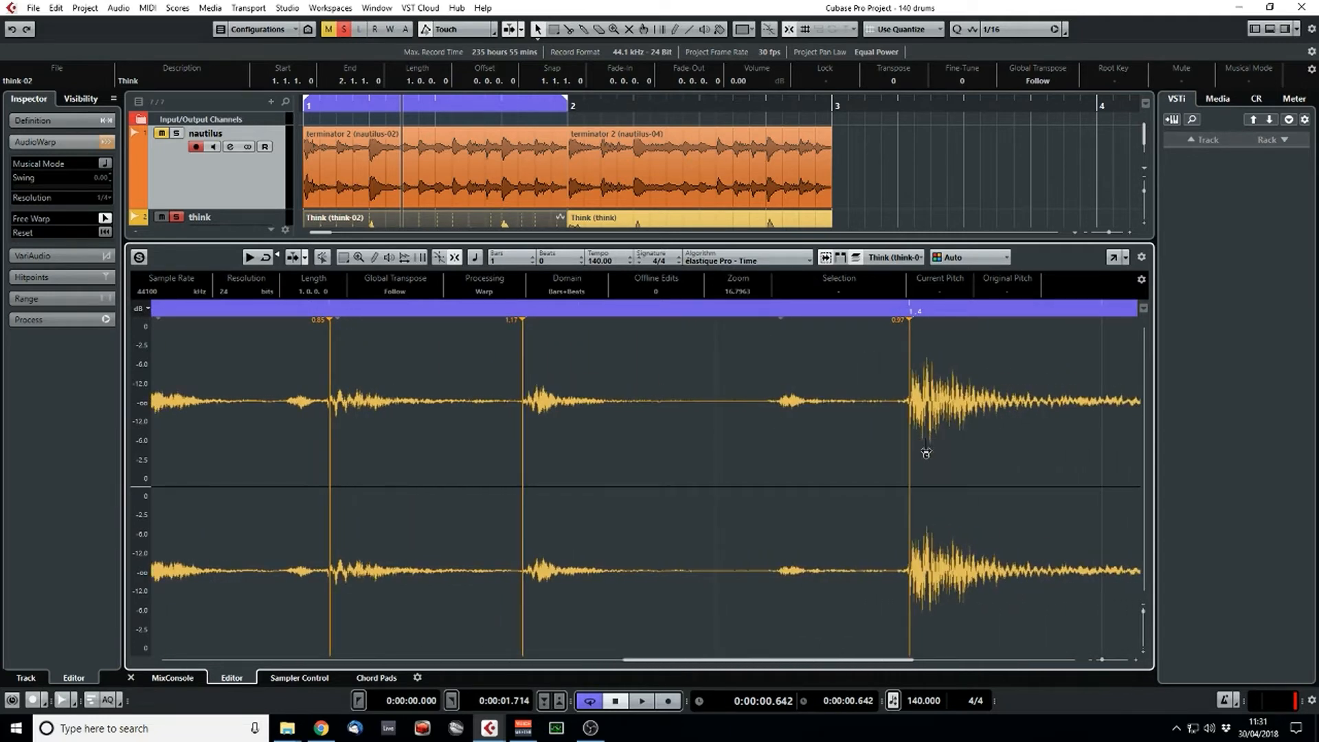
mouse_move(775, 424)
left_mouse_down()
mouse_move(702, 429)
mouse_move(716, 427)
left_mouse_up()
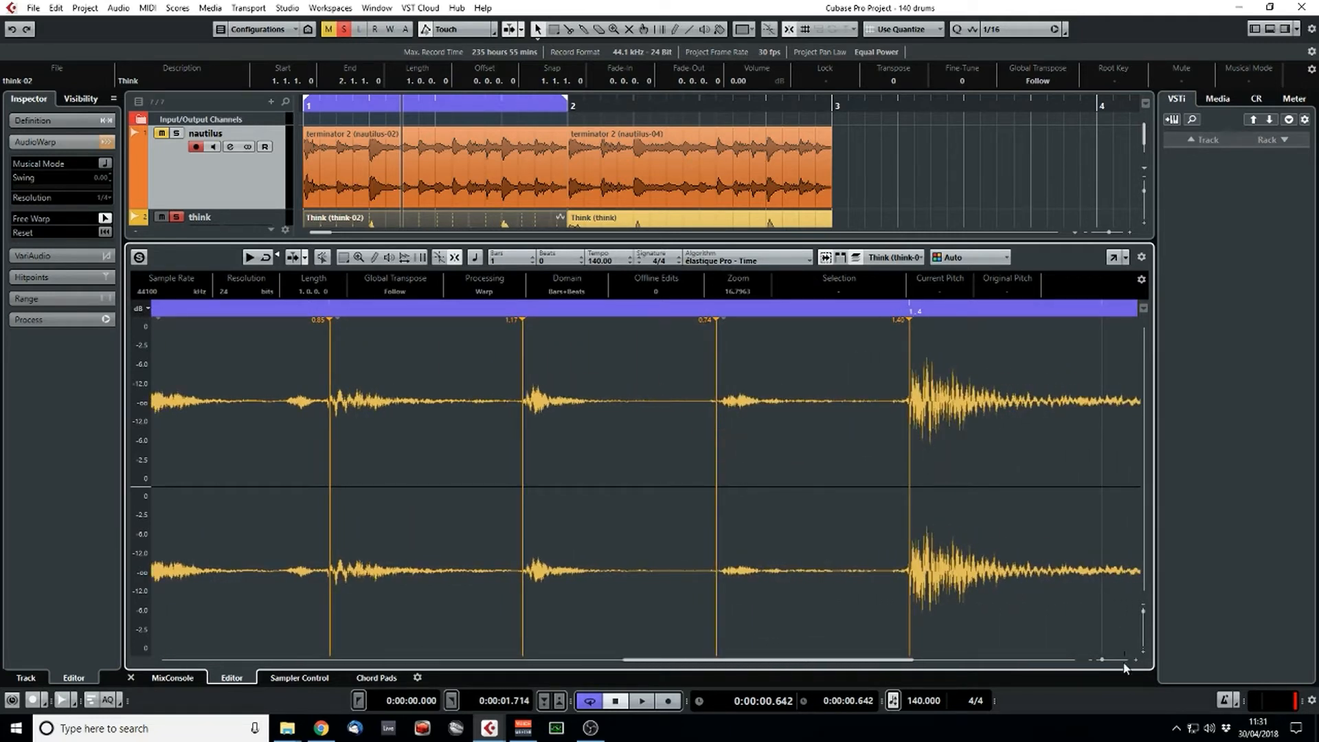
- Play the warped think bar and align its last two hits to the 1.4.3 and 1.4.4 grid lines
left_click_drag(1107, 662, 1099, 660)
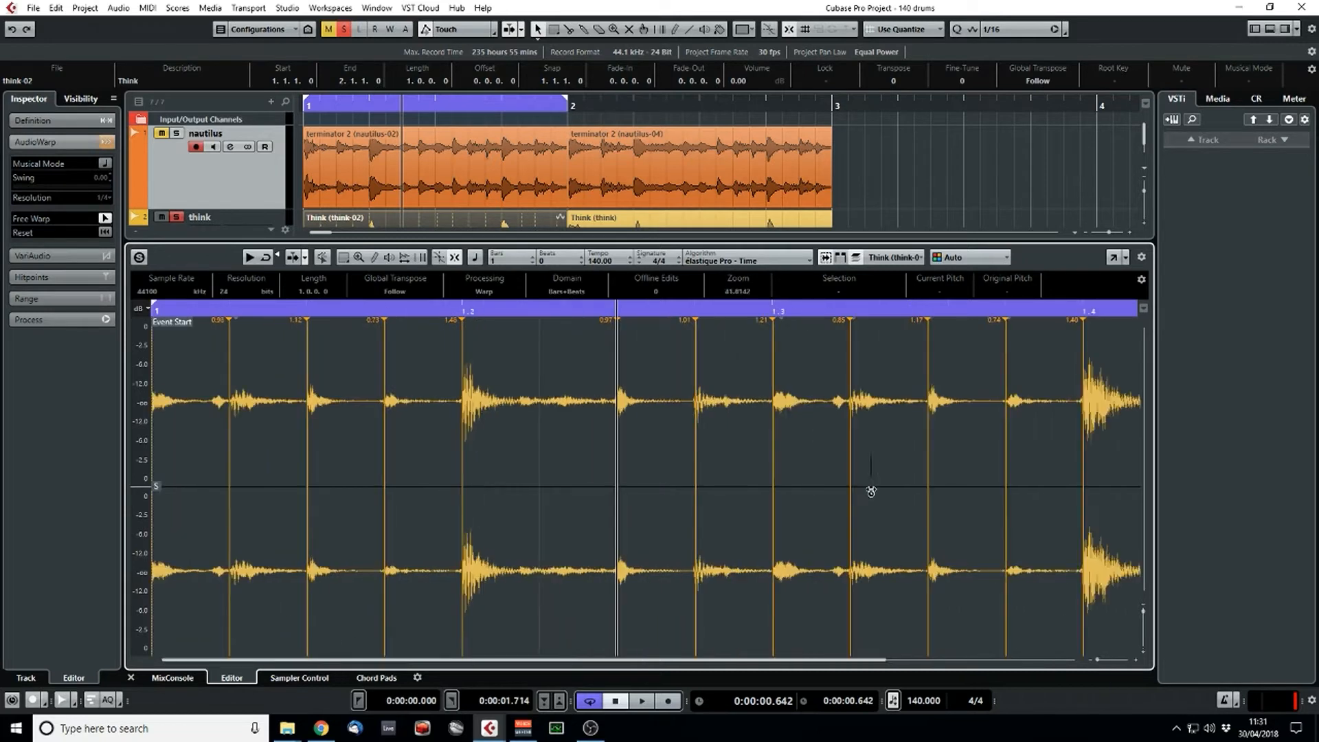
key("space")
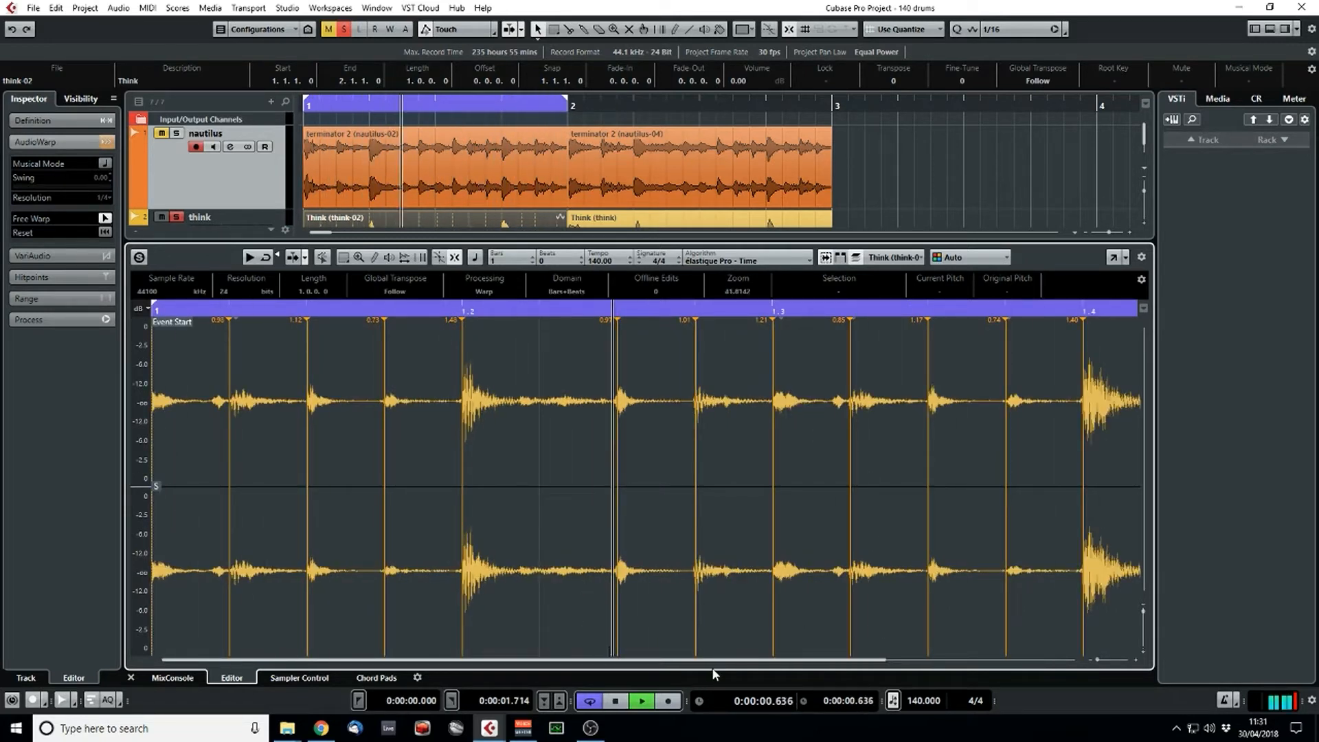
left_click_drag(827, 659, 1016, 658)
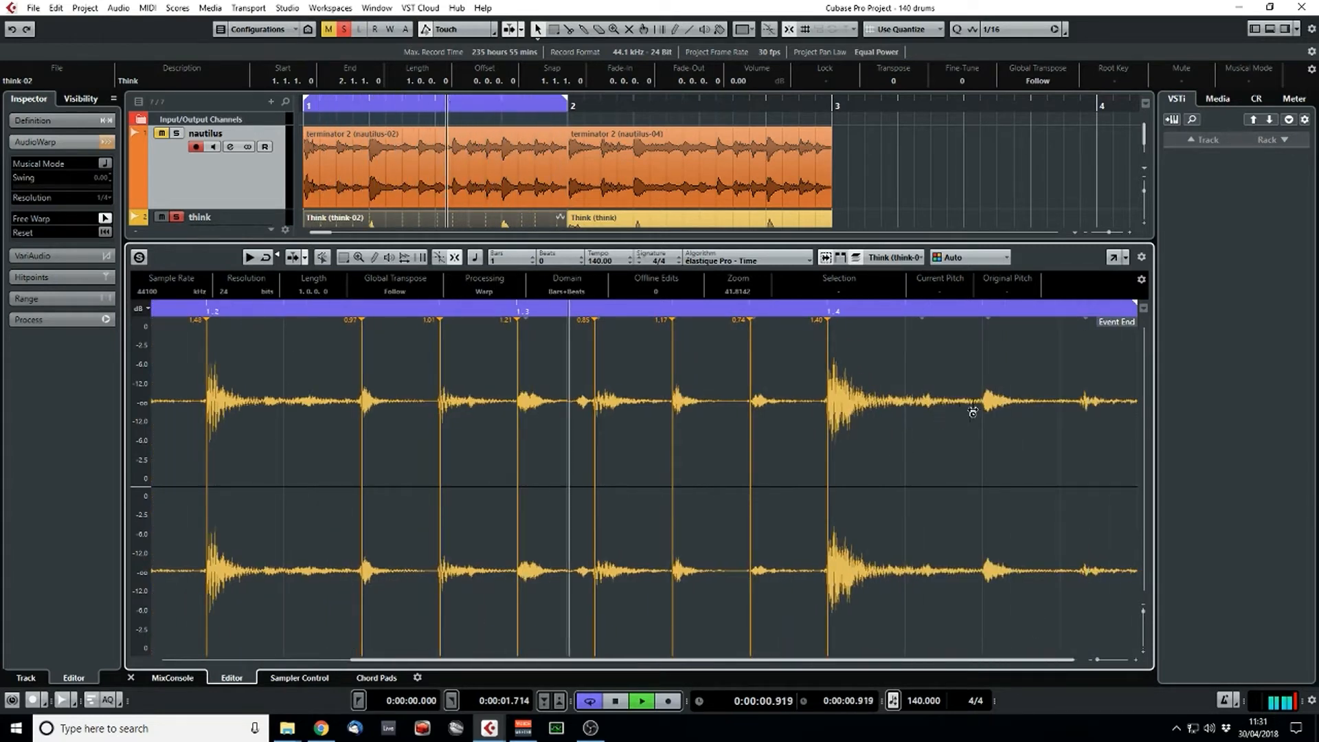
left_click(1072, 410)
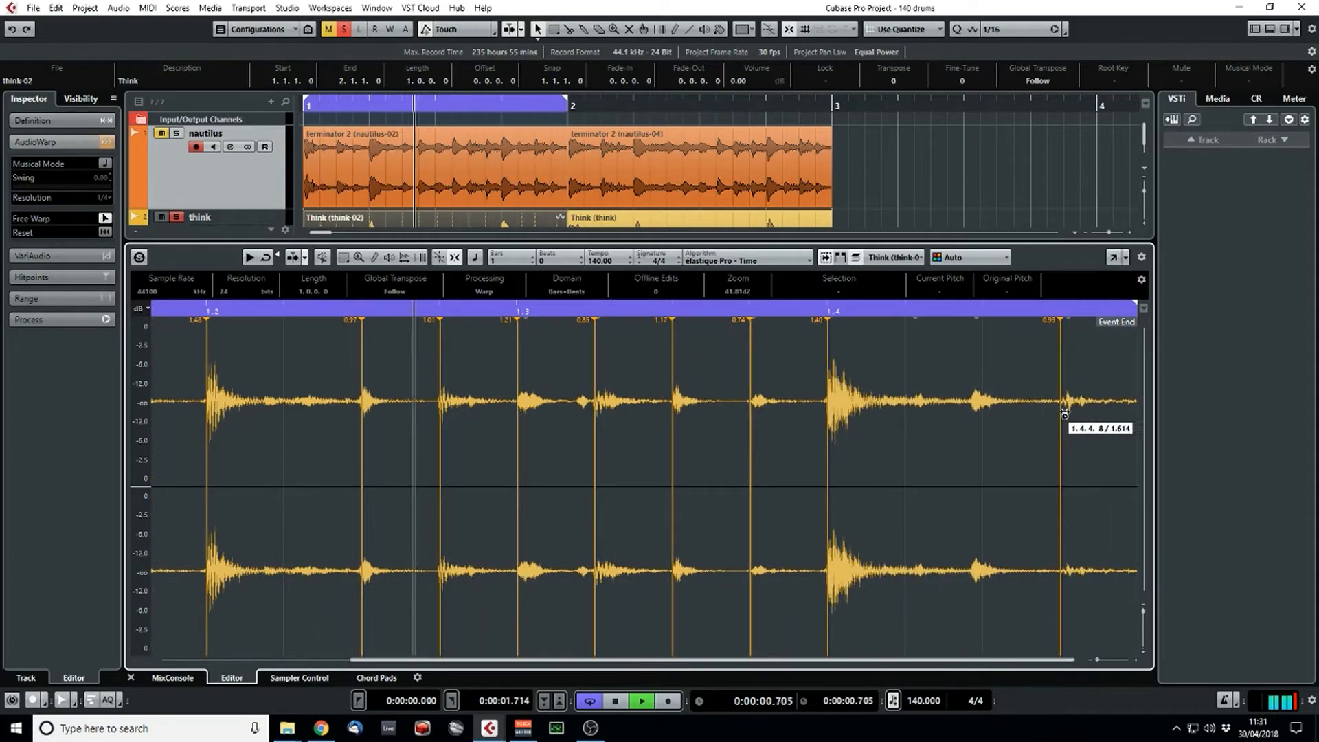
left_click(981, 407)
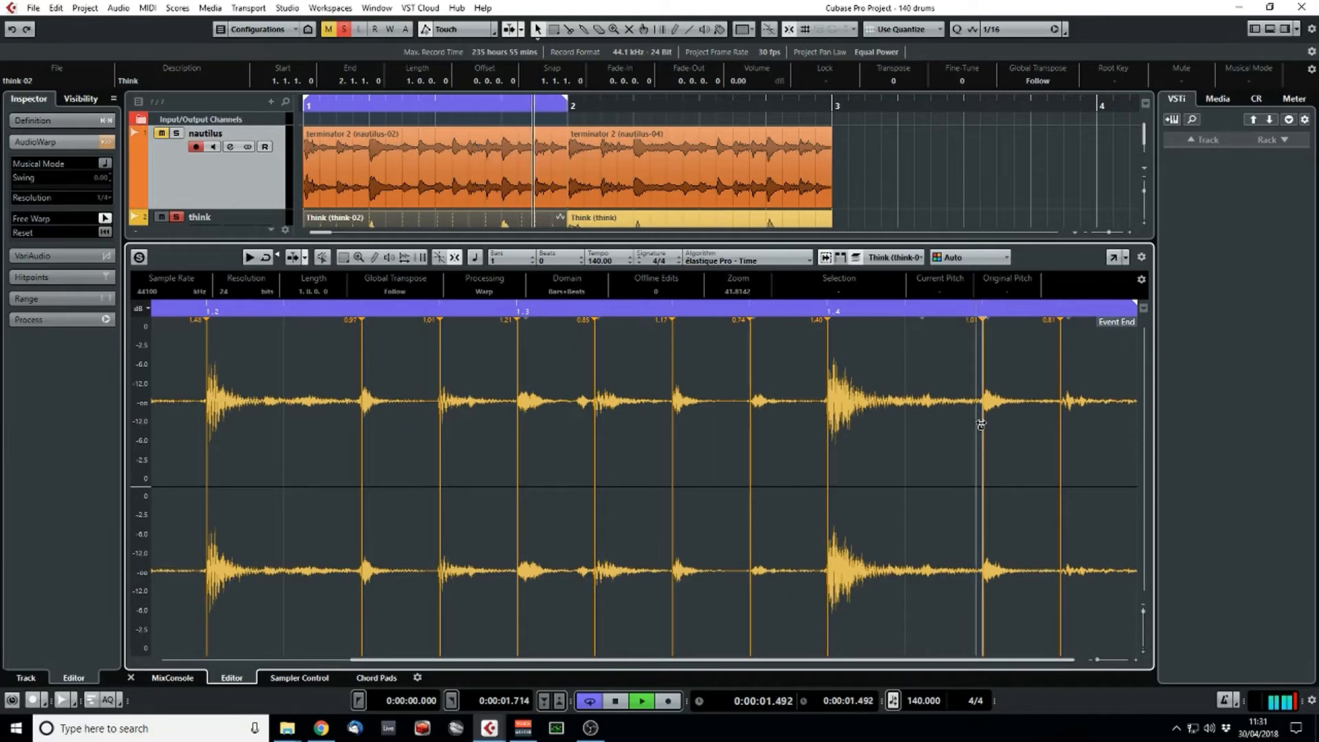
- Close the sample editor, trim the think clip's end to 1.4.3, and add a fade-out of about 45 ticks
left_click(130, 678)
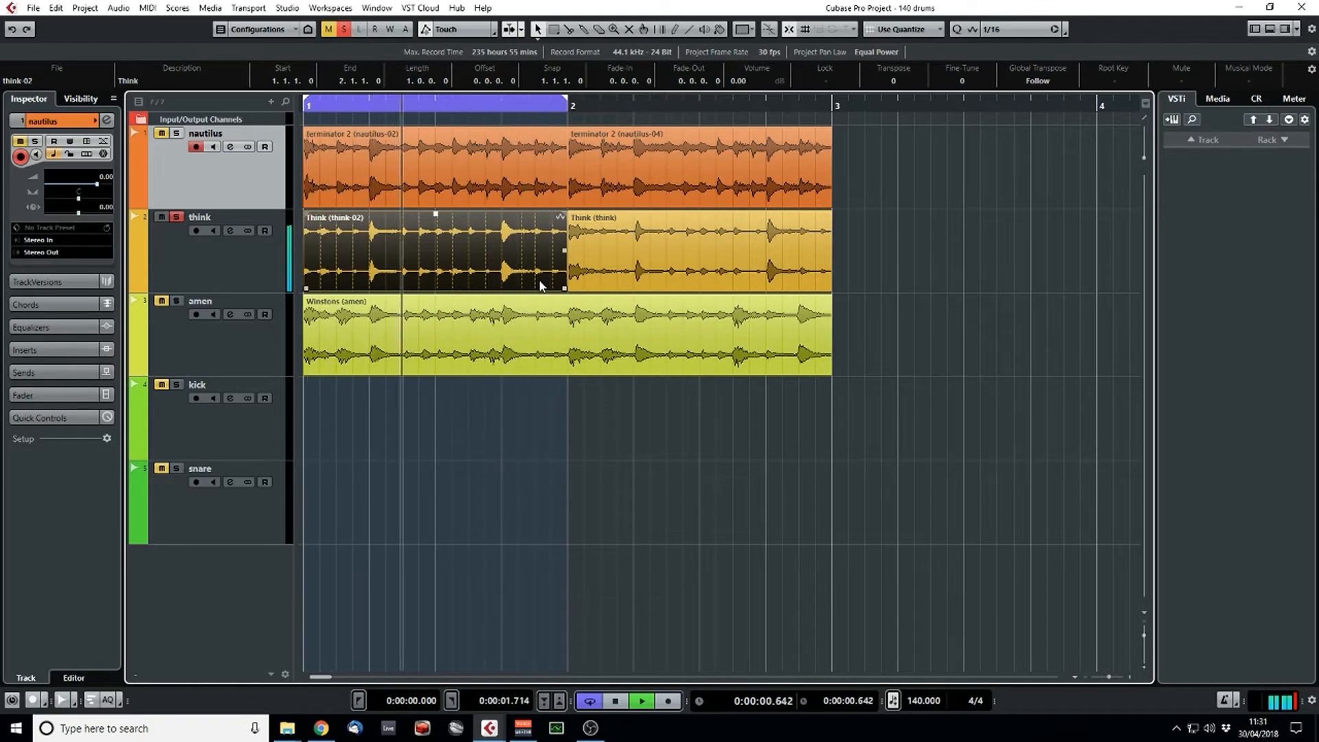
left_click_drag(561, 287, 534, 288)
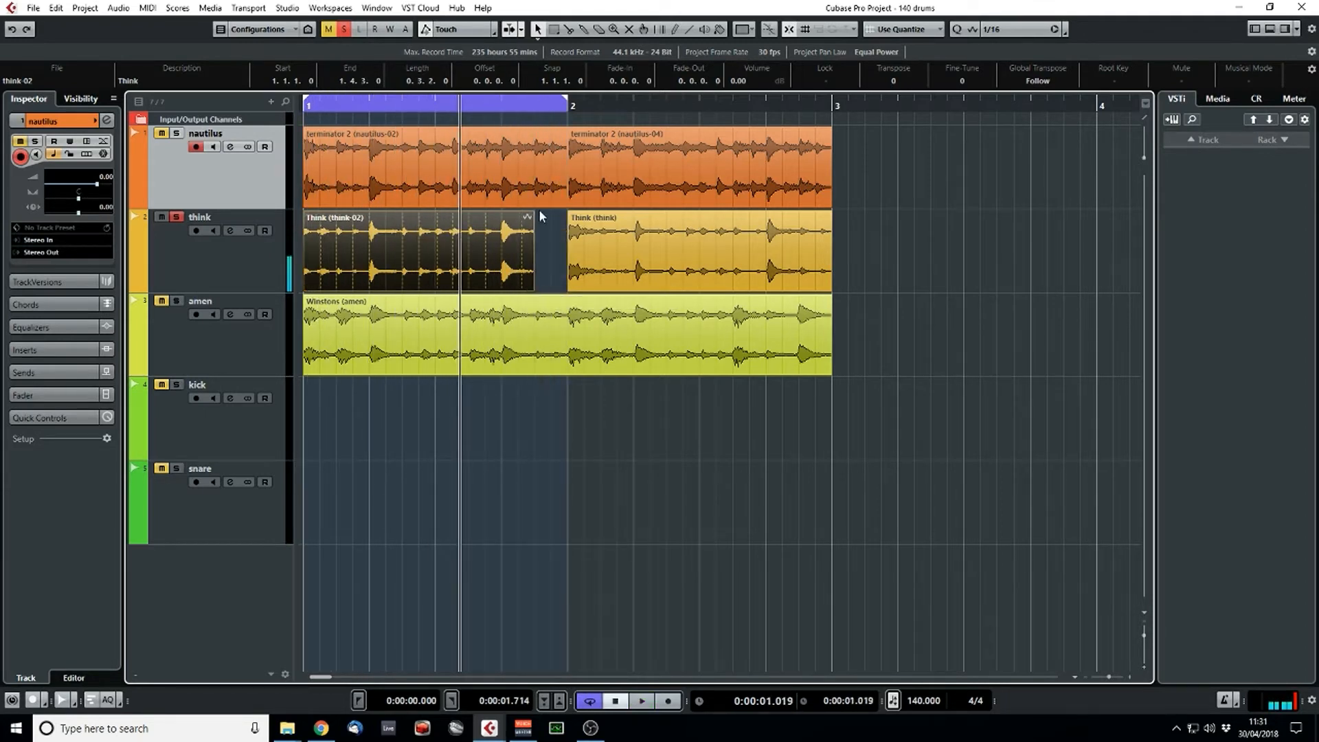
left_click_drag(533, 214, 527, 215)
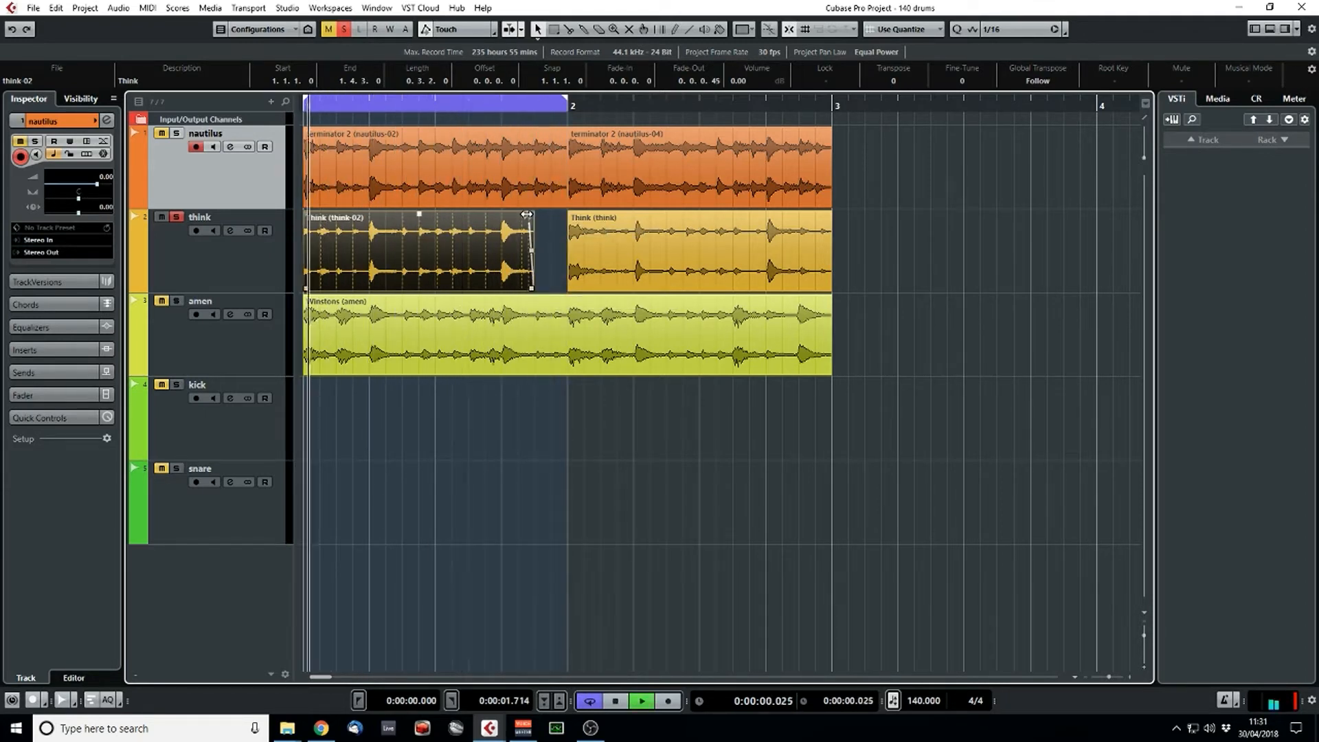
left_click(545, 252)
key("space")
- Delete the bar 2 think clip and bounce the trimmed bar 1 clip, replacing the original event
left_click(442, 241)
left_click(747, 236)
key("Delete")
left_click(488, 258)
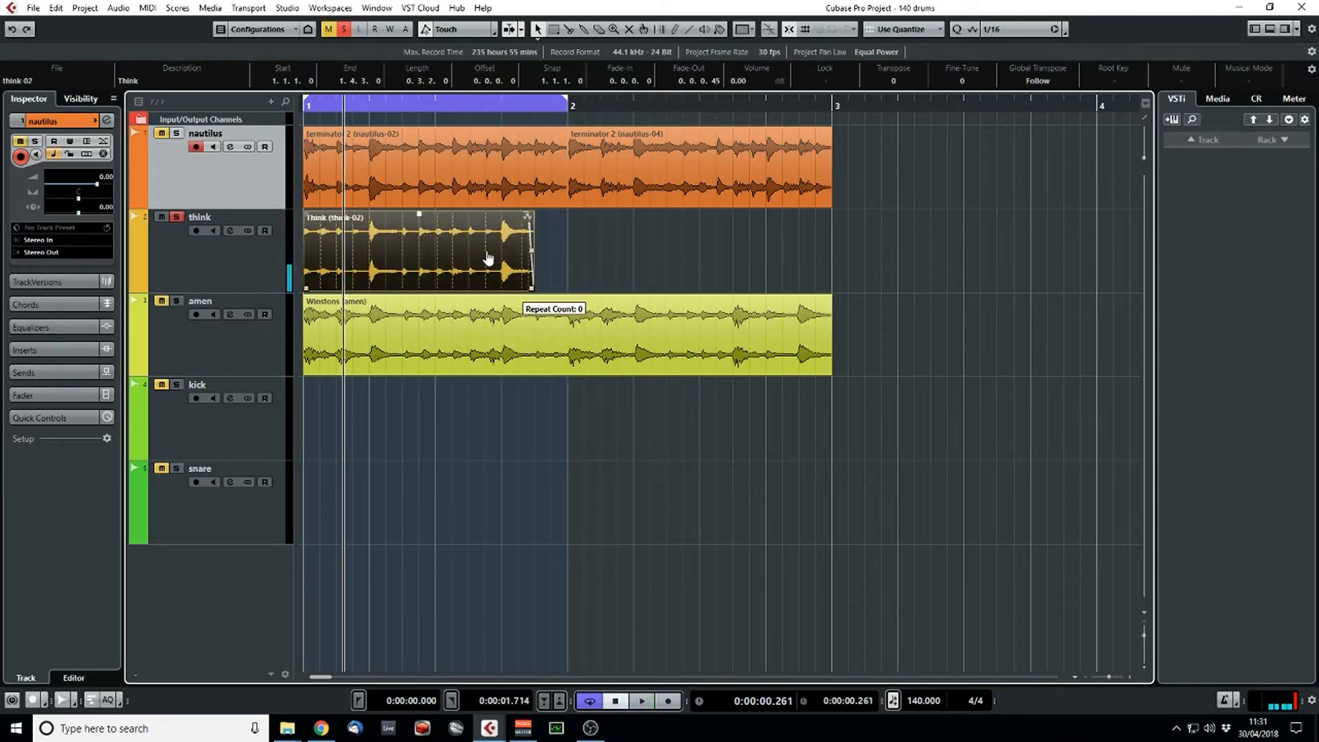
key("ctrl+b")
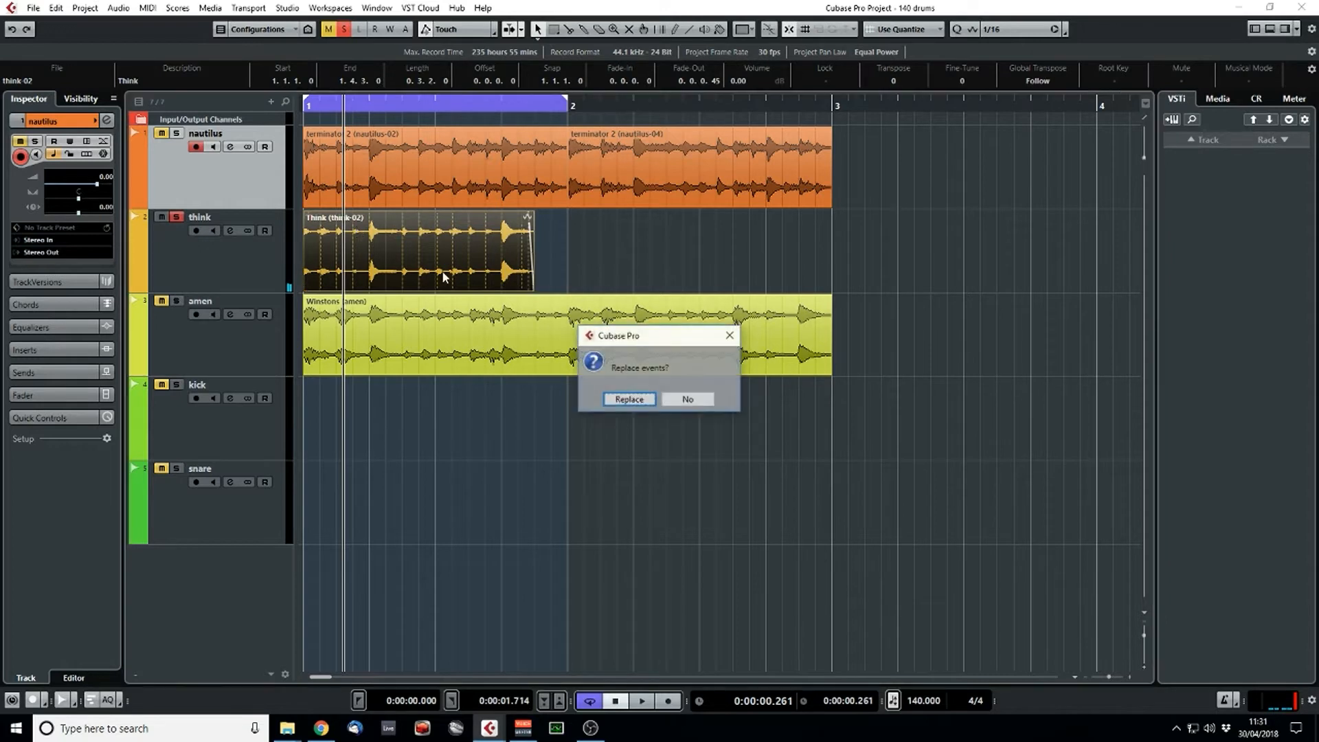
left_click(636, 398)
- Play the bounced think clip together with the soloed nautilus track, and extend the loop range to the start of bar 3
key("space")
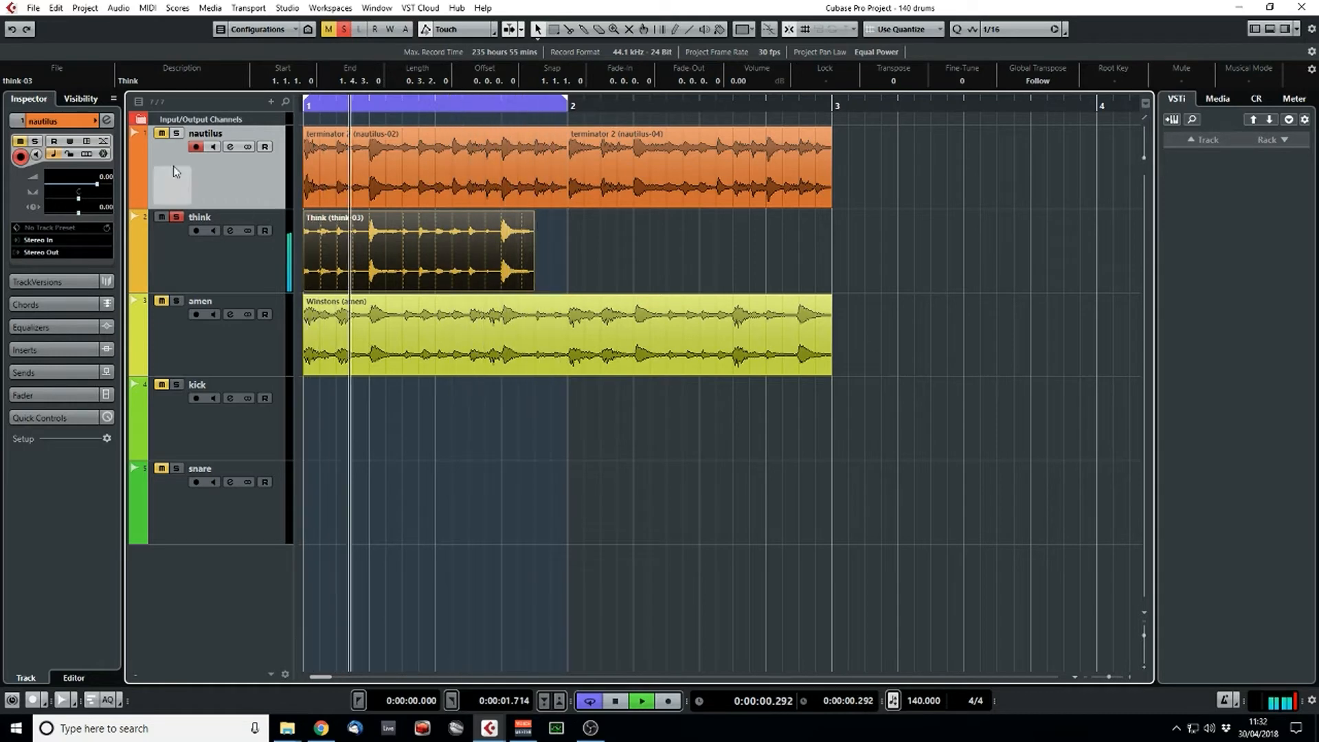
left_click(177, 134)
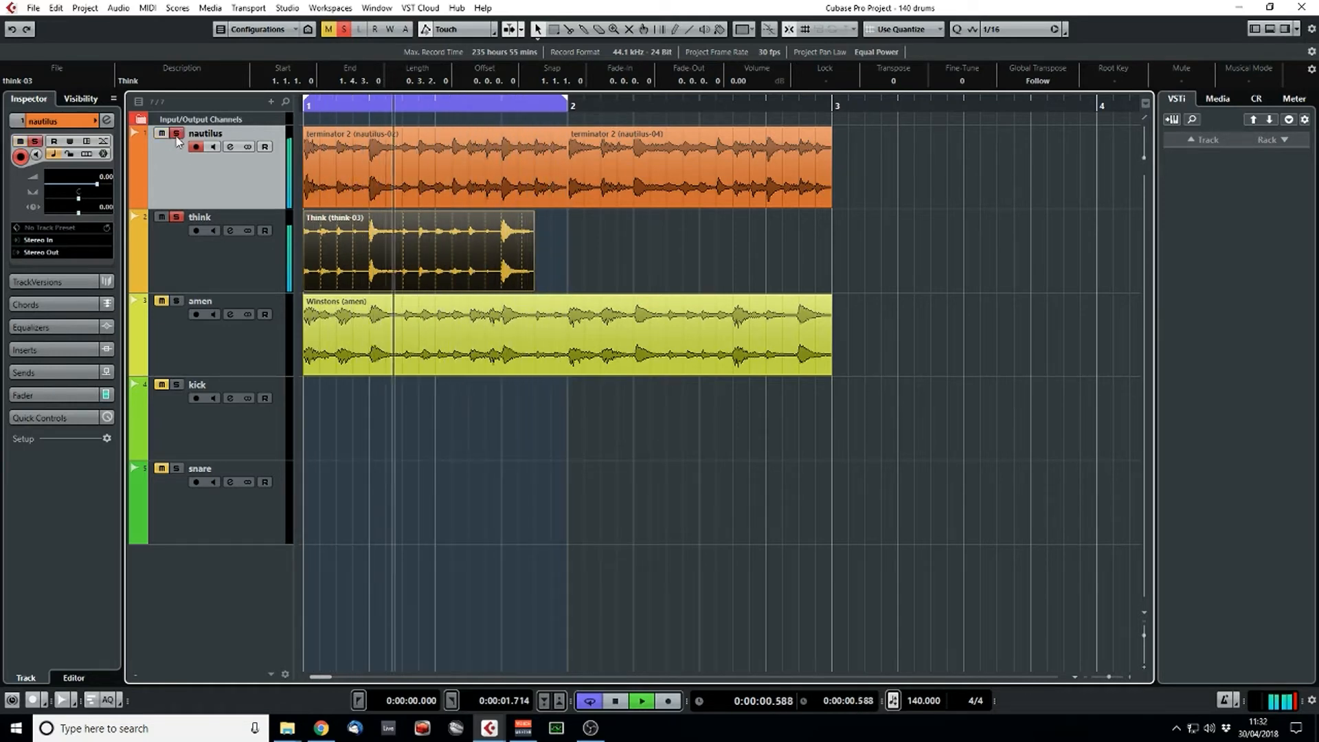
key("space")
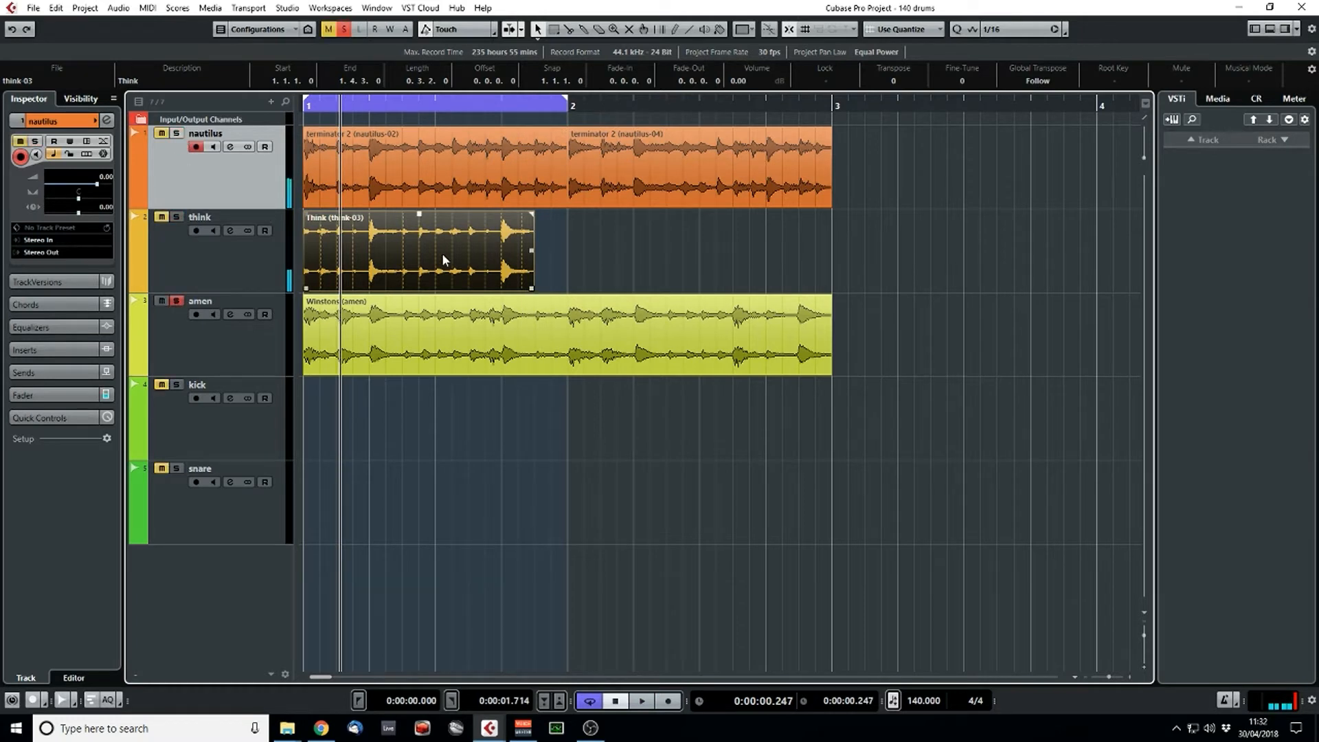
key("Home")
left_click(832, 106, "alt")
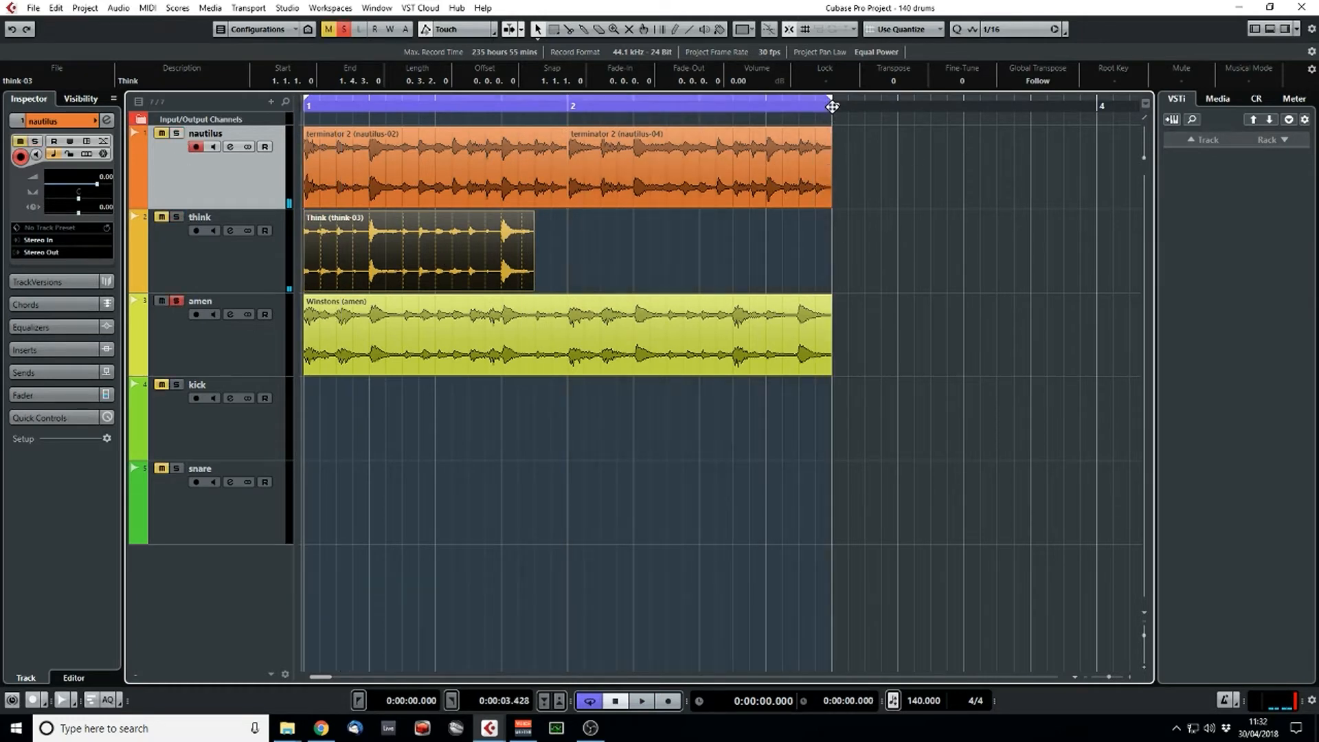
- Open the amen clip in the sample editor, pin its second kick with a warp marker, and warp the first snare onto 1.2
double_click(708, 312)
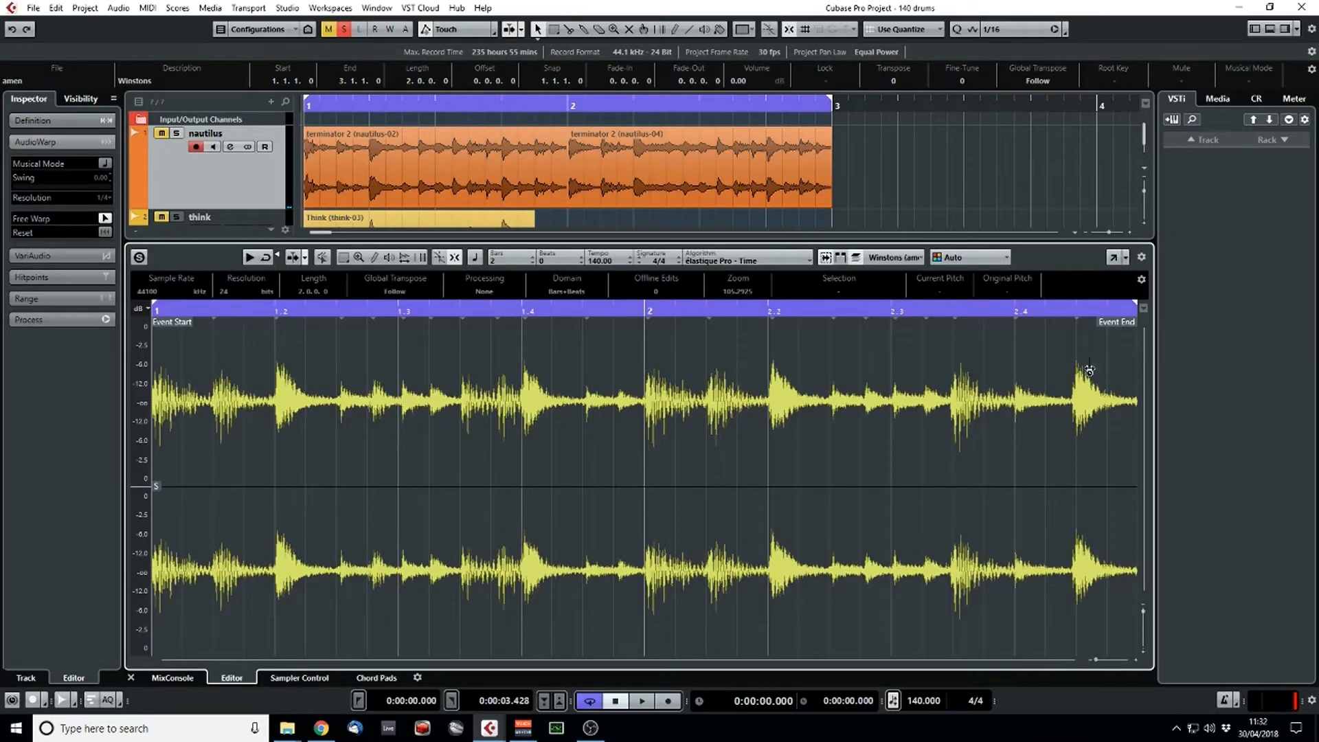
left_click_drag(264, 310, 283, 379)
key("space")
left_click_drag(265, 310, 69, 320)
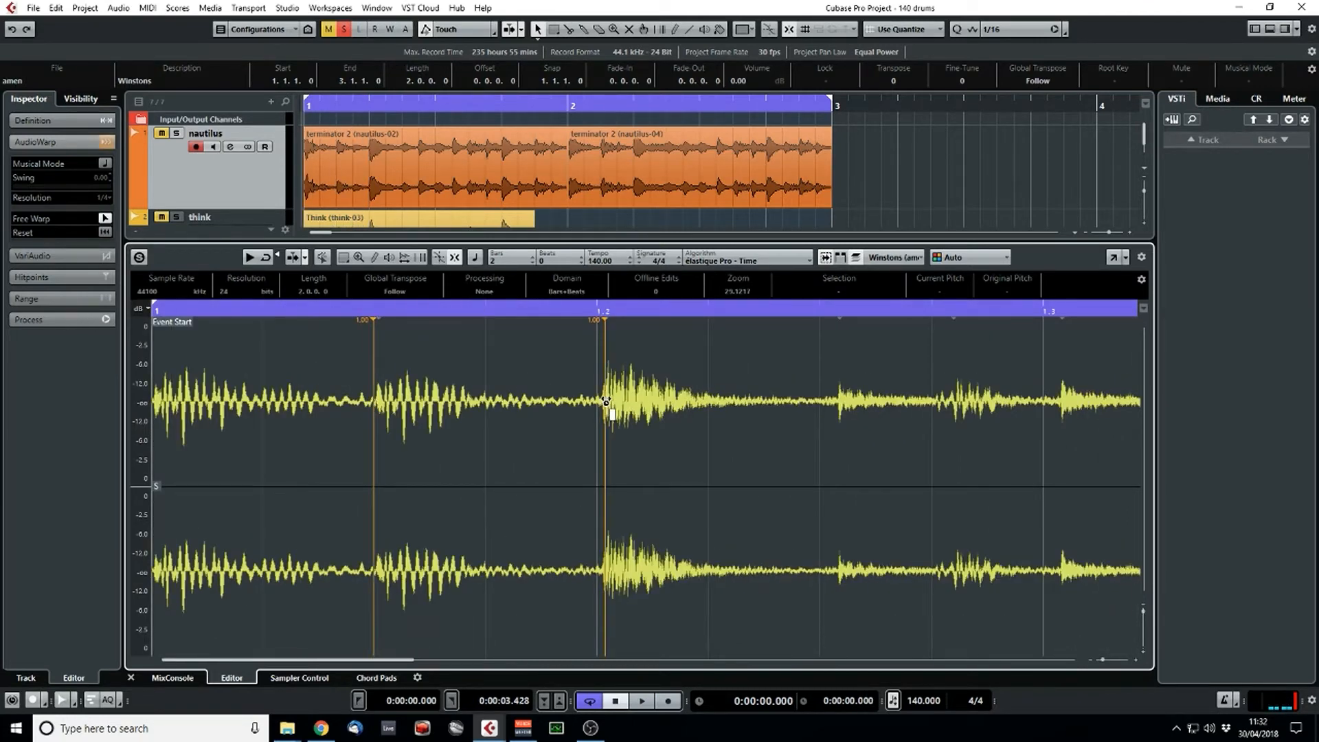
left_click_drag(606, 402, 597, 402)
- Warp the amen snare at beat 4 onto 1.4 and the final snare onto 2.4.3, and play the loop
left_click_drag(360, 664, 597, 663)
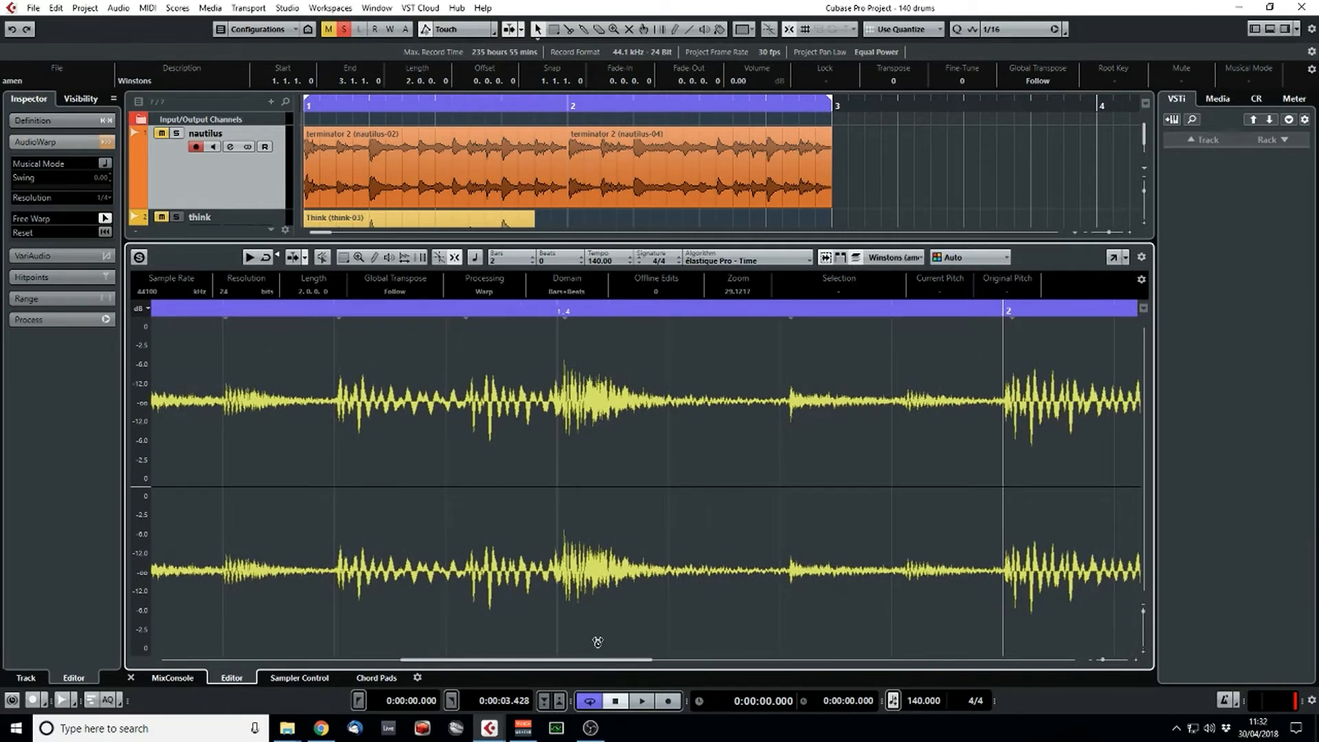
left_click_drag(558, 401, 557, 422)
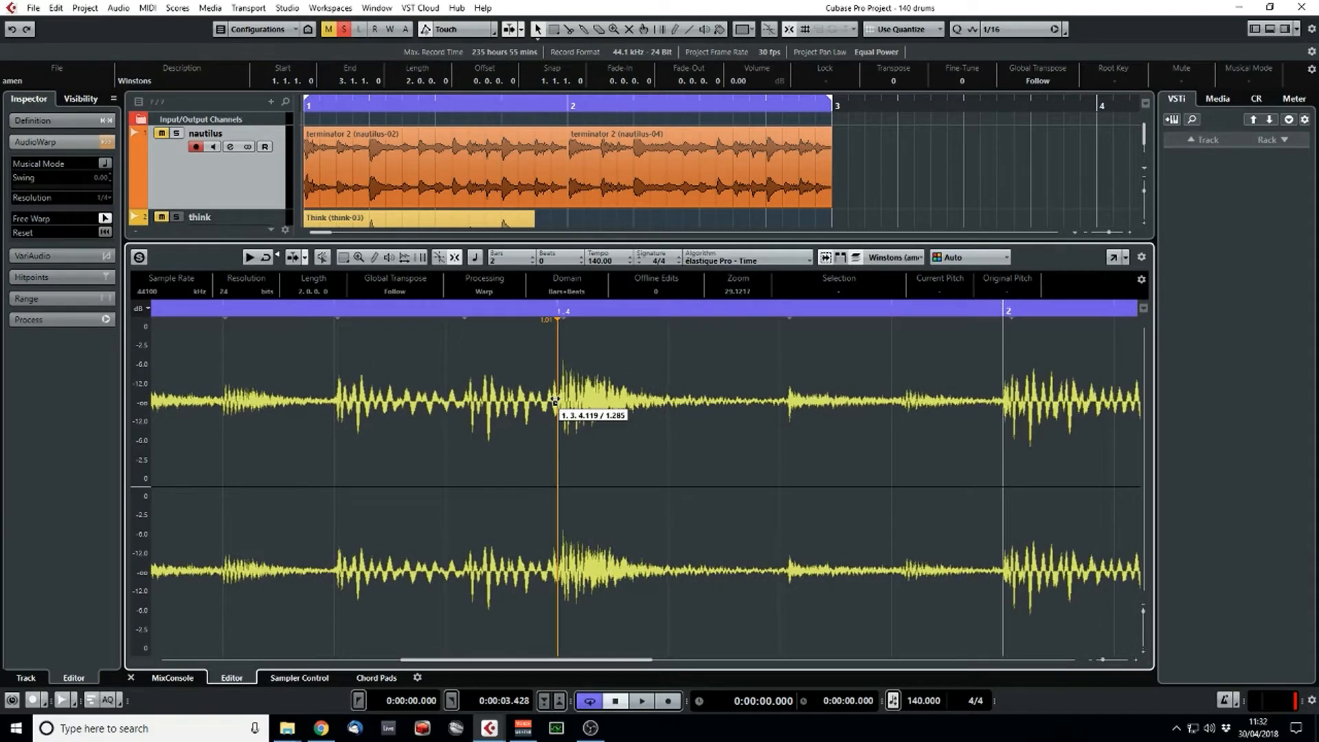
left_click_drag(570, 654, 1029, 672)
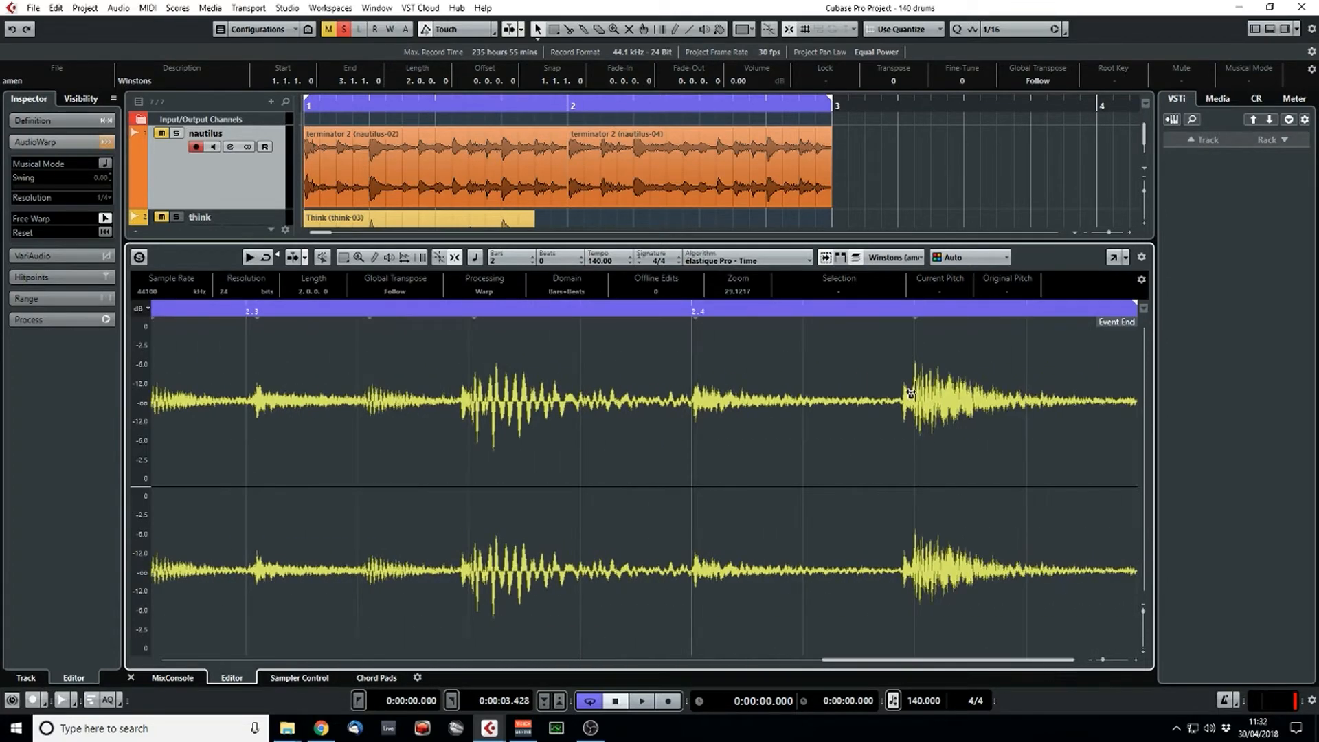
left_click_drag(911, 392, 916, 392)
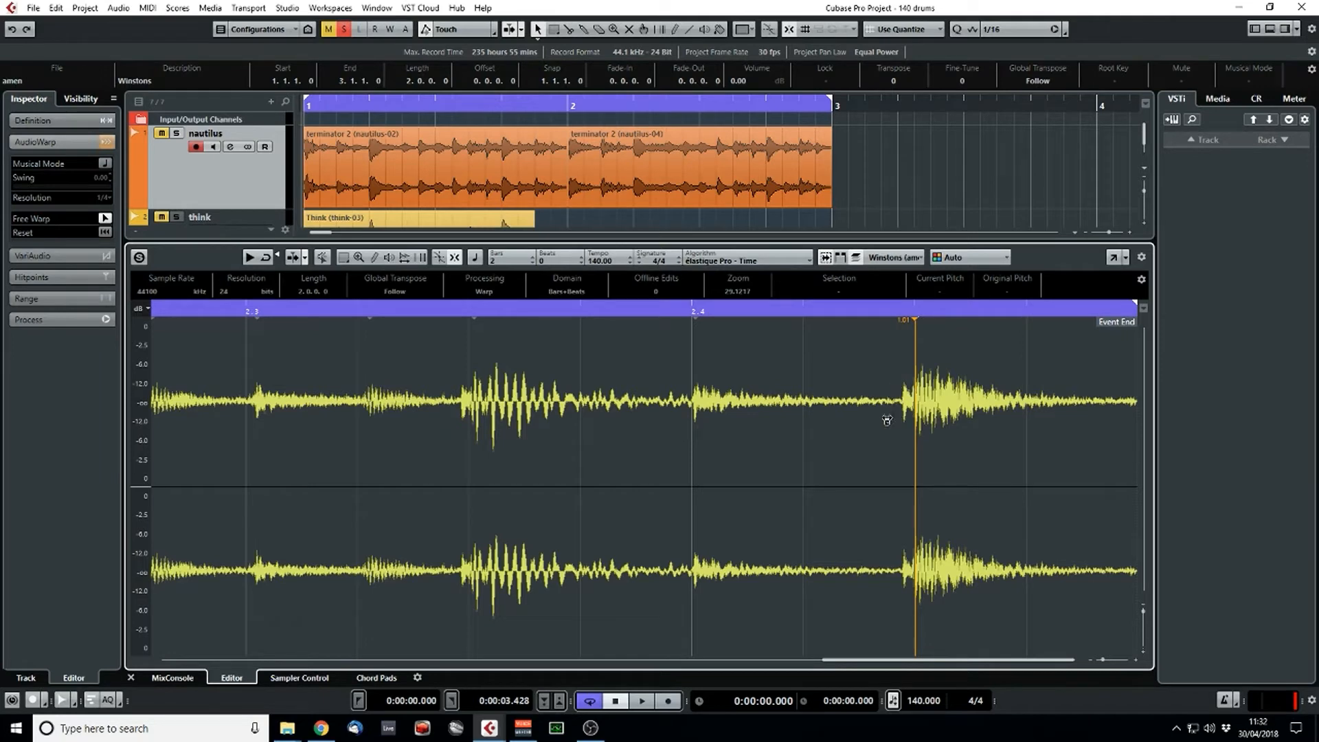
key("space")
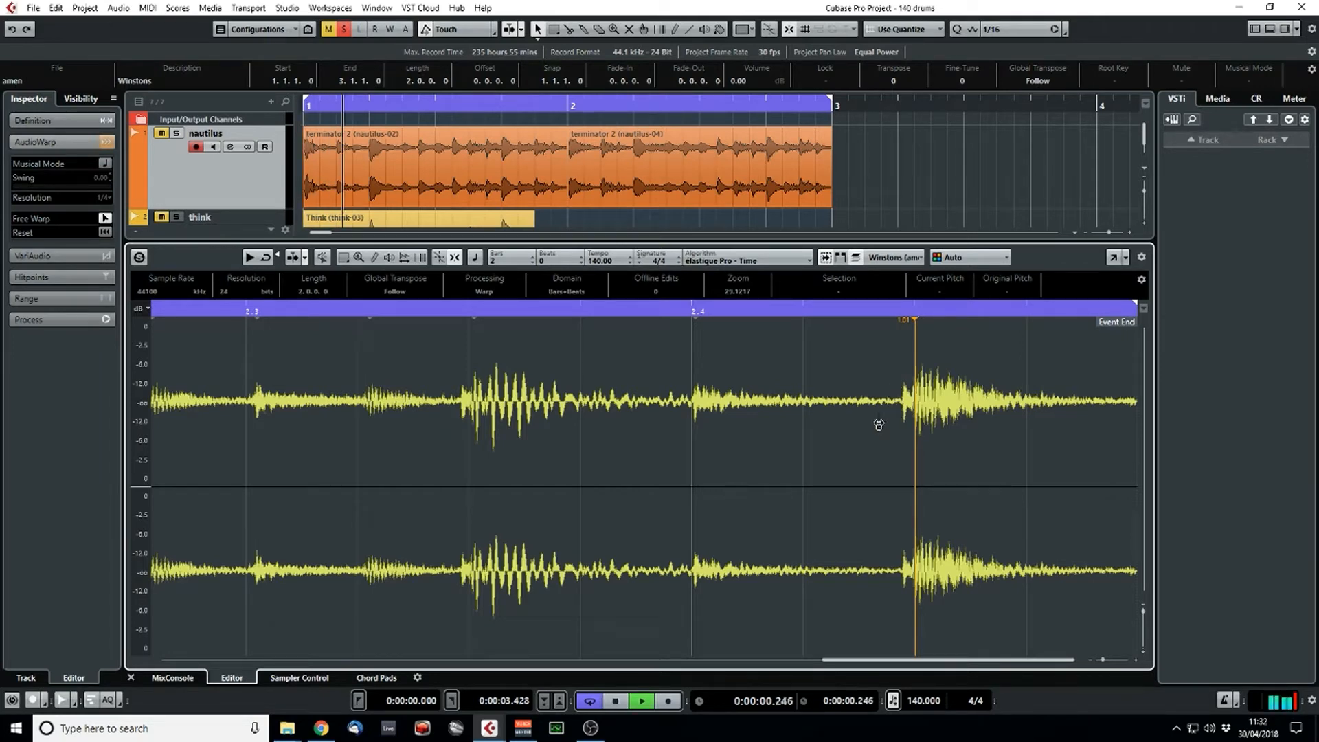
- Close the sample editor, copy the bar 1 think clip to the start of bar 2, and clear the track solos
left_click(130, 678)
left_click(686, 435)
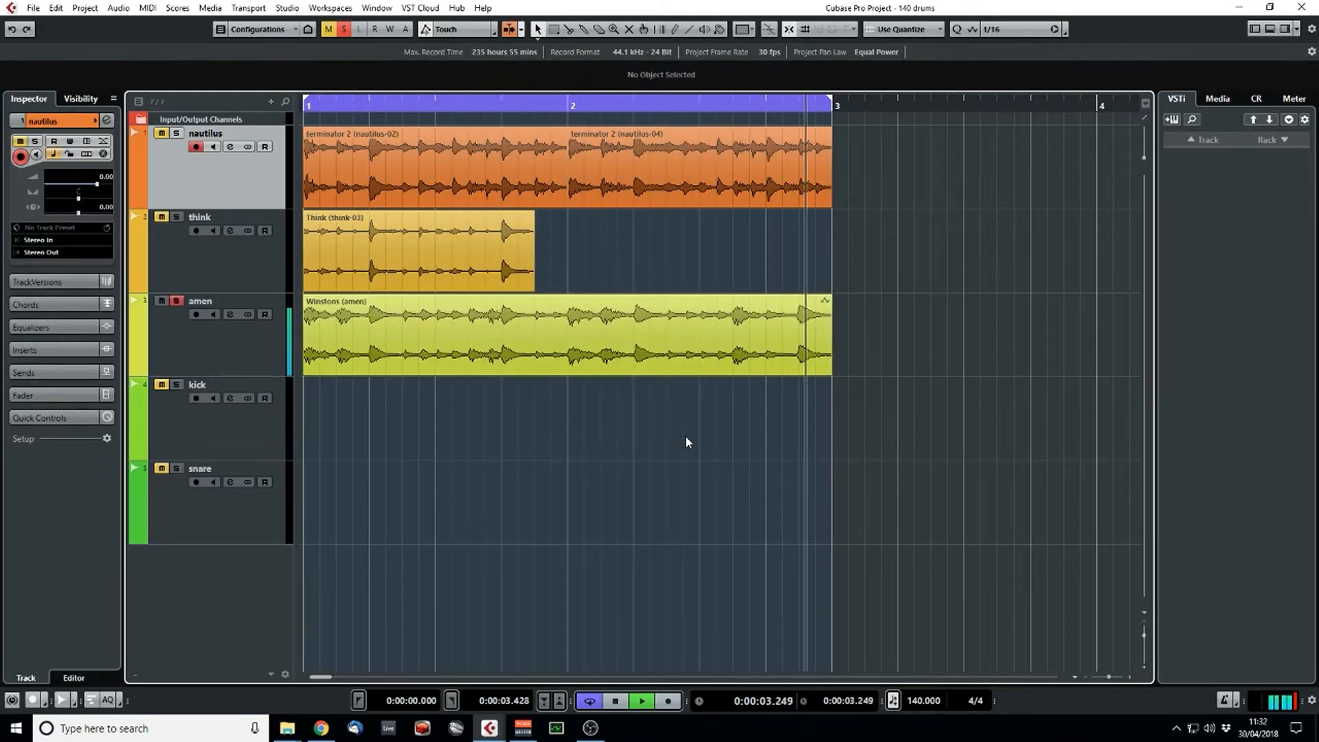
left_click_drag(353, 233, 619, 237)
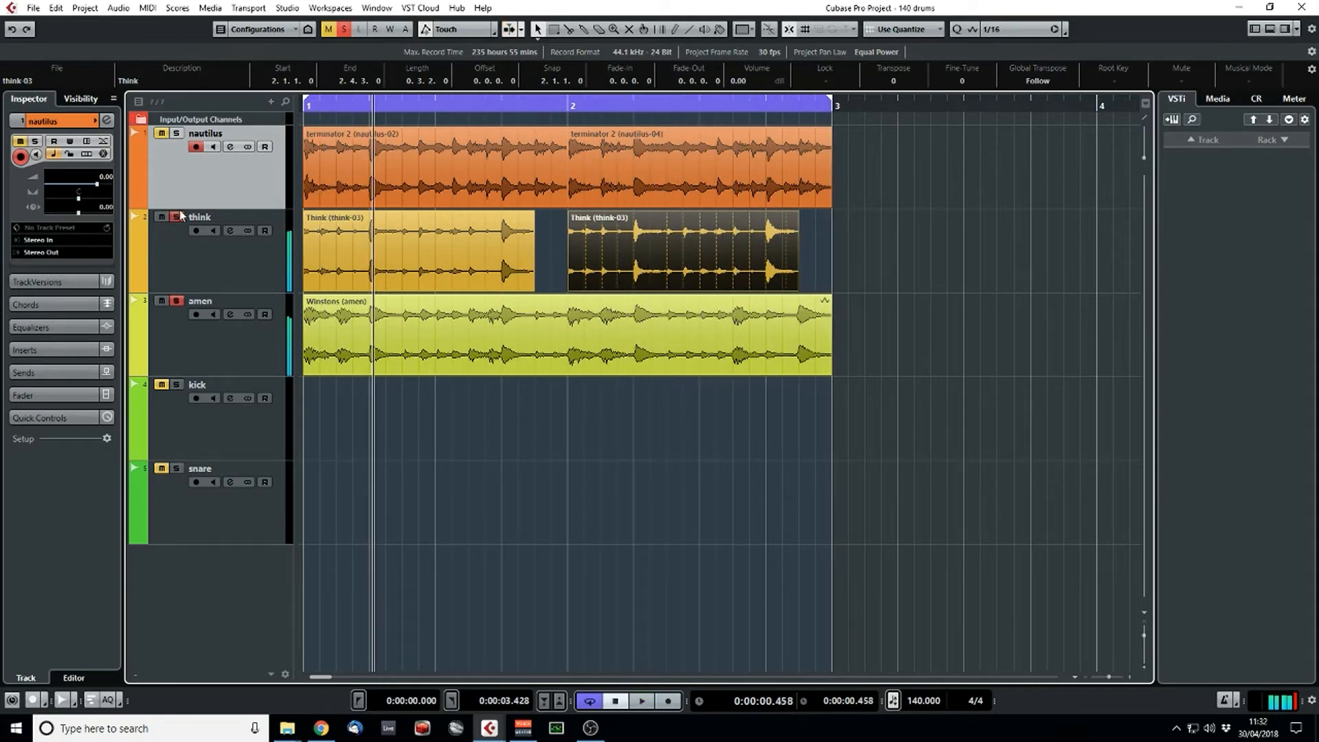
left_click(178, 302)
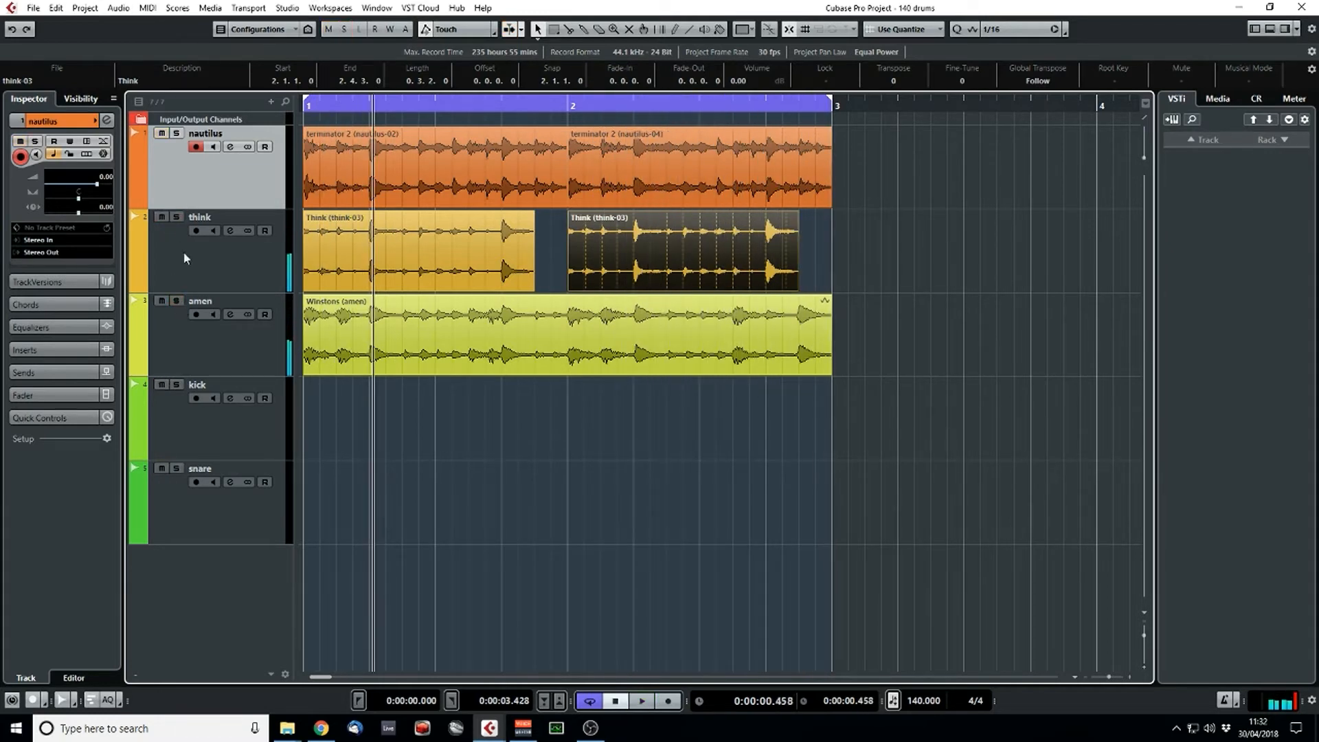
- Move the bar 2 nautilus clip out to 3.1.3 and put a copy of the bar 1 nautilus clip in bar 2
left_click(1017, 321)
left_click_drag(677, 181, 975, 185)
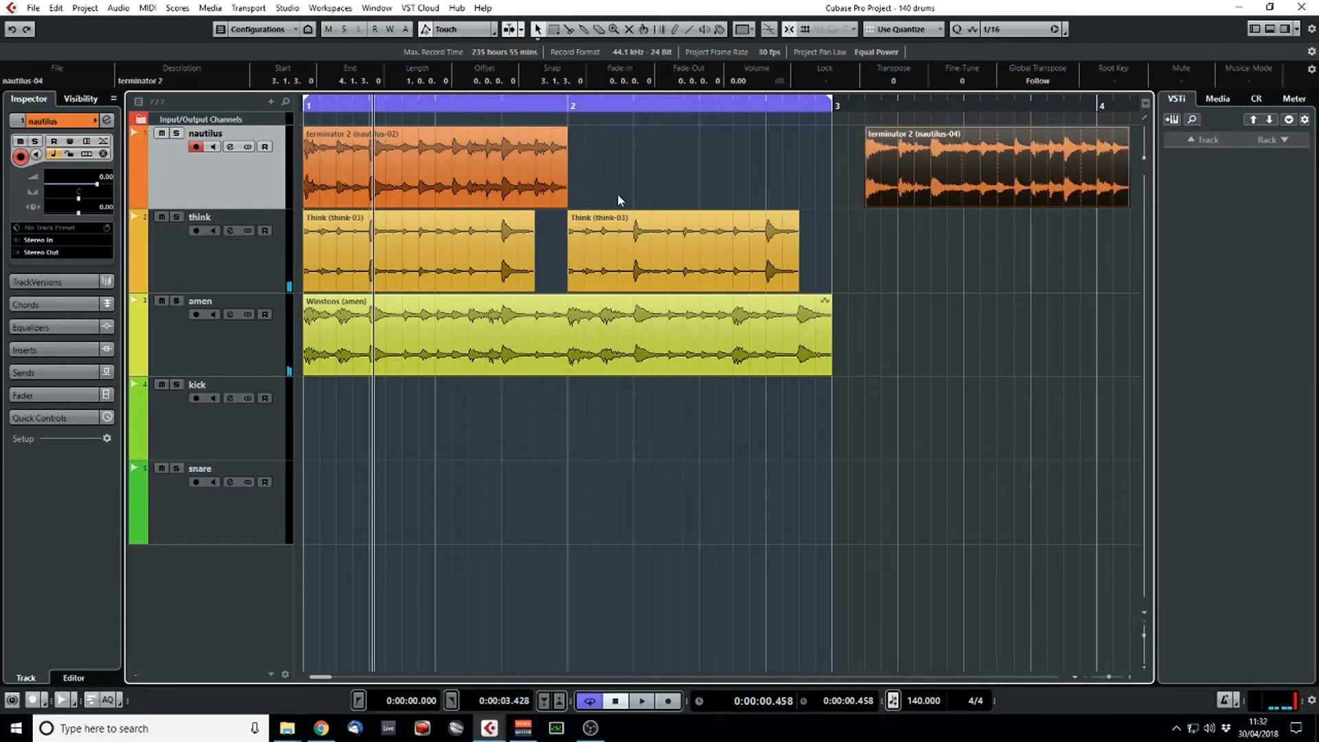
left_click_drag(451, 191, 716, 195)
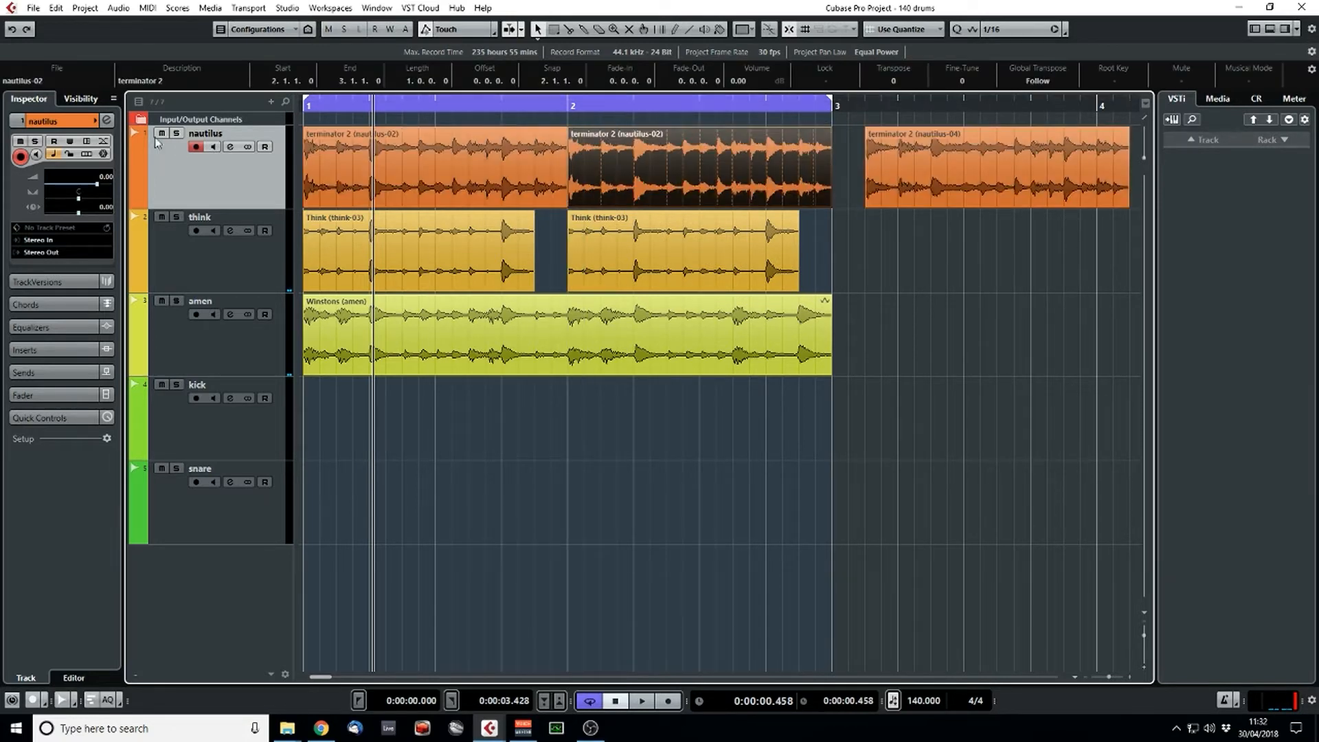
- Play the nautilus track soloed from the start and enable its channel low-cut filter with a 36 dB/Oct slope
left_click(177, 134)
key("KP_Decimal")
key("space")
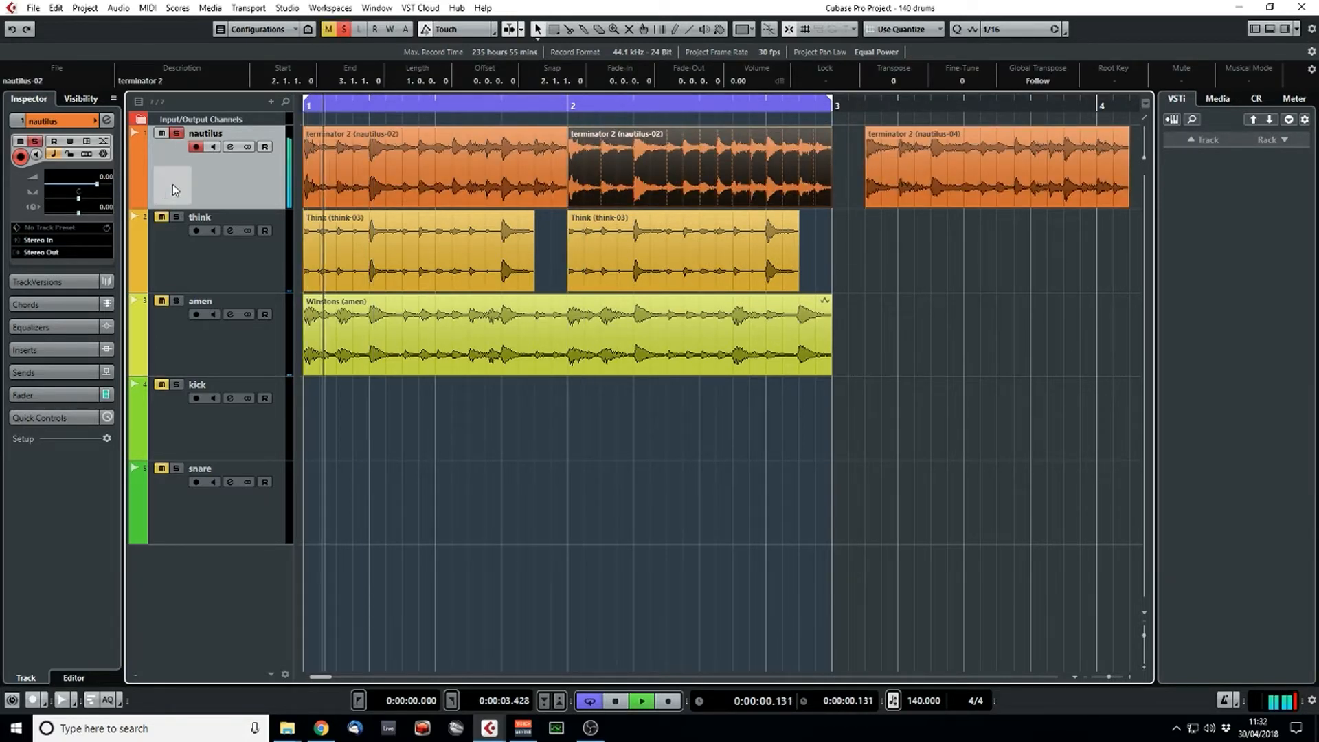
key("space")
left_click(107, 121)
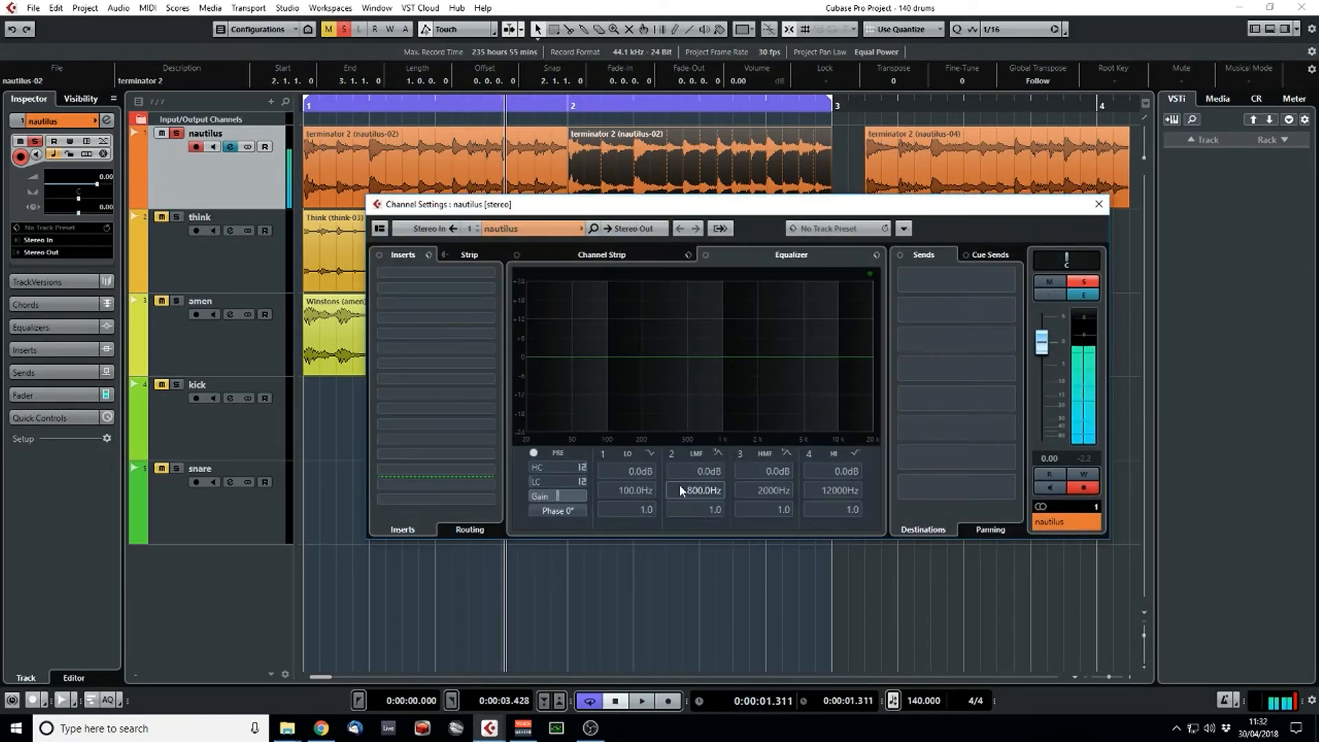
left_click(538, 481)
left_click(584, 482)
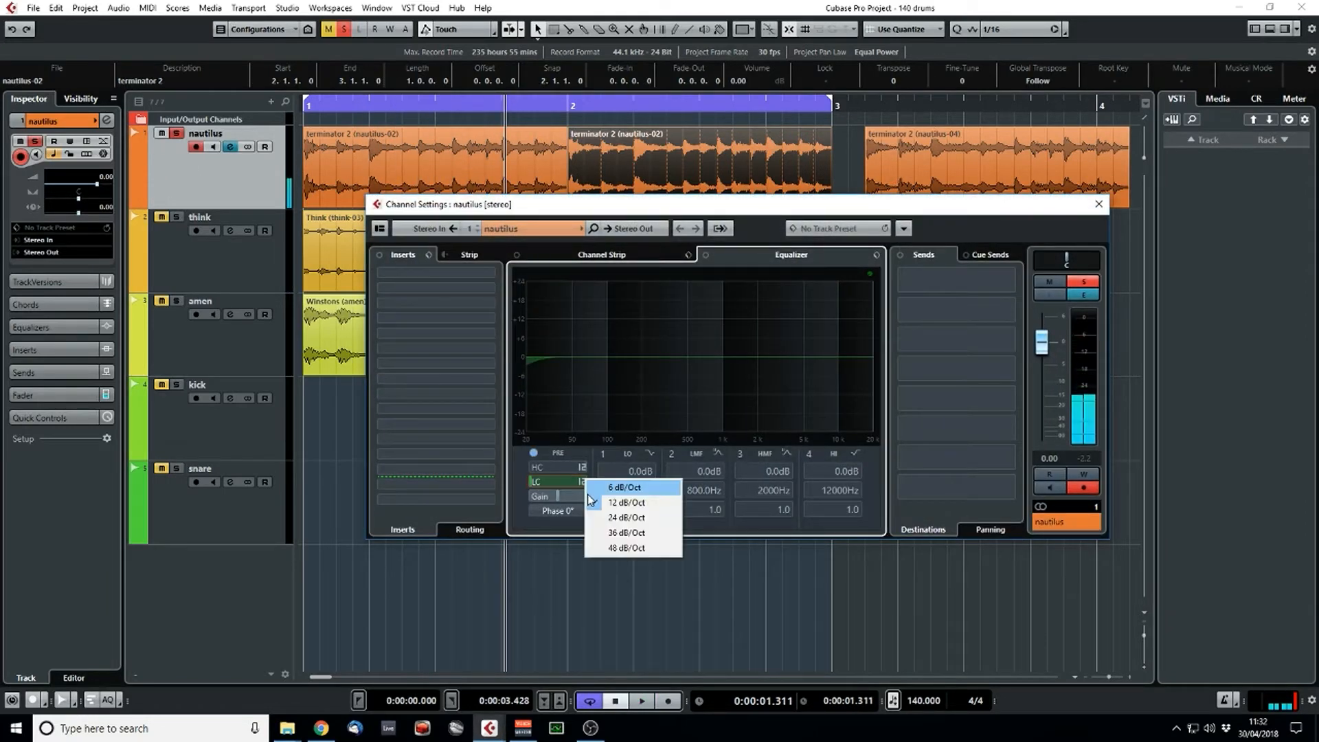
left_click(620, 534)
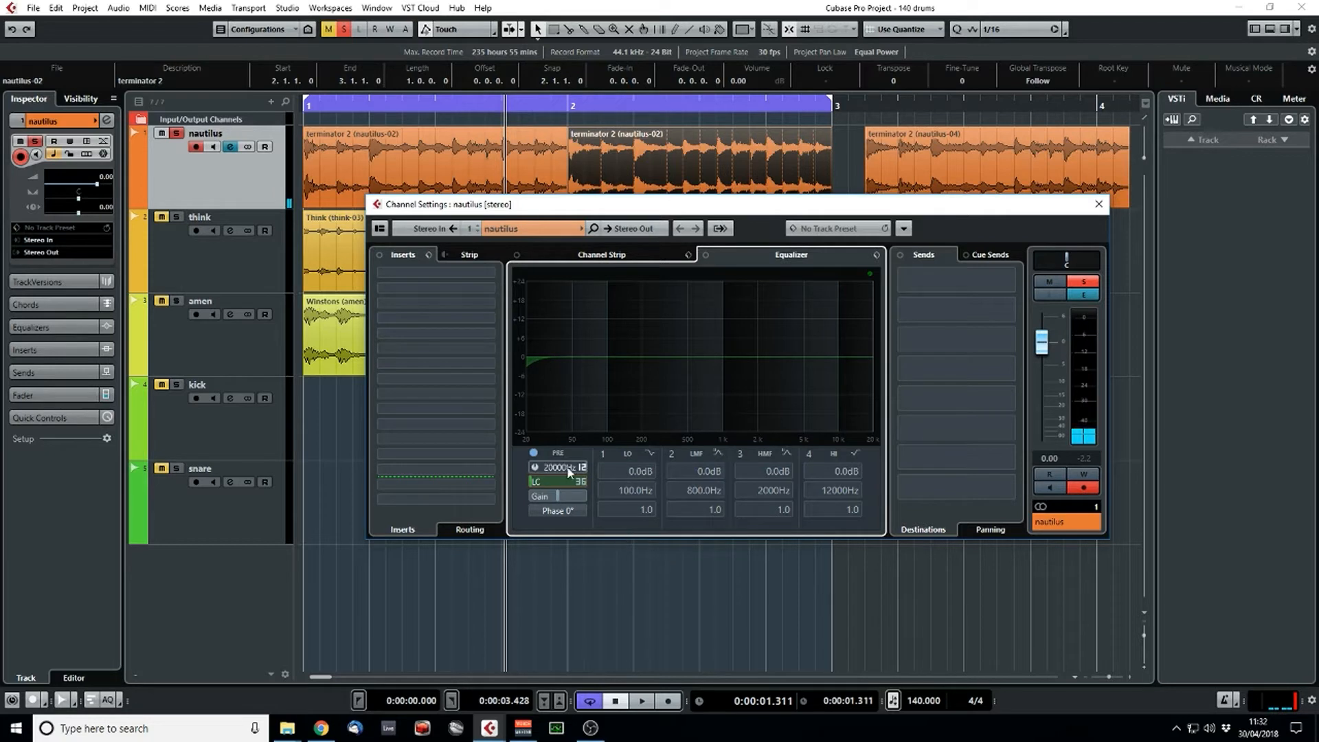
- Raise the nautilus low-cut frequency above 200 Hz, fine-tuning it while playing the loop
key("space")
left_click_drag(548, 482, 582, 485)
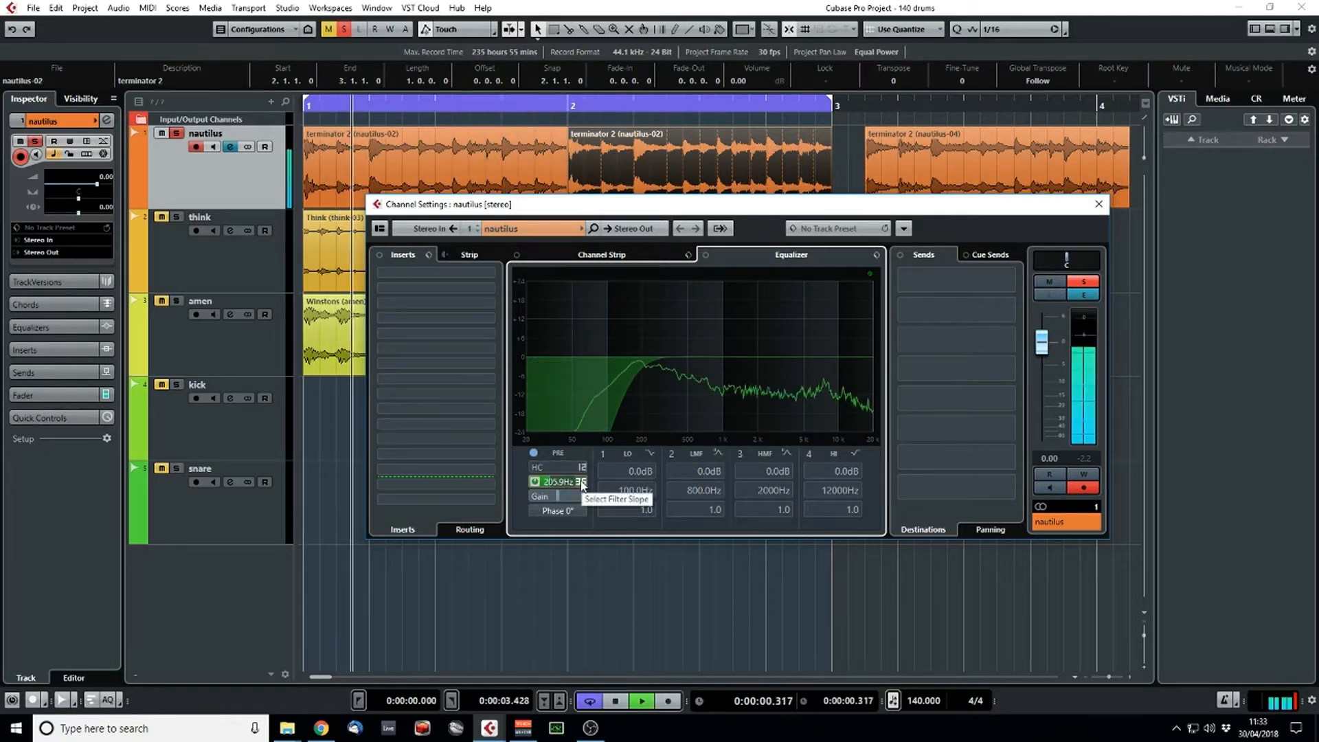
key("space")
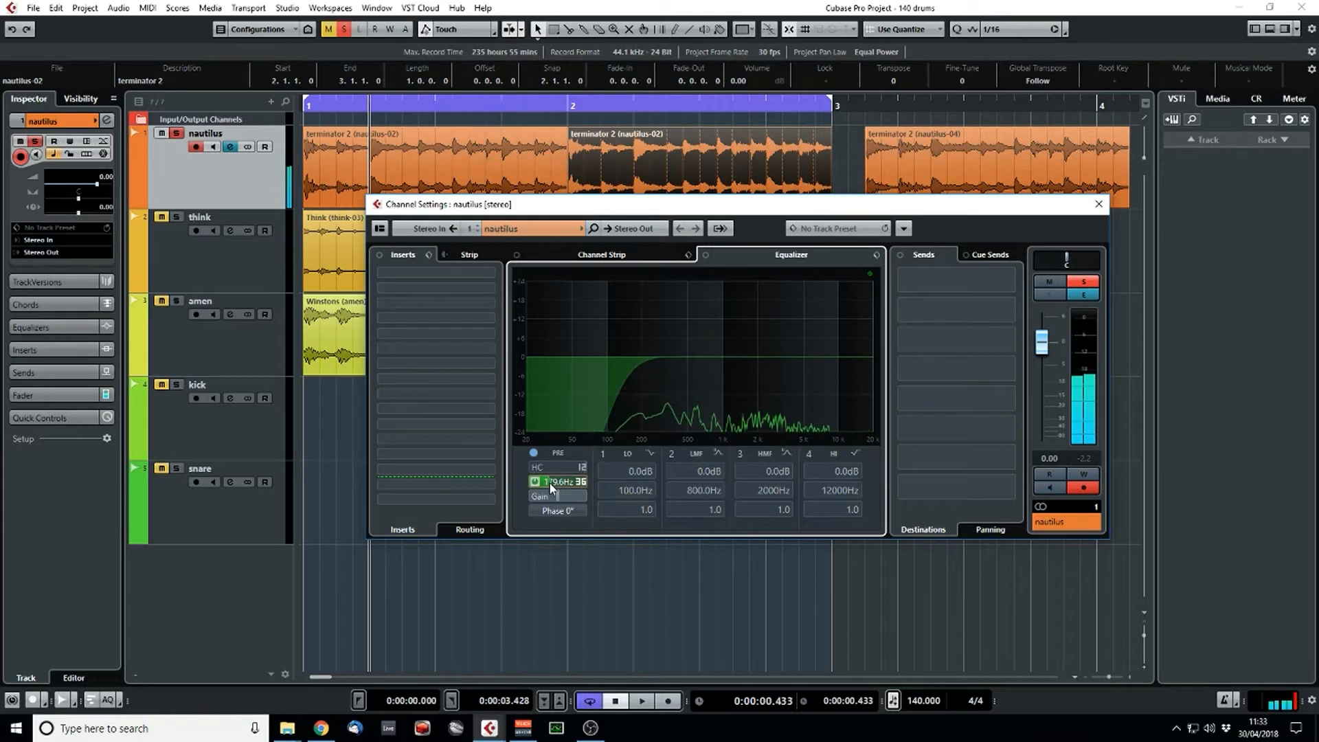
scroll(552, 482, "up", 5)
key("space")
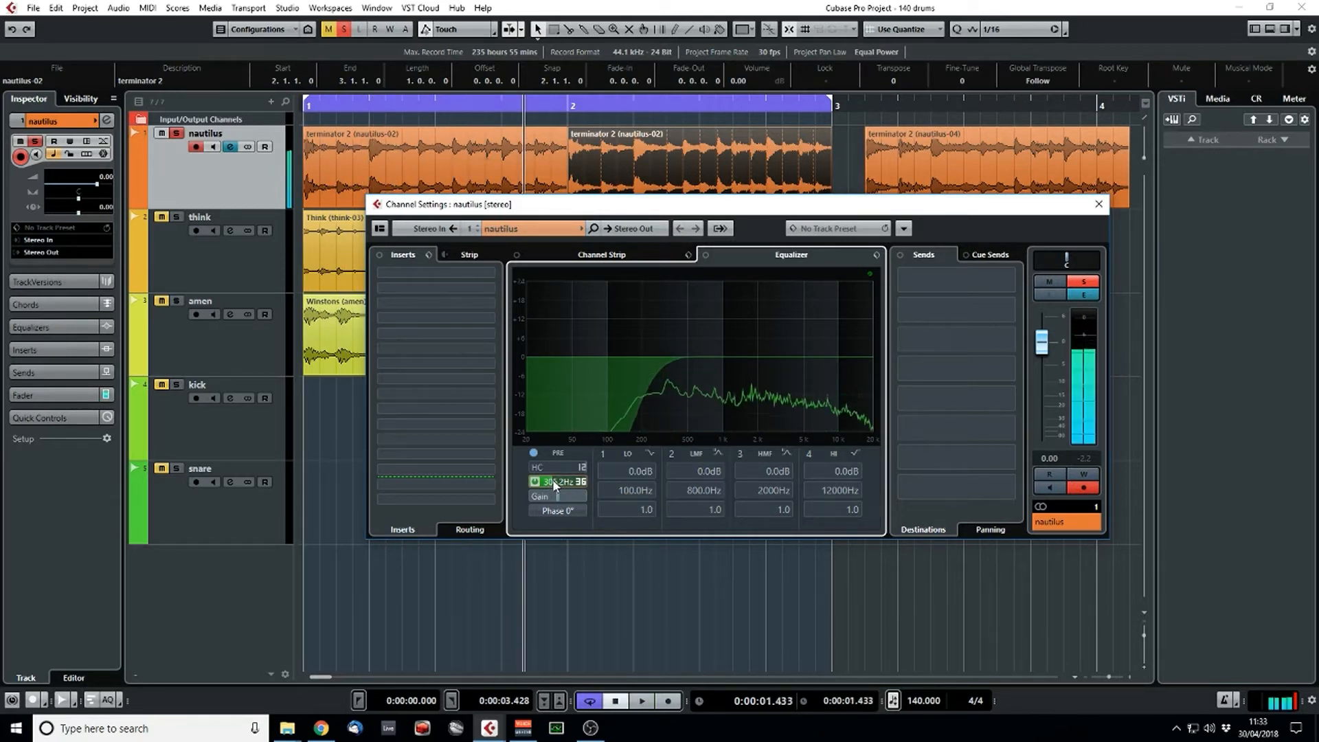
left_click_drag(552, 480, 551, 481)
key(".")
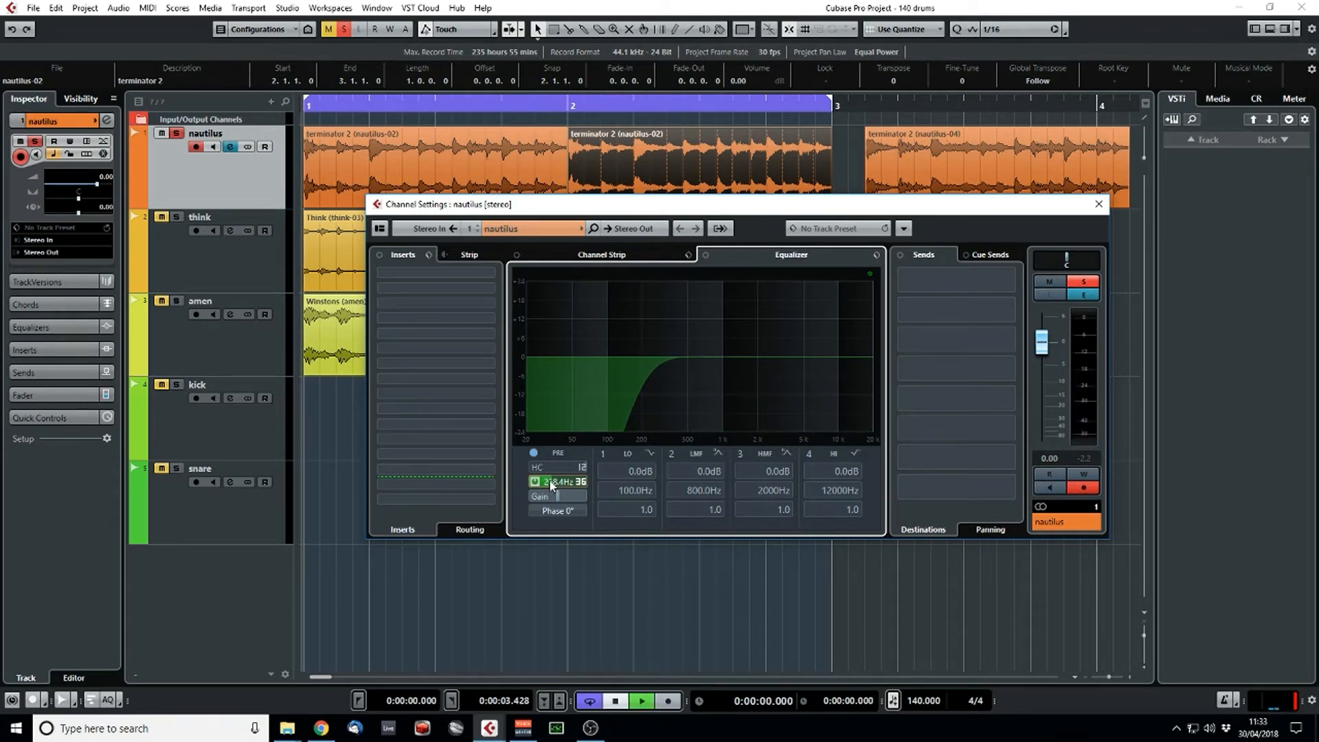
key("space")
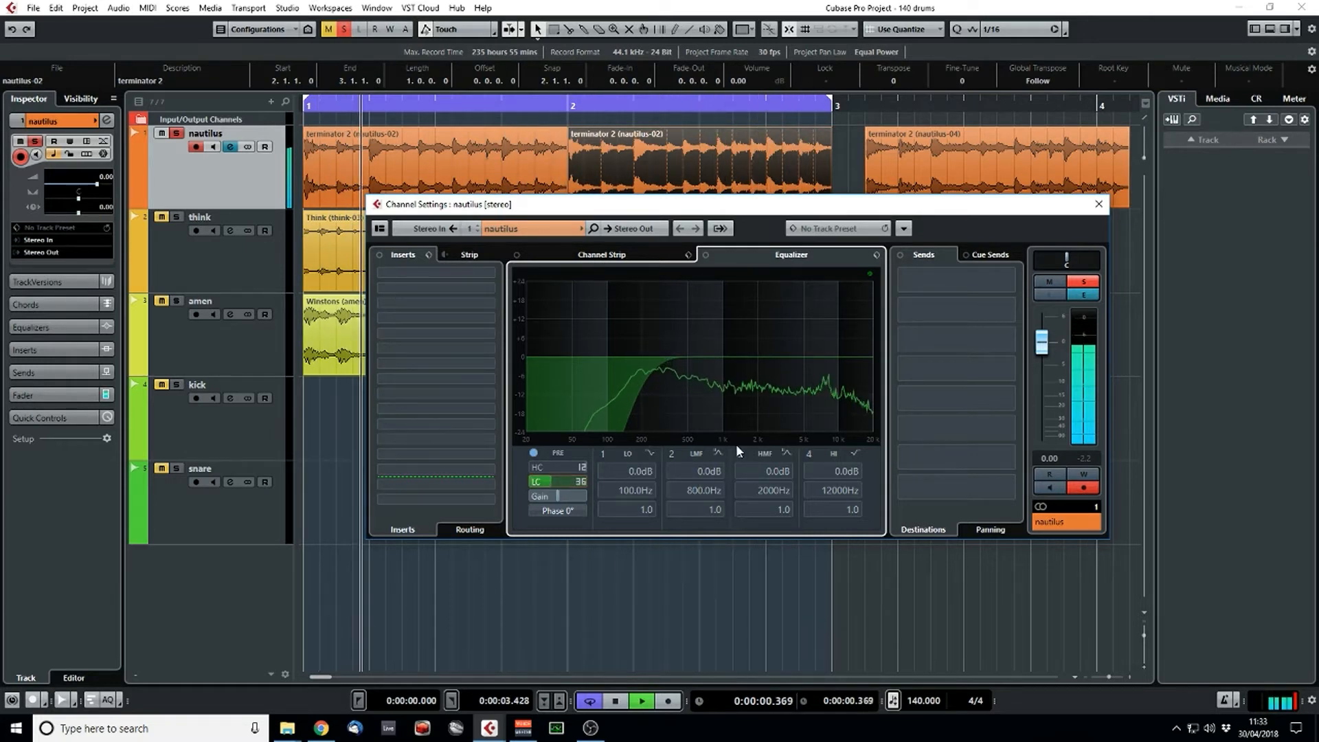
- Lower the nautilus channel volume to -2.39 dB and close its channel settings
left_click_drag(1042, 341, 1040, 356)
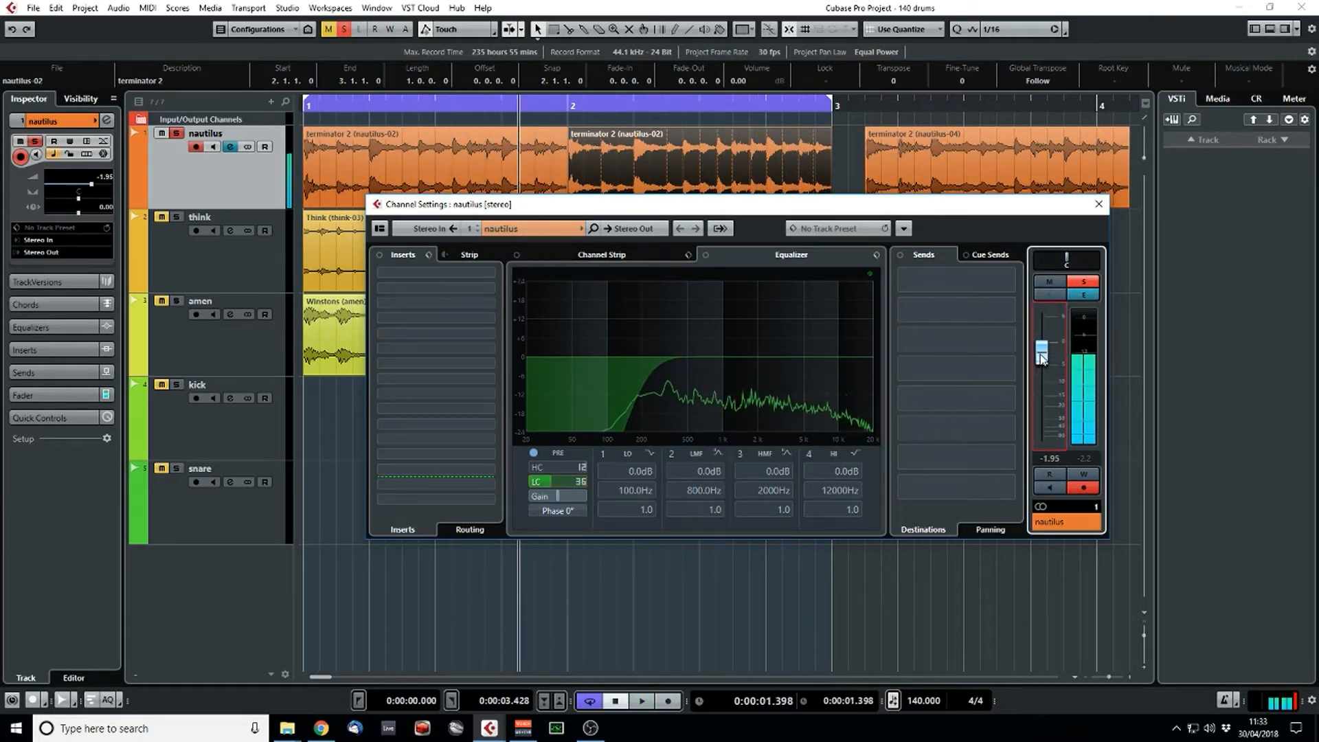
key("space")
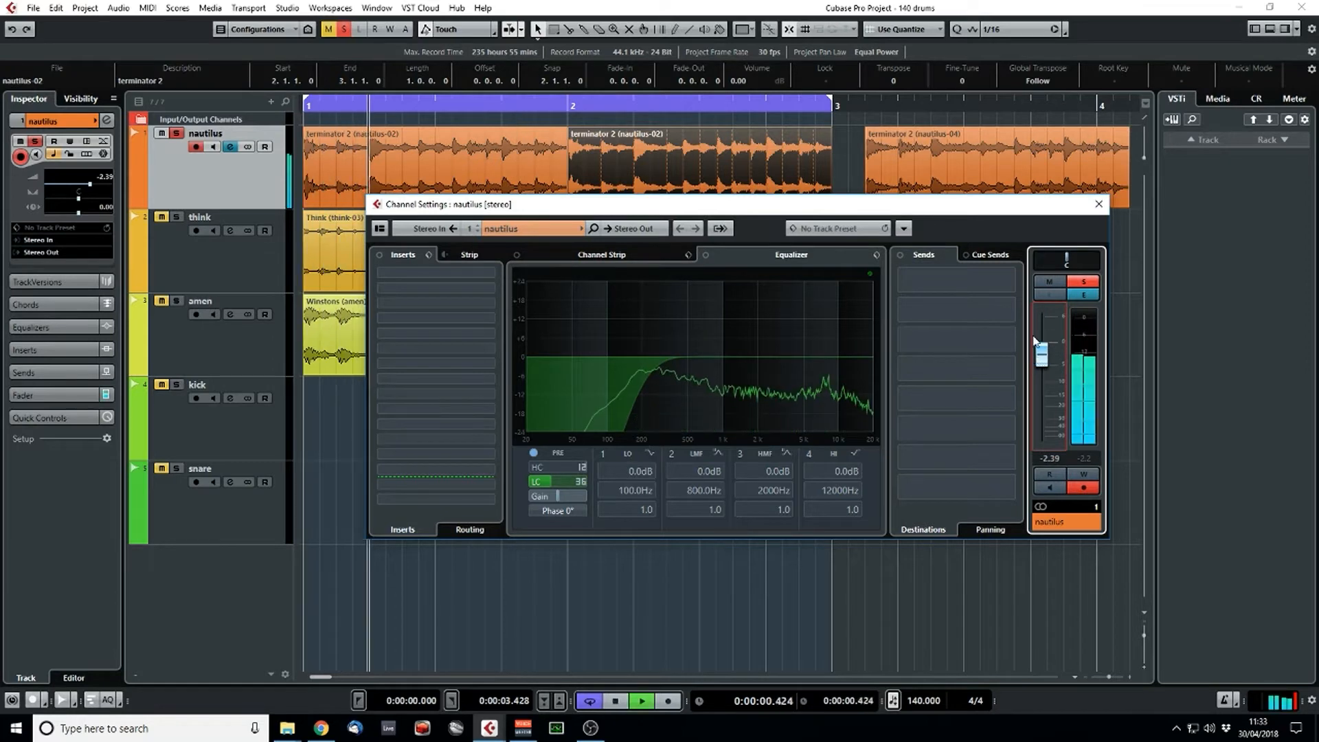
left_click(1099, 204)
key("space")
- Solo the think track alongside nautilus, play both, and enable the low-cut filter on the think channel
left_click(176, 216)
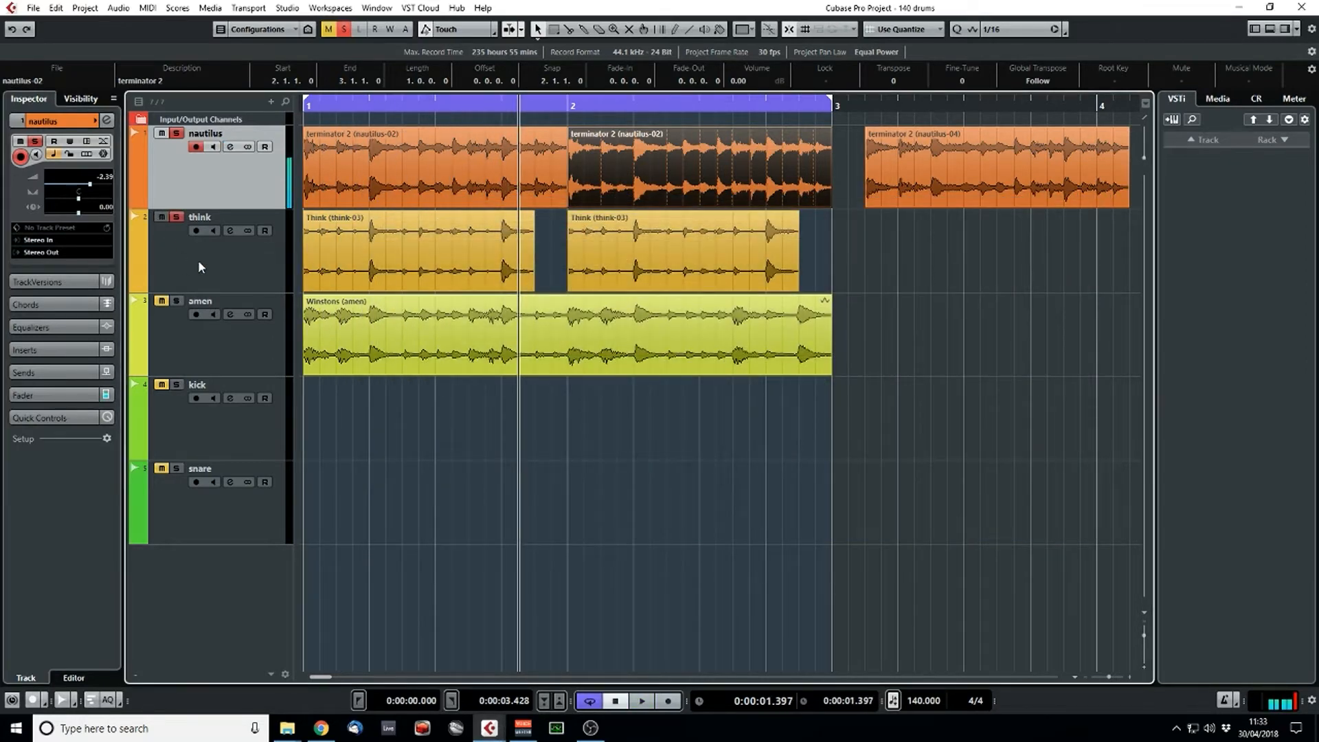
key("space")
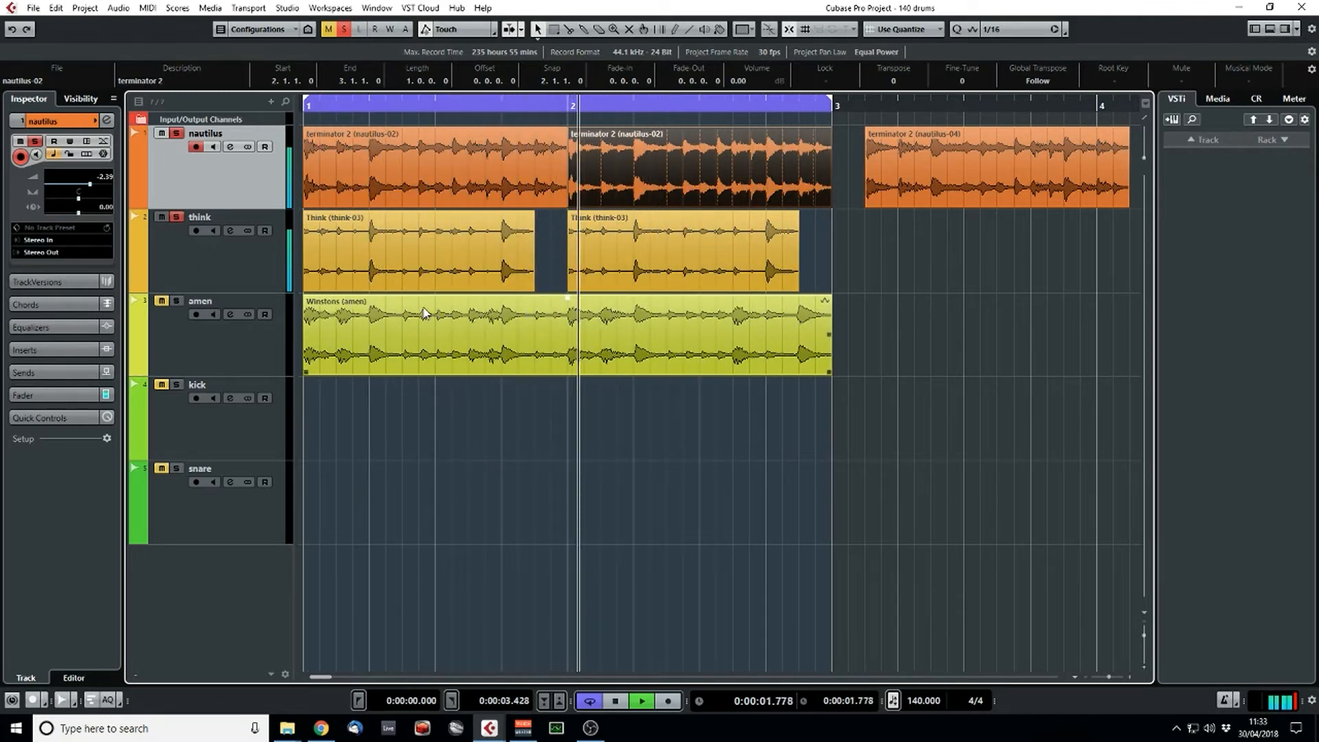
left_click(239, 279)
left_click(107, 120)
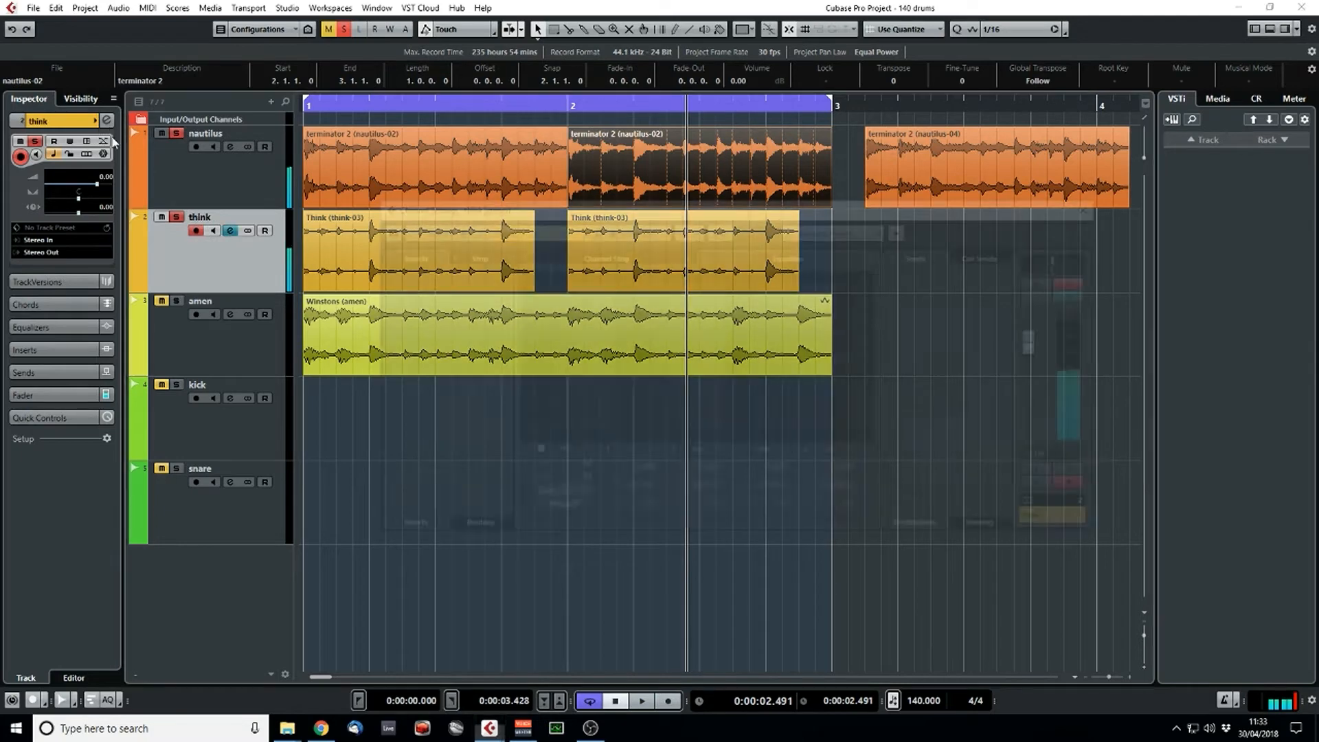
left_click(535, 482)
left_click(581, 482)
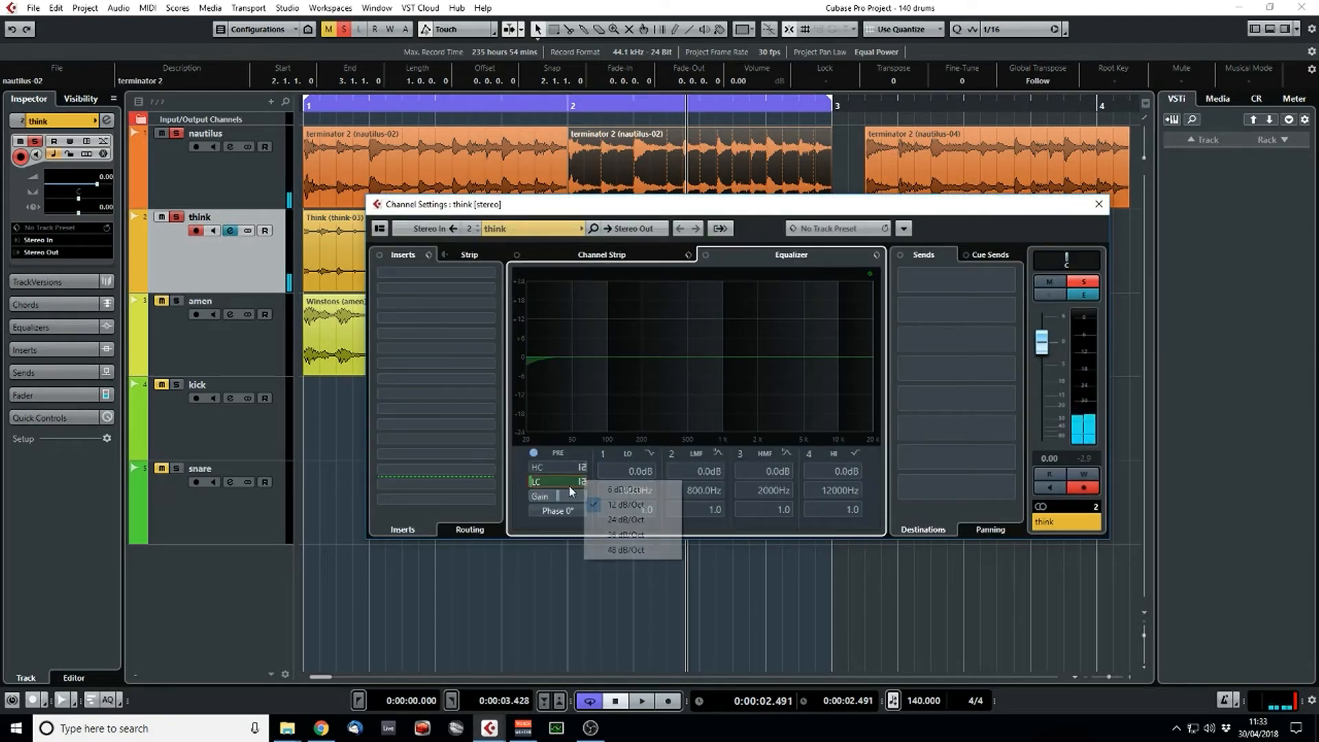
- Unsolo nautilus, play the think track alone, and examine its frequency spectrum in the channel settings
left_click(177, 136)
left_click(177, 136)
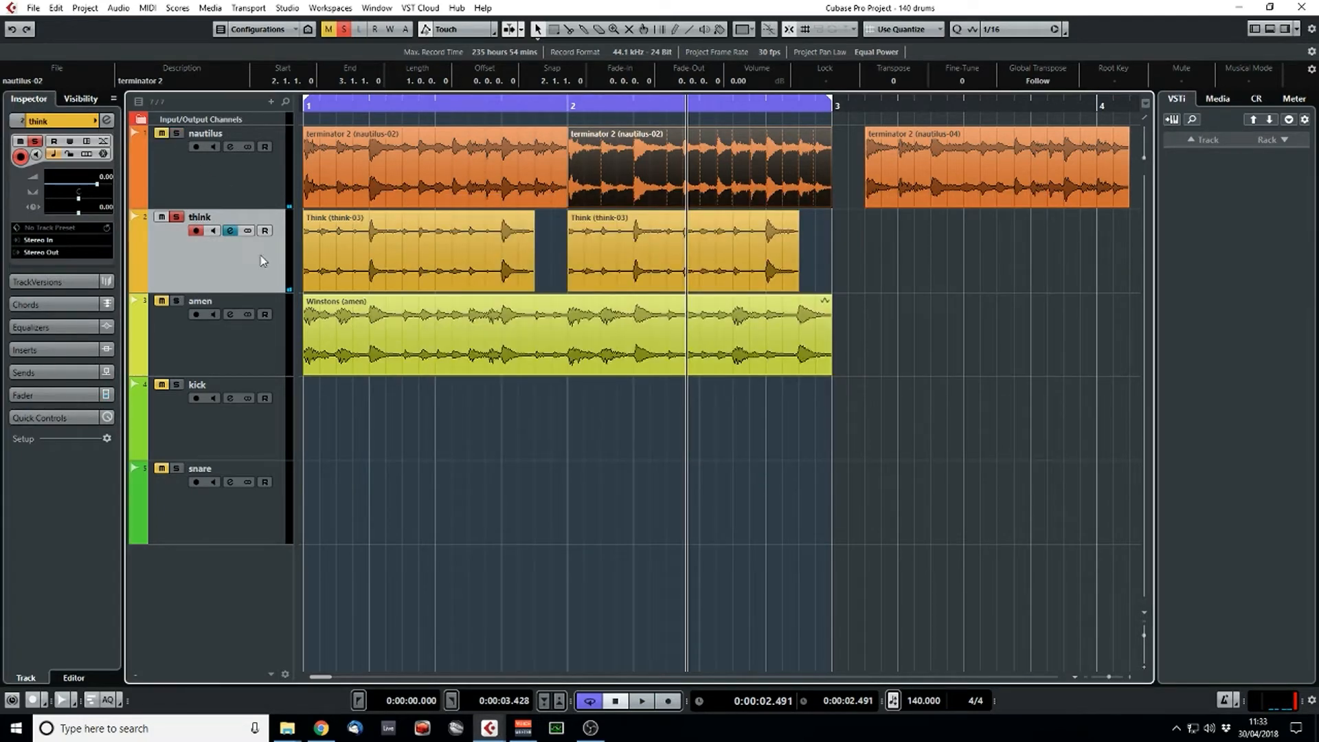
key("space")
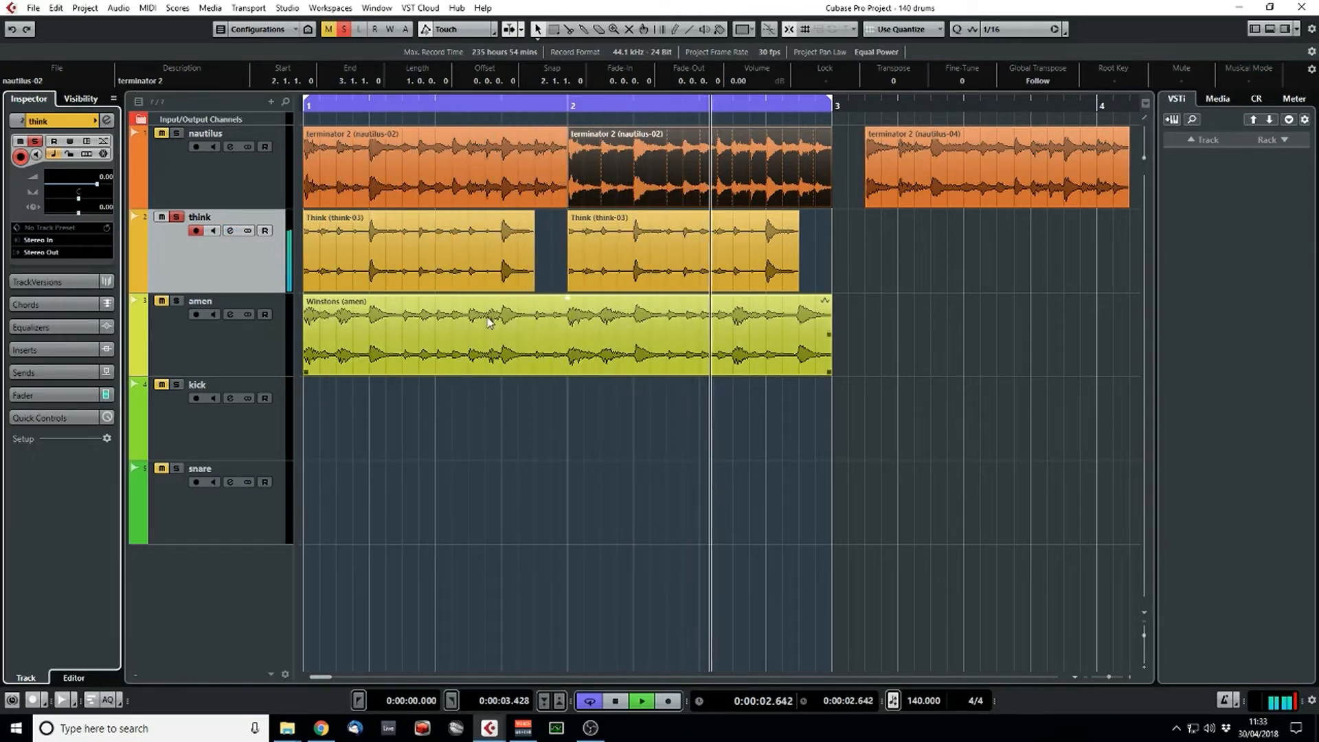
left_click(231, 230)
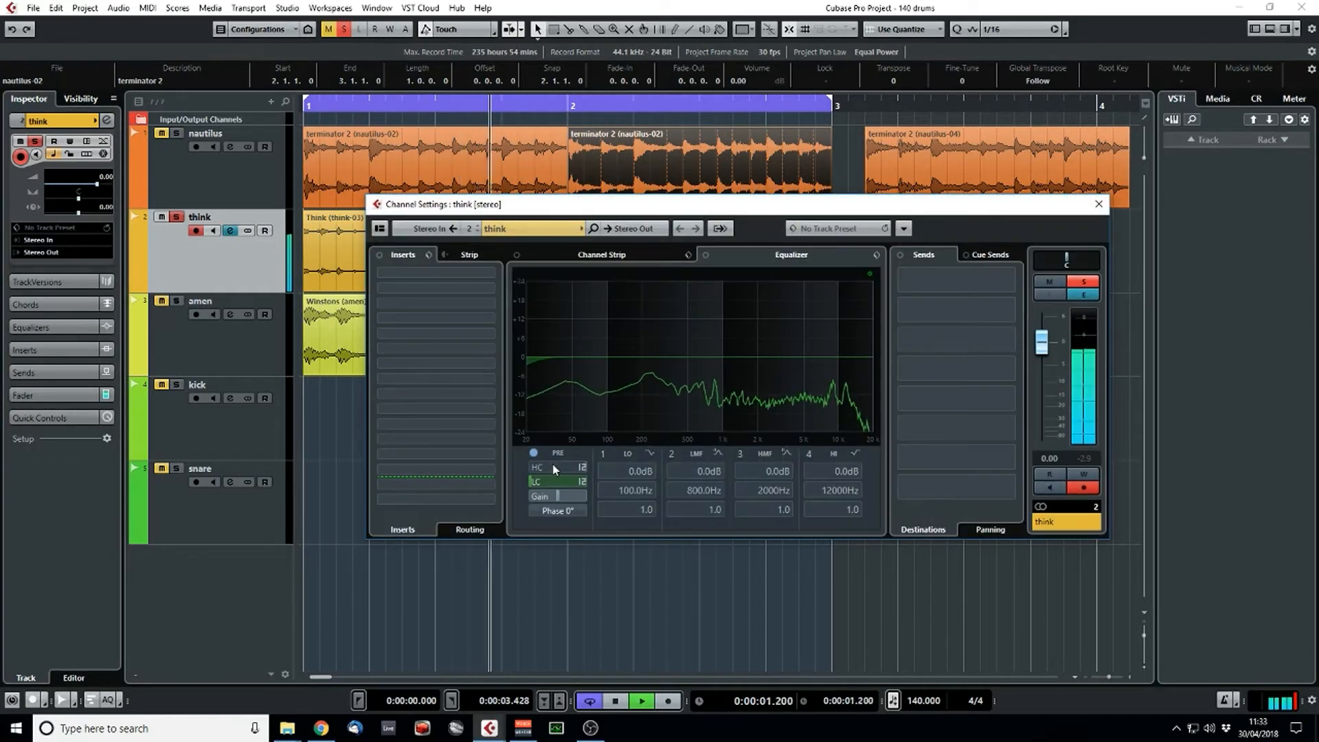
key("space")
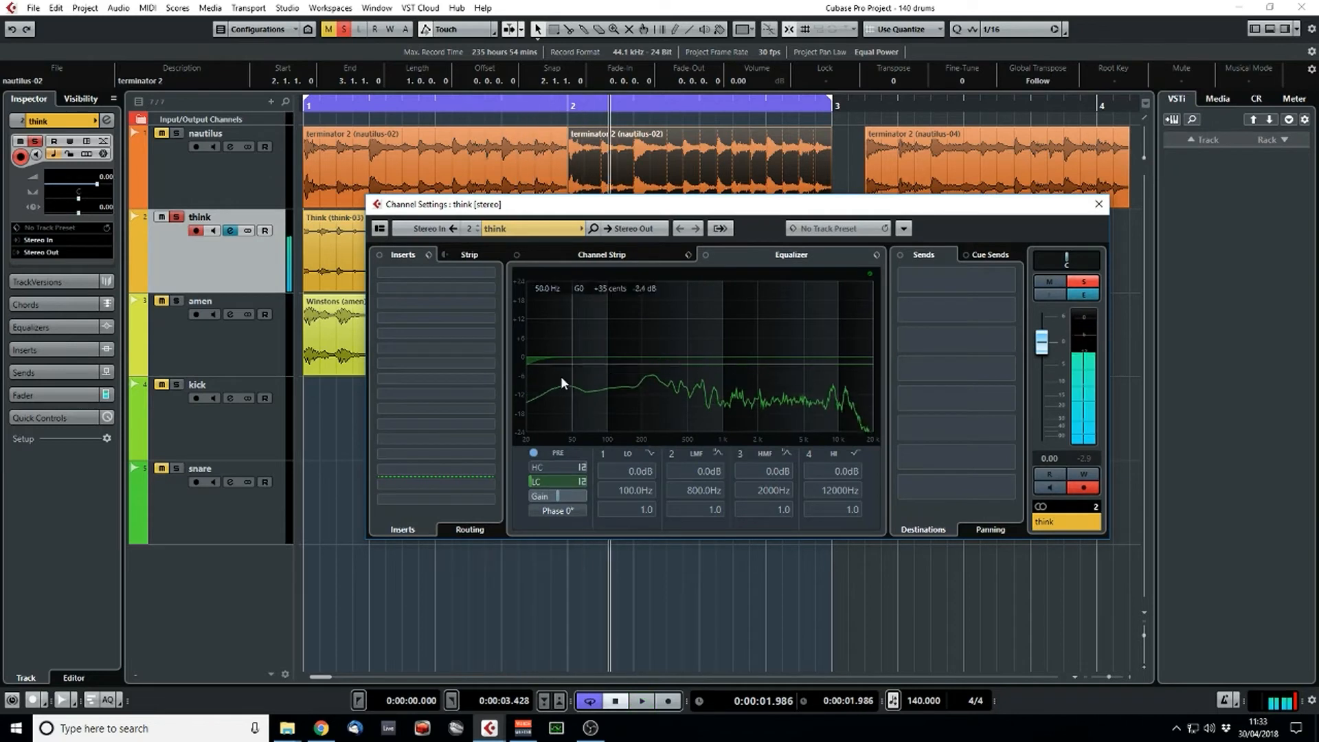
- Set the think low-cut slope to 24 dB/Oct, raise its frequency to about 300 Hz during playback, and close the channel settings
left_click(582, 483)
left_click(596, 522)
left_click_drag(553, 483, 585, 481)
key("space")
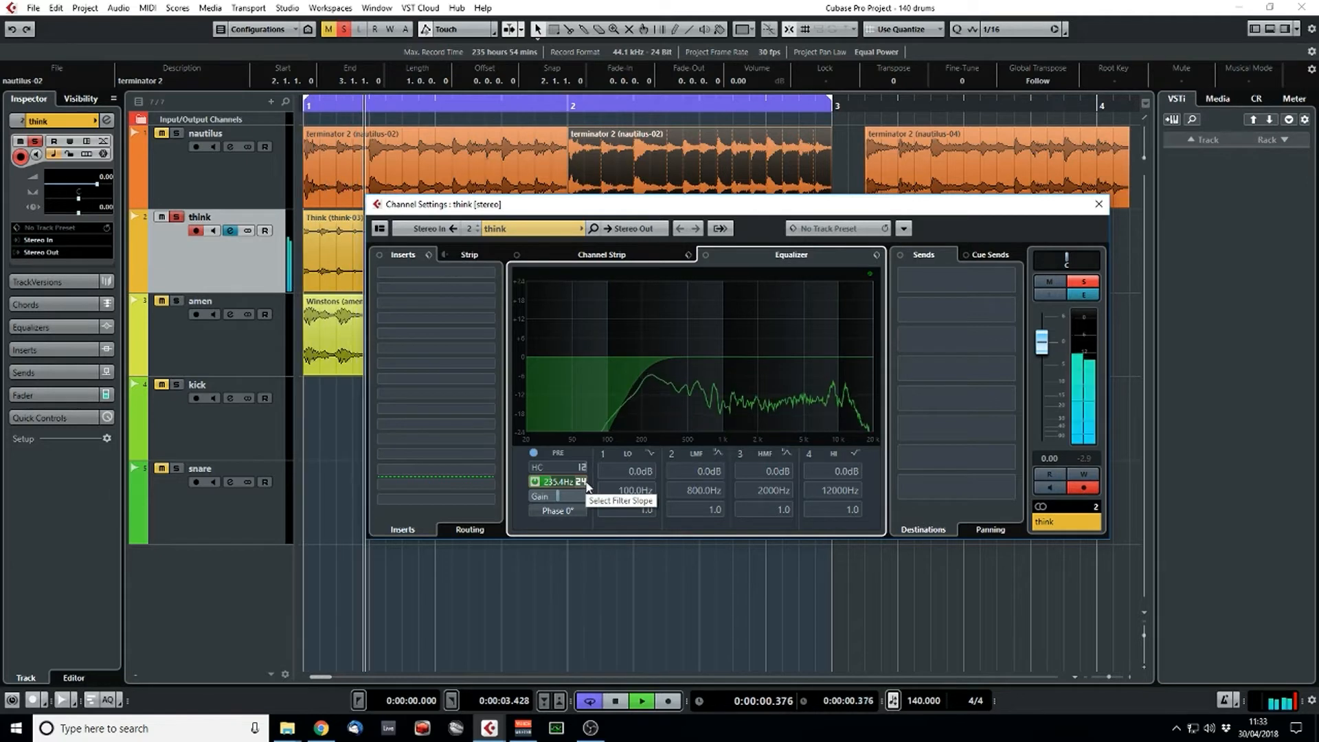
left_click_drag(553, 483, 558, 483)
key("space")
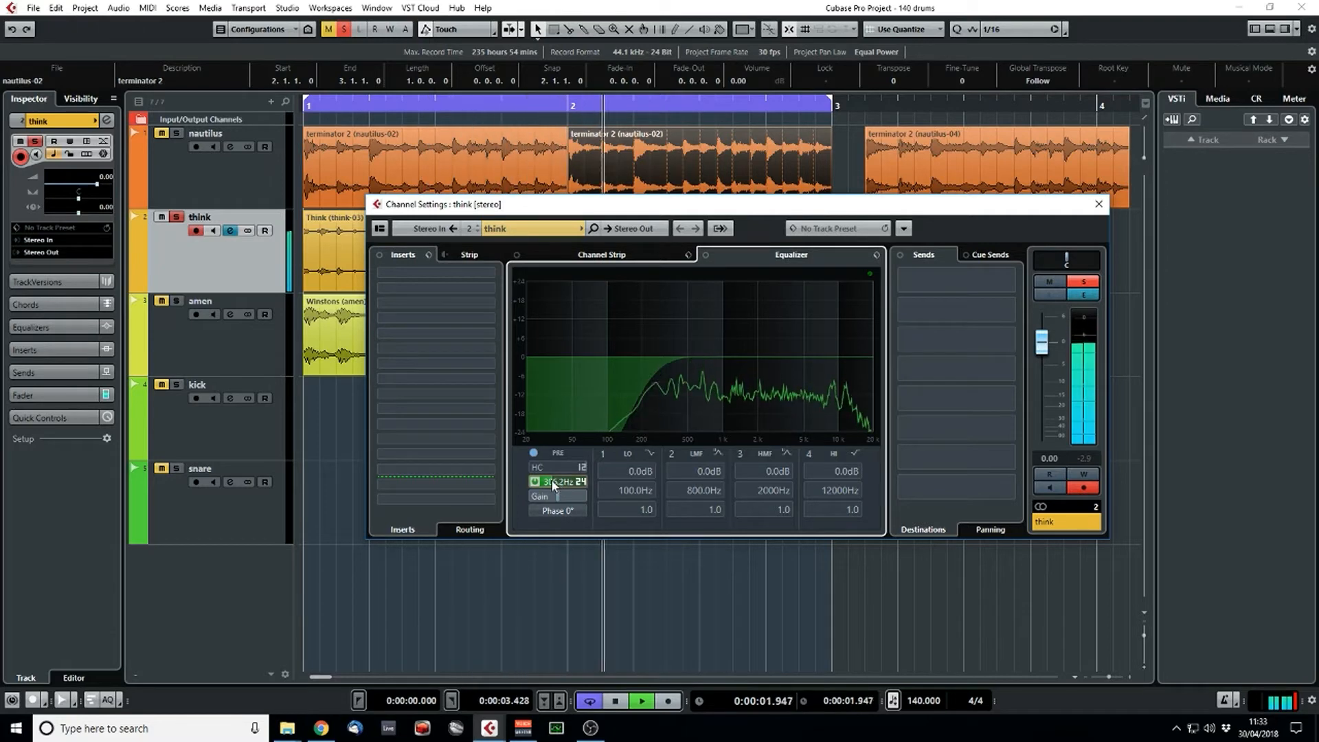
left_click(1099, 203)
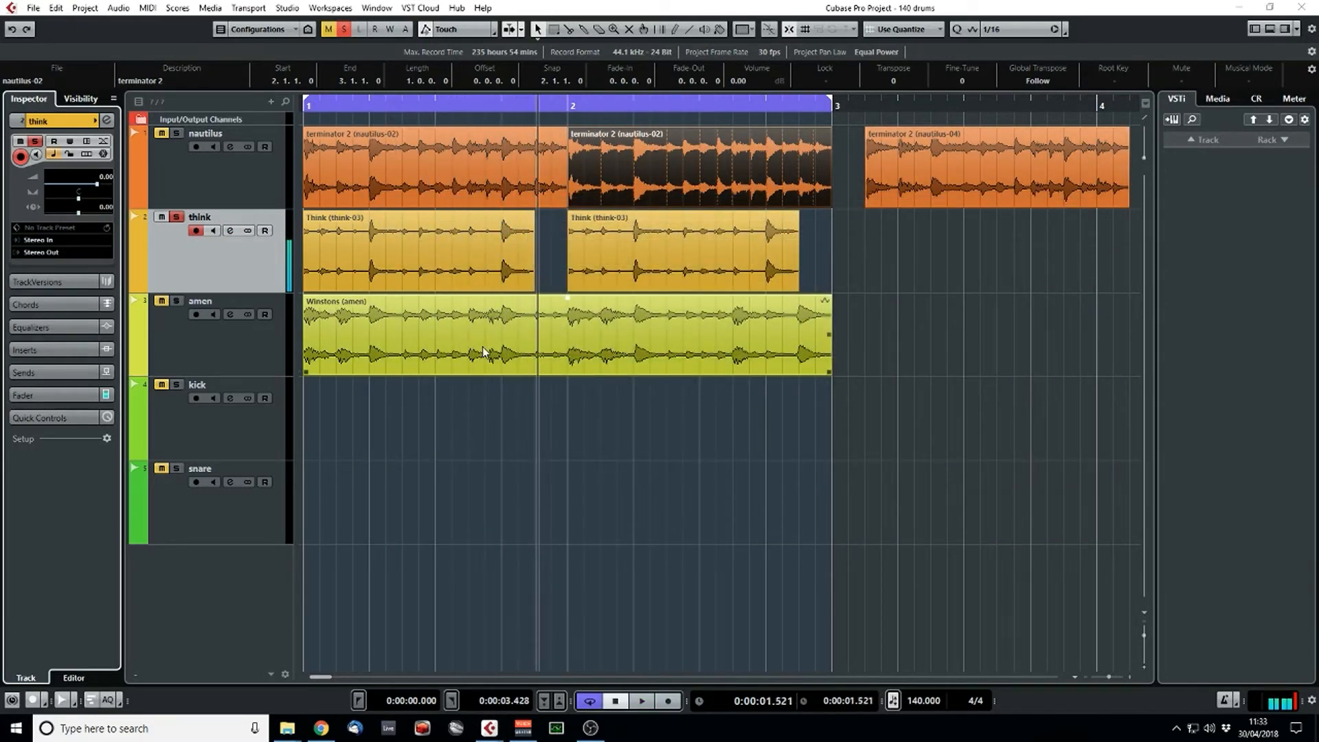
- Solo nautilus together with think and listen to the two filtered loops layered, with the arrangement zoomed out to bar 7
left_click(177, 132)
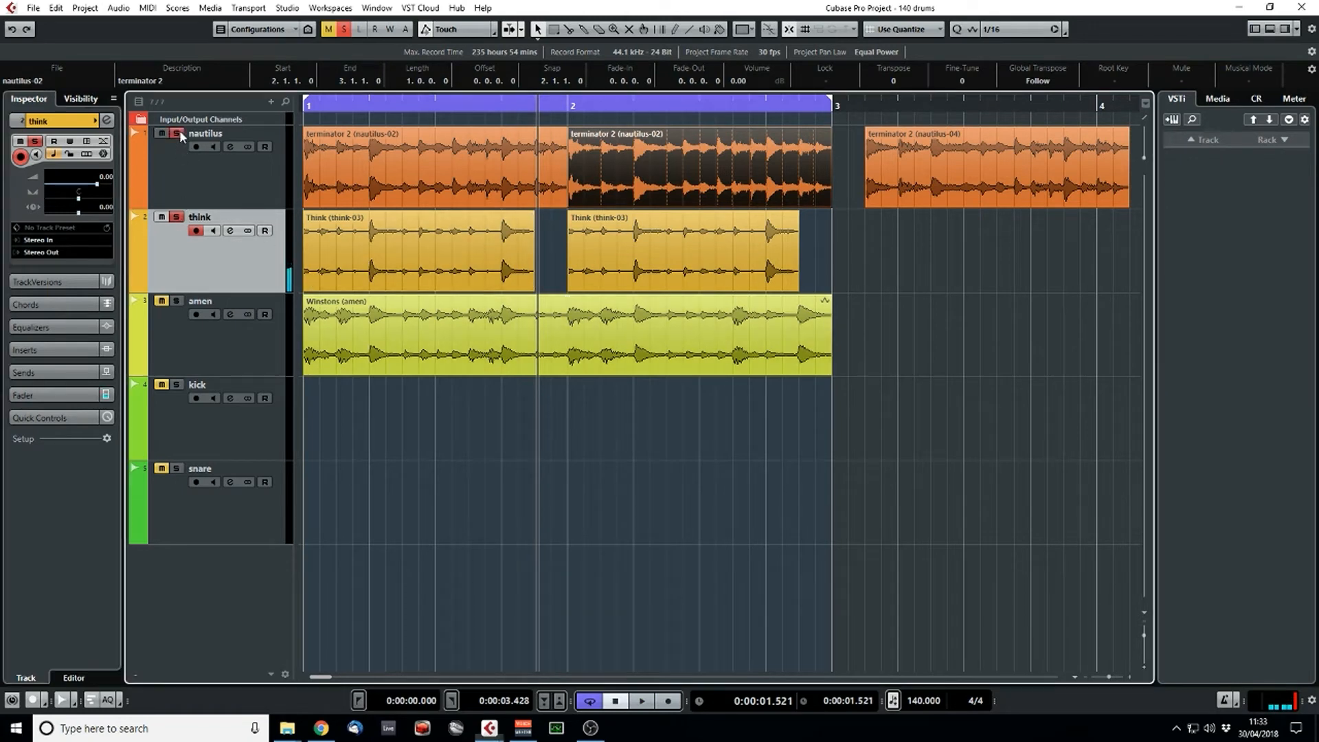
key("space")
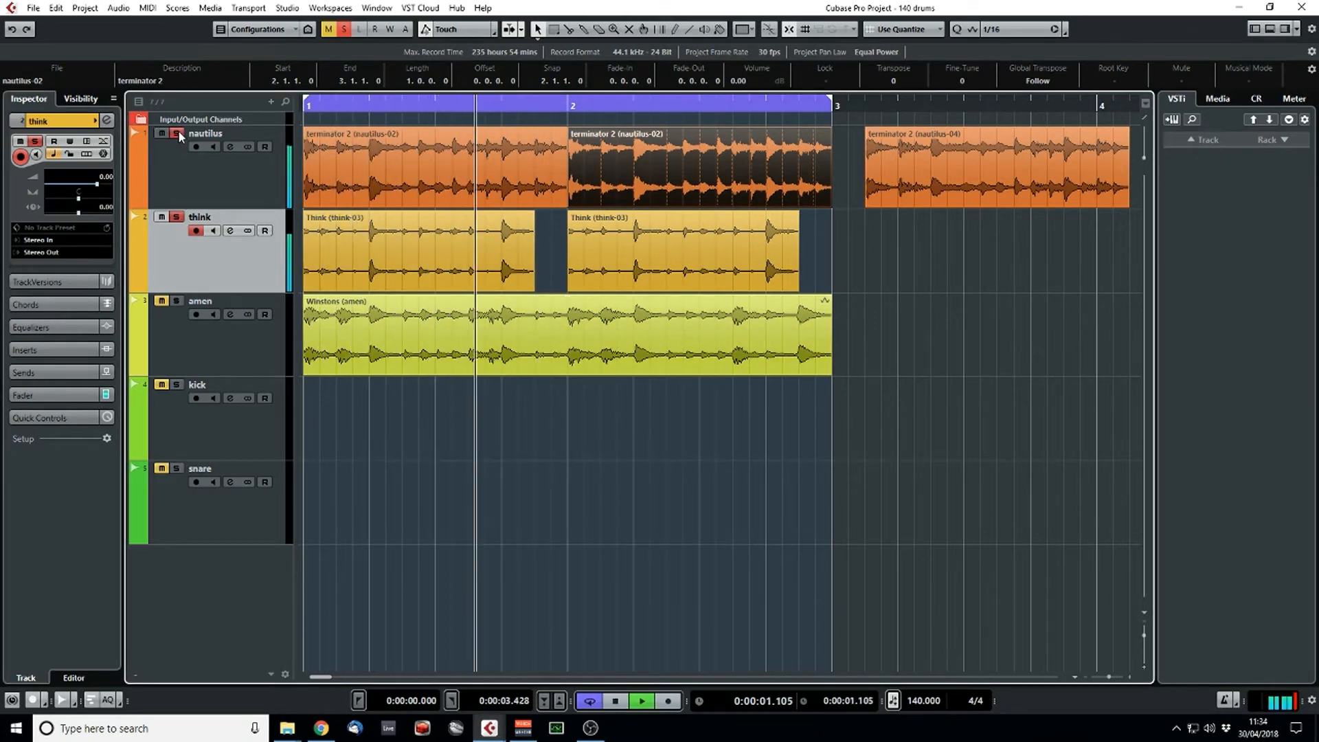
key("space")
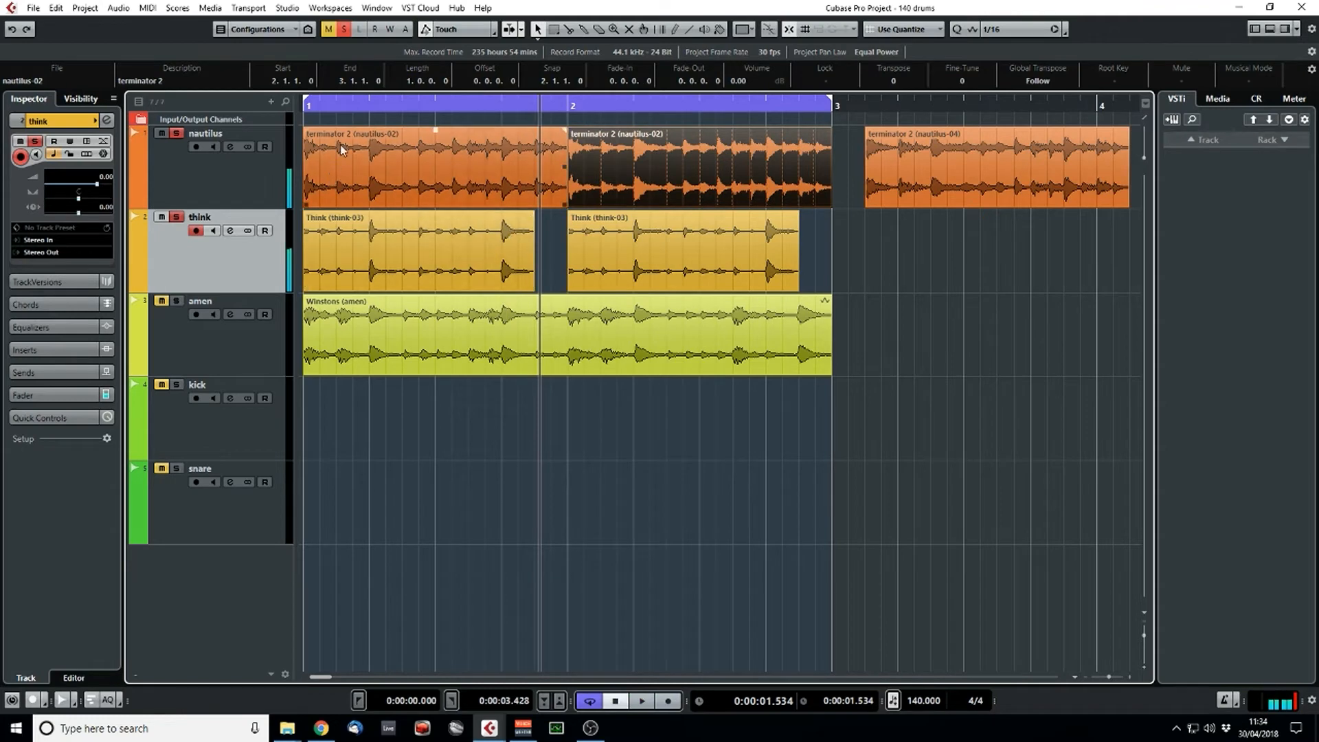
left_click_drag(349, 107, 351, 122)
key("space")
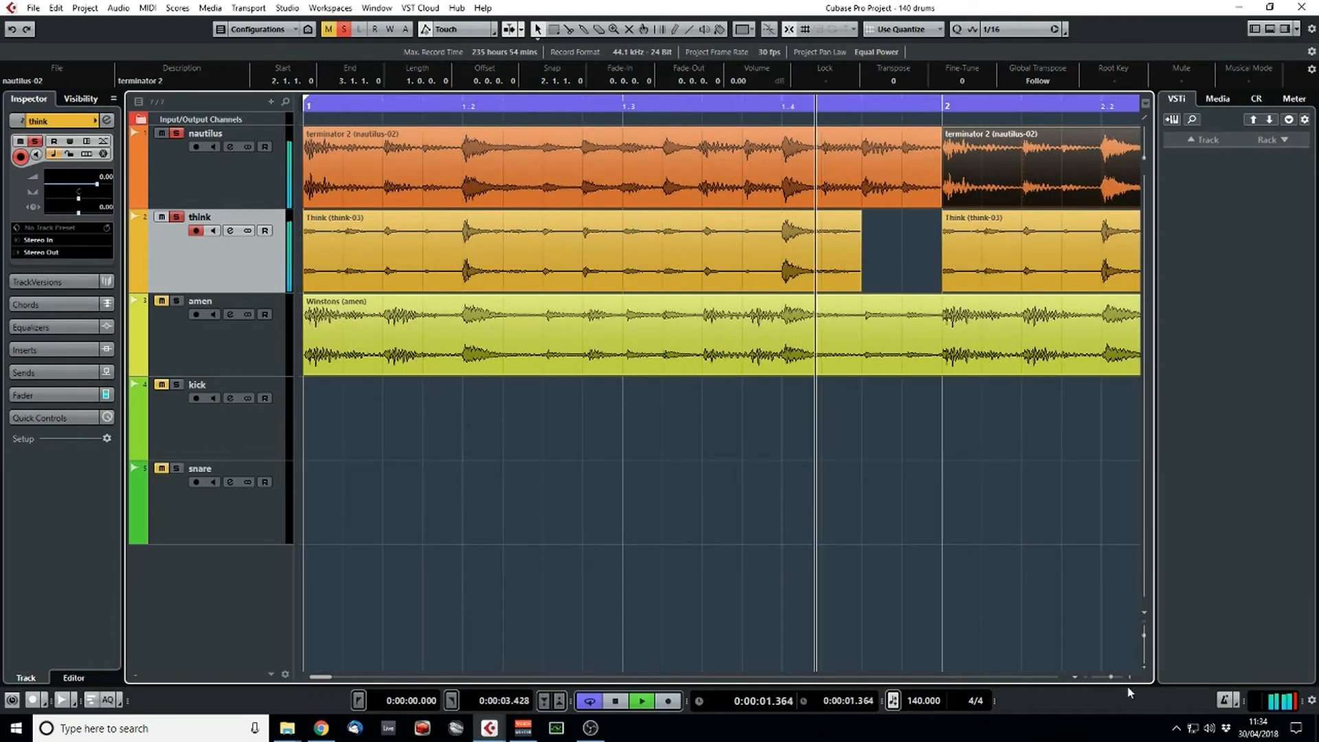
left_click_drag(1112, 678, 1107, 678)
left_click(729, 546)
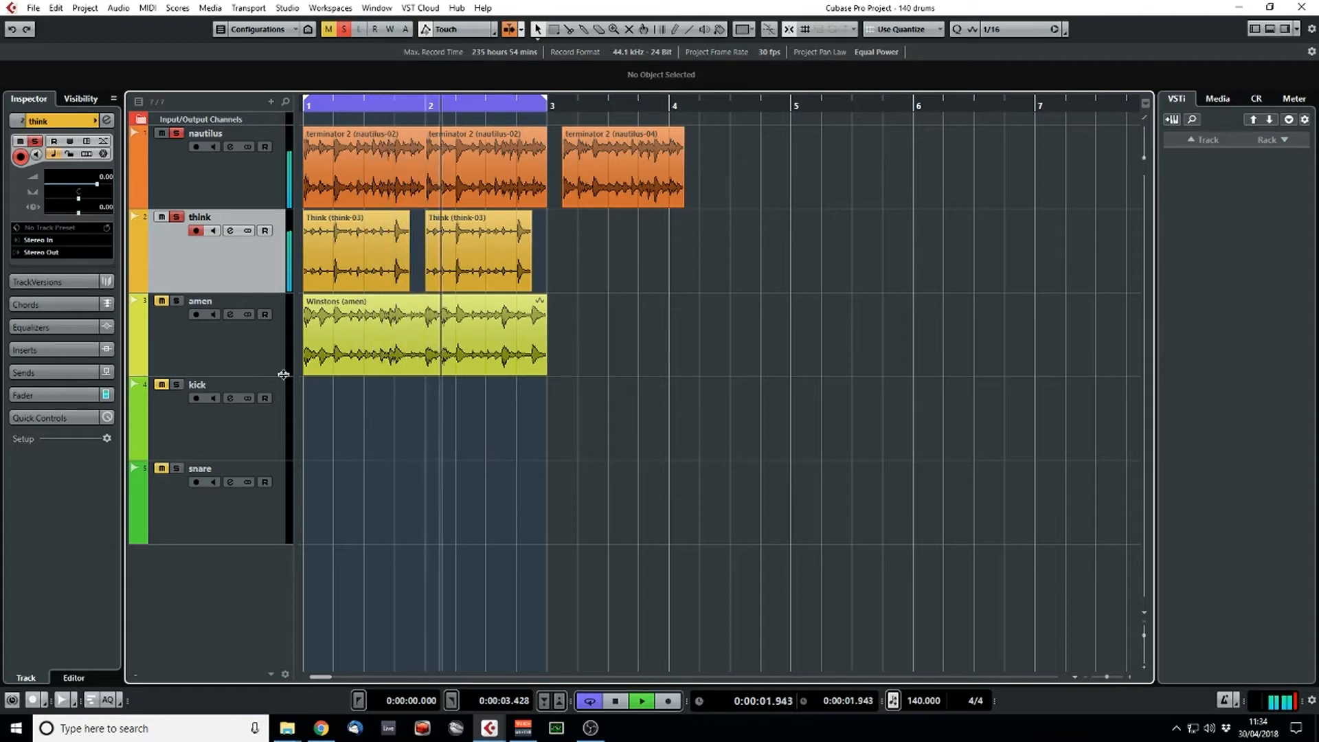
key("space")
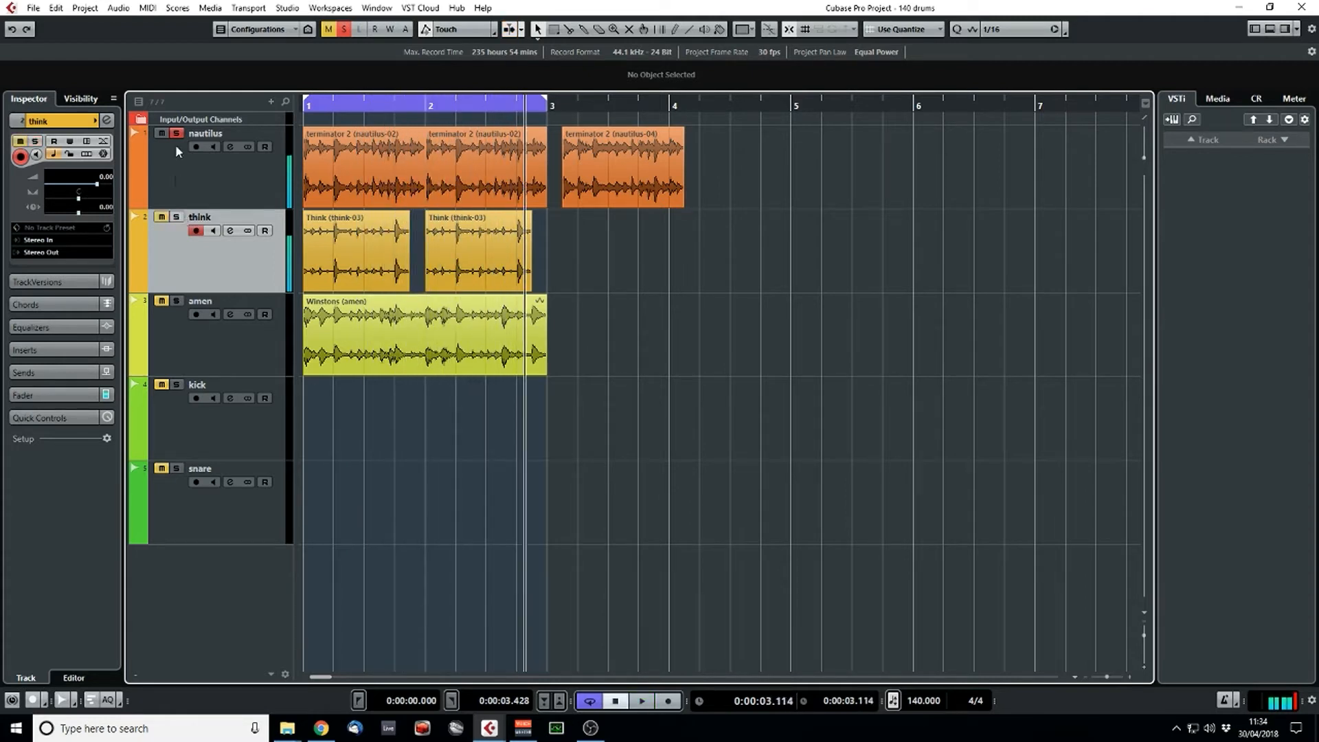
- Solo the amen track alone, open its channel settings, play it, and enable the low-cut filter
key("space")
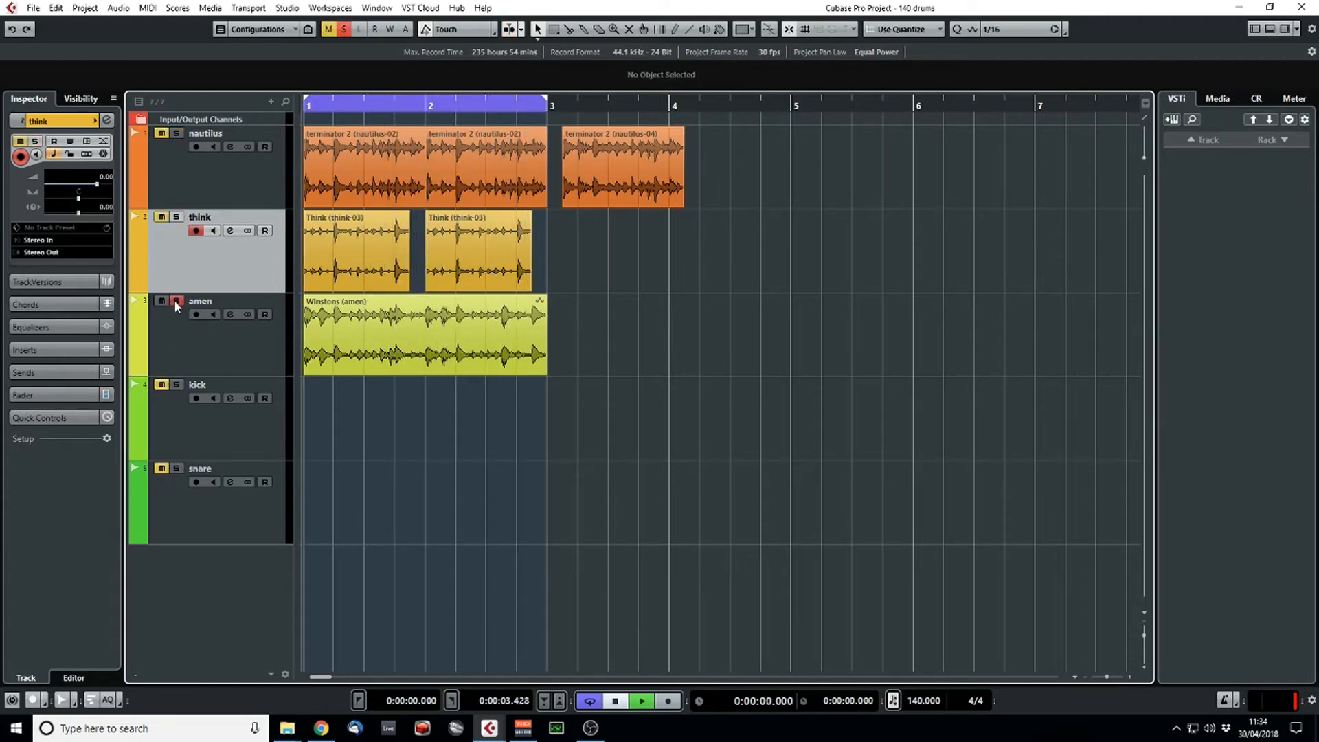
left_click(270, 358)
left_click(107, 120)
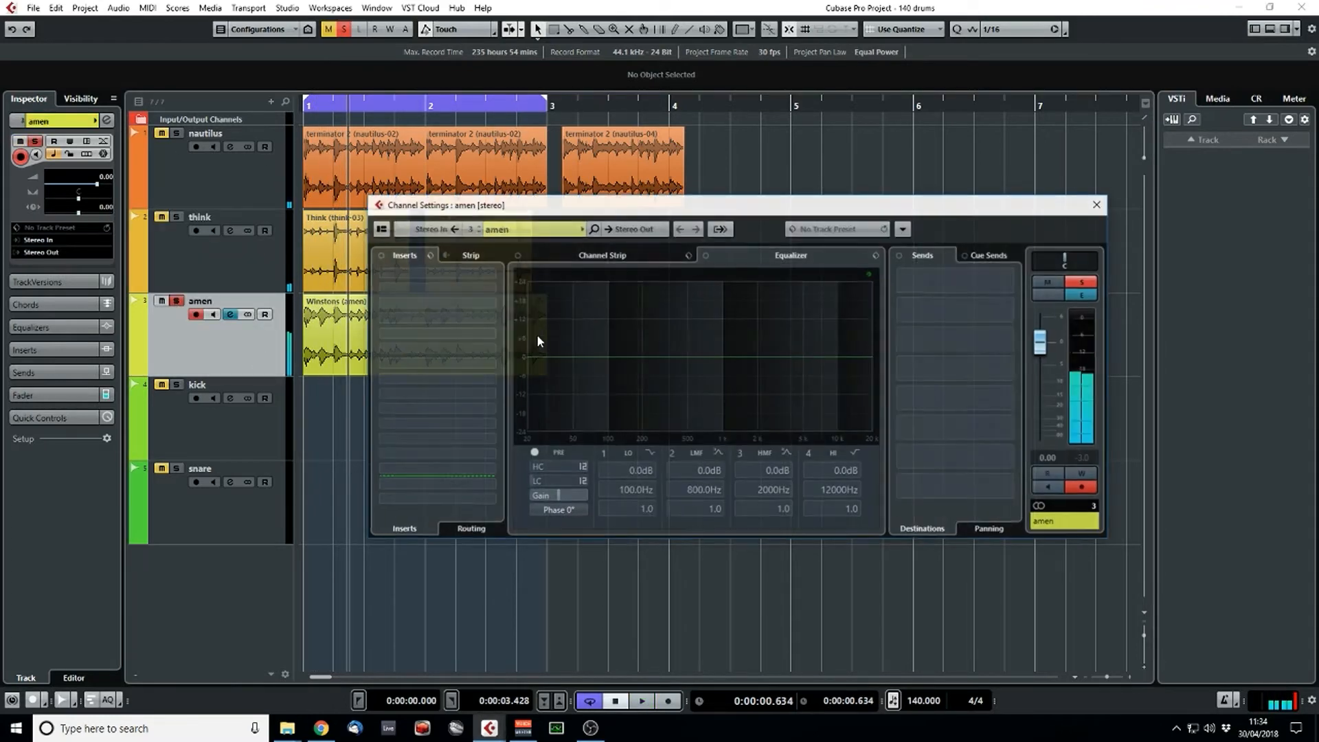
key("space")
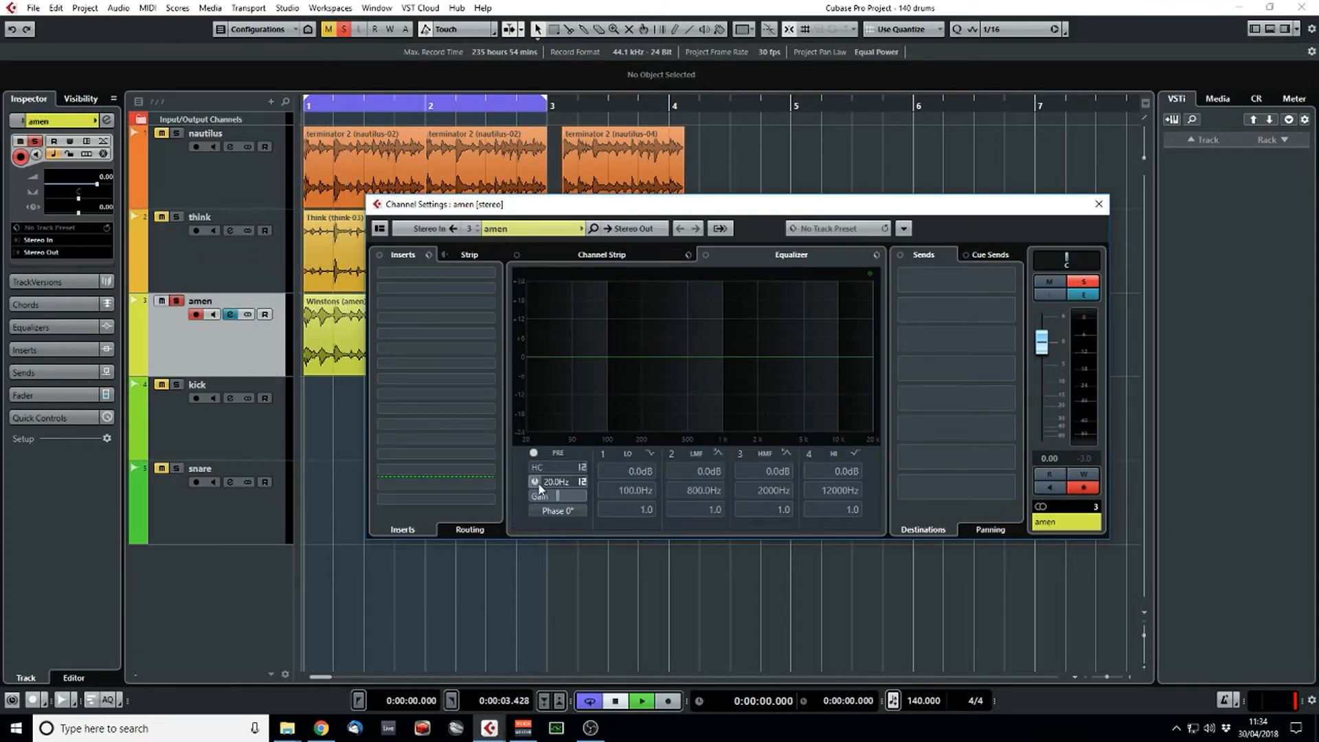
key("space")
left_click(536, 481)
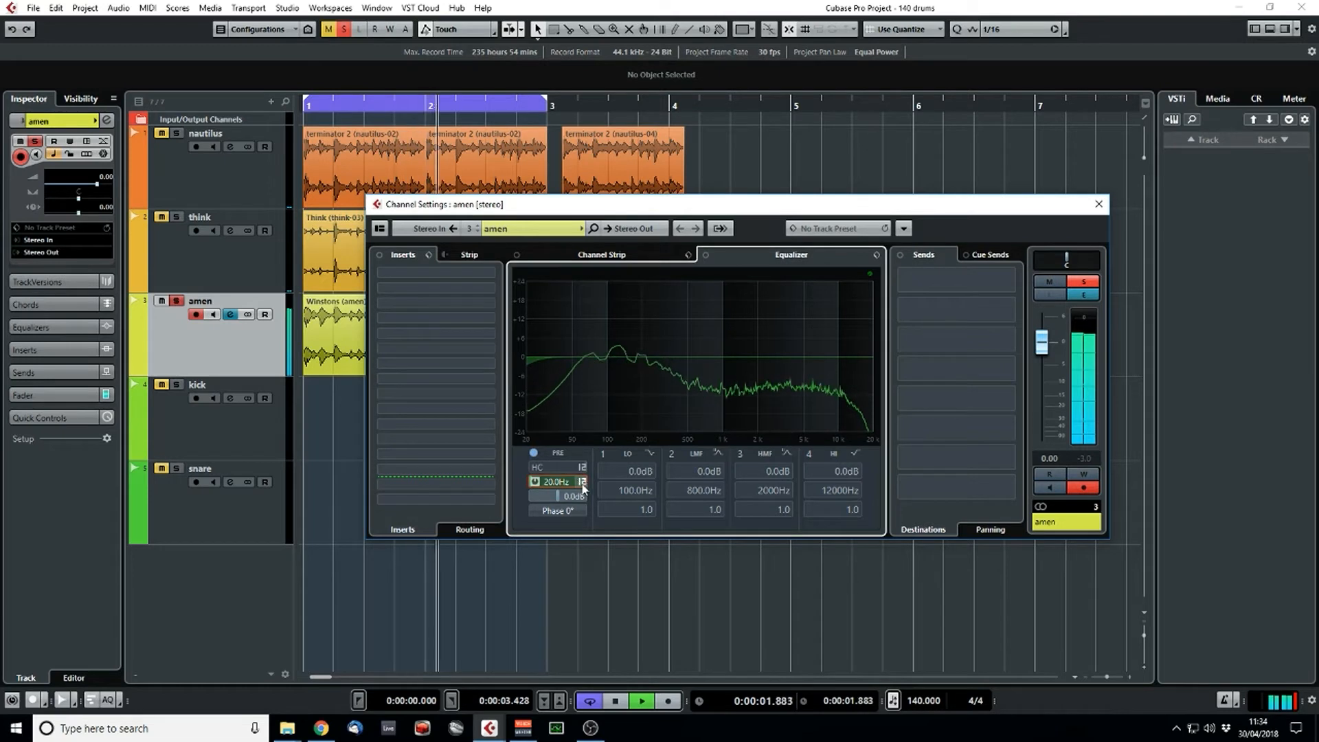
- Set the amen low-cut slope to 36 dB/Oct, raise its frequency during playback to thin the low end, and close the channel settings
left_click(582, 482)
left_click(625, 535)
left_click_drag(566, 480, 584, 485)
scroll(586, 485, "up", 2)
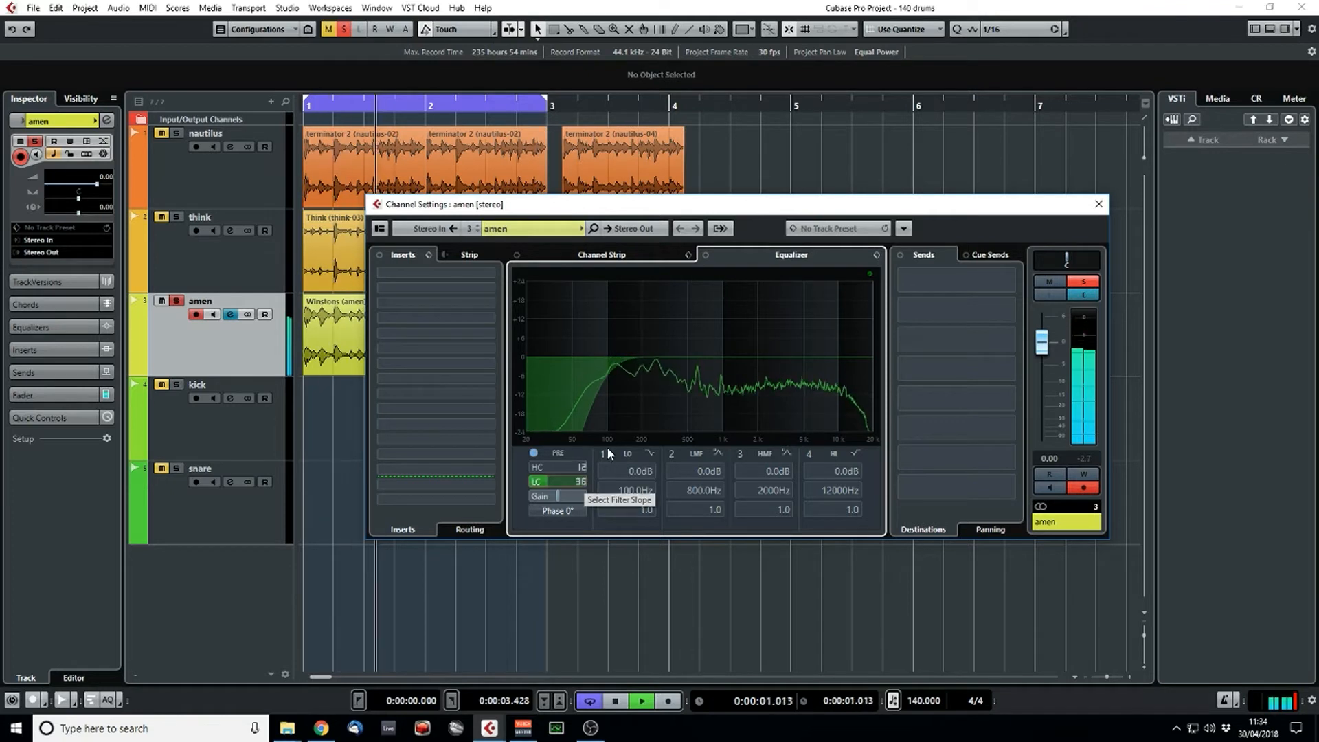
scroll(550, 483, "up", 2)
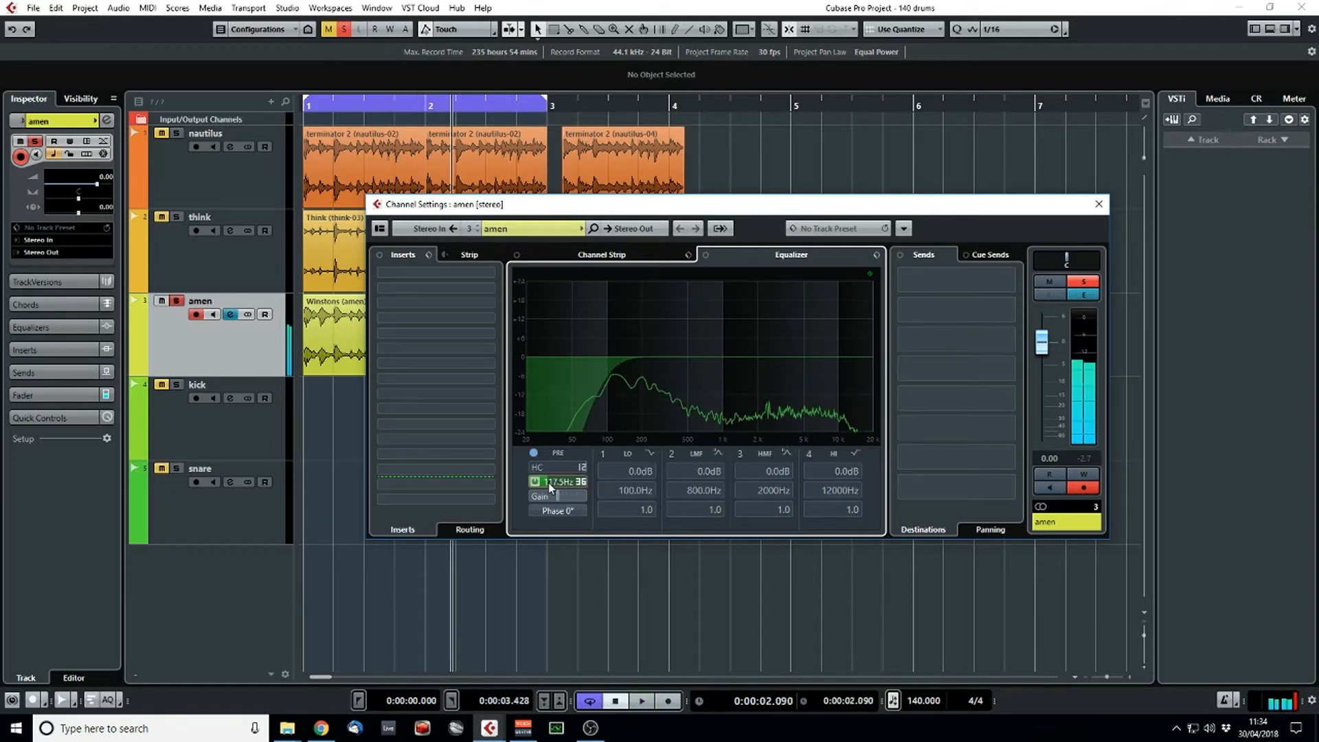
scroll(550, 485, "up", 2)
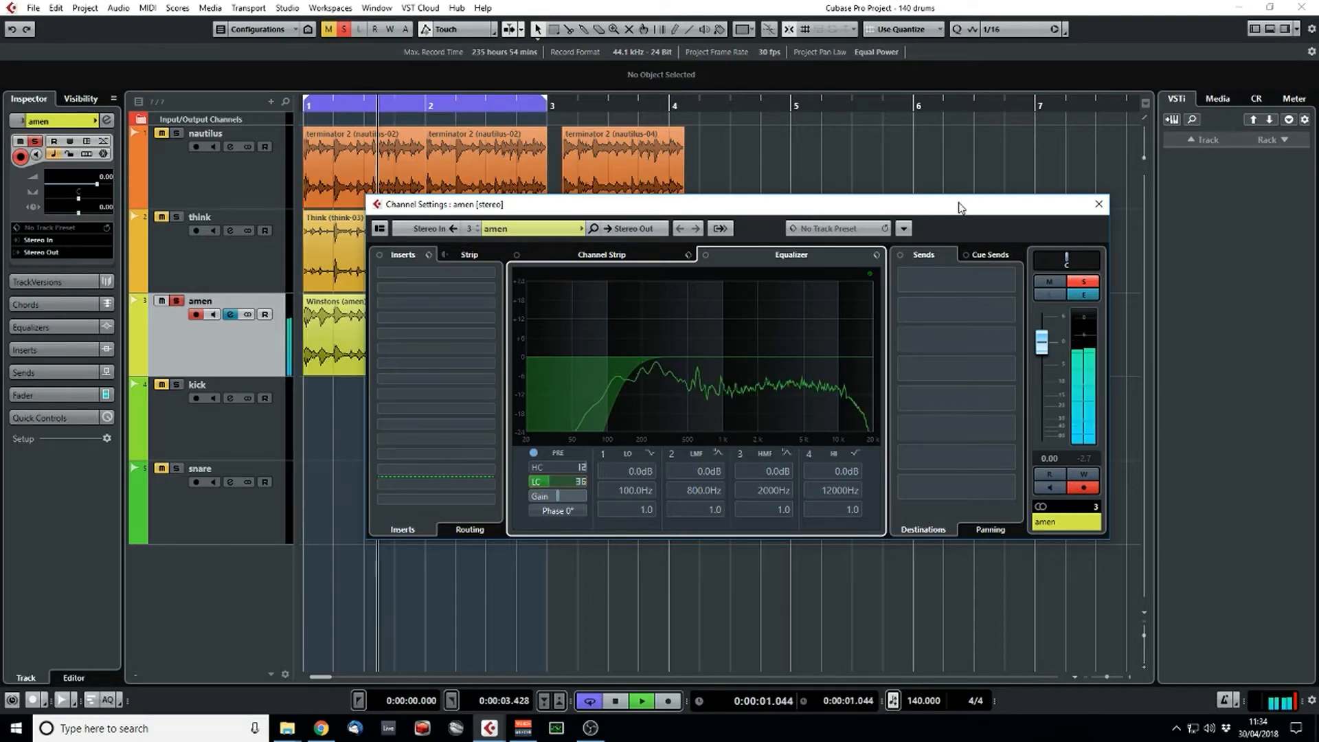
left_click(1098, 204)
- Solo think and nautilus together with amen, play the three breaks, and lower the amen volume to about -4.34
key("space")
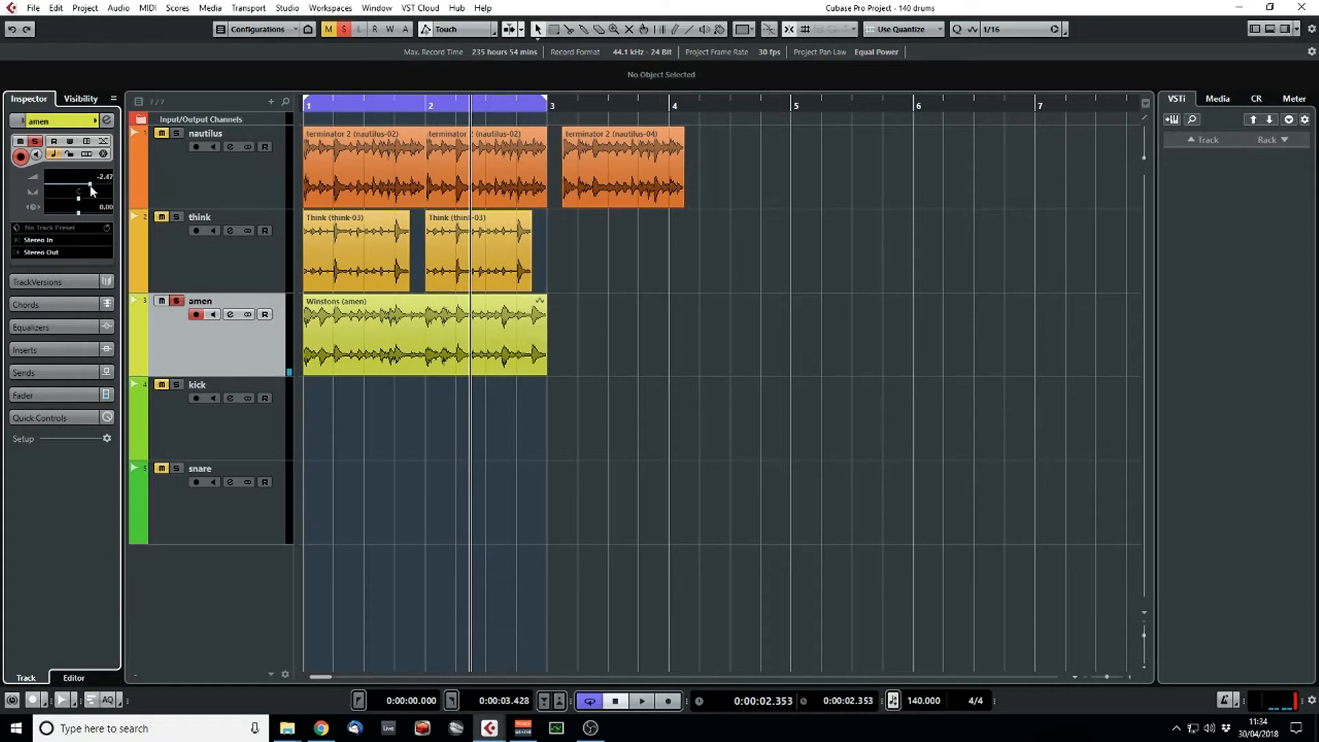
left_click(176, 217)
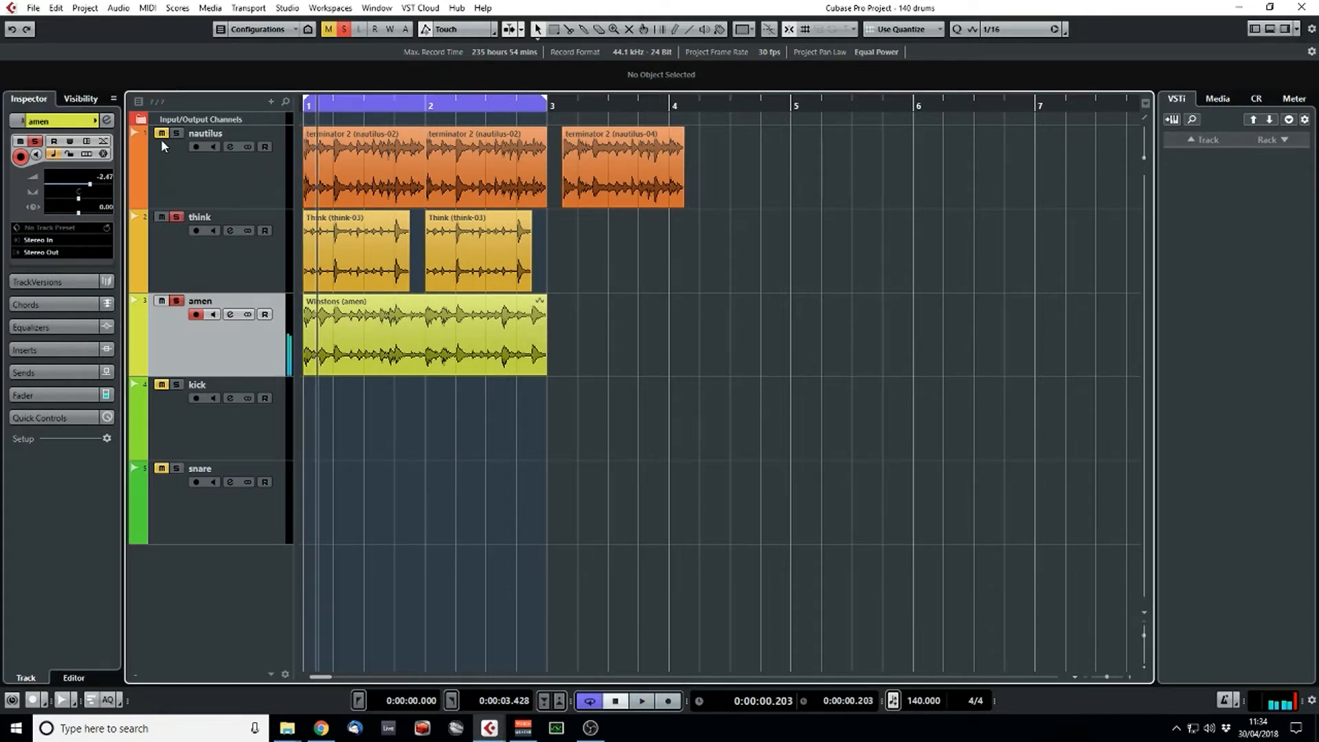
key("space")
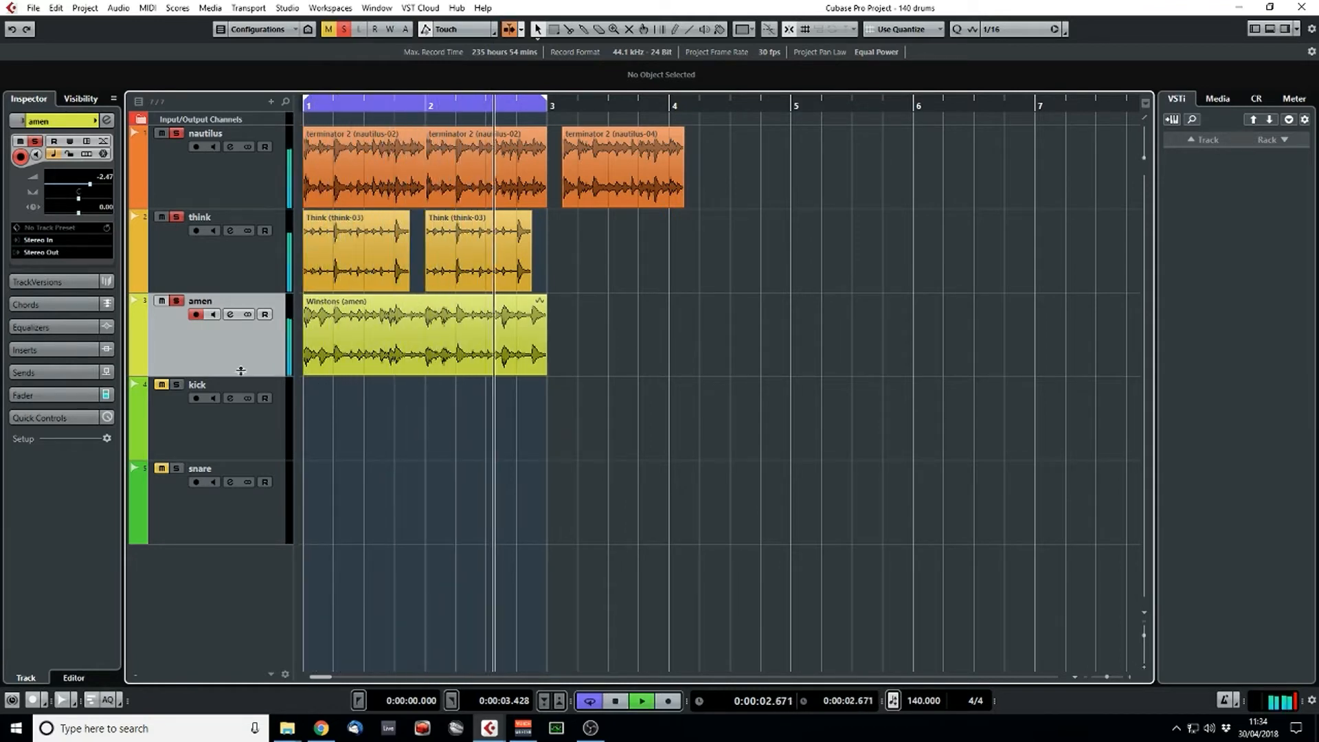
left_click_drag(90, 186, 86, 190)
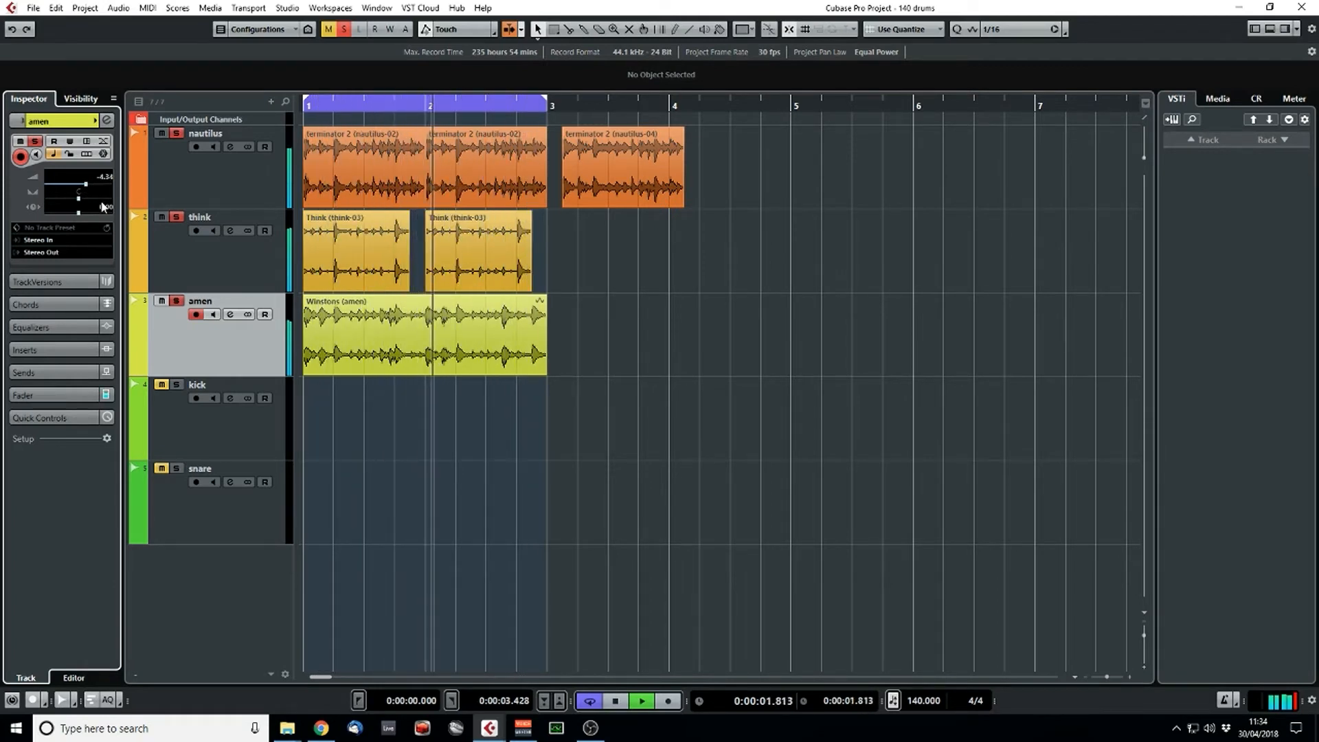
- Lower the nautilus track volume to about -5.07 while the three layered breaks play
left_click(195, 183)
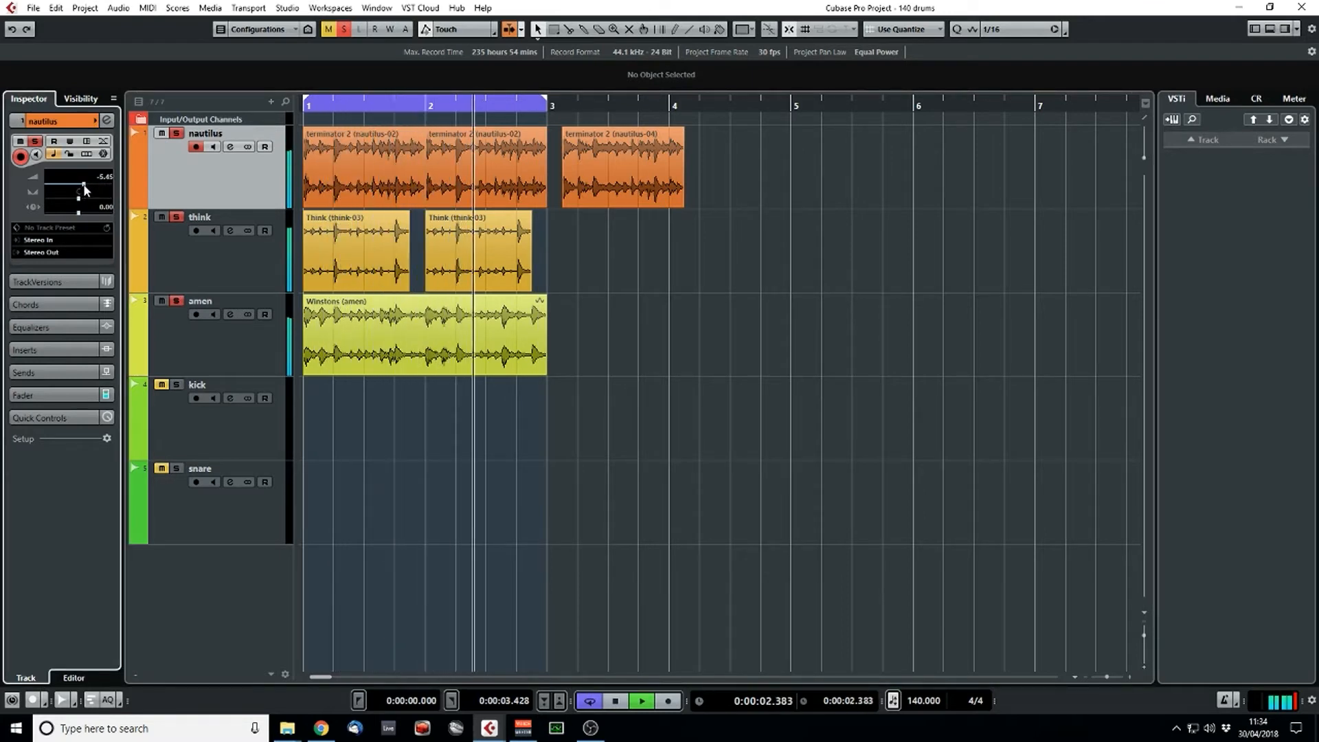
left_click_drag(79, 186, 85, 185)
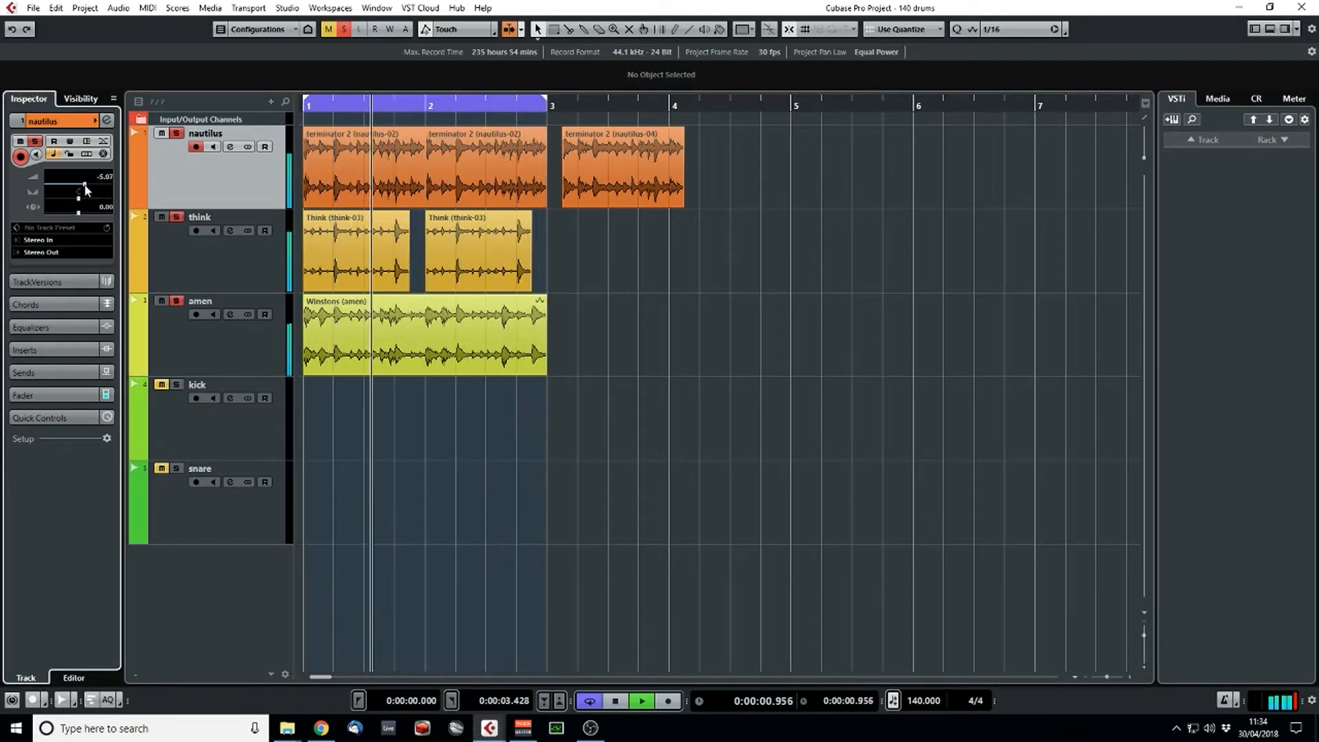
left_click(729, 520)
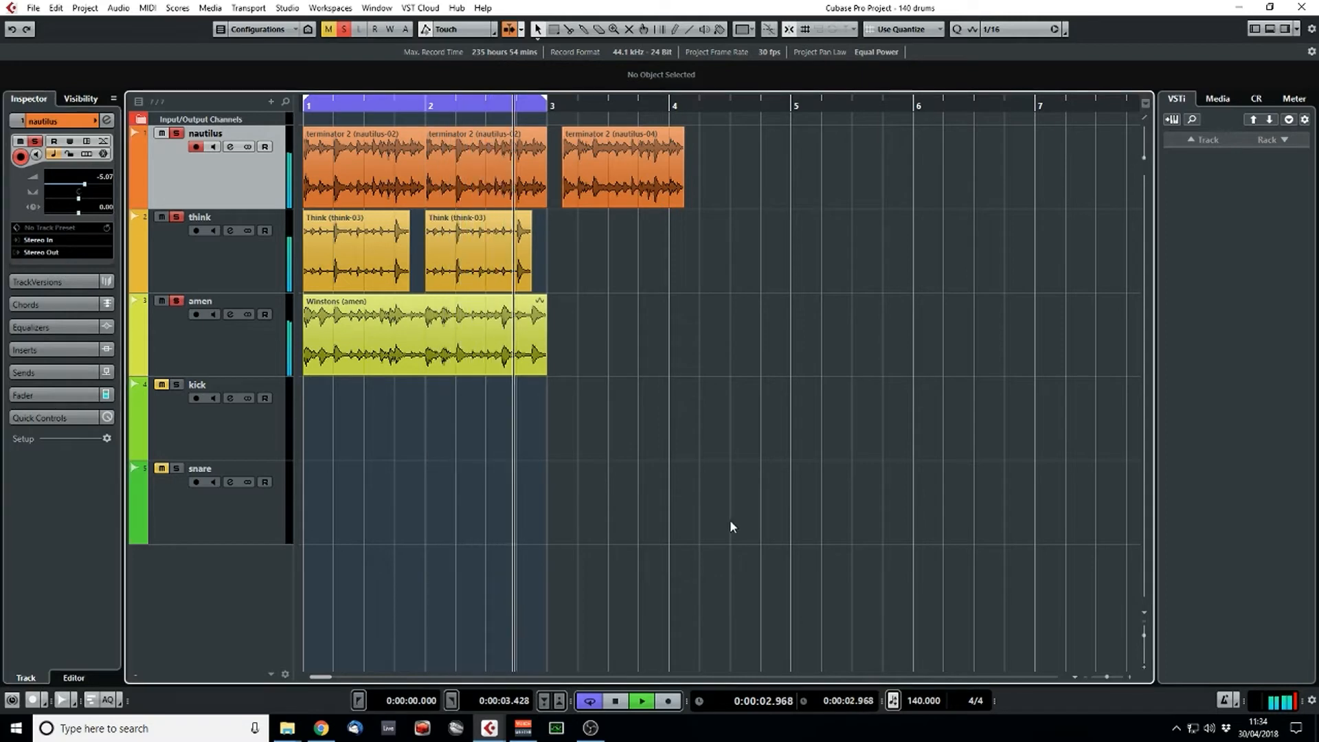
key("space")
- Move the spare nautilus-04 event to about bar 5, clear all solos, and play the loops
left_click_drag(618, 196, 932, 195)
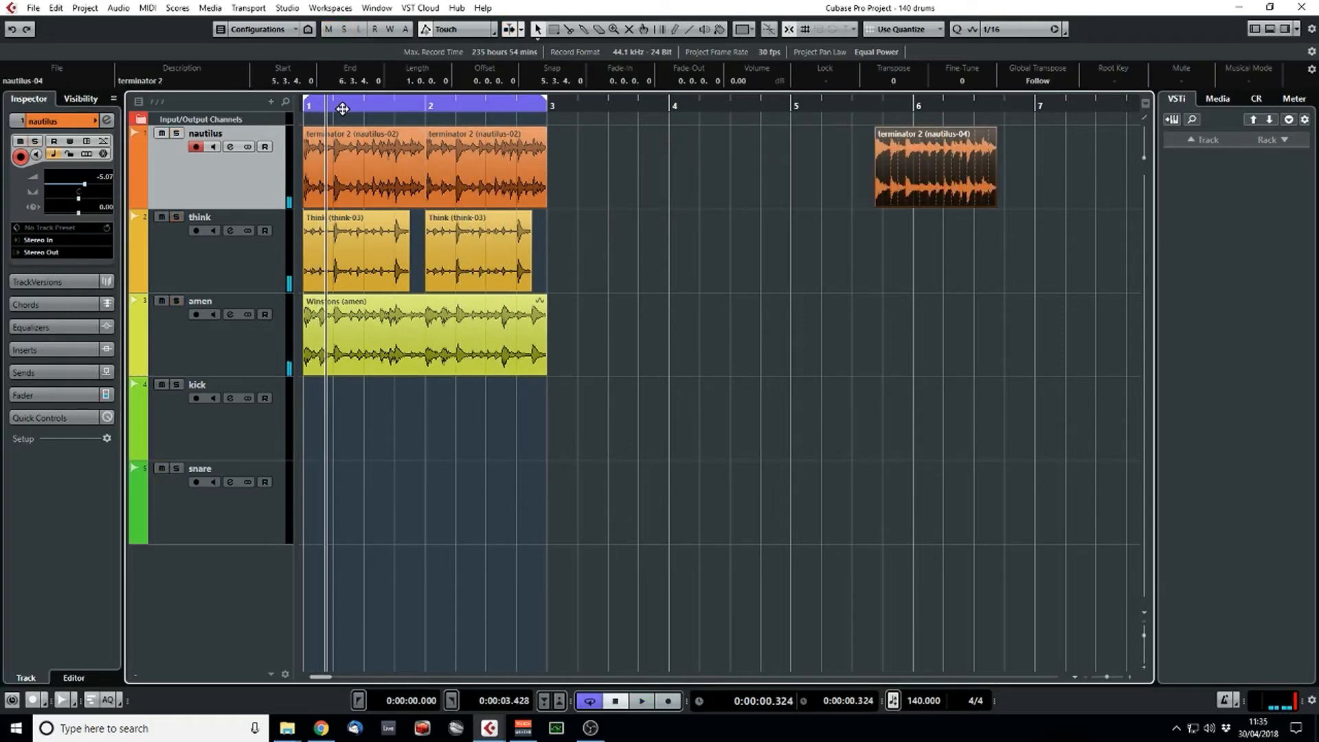
left_click_drag(342, 109, 354, 125)
key("KP_Subtract")
key("space")
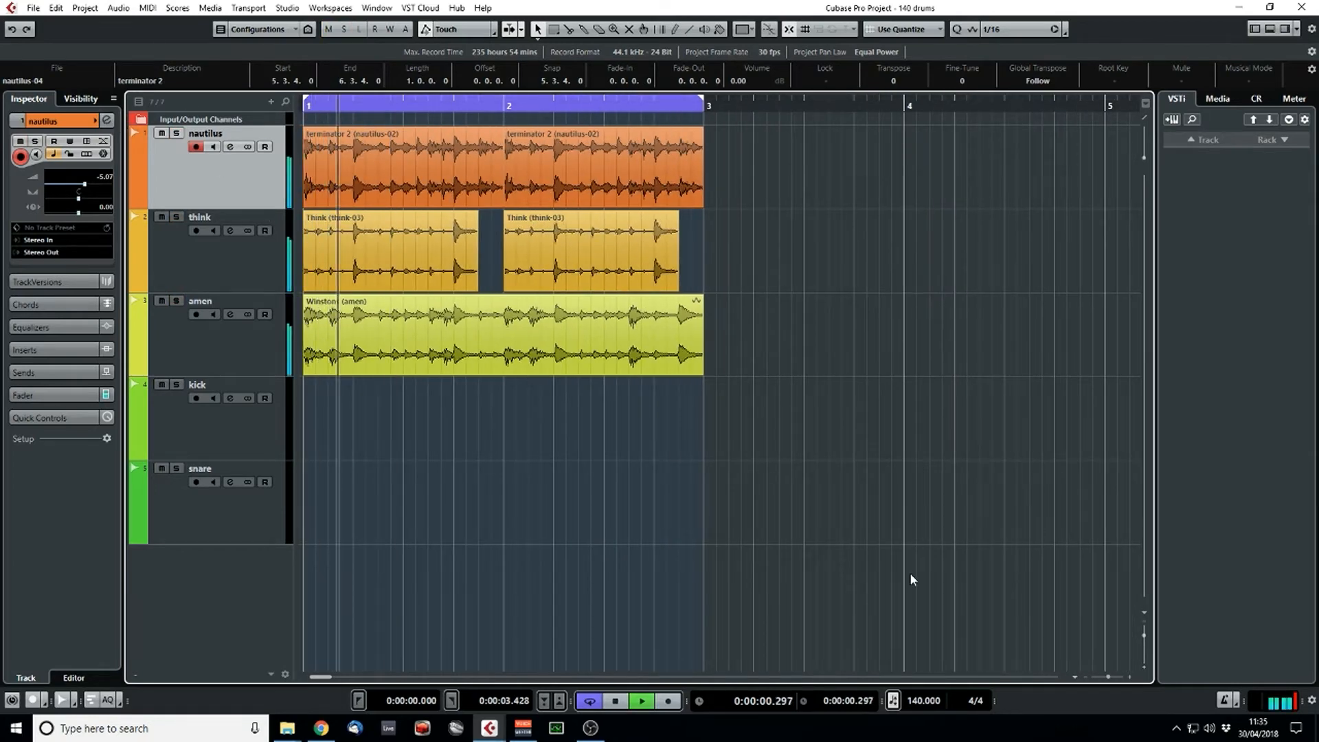
- Reduce the track heights slightly and move the spare nautilus-04 event further out to about the end of bar 7
left_click(841, 580)
key("shift+g")
key("shift+g")
key("shift+g")
key("shift+g")
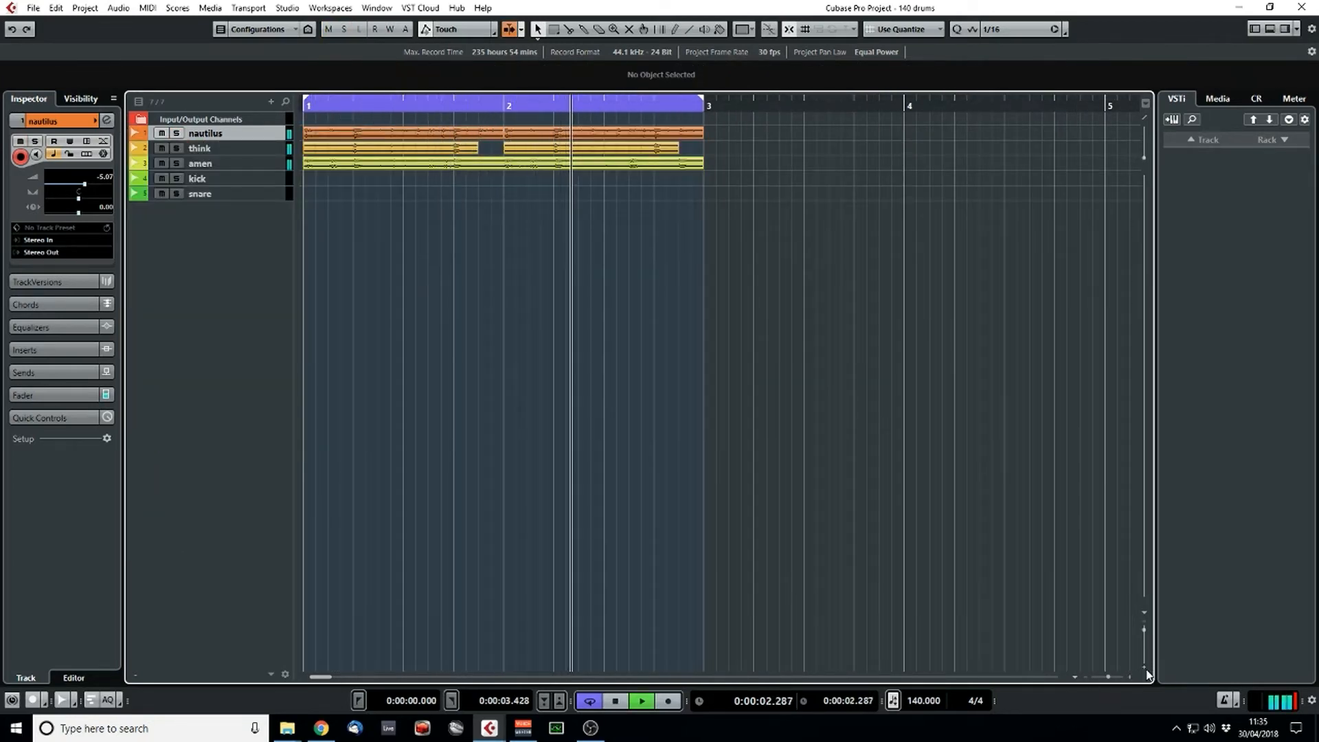
left_click(1146, 669)
left_click(1145, 669)
left_click(1146, 670)
left_click_drag(1114, 678, 1110, 679)
left_click_drag(682, 183, 845, 183)
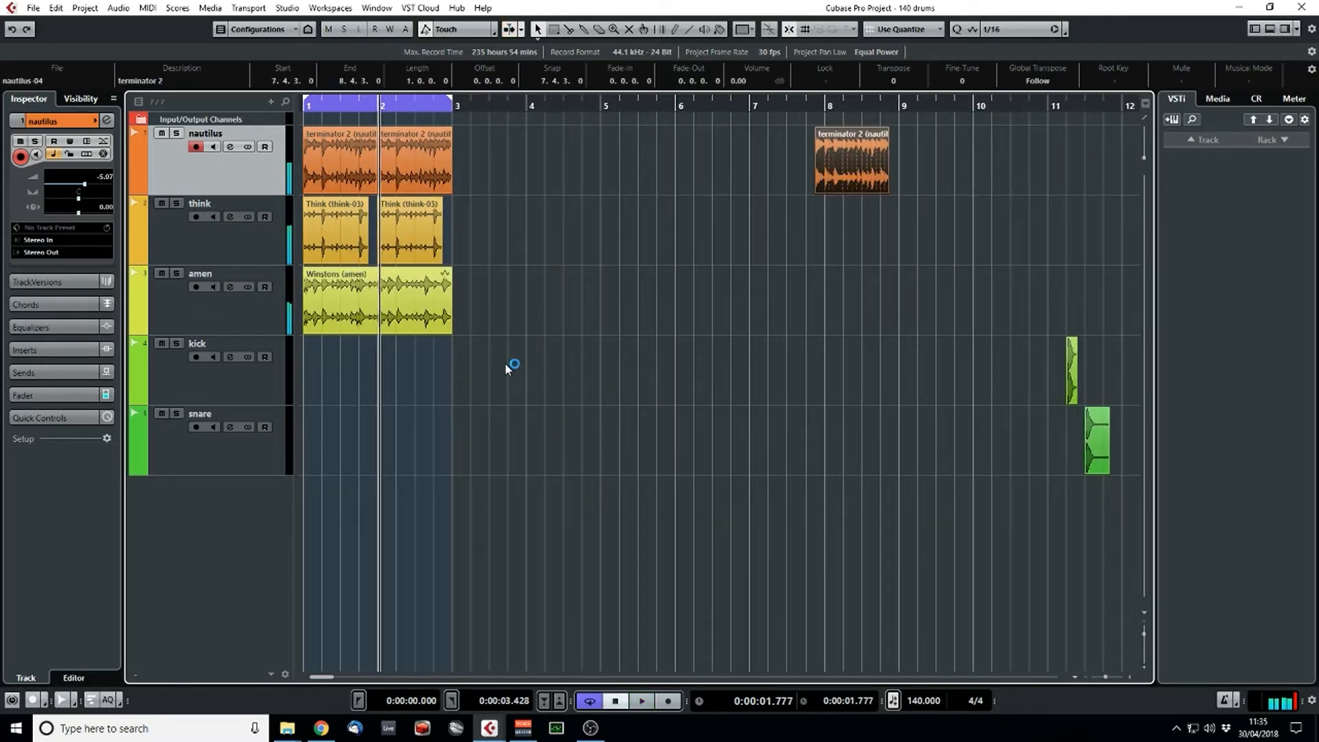
- Duplicate the two-bar nautilus, think and amen loops, set the grid to Bar, place the copies at bar 3, and extend the cycle to bar 5
left_click_drag(510, 366, 522, 172)
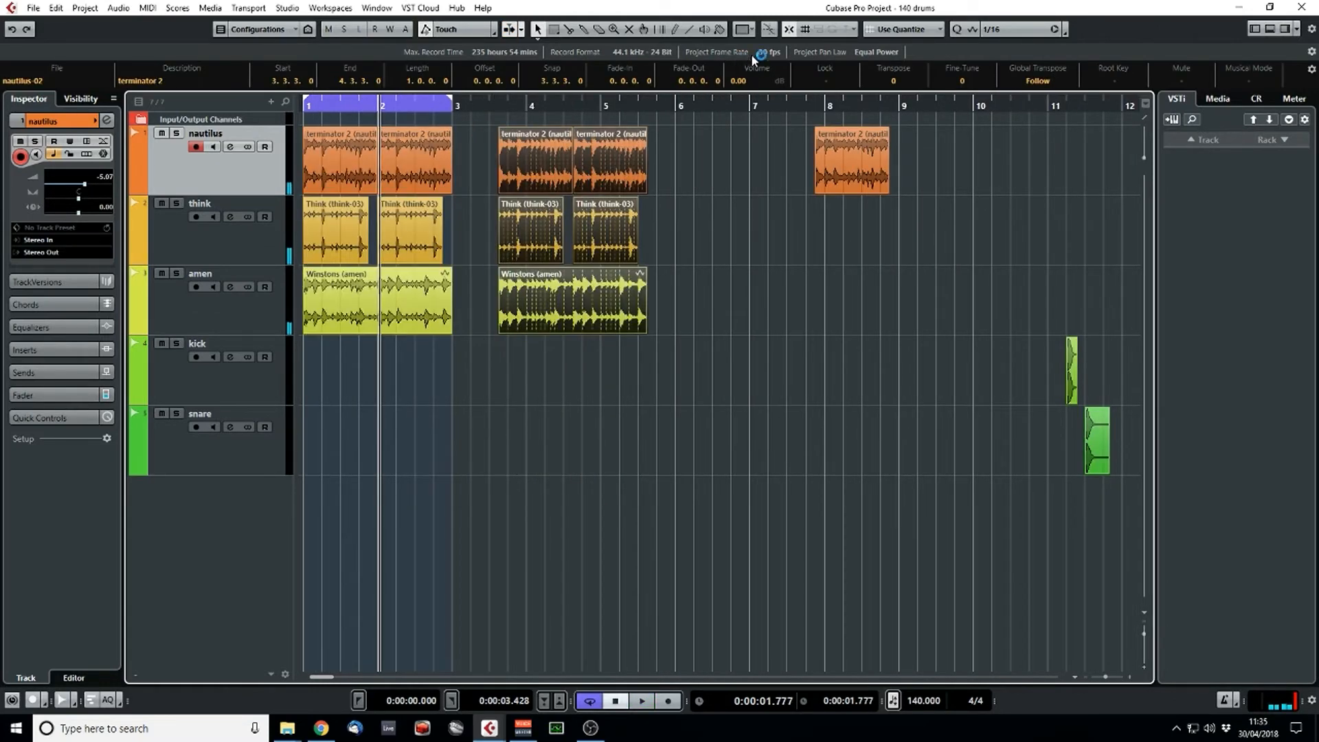
left_click(896, 30)
left_click(902, 48)
left_click_drag(681, 383, 497, 180)
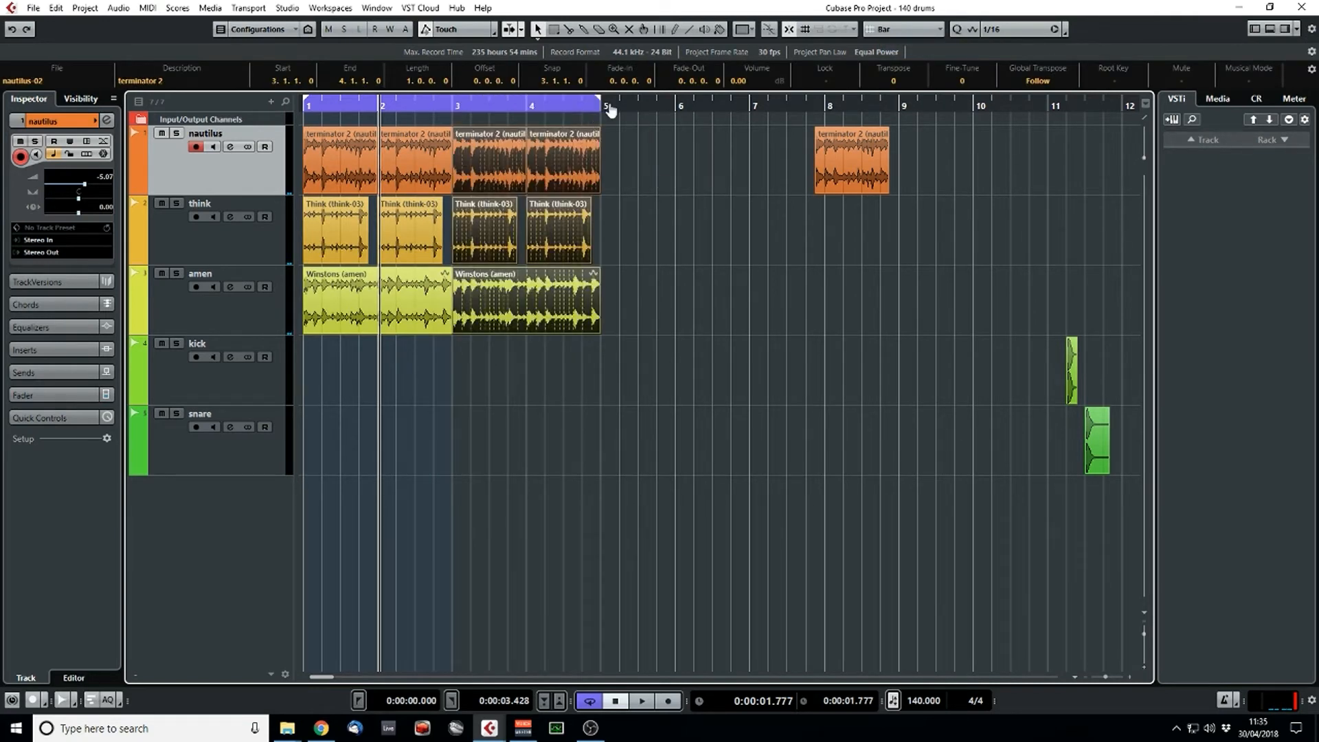
- Replace the nautilus event in bar 4 with the spare nautilus-04 variation and colour it green
left_click(558, 162)
left_click_drag(835, 172, 547, 172)
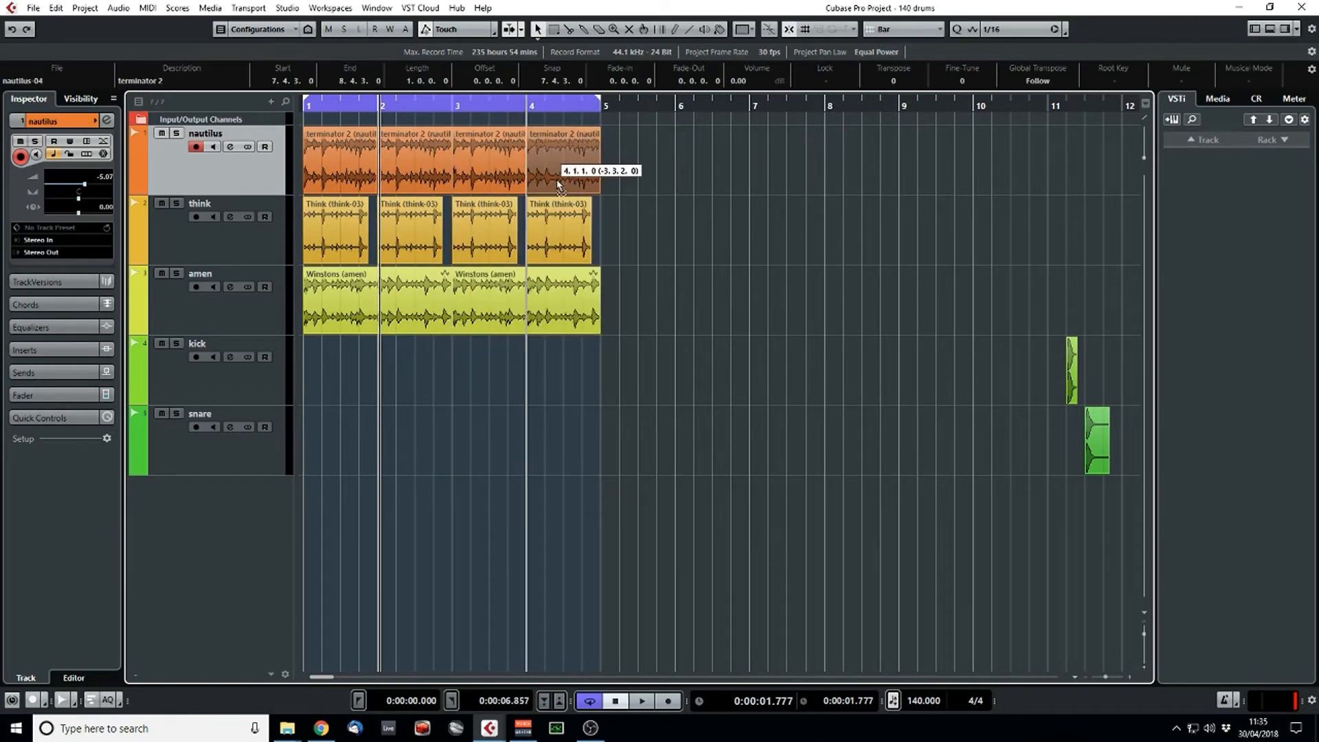
key("Home")
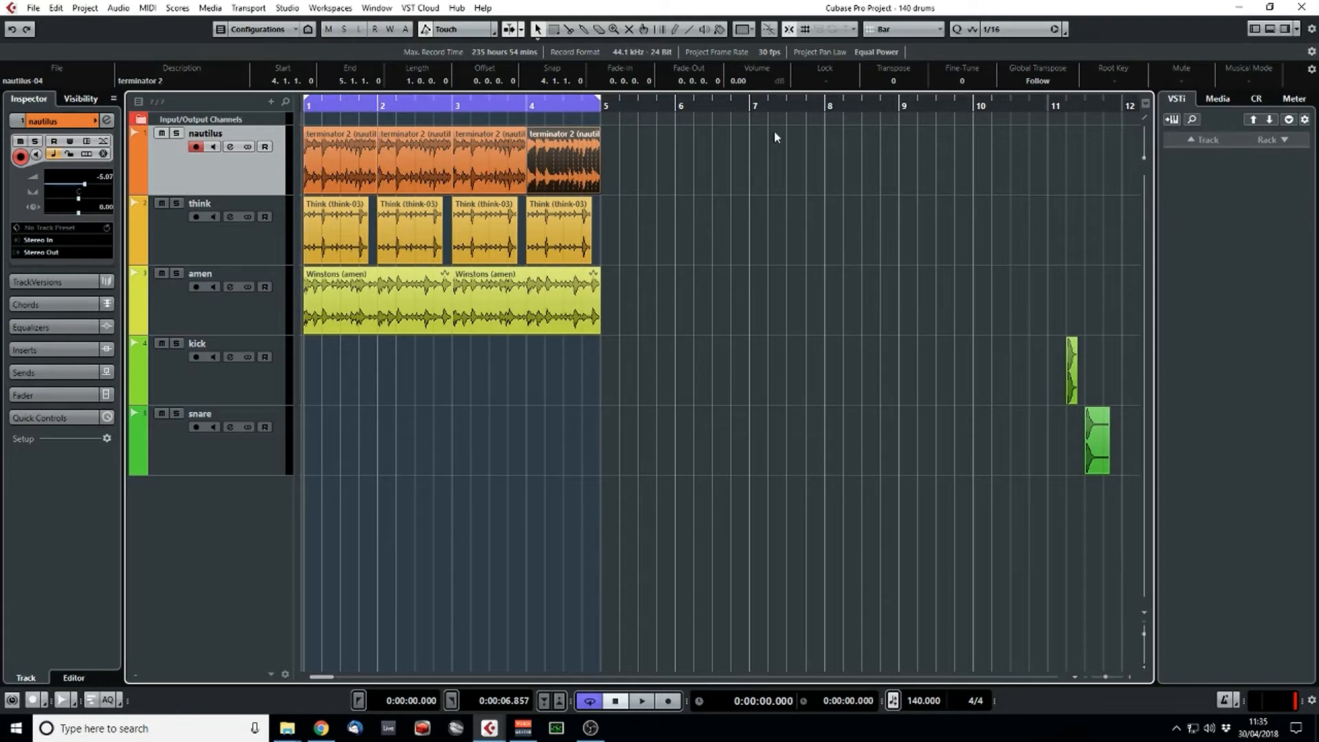
left_click(753, 29)
left_click(763, 126)
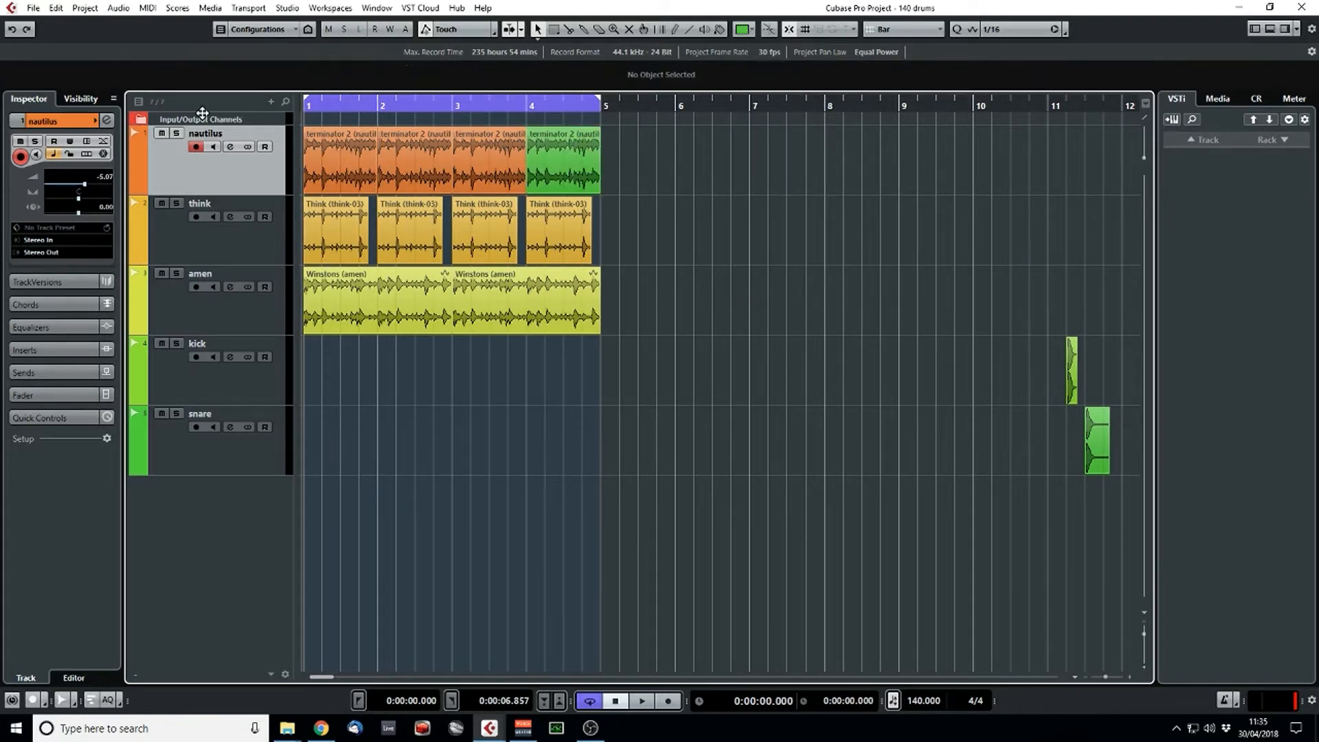
- Bounce the first amen loop during playback, replacing the original event, and substitute a copy of the bounced loop for the one at bar 3
key("space")
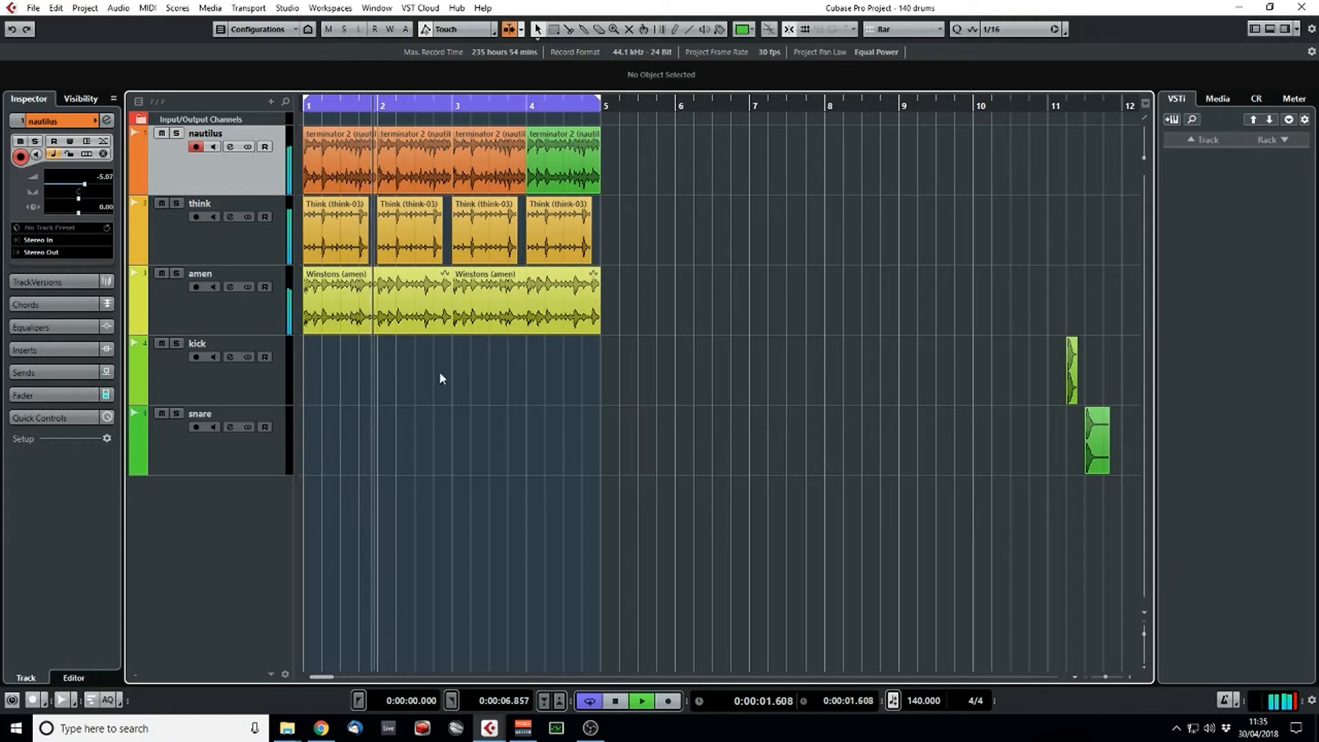
left_click(346, 320)
key("ctrl+b")
left_click(630, 399)
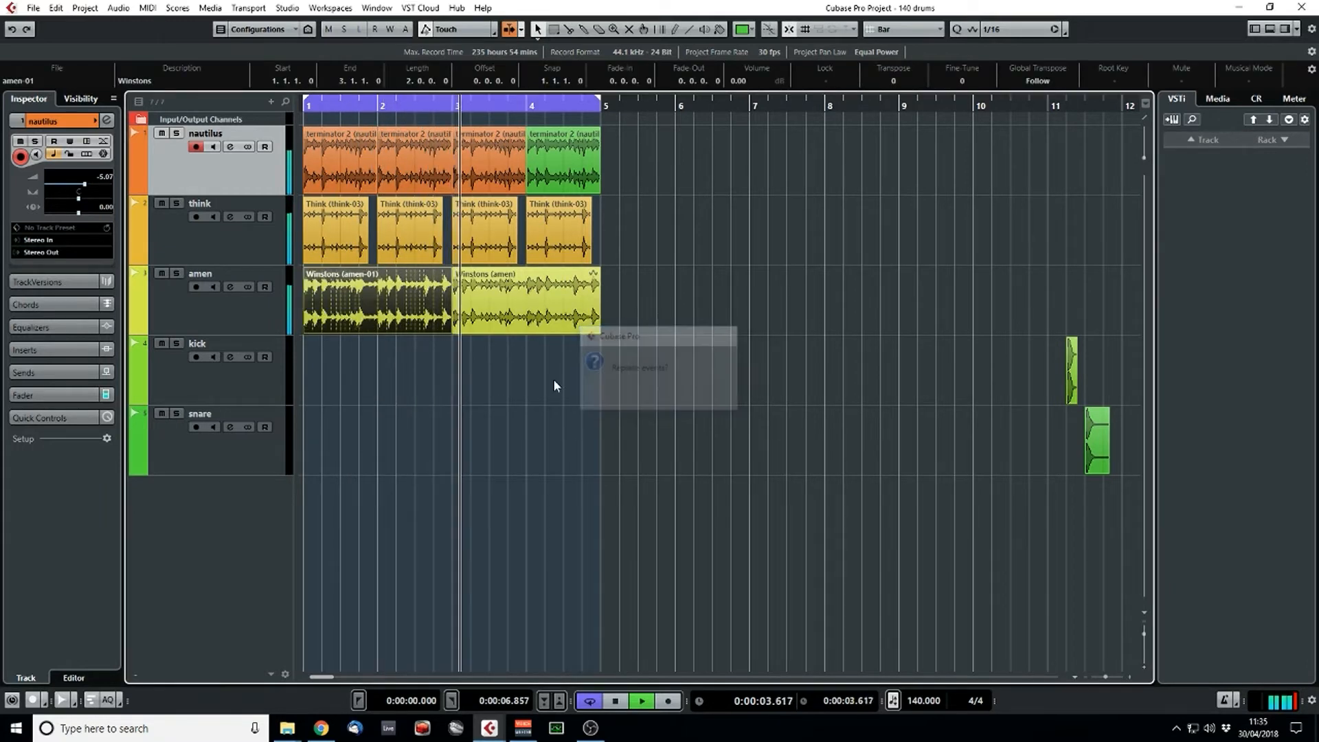
left_click(525, 318)
key("Delete")
left_click_drag(433, 316, 539, 319)
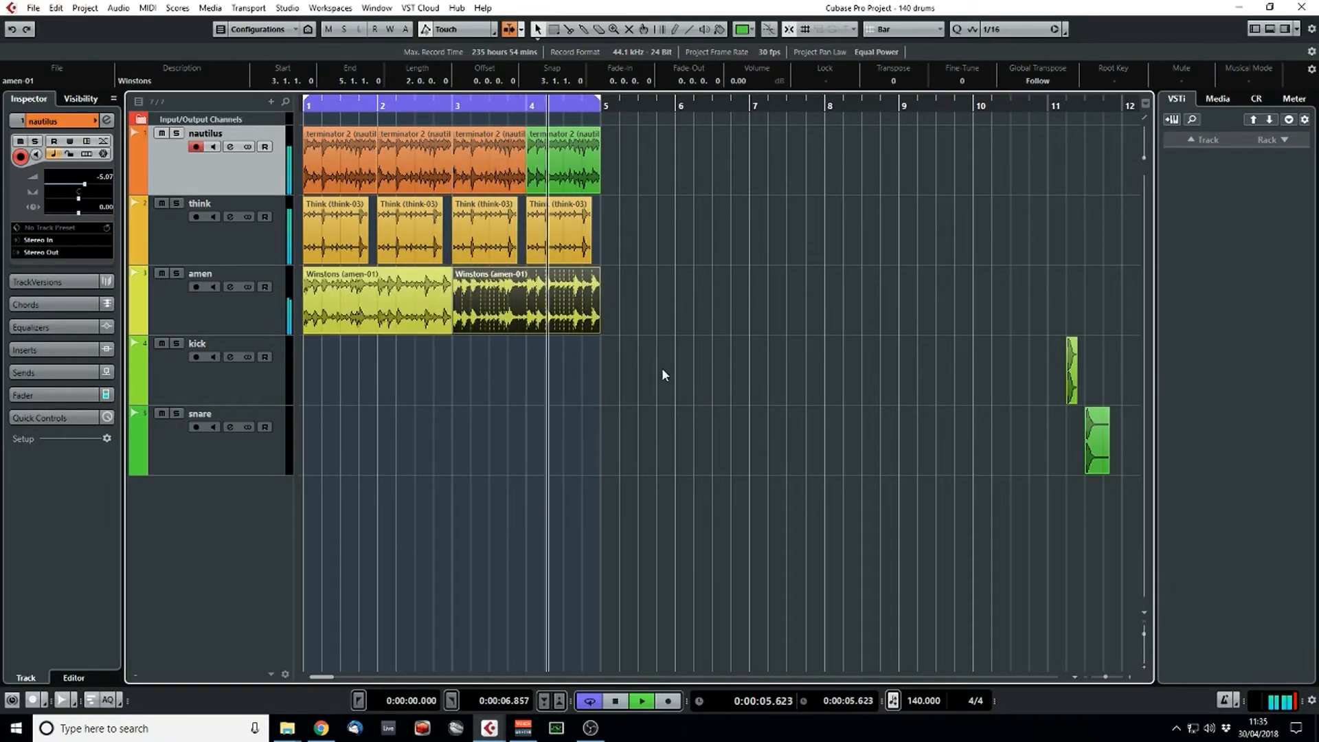
left_click(661, 370)
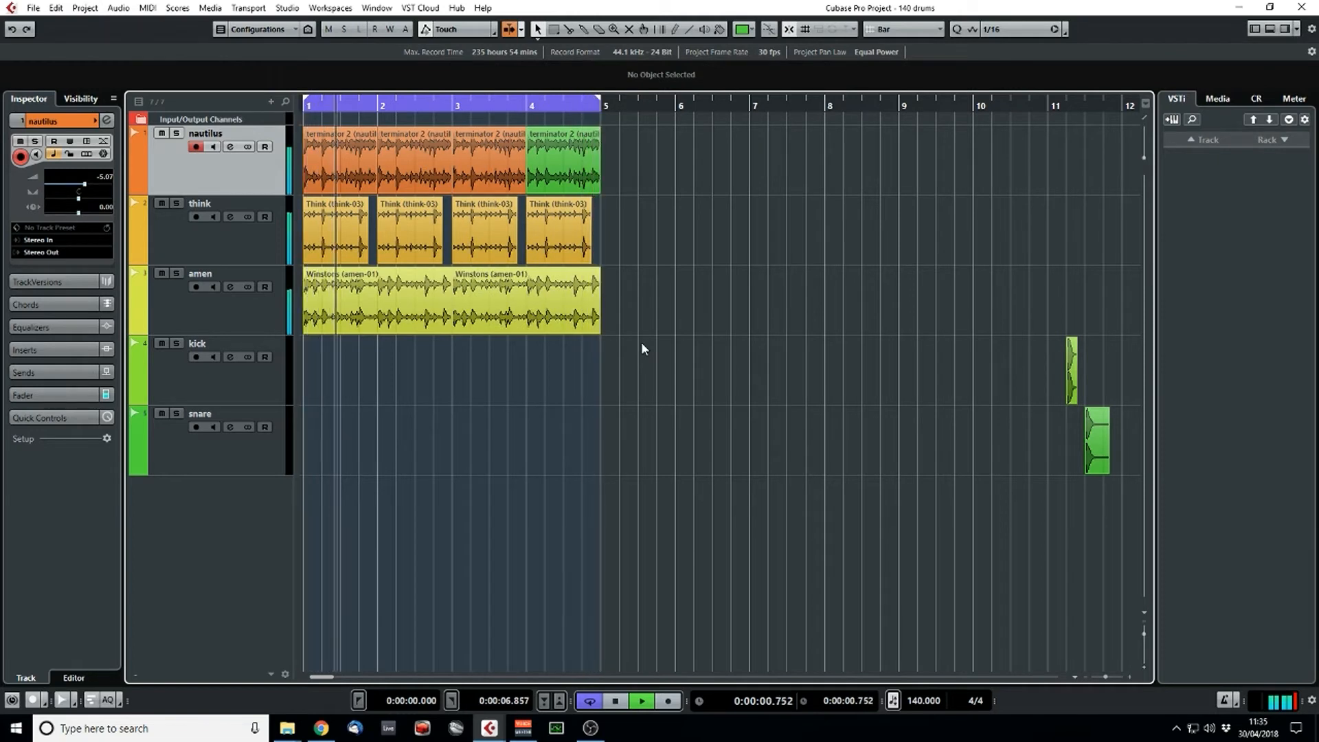
- Move the kick and snare tracks above the nautilus track
left_click(261, 380)
left_click(271, 443, "shift")
left_click_drag(270, 443, 274, 131)
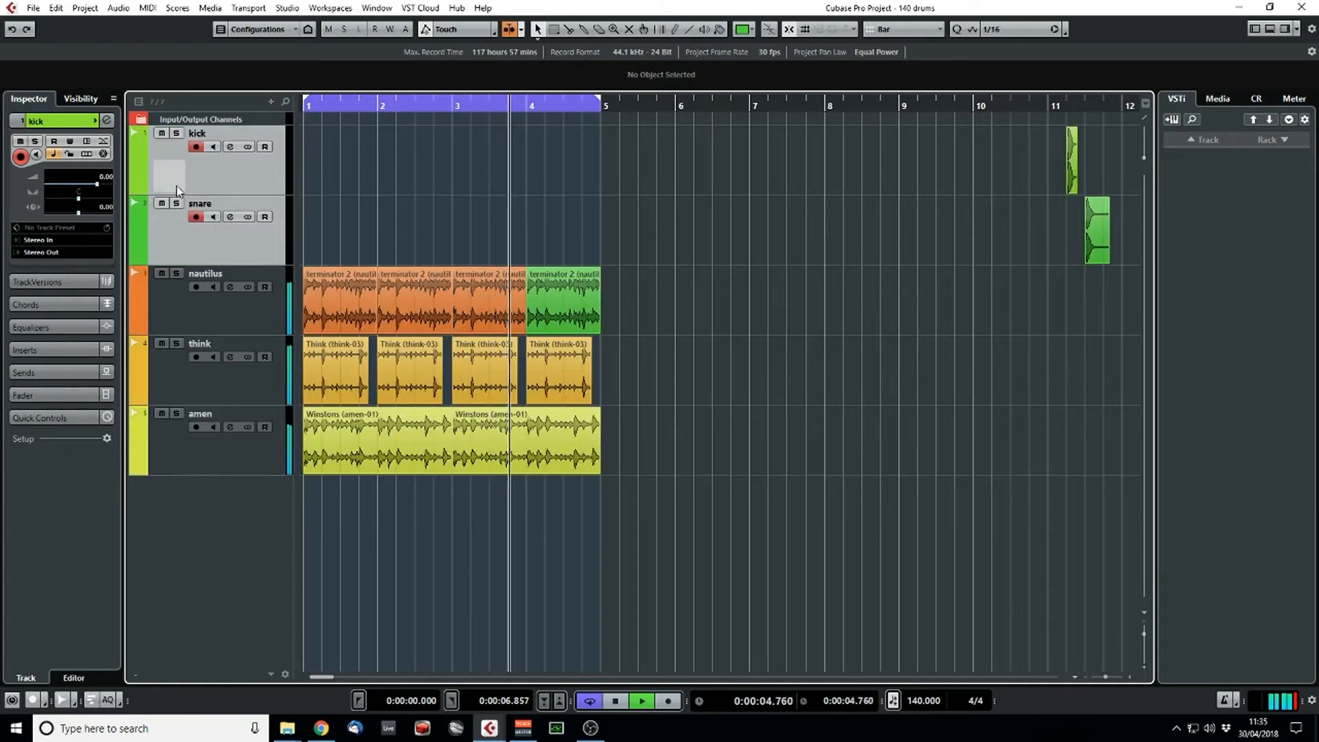
- Lower the kick track volume to about -3.67 and the snare track volume to about -7.23, and stop playback
left_click(146, 173)
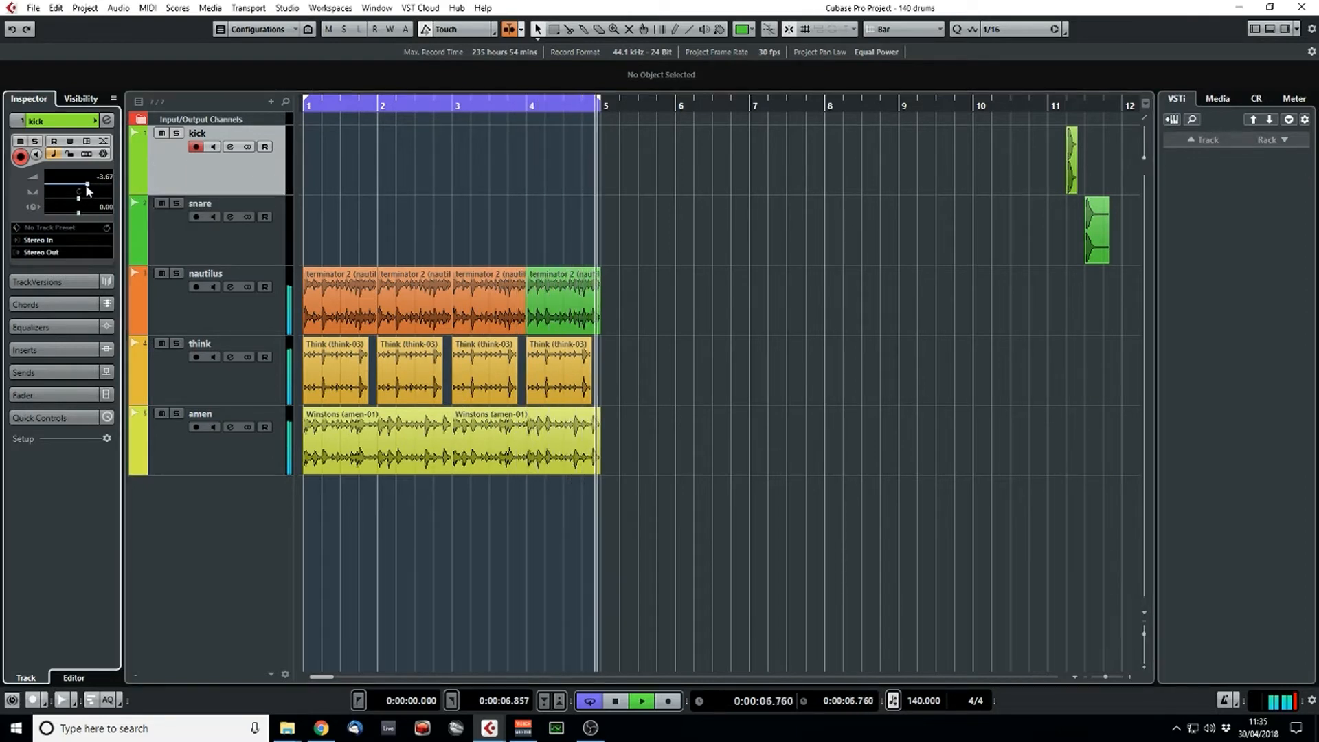
left_click(185, 236)
left_click_drag(97, 184, 81, 185)
left_click(861, 347)
key("space")
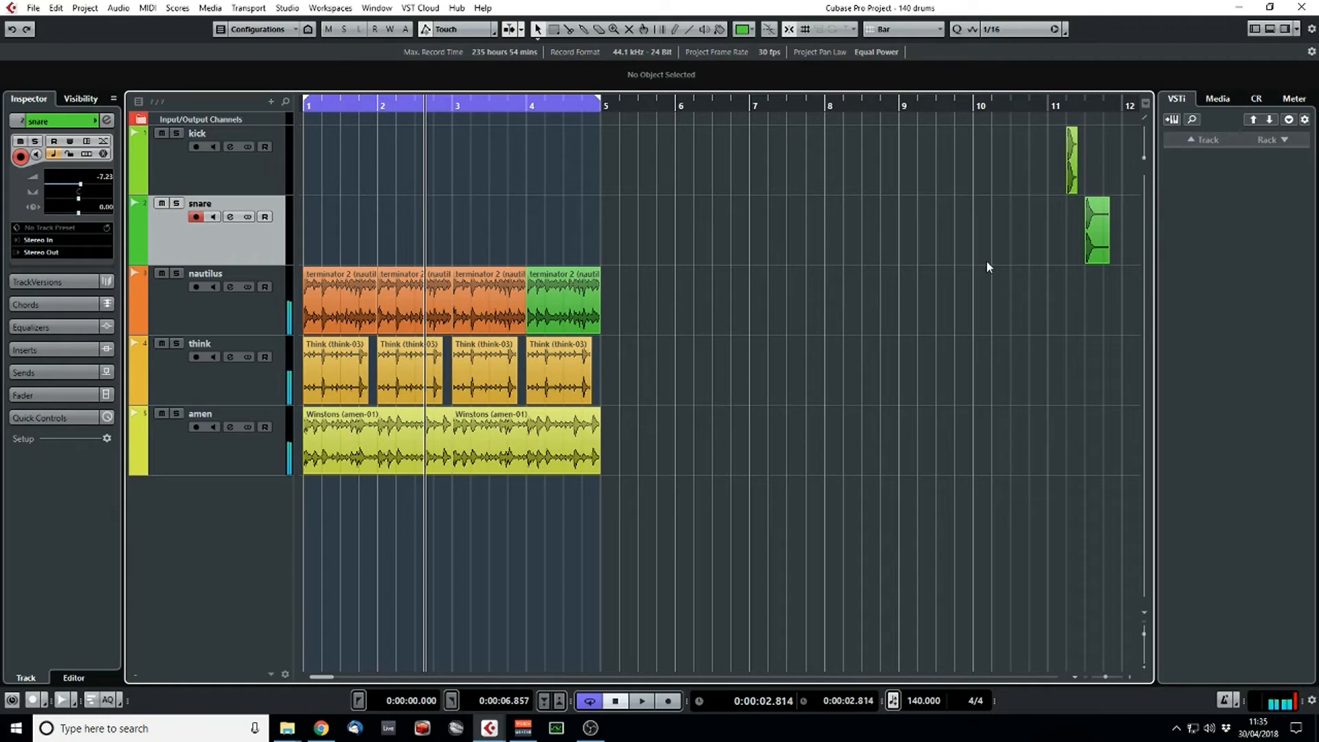
- Set the grid to Beat, place the snare sample on beat 1.2, and play the snare track soloed
left_click_drag(1087, 247, 336, 248)
left_click(905, 27)
left_click(894, 60)
left_click_drag(326, 107, 127, 225)
left_click(176, 203)
key("space")
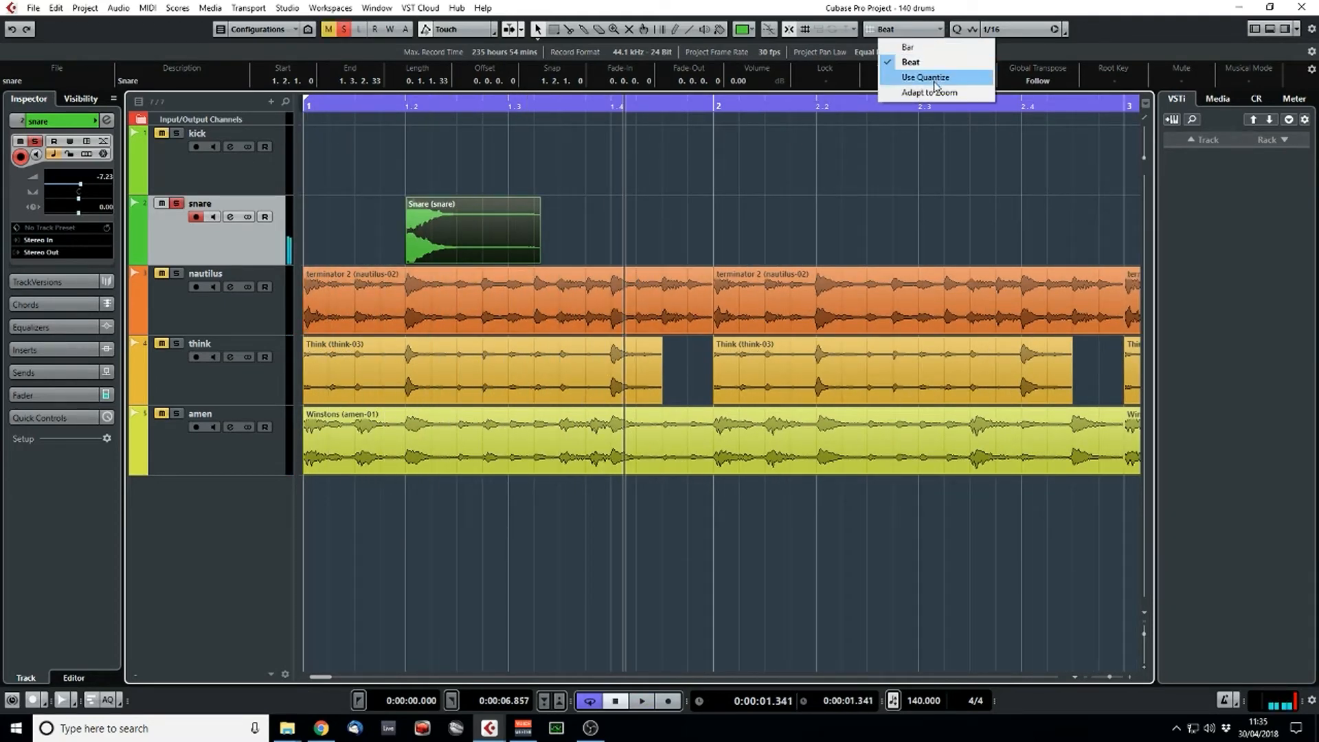
- Set the grid to Use Quantize, shorten the snare event to end at 1.2.3, add a short fade-out, and listen to it
left_click(935, 80)
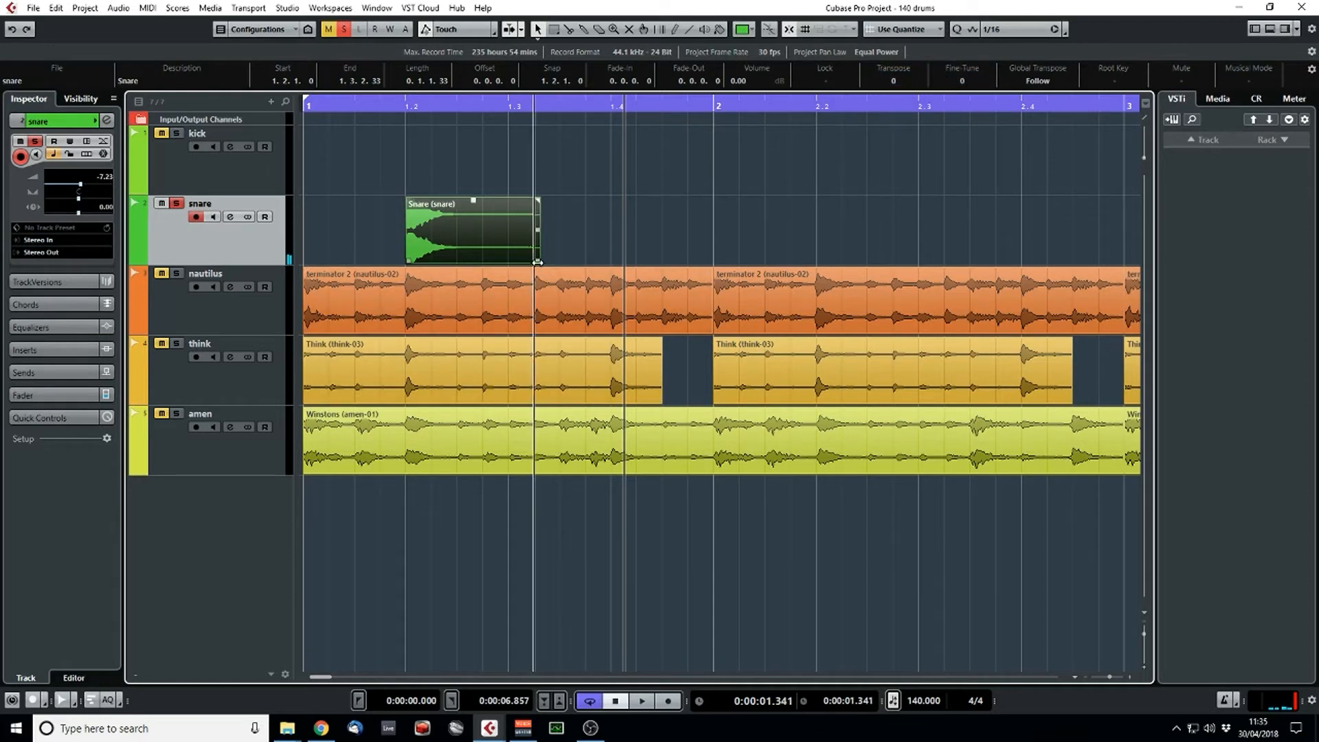
left_click_drag(537, 262, 457, 262)
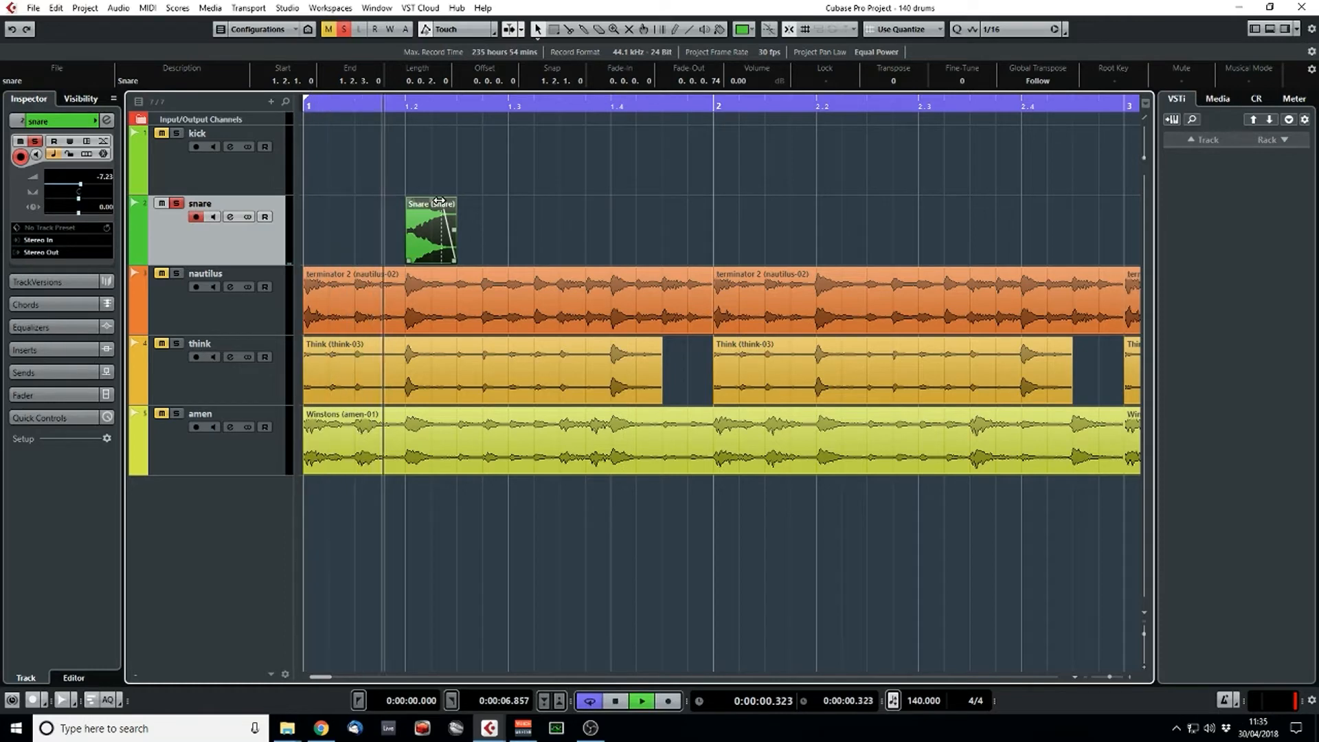
key("space")
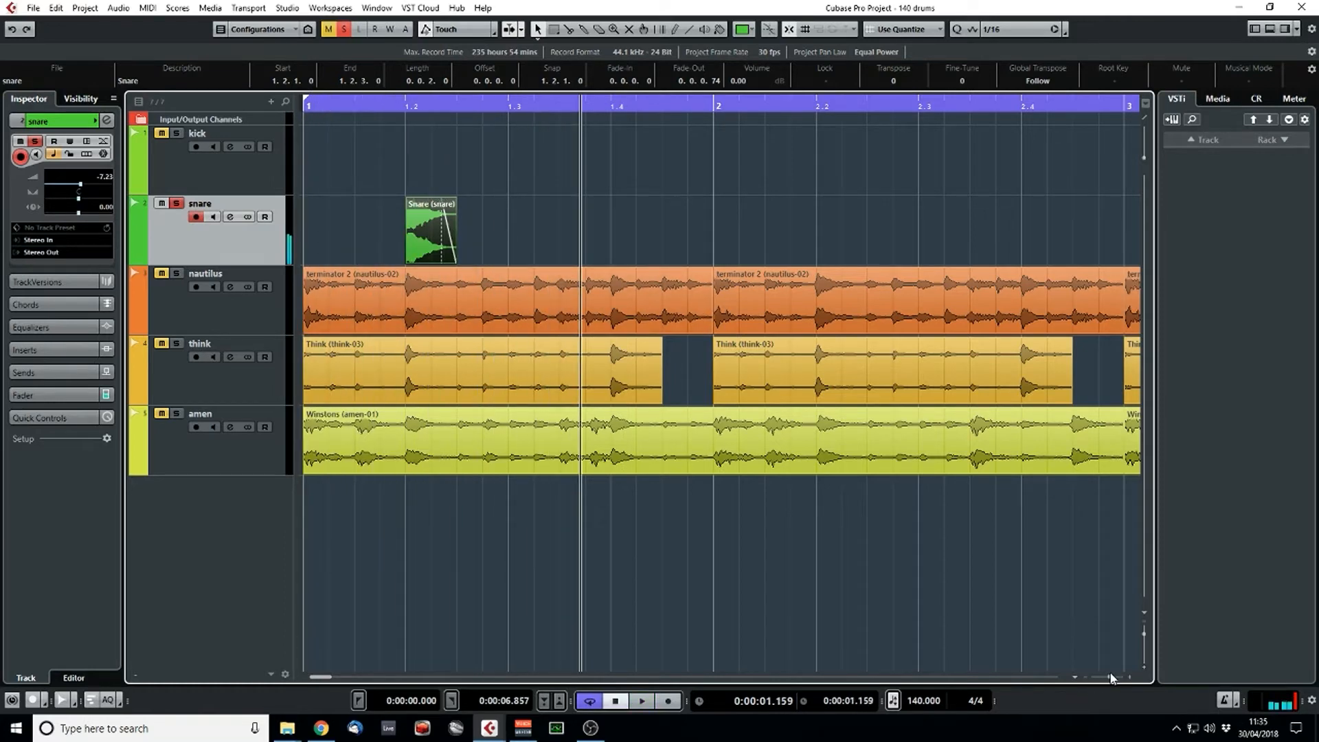
- Copy the trimmed snare event to beat 1.4
left_click_drag(1111, 678, 1105, 679)
left_click_drag(369, 239, 360, 239)
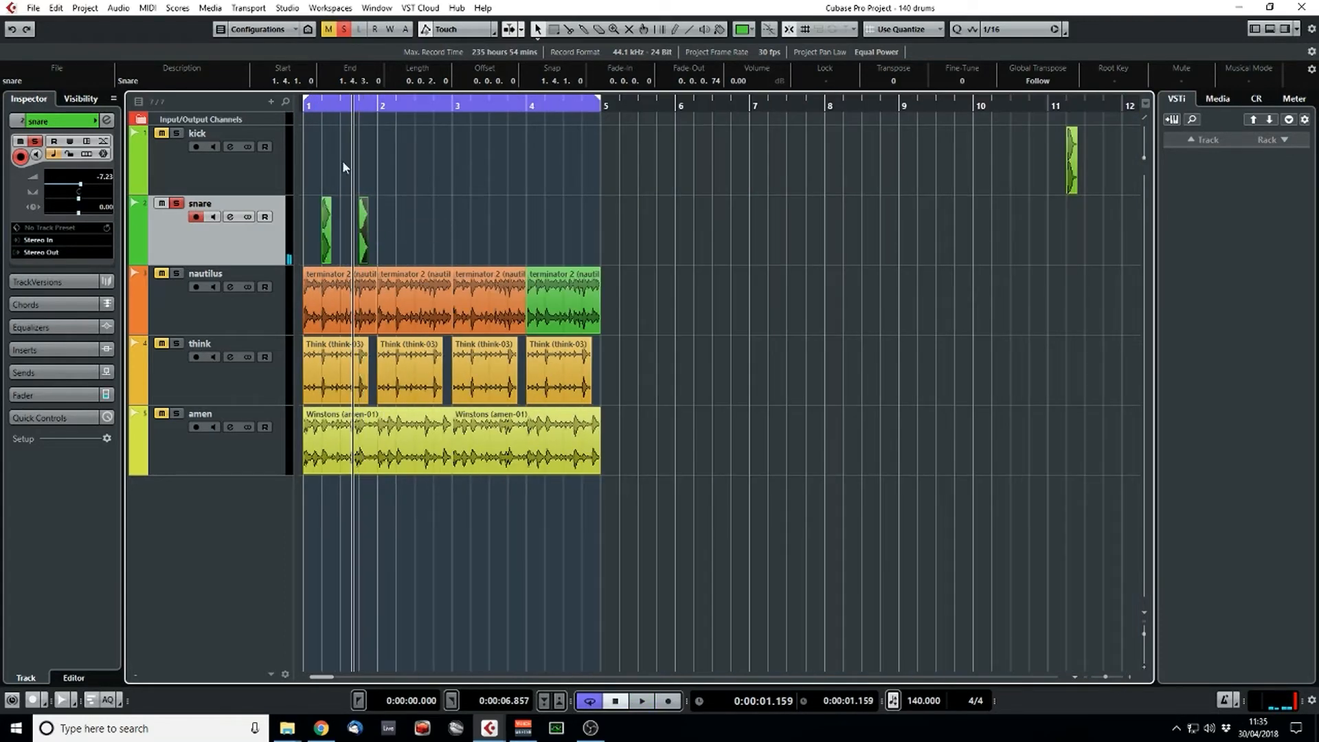
- Copy the snare hits through bars 2 to 4 so they fall on beats 2 and 4 of each bar
left_click_drag(327, 108, 268, 144)
mouse_move(550, 226)
left_mouse_down()
mouse_move(361, 237)
mouse_move(573, 240)
mouse_move(562, 240)
left_mouse_up()
left_click_drag(794, 233, 336, 248)
left_click_drag(360, 237, 749, 240)
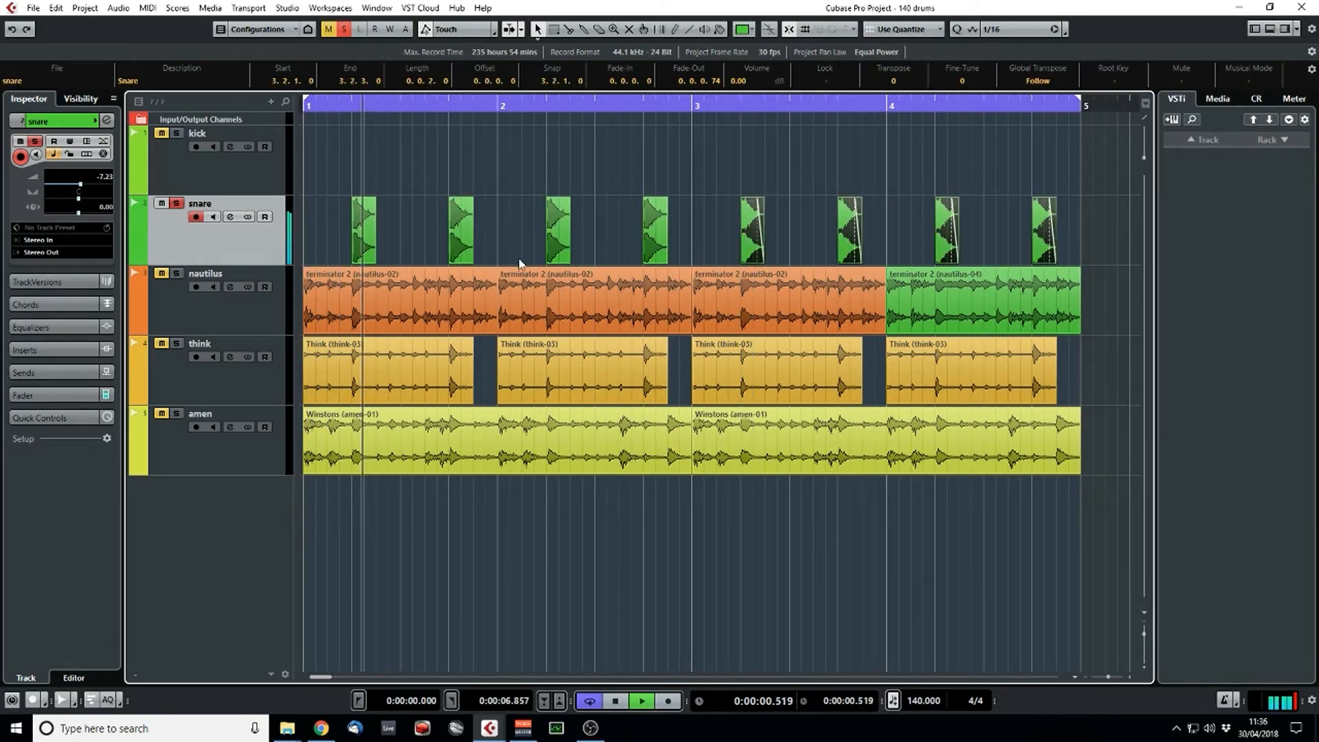
- Unsolo the snare track, listen to it with all the breaks, lower its volume to -8.68, and stop playback
left_click(177, 203)
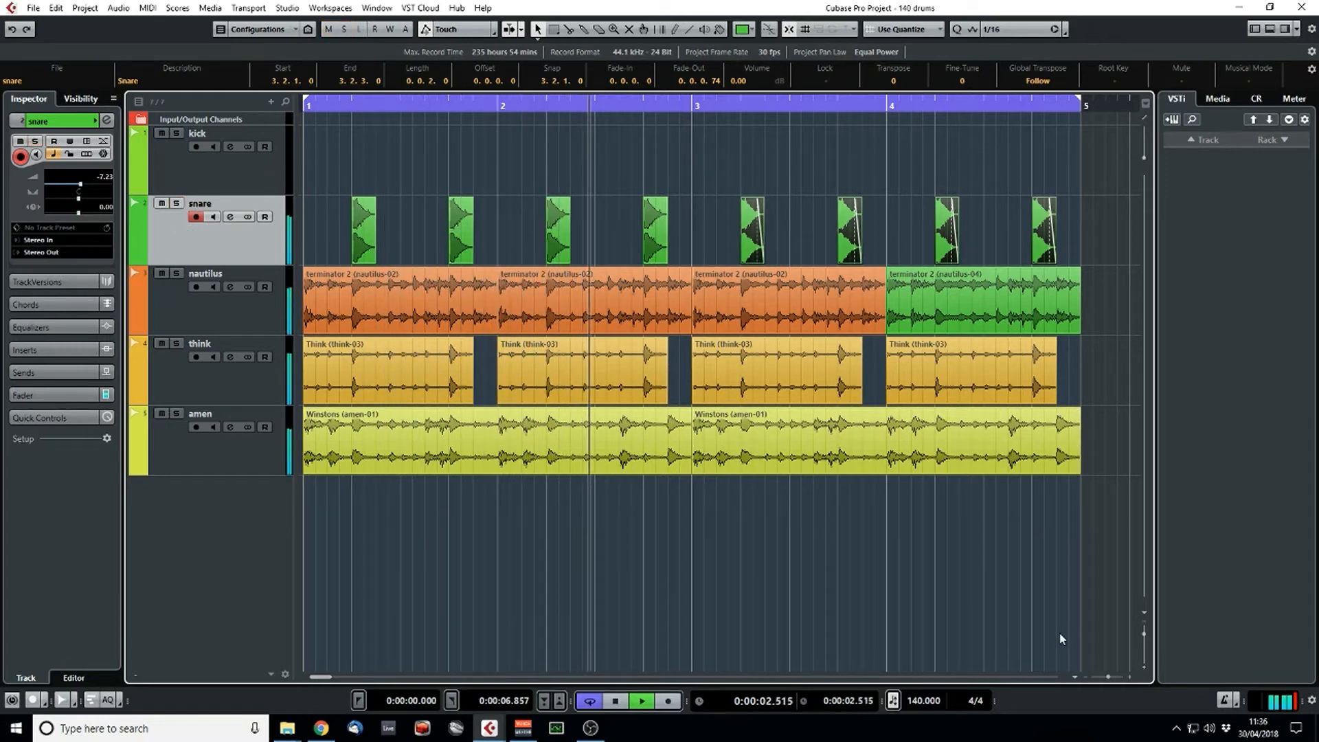
left_click_drag(1109, 678, 1104, 681)
left_click(980, 606)
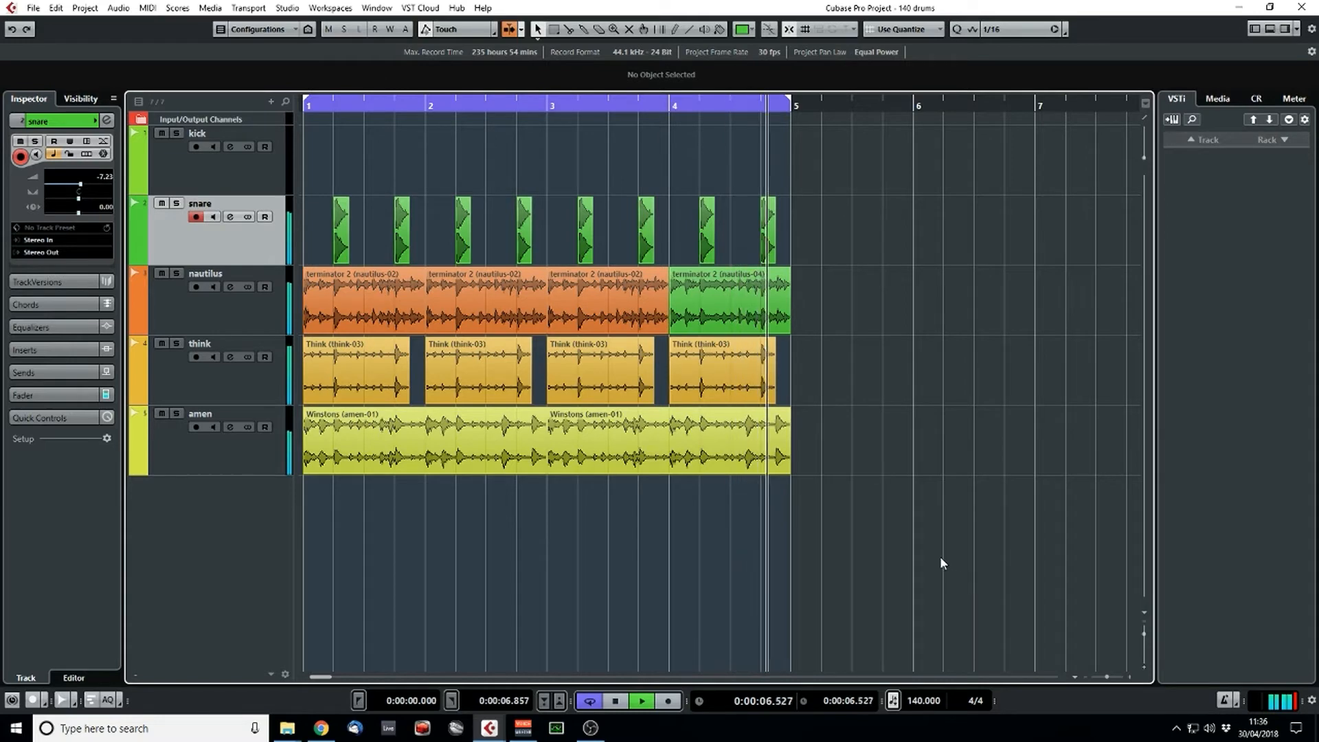
key("space")
- Move the kick event from bar 11 to the start of bar 1 on the kick track
left_click_drag(1108, 678, 1105, 679)
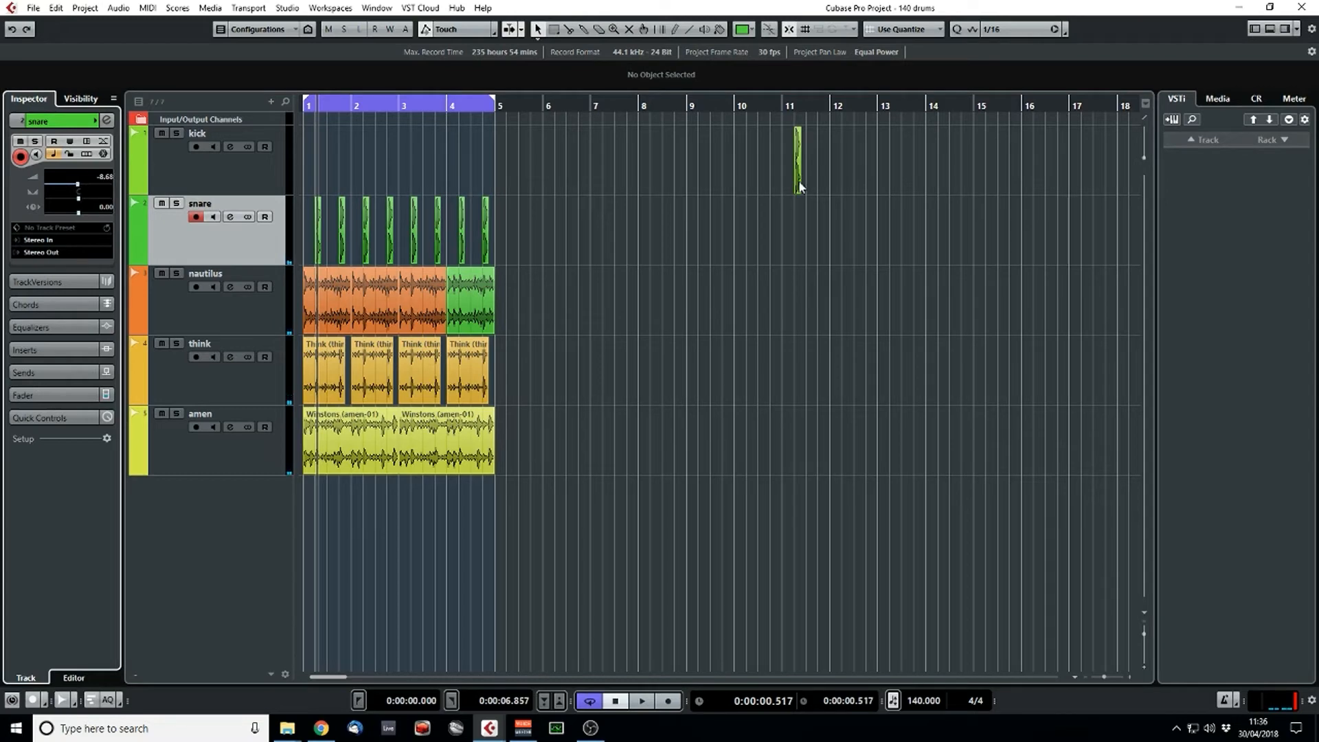
left_click_drag(799, 187, 308, 192)
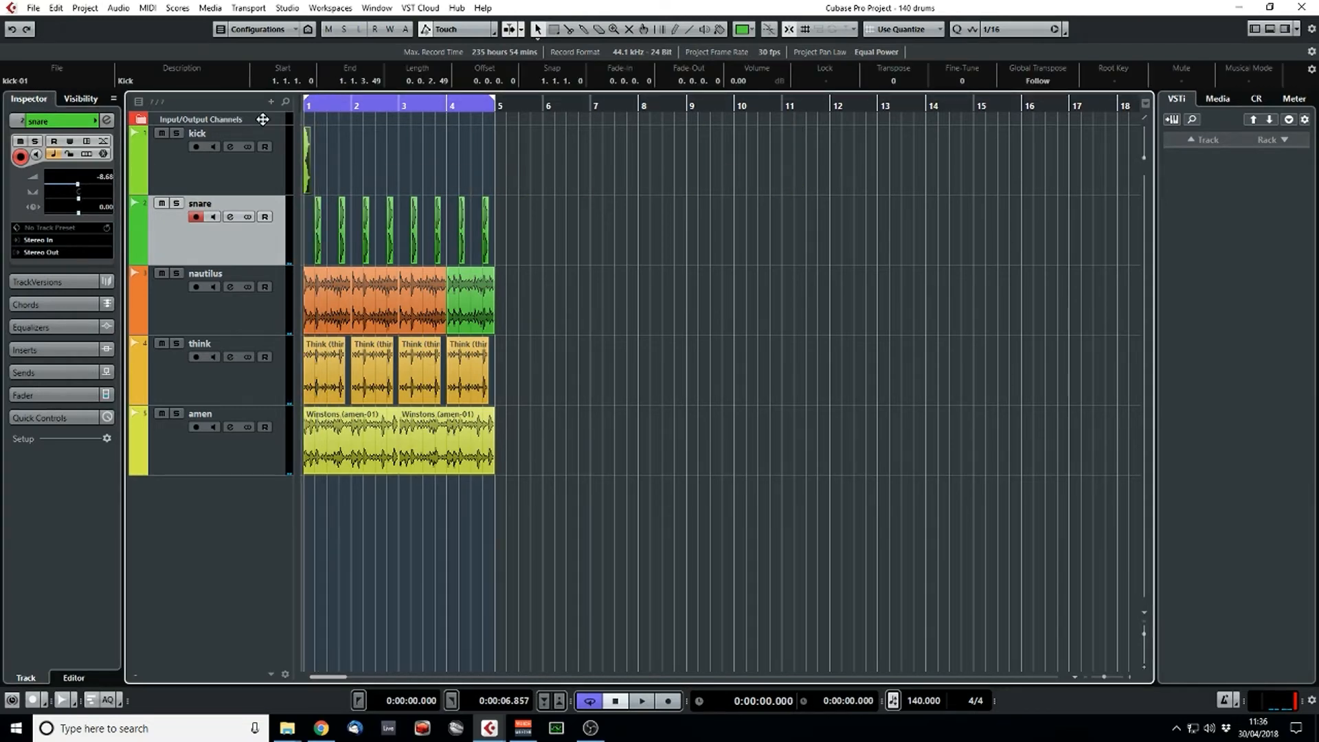
- Shorten the kick event to end at 1.1.2 and place a copy of it at 1.1.3
key("h")
key("h")
key("h")
key("h")
key("h")
key("h")
key("h")
key("h")
left_click_drag(386, 192, 286, 119)
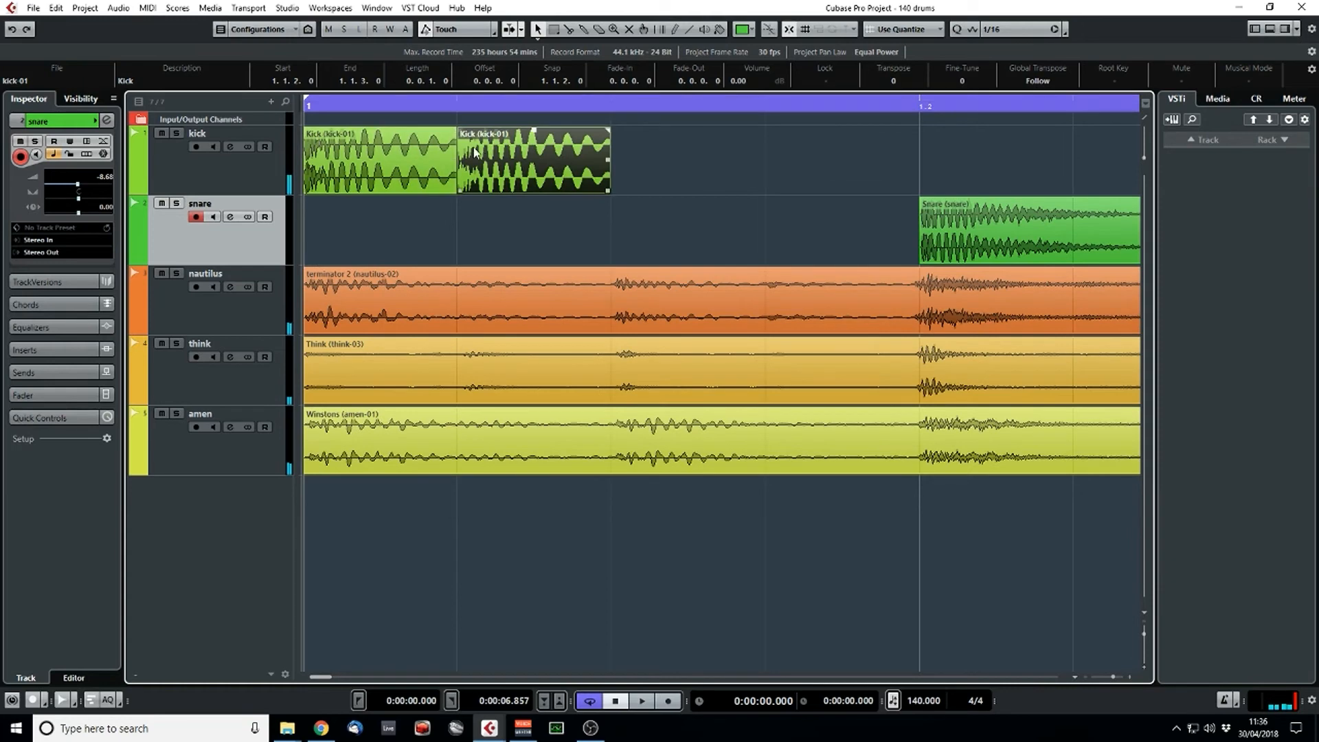
left_click_drag(475, 152, 629, 152)
left_click_drag(457, 111, 332, 129)
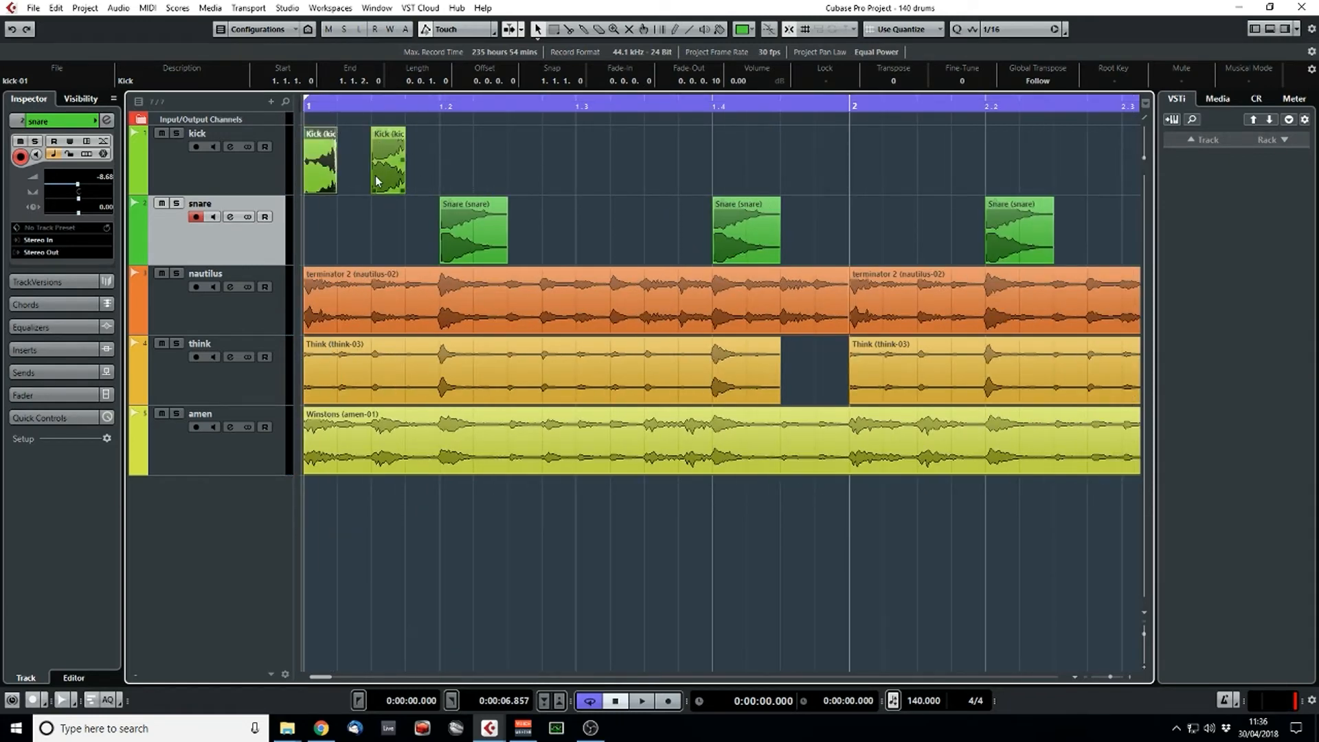
- Try replacing the second kick with a copy of the first at 1.1.2, playing the loop from the start
key("Delete")
left_click_drag(314, 184, 345, 165)
left_click_drag(332, 104, 195, 114)
key("space")
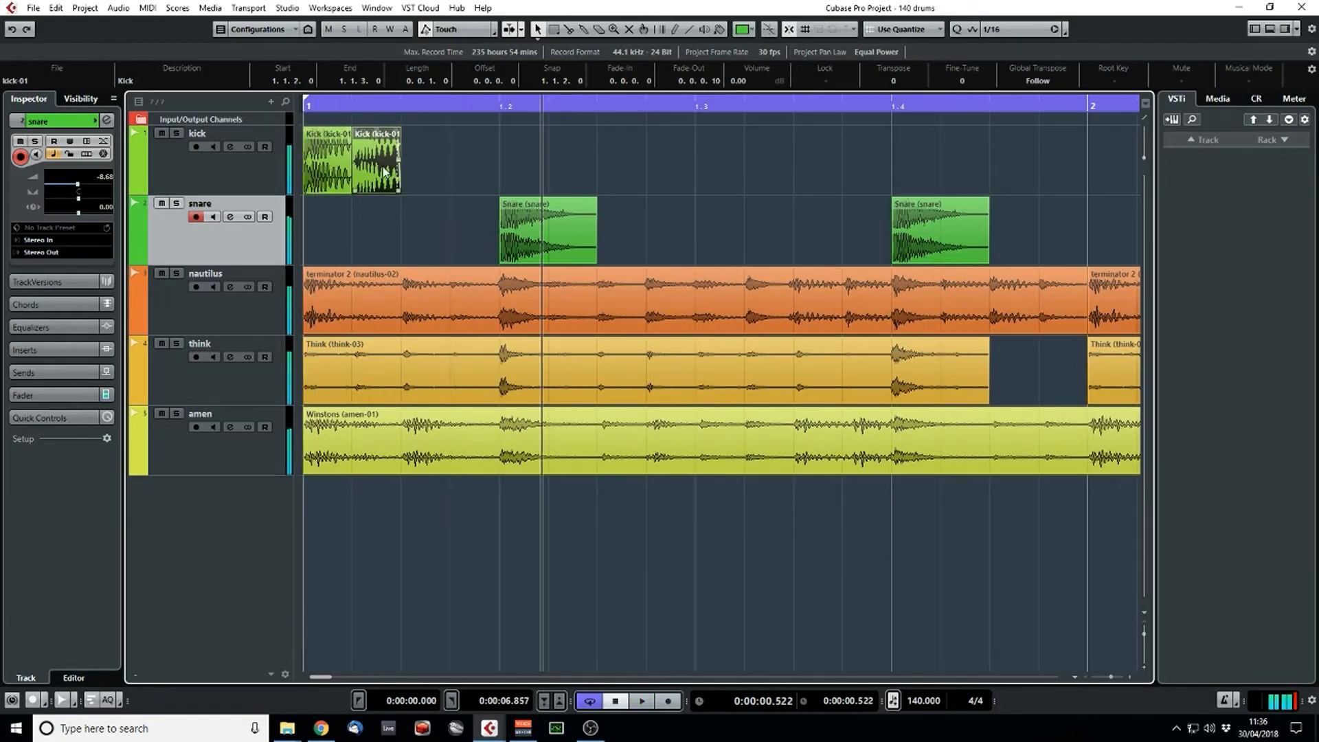
- Lengthen the first kick to two sixteenths with the second kick placed at 1.1.3, and audition the pattern
mouse_move(364, 183)
left_mouse_down()
mouse_move(394, 185)
mouse_move(386, 192)
left_mouse_up()
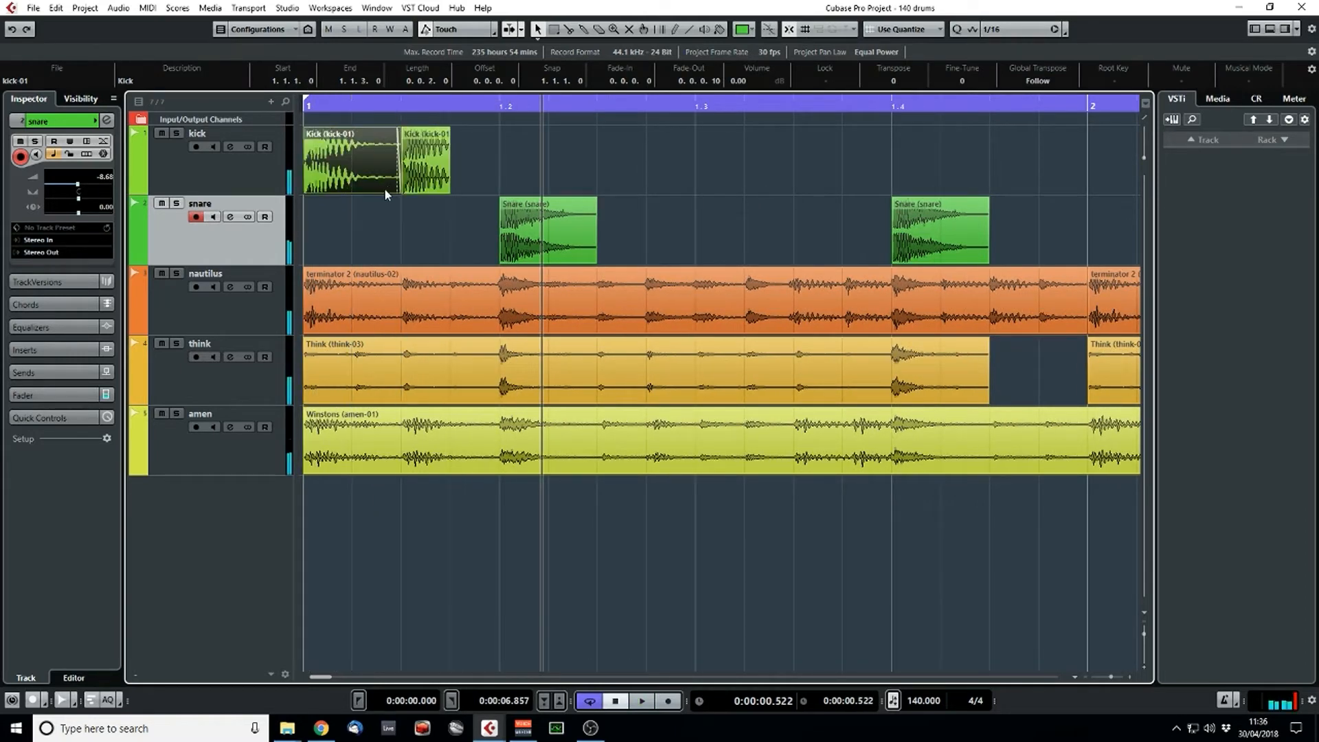
left_click(309, 101)
key("space")
key("space")
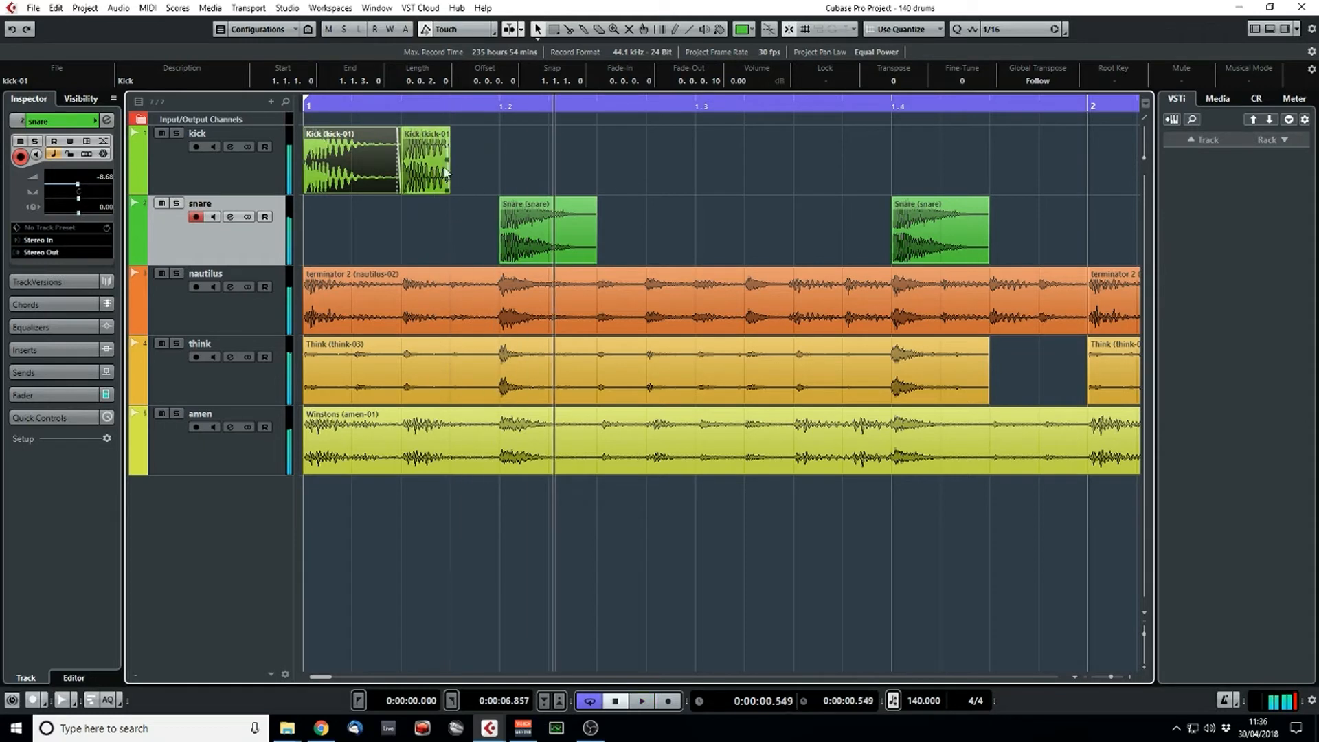
- Lengthen the second kick to two sixteenths, lower its event volume to -7.27 dB, and play the loop
left_click(460, 160)
left_click_drag(449, 131, 450, 164)
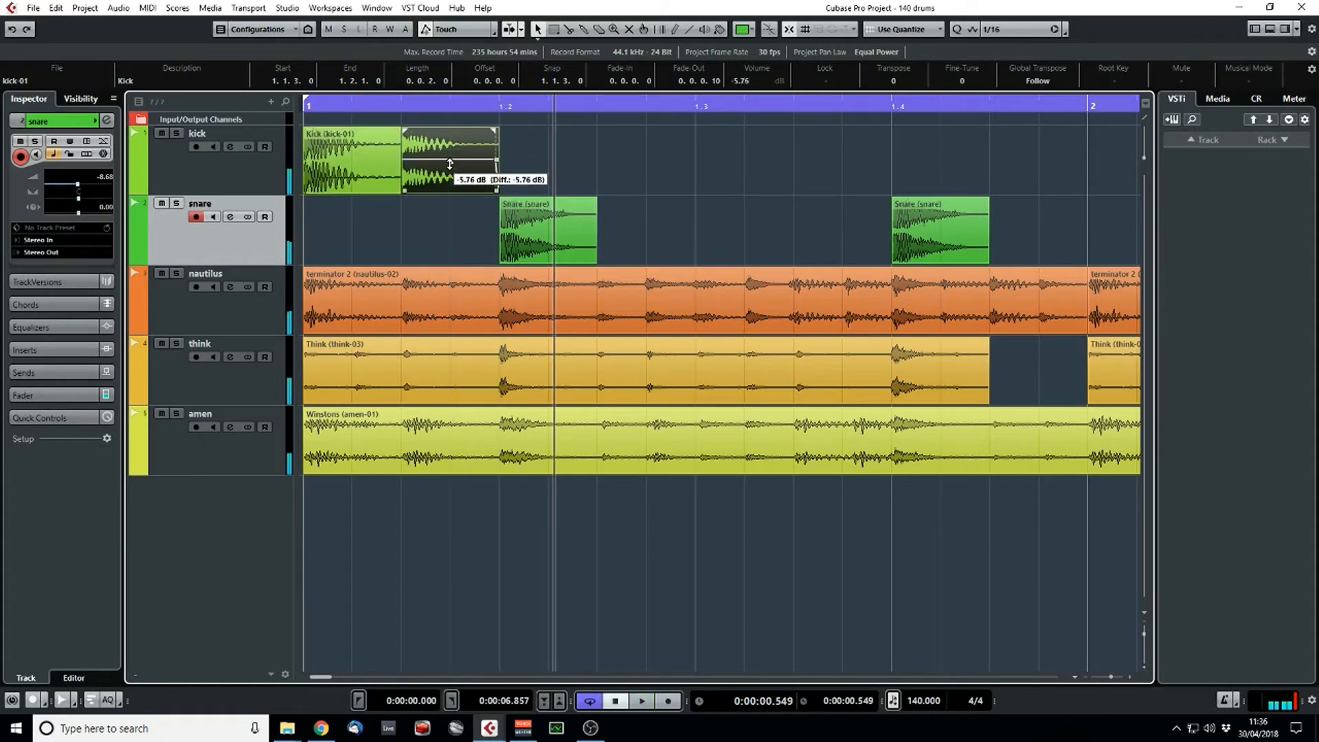
key("space")
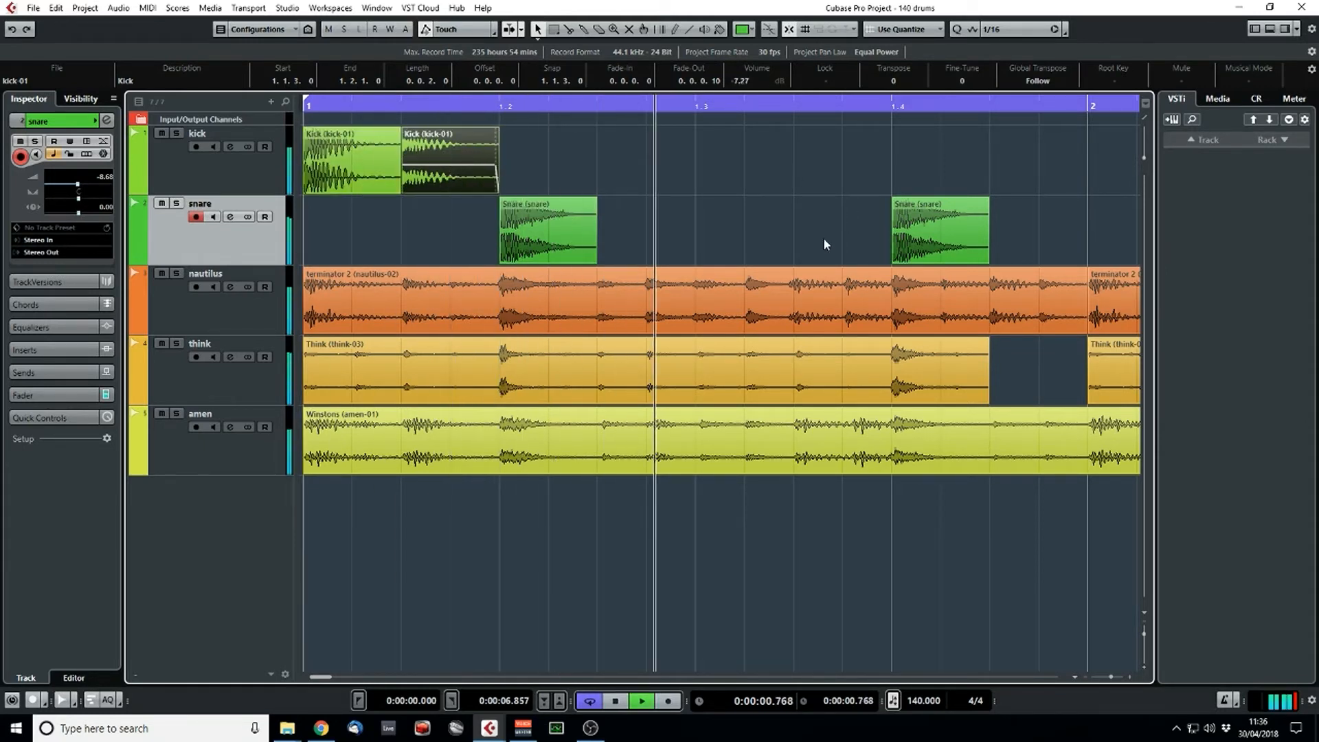
- Copy the first kick to 1.3.3, just before the second snare, and play the loop
left_click(690, 222)
left_click_drag(327, 173, 822, 187)
key("space")
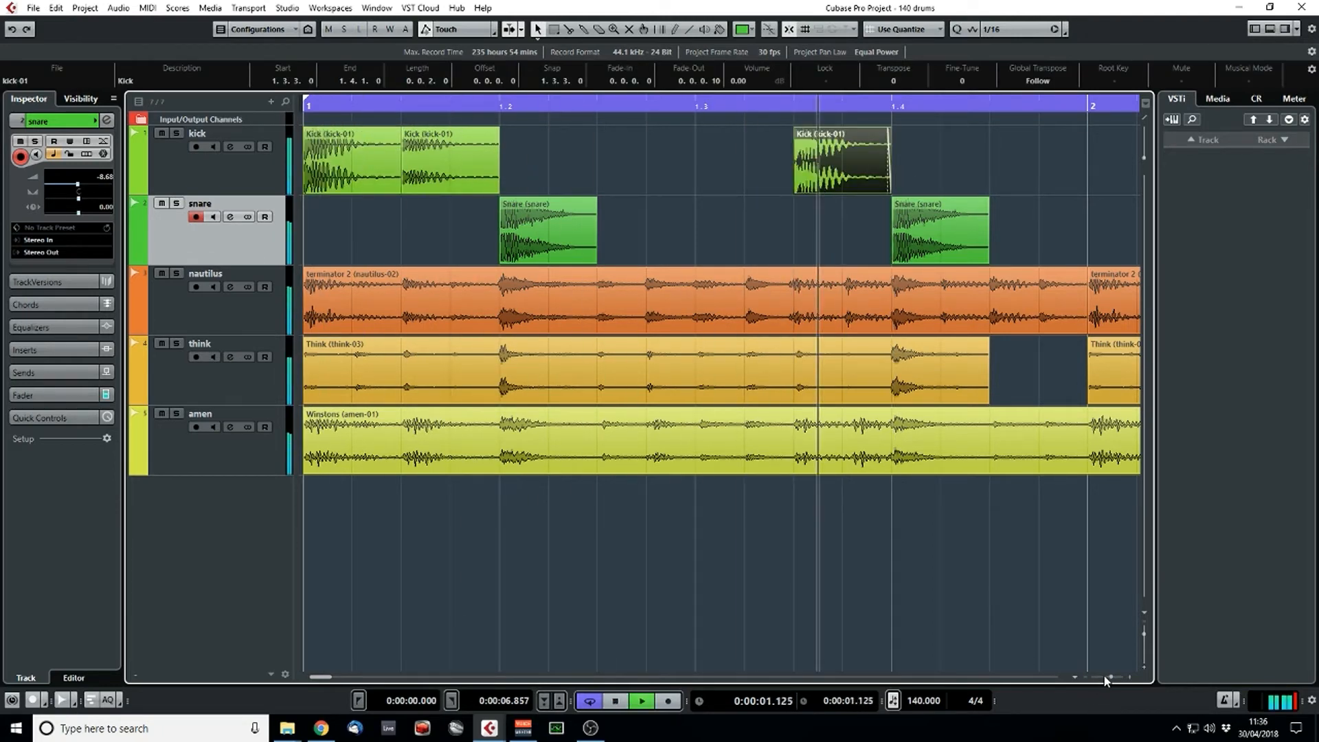
- Lower the kick track's volume to -7.58 dB and play the loop
left_click_drag(1108, 677, 1105, 677)
key("space")
left_click(259, 178)
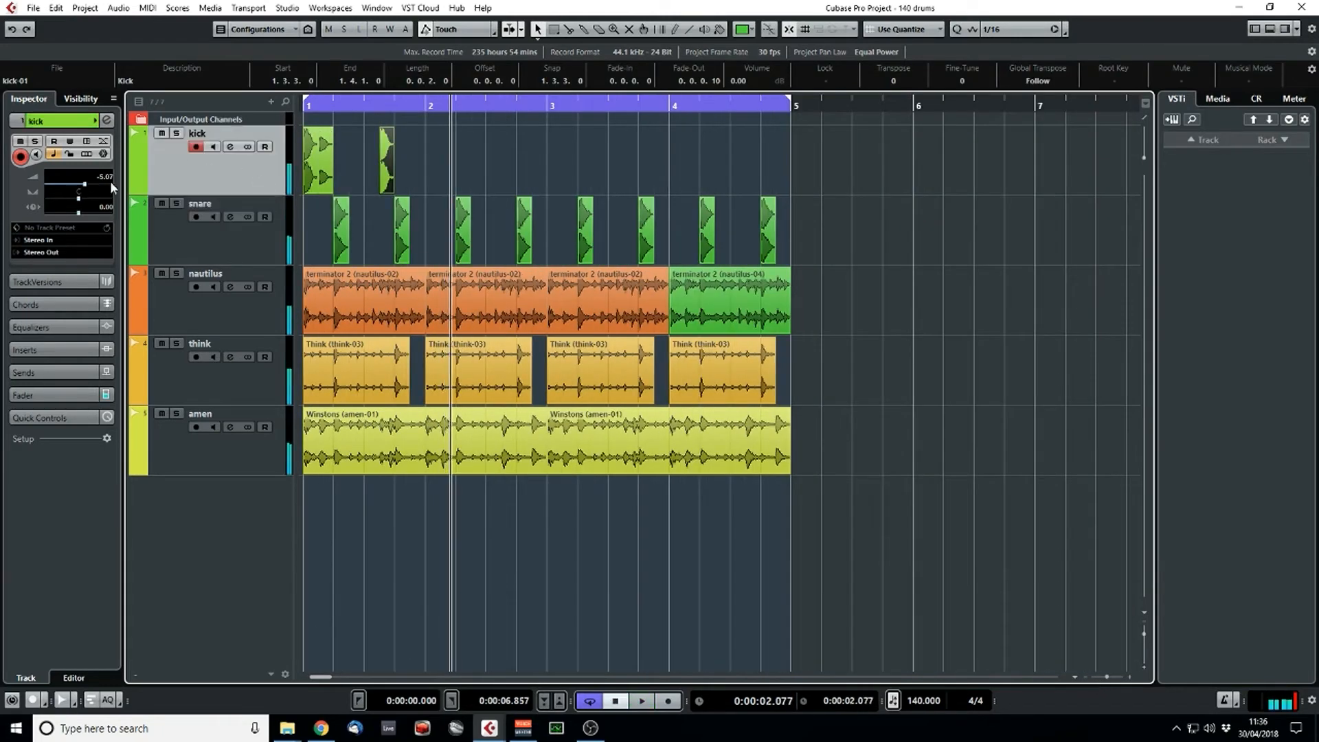
left_click_drag(78, 185, 79, 187)
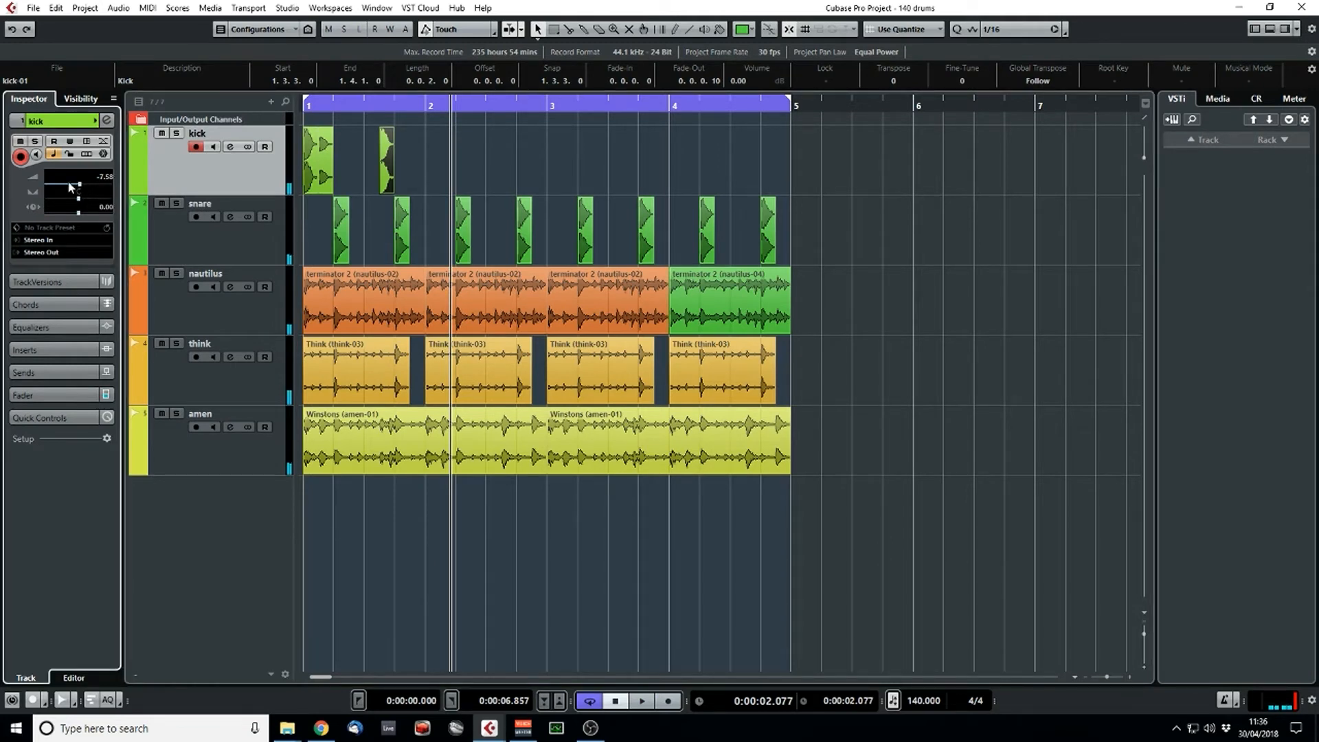
key("space")
- Copy the bar 1 kick pattern into bars 2, 3 and 4
left_click(335, 173)
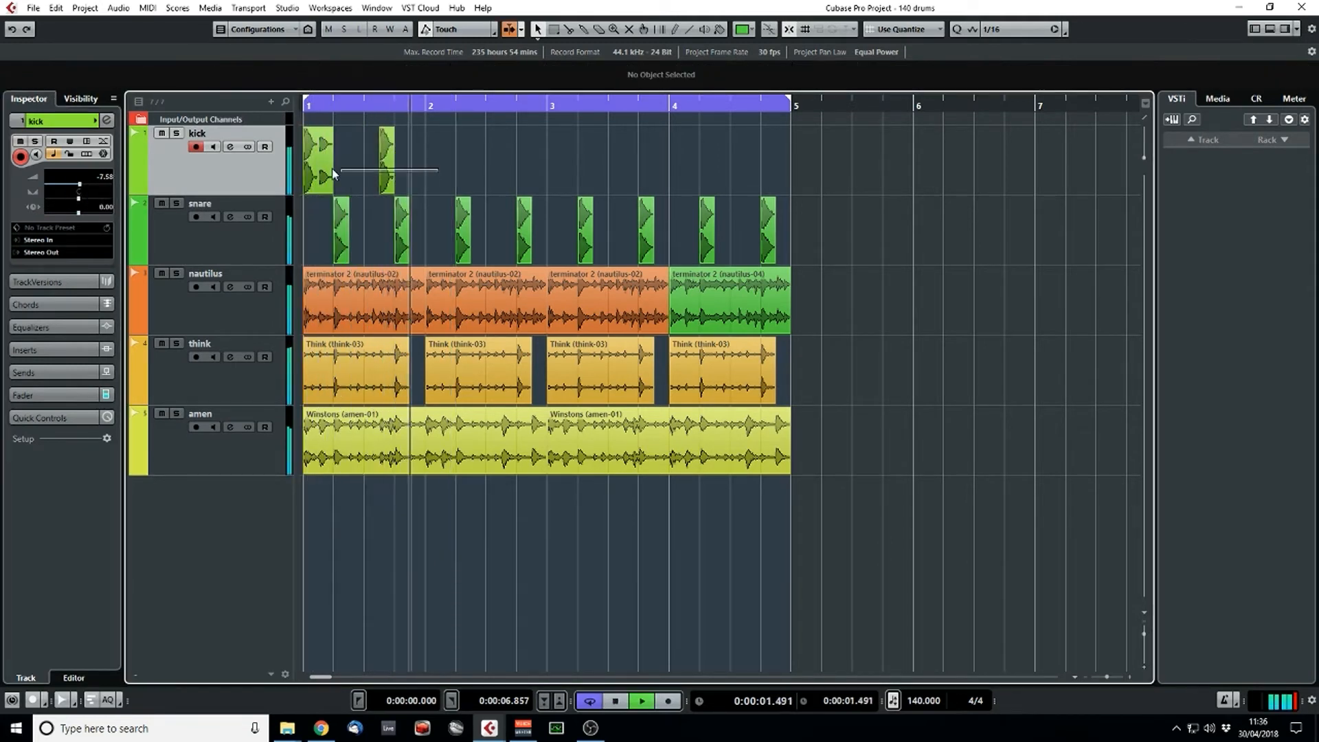
left_click_drag(335, 174, 444, 177)
mouse_move(580, 168)
left_mouse_down()
mouse_move(279, 150)
mouse_move(560, 163)
left_mouse_up()
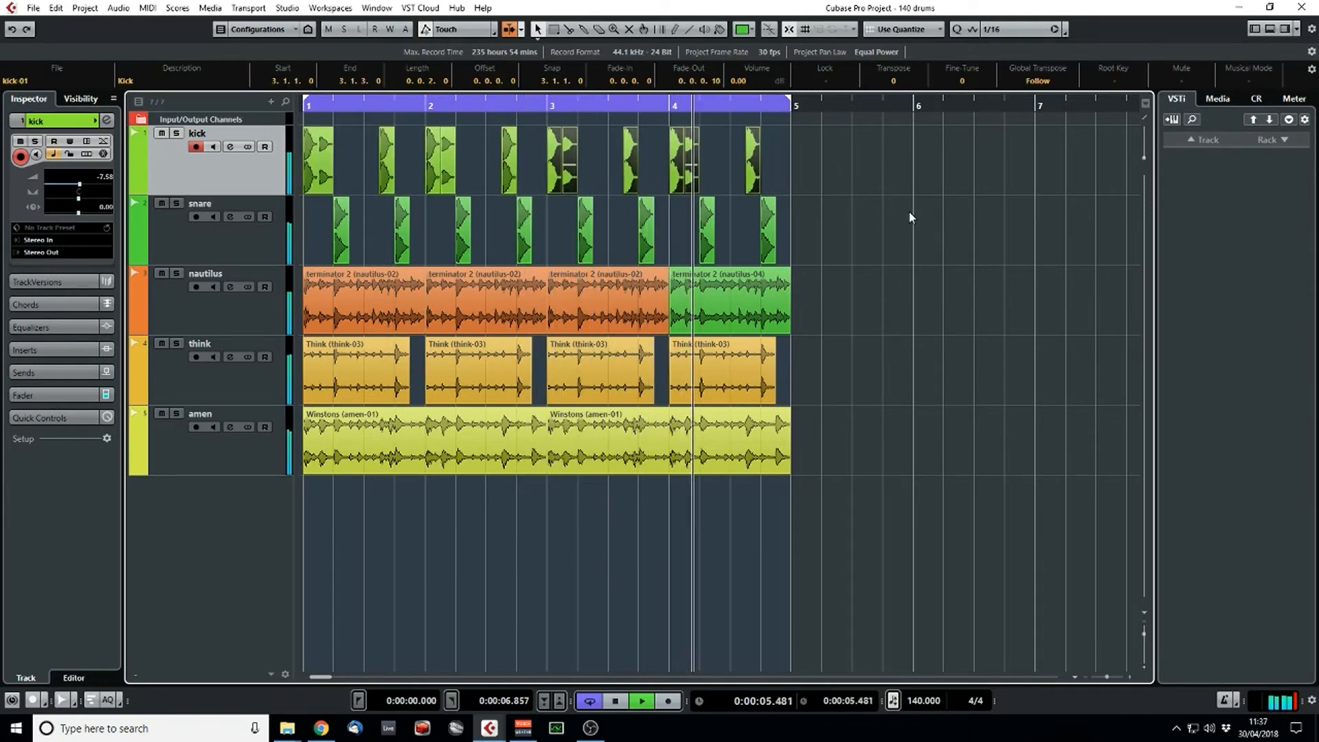
left_click(830, 242)
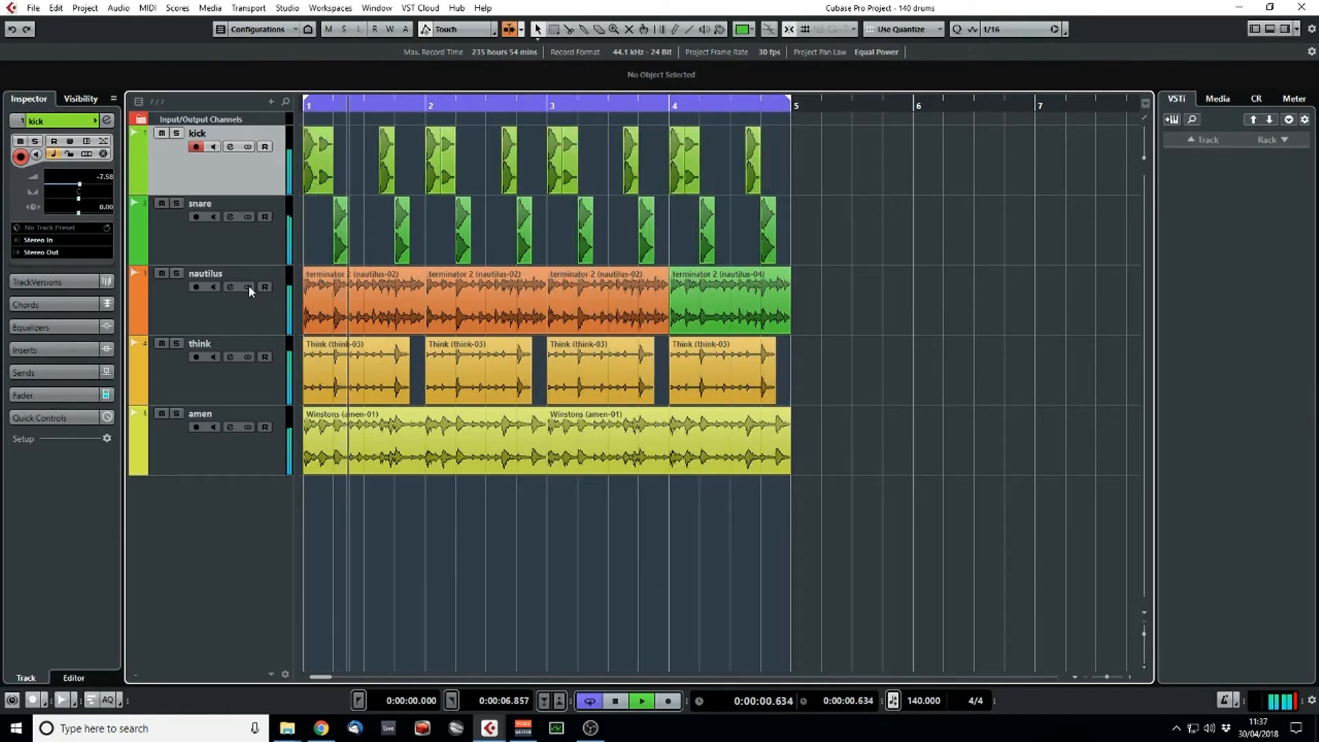
- Lower the snare track's volume to -10.3 dB and play the loop from the start
key("space")
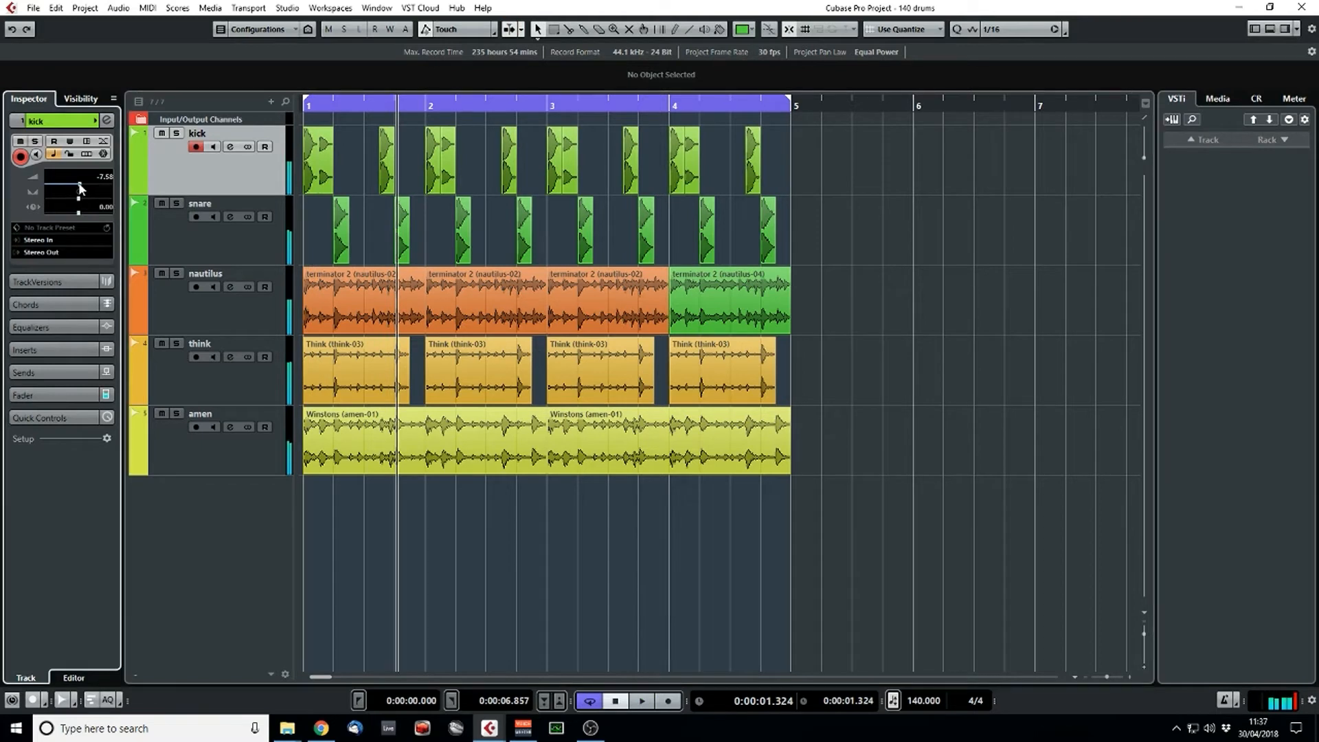
left_click(240, 249)
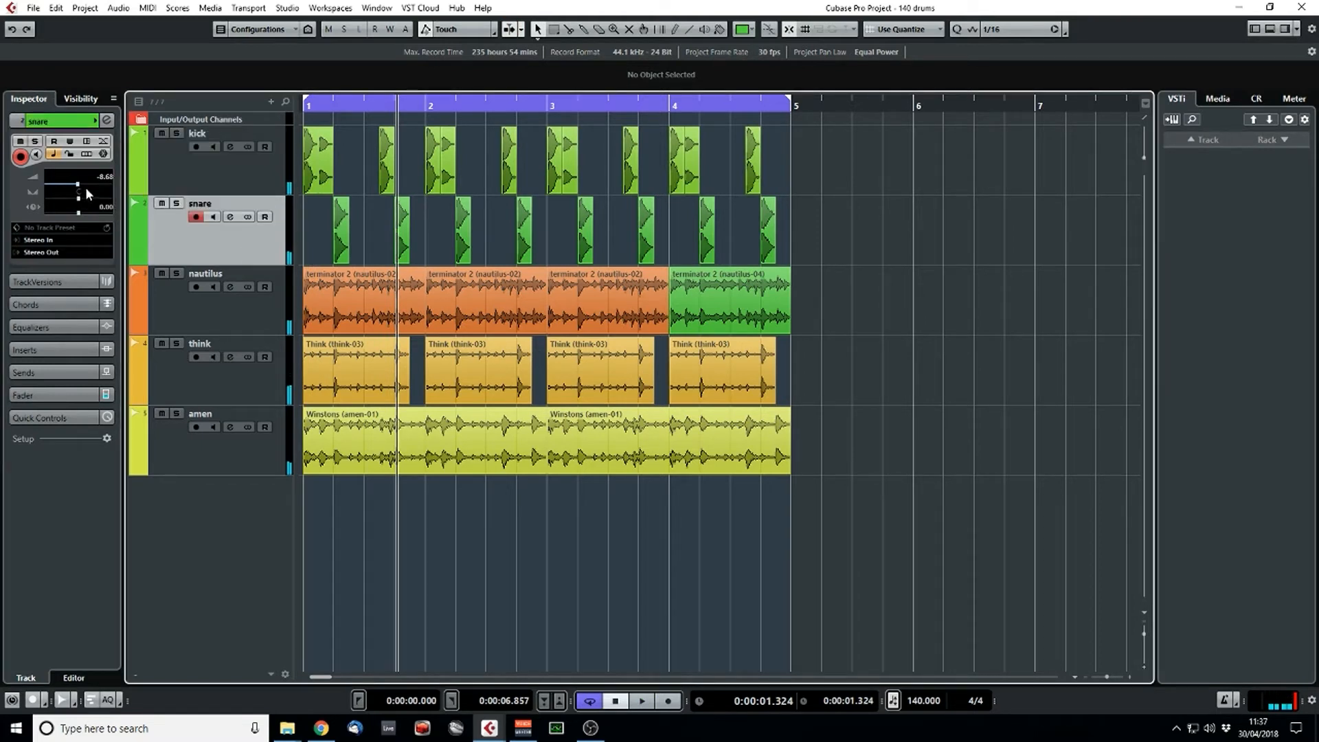
left_click_drag(79, 192, 77, 192)
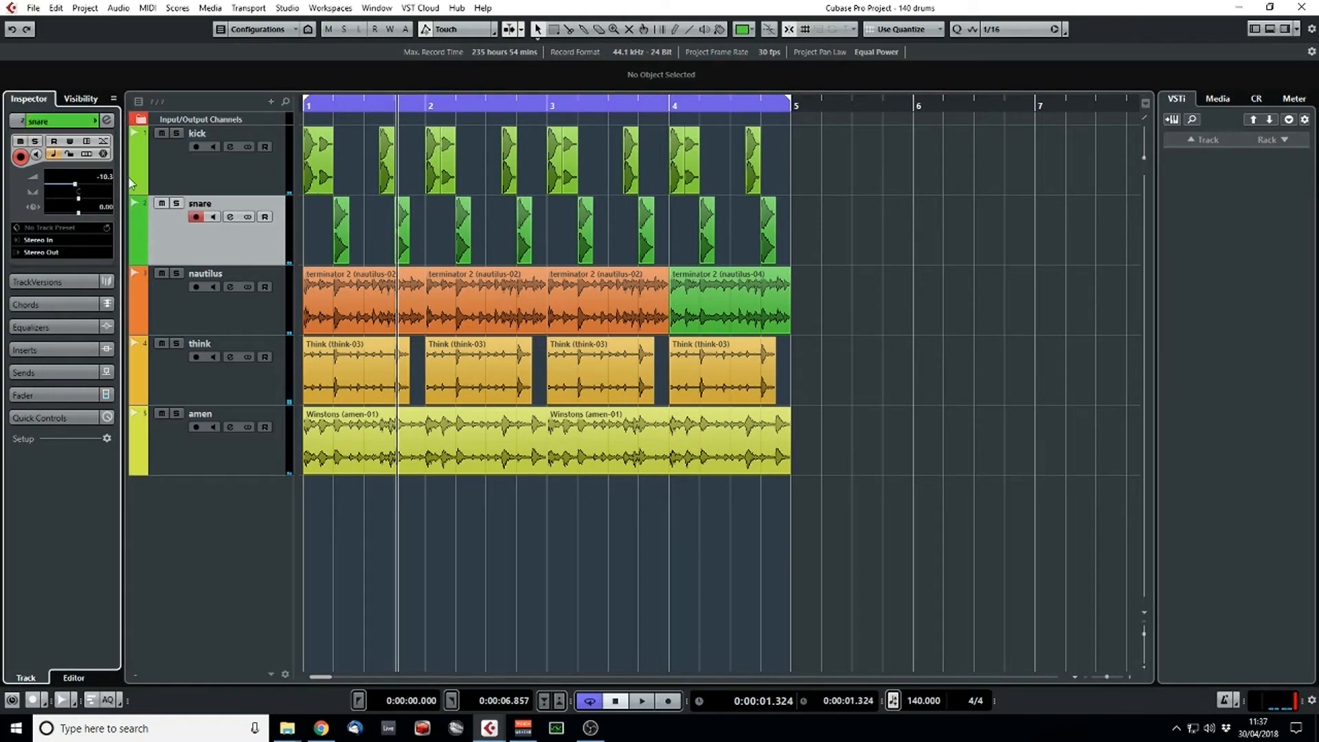
left_click_drag(324, 108, 187, 121)
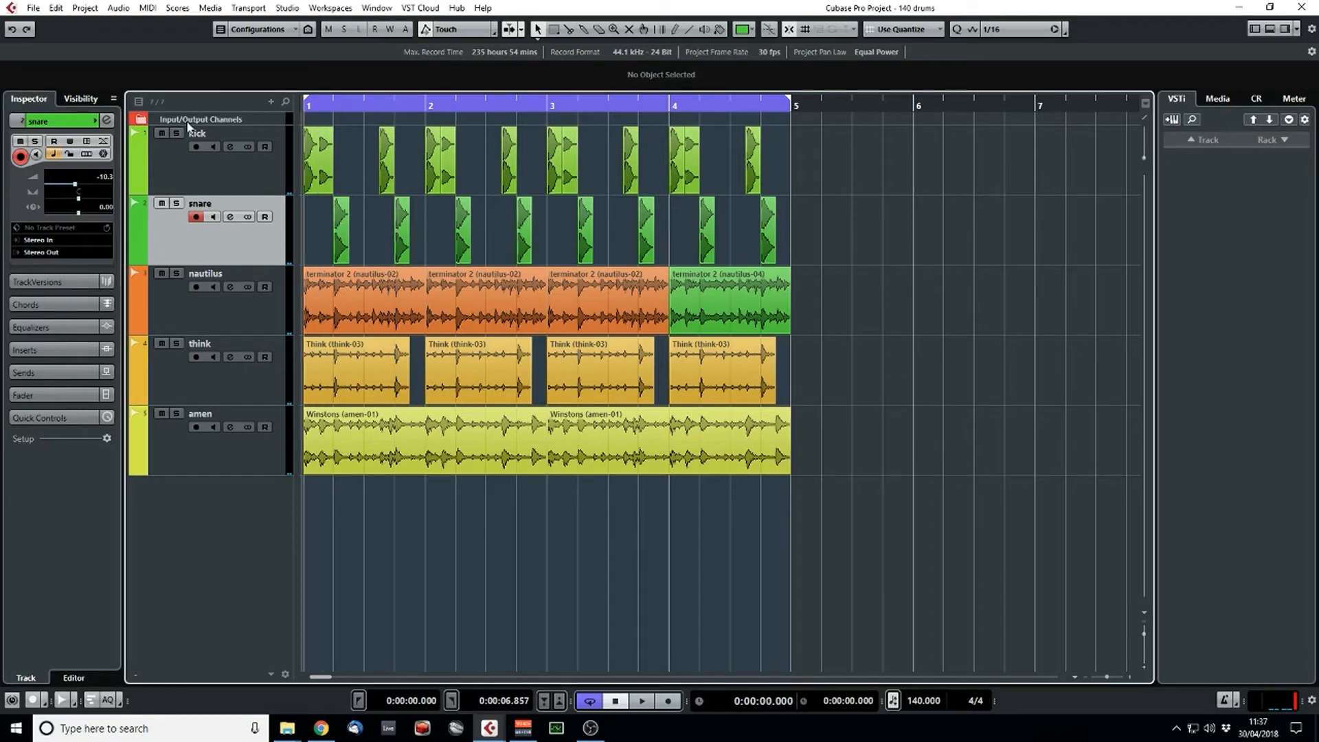
key("space")
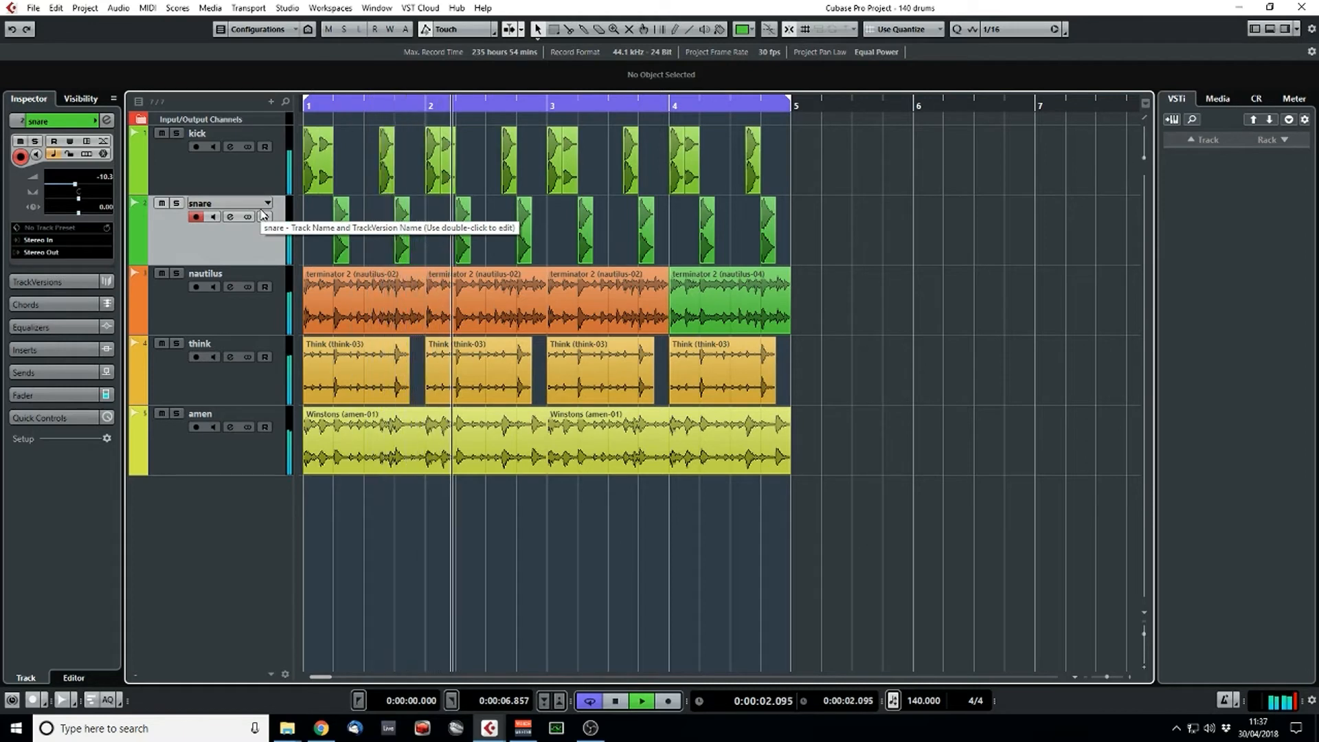
- Compare the amen track alone with the full mix, leaving amen soloed
left_click(177, 414)
left_click(260, 454)
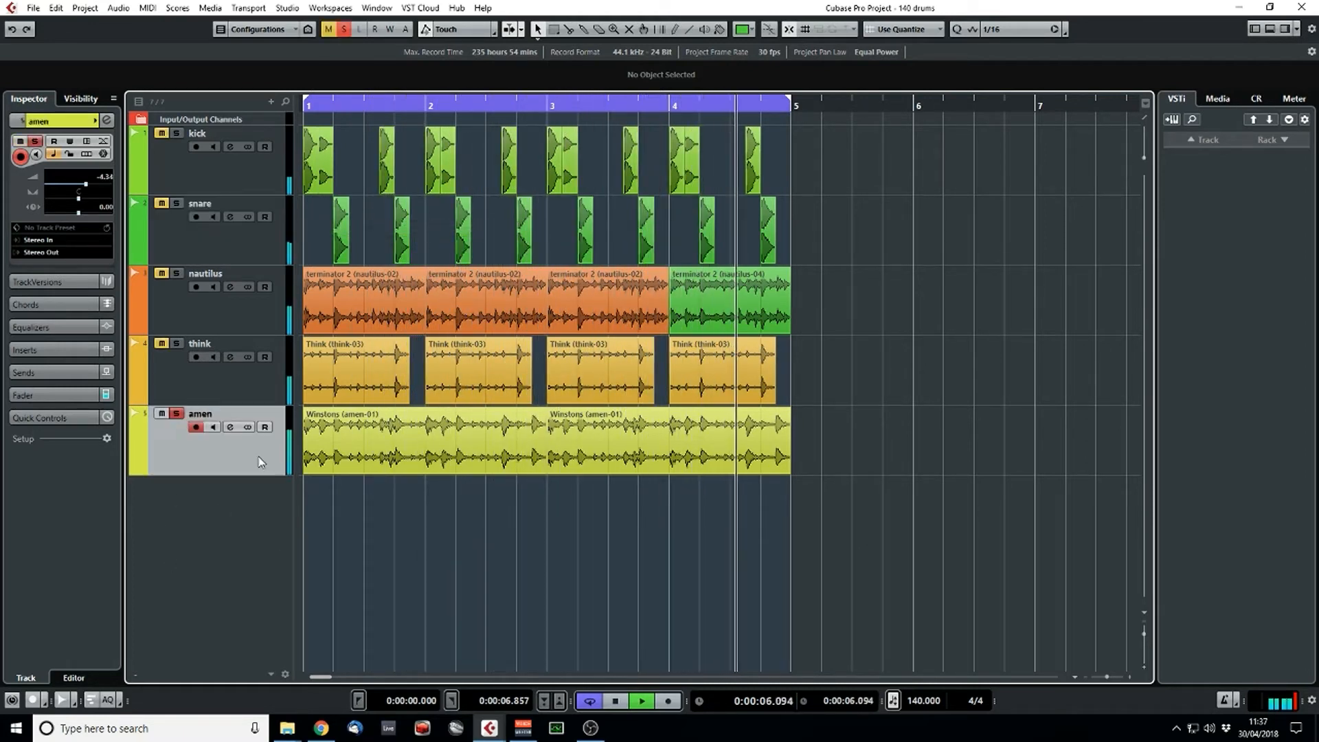
left_click(176, 415)
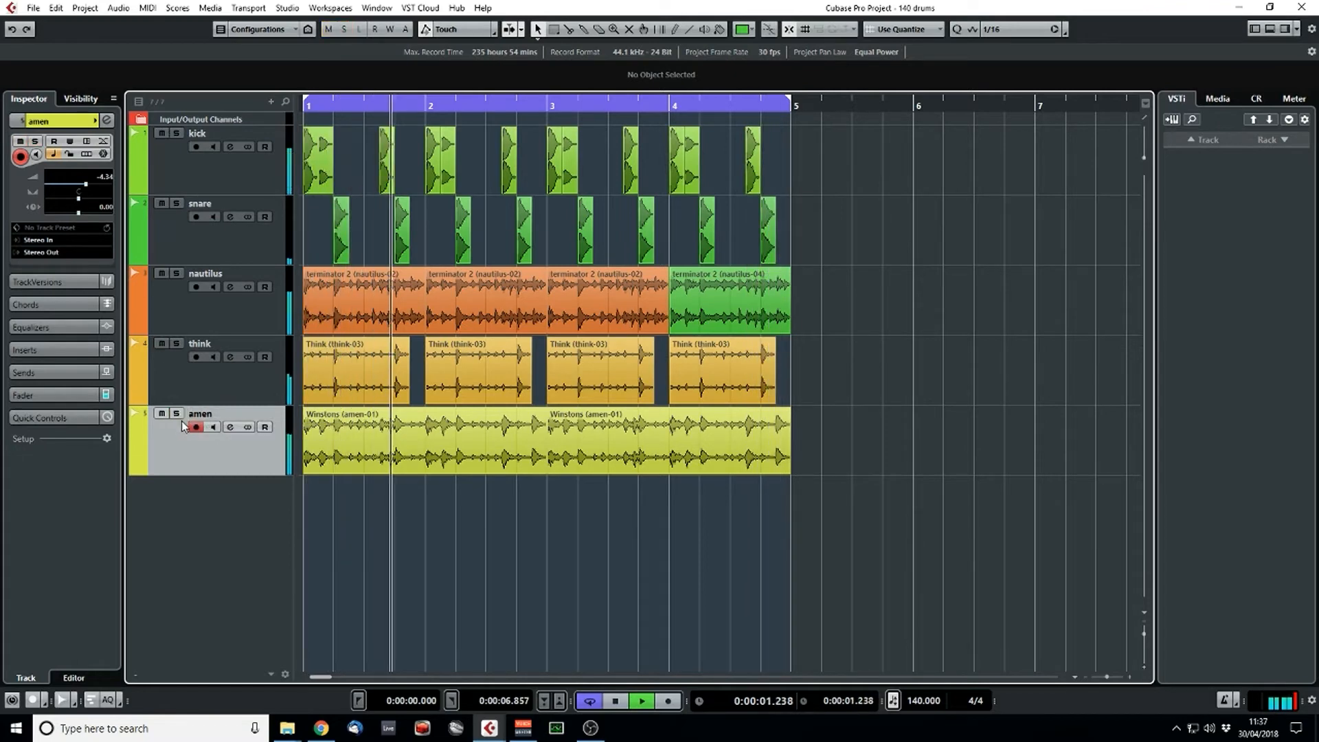
left_click(177, 415)
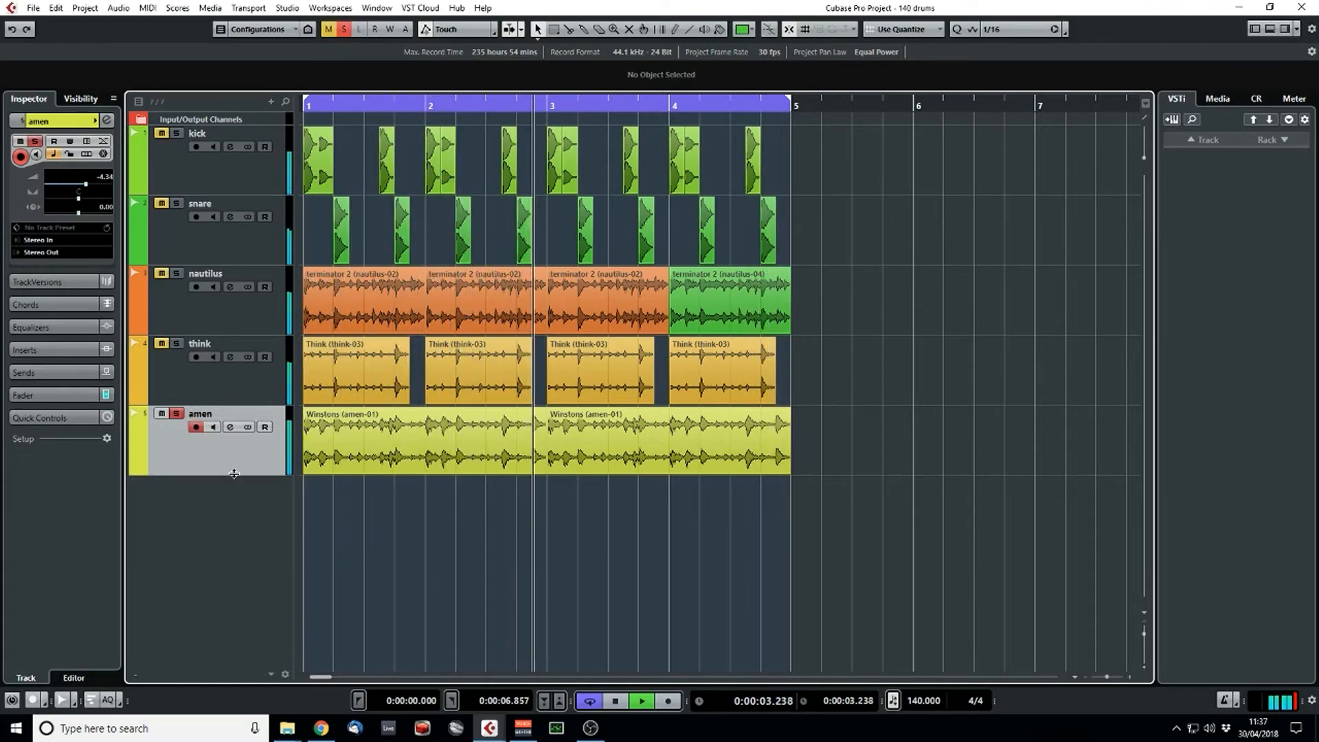
- Open the amen track's channel settings and load a Noise Gate in the channel strip's gate slot
left_click(108, 121)
key("KP_Decimal")
key("space")
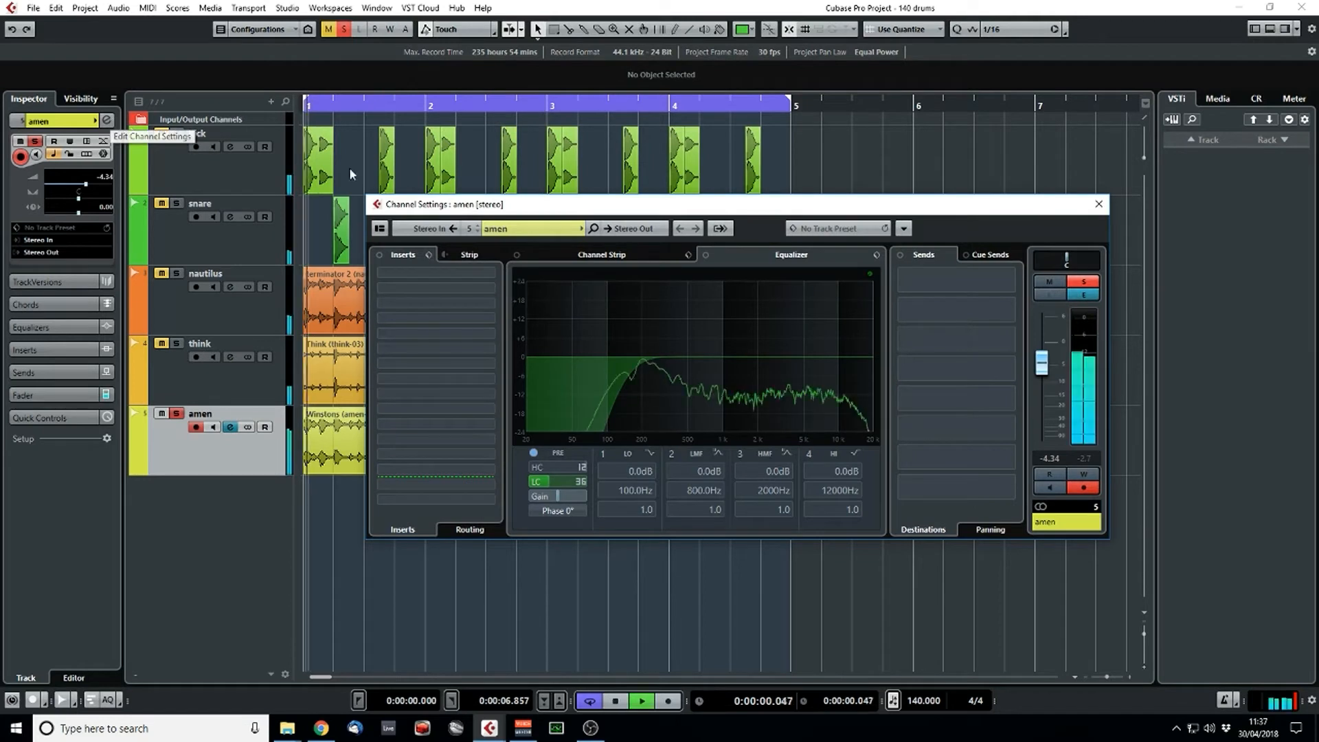
key("space")
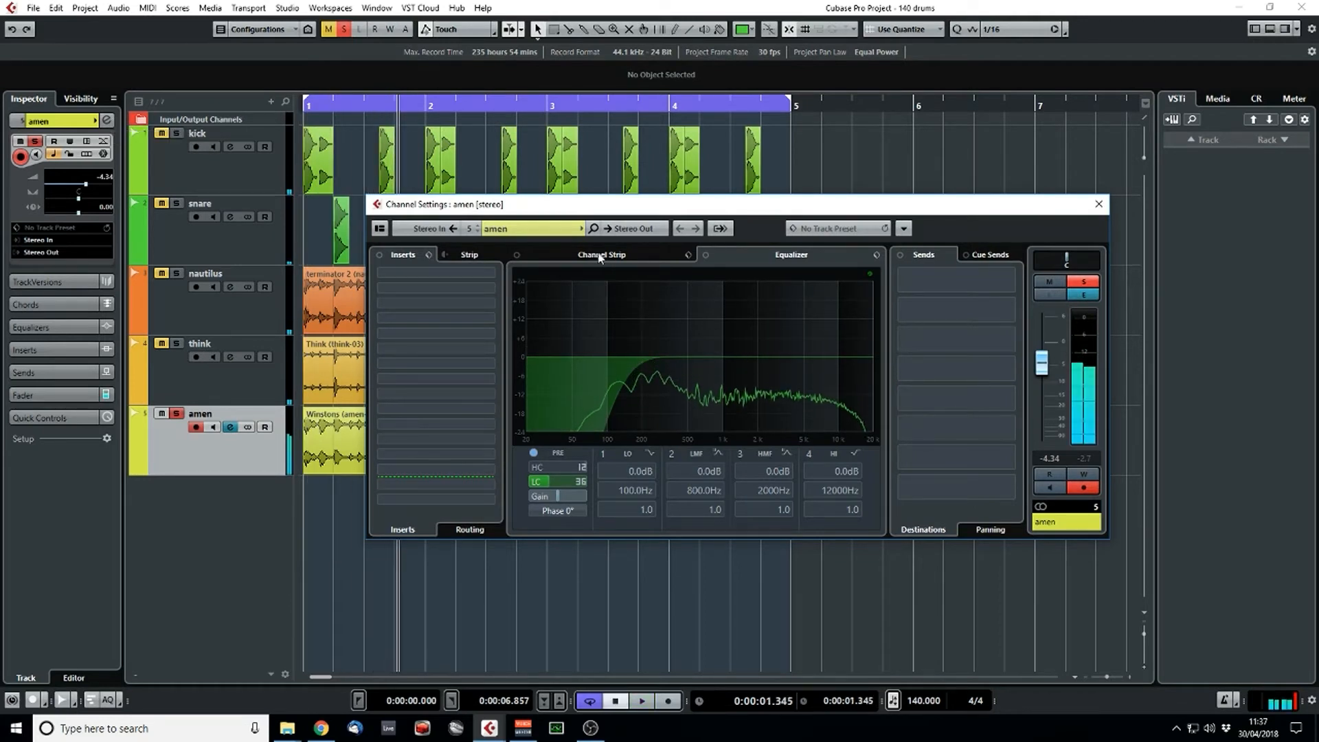
left_click(600, 256)
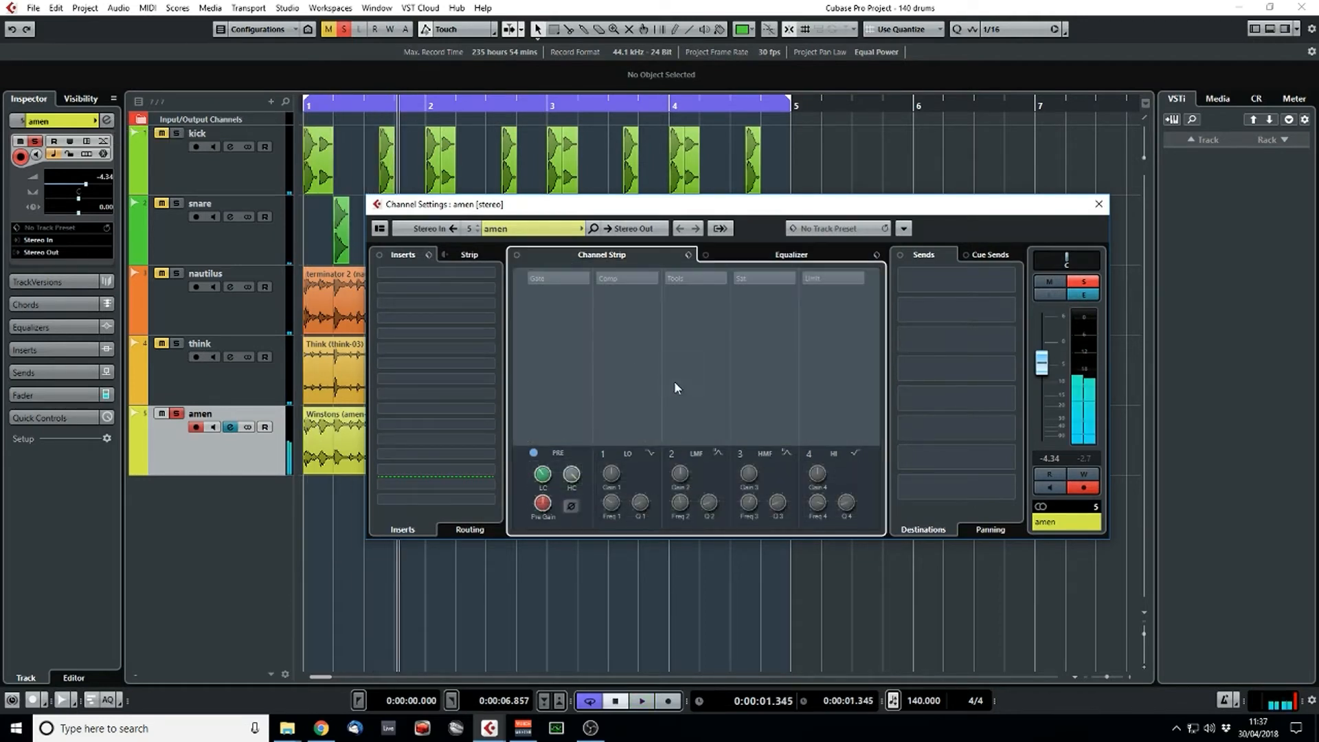
left_click(581, 279)
left_click(592, 305)
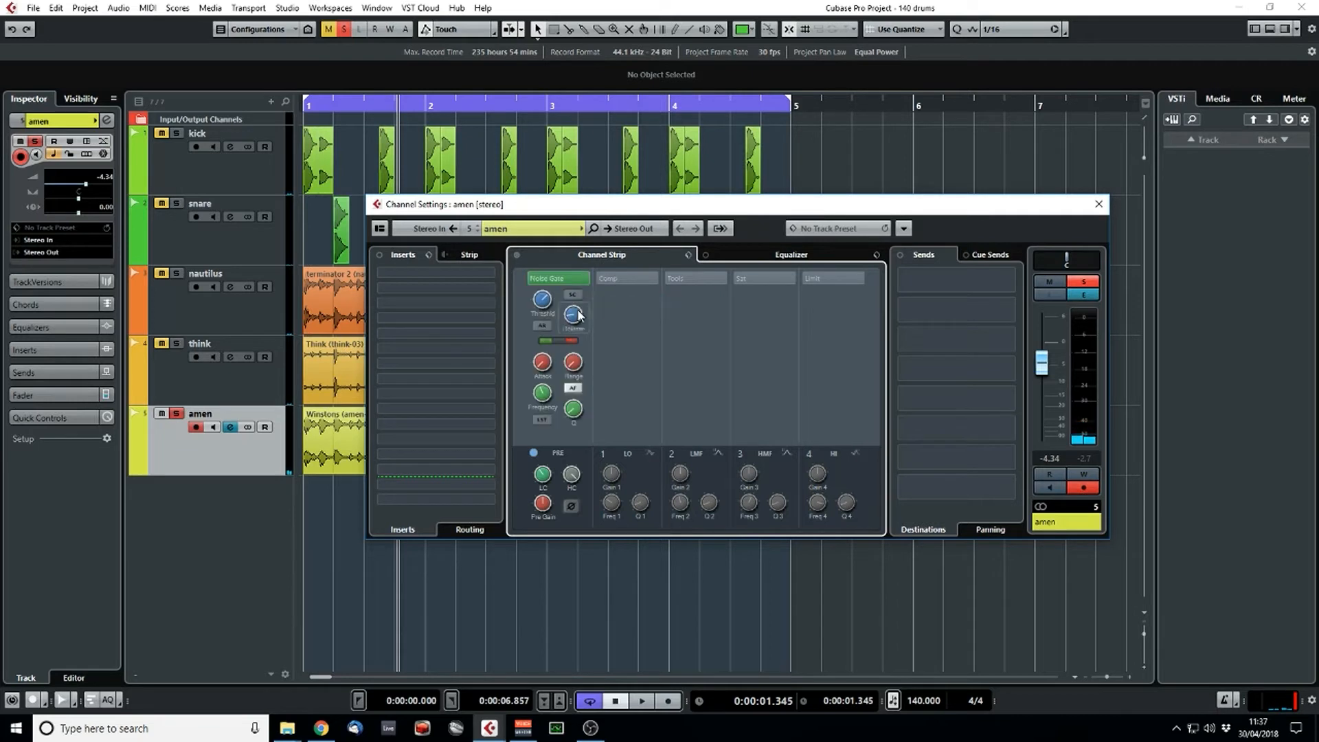
- Adjust the noise gate's threshold by ear while replaying the soloed amen break from the start
key("period")
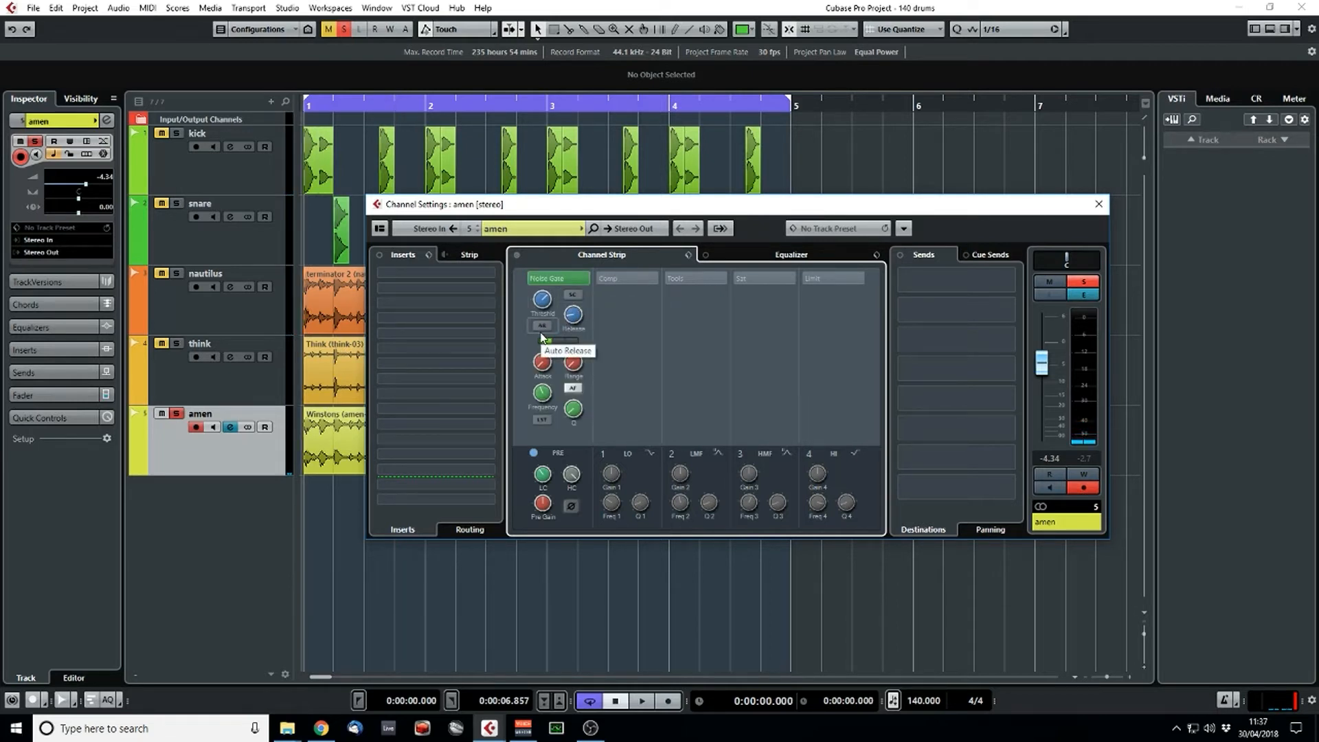
key("space")
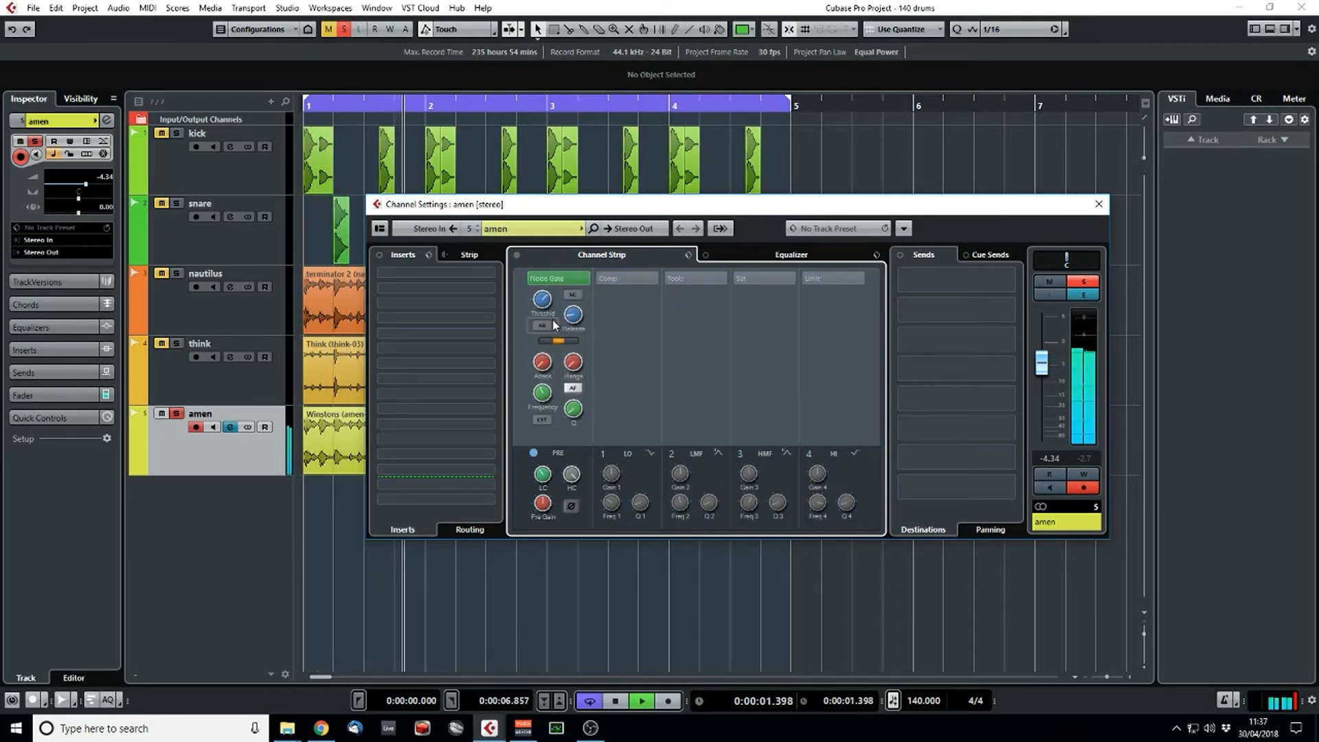
key("period")
key("space")
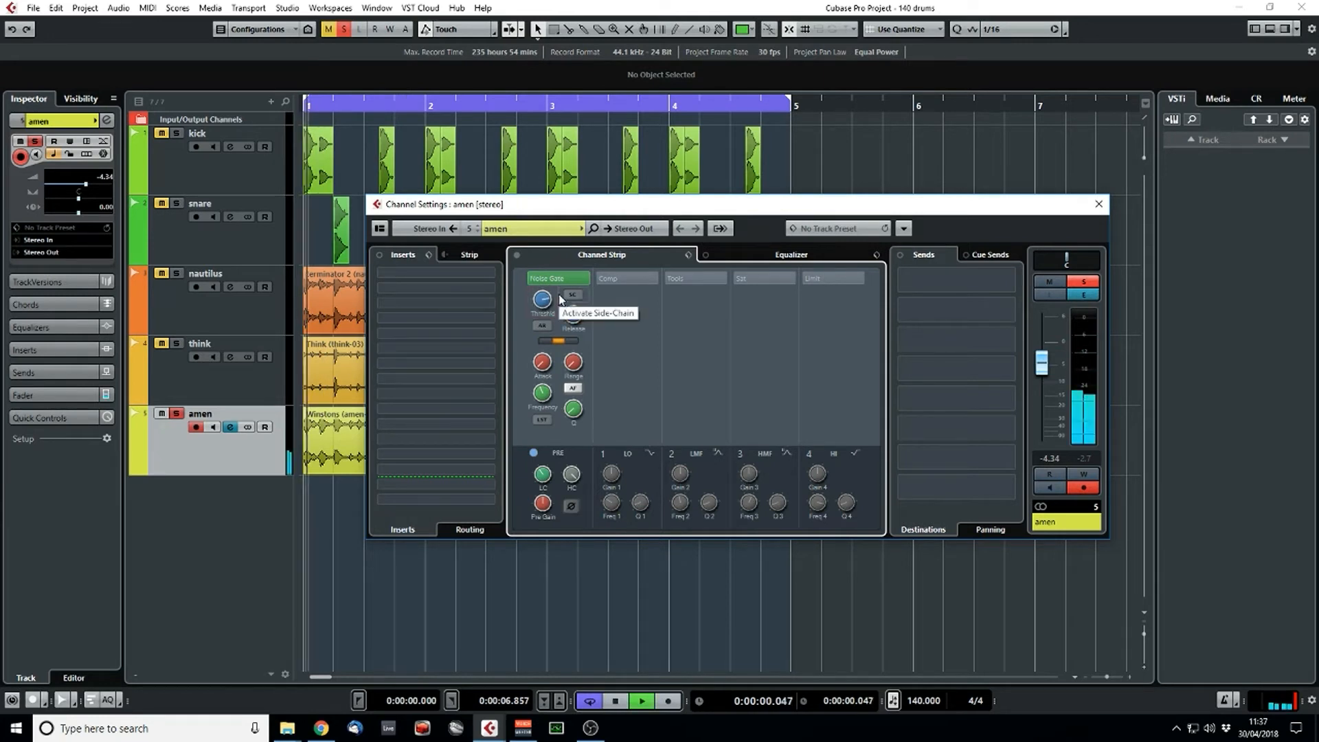
left_click_drag(543, 303, 542, 317)
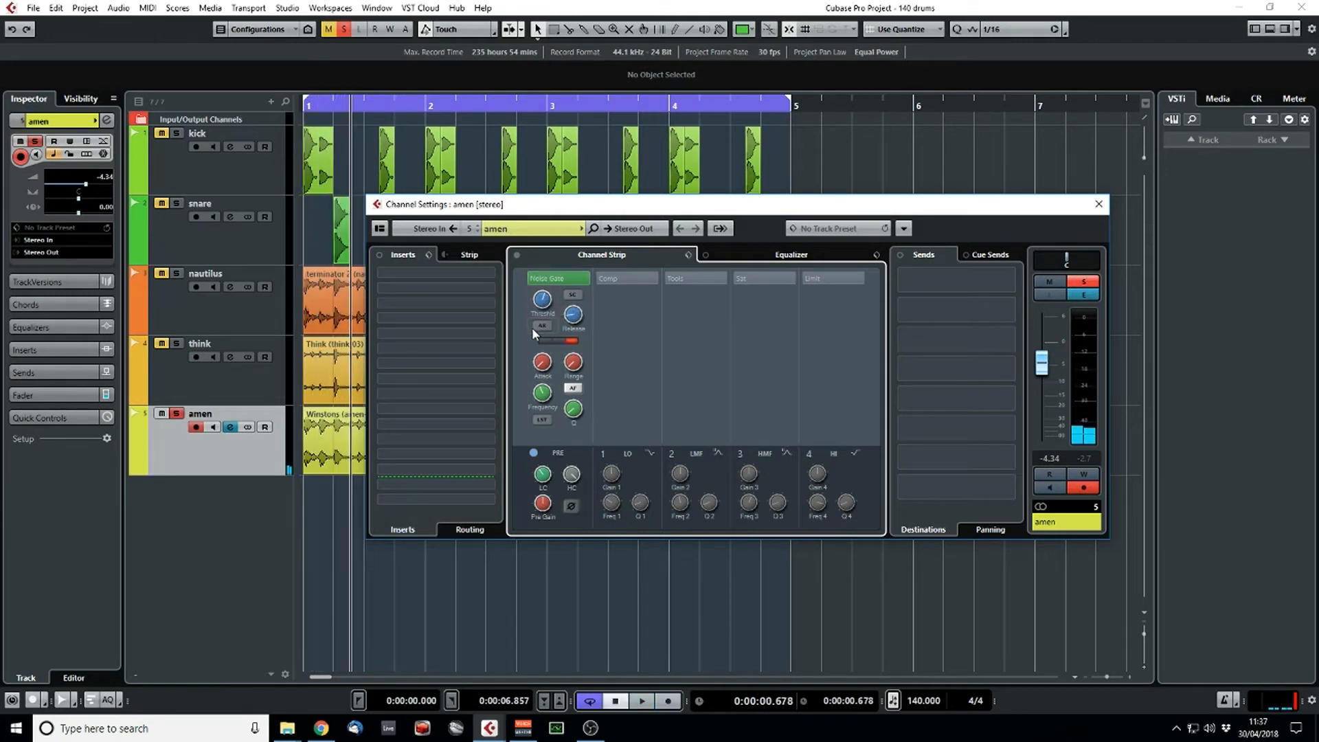
key("period")
key("space")
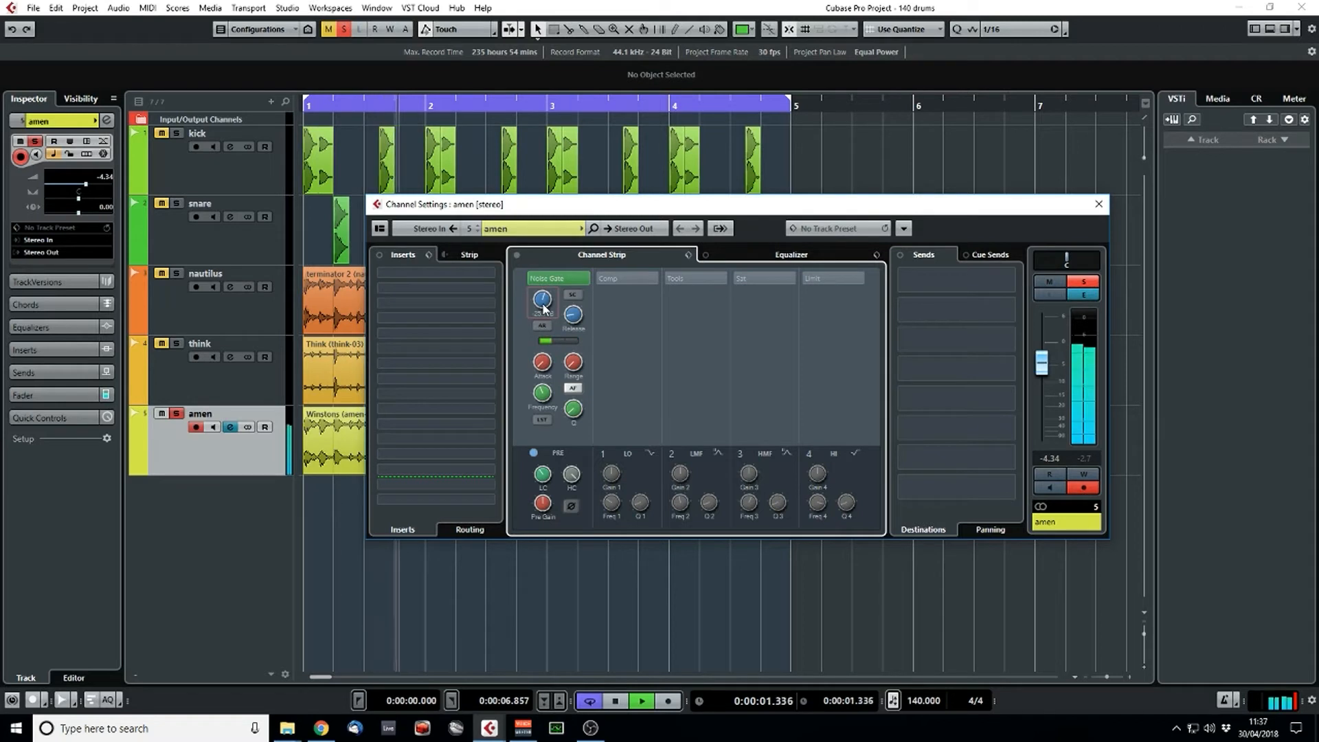
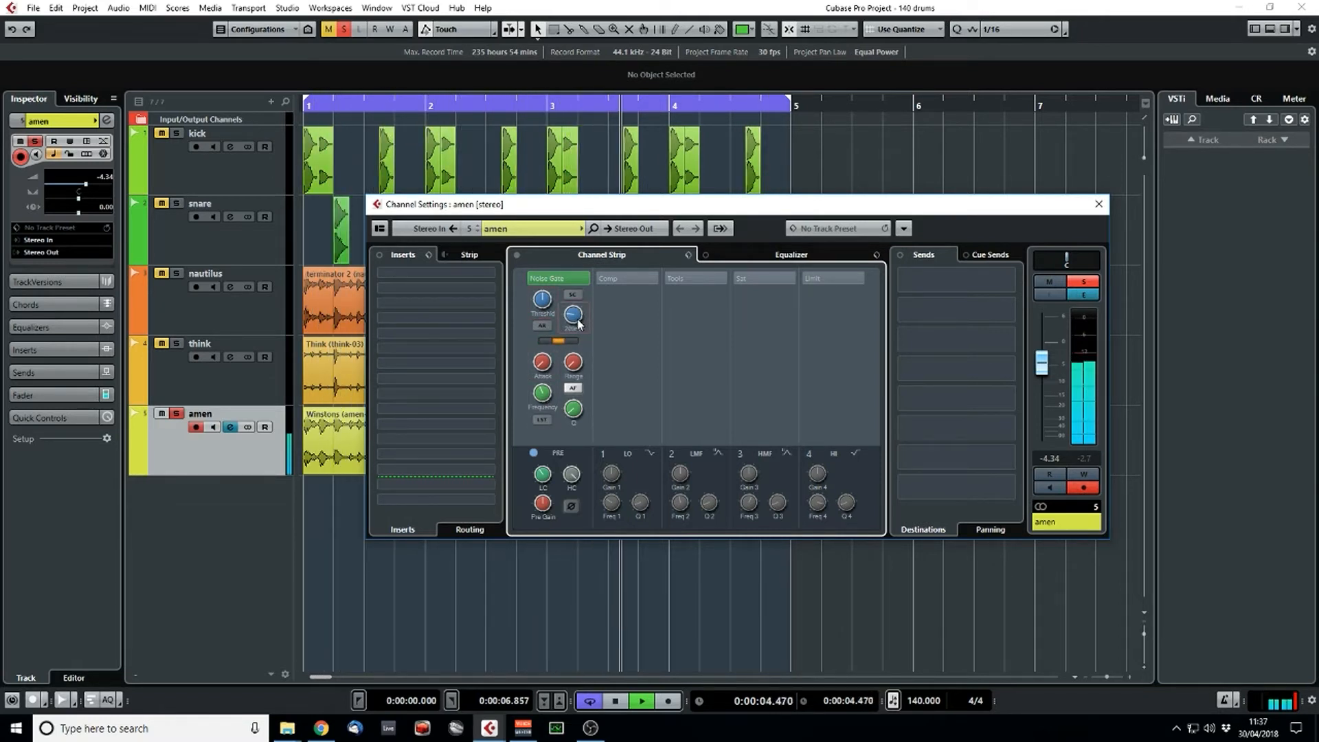
- Compare the amen break with the noise gate bypassed and active
left_click(533, 278)
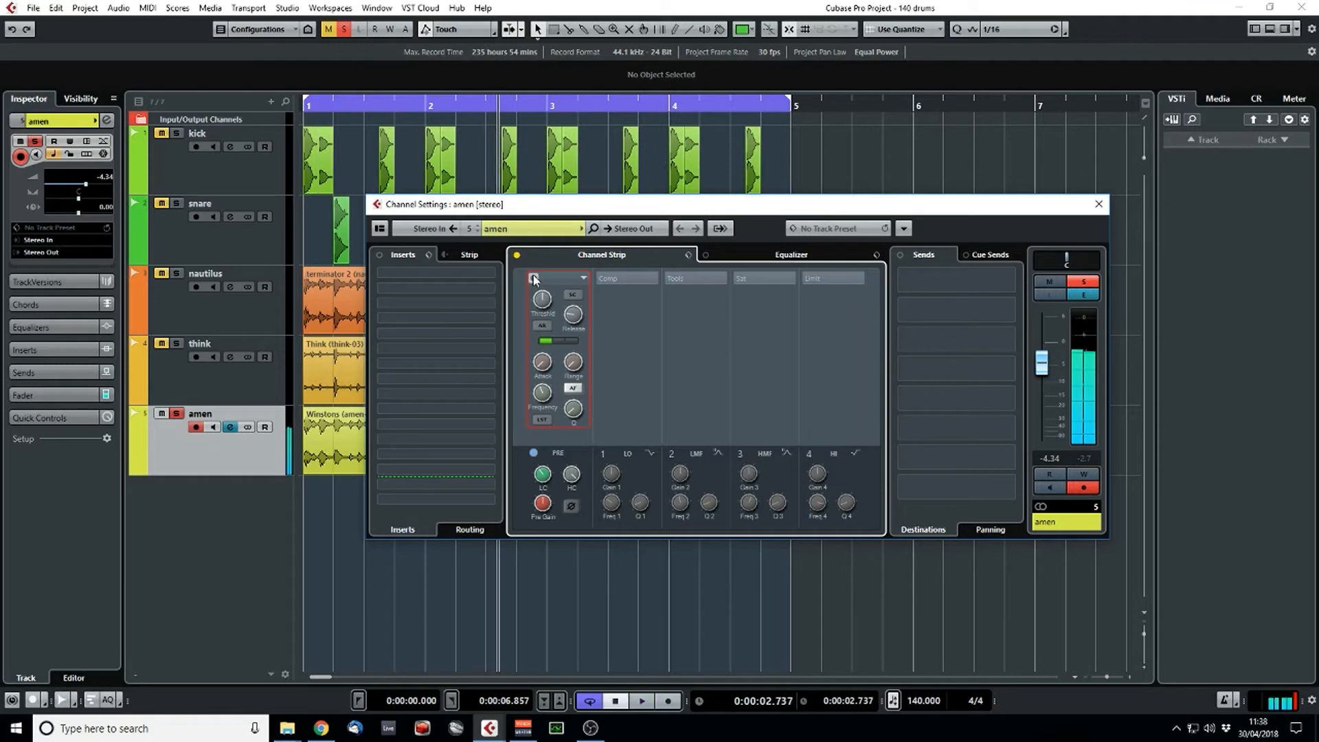
left_click(534, 278)
key("space")
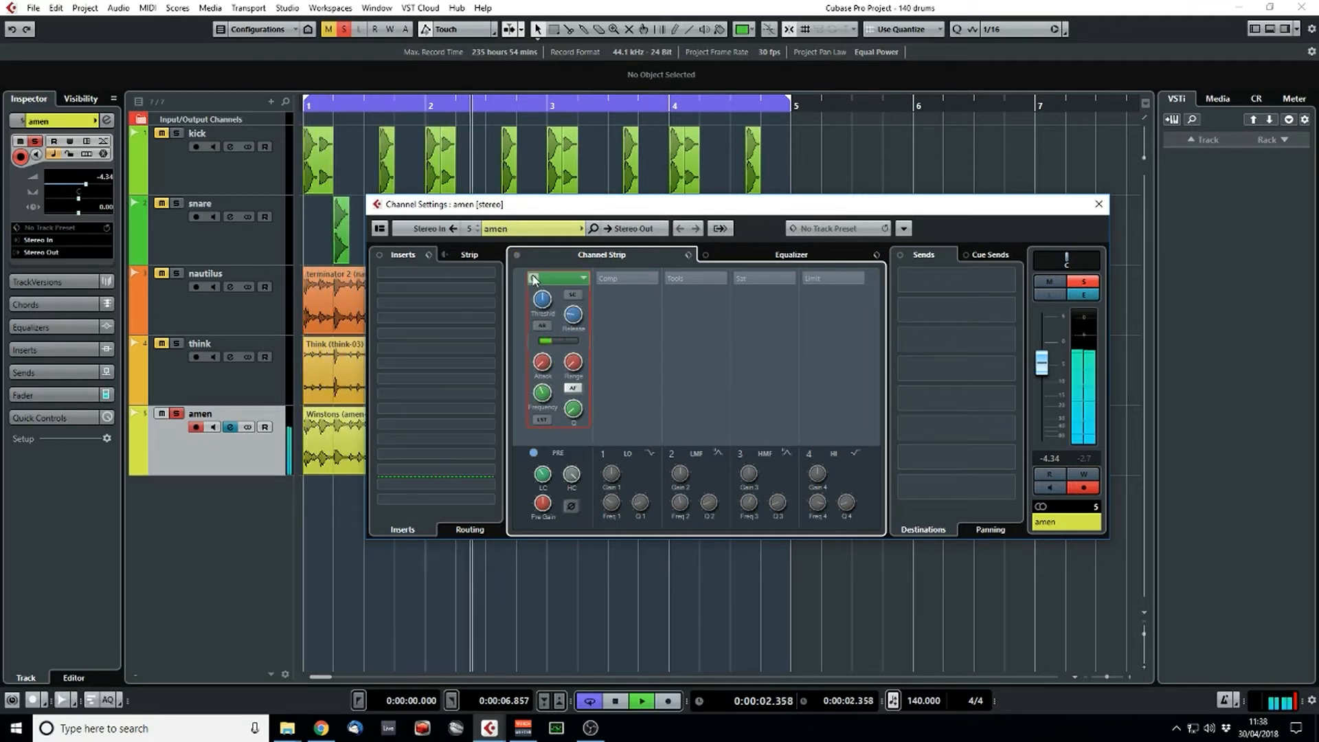
- Close the channel settings and audition the full mix from the start with amen unsoloed
left_click(1097, 205)
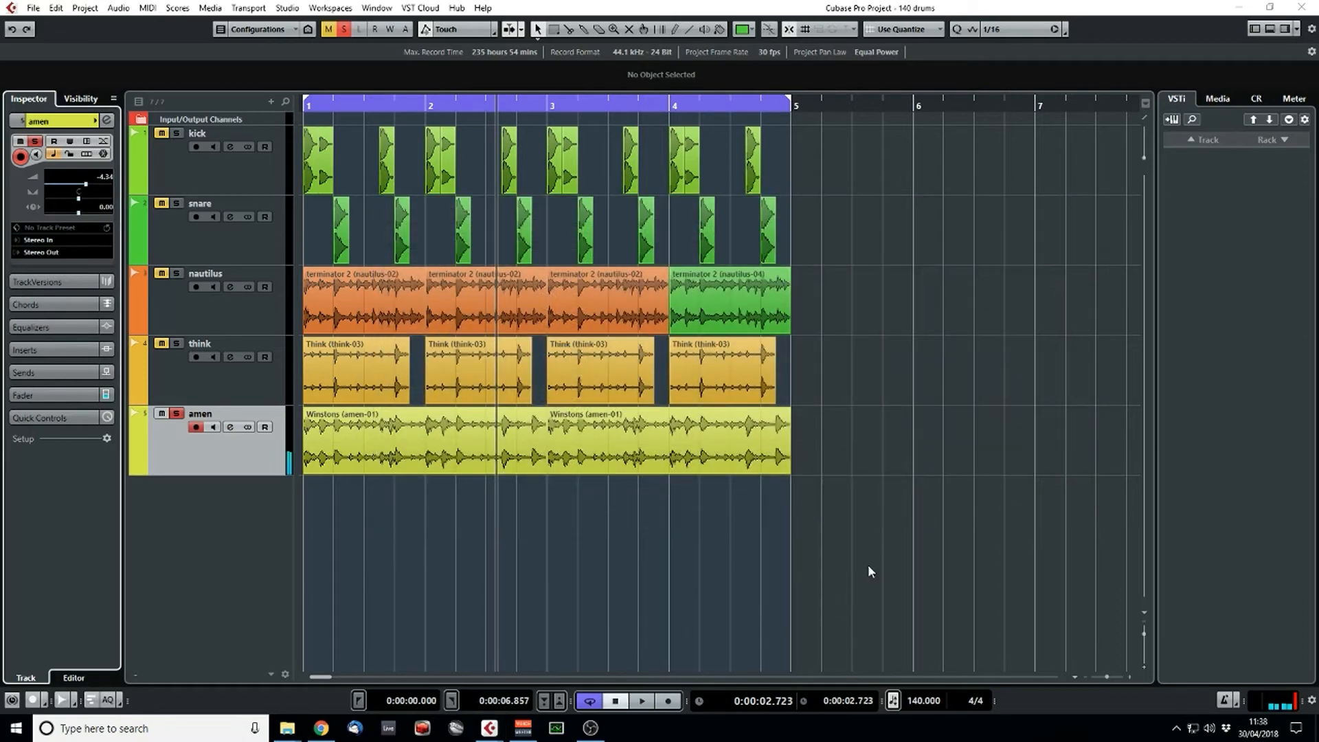
key("Home")
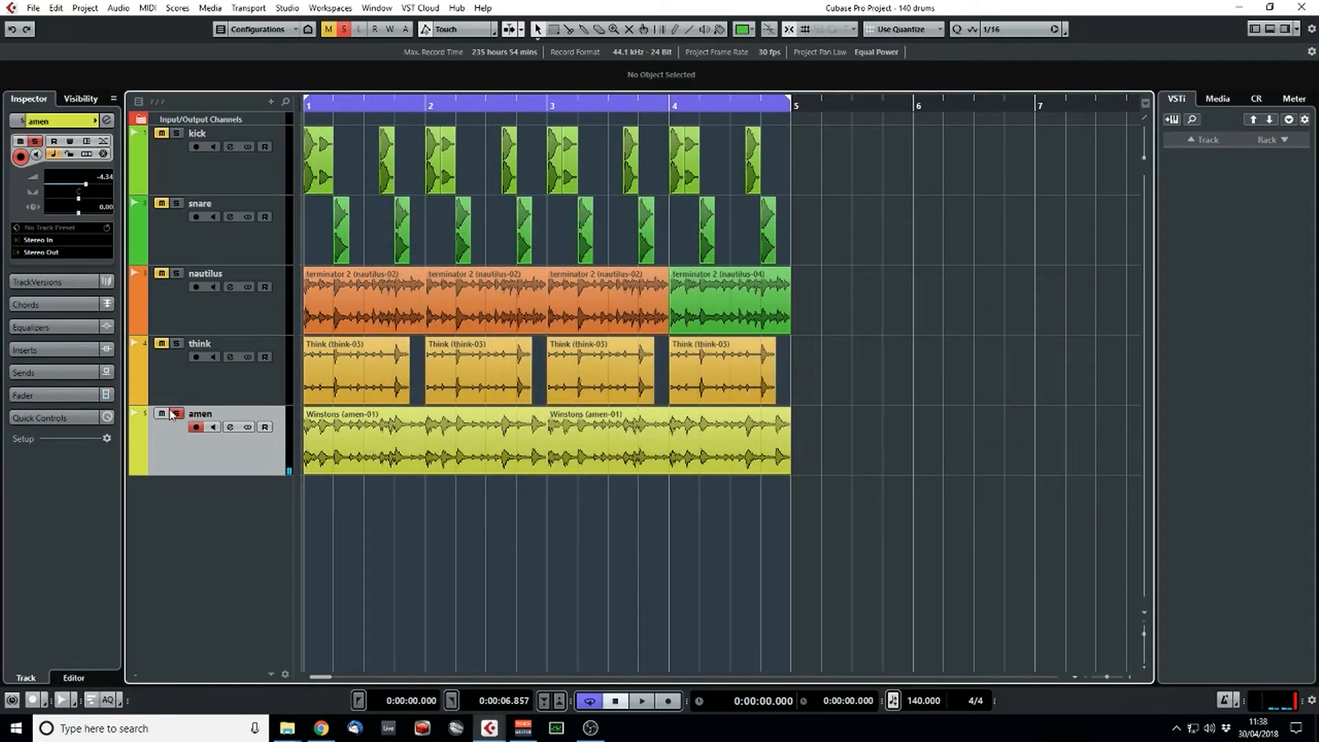
key("space")
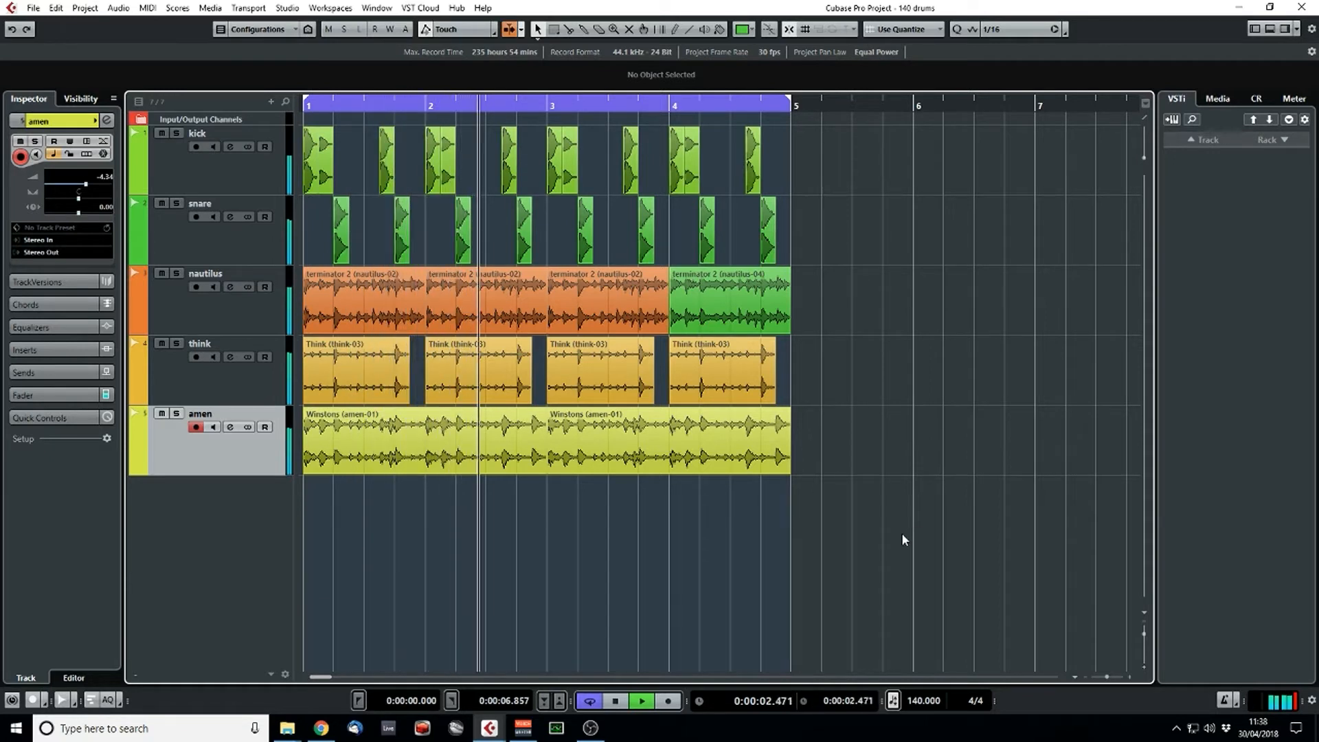
key("space")
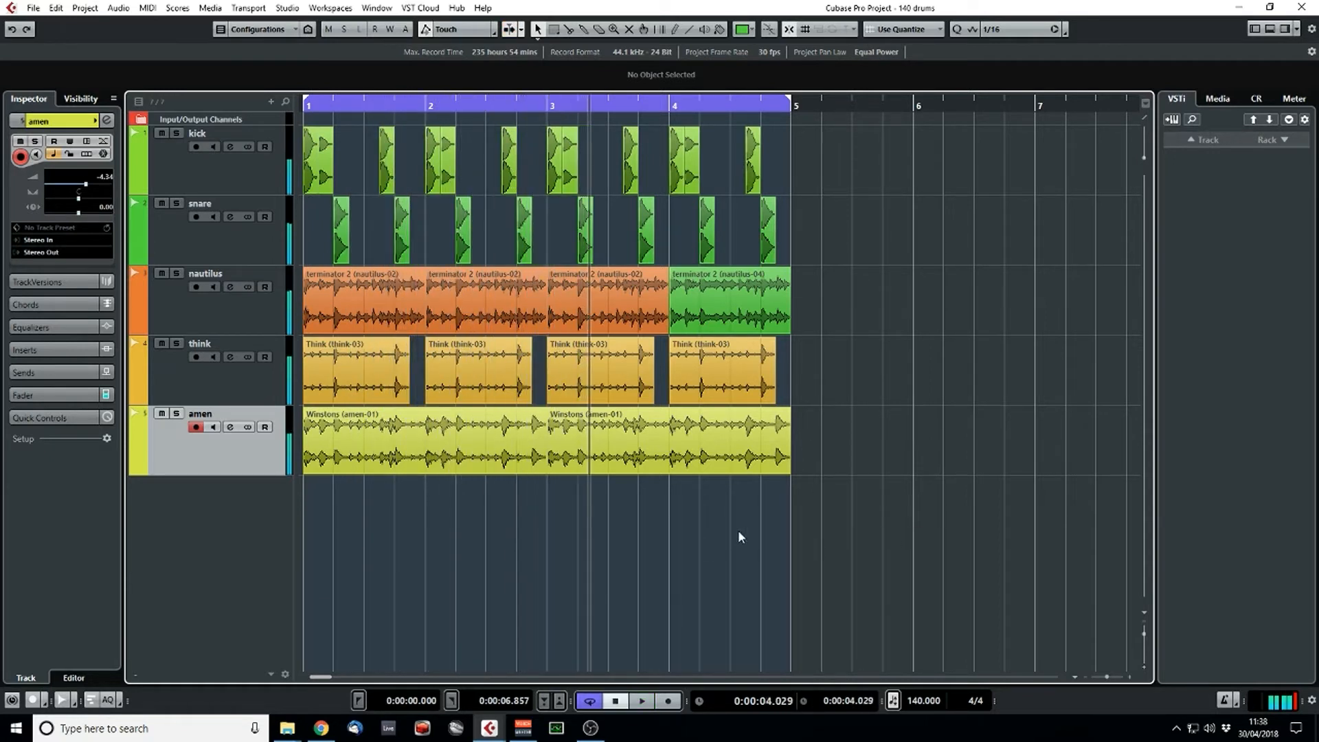
- Bounce the two amen clips into one continuous four-bar clip
left_click_drag(452, 467, 453, 466)
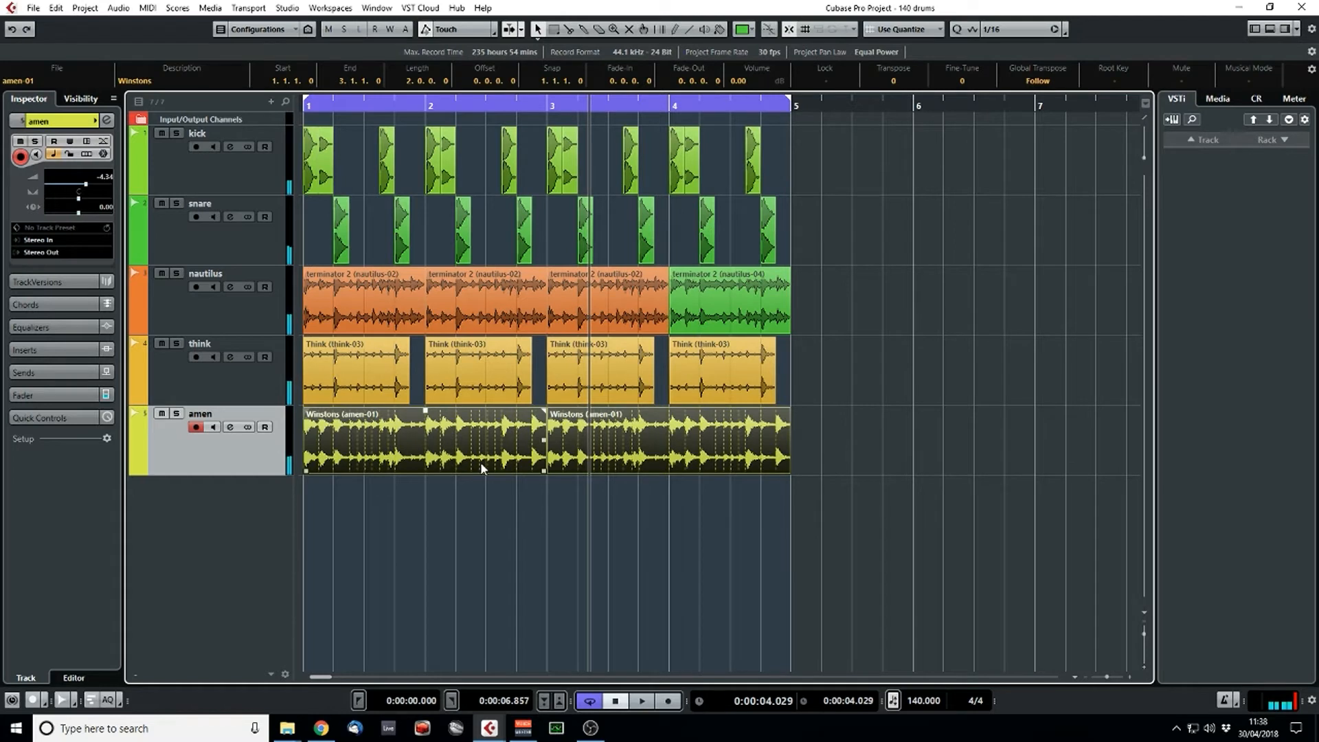
key("ctrl+b")
left_click(624, 400)
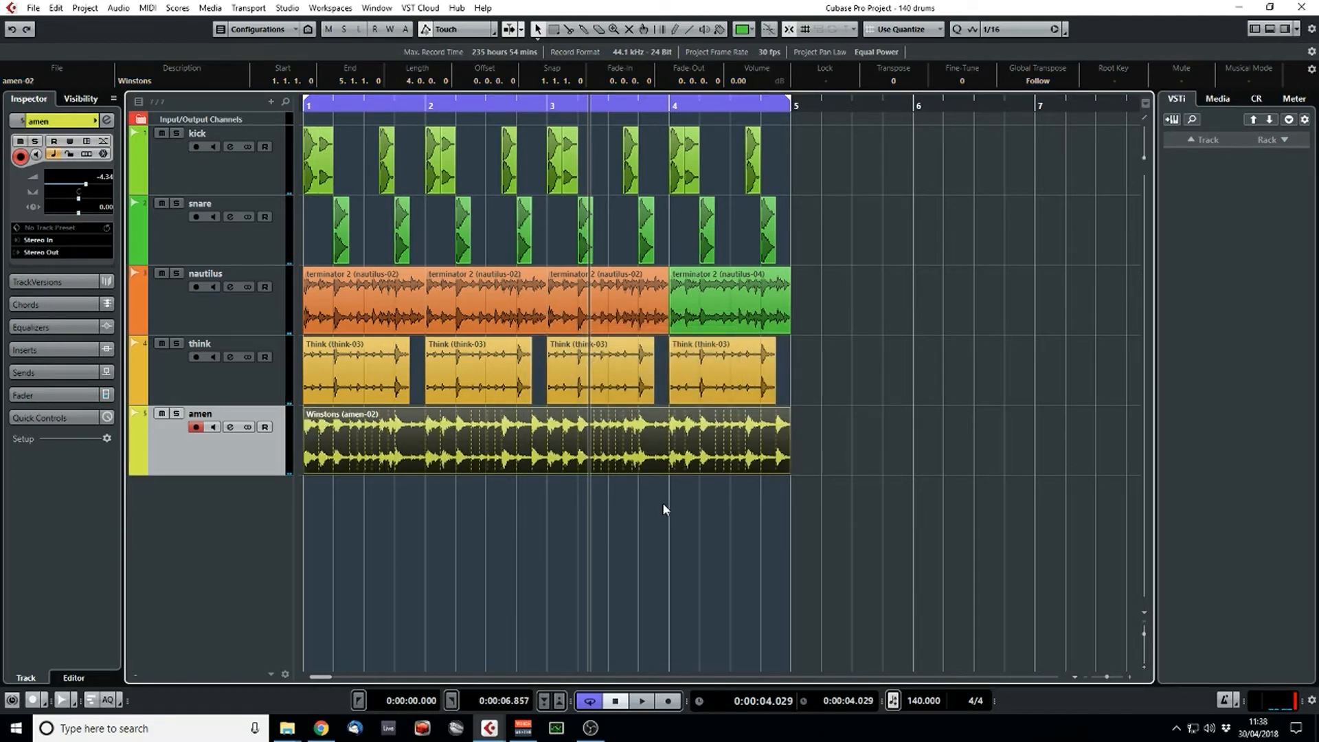
- Solo the amen track and audition the bounced break from the start
key("Home")
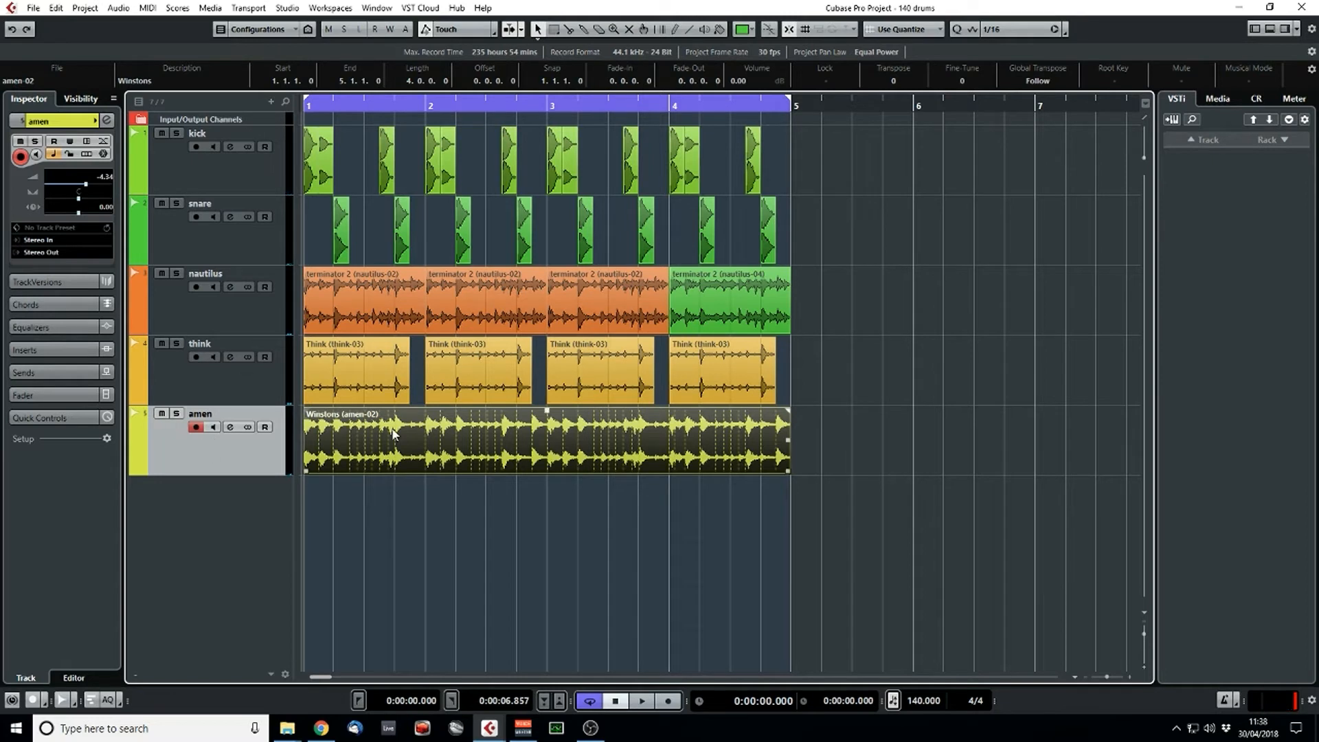
key("space")
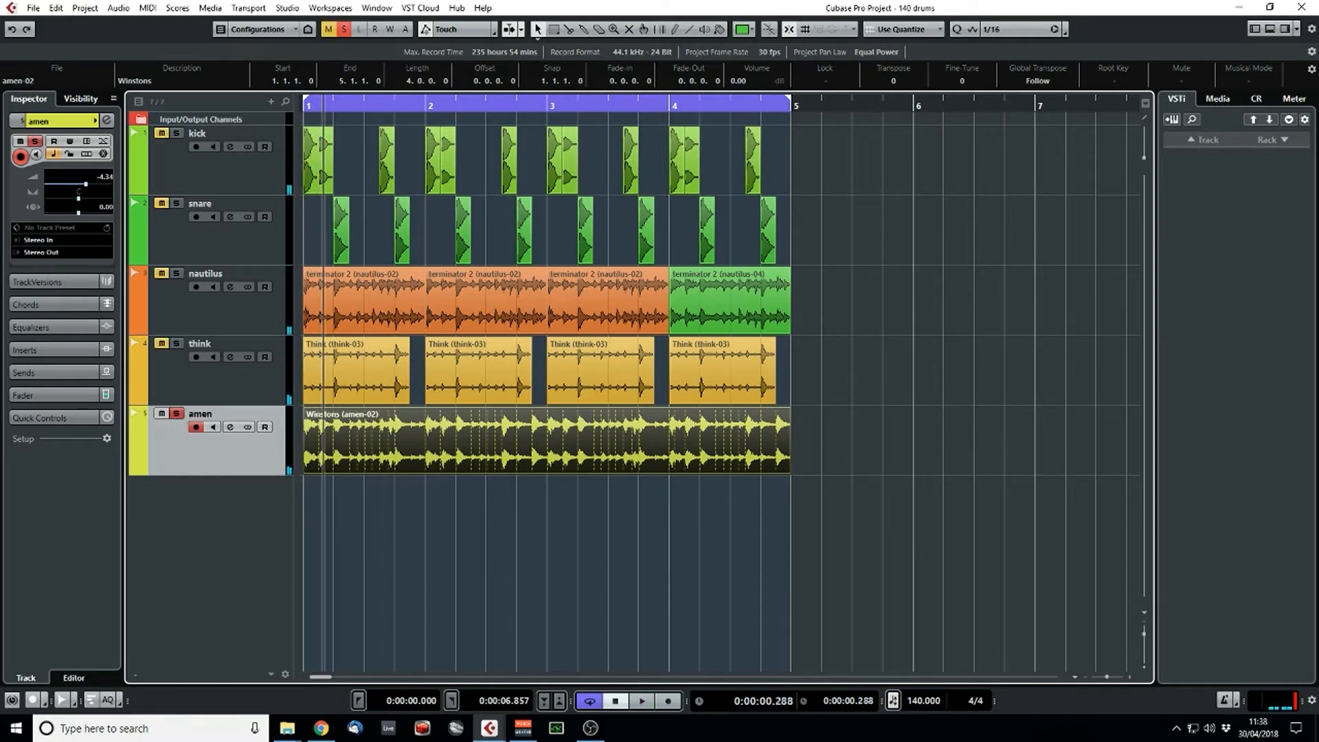
key("alt+Tab")
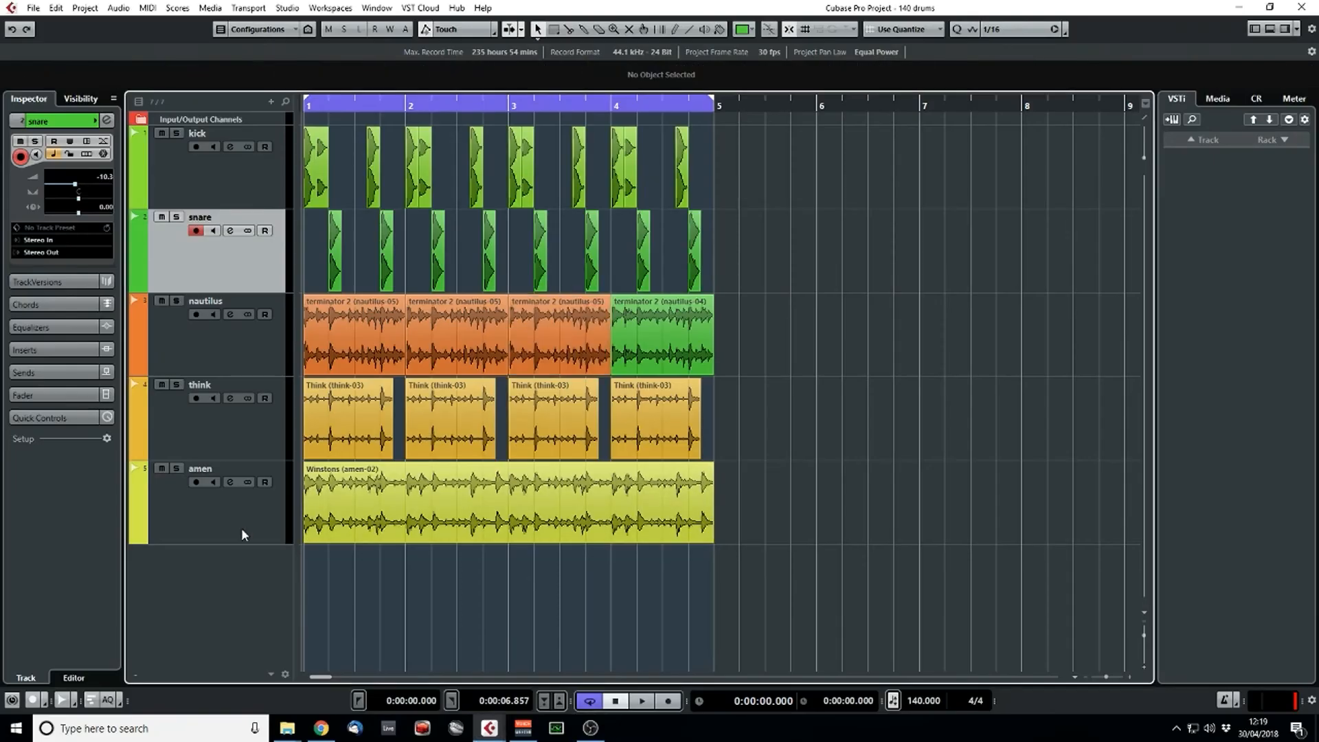
left_click(242, 534)
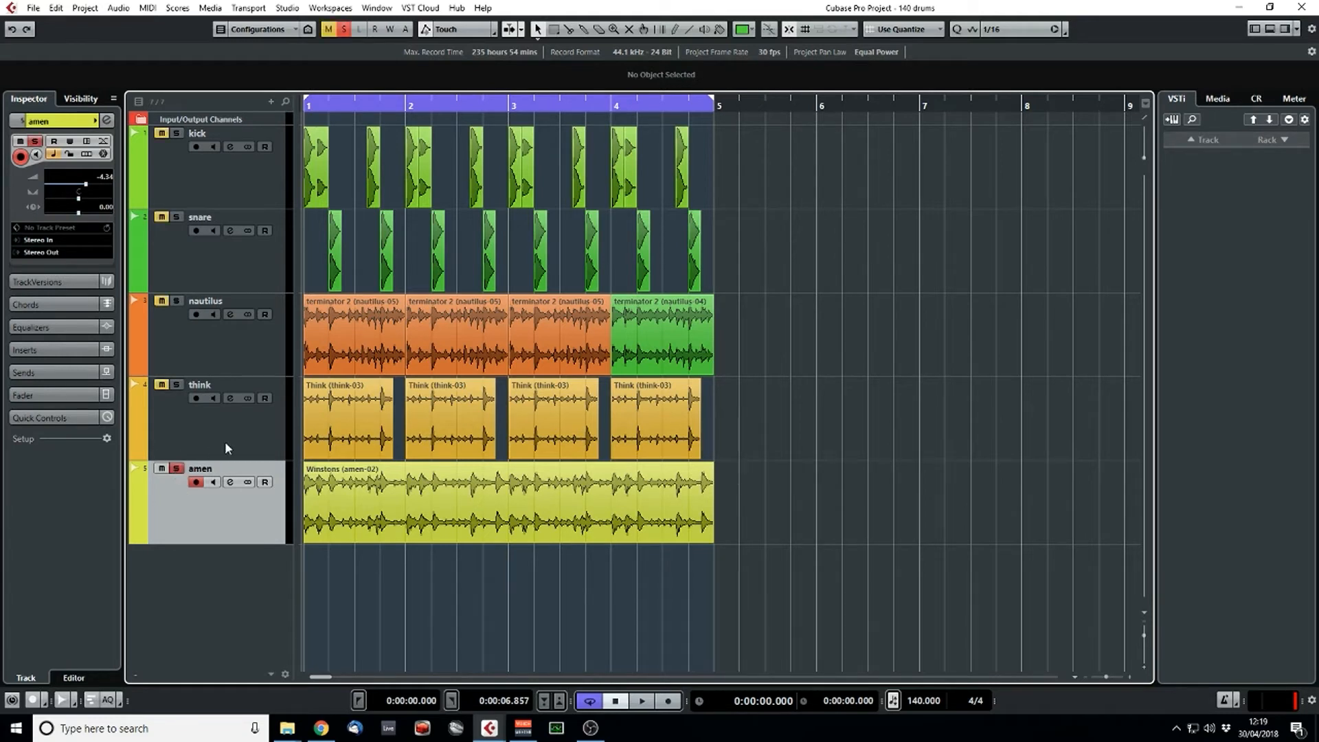
key("space")
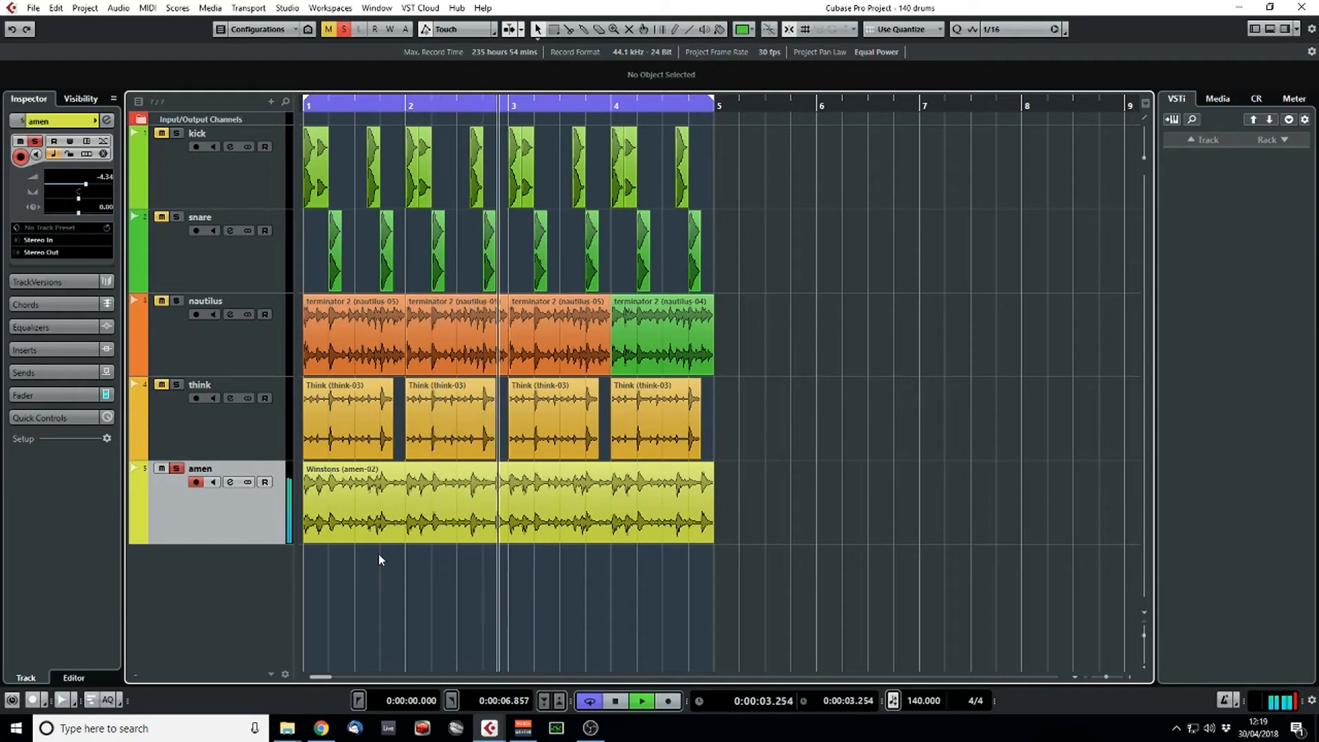
key("space")
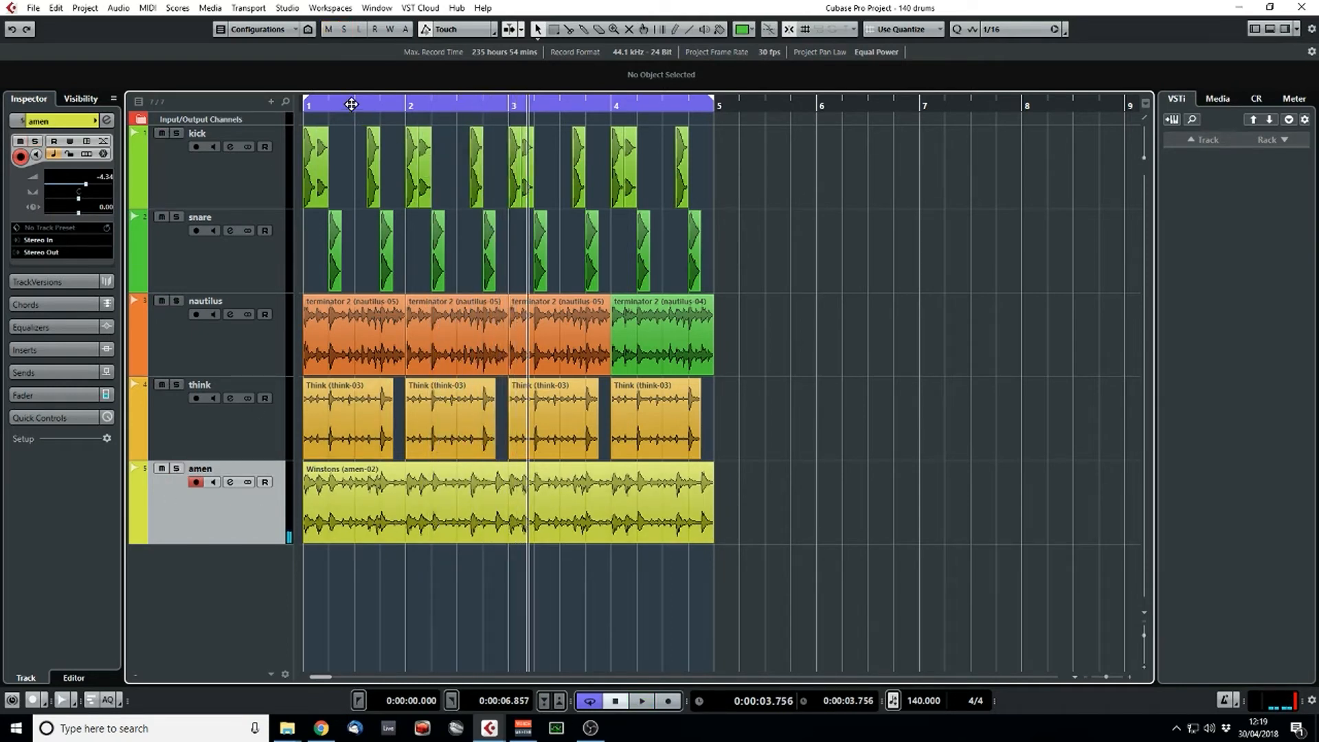
- Play the full mix from the start with the amen track unsoloed
left_click(387, 469)
key("space")
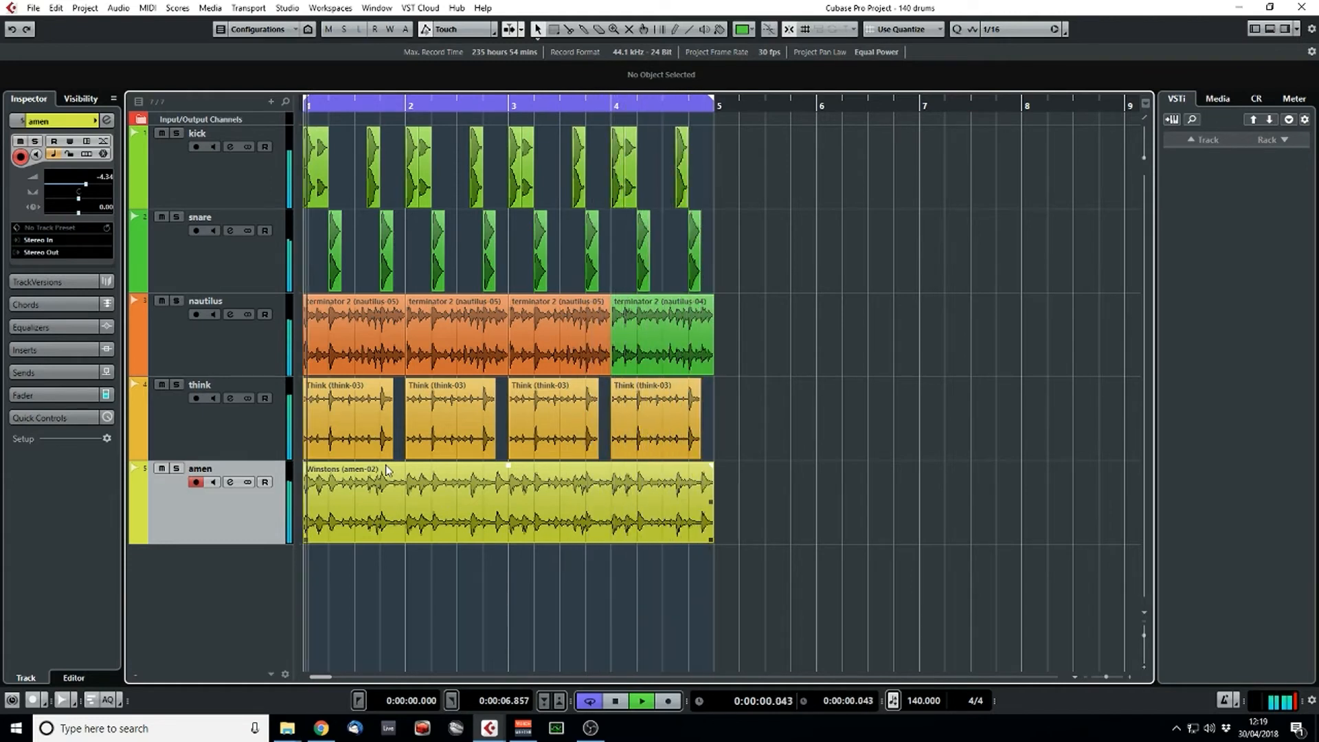
key("space")
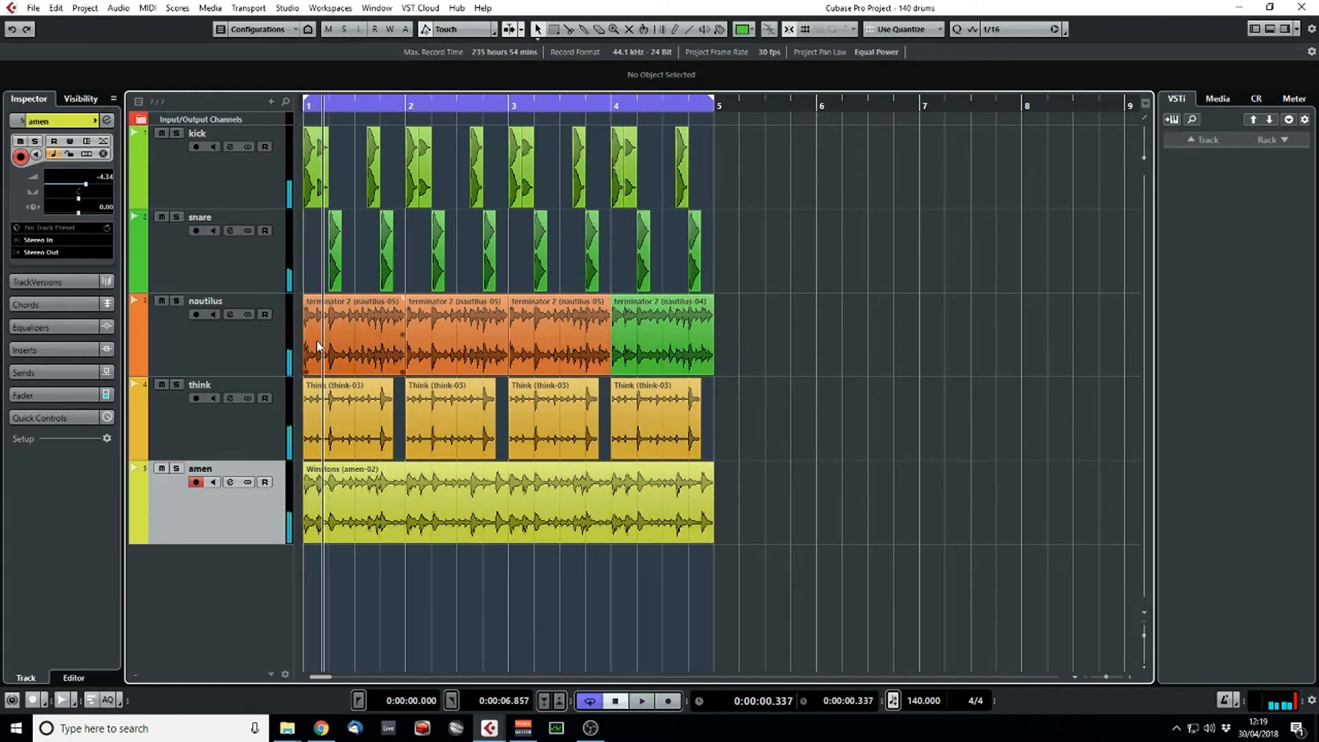
- Solo the nautilus track and listen to its break from the start
left_click(175, 294)
left_click_drag(320, 108, 302, 107)
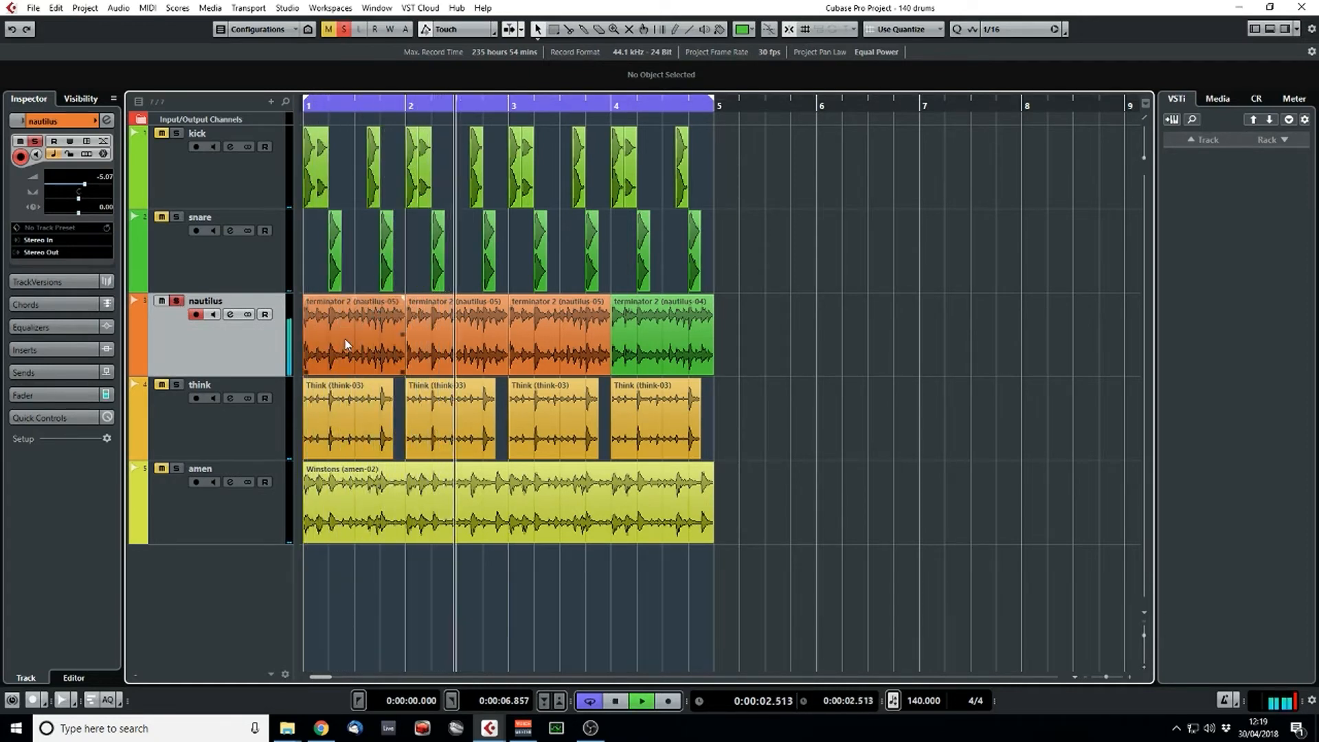
key("space")
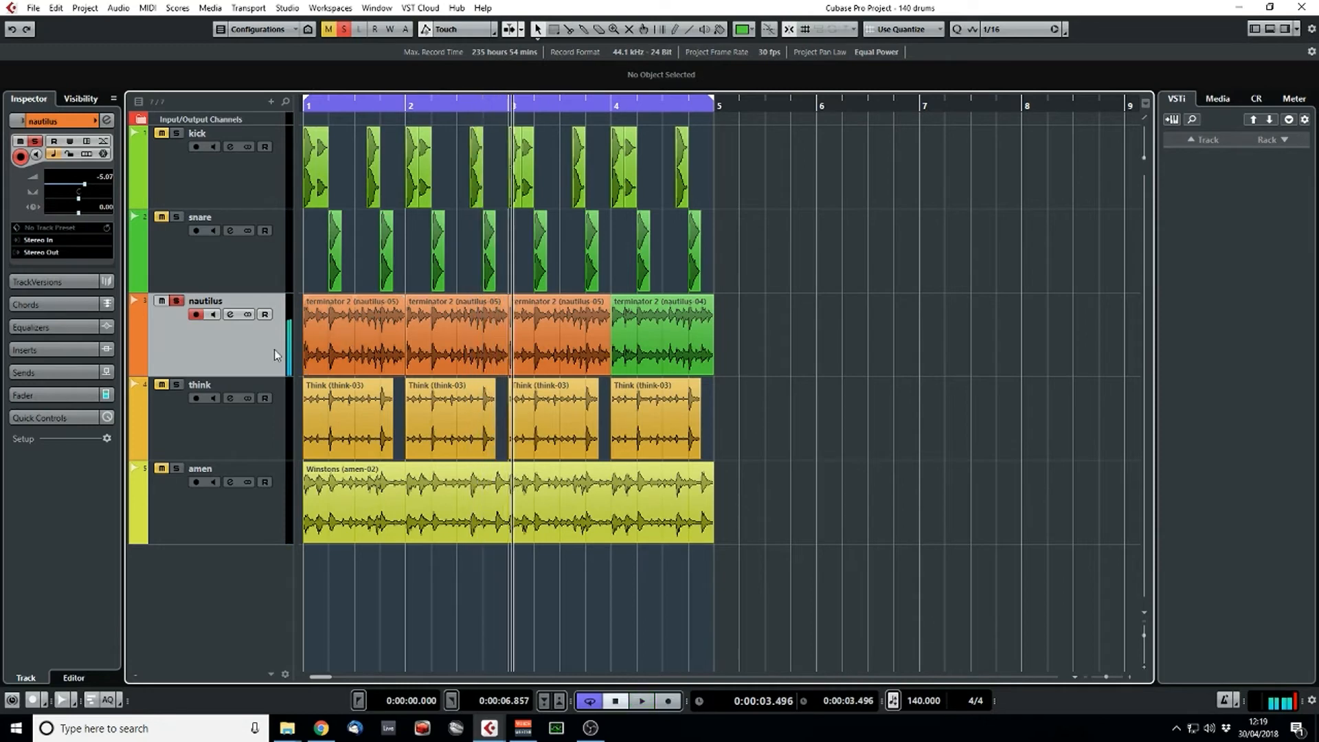
- Loop only bar 1 of the soloed nautilus break and bring up the track's channel settings
left_click(107, 120)
left_click(410, 108, "alt")
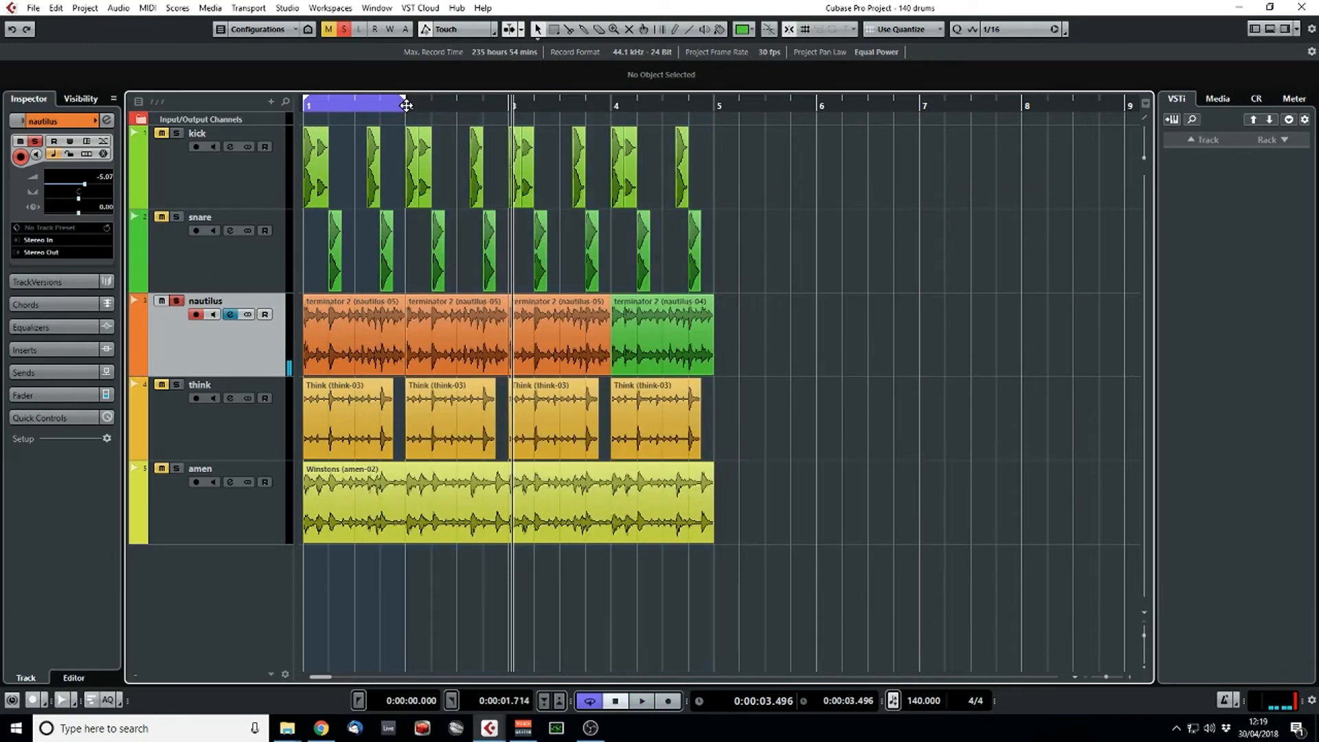
key("space")
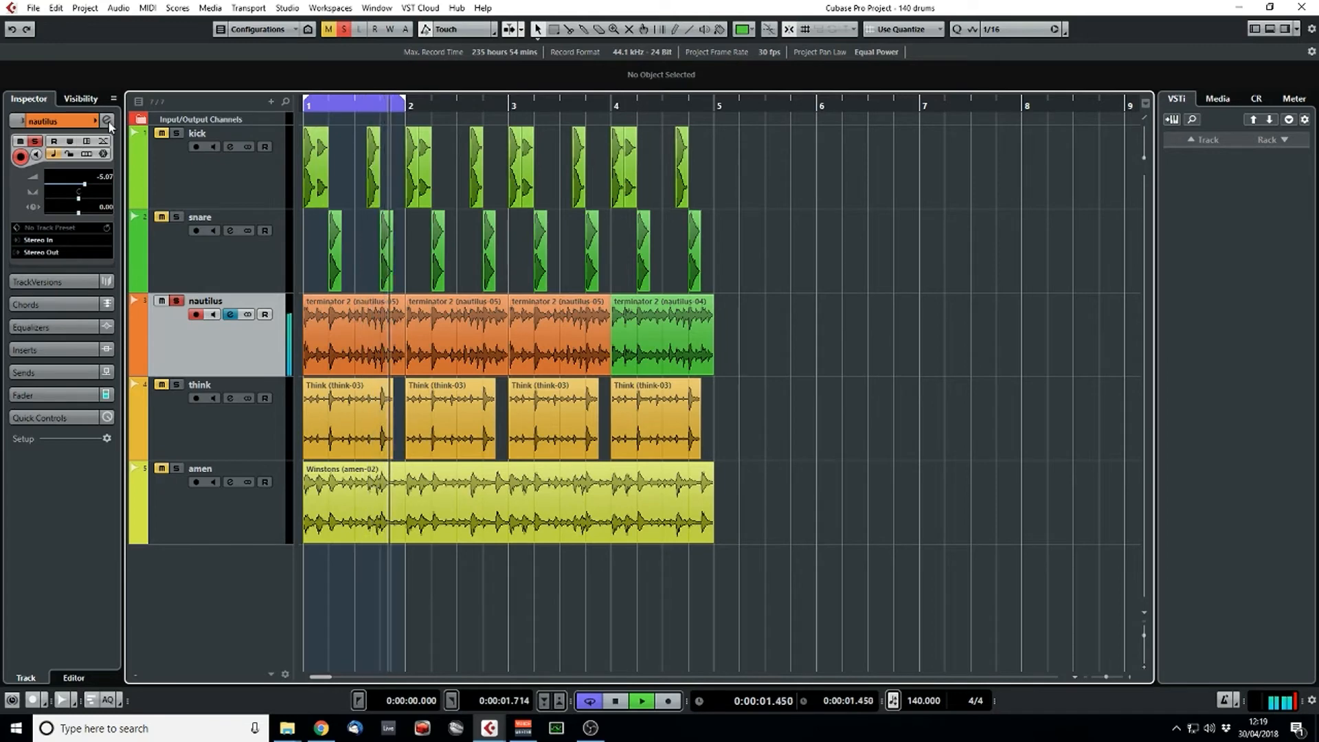
left_click(108, 121)
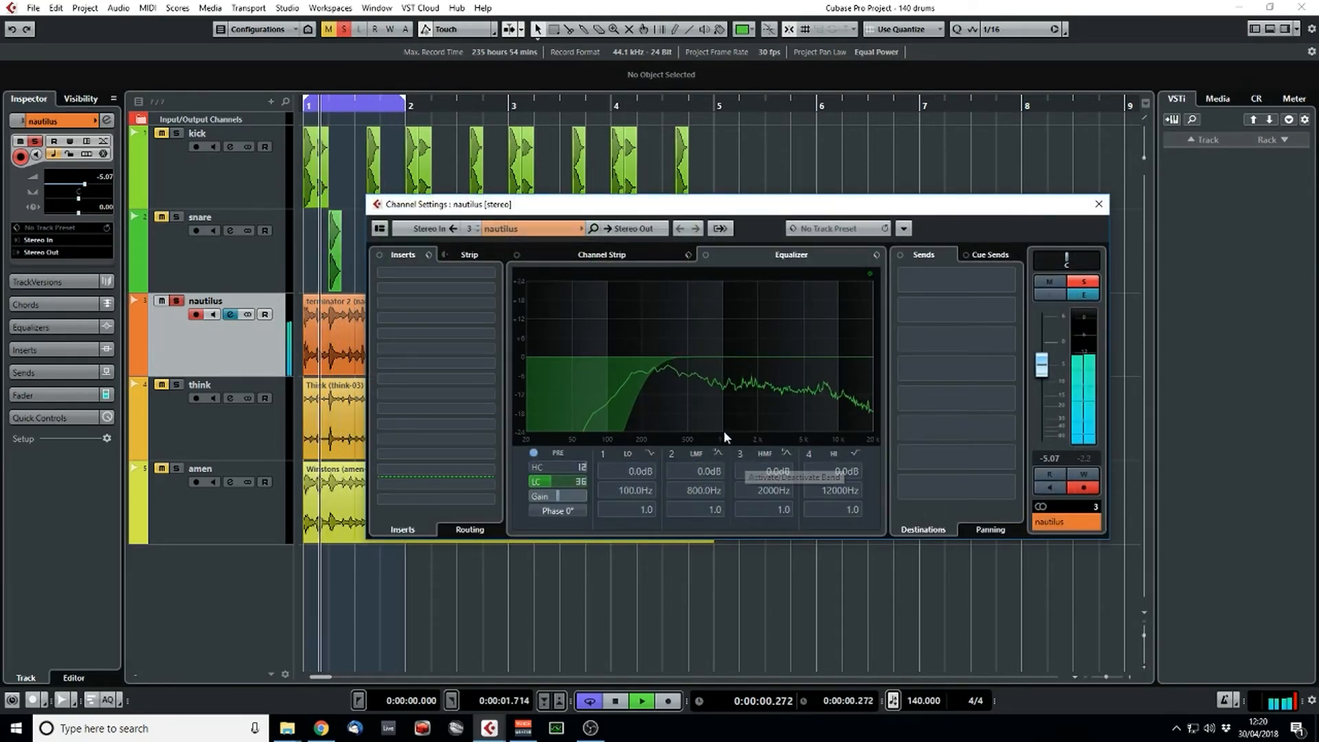
- Activate the nautilus equalizer's LMF band, sweep it as a boost, and cut 3.9 dB at 586.6 Hz with Q 5.1
left_click(673, 454)
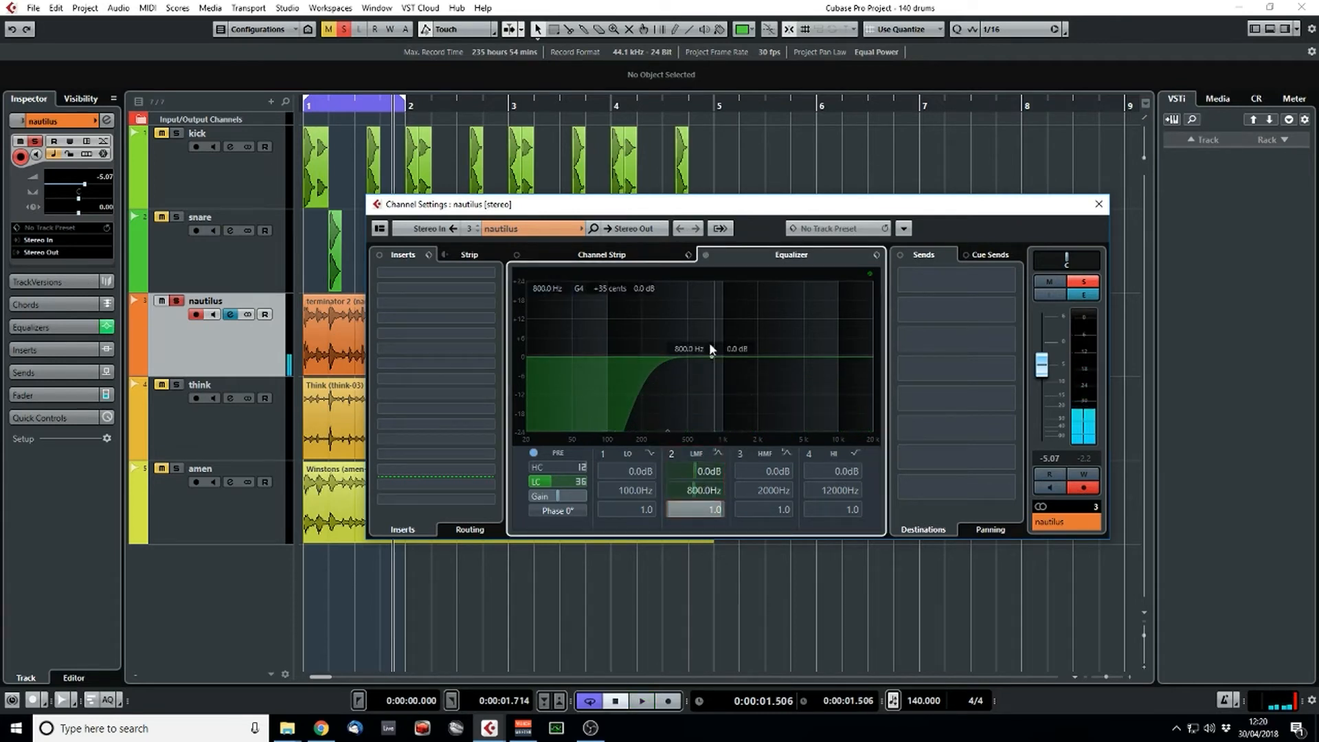
left_click_drag(711, 350, 706, 284)
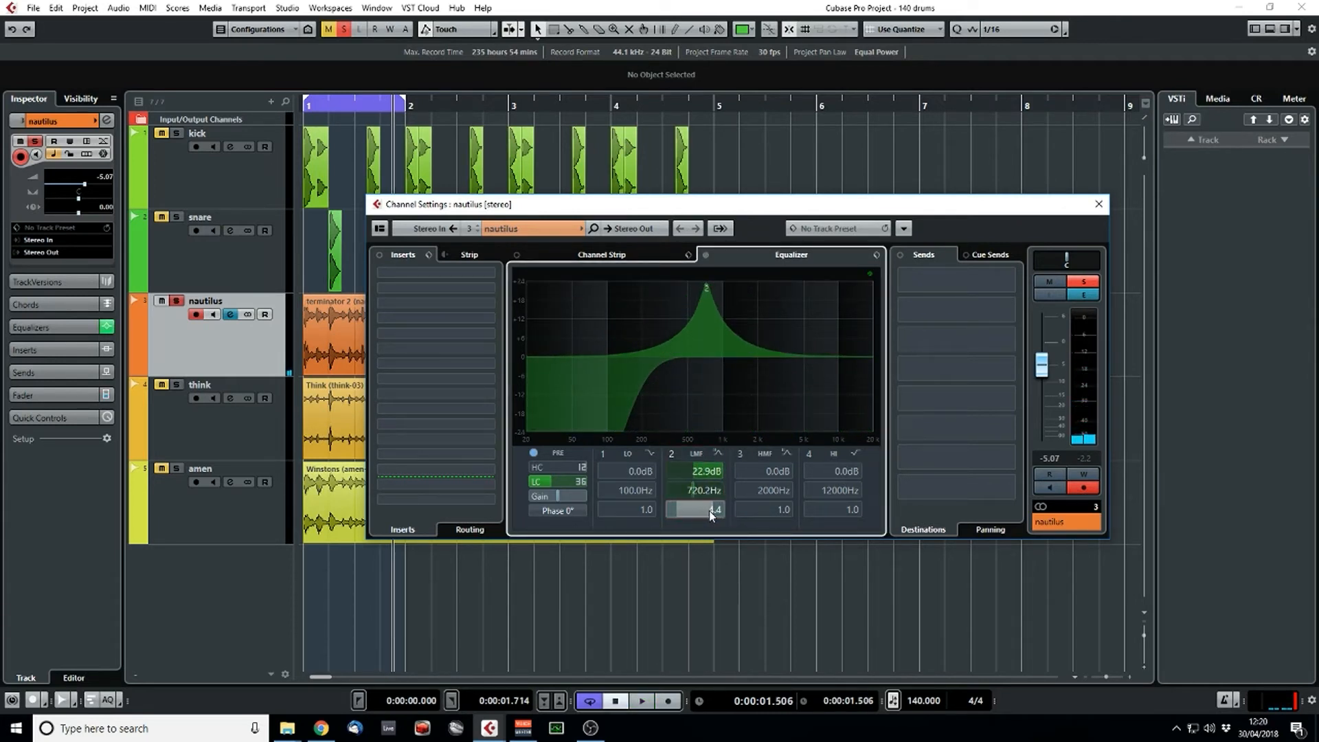
key("space")
left_click_drag(708, 287, 696, 368)
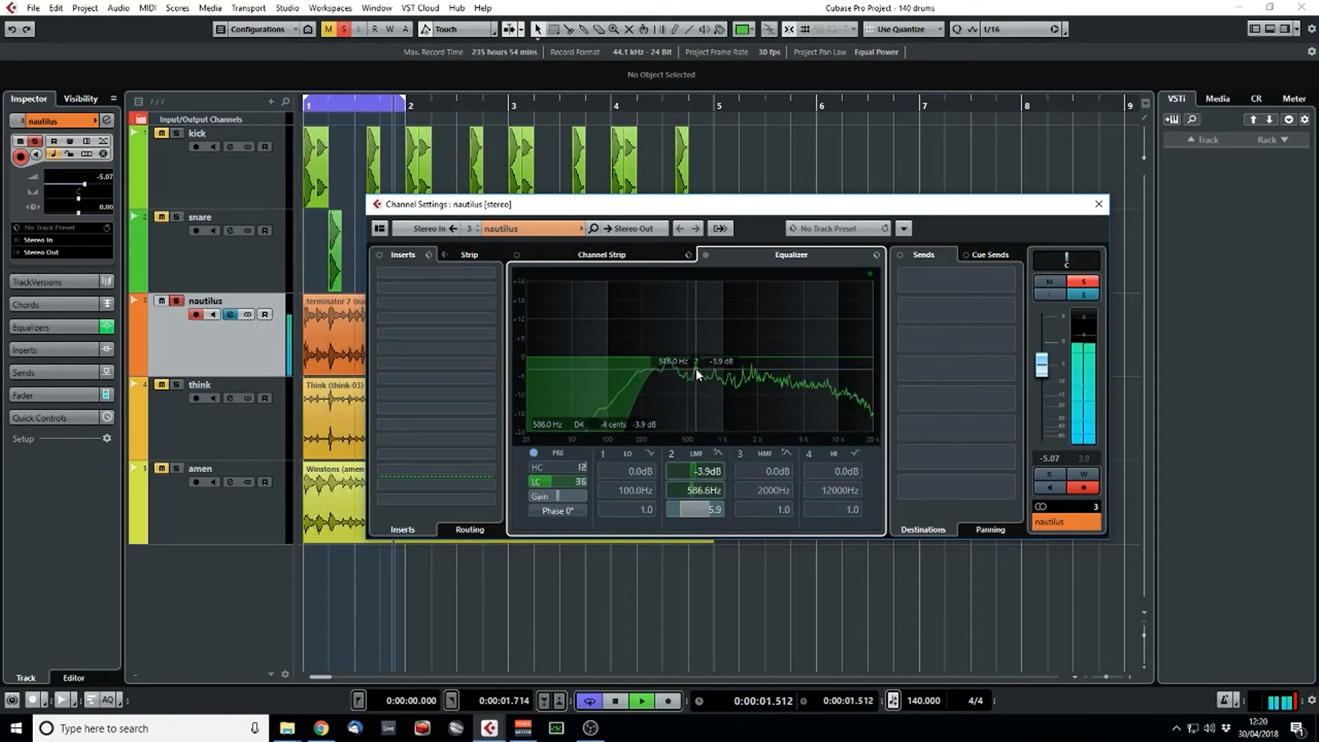
left_click_drag(677, 515, 670, 514)
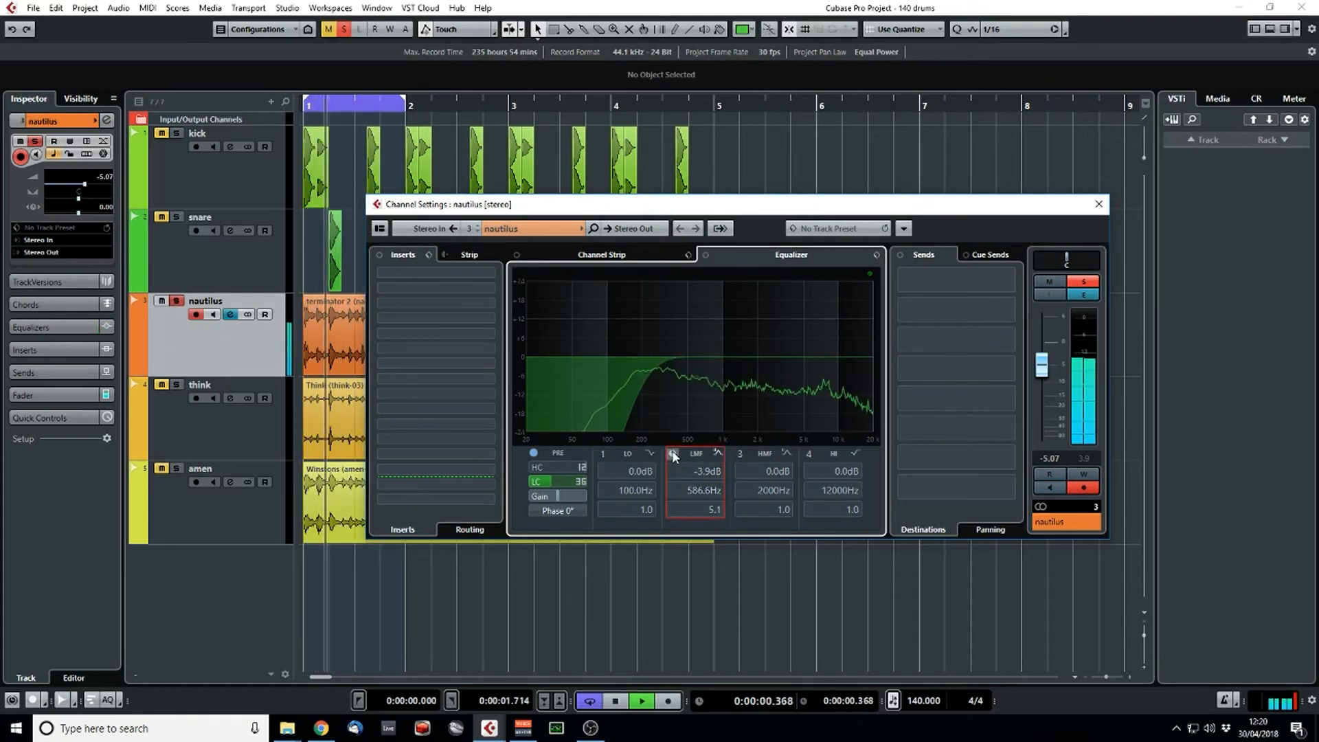
- Rework the nautilus LMF band into a 2.8 dB cut at 1056 Hz with Q 2.6
left_click_drag(694, 366, 723, 378)
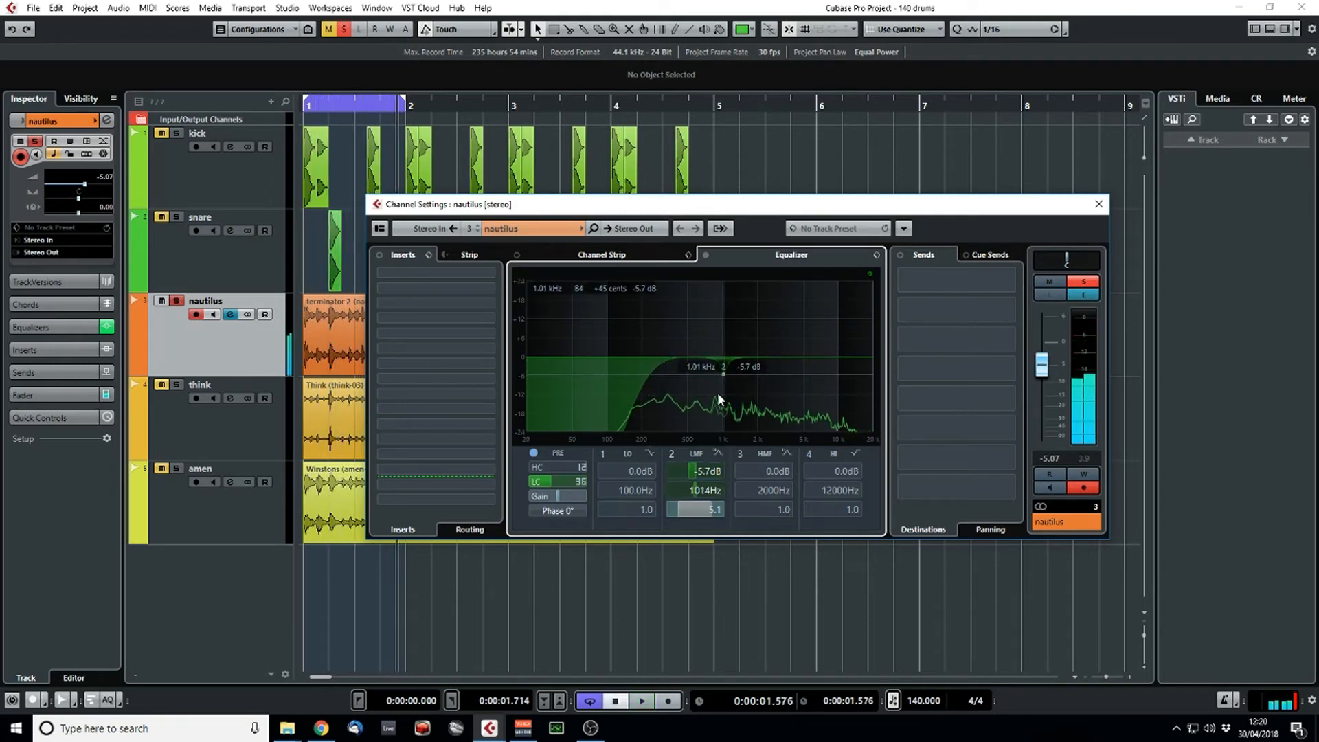
left_click_drag(682, 511, 662, 514)
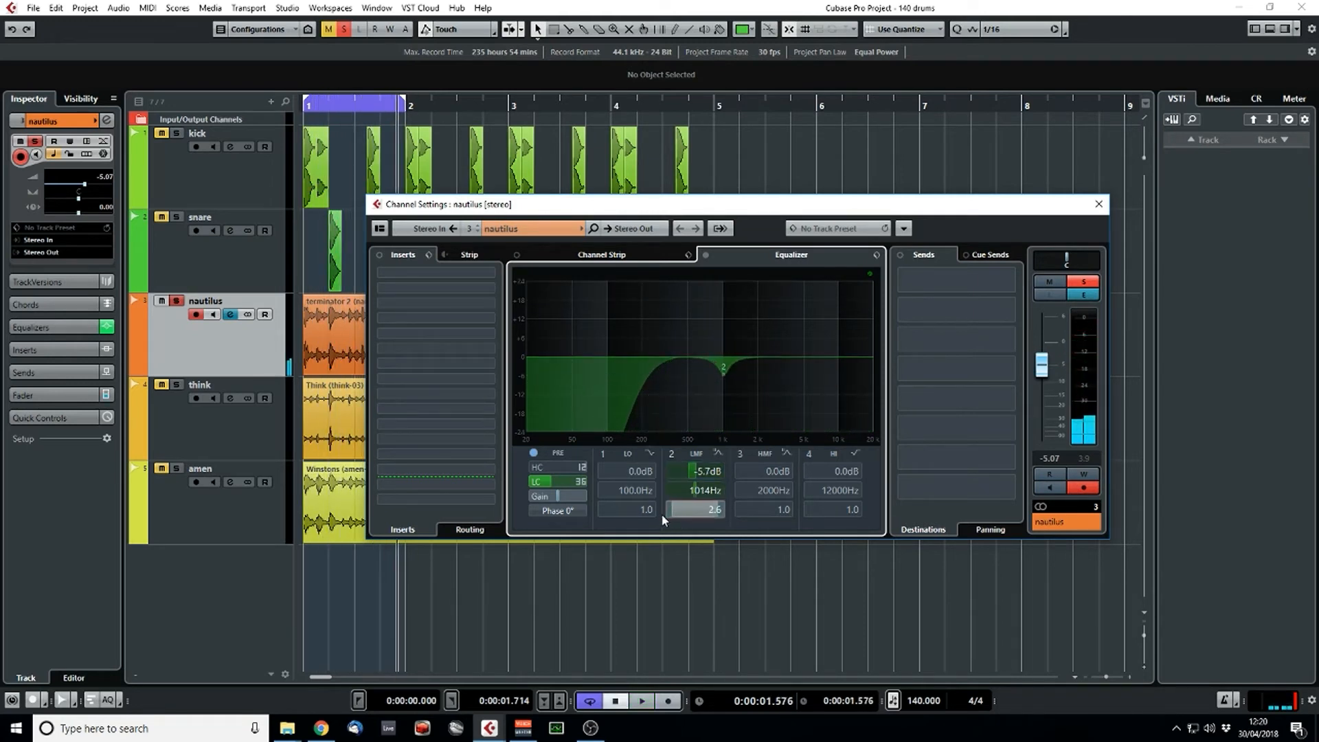
left_click_drag(726, 377, 725, 371)
key("space")
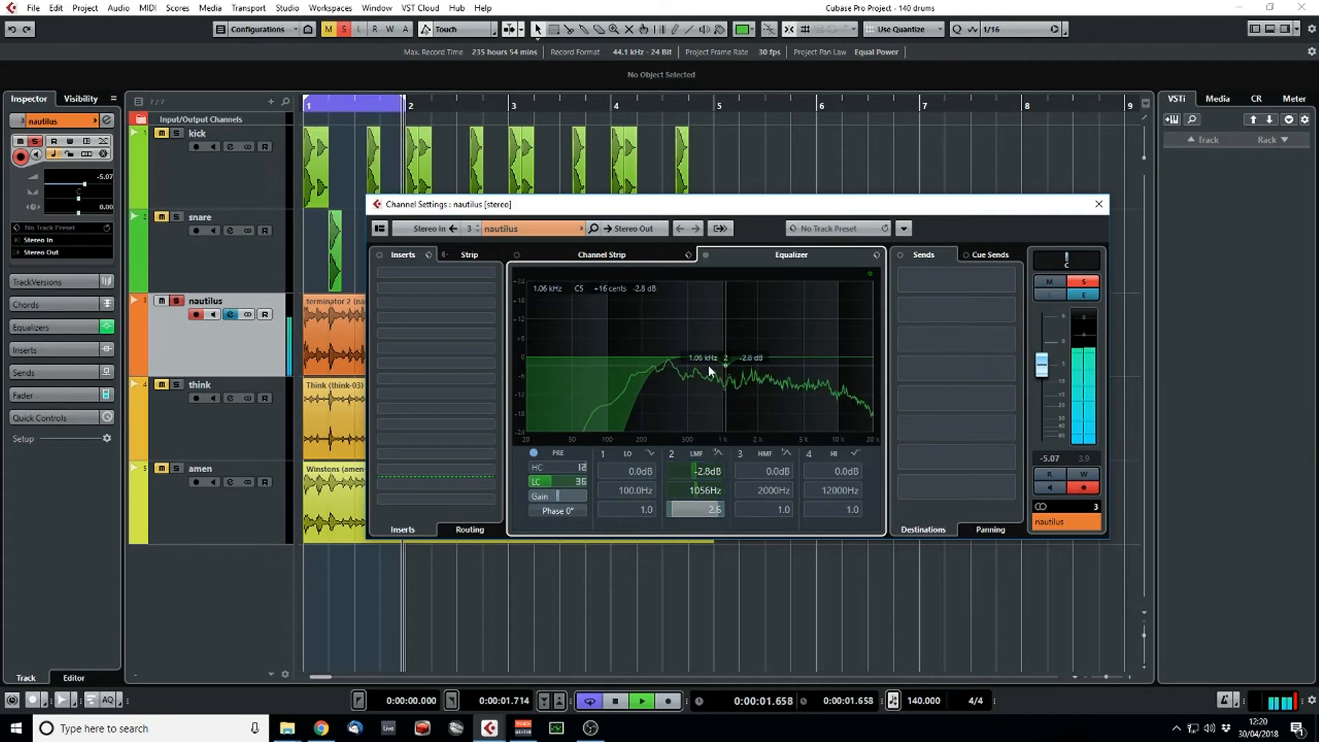
- Unsolo nautilus and audition its equalized break in the full mix over the bar 1 loop
key("space")
left_click(176, 304)
key("space")
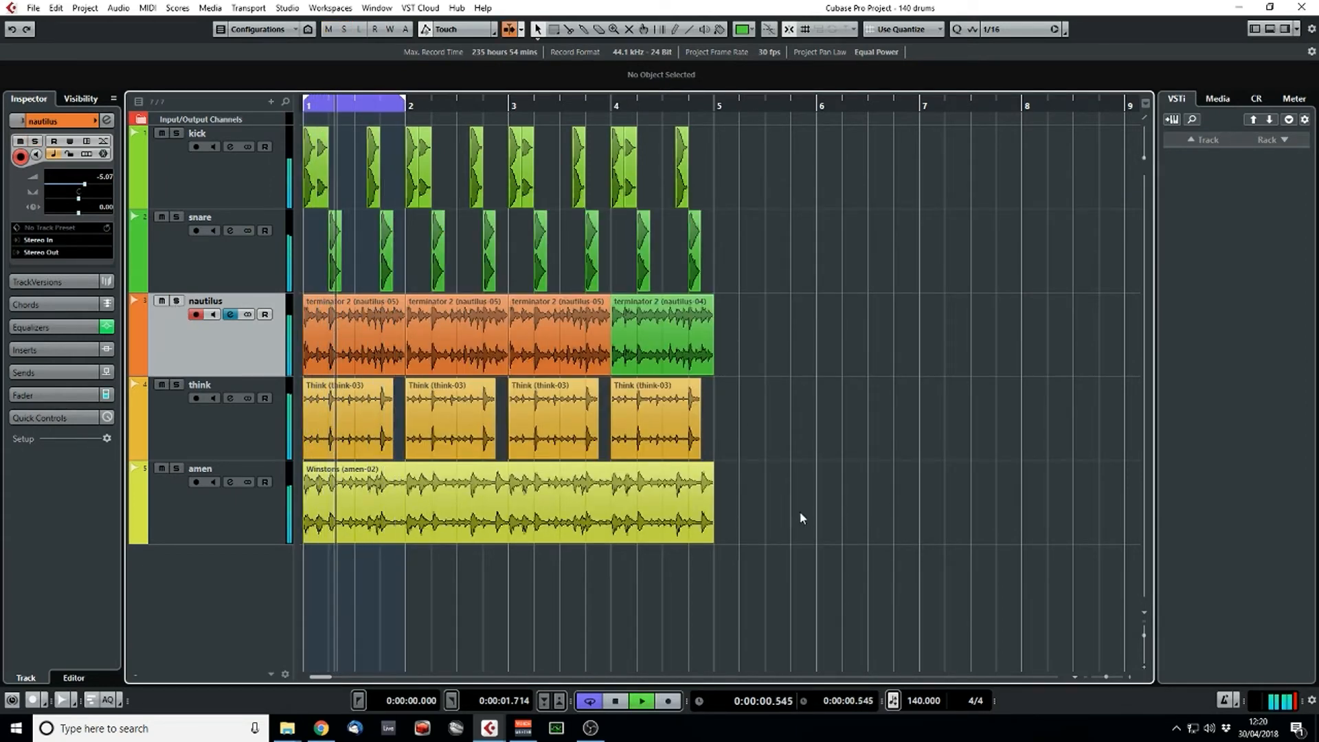
key("space")
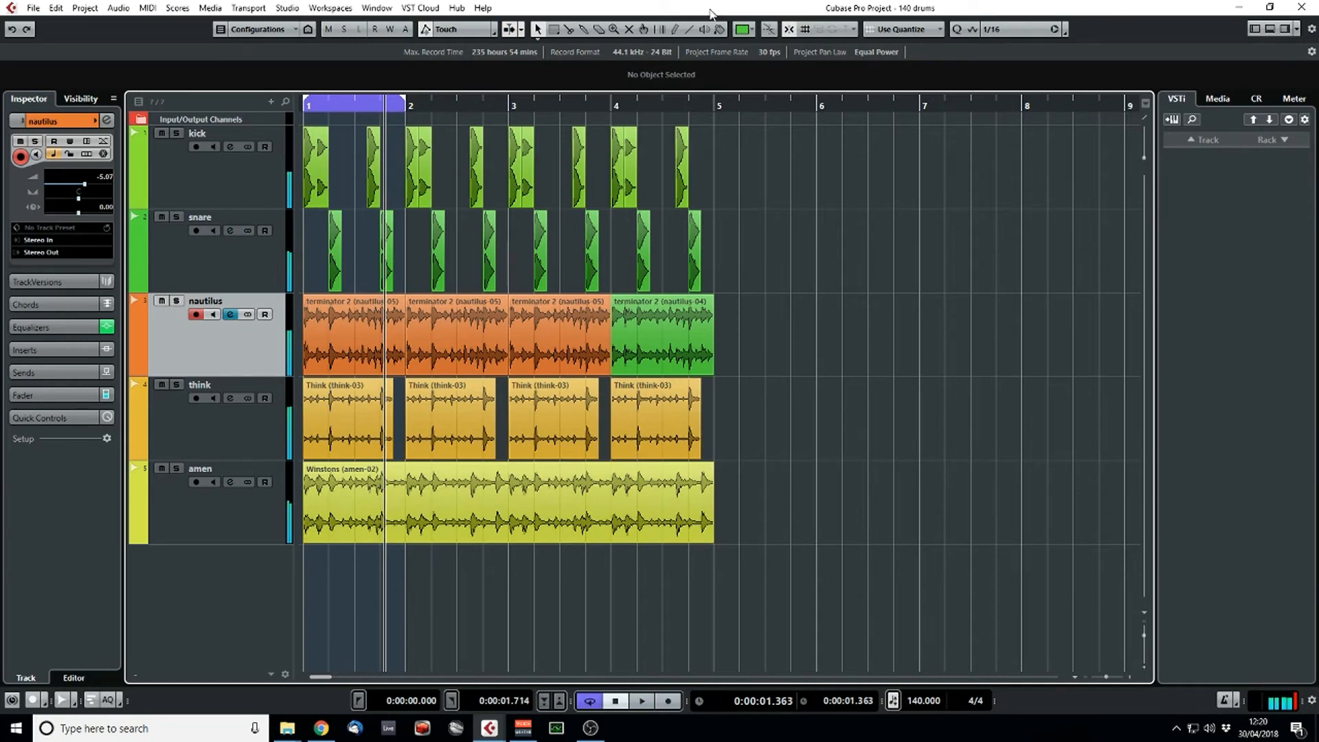
- Move the loop range to bar 3 and solo the nautilus and amen tracks together
left_click(738, 95, "alt")
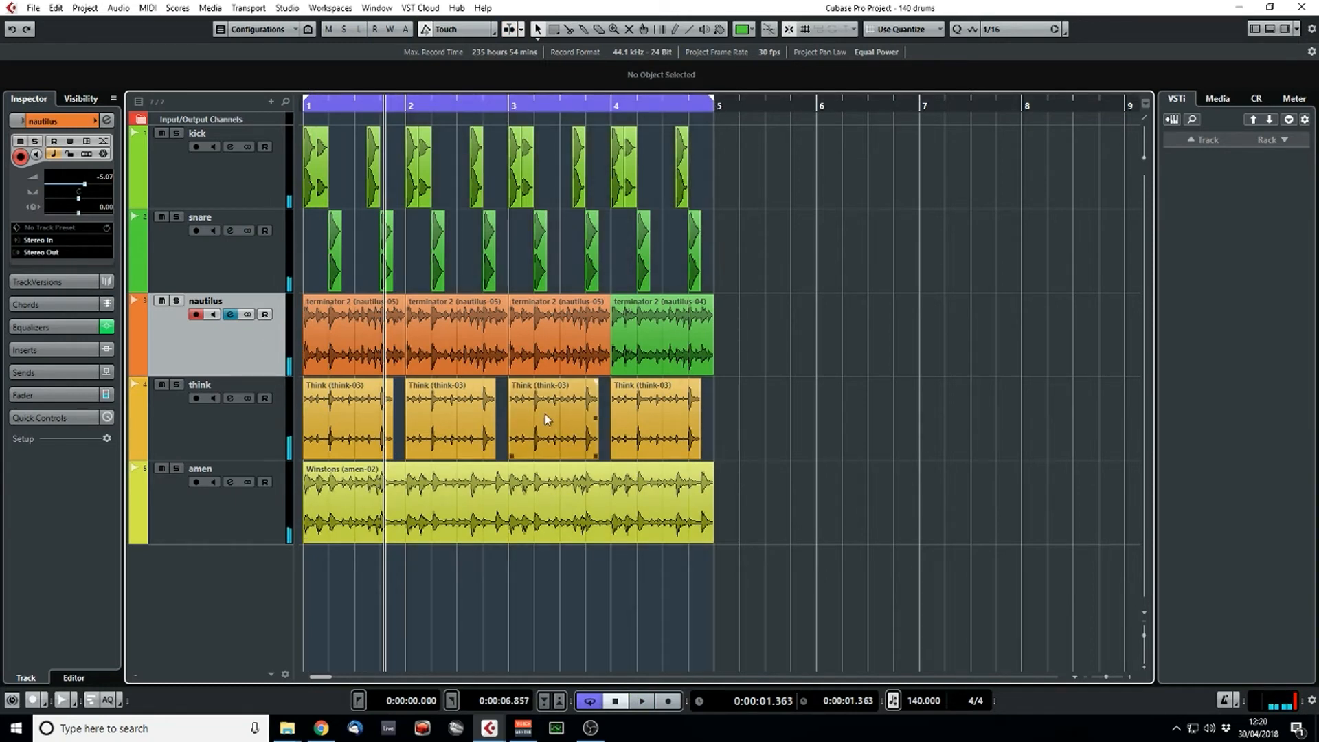
left_click(570, 337)
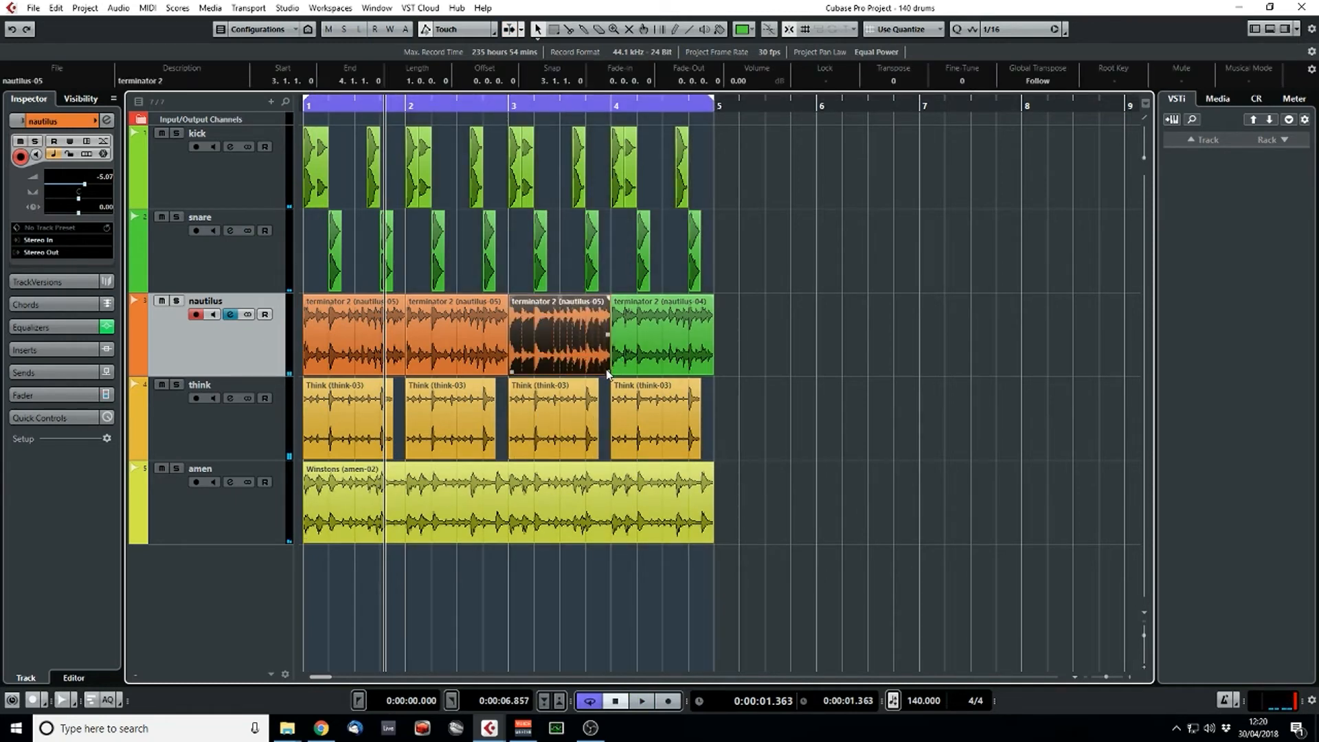
left_click(516, 106, "ctrl")
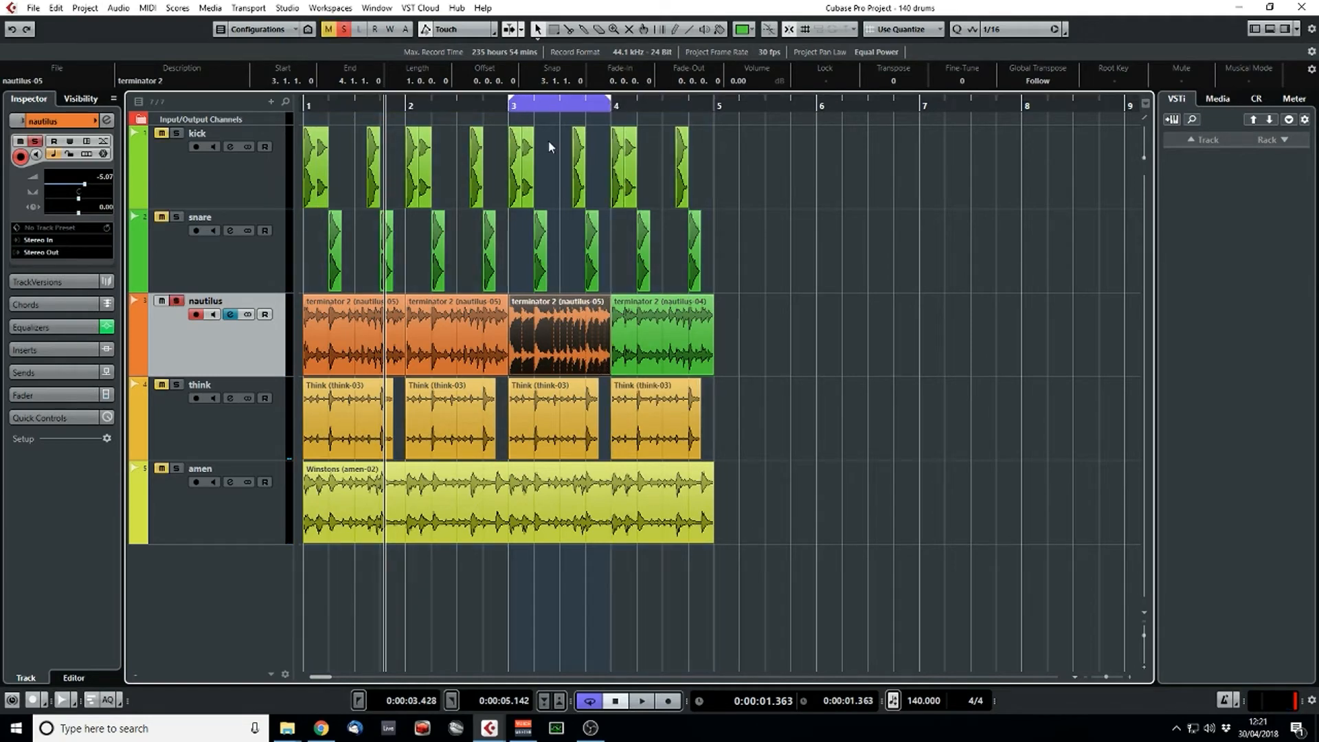
left_click_drag(507, 108, 715, 677)
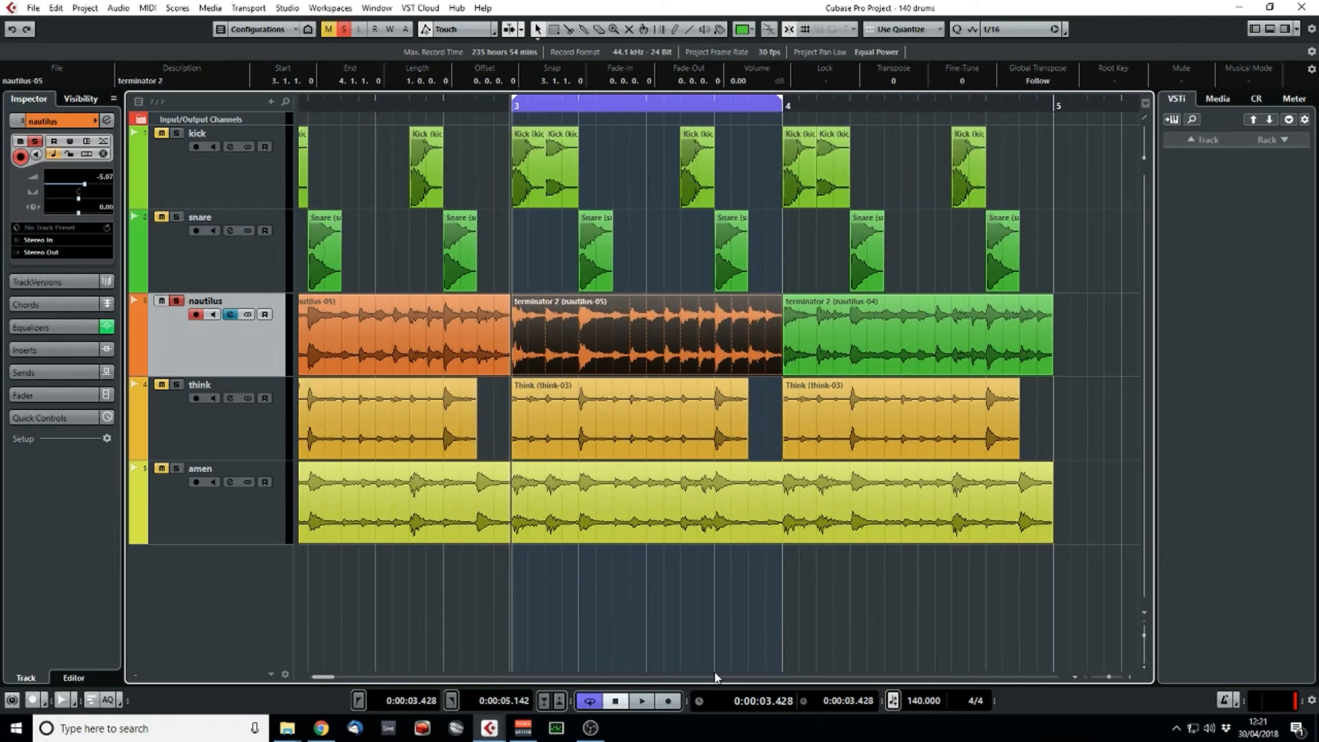
left_click(173, 470)
- Shorten the bar 3 nautilus clip to end at 3.2.3 and fill the rest of the bar with a duplicate ending at bar 4
left_click_drag(777, 372, 601, 356)
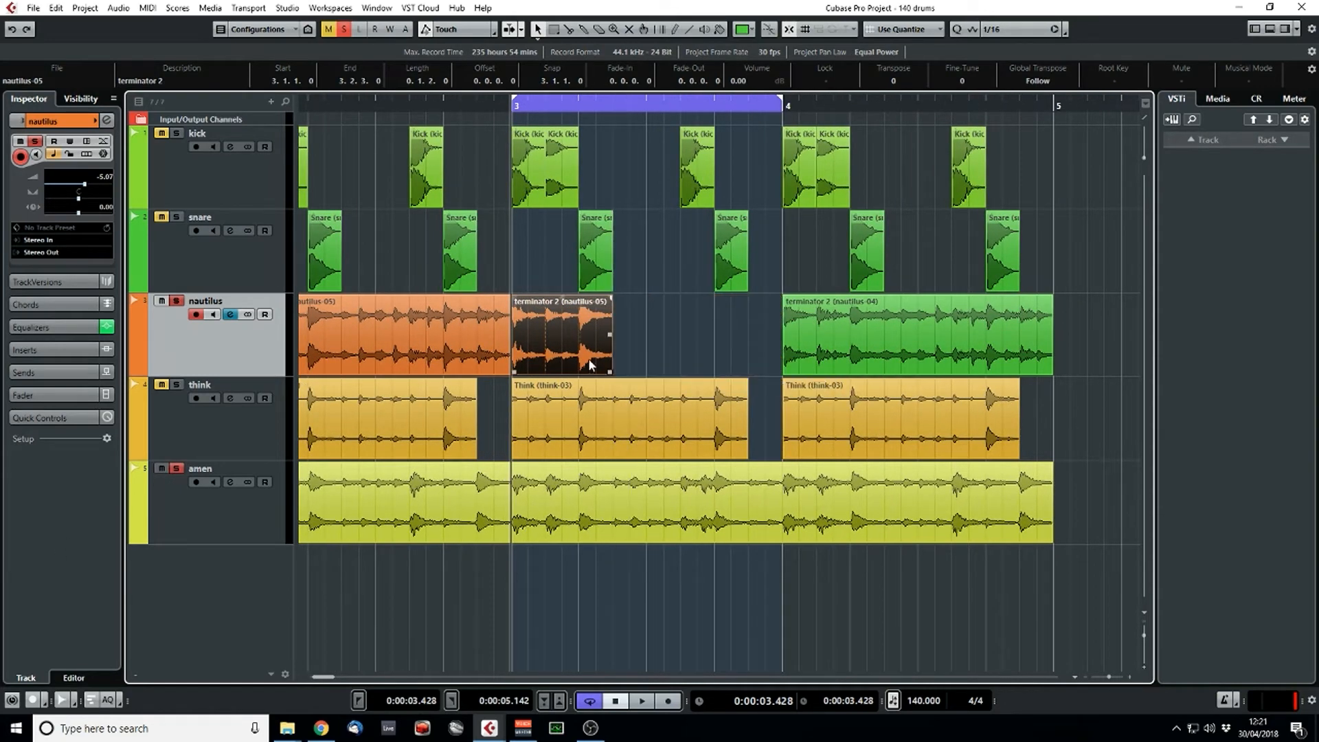
key("ctrl+d")
left_click_drag(708, 373, 776, 384)
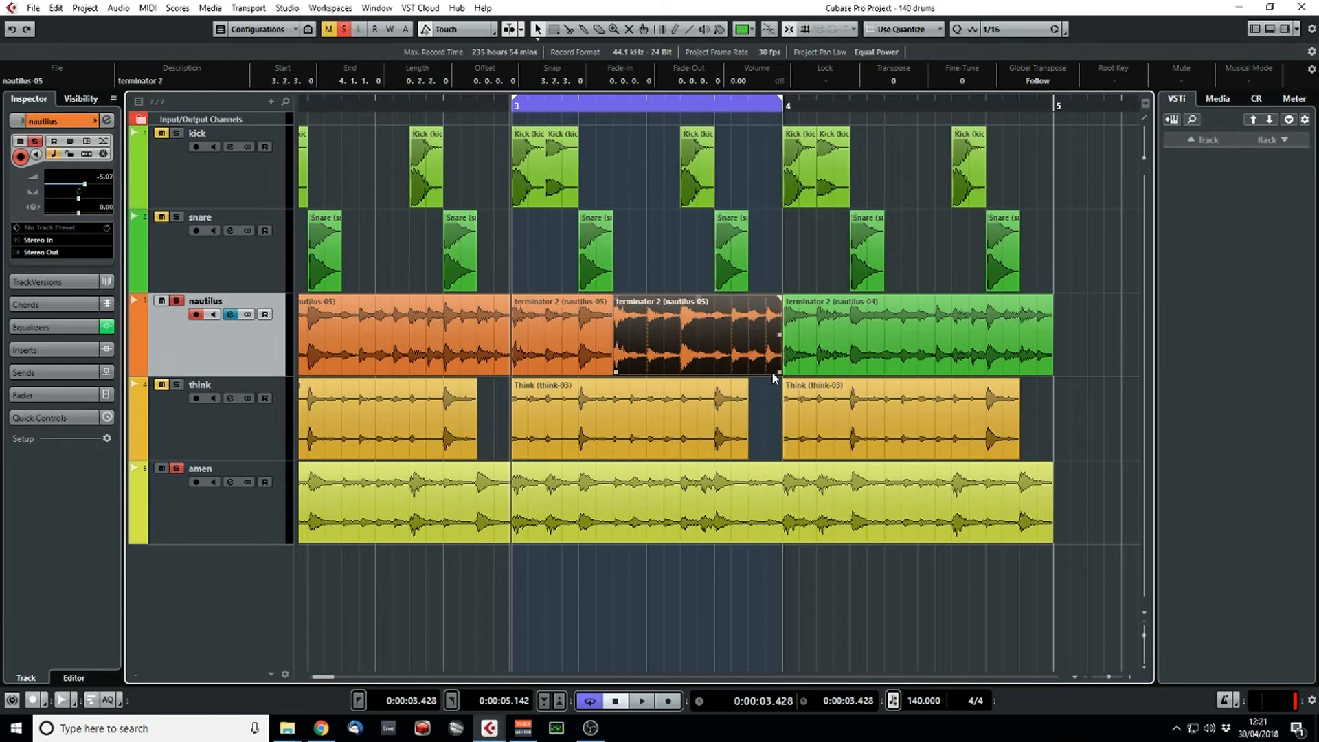
key("space")
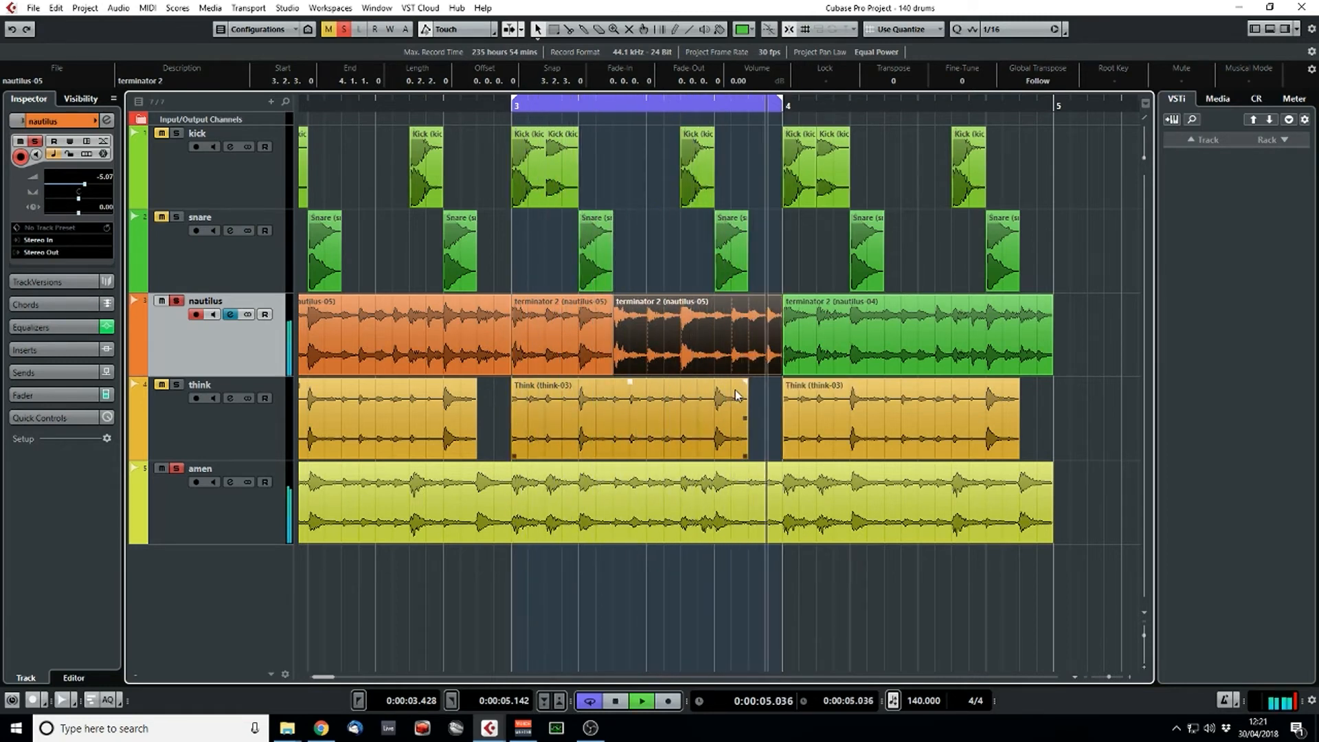
key("space")
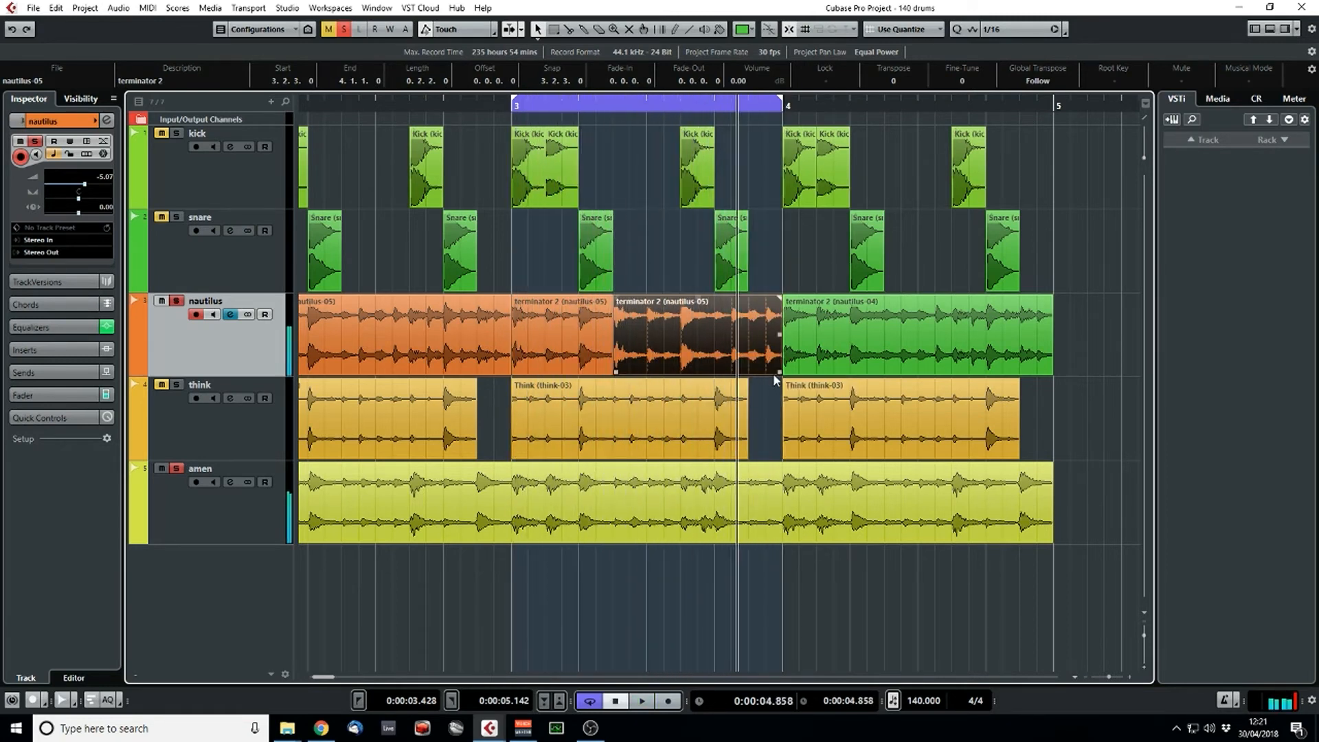
- Trim the duplicated nautilus clip back to 3.4.3 and fill the gap with a copy of the snare slice split off at 3.2.1
left_click_drag(770, 371, 743, 372)
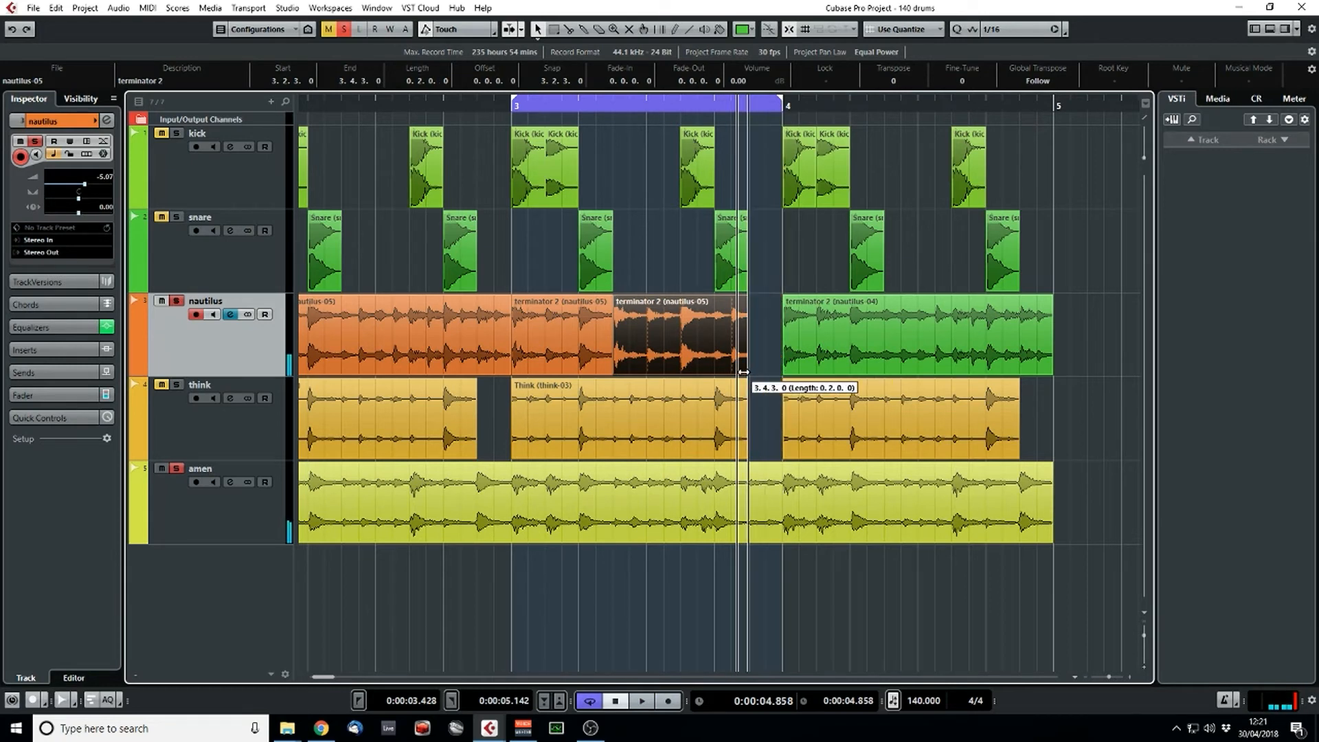
left_click(581, 338, "alt")
mouse_move(592, 347)
left_mouse_down()
mouse_move(762, 352)
mouse_move(590, 354)
left_mouse_up()
- Audition the rearranged nautilus slices against the amen break over the bar 3 loop
key("space")
key("space")
key("space")
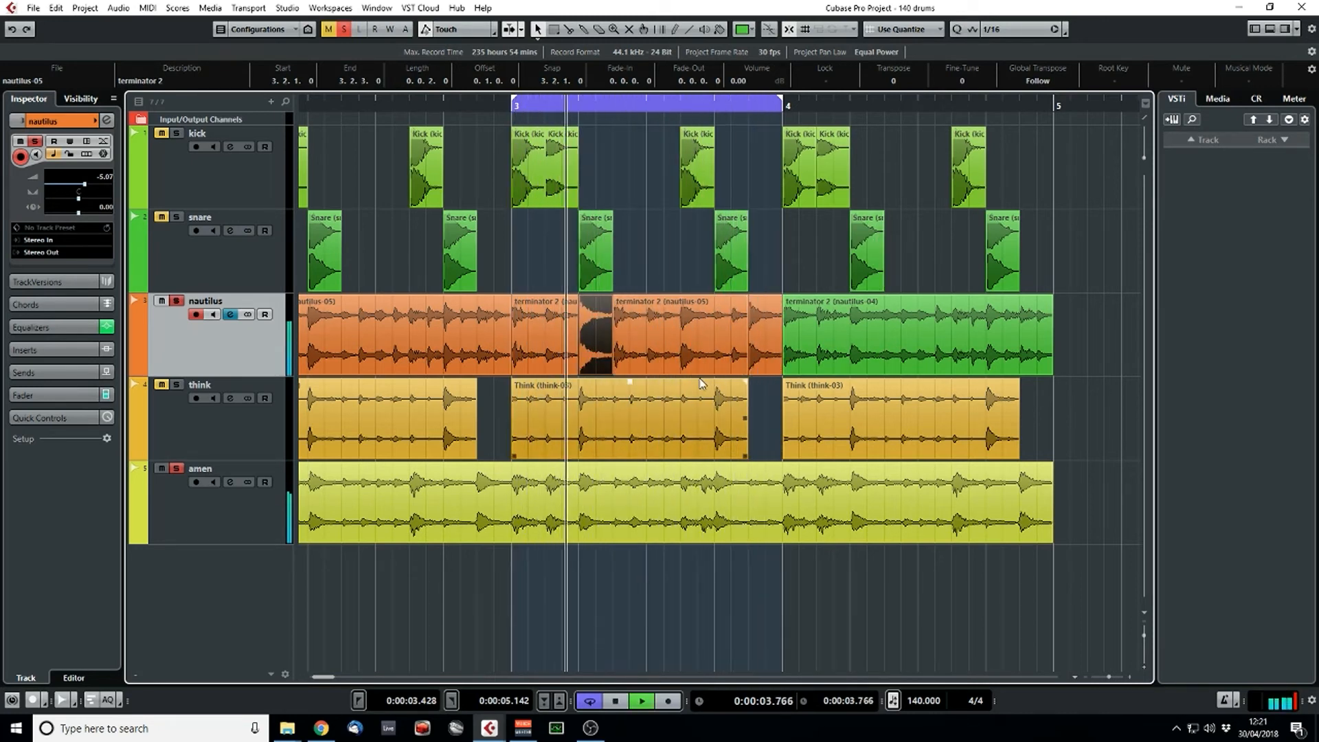
left_click(310, 358)
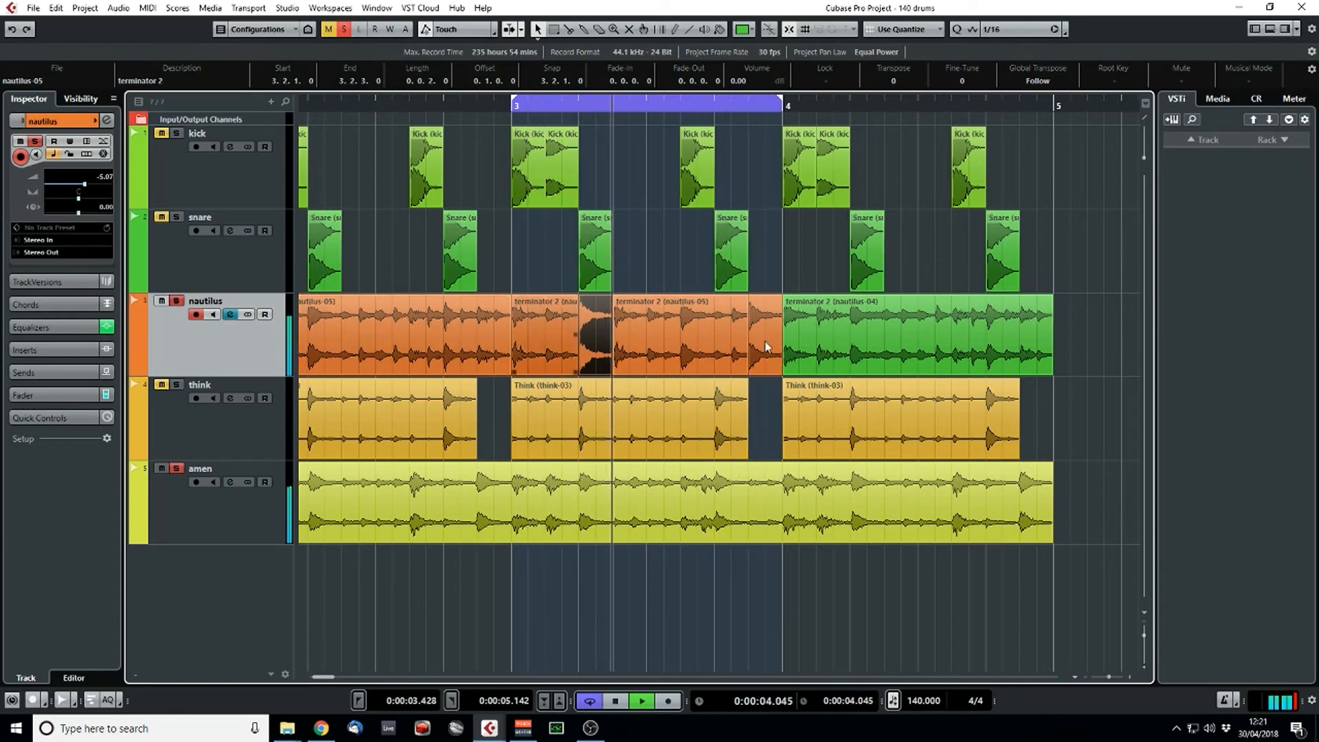
- Extend the loop range to bar 5 and audition the nautilus and amen tracks together over bars 3 and 4
left_click(1054, 107, "alt")
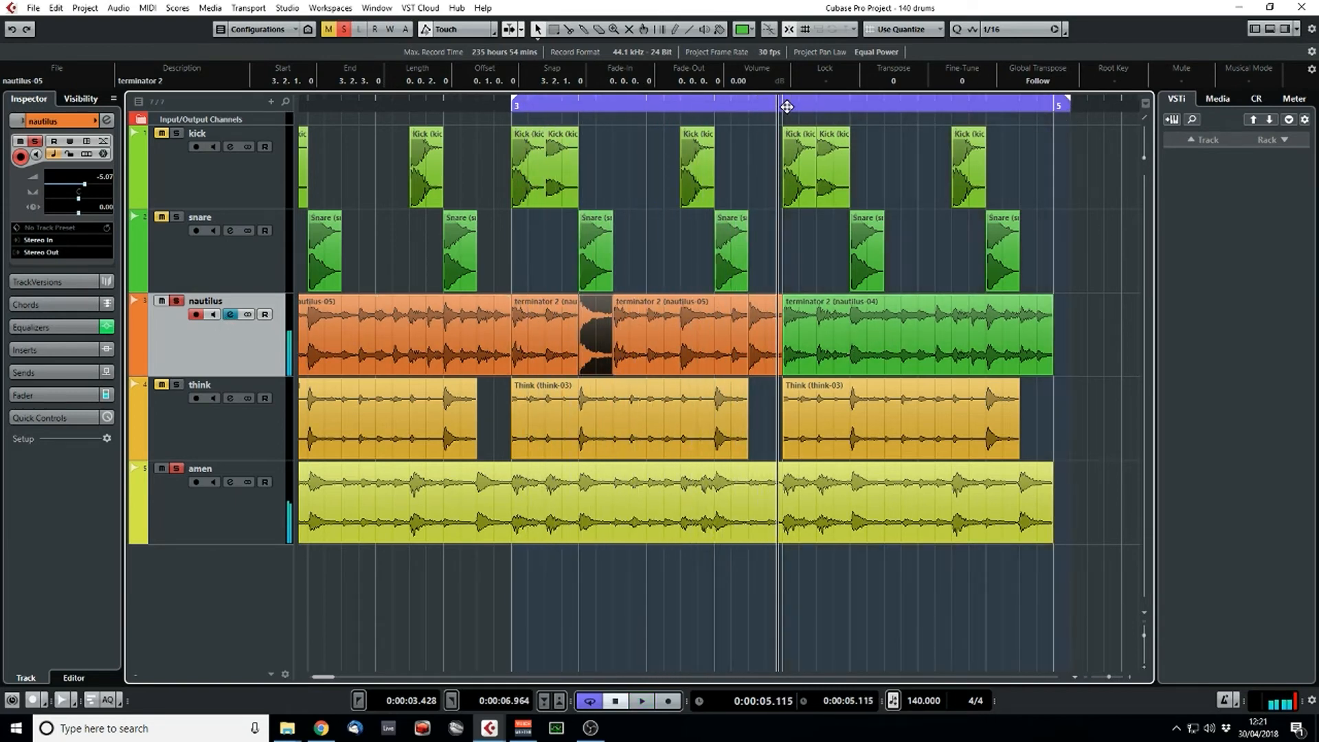
left_click(787, 106)
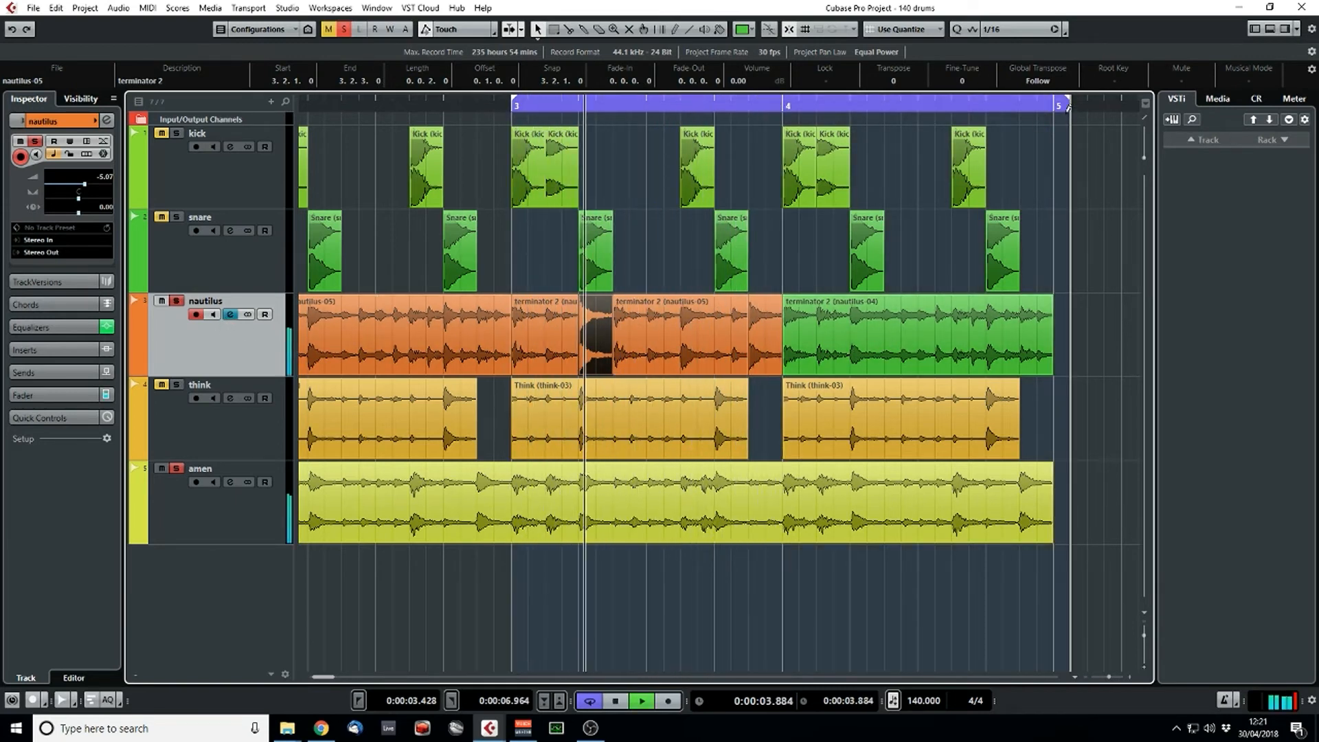
left_click(1074, 174)
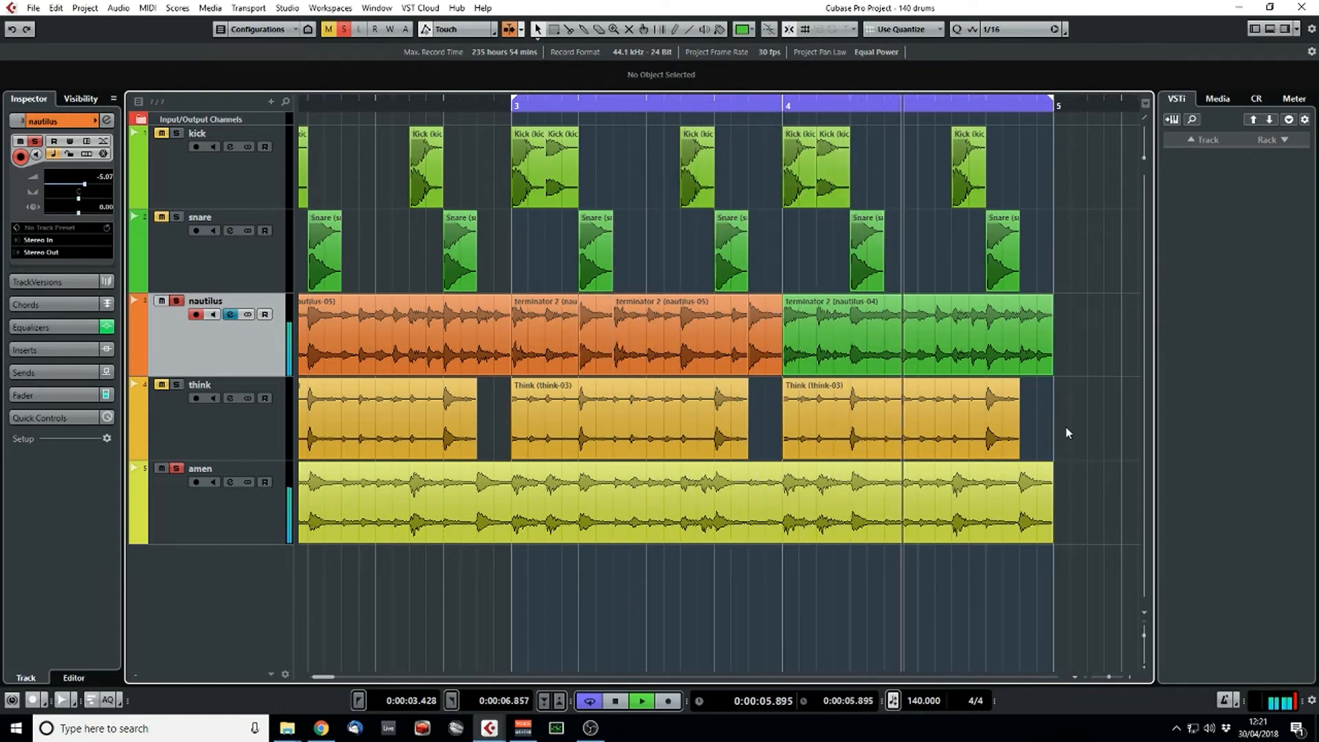
left_click(1108, 679)
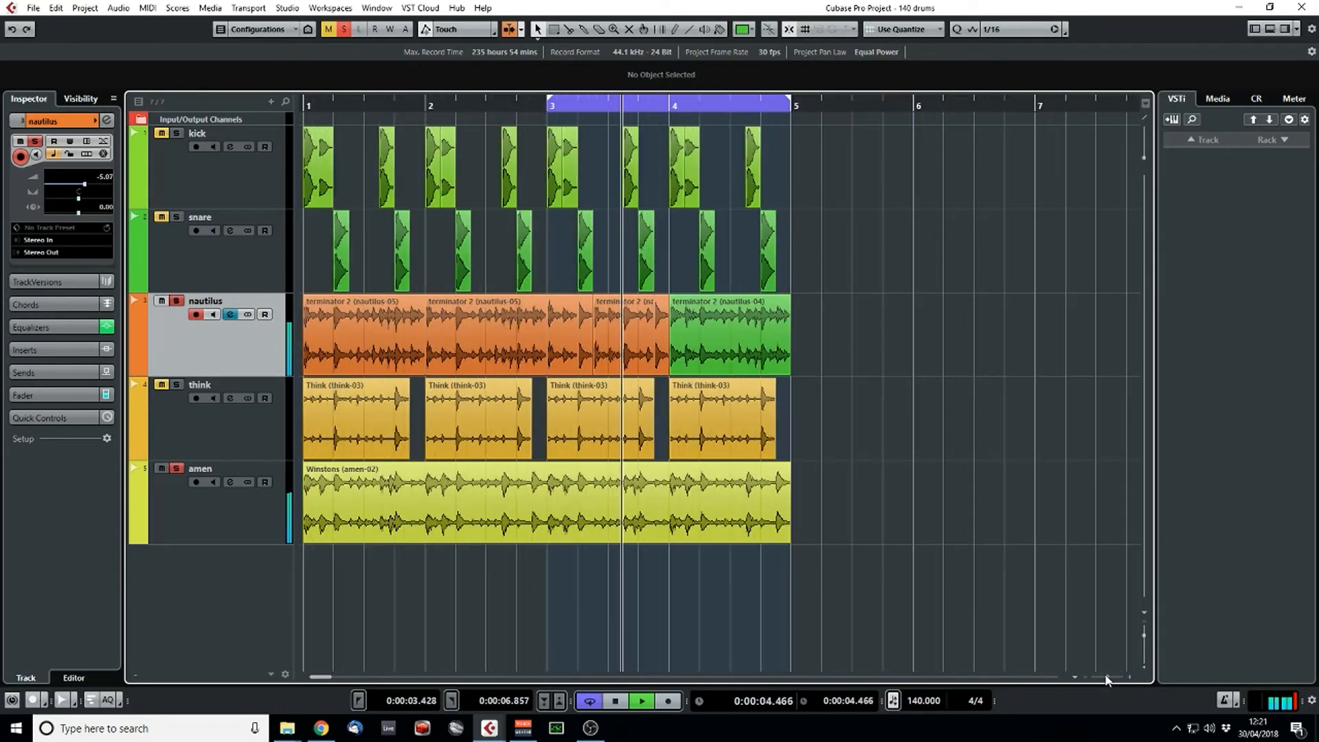
key("space")
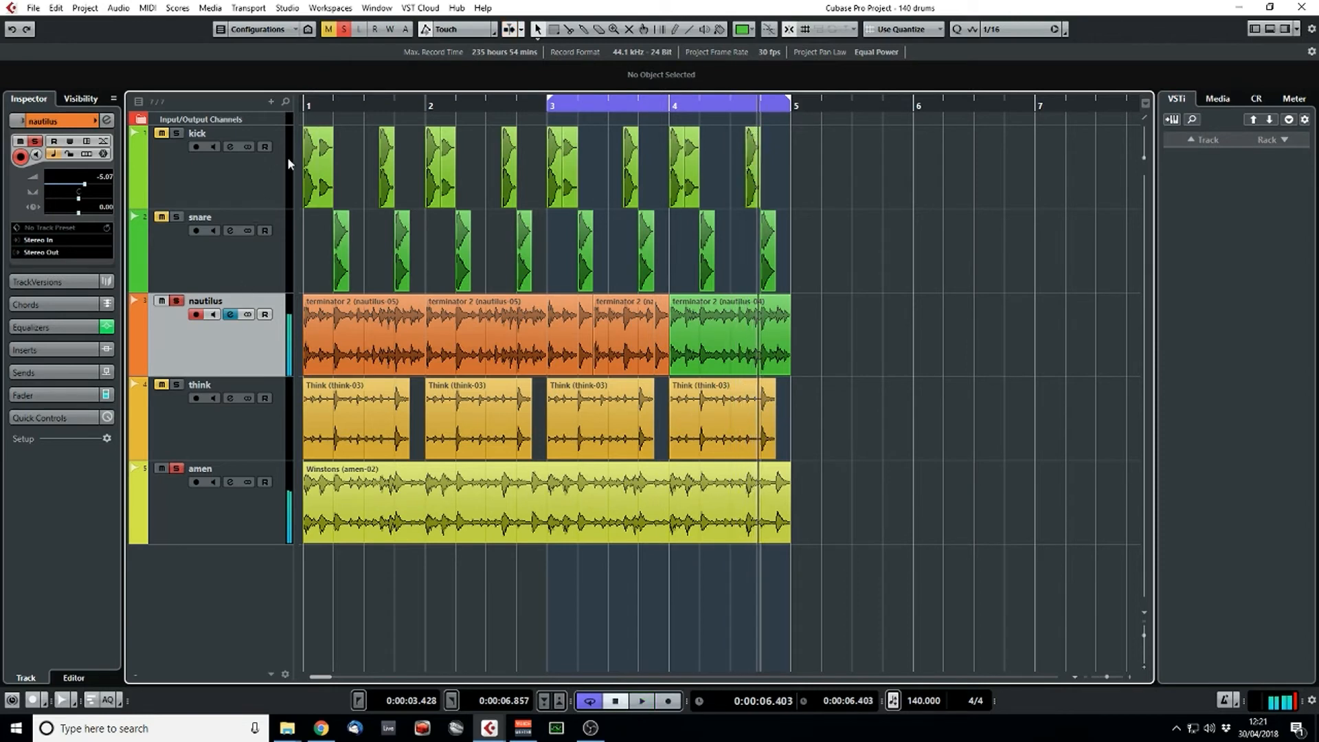
- Move the loop start to bar 1, clear all solos and audition the full four-bar mix
left_click(312, 109, "ctrl")
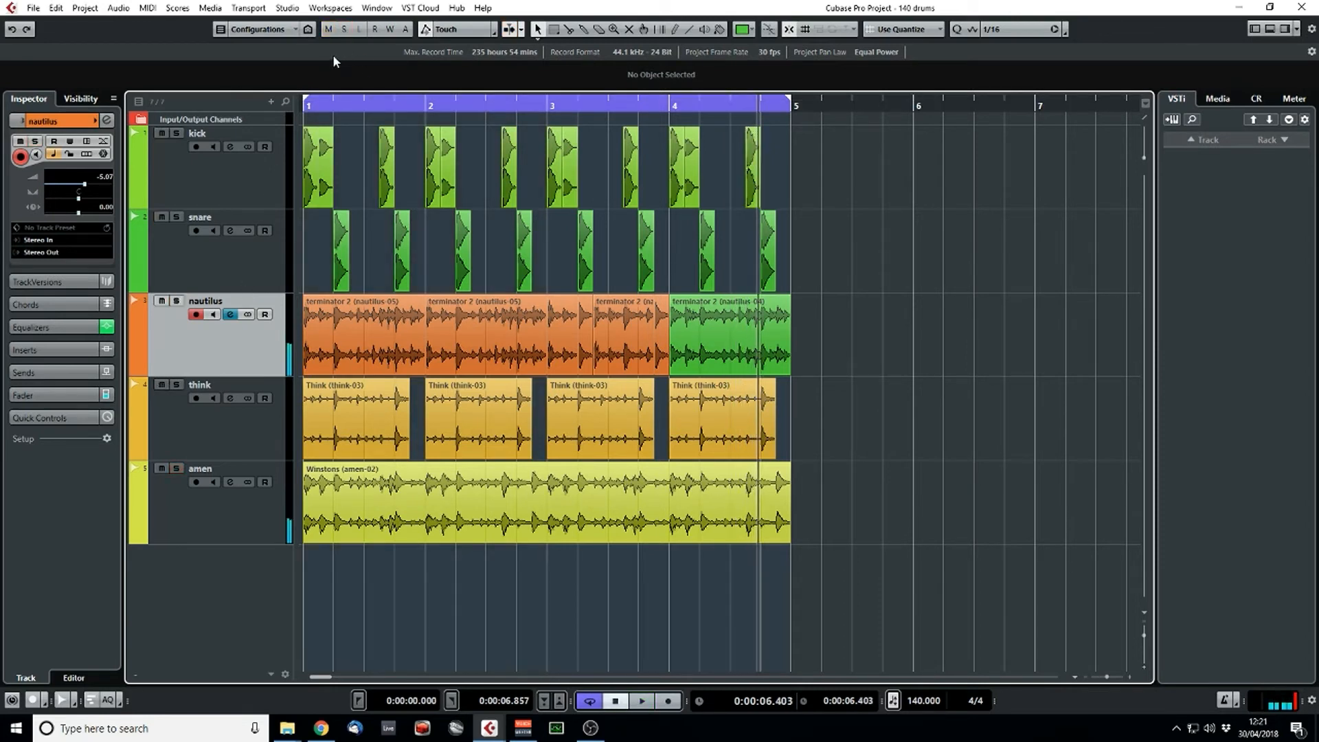
key("space")
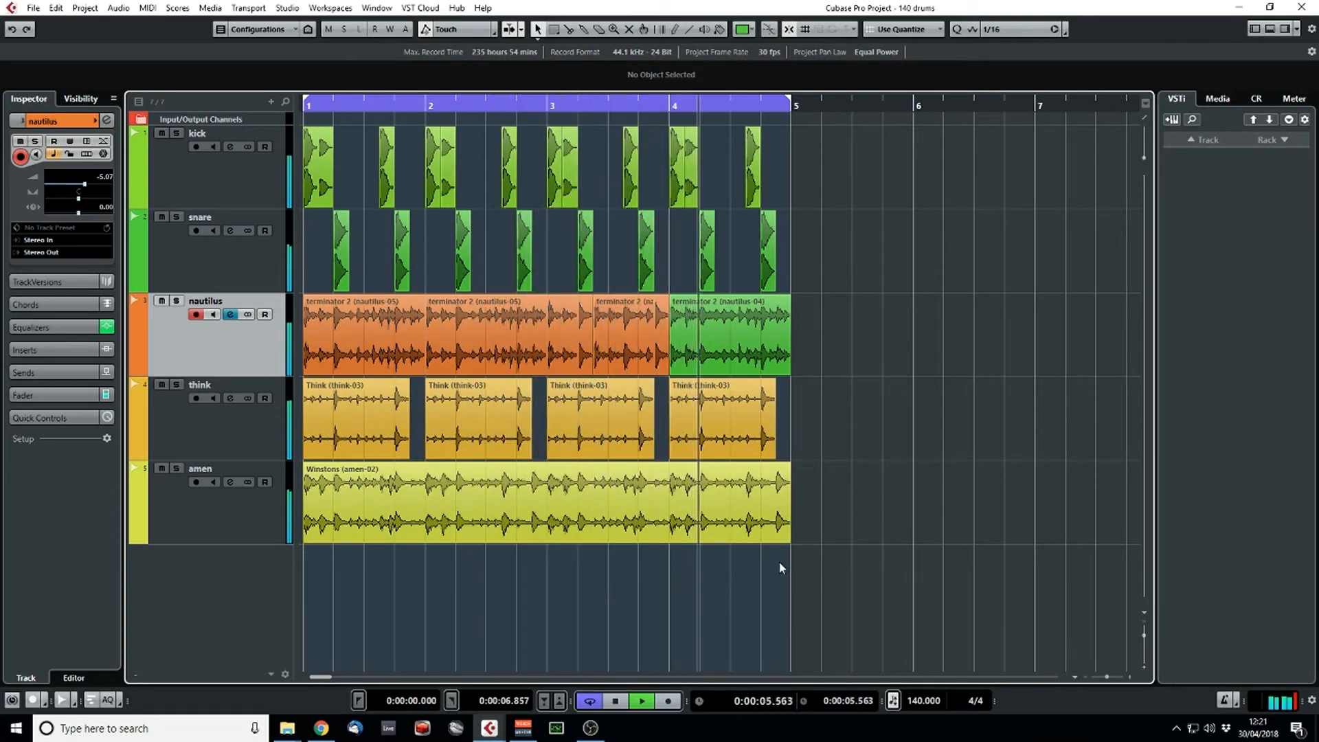
key("space")
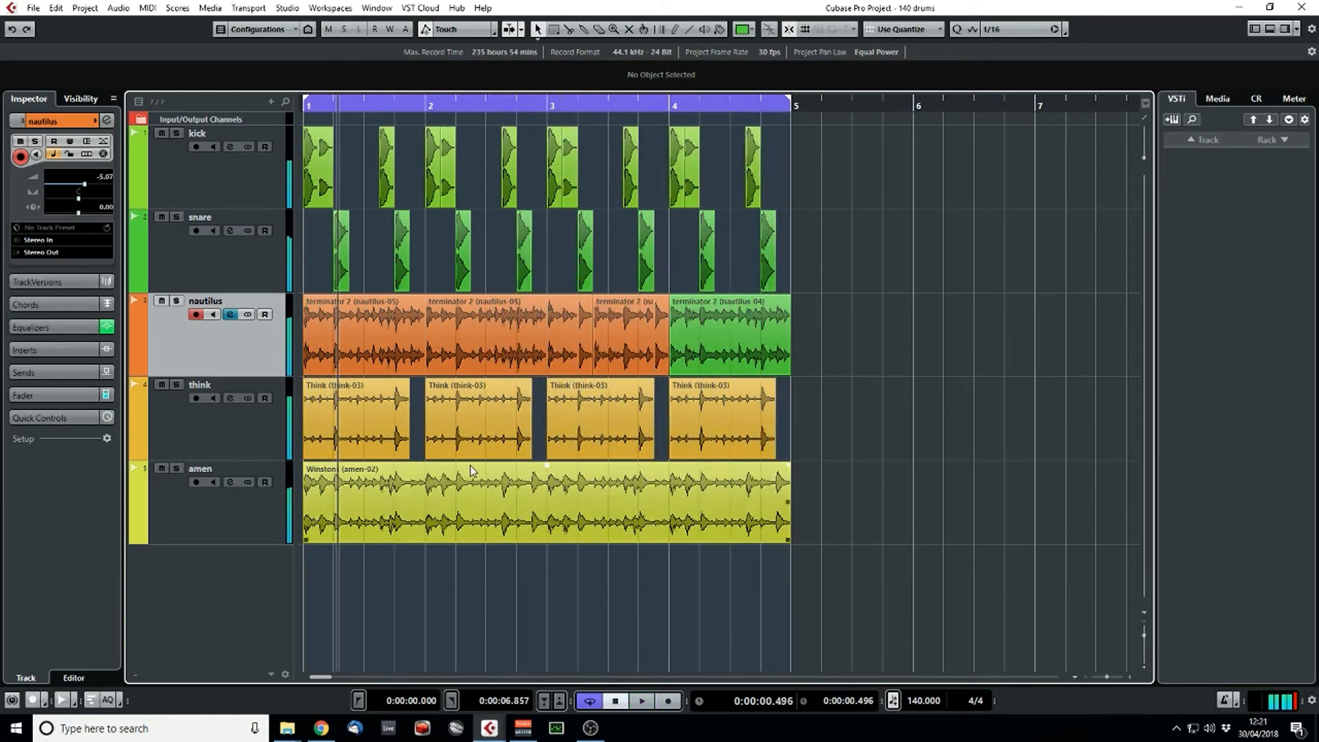
- Add a new audio track directly below the snare track
right_click(262, 264)
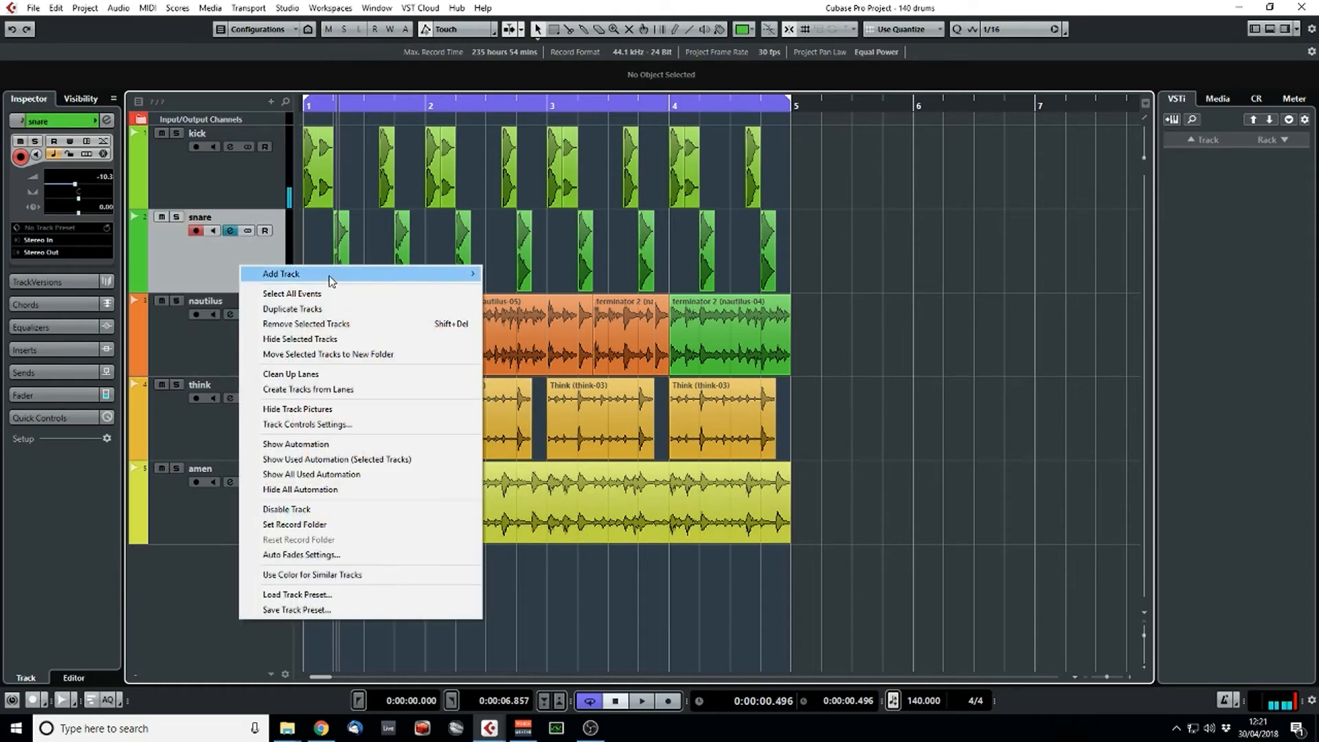
mouse_move(331, 276)
left_click(576, 276)
left_click(886, 389)
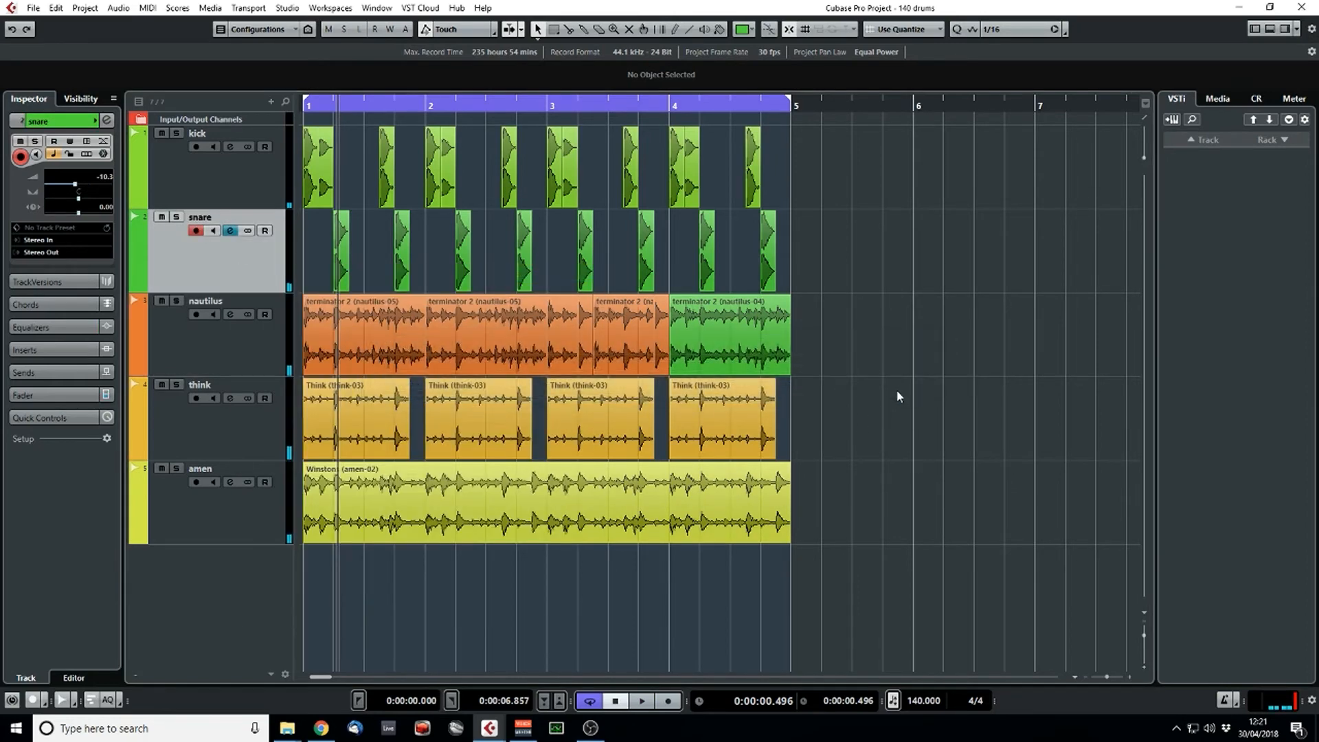
- Audition closed hi-hats and import B+S - CH 12.wav onto the new track with 24-bit conversion, placing it at 1.1.4
left_click_drag(329, 106, 311, 165)
left_click(36, 8)
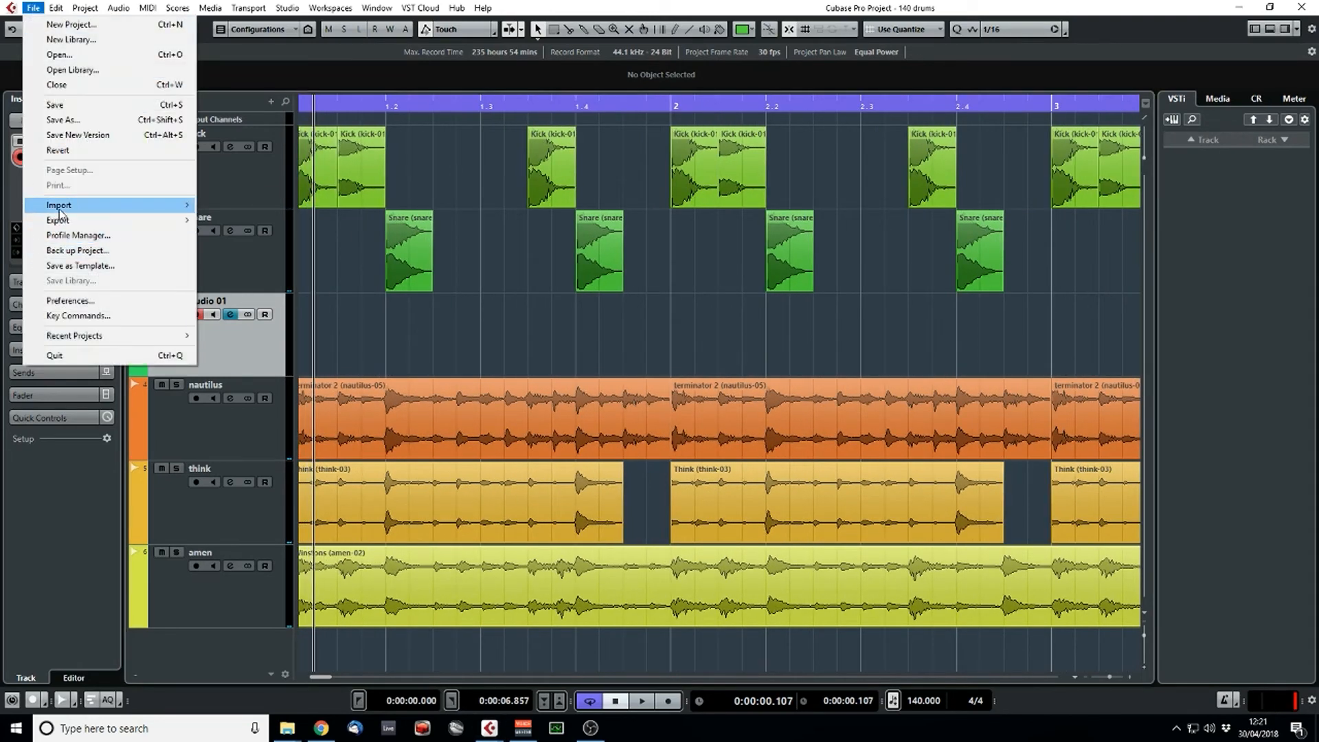
mouse_move(136, 200)
left_click(248, 205)
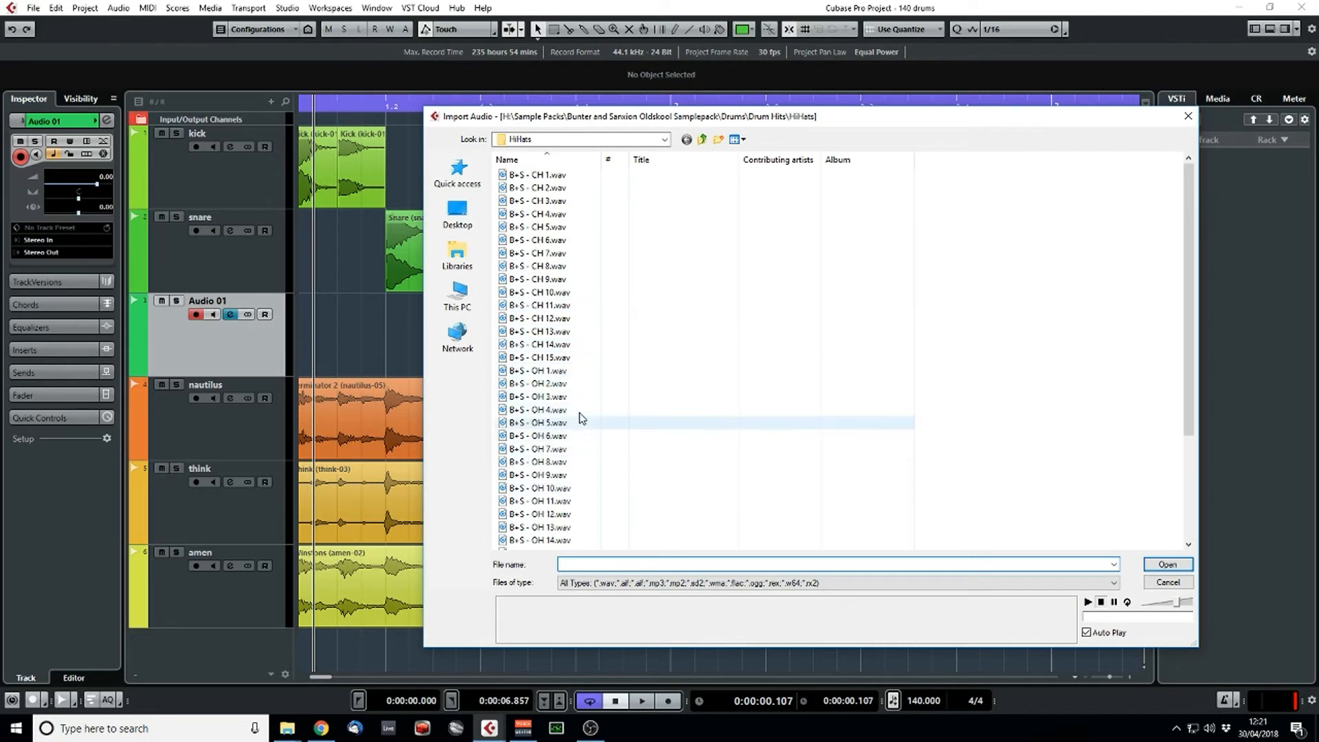
left_click(545, 358)
key("Up")
key("Up")
key("Up")
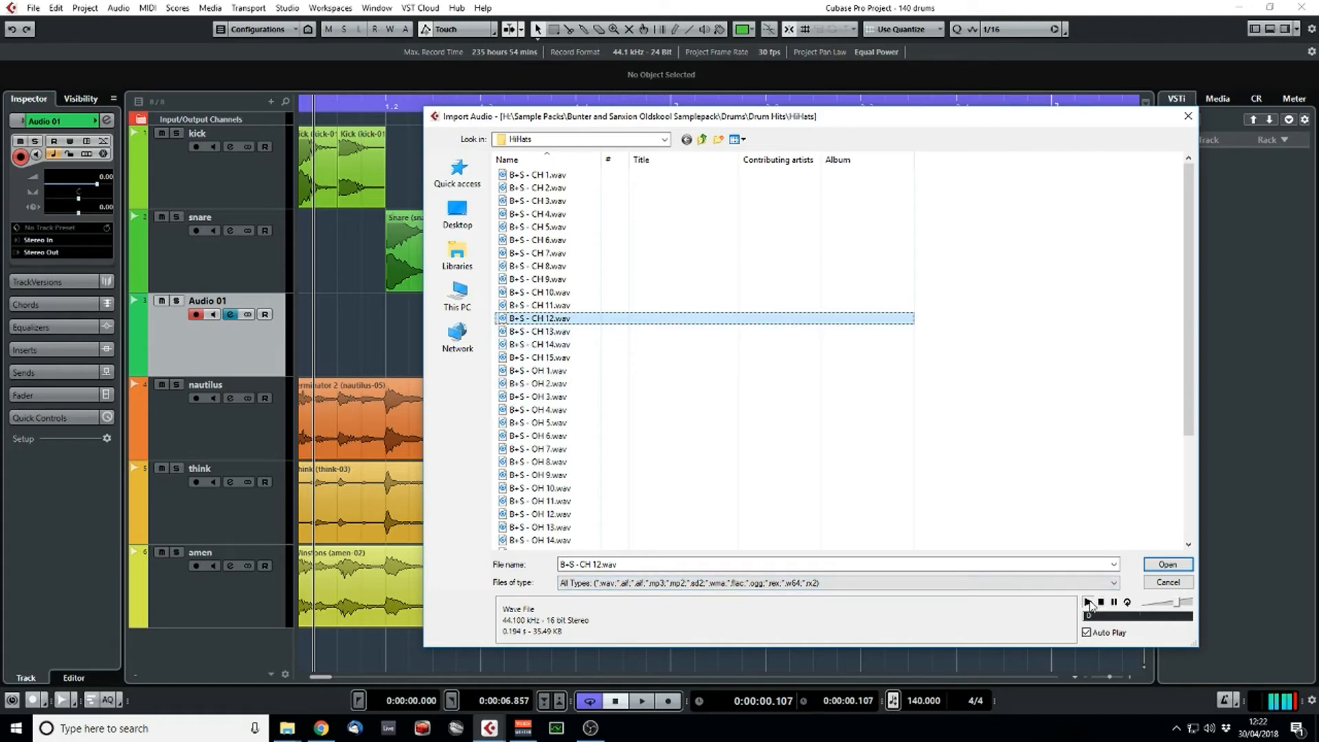
double_click(538, 320)
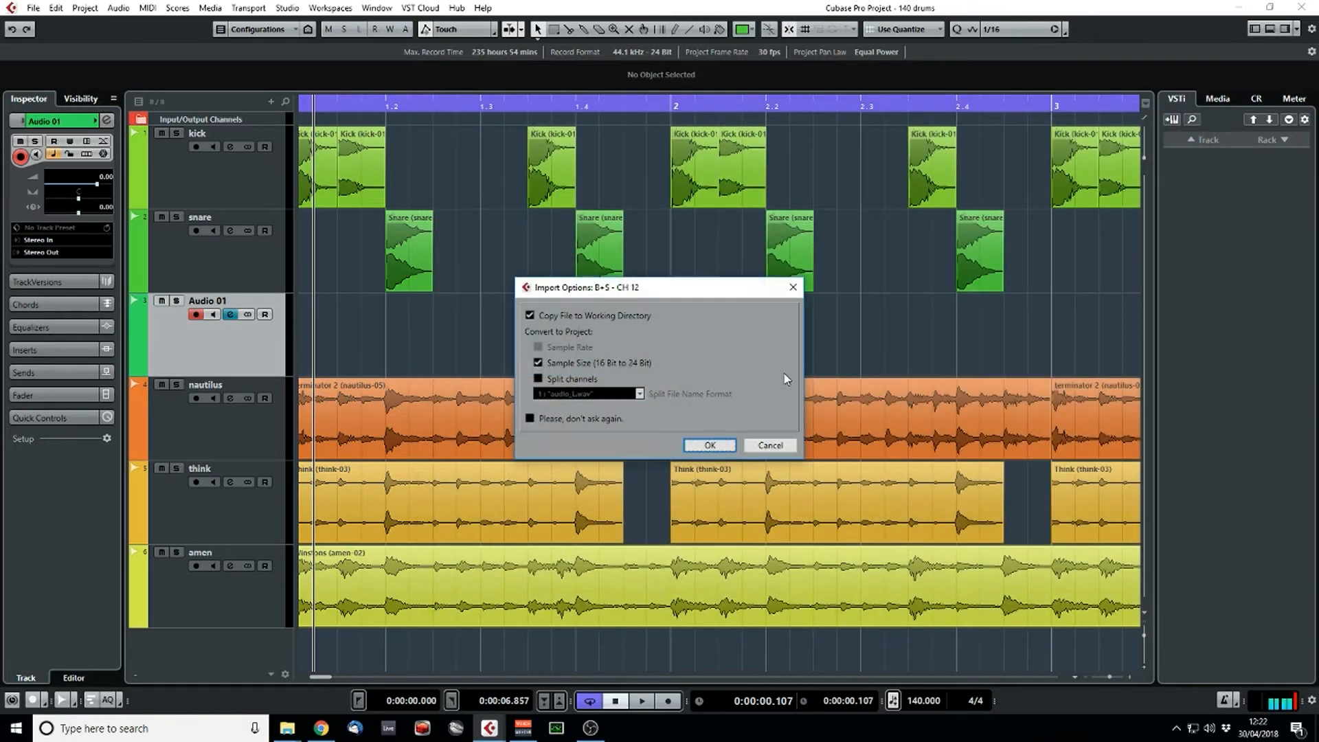
key("Return")
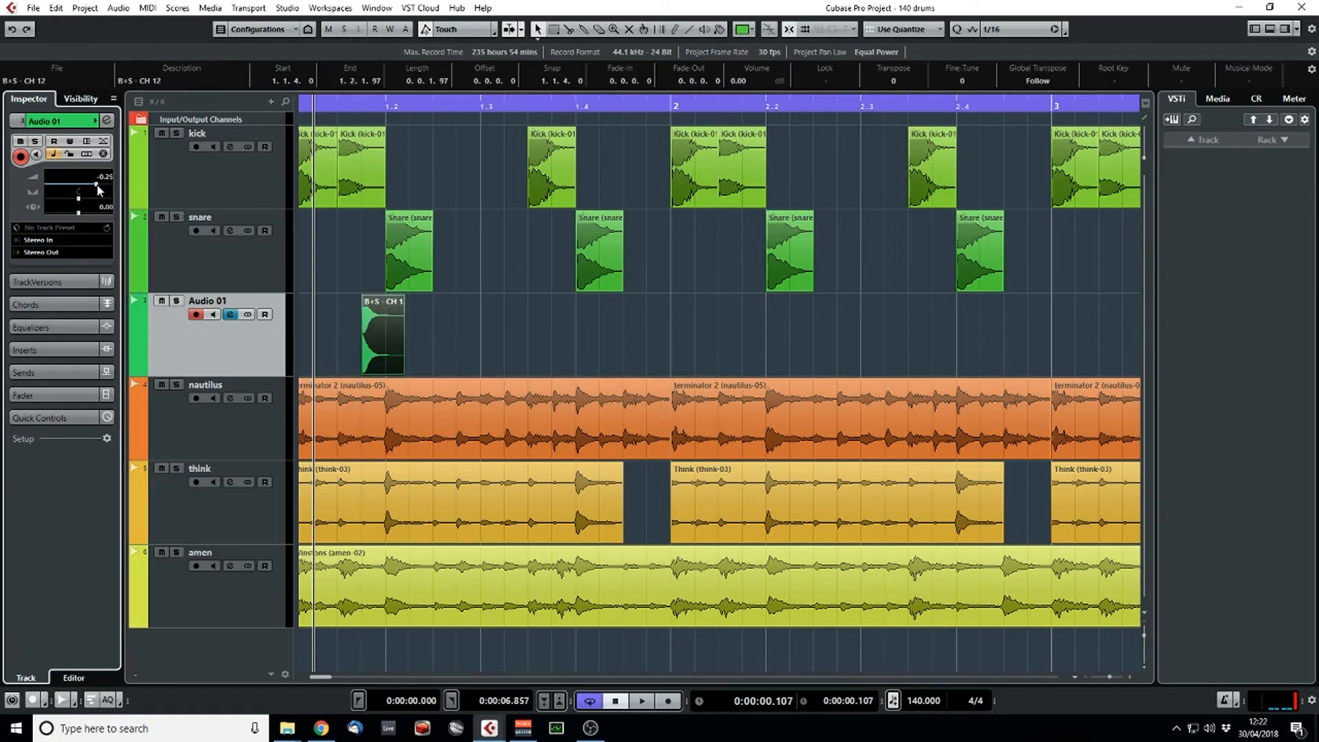
- Lower the hi-hat track's volume to -9.45 dB and solo it together with the kick and snare
left_click(174, 301)
left_click(176, 132)
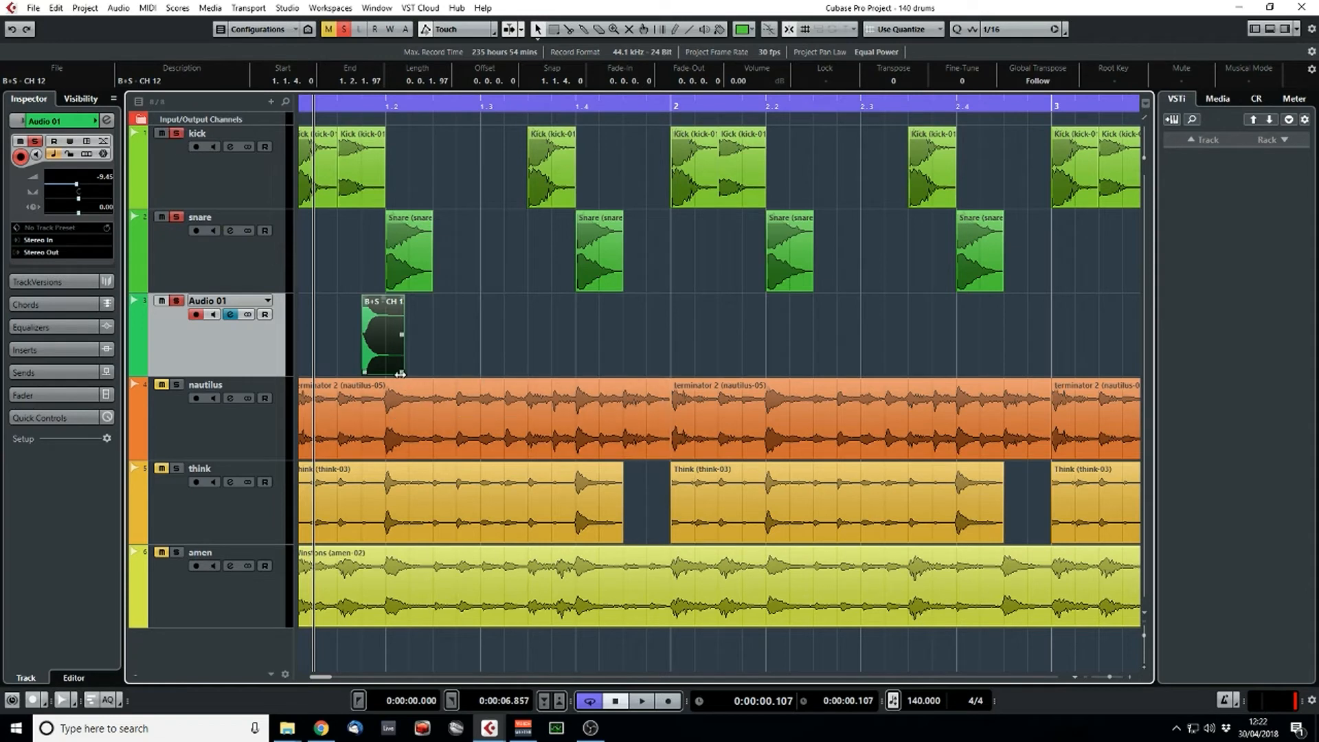
- Trim the hi-hat clip to one sixteenth note and move it to 1.1.3, auditioning it against the kick and snare
left_click_drag(403, 371, 386, 371)
key("space")
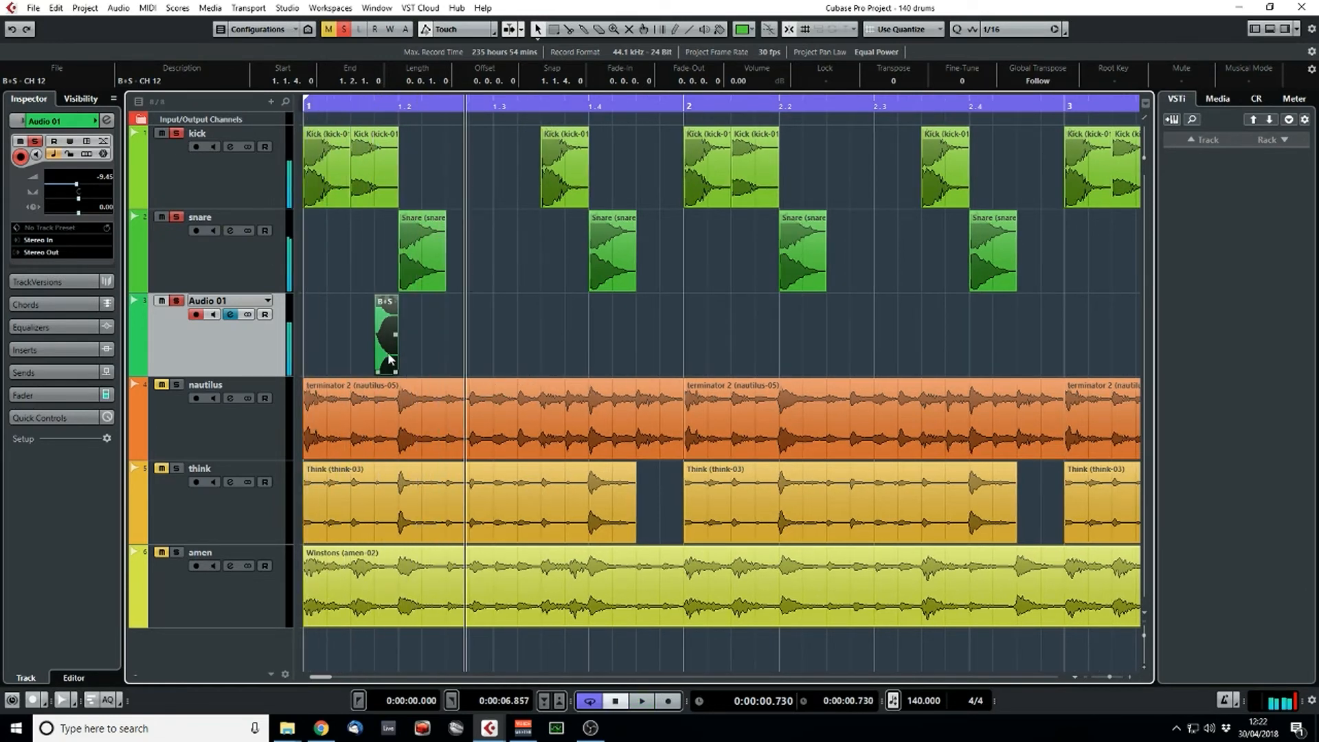
key("KP_Decimal")
key("space")
key("space")
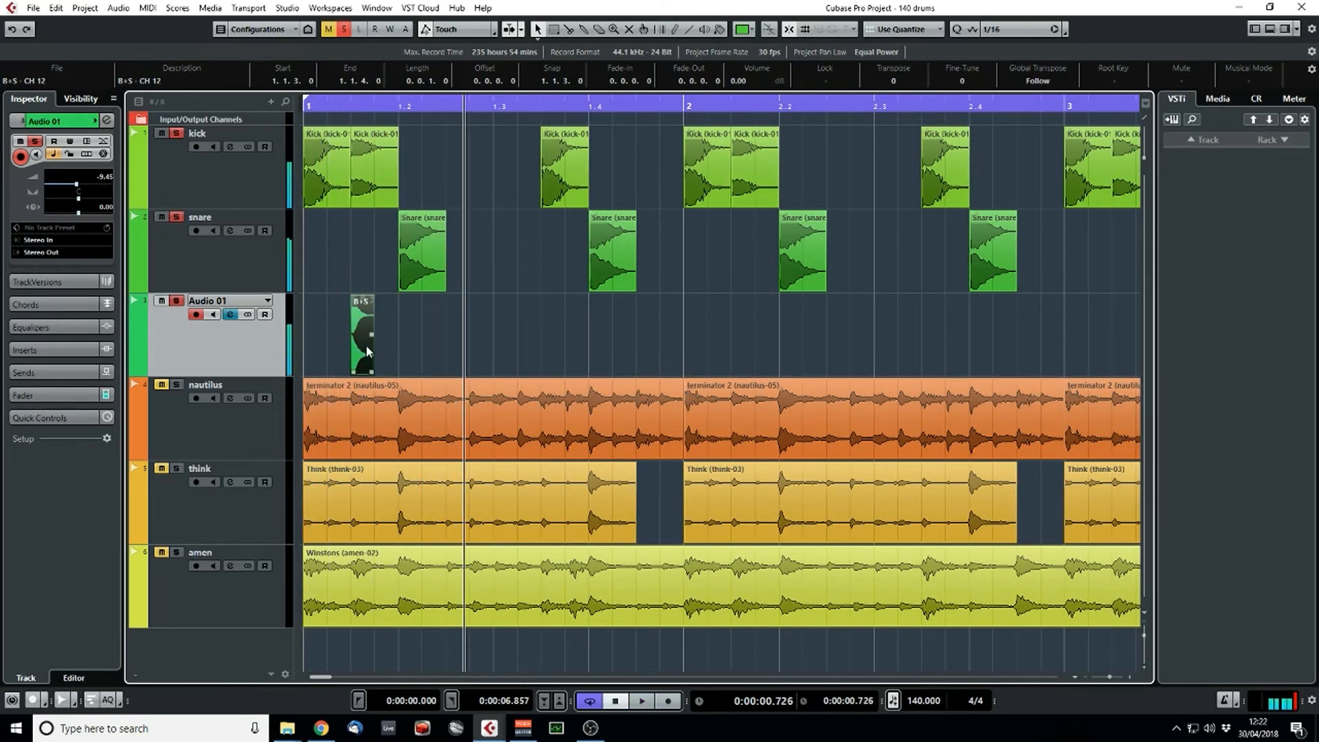
- Copy the hi-hat clip to 1.2.3, 1.3.1 and 1.4.3 and audition the pattern from the start
left_click_drag(366, 345, 647, 344)
key("KP_Decimal")
key("space")
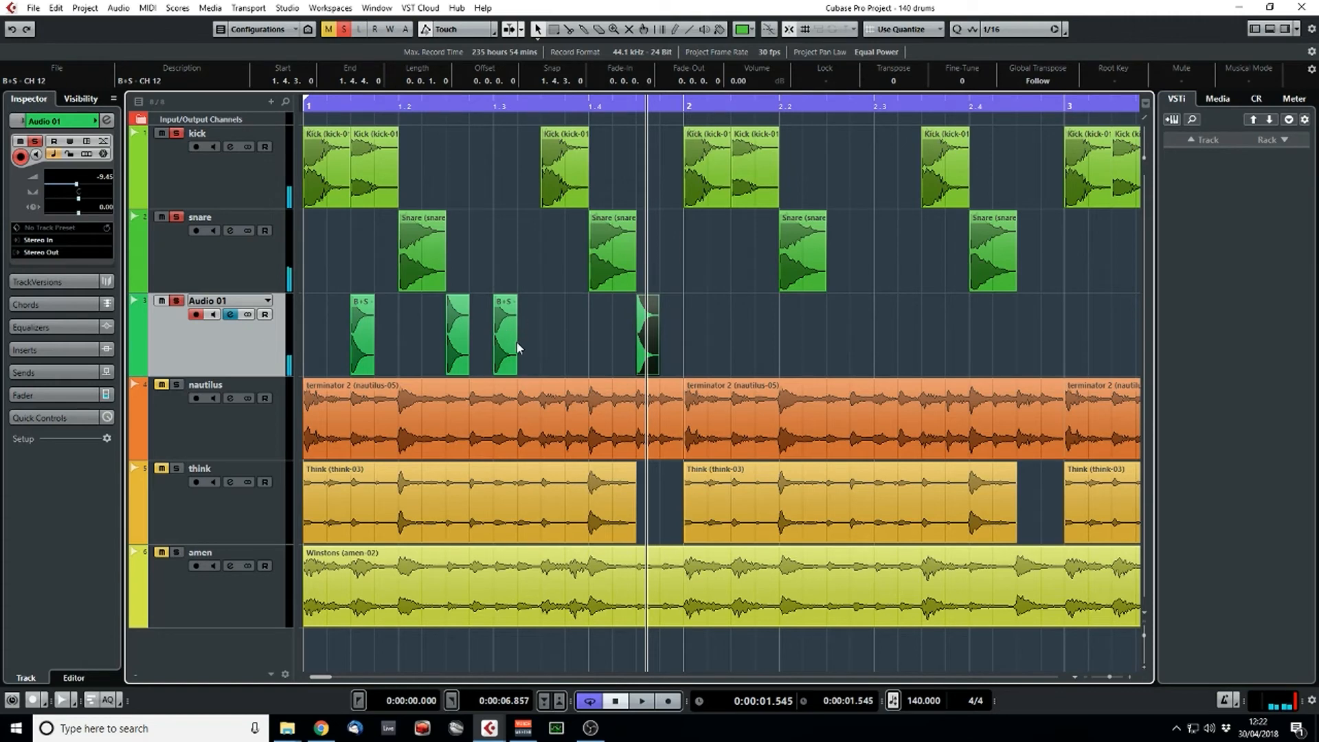
- Delete the closed hi-hat clip at 1.3.1 and set the playback cursor to that position
left_click(502, 350)
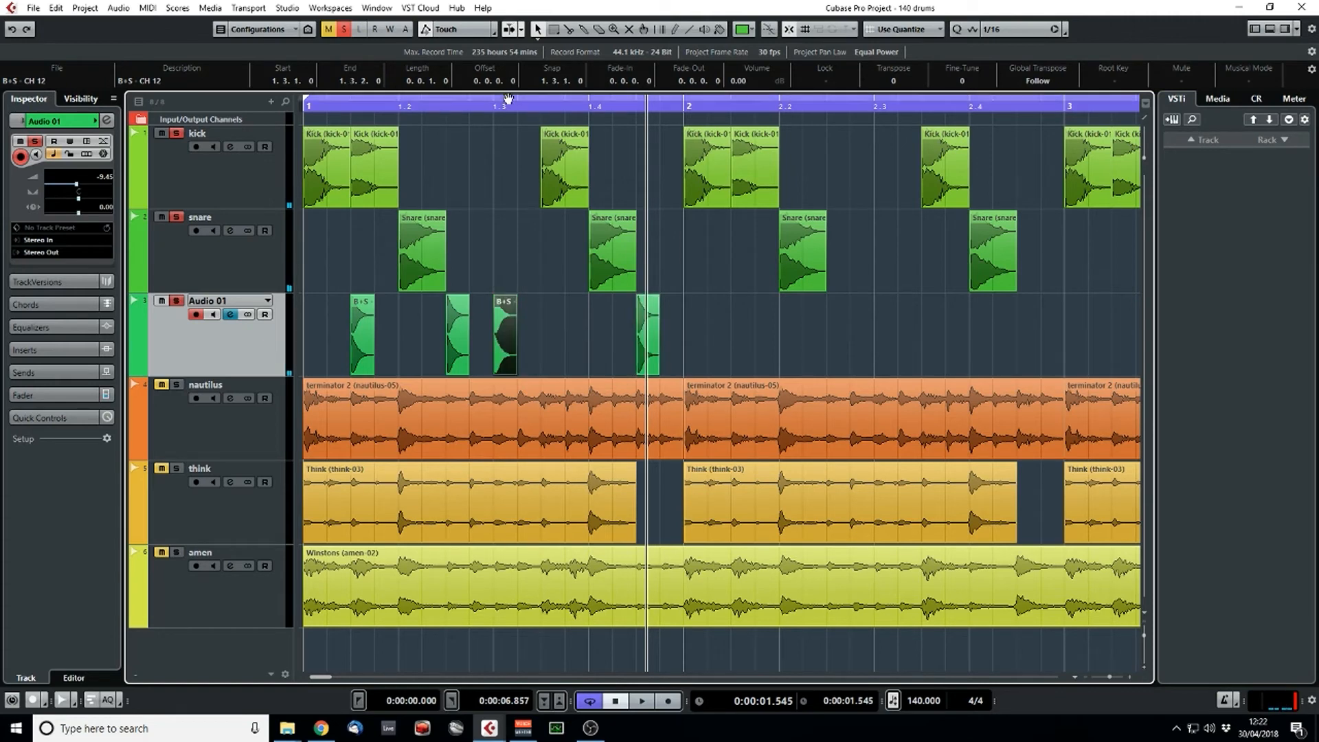
key("Delete")
left_click(488, 107)
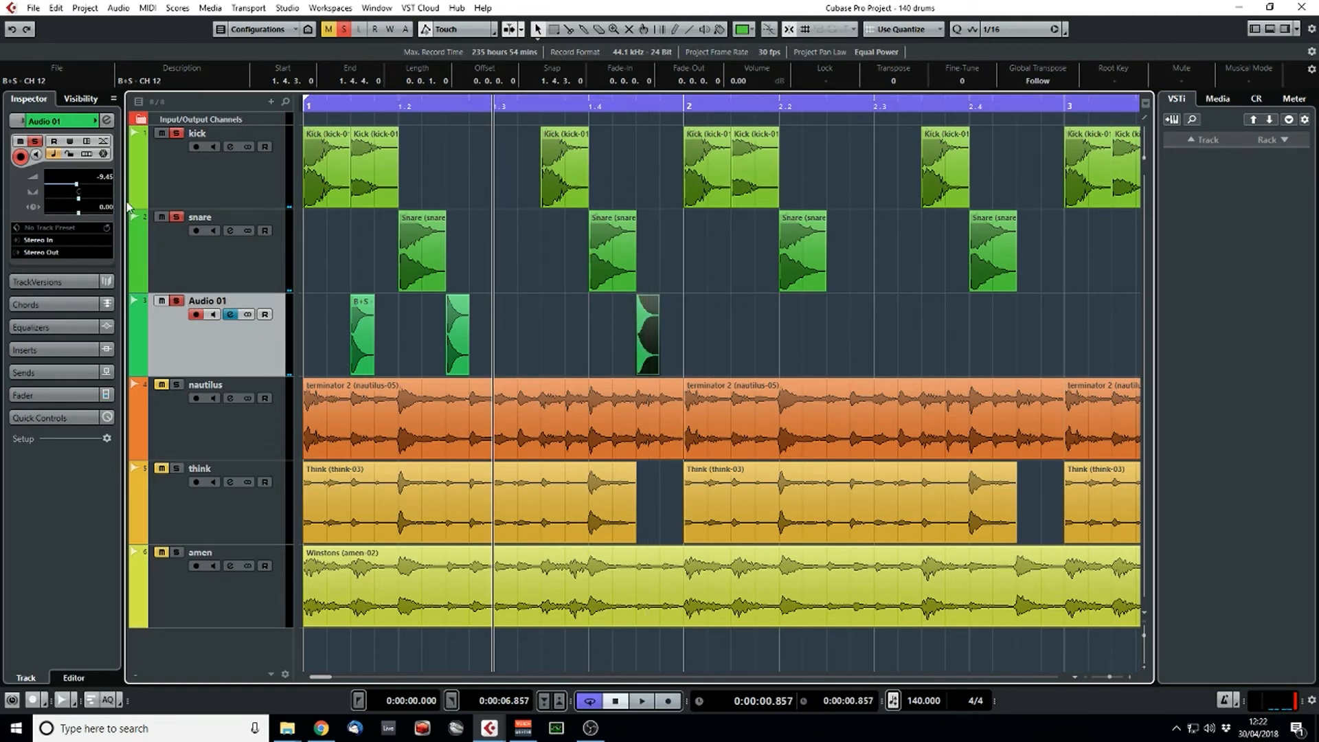
- Audition the open hi-hat samples in the HiHats folder of the audio import dialog
left_click(33, 8)
mouse_move(96, 204)
left_click(215, 202)
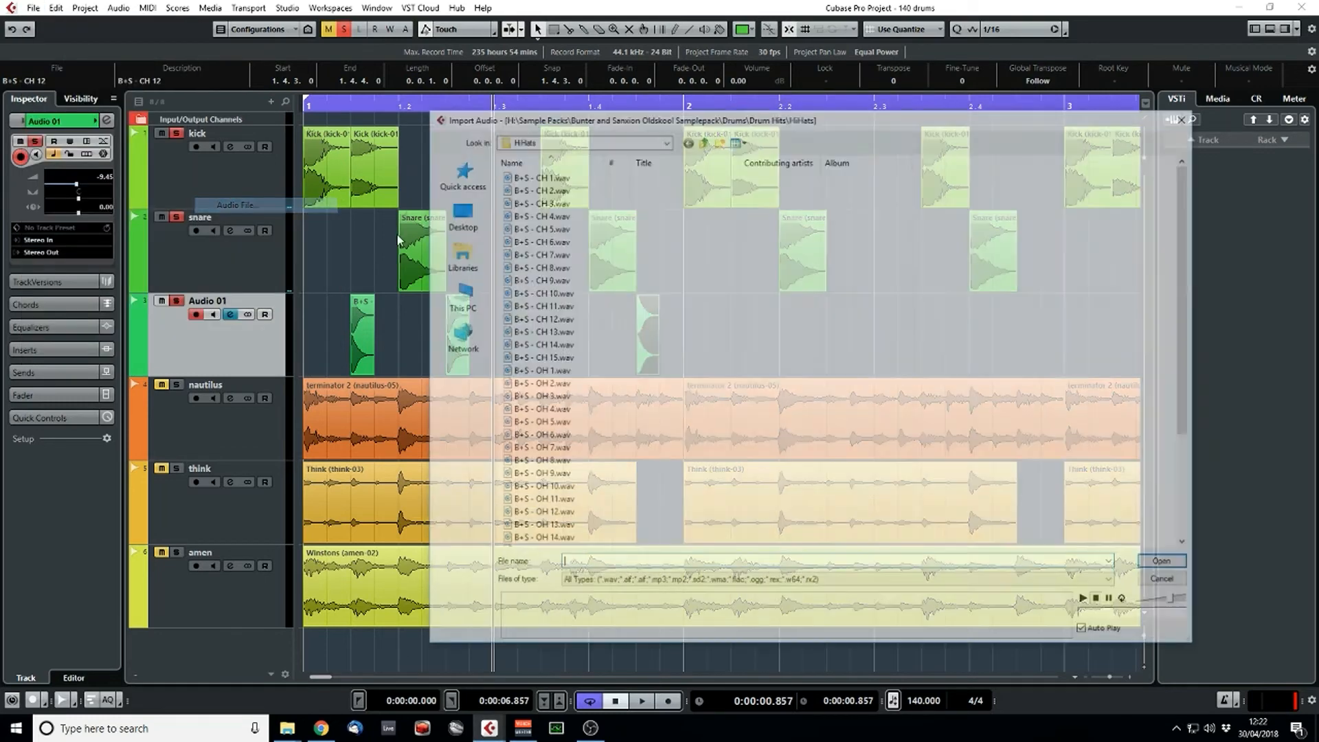
left_click(547, 438)
left_click(548, 373)
left_click(548, 385)
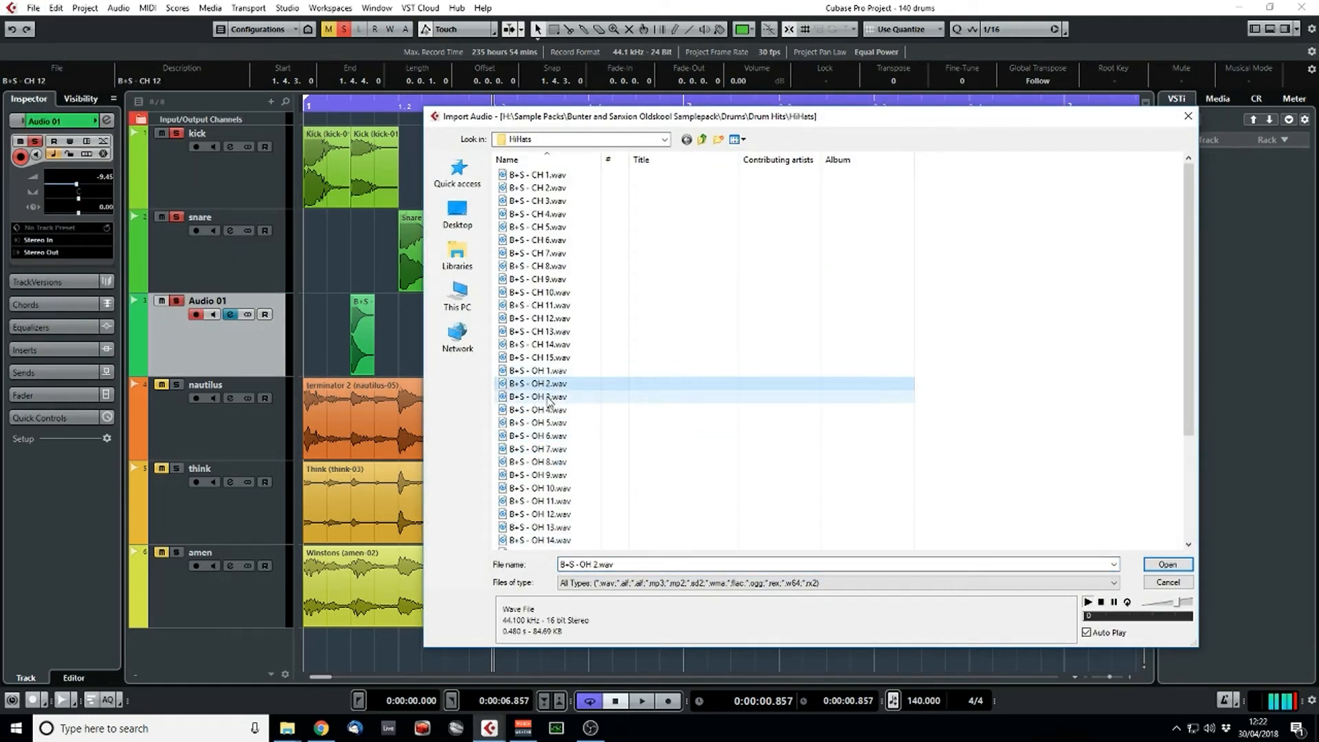
left_click(547, 398)
left_click(547, 410)
left_click(548, 424)
left_click(547, 437)
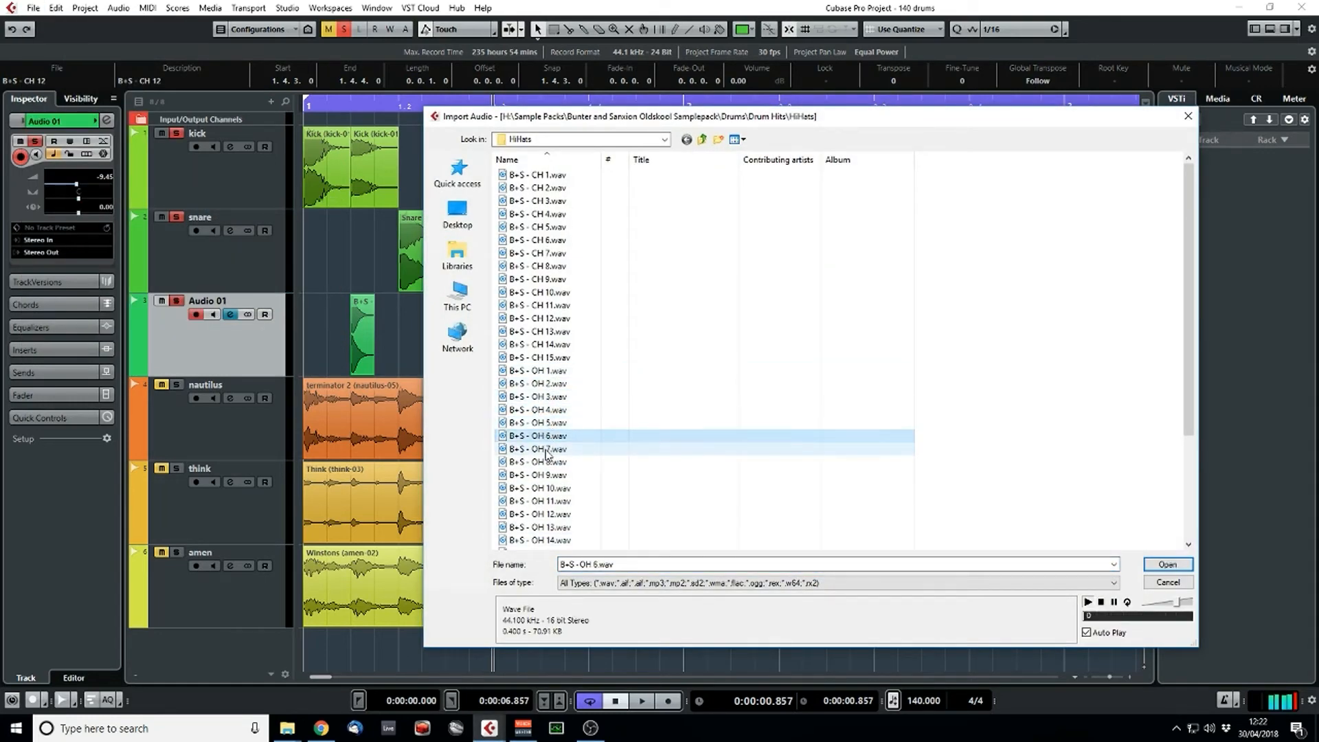
left_click(546, 449)
left_click(545, 462)
left_click(546, 475)
left_click(545, 488)
left_click(545, 502)
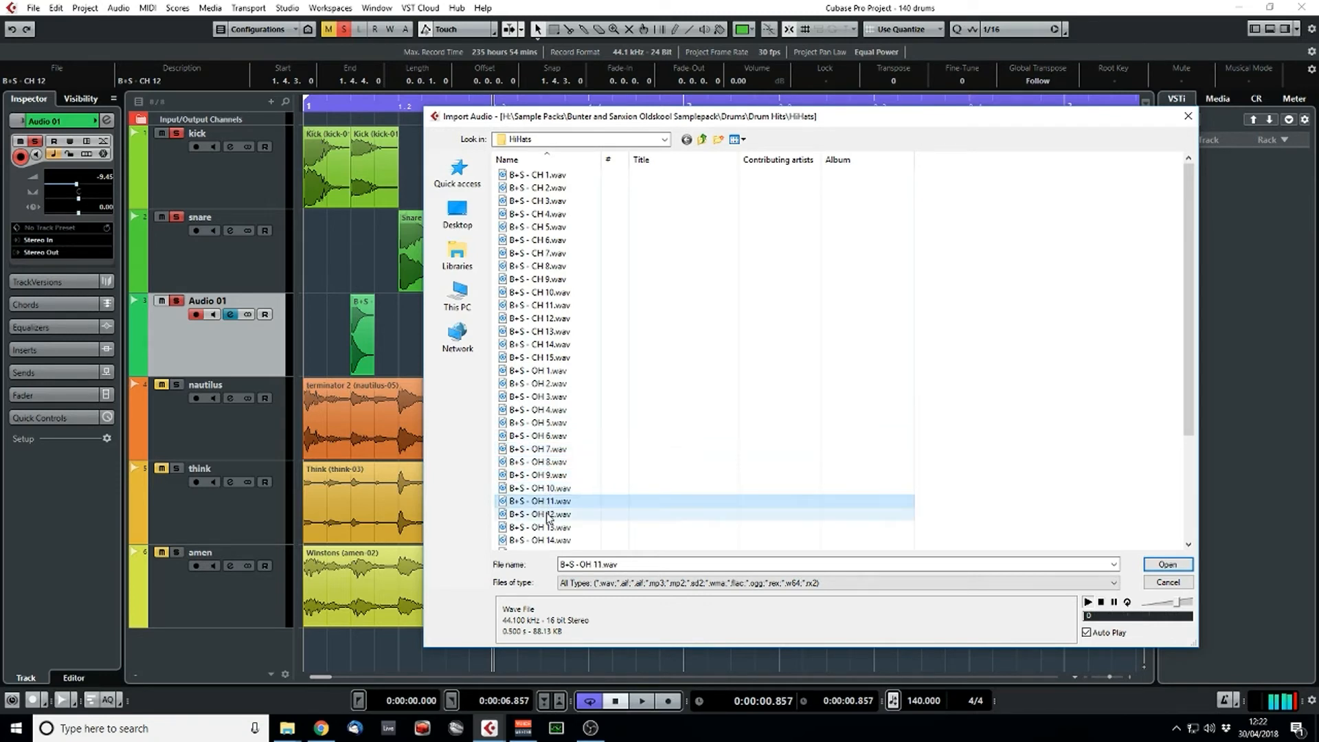
left_click(546, 515)
left_click(546, 528)
scroll(546, 529, "down", 4)
left_click(548, 396)
left_click(548, 410)
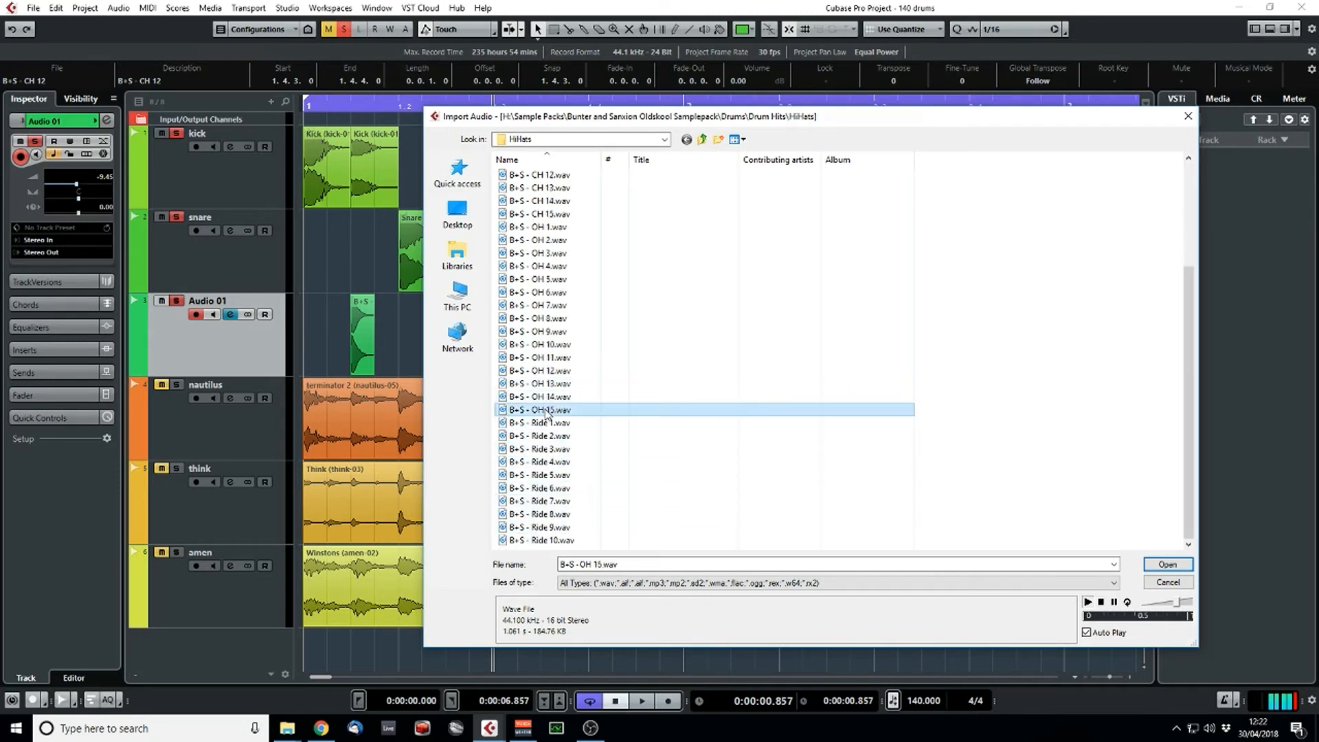
left_click(550, 306)
left_click(550, 319)
left_click(543, 332)
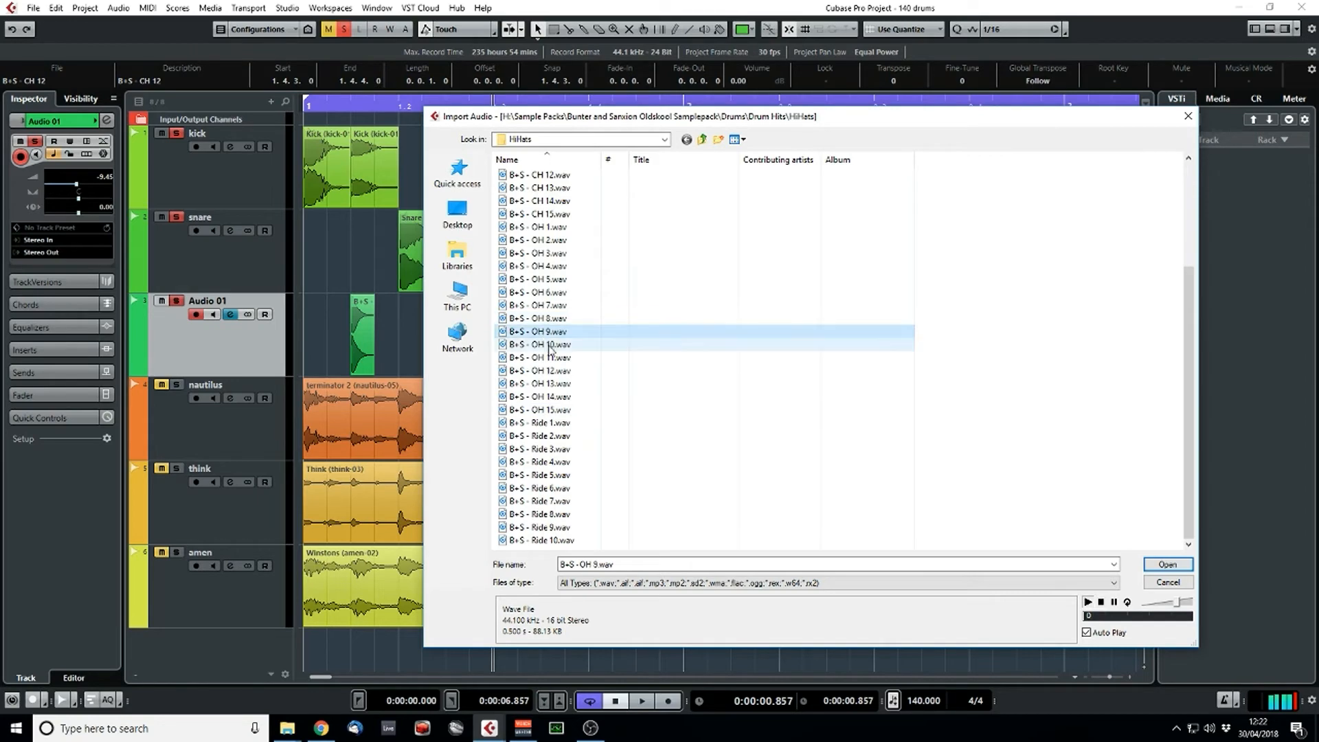
- Import B+S - OH 5.wav at 1.3.1 on the hi-hat track, copied to the working directory and converted to 24 bit
left_click(546, 280)
double_click(546, 279)
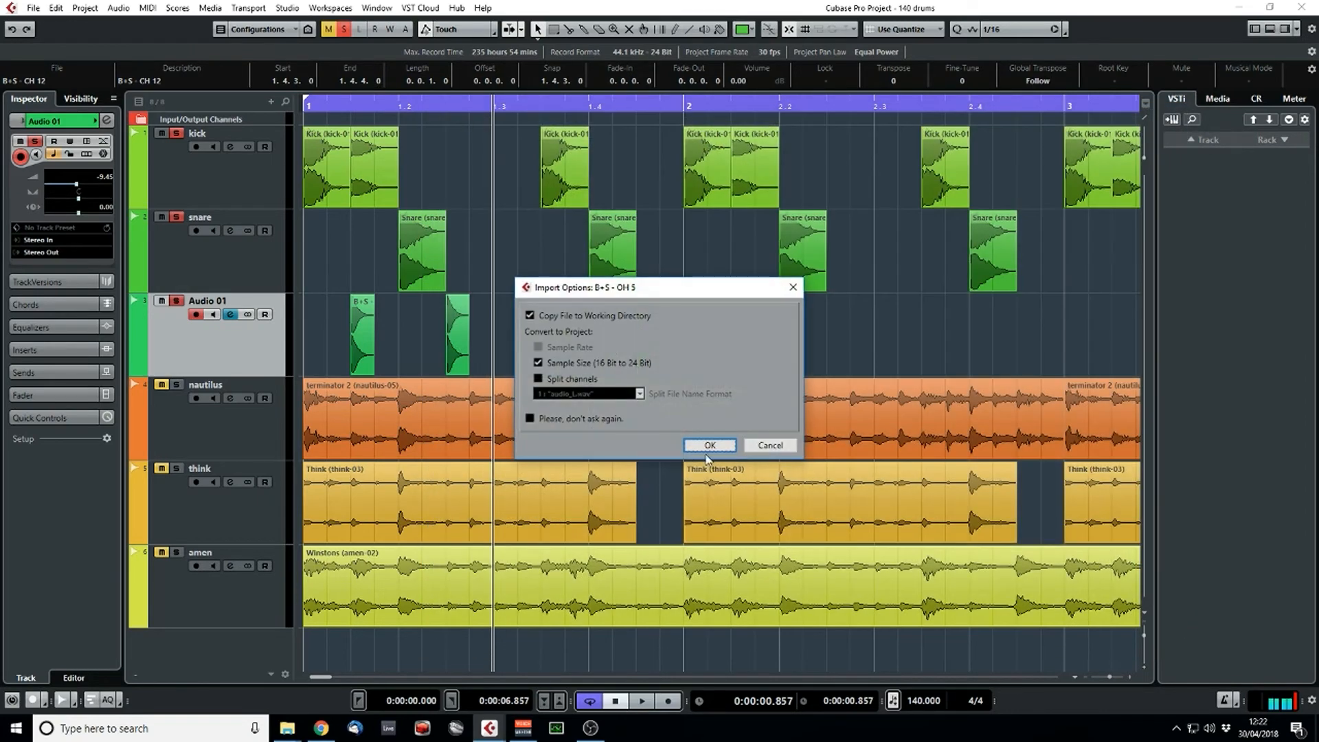
left_click(701, 447)
- Trim the open hi-hat clip to two sixteenths, lower its volume to -3.19 dB and audition the pattern
left_click(676, 375)
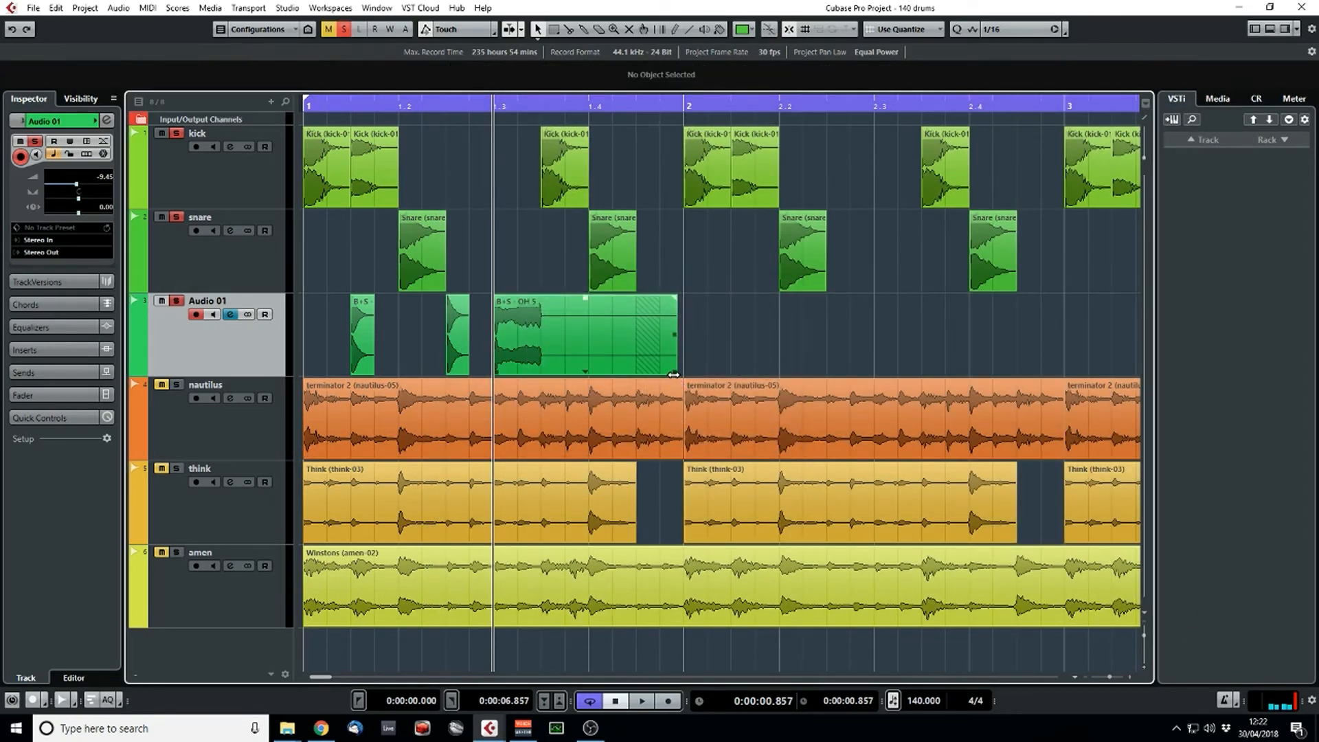
left_click_drag(671, 376, 546, 354)
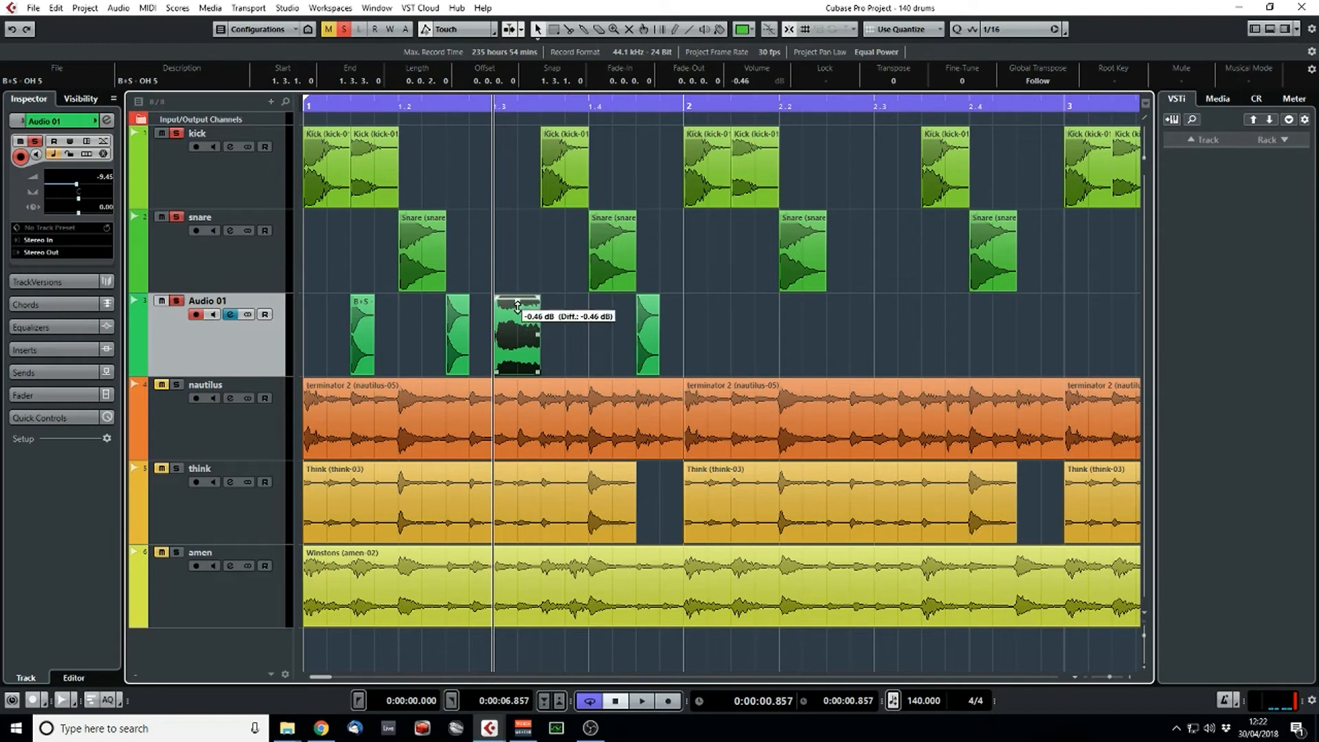
key("space")
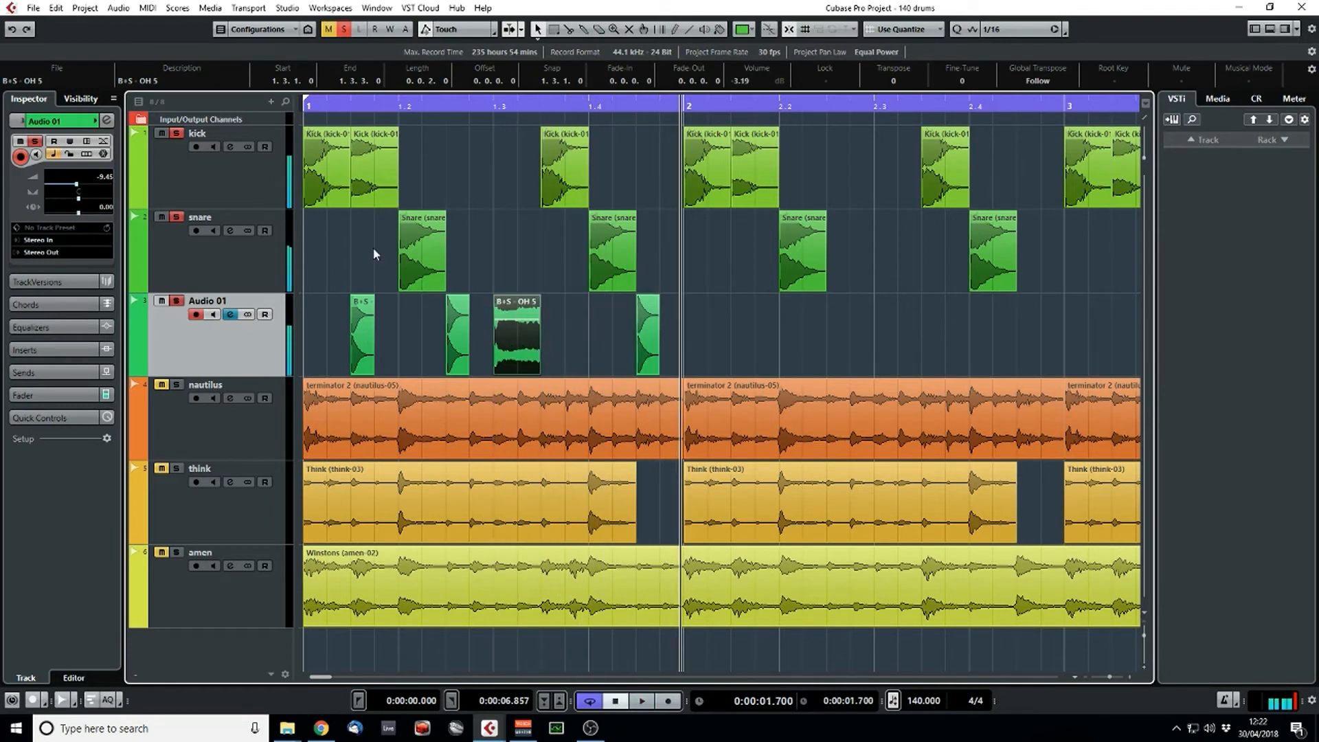
key("space")
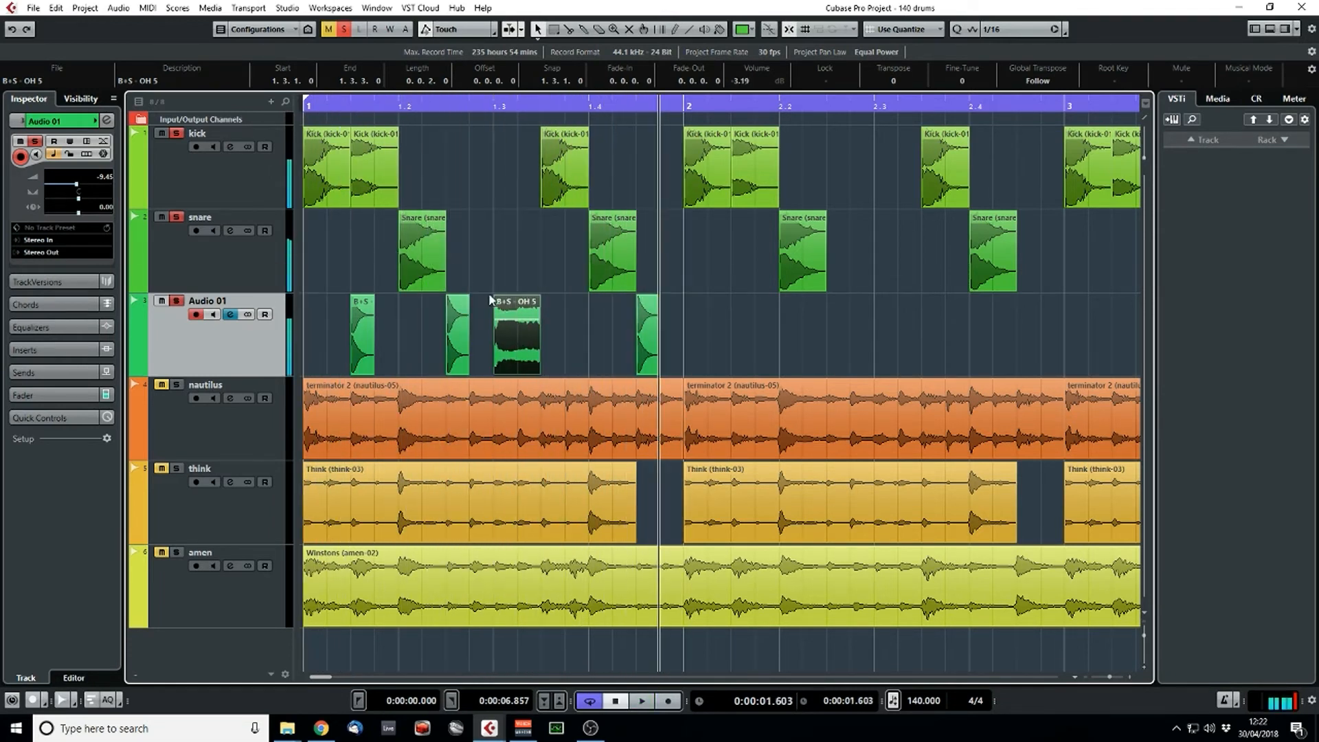
- Lower the open hi-hat clip's volume to -5.24 dB and audition the pattern, adding amen to the soloed tracks
left_click_drag(520, 323, 518, 335)
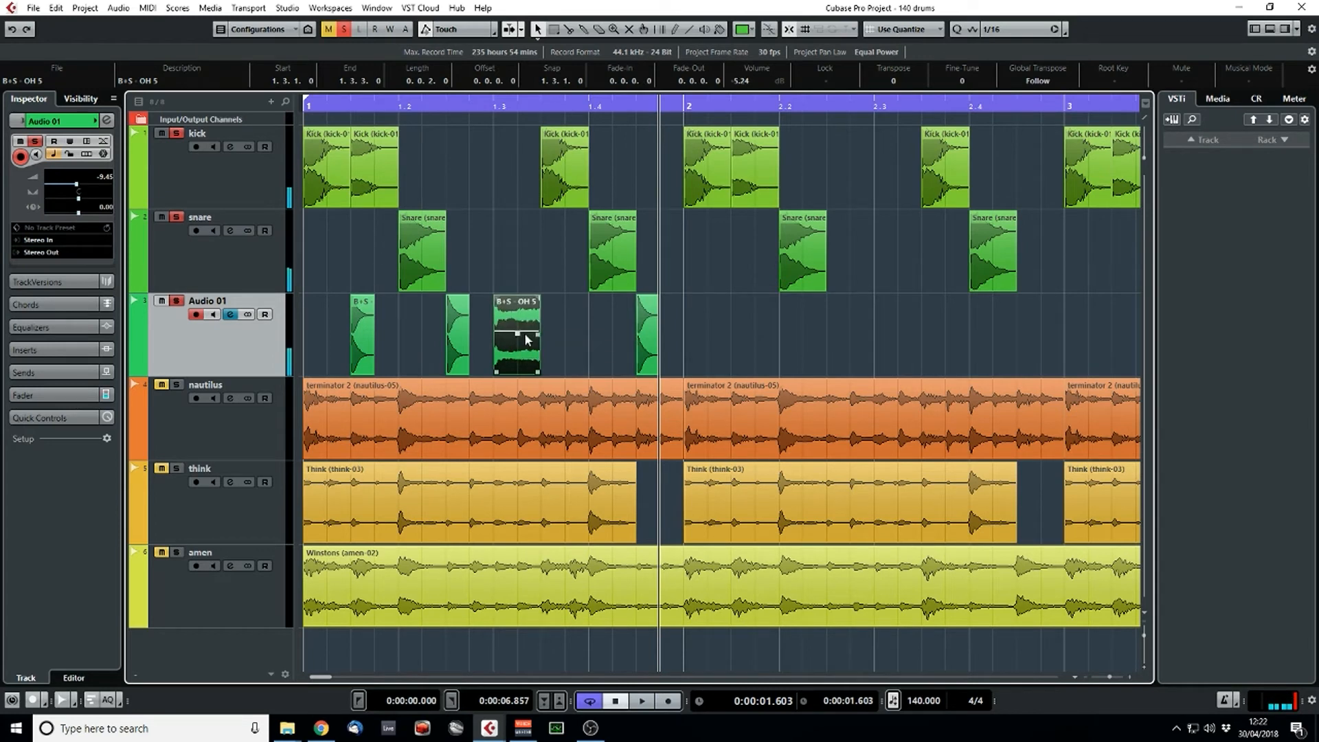
key("space")
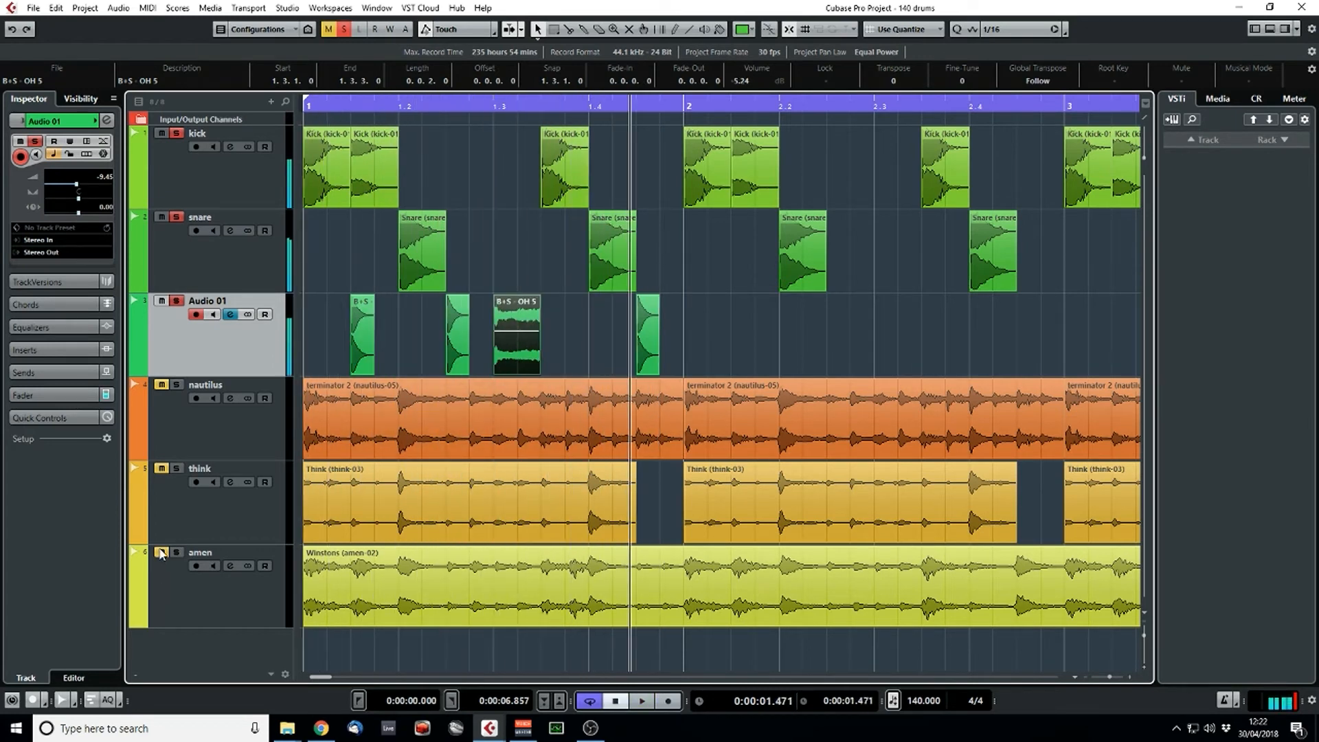
key("KP_Decimal")
key("space")
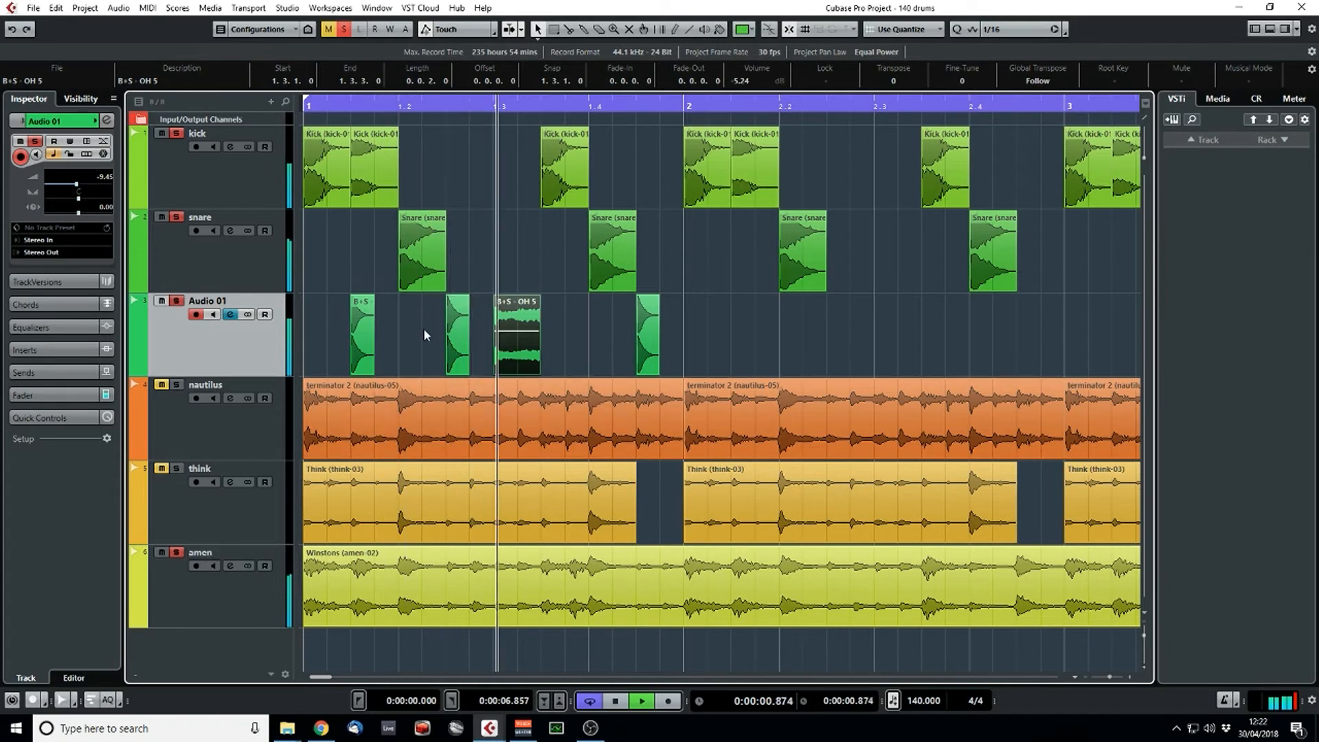
- Lower the hi-hat track's volume to about -13 dB and copy its first-bar pattern into bar 2
key("space")
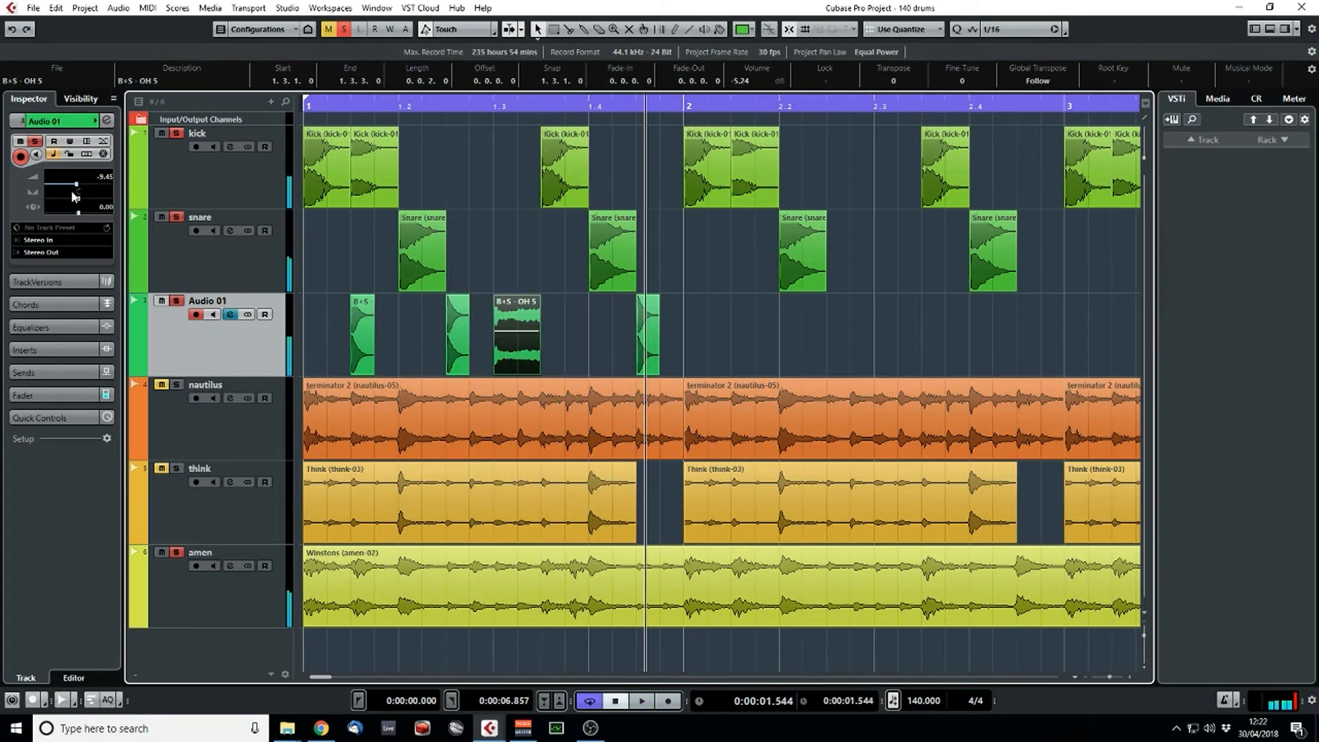
left_click_drag(77, 191, 74, 190)
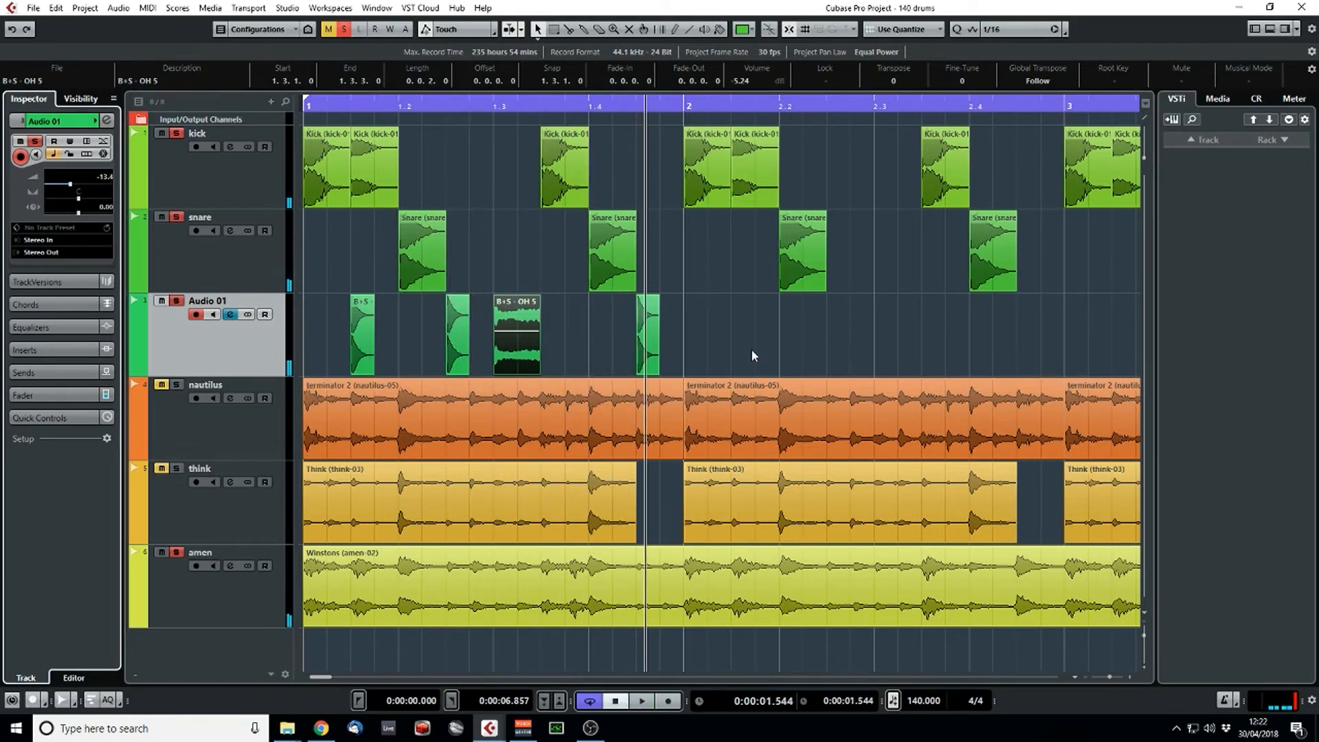
left_click(752, 355)
left_click_drag(350, 344, 743, 341)
- Set the loop to the first two bars, clear all solos and audition the full mix from the start
left_click(1064, 110, "alt")
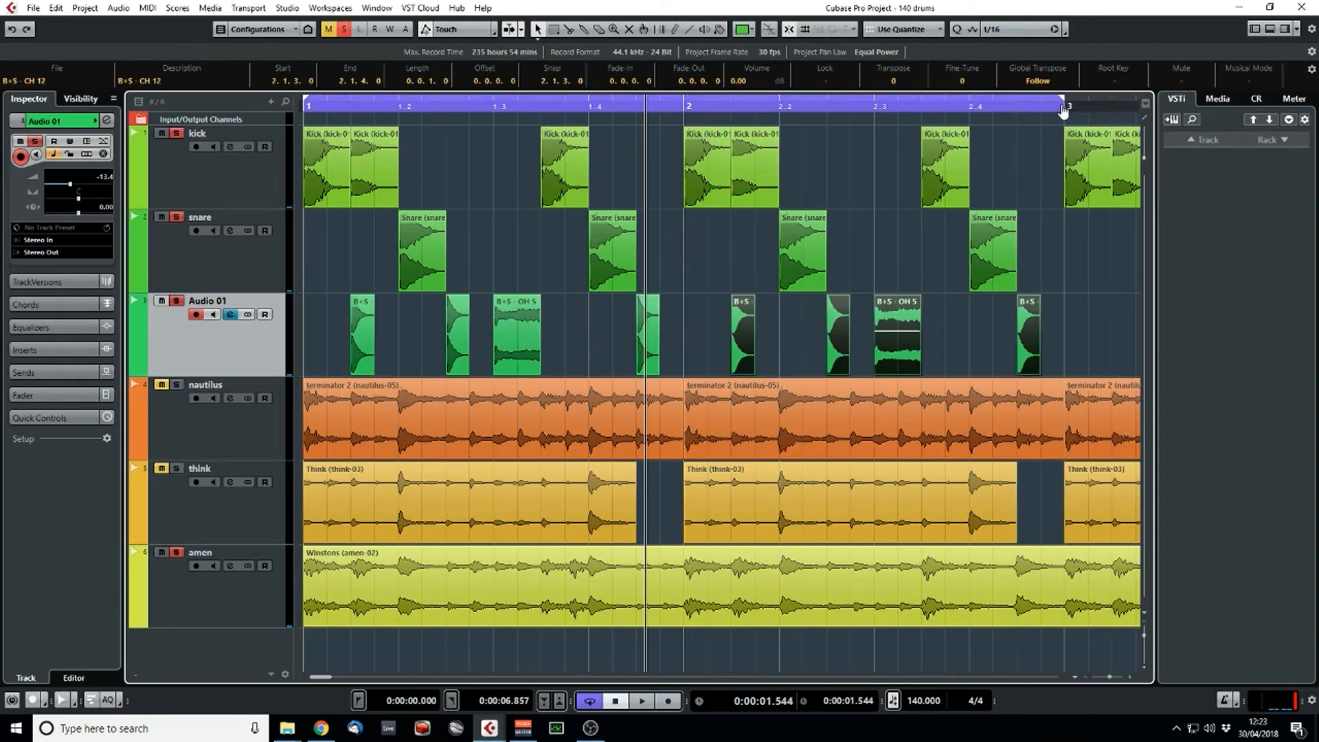
key("period")
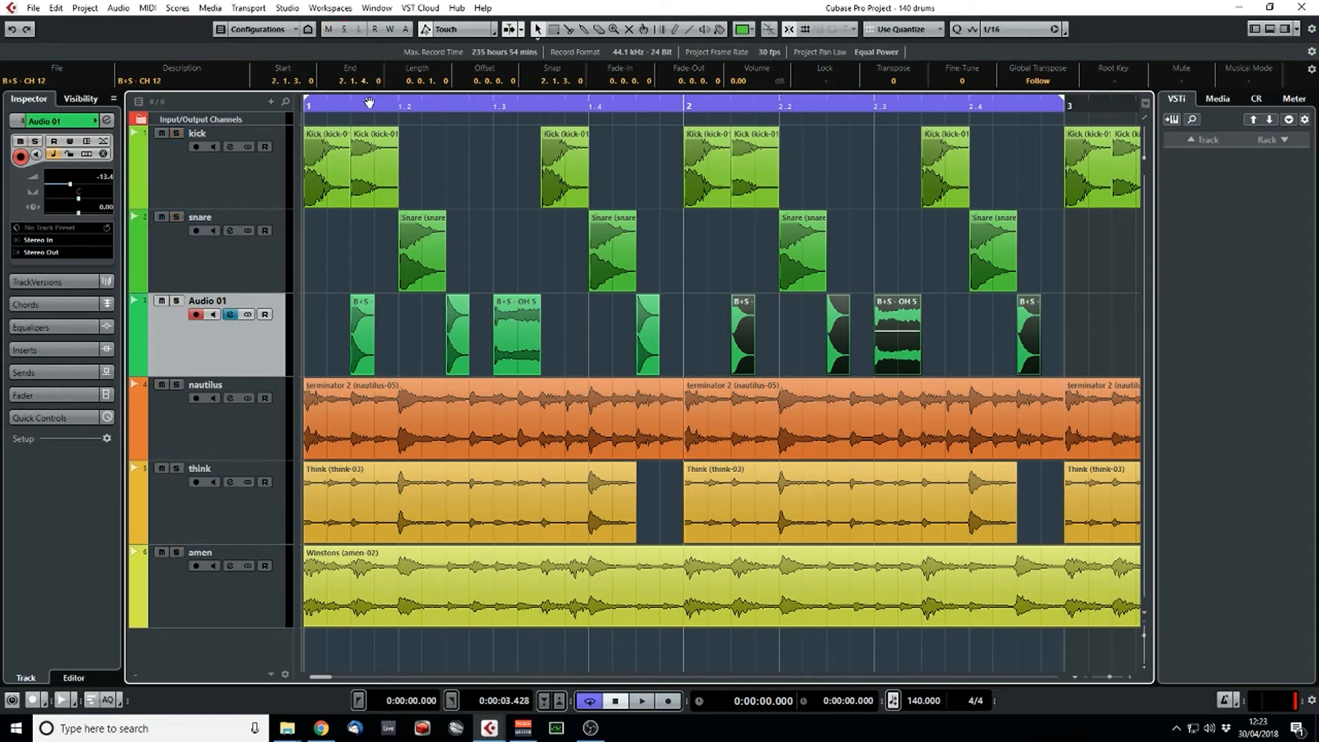
key("space")
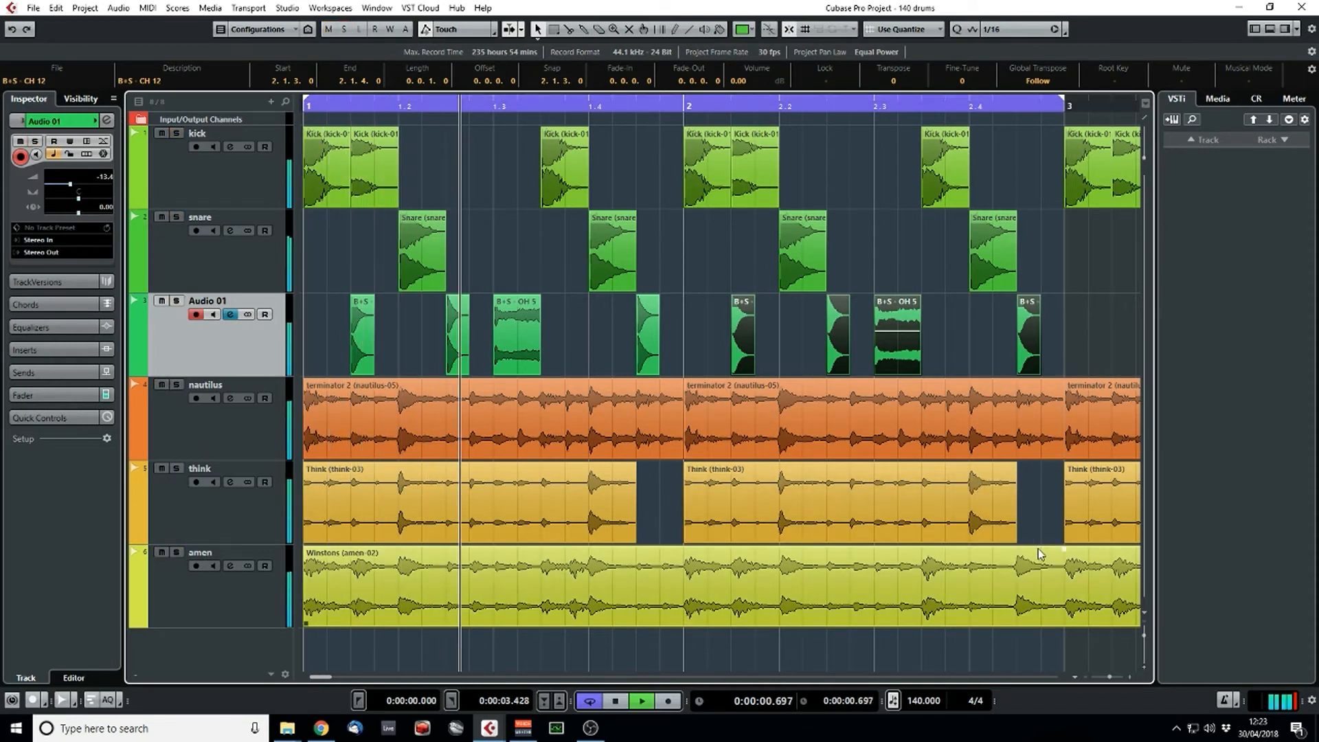
left_click_drag(1110, 678, 1108, 677)
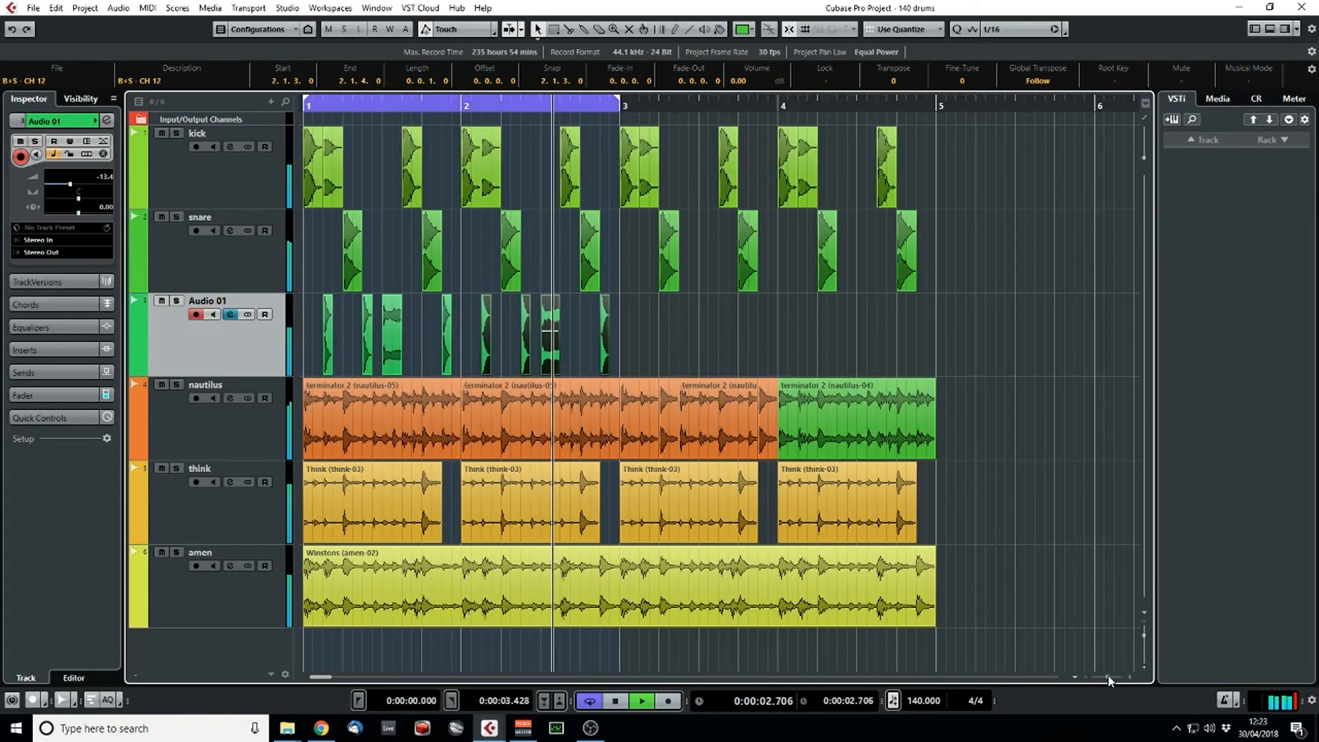
key("space")
- Glue the hi-hat clips of bars 1 and 2 into one part spanning 1.1.1 to 3.1.1
left_click_drag(682, 328, 315, 340)
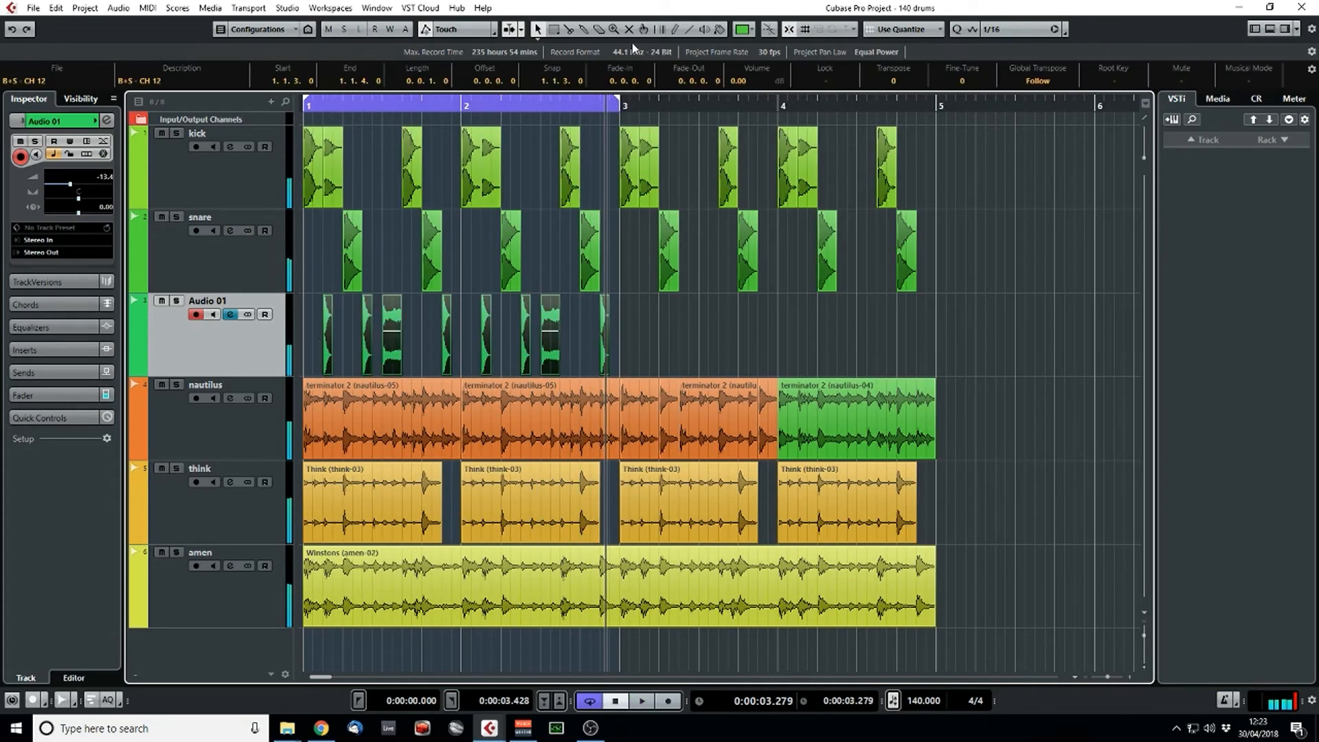
left_click(327, 352)
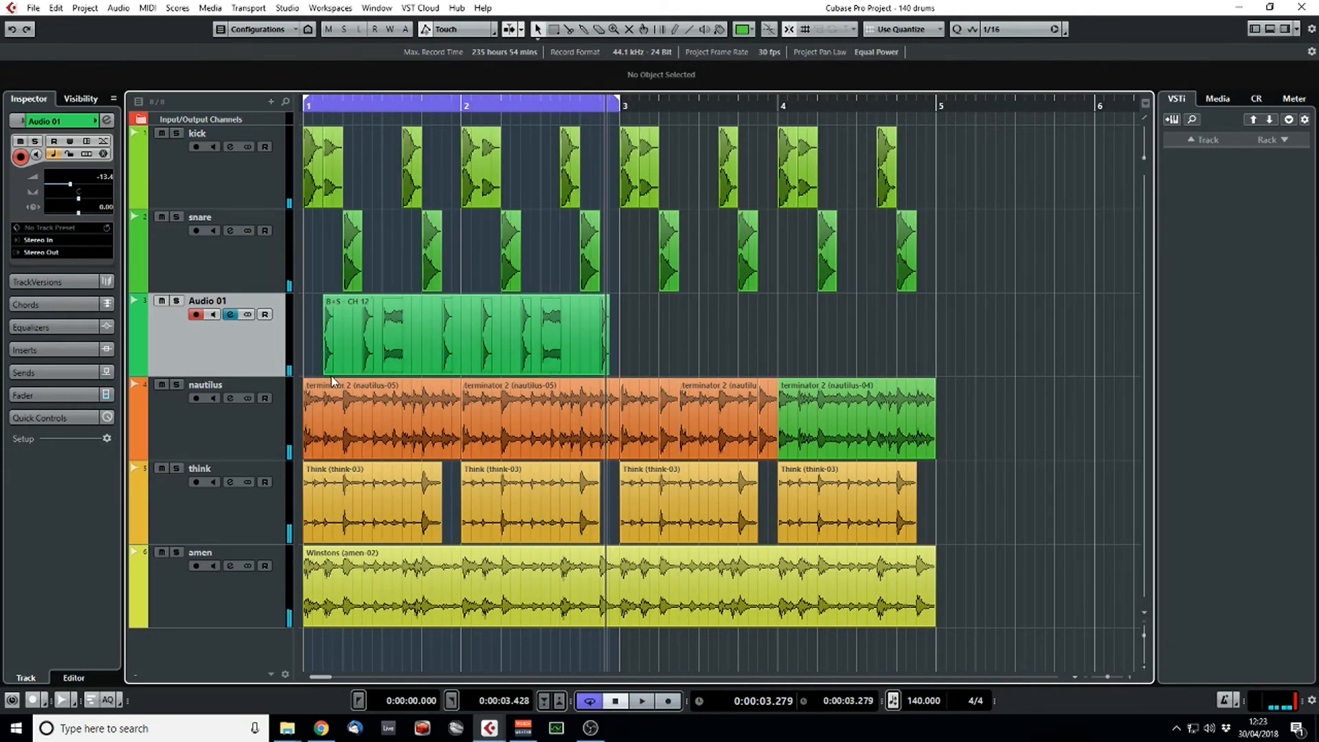
key("1")
left_click_drag(325, 372, 303, 372)
left_click_drag(608, 369, 619, 370)
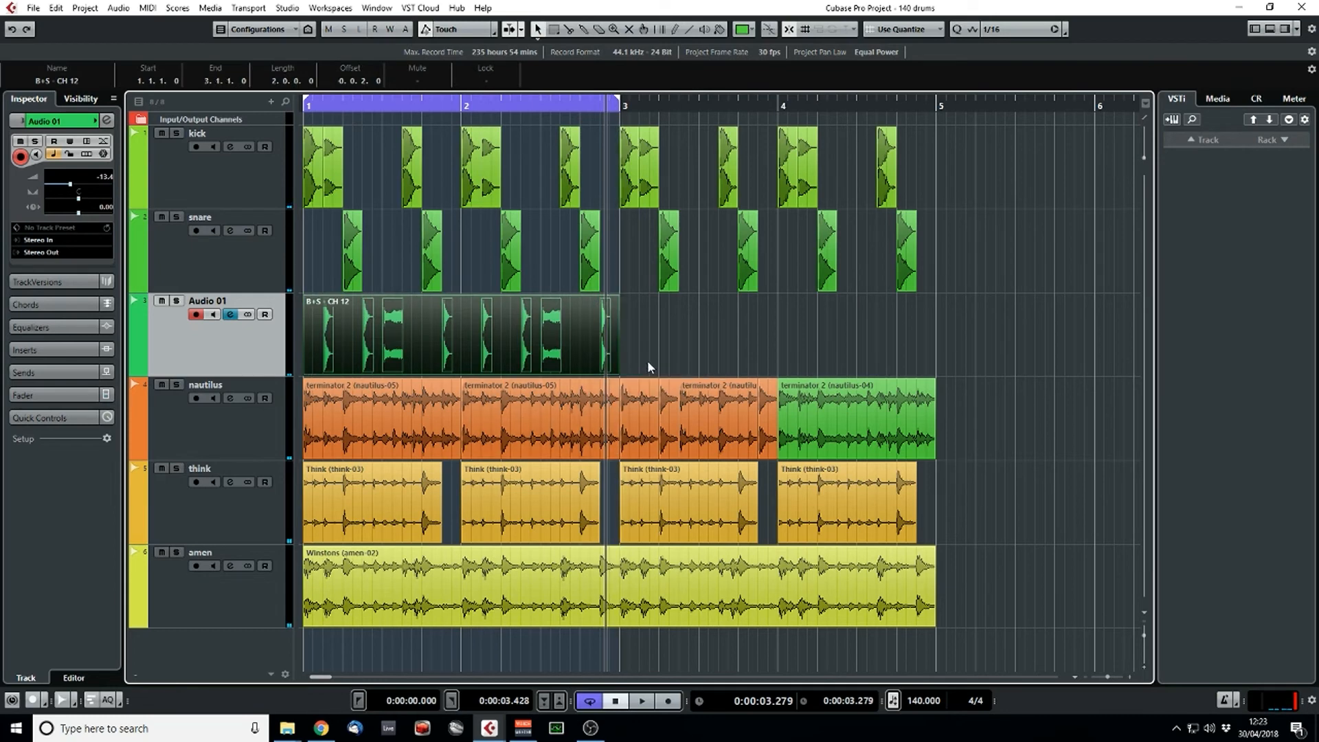
- Duplicate the two-bar hi-hat part into bars 3 and 4 and audition the loop extended to four bars
key("ctrl+d")
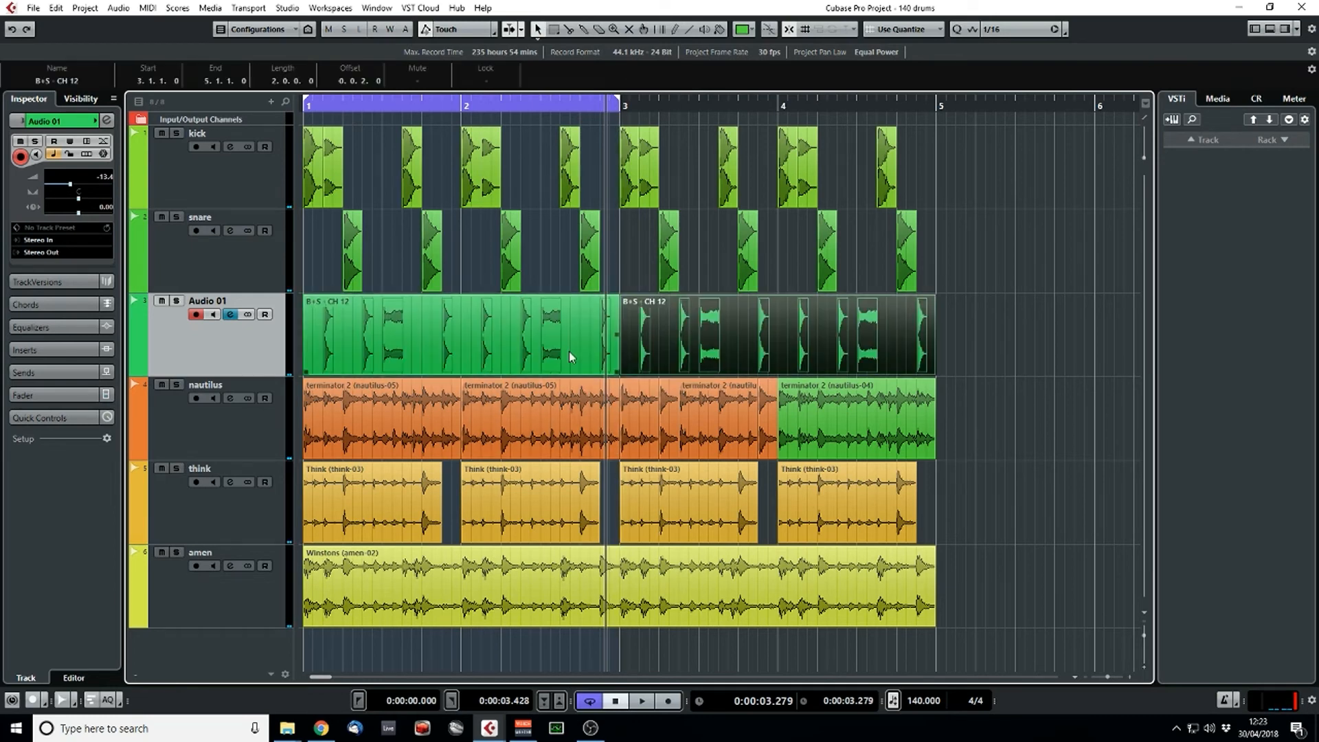
left_click(927, 108, "alt")
key("space")
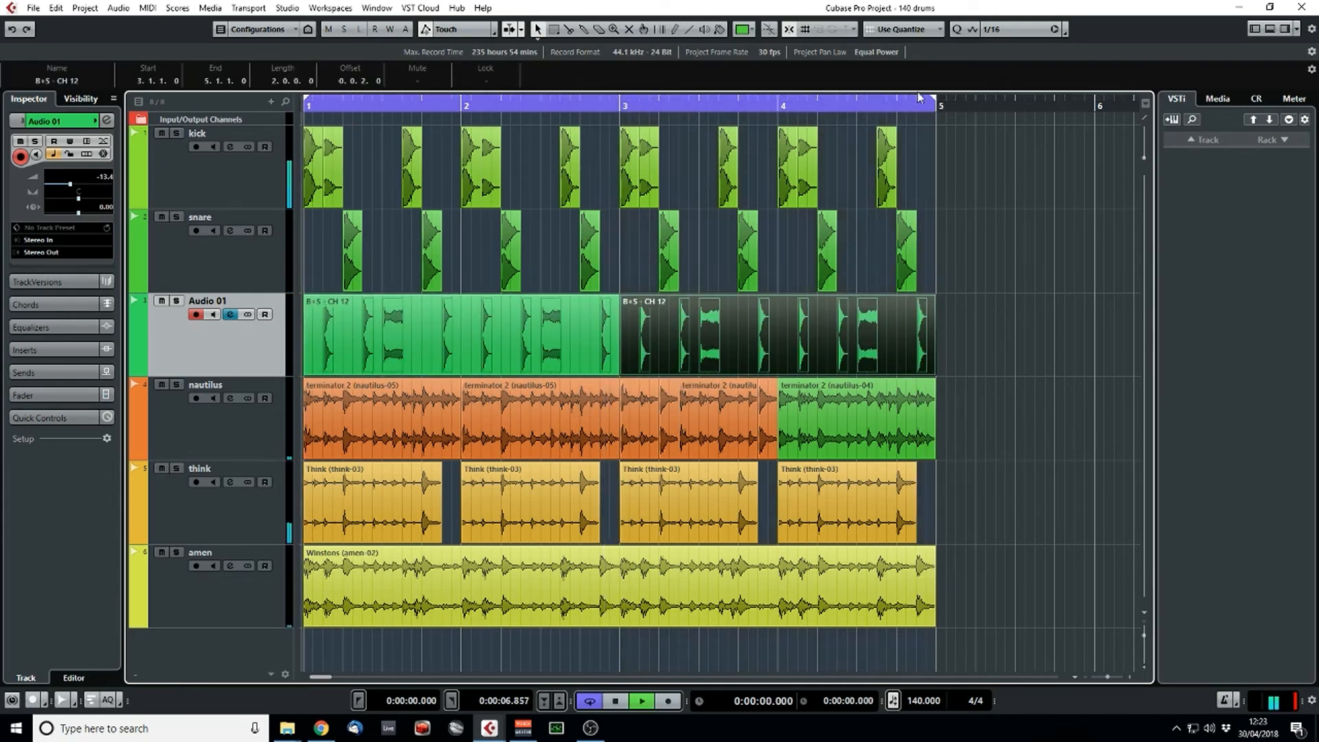
left_click(950, 414)
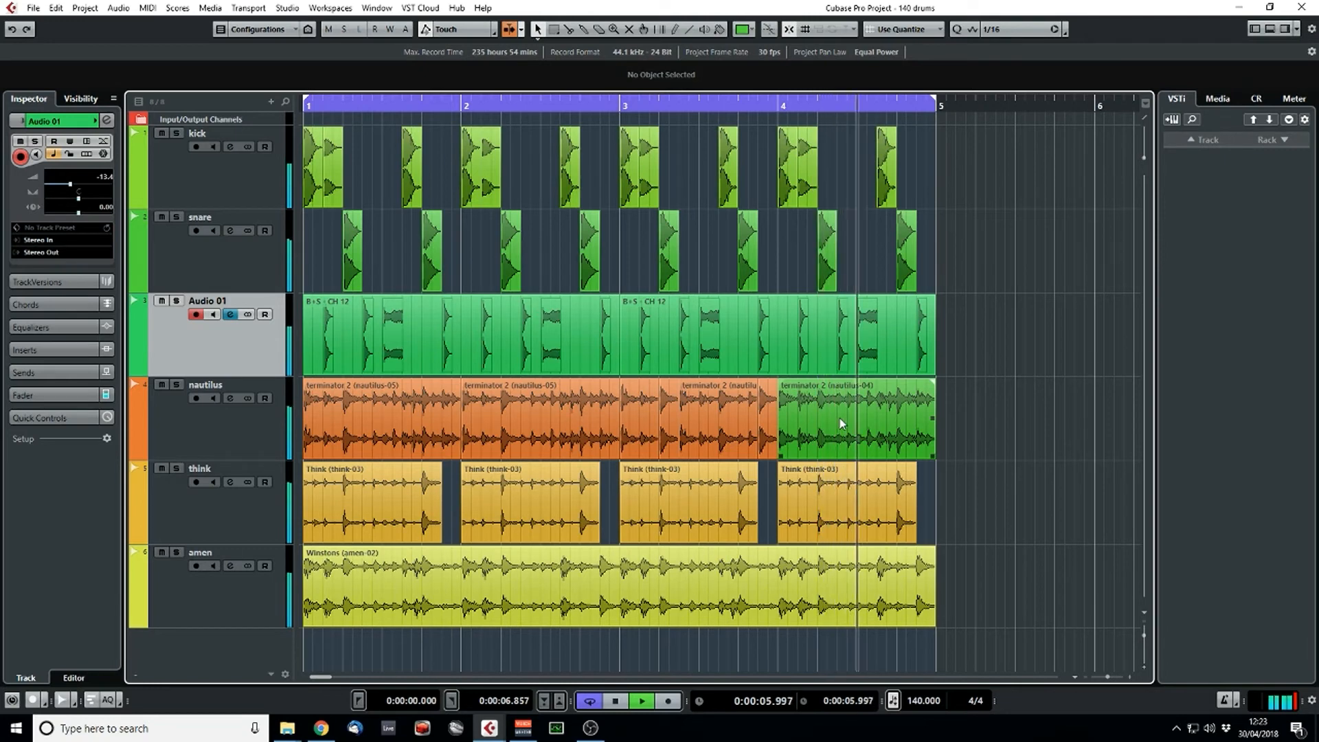
key("space")
- Dissolve the second hi-hat part back into its separate clips
left_click(874, 352)
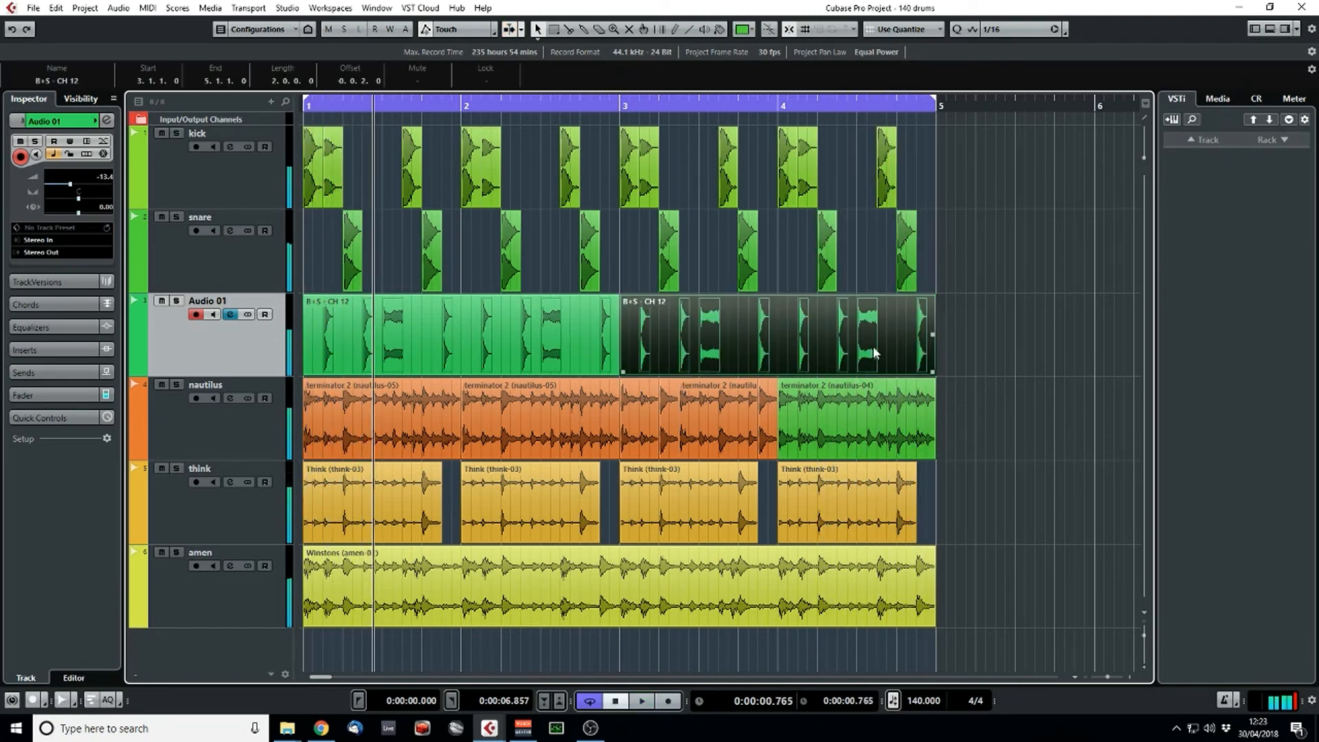
right_click(821, 352)
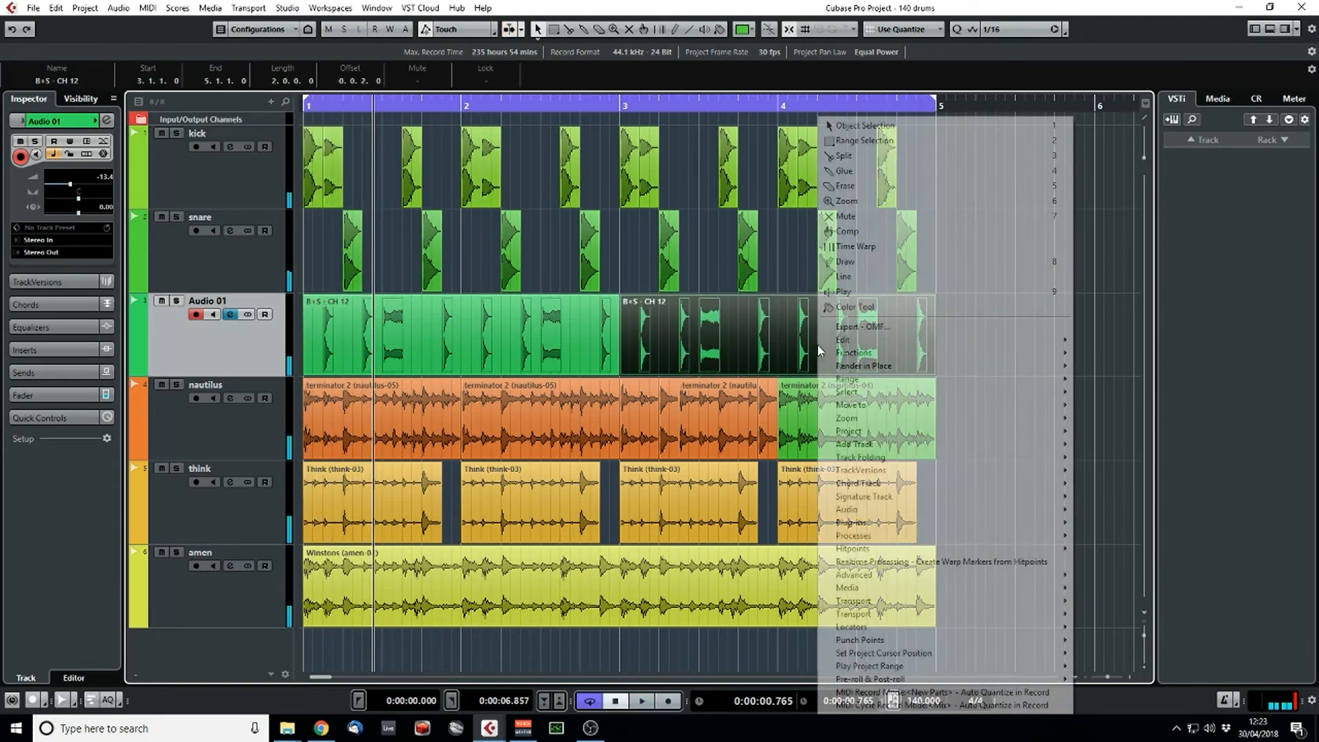
mouse_move(917, 367)
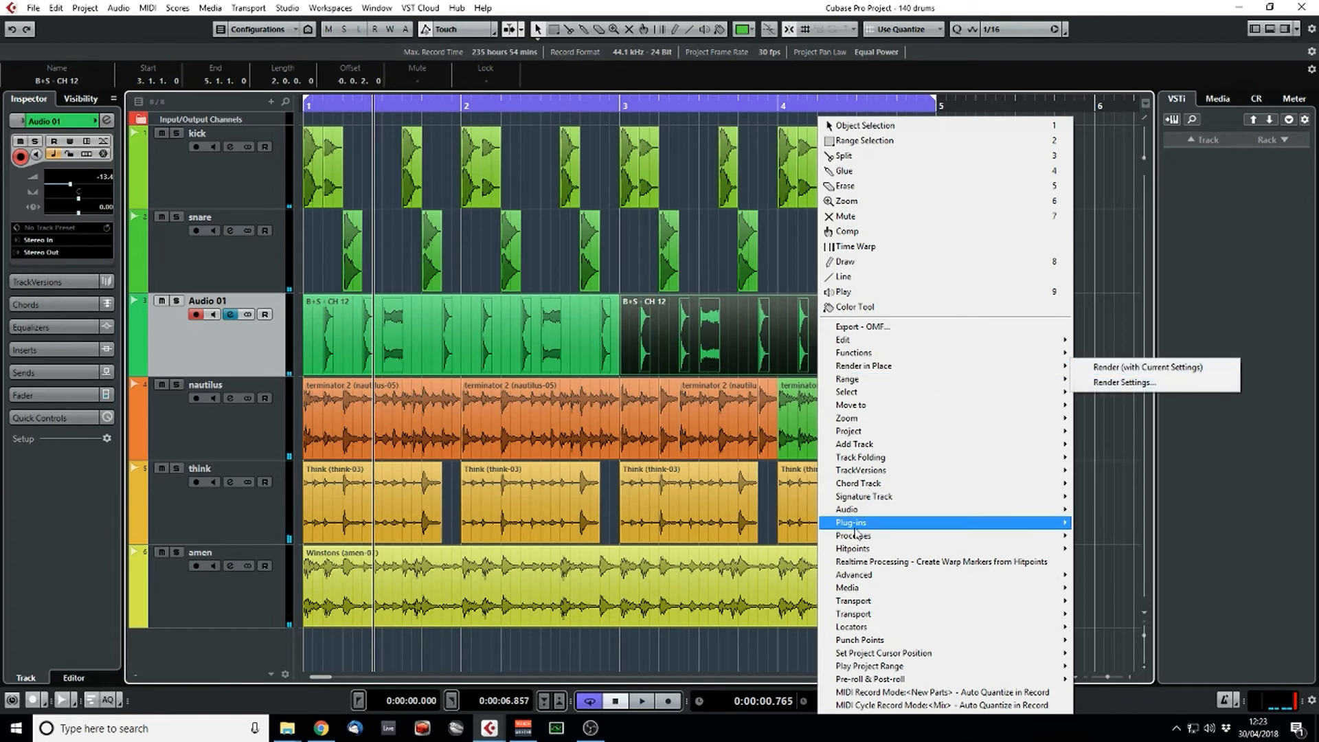
mouse_move(873, 511)
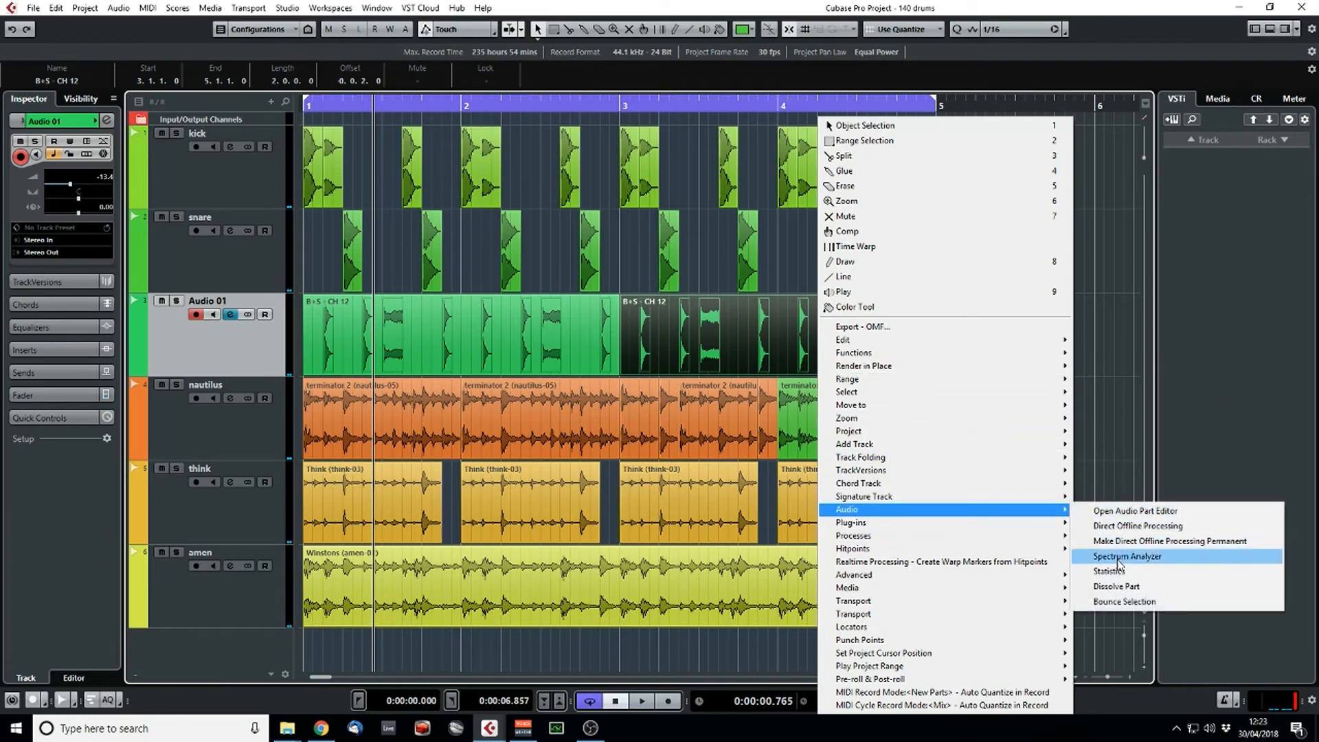
left_click(1121, 586)
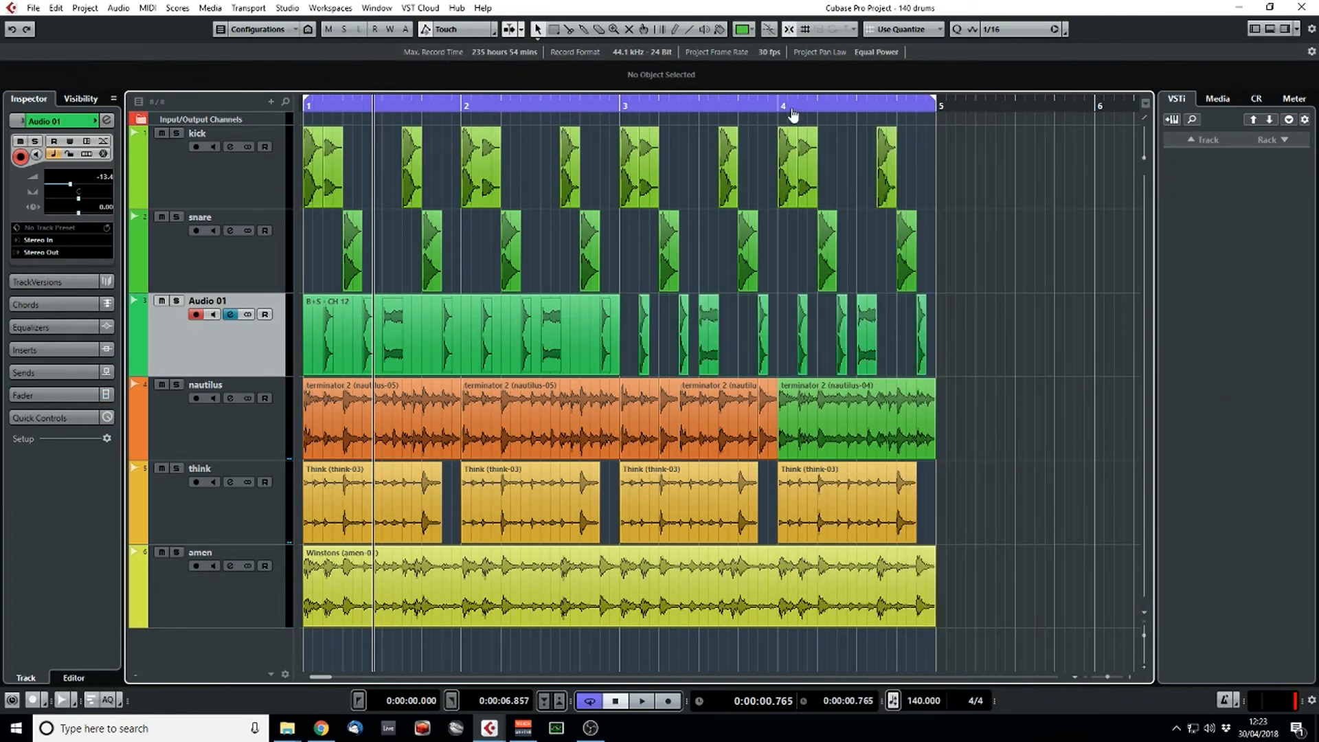
- Loop bar 4 and rearrange its hi-hats, placing closed hats at 4.3.1 and 4.3.4 and the open hat at 4.4.3
left_click(792, 110, "ctrl")
left_click(867, 349)
scroll(965, 354, "right", 1)
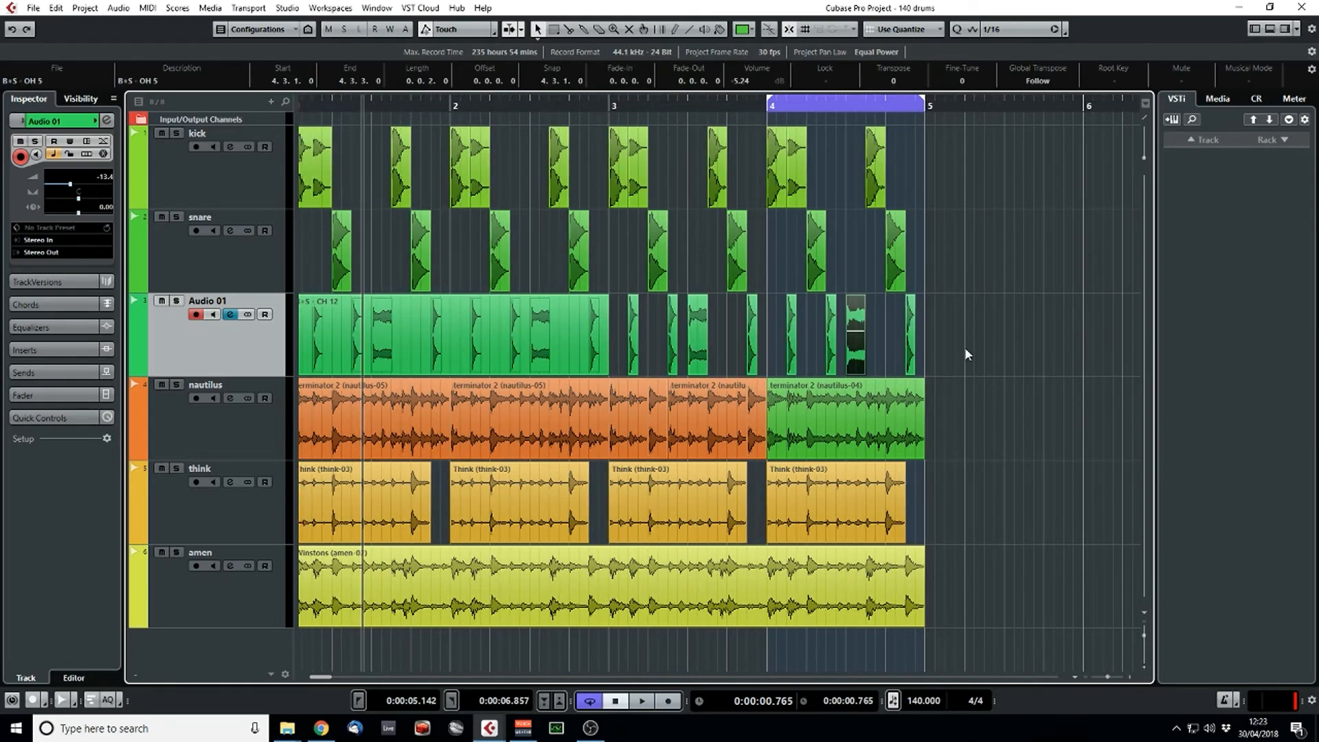
mouse_move(853, 350)
left_mouse_down()
mouse_move(967, 349)
mouse_move(852, 354)
left_mouse_up()
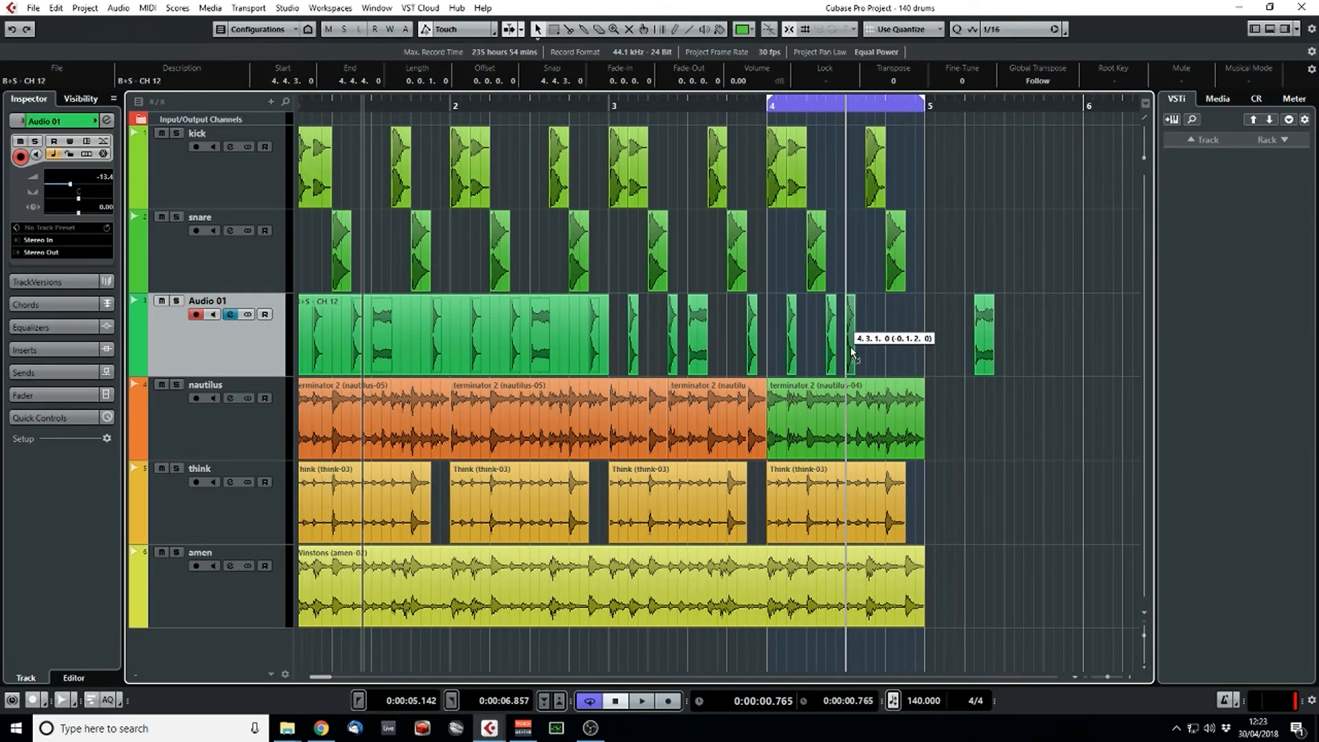
key("space")
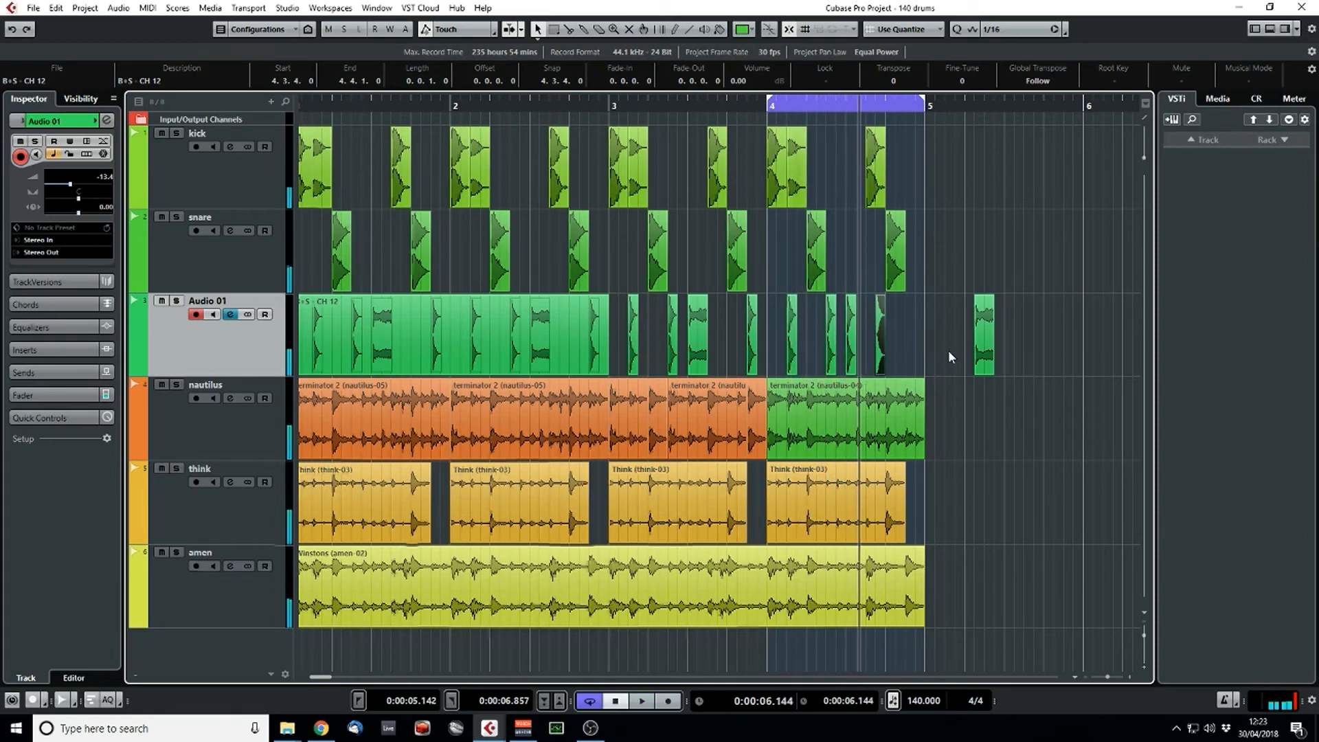
left_click_drag(984, 351, 914, 356)
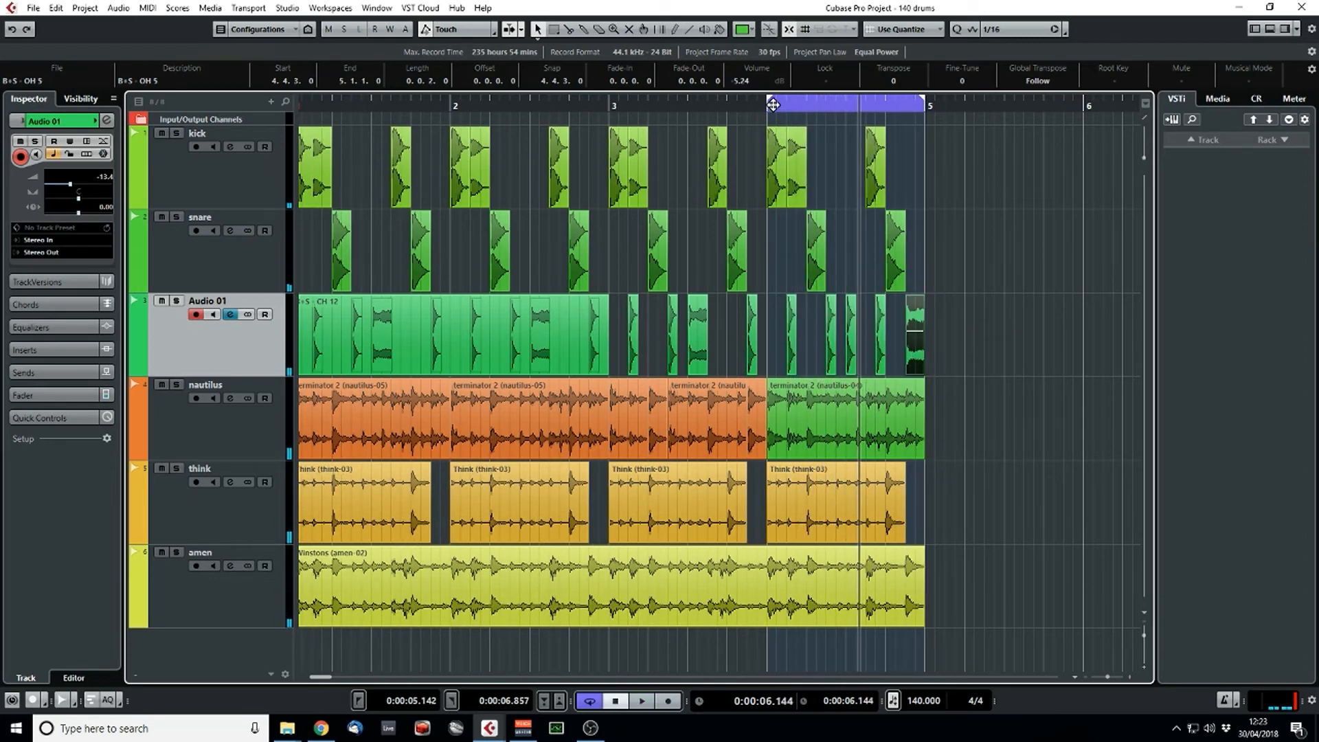
- Audition bar 4 with all tracks playing and with only the kick, snare and hi-hat tracks soloed
left_click(771, 112)
key("space")
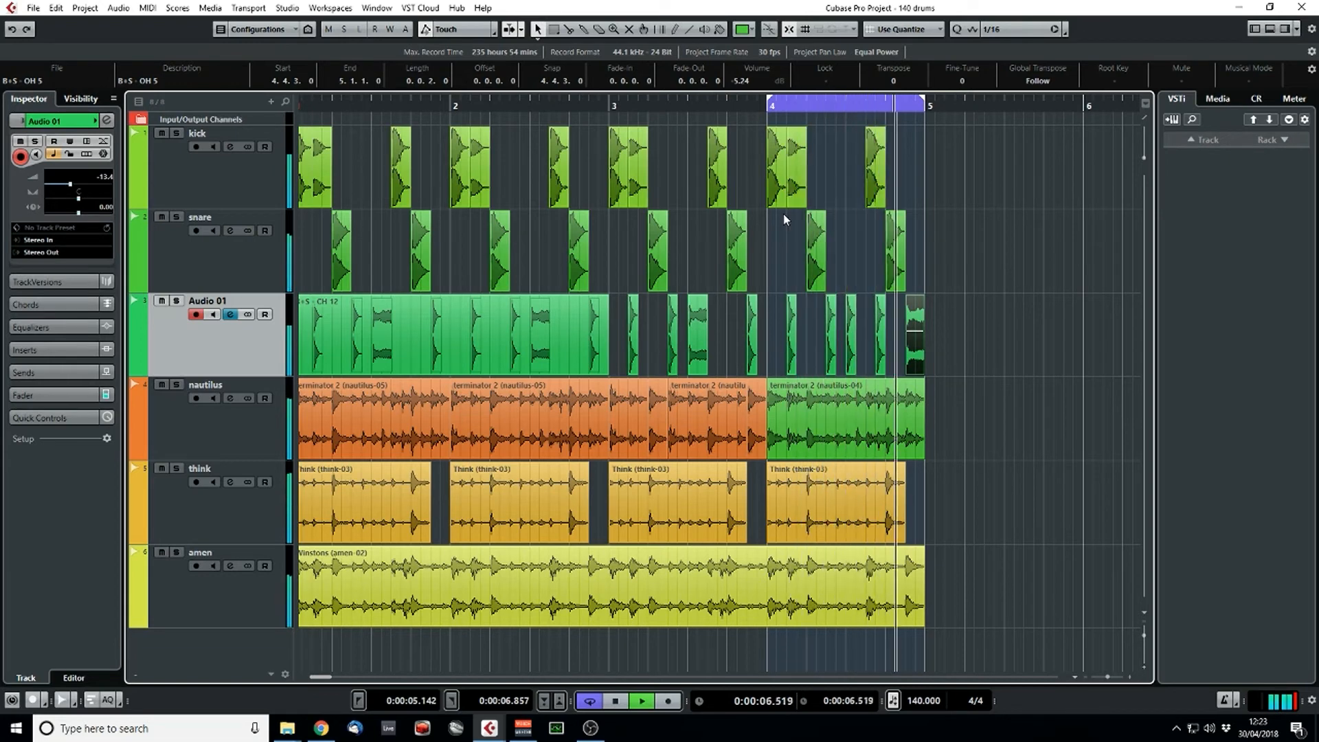
key("space")
left_click(176, 300)
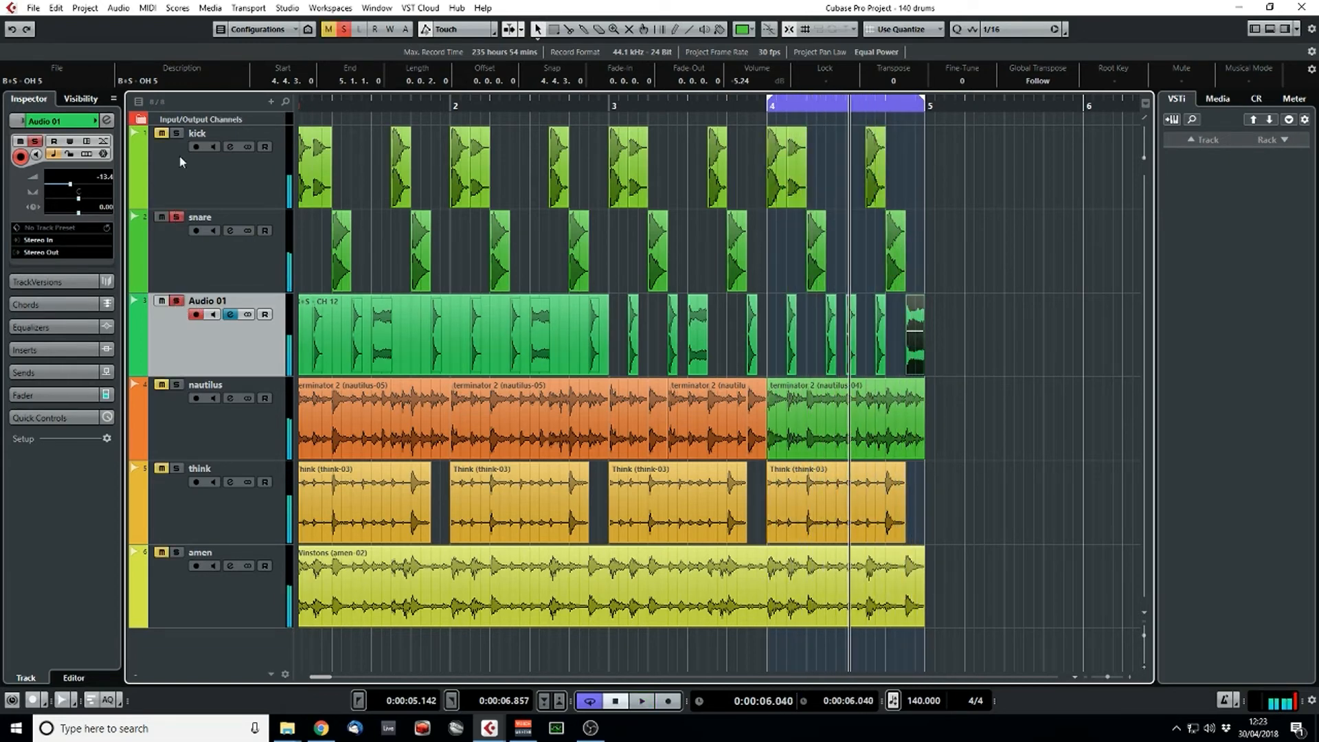
key("space")
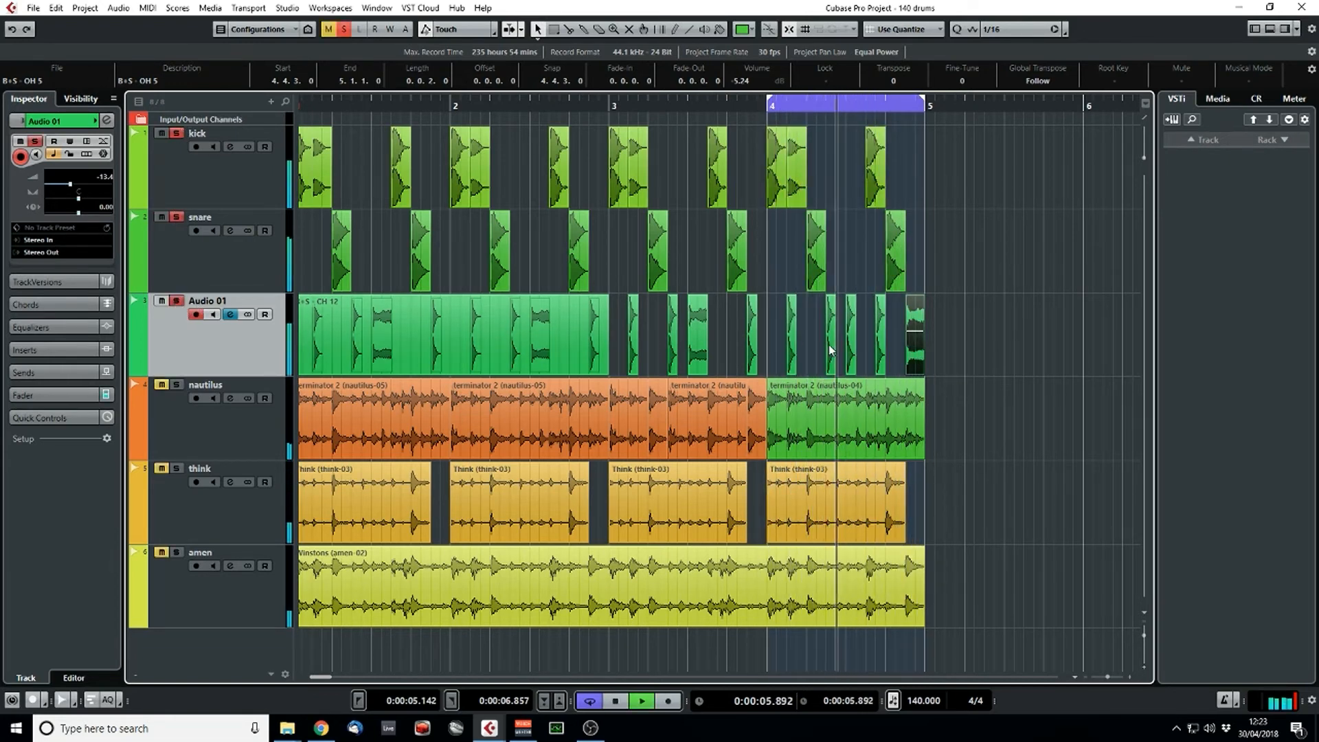
key("space")
- Delete the closed hi-hat at 4.3.4 and audition the bar
left_click(878, 359)
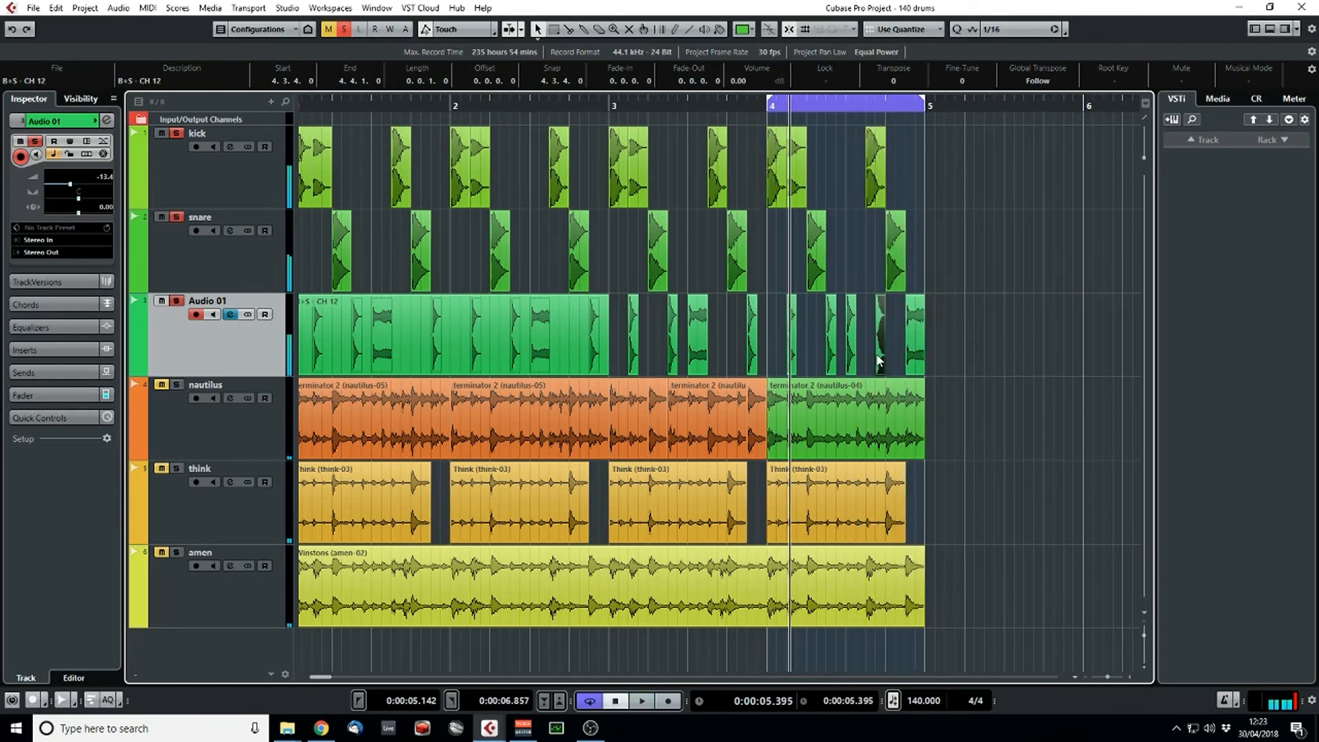
key("Delete")
key("space")
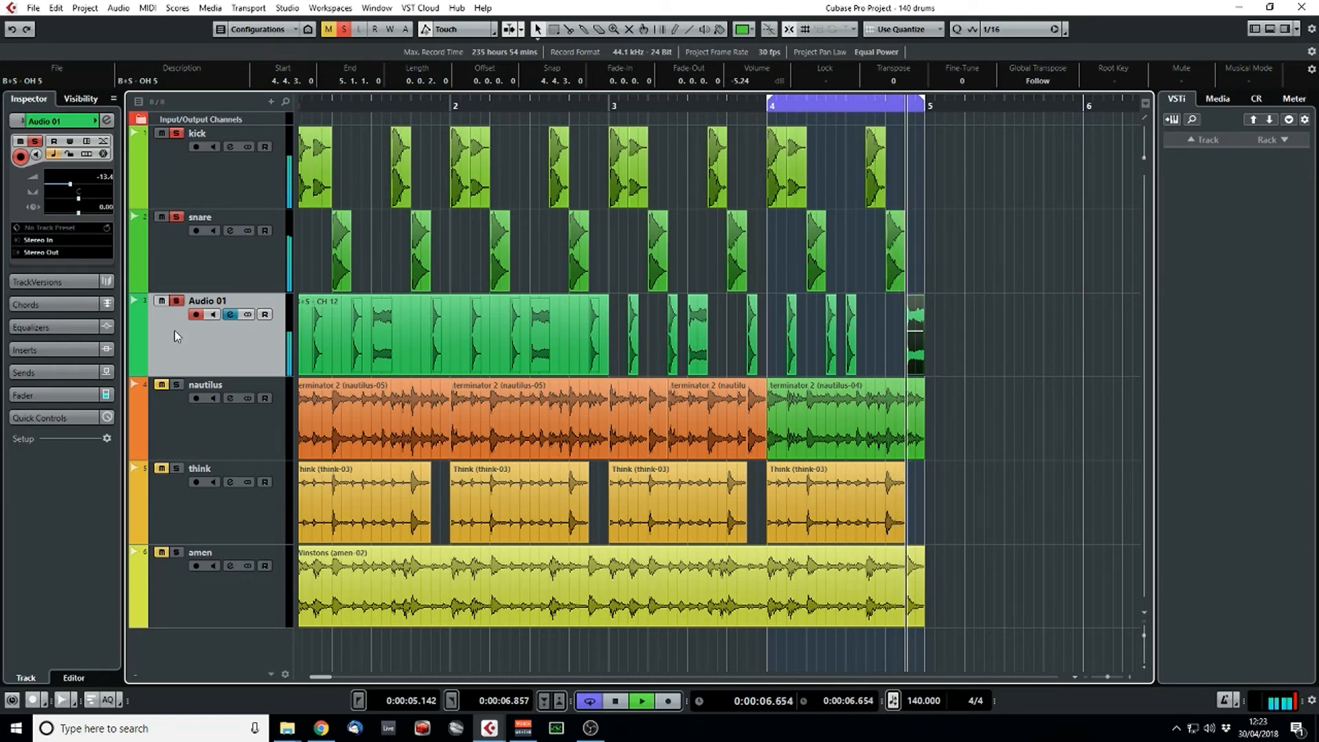
- Clear all solos and trim the end of the last nautilus clip back to 4.4.3 while bar 4 plays
left_click(342, 28)
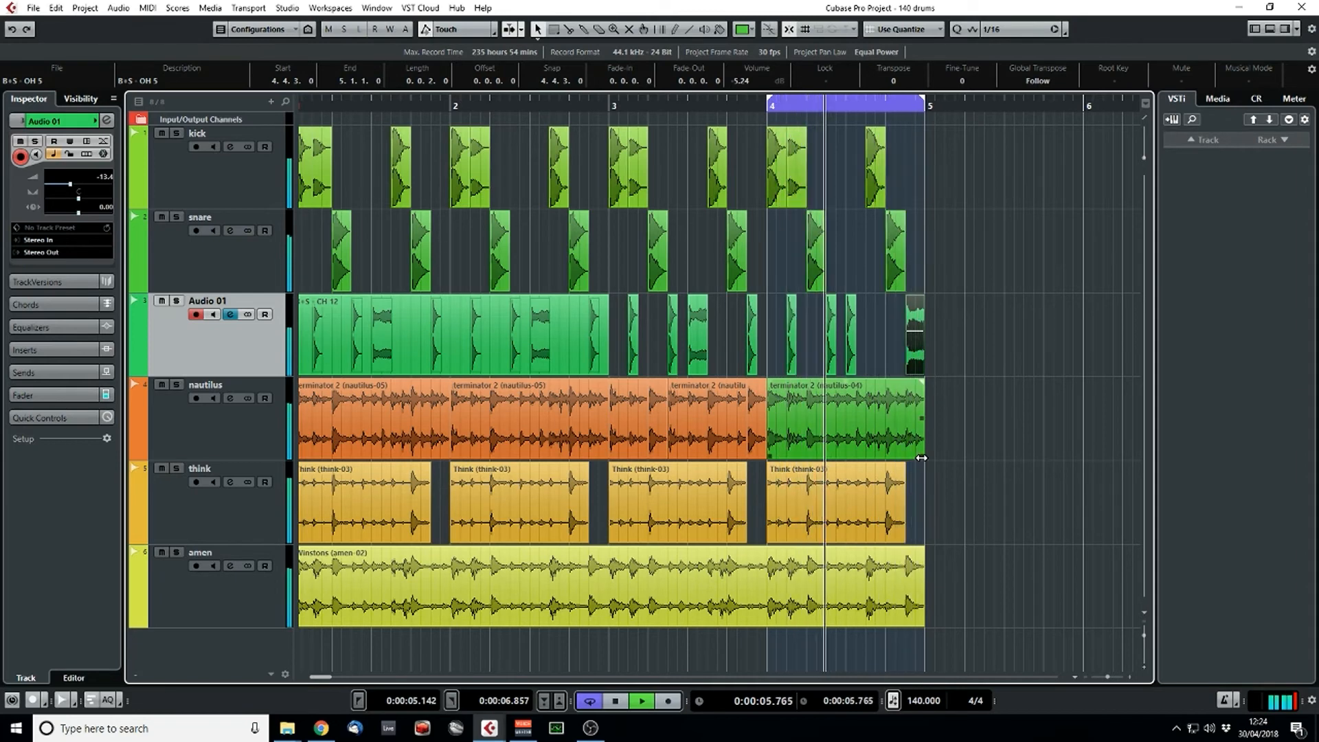
left_click_drag(921, 458, 906, 458)
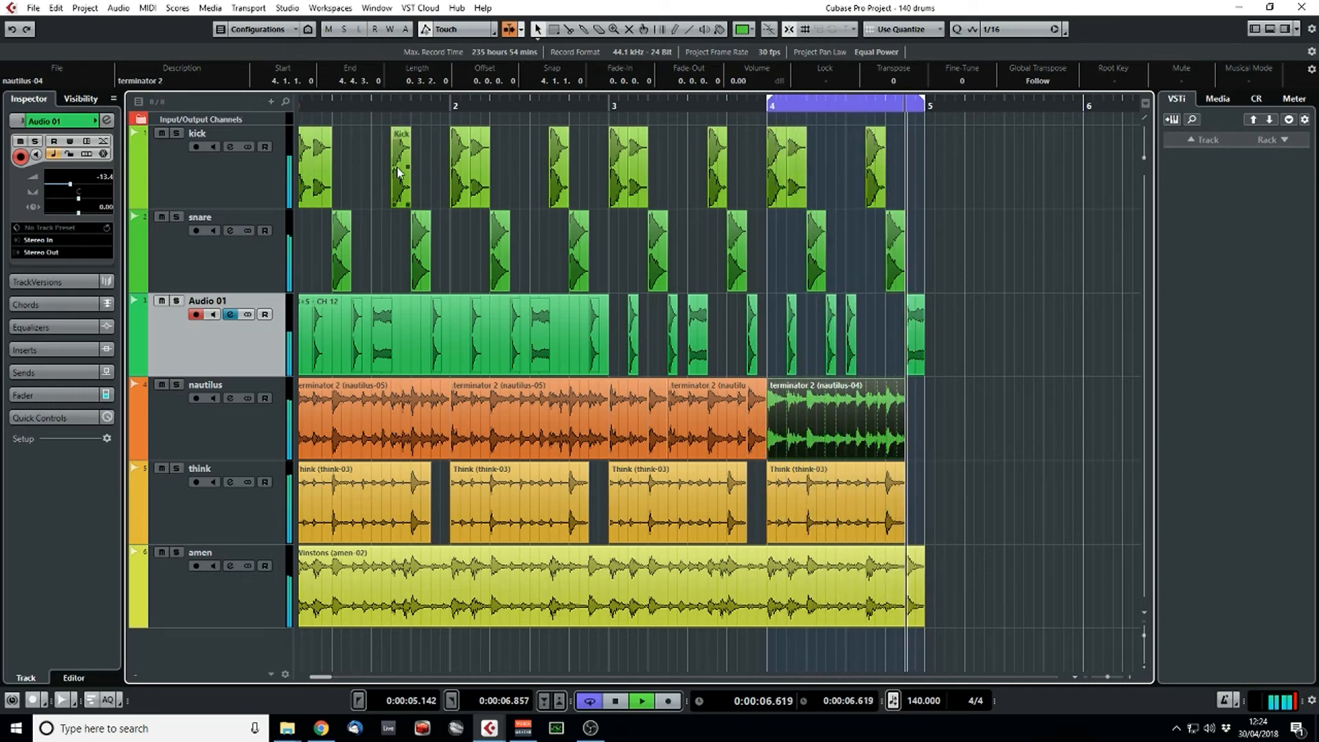
key("space")
- Extend the loop back to all four bars, audition it from the start and reduce the track heights
left_click_drag(339, 110, 250, 112)
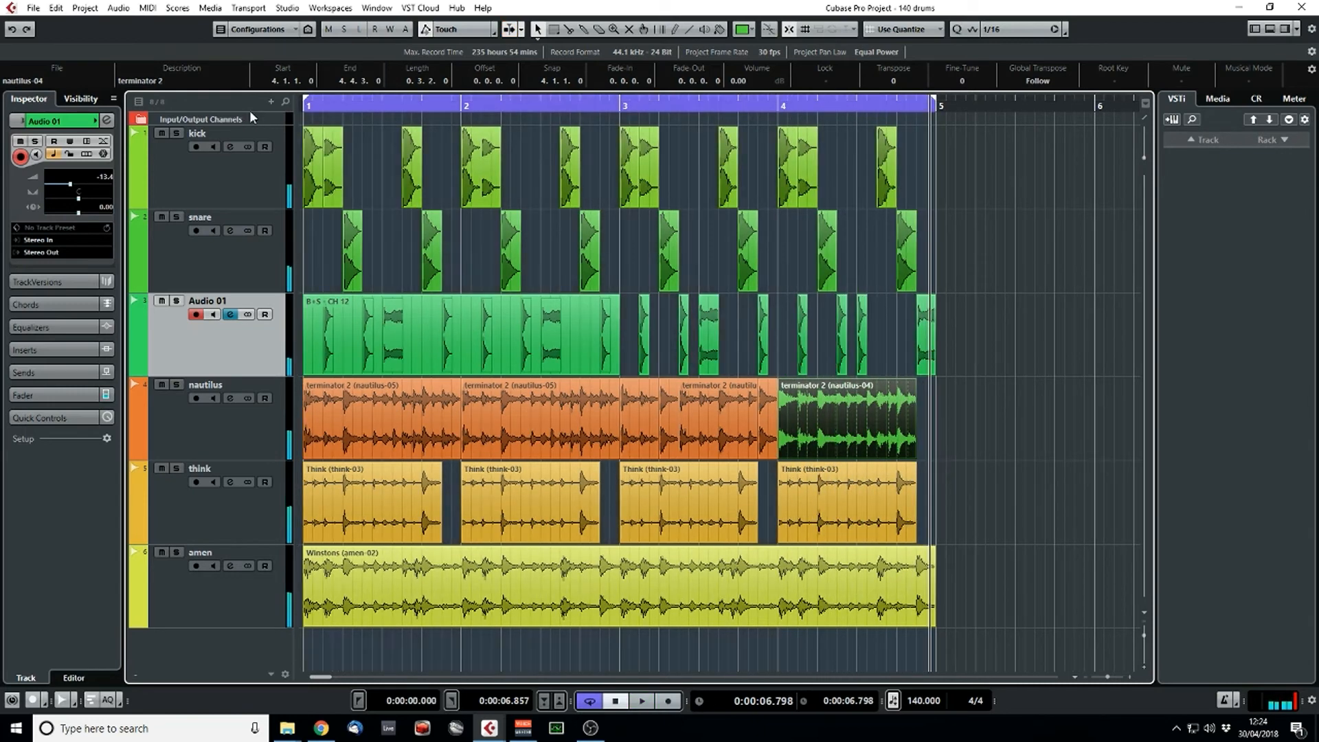
key("KP_Decimal")
key("space")
key("shift+g")
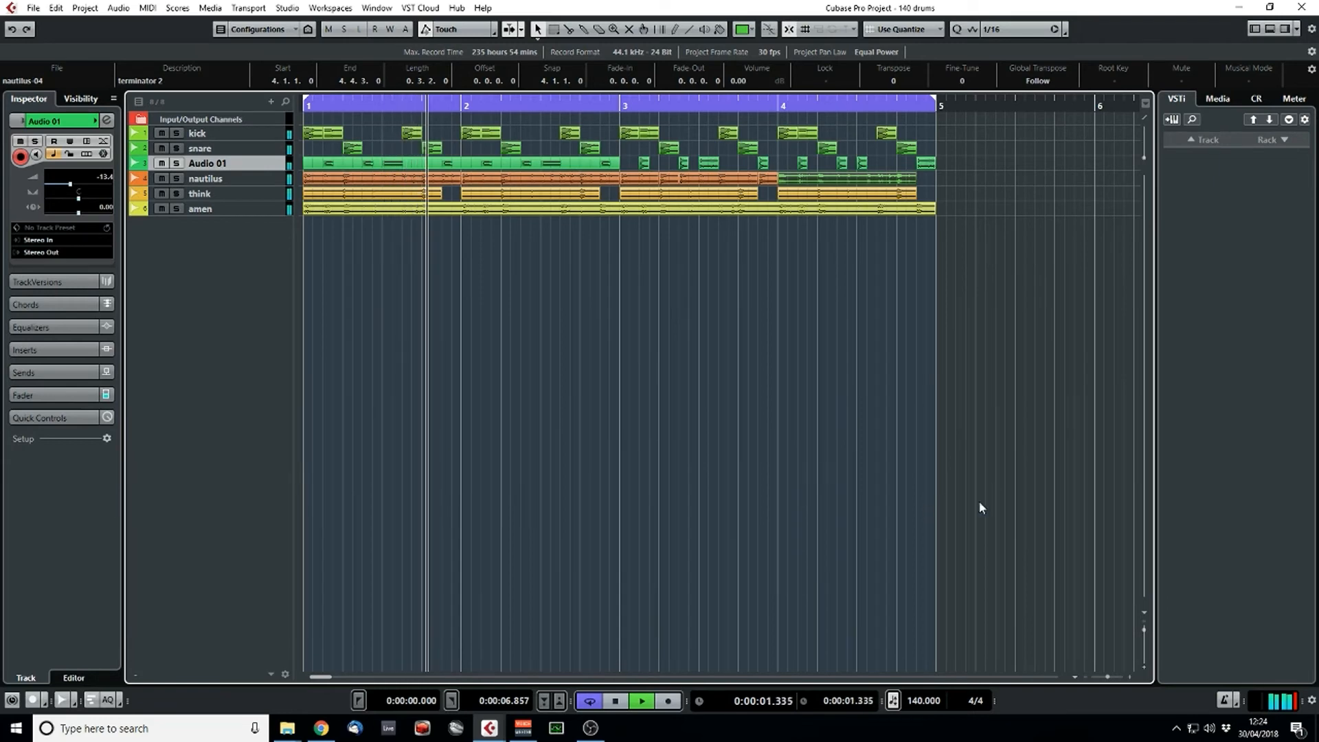
left_click(1144, 669)
left_click(1144, 670)
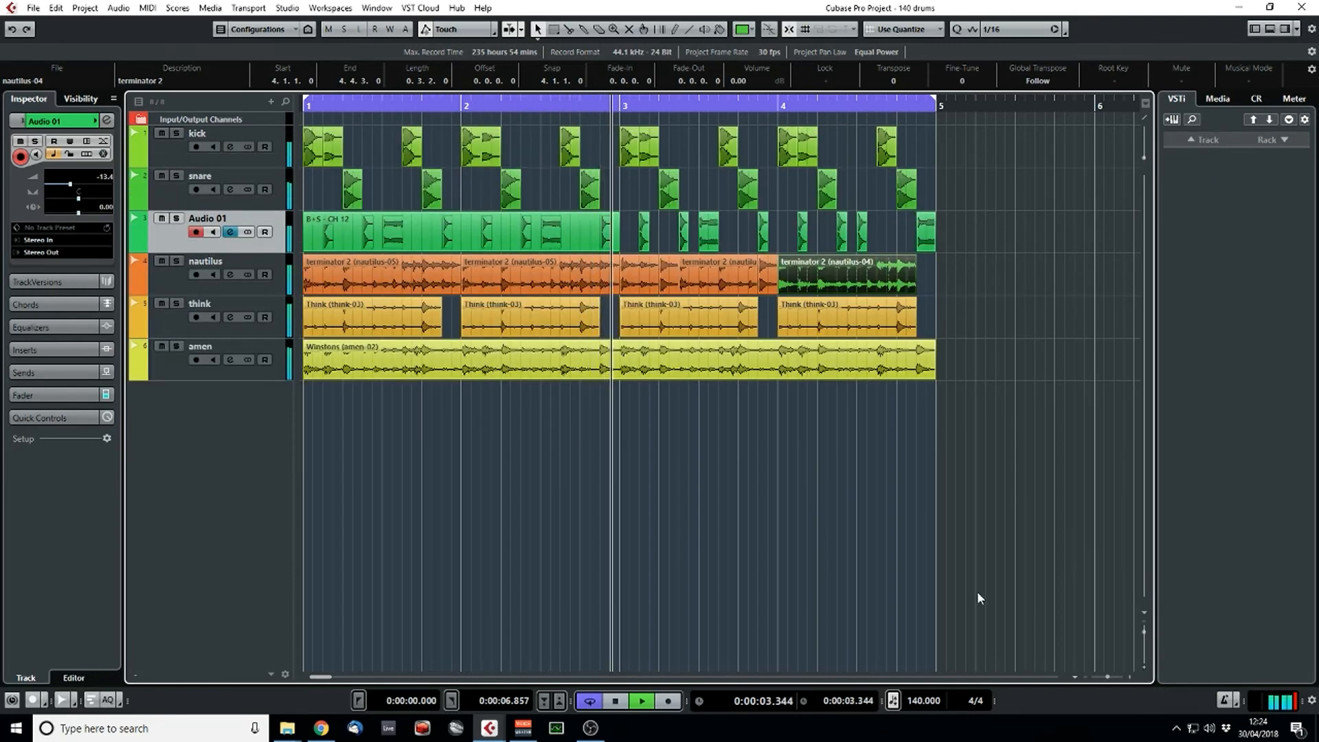
- Glue the hi-hat clips of bars 3 and 4 into one part and extend its start to 3.1.1
left_click(977, 591)
left_click(642, 234)
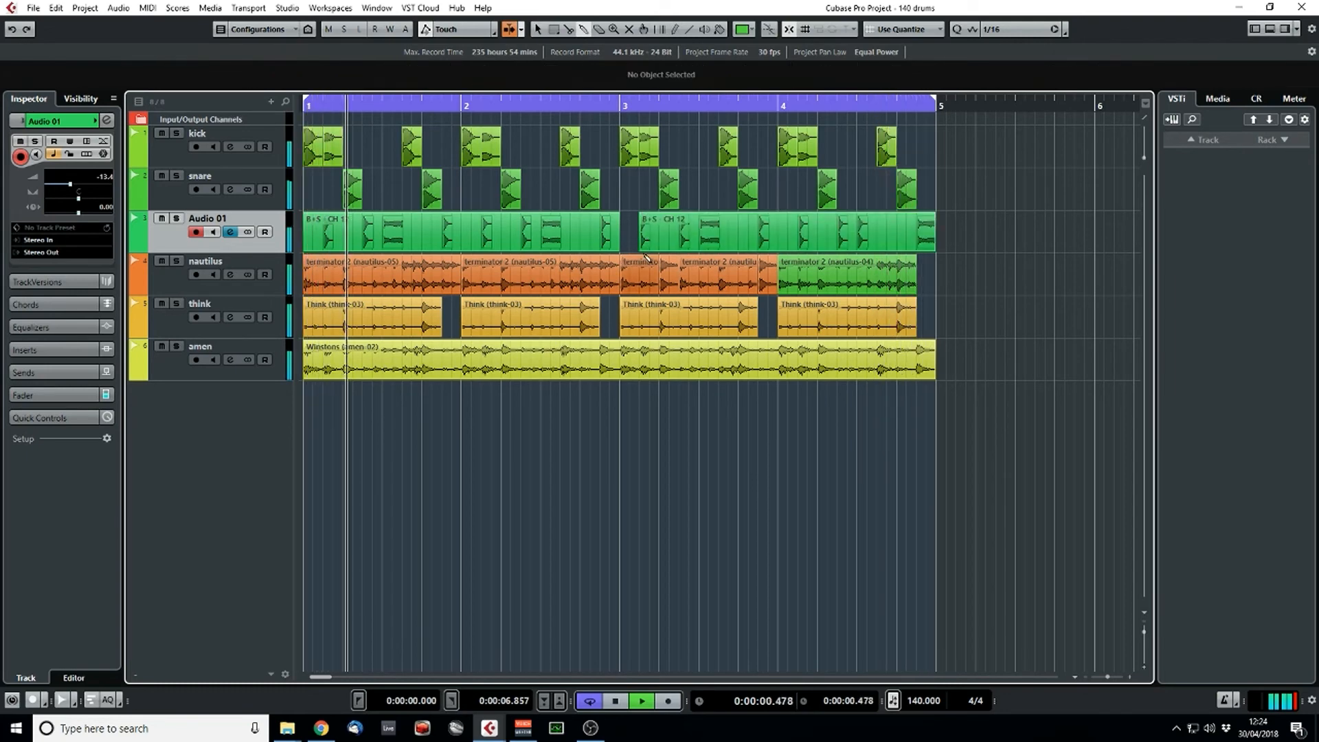
left_click_drag(646, 239, 617, 241)
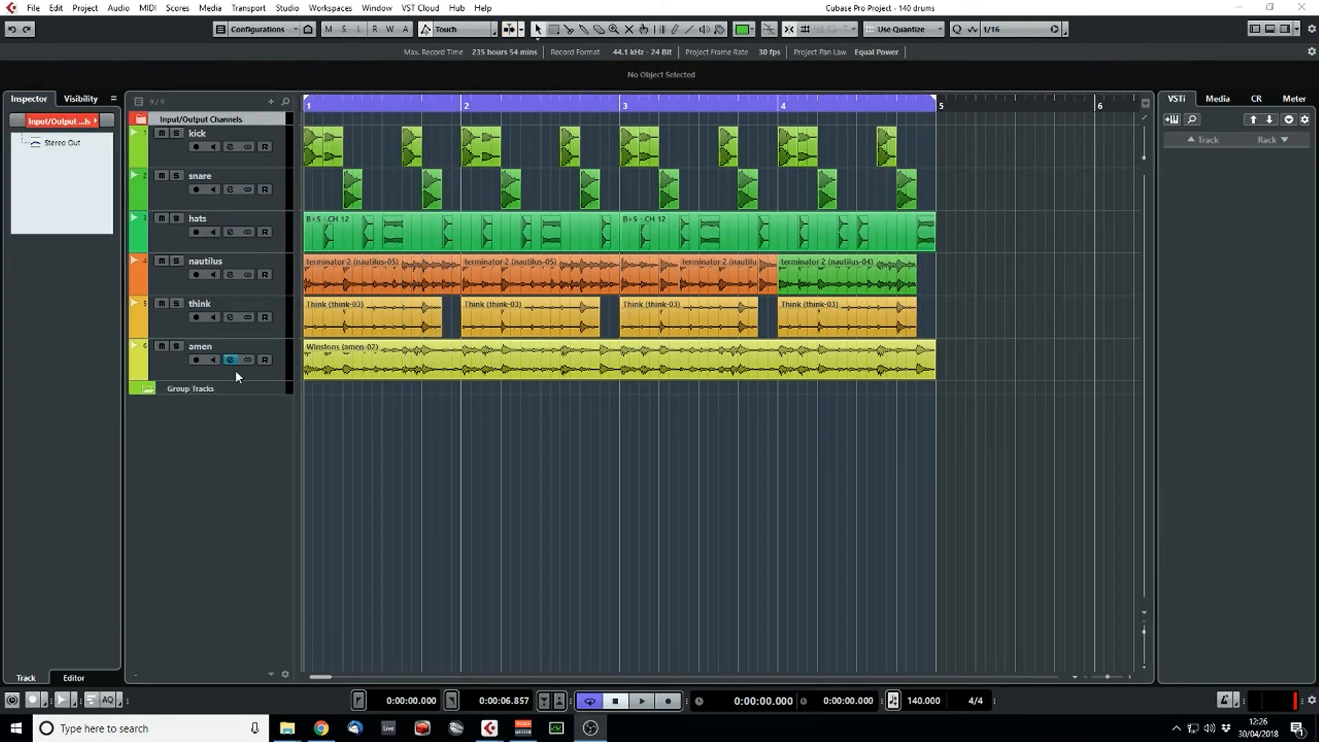
- Add a stereo group channel named "Drums Grp" routed to Stereo Out and move it above the kick track
right_click(260, 425)
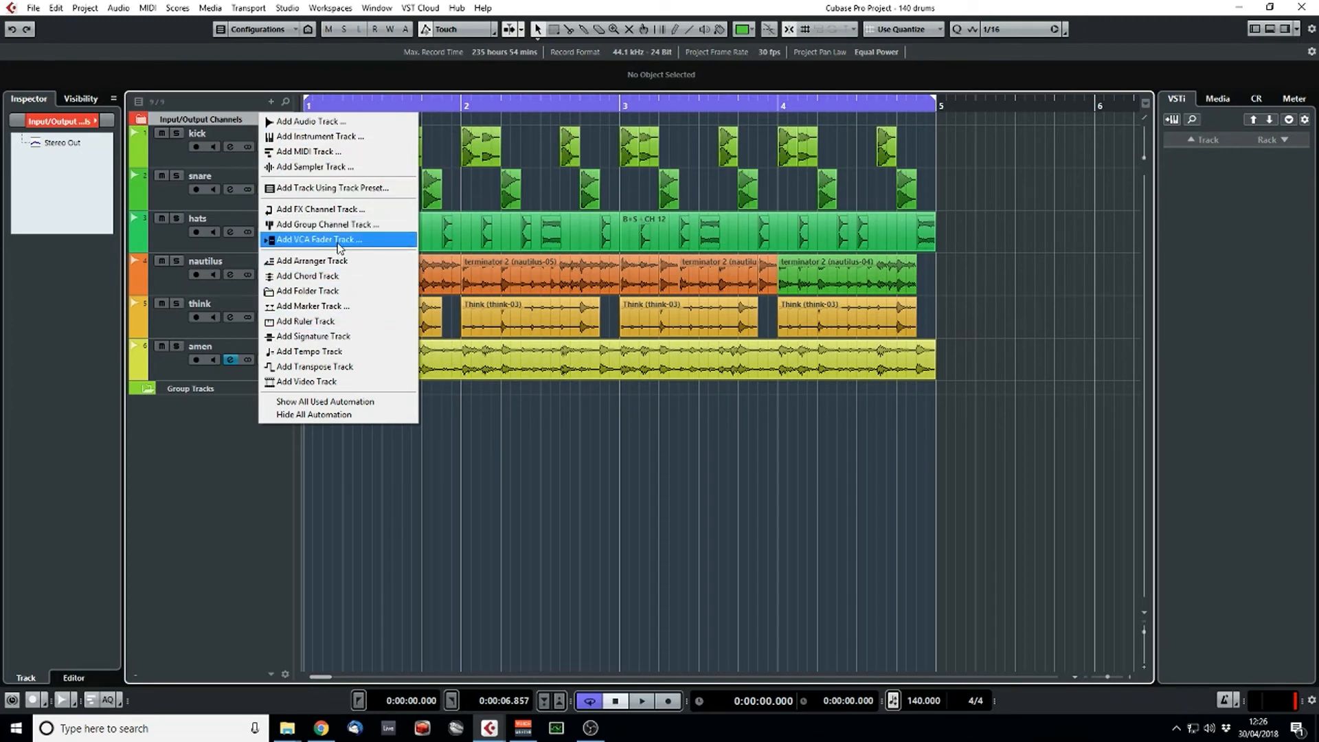
left_click(323, 224)
type("Drums Grp")
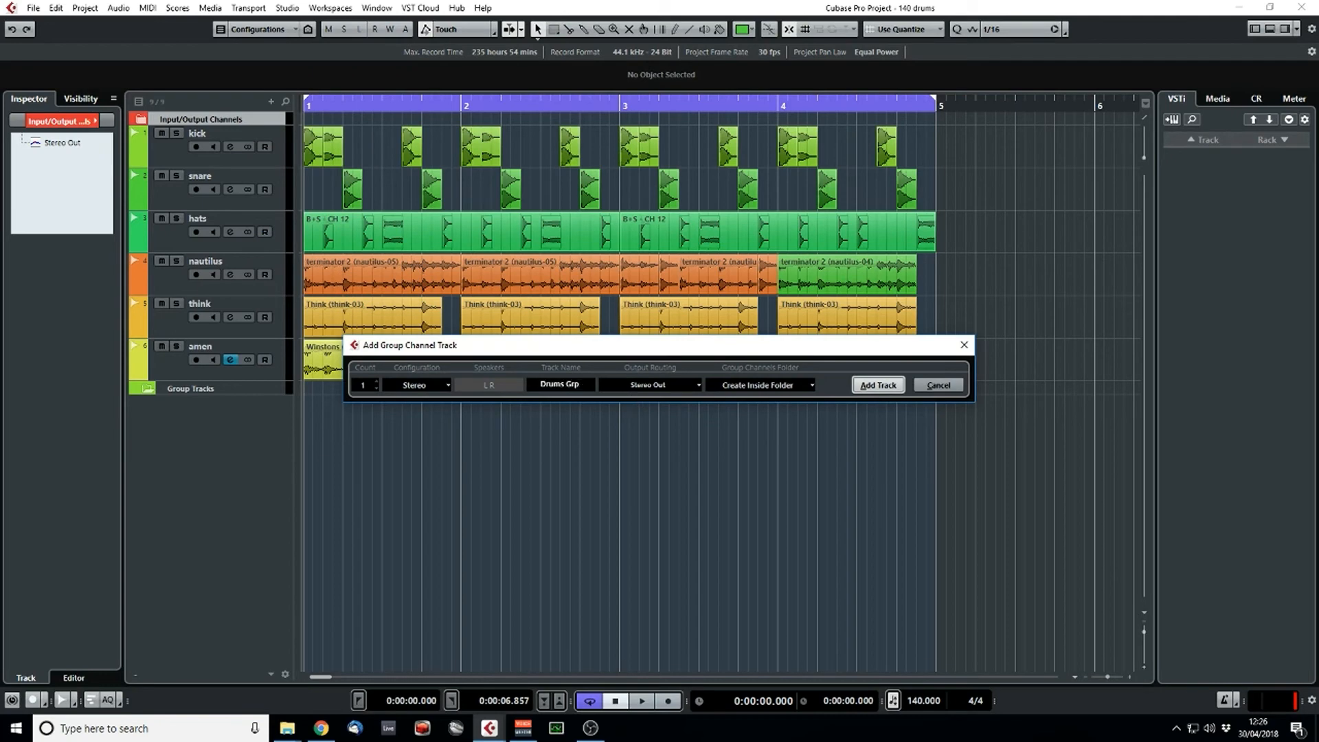
key("Return")
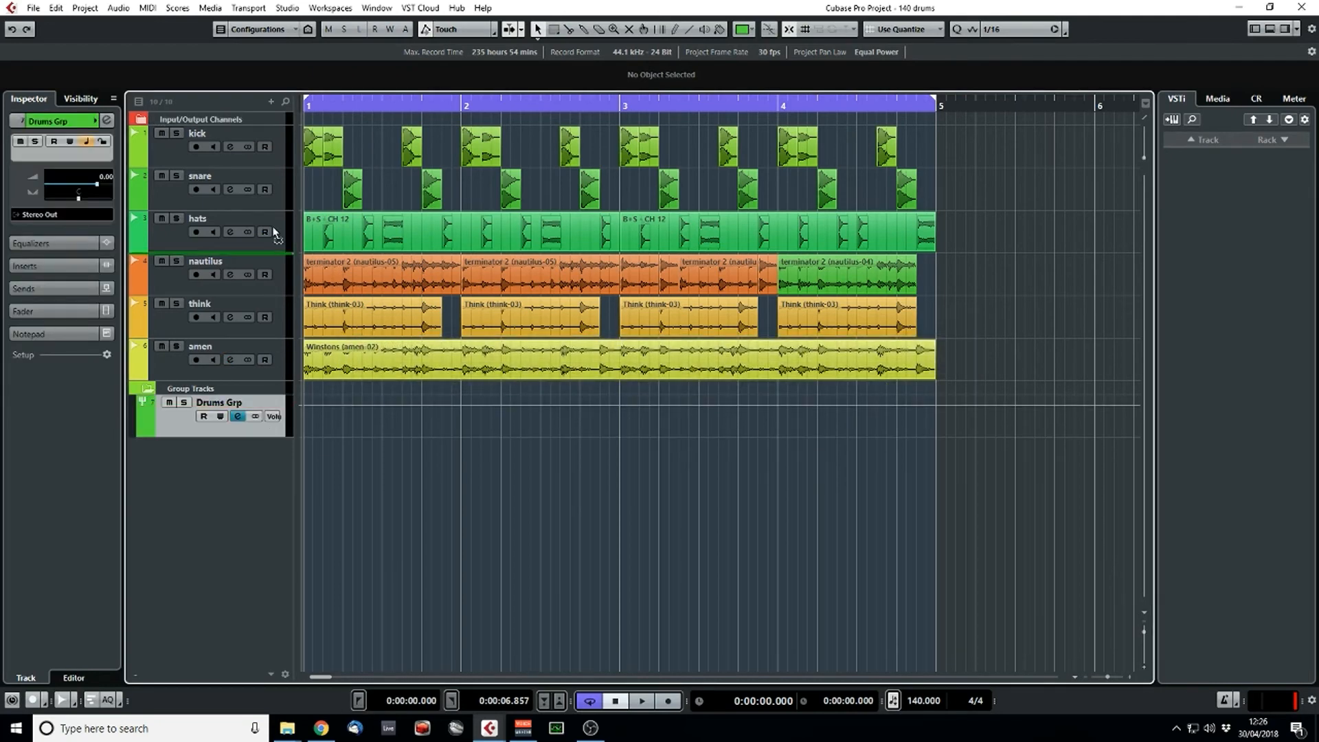
left_click_drag(267, 147, 268, 147)
- Route the outputs of the kick, snare and hats tracks to Drums Grp
left_click(284, 200)
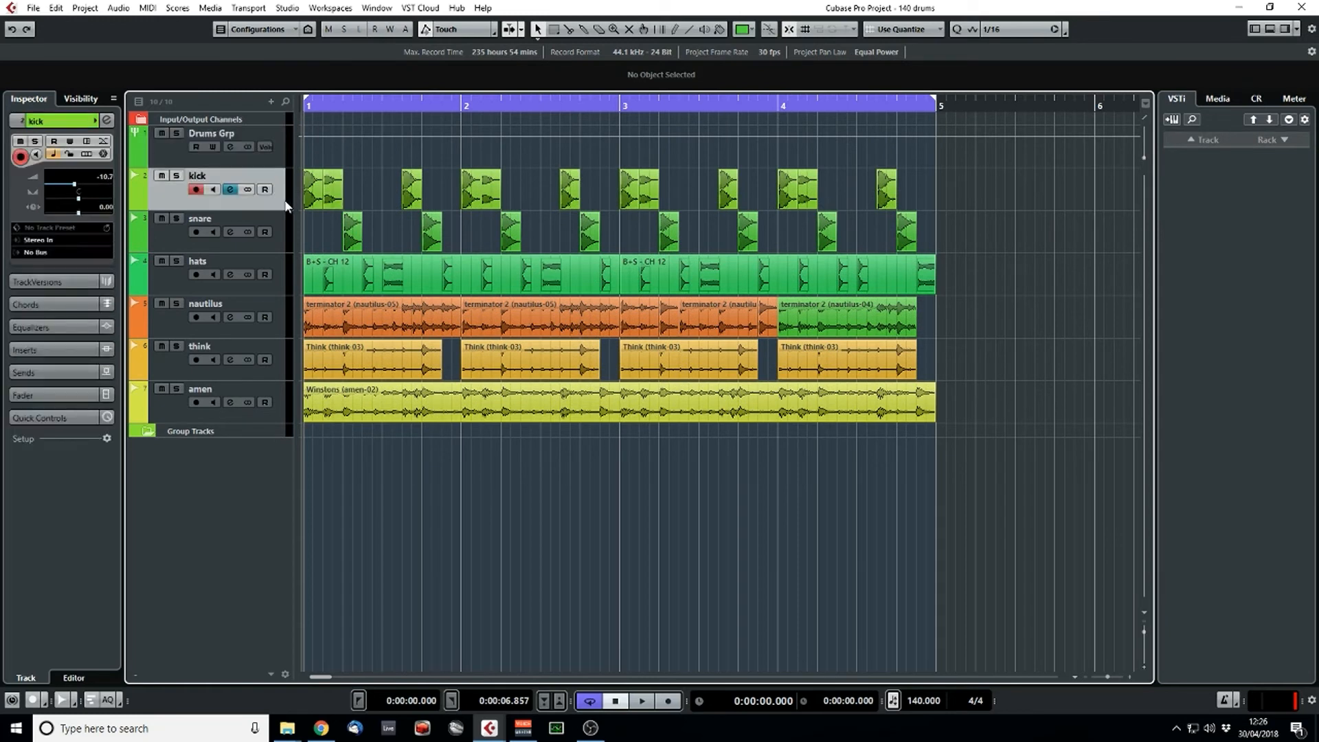
left_click(94, 260)
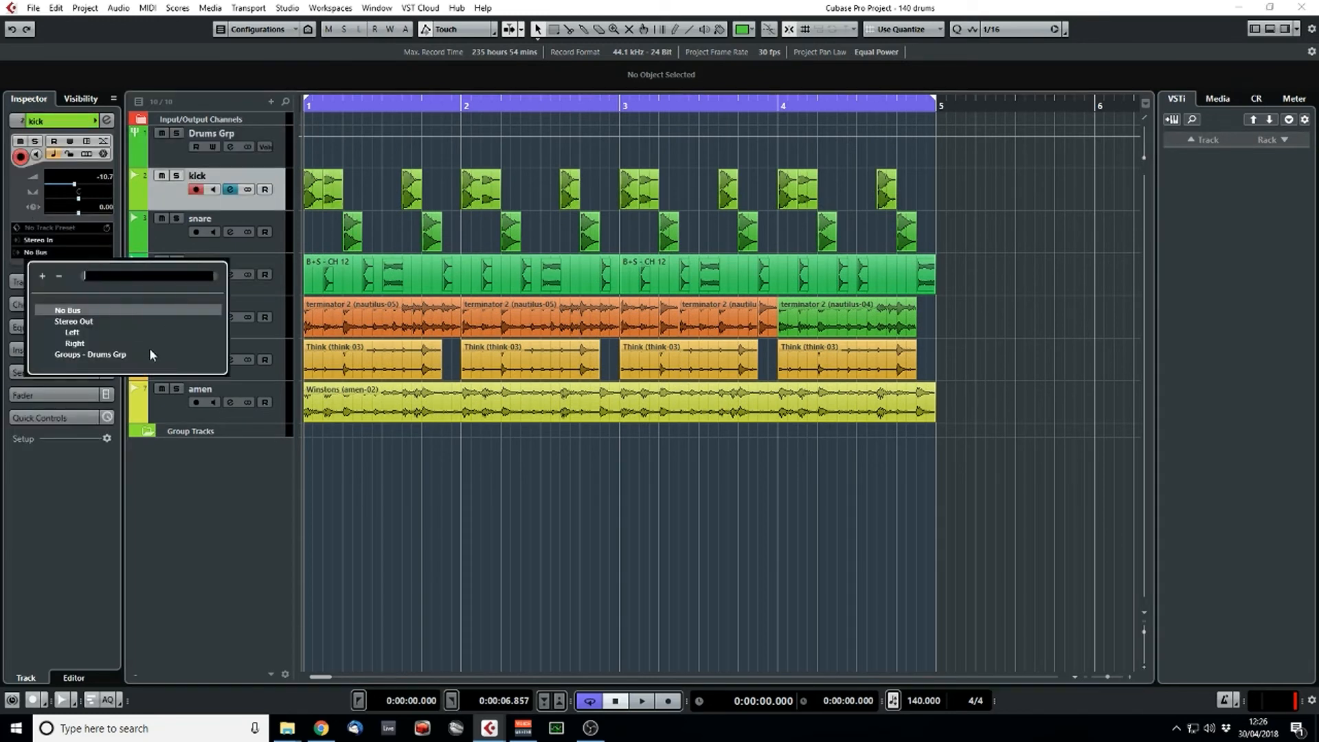
left_click(155, 355)
left_click(273, 240)
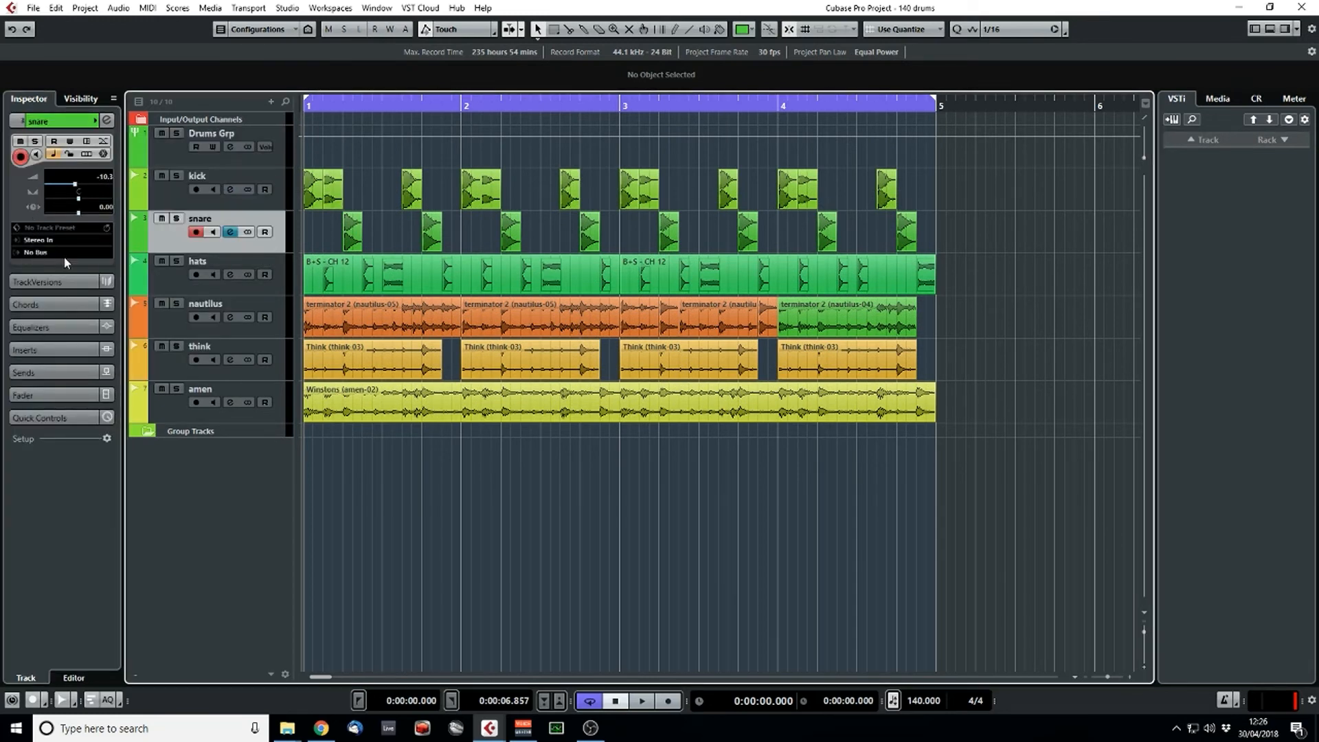
left_click(64, 256)
left_click(117, 354)
left_click(278, 290)
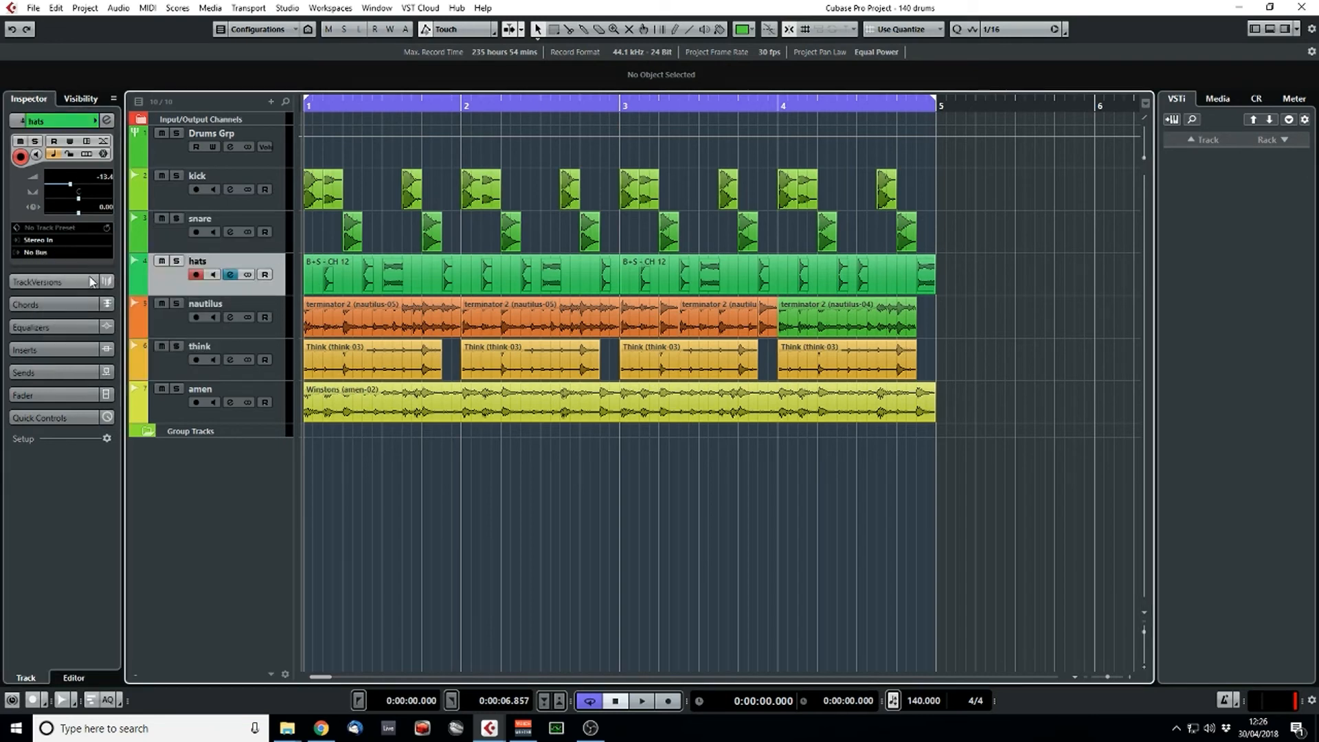
left_click(82, 252)
left_click(118, 355)
- Route the outputs of the nautilus, think and amen tracks to Drums Grp
left_click(266, 324)
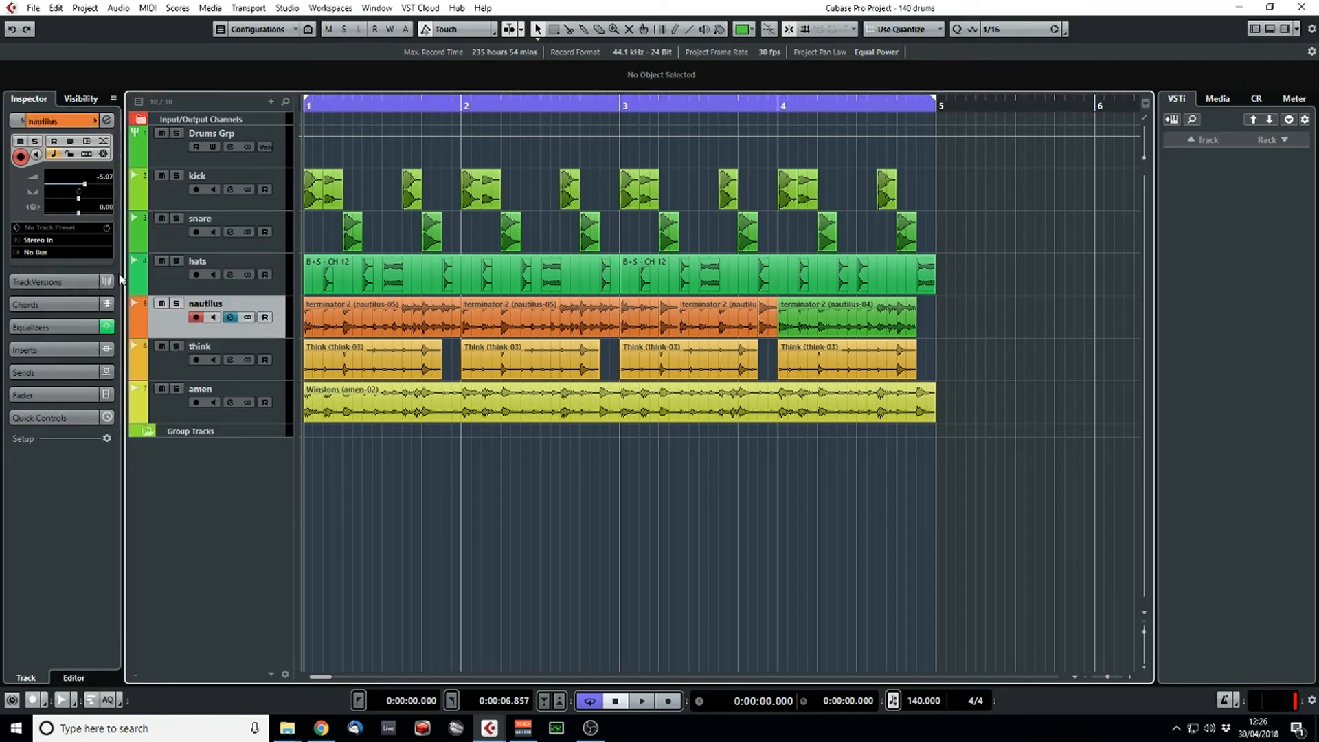
left_click(88, 253)
left_click(105, 354)
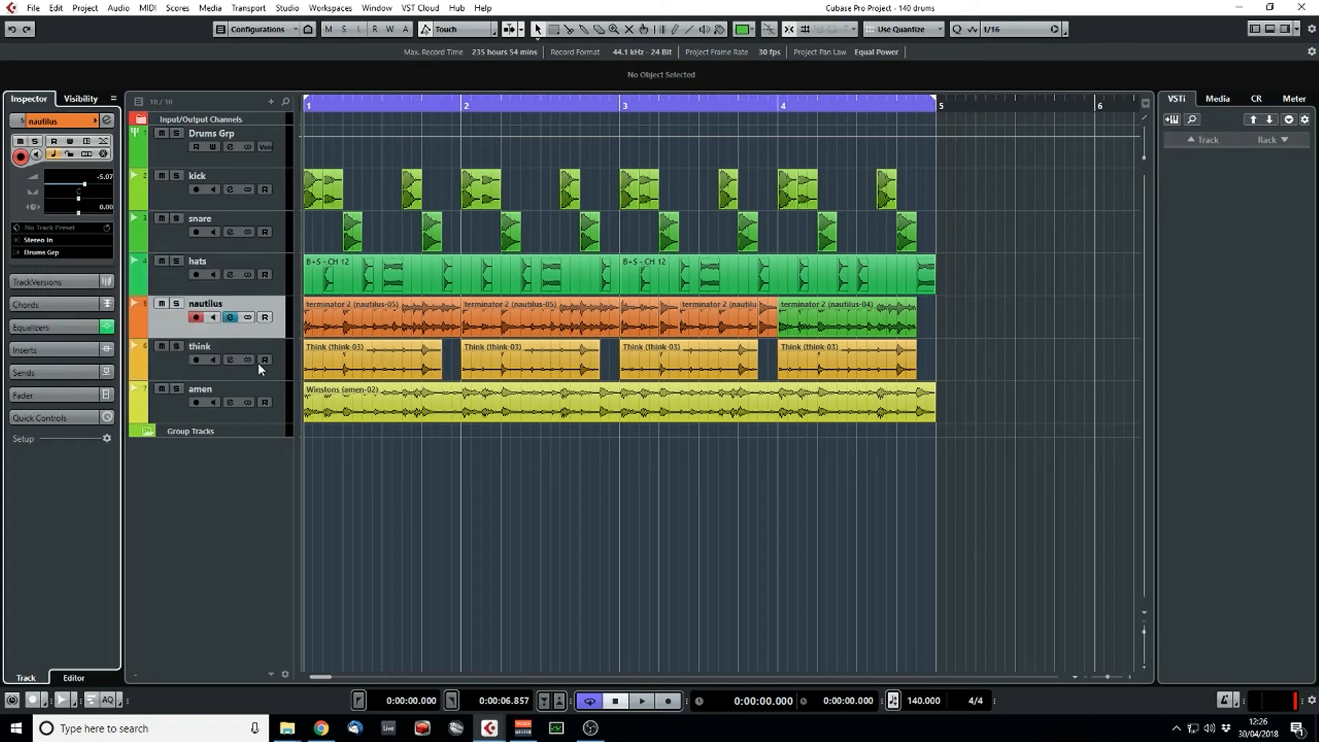
left_click(273, 372)
left_click(87, 255)
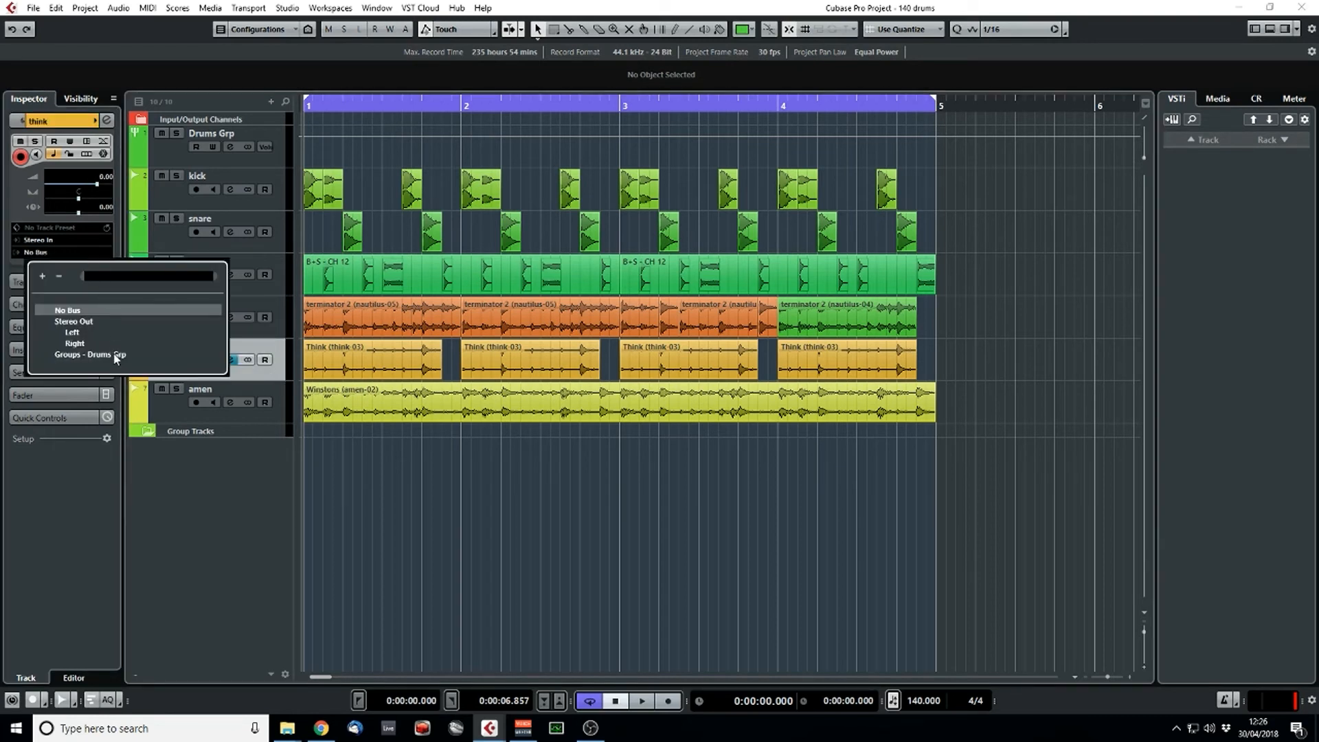
left_click(105, 354)
left_click(281, 409)
left_click(84, 253)
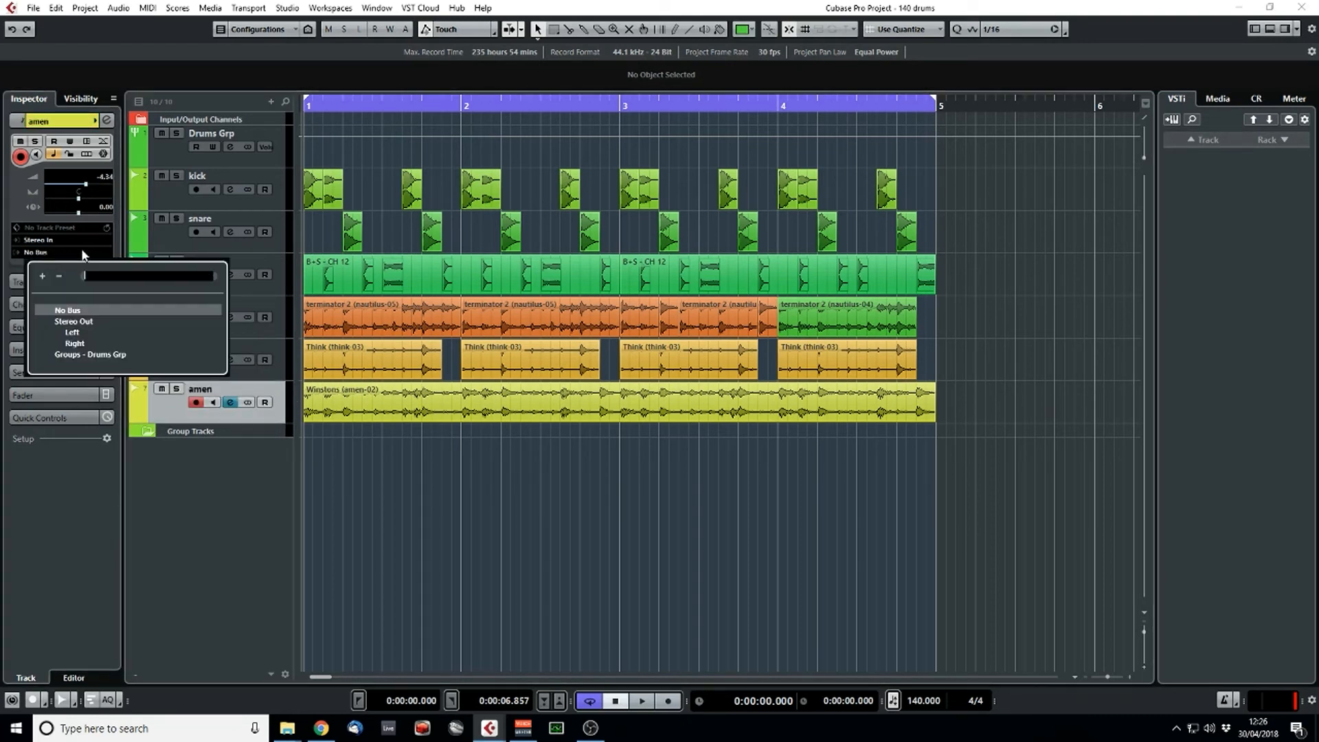
left_click(114, 356)
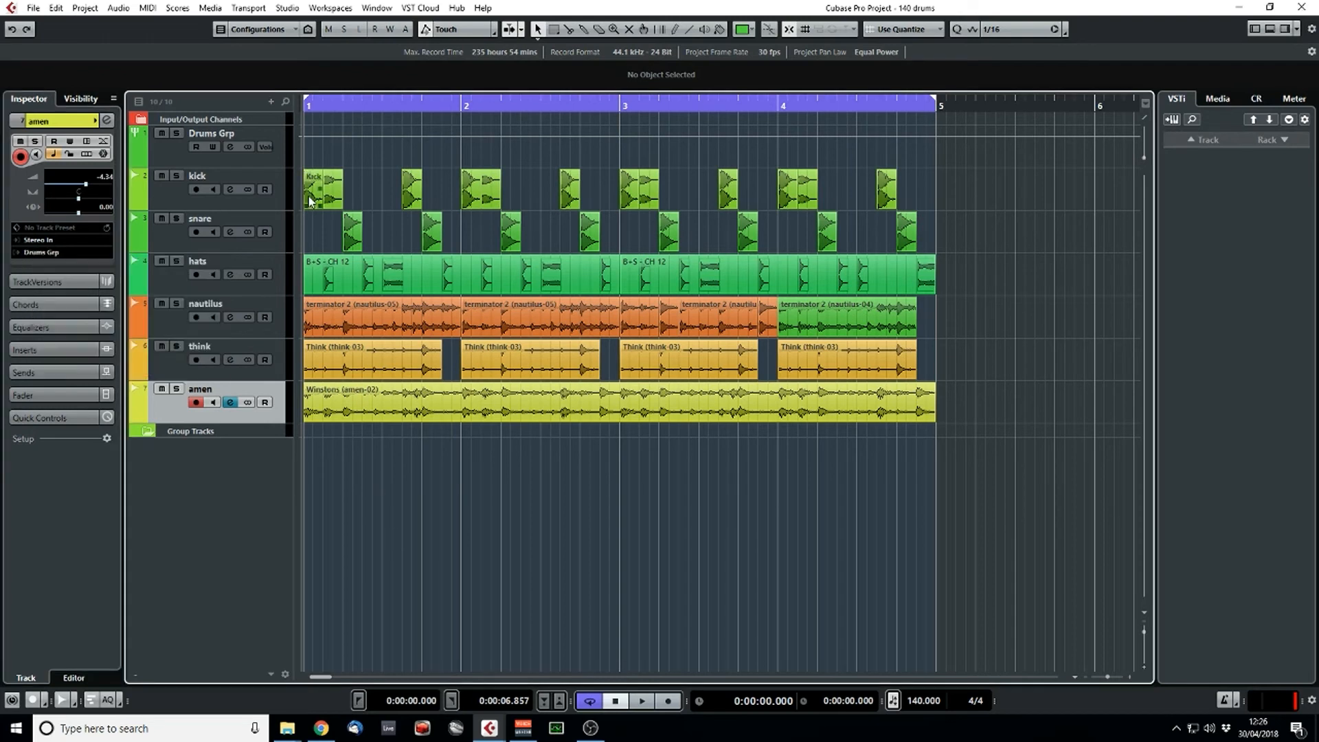
- Check the levels in the MixConsole while the loop plays and lower the Stereo Out fader to -0.69 dB
key("space")
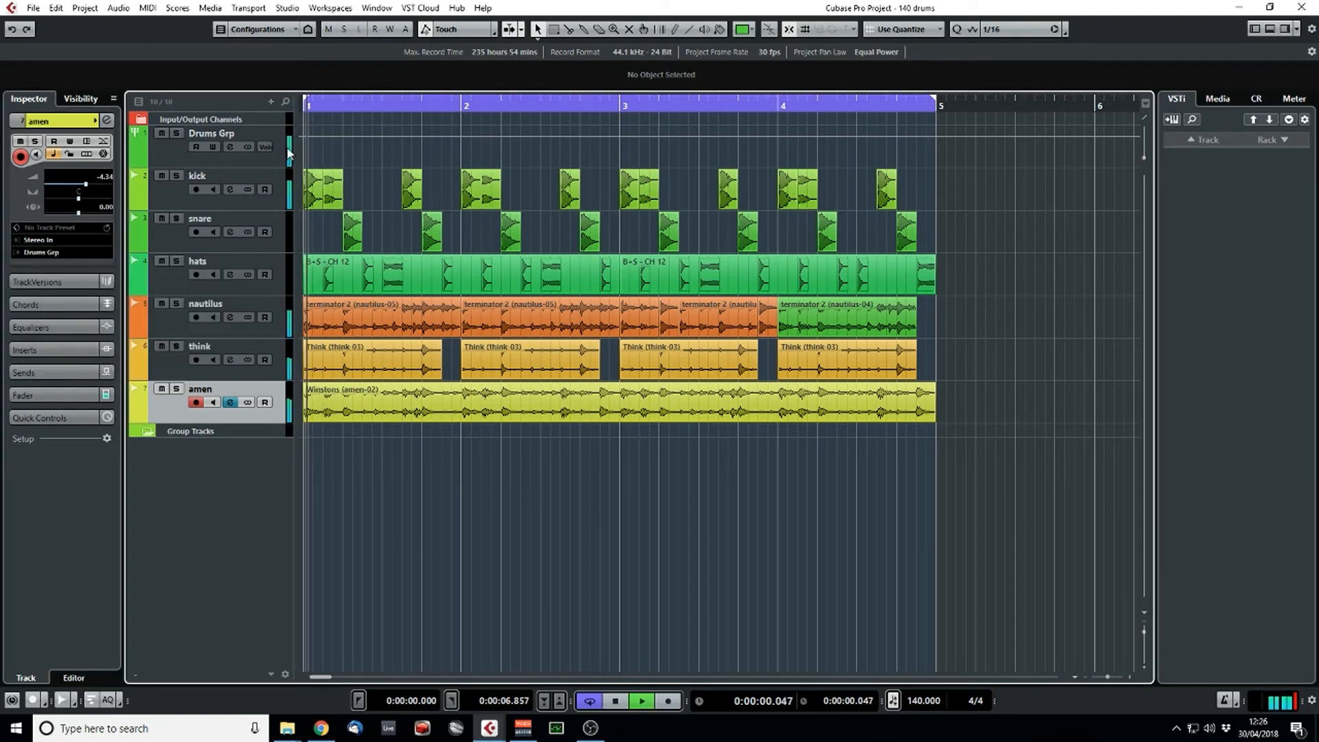
double_click(314, 187)
left_click(178, 678)
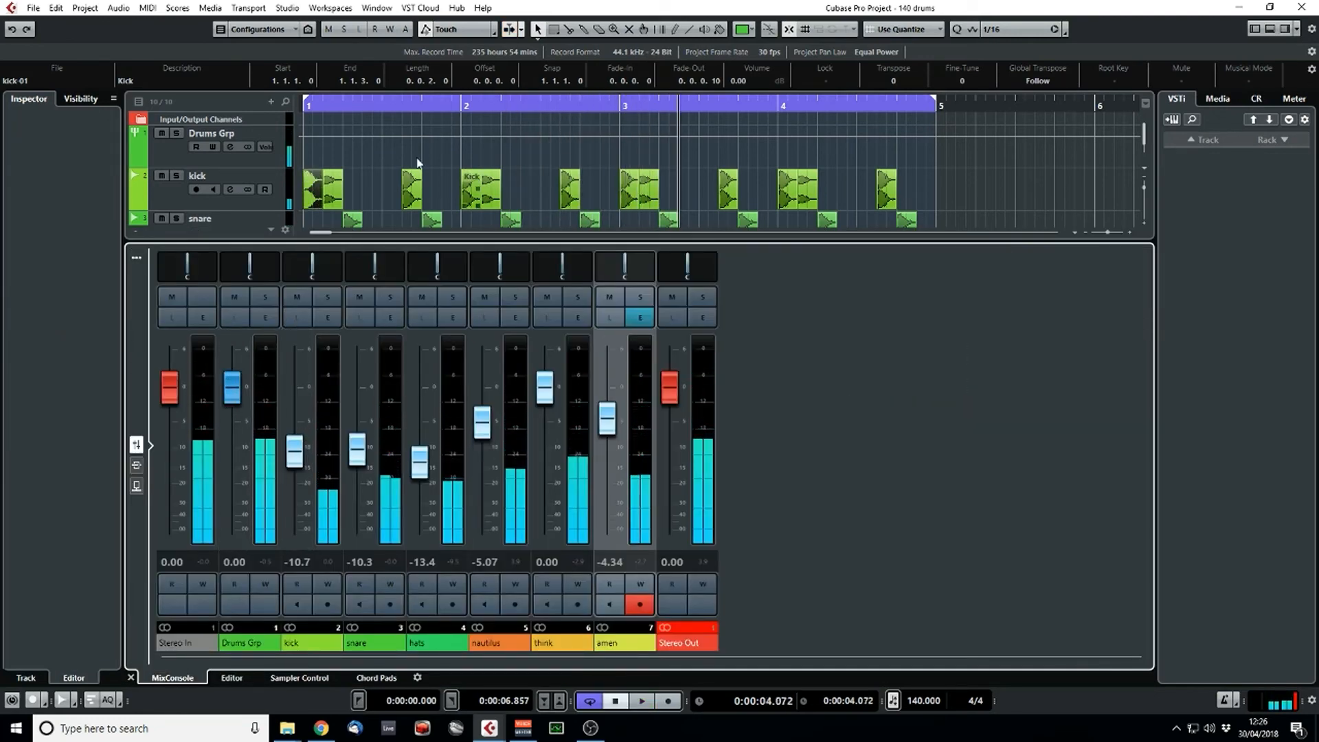
left_click(356, 102)
key("space")
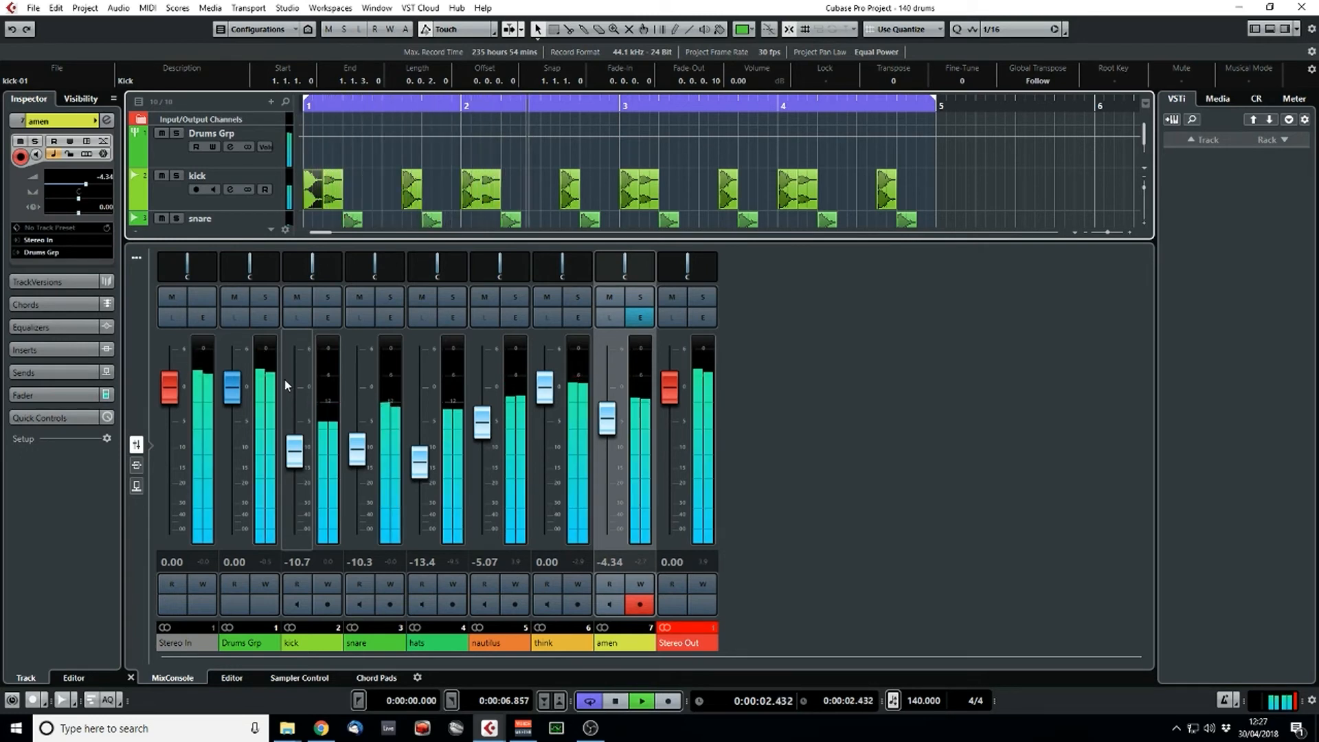
left_click_drag(669, 389, 668, 393)
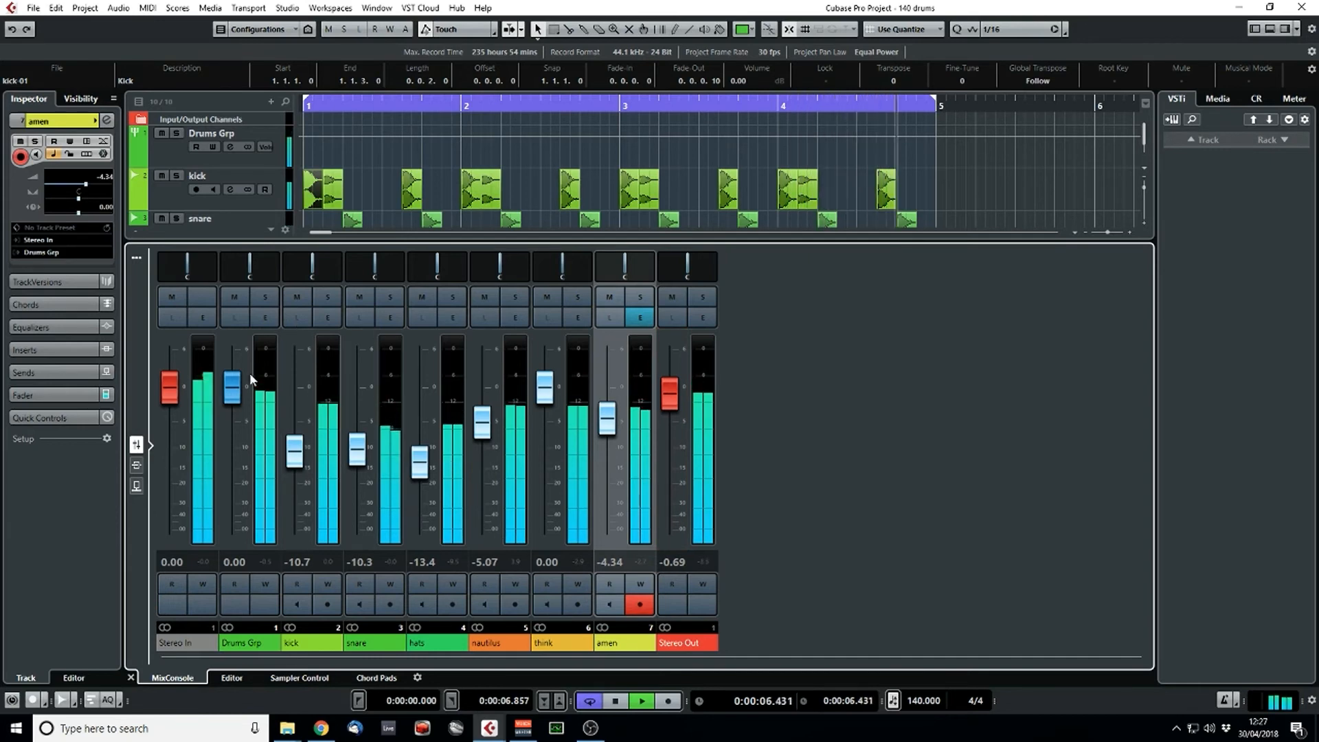
key("space")
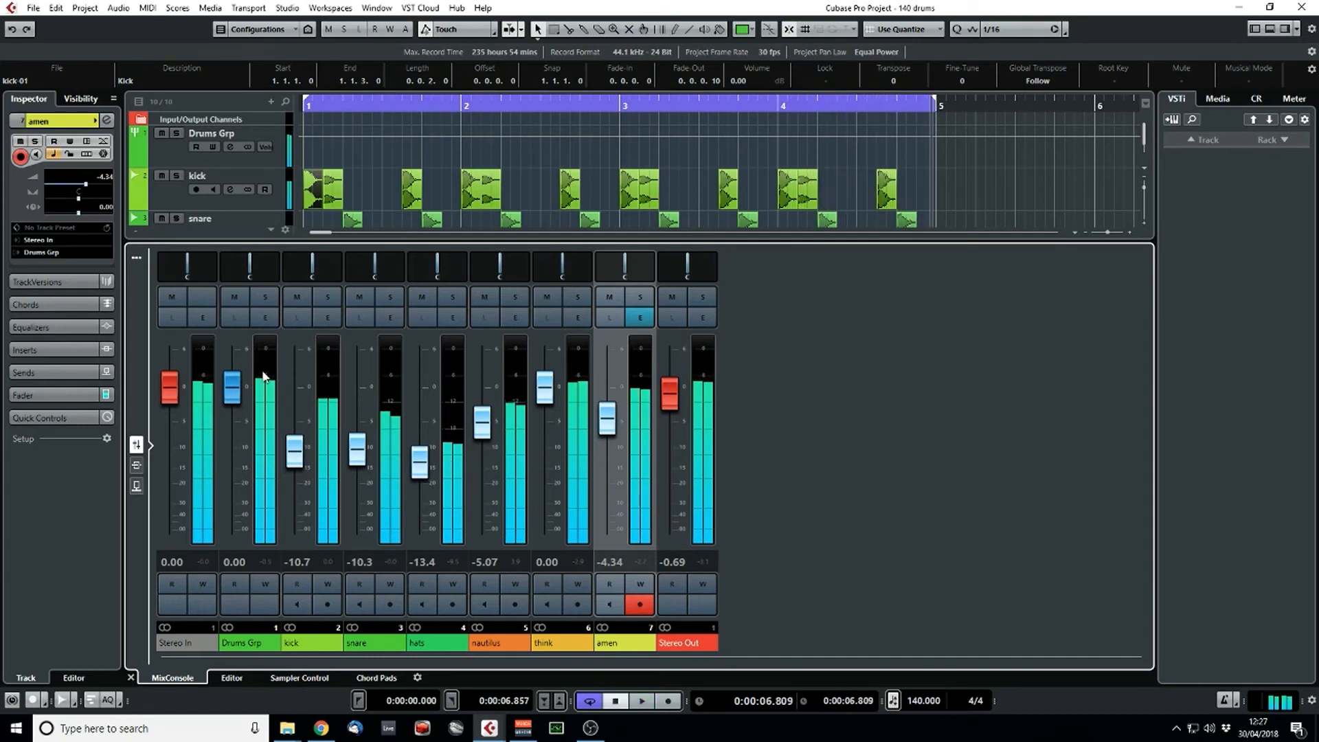
left_click(130, 677)
- Insert the Frontier limiter in the fourth insert slot of the Drums Grp channel
left_click(270, 155)
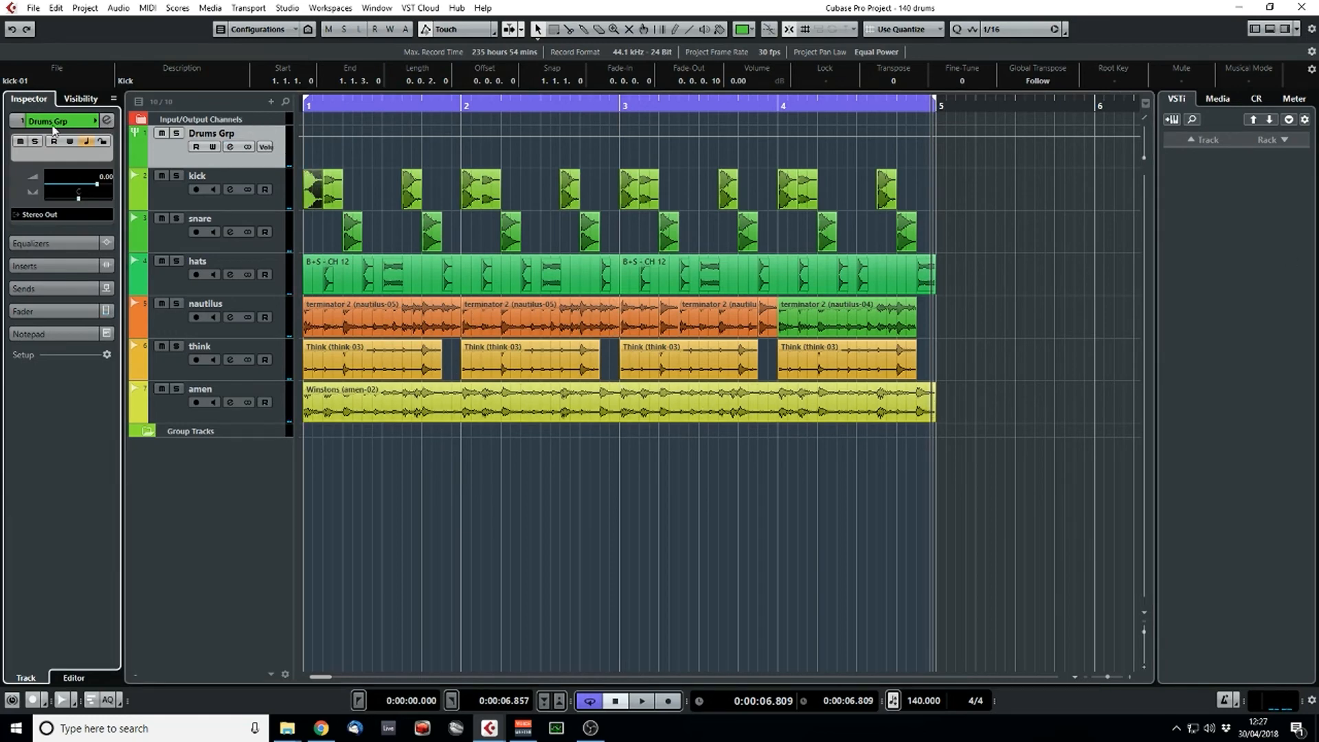
left_click(107, 121)
left_click(488, 316)
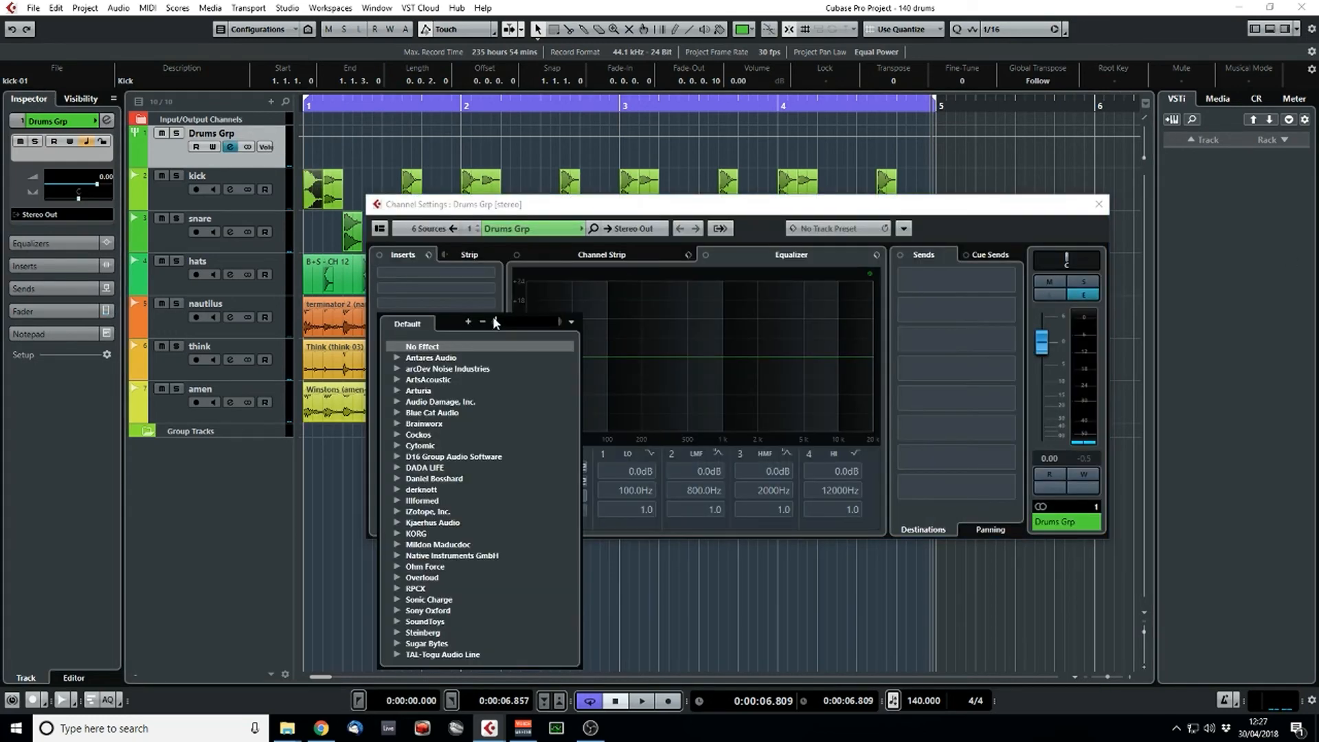
type("front")
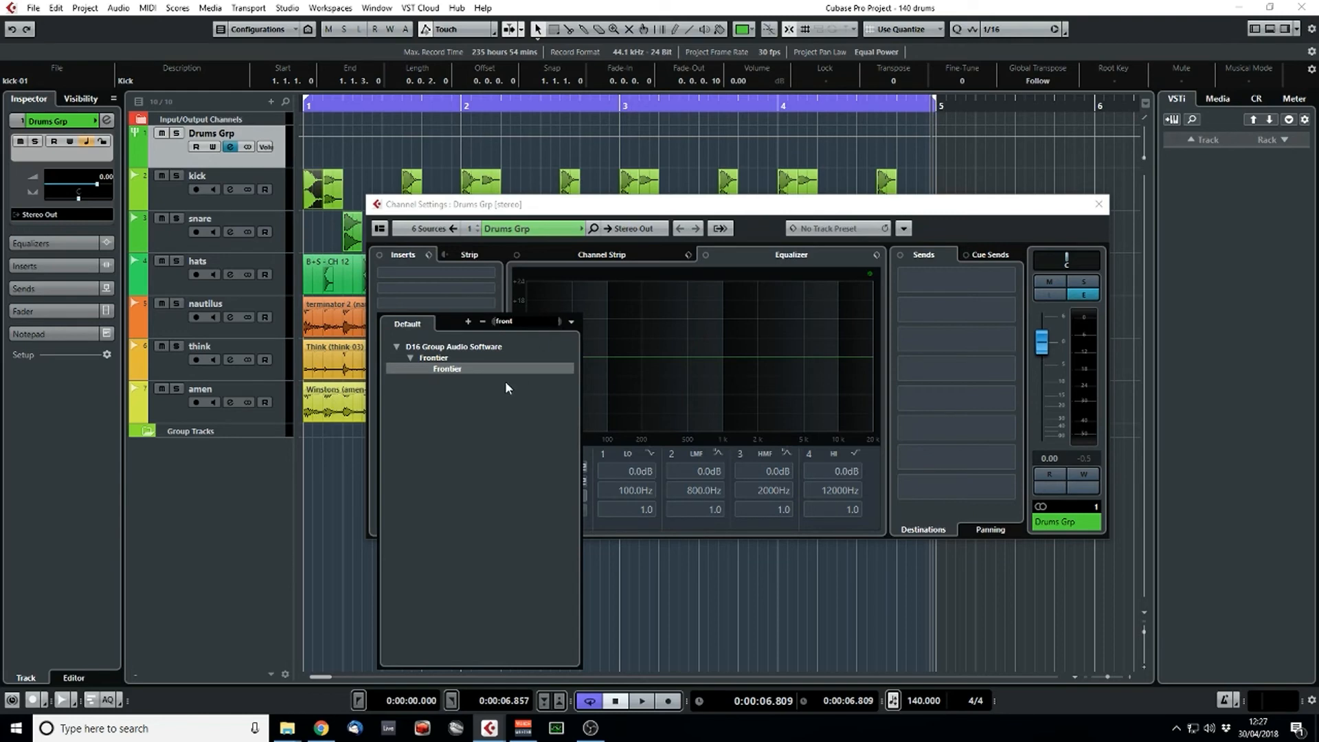
left_click(466, 371)
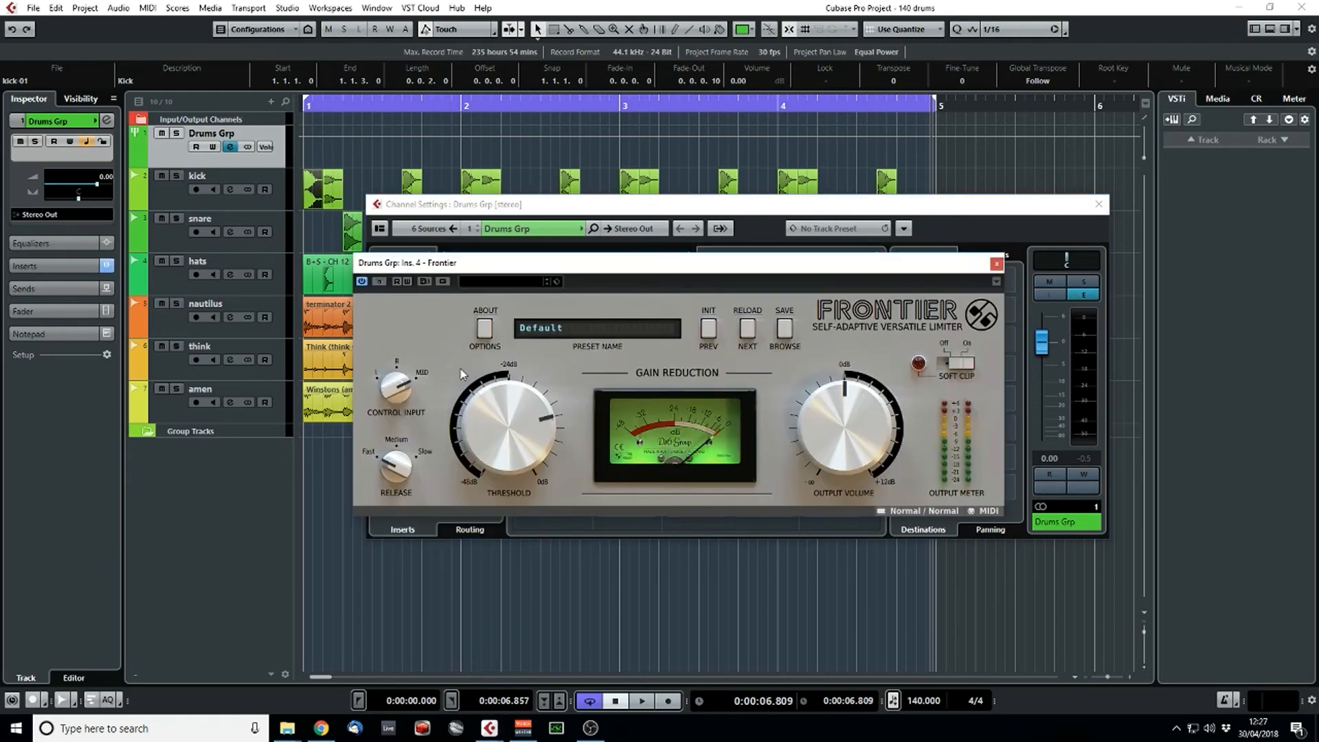
- Set Frontier's threshold to -3.2 dB, audition the limited drums group and close the plug-in and channel settings
left_click_drag(634, 264, 550, 278)
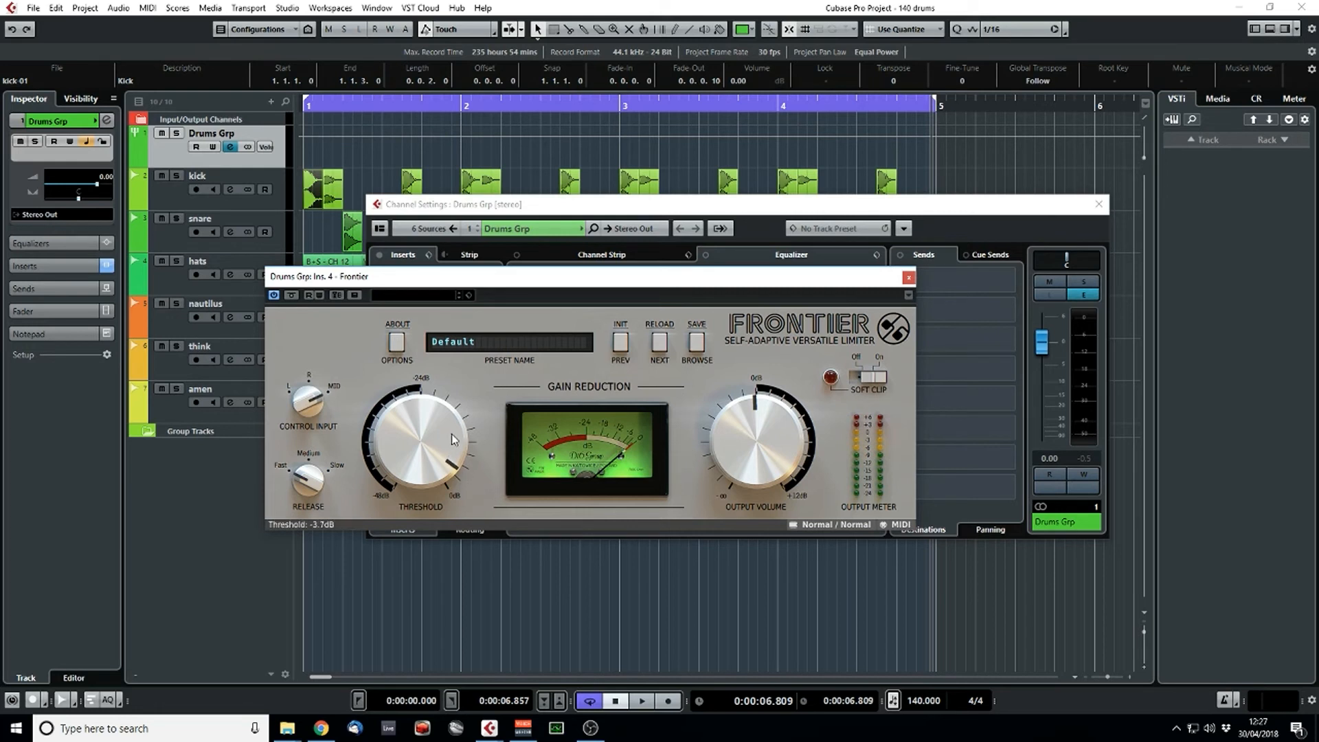
key("space")
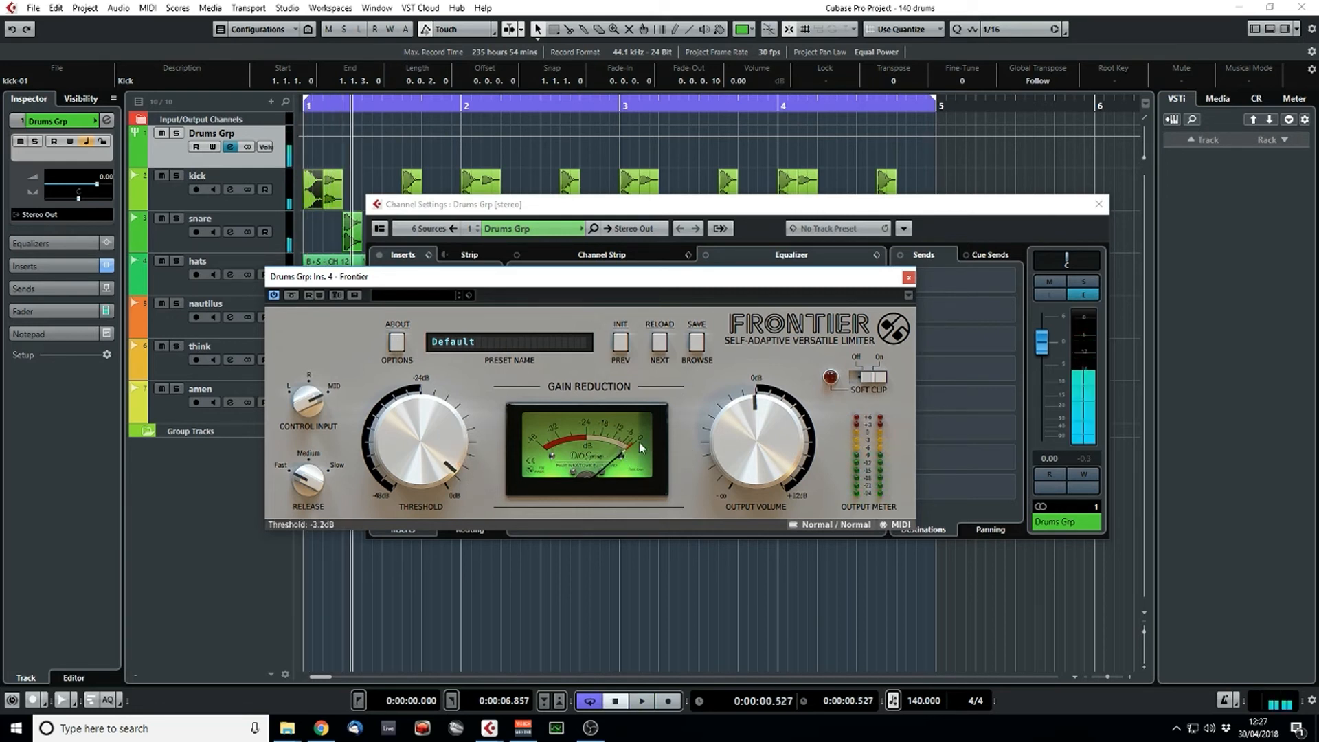
key("space")
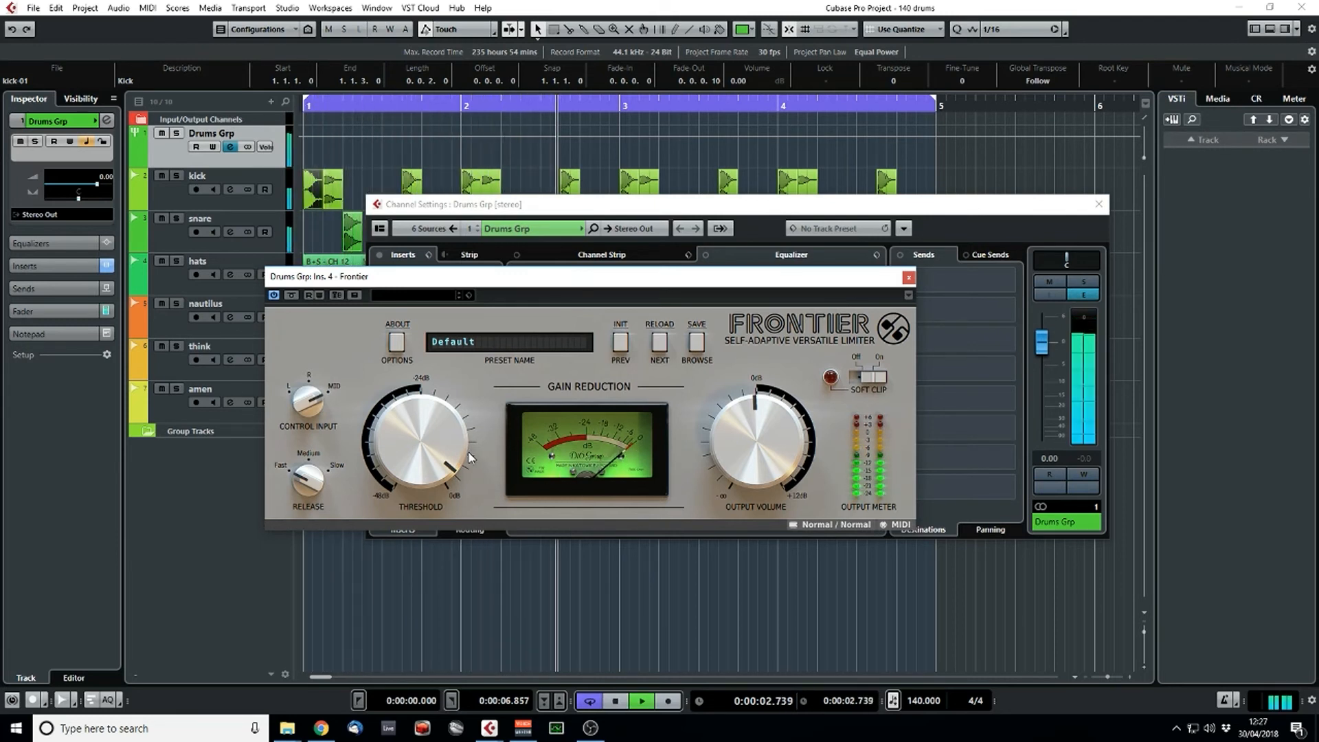
key("space")
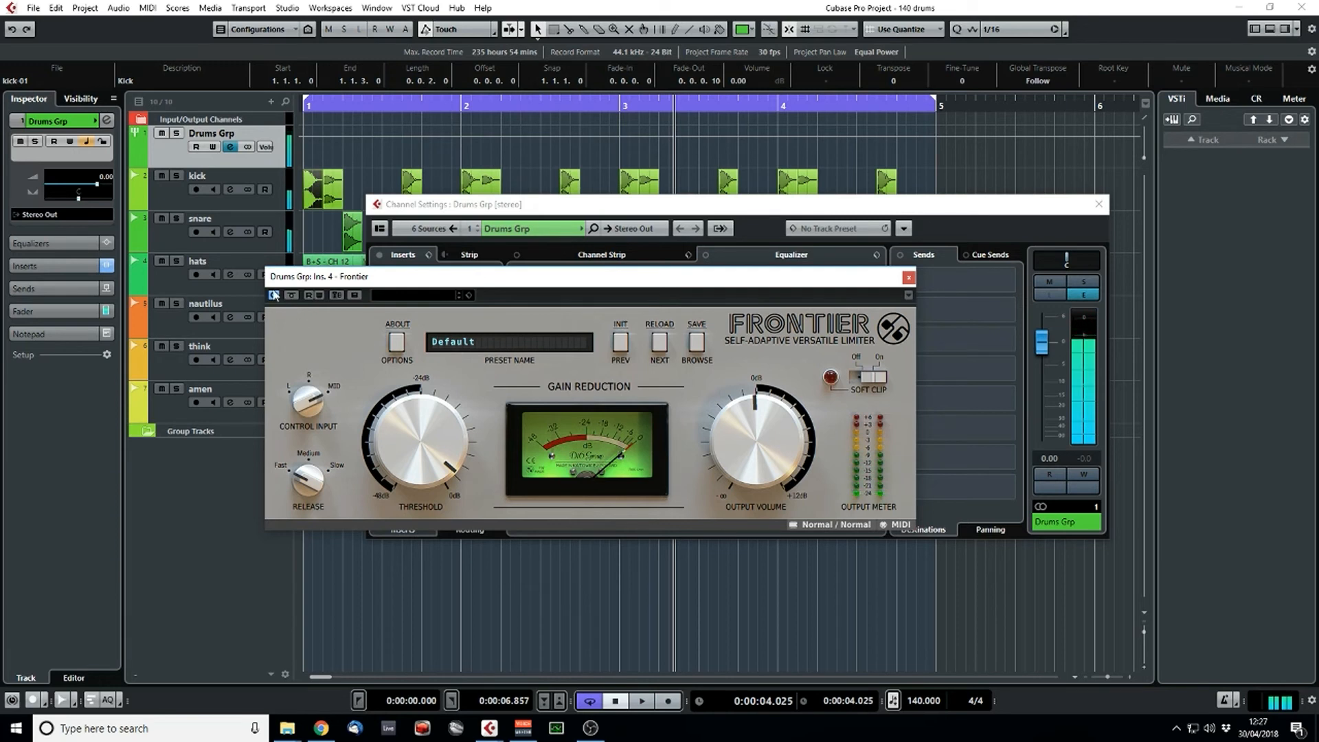
key("space")
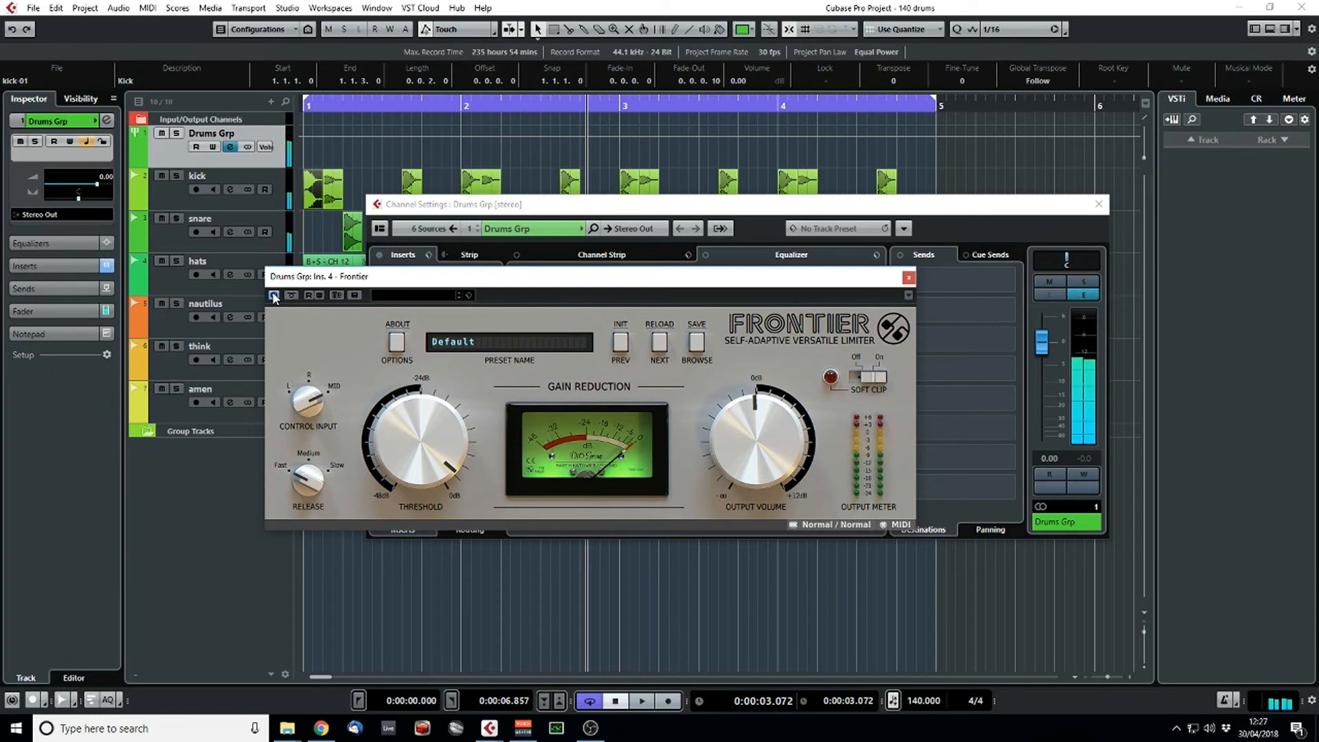
key("space")
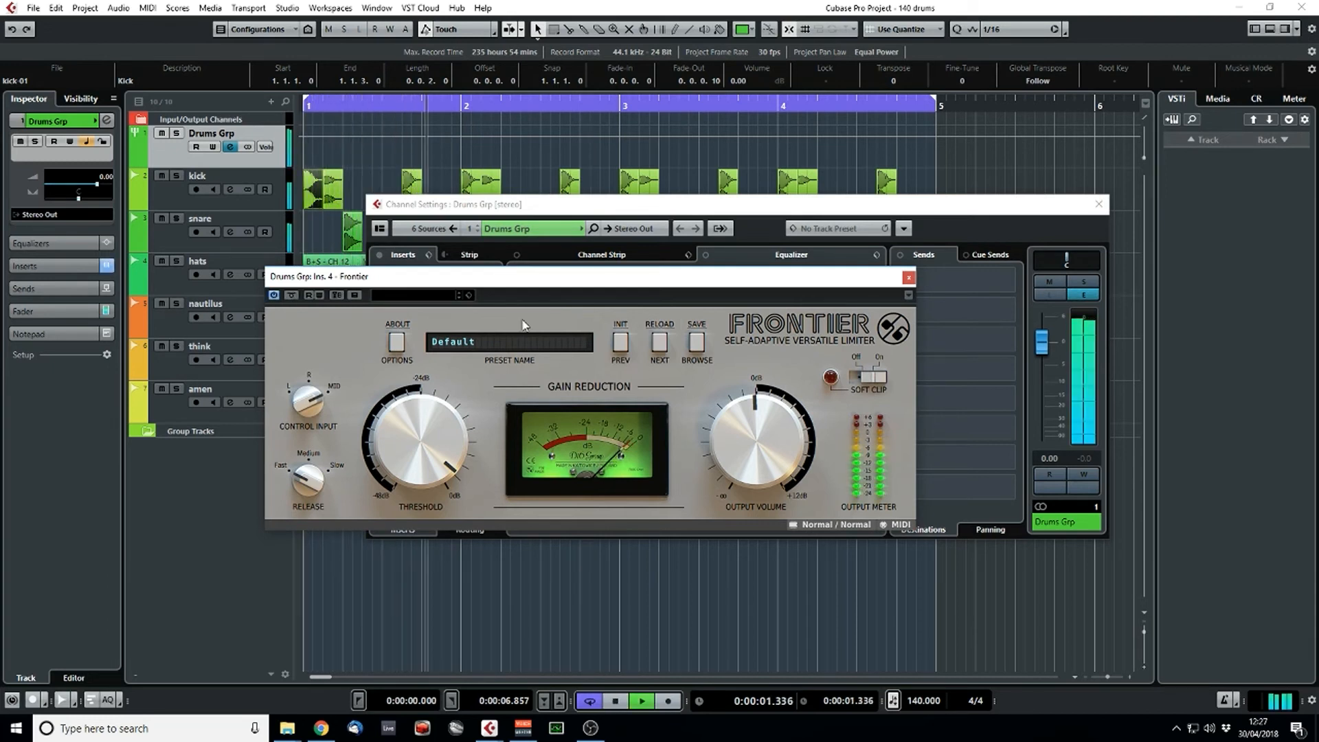
left_click(904, 281)
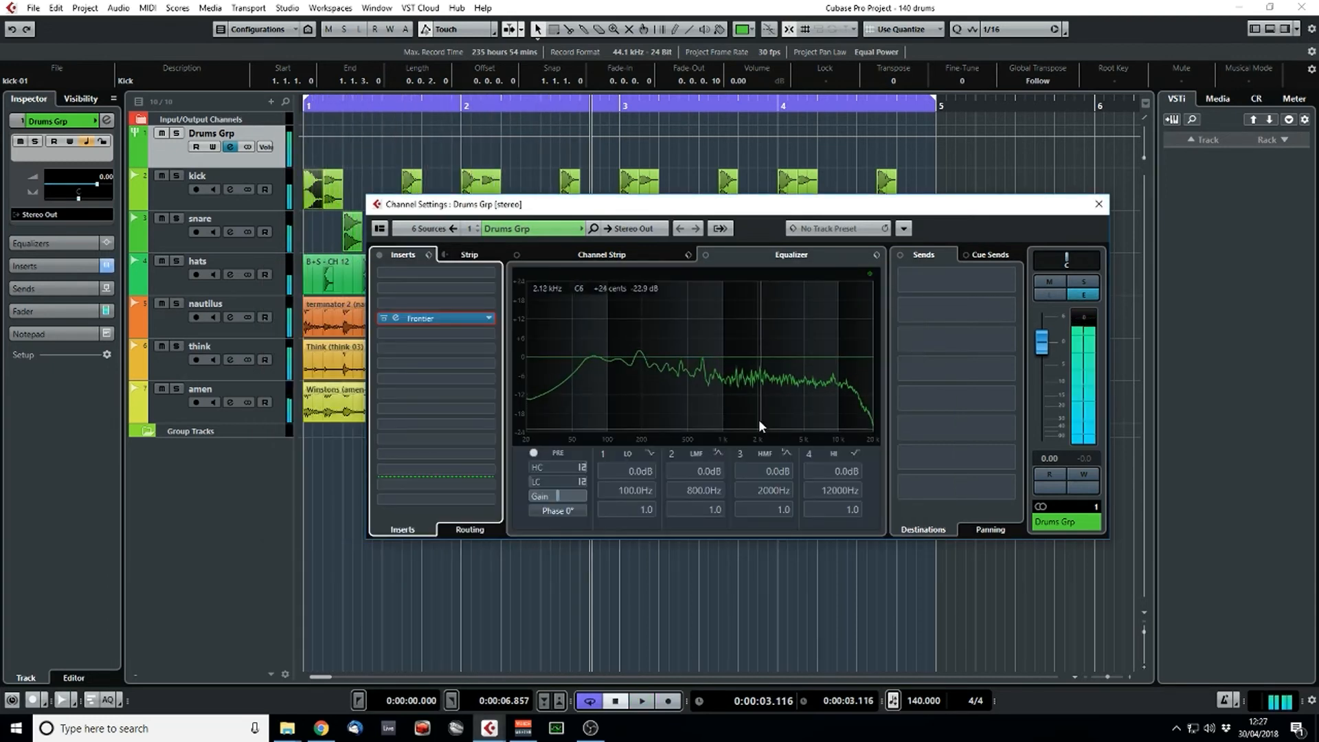
left_click(1099, 204)
left_click(1034, 469)
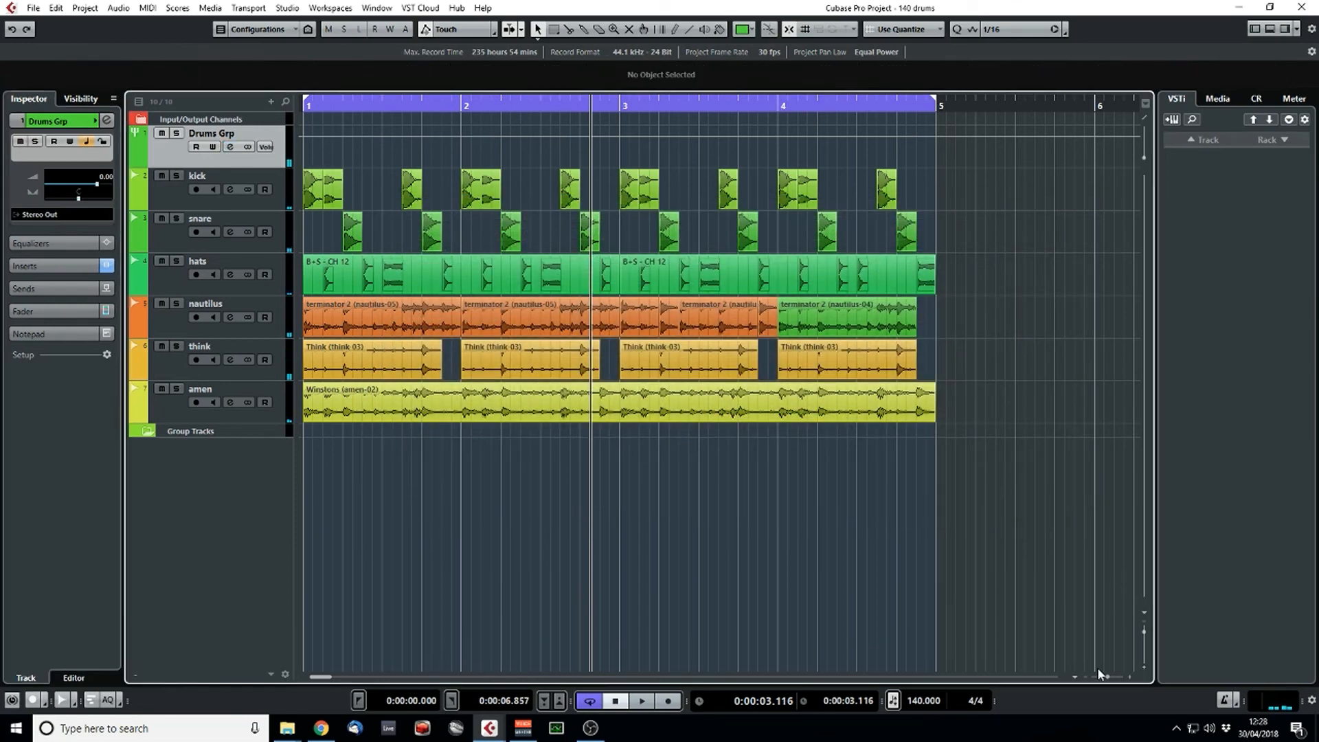
- Show more bars of the timeline and audition the full four-bar loop from the start
left_click_drag(1106, 679, 1104, 679)
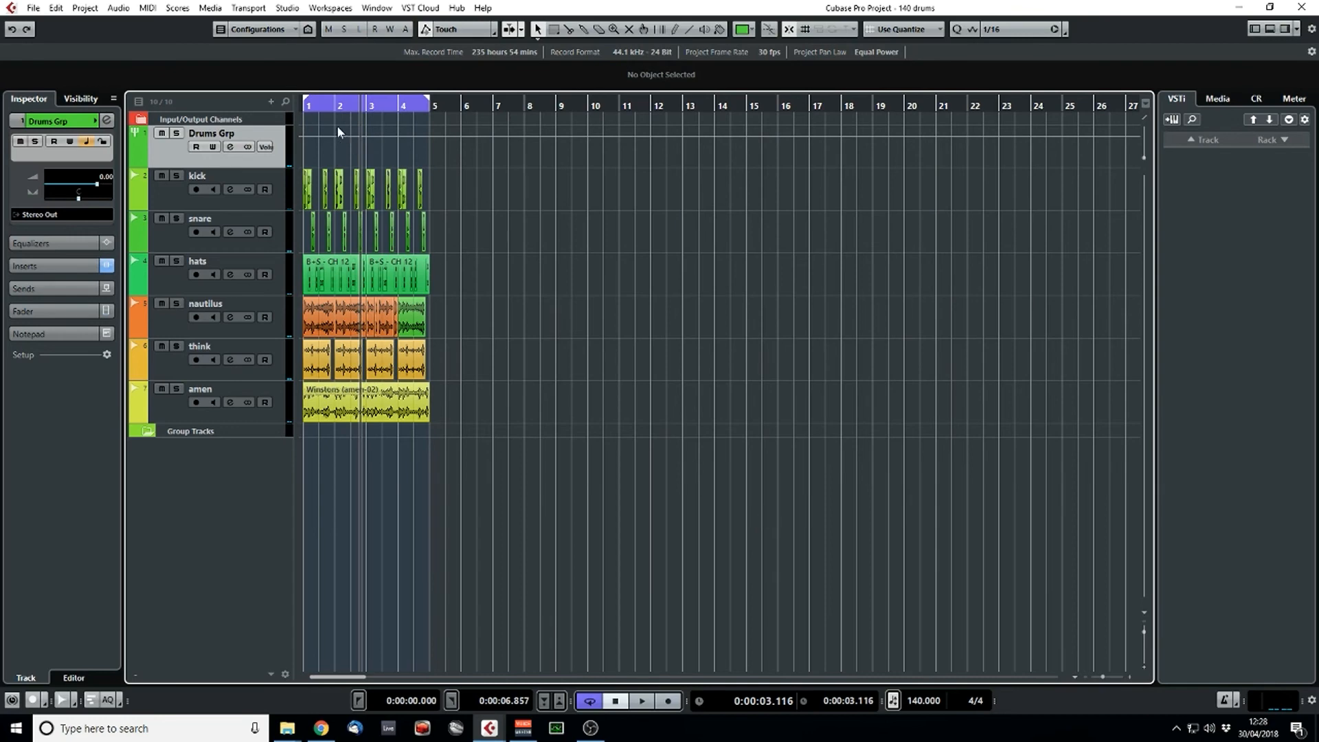
left_click_drag(309, 107, 259, 142)
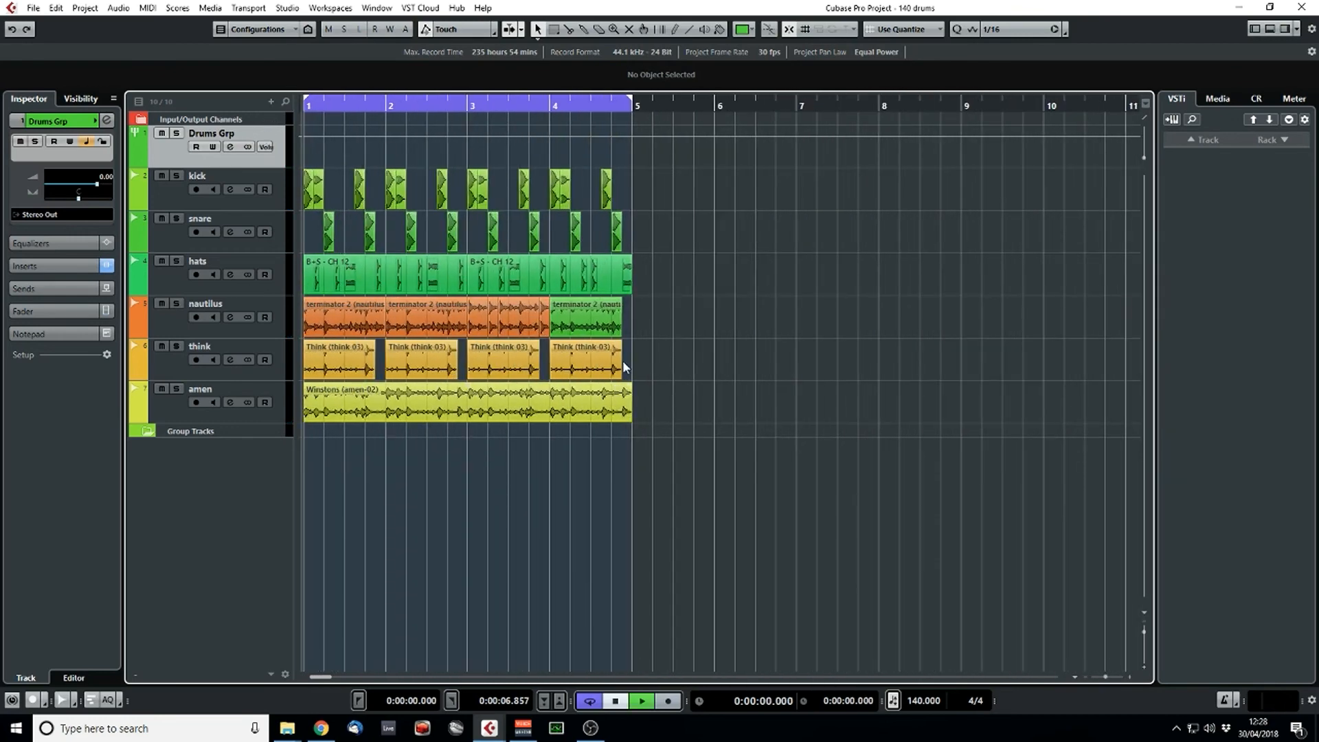
key("space")
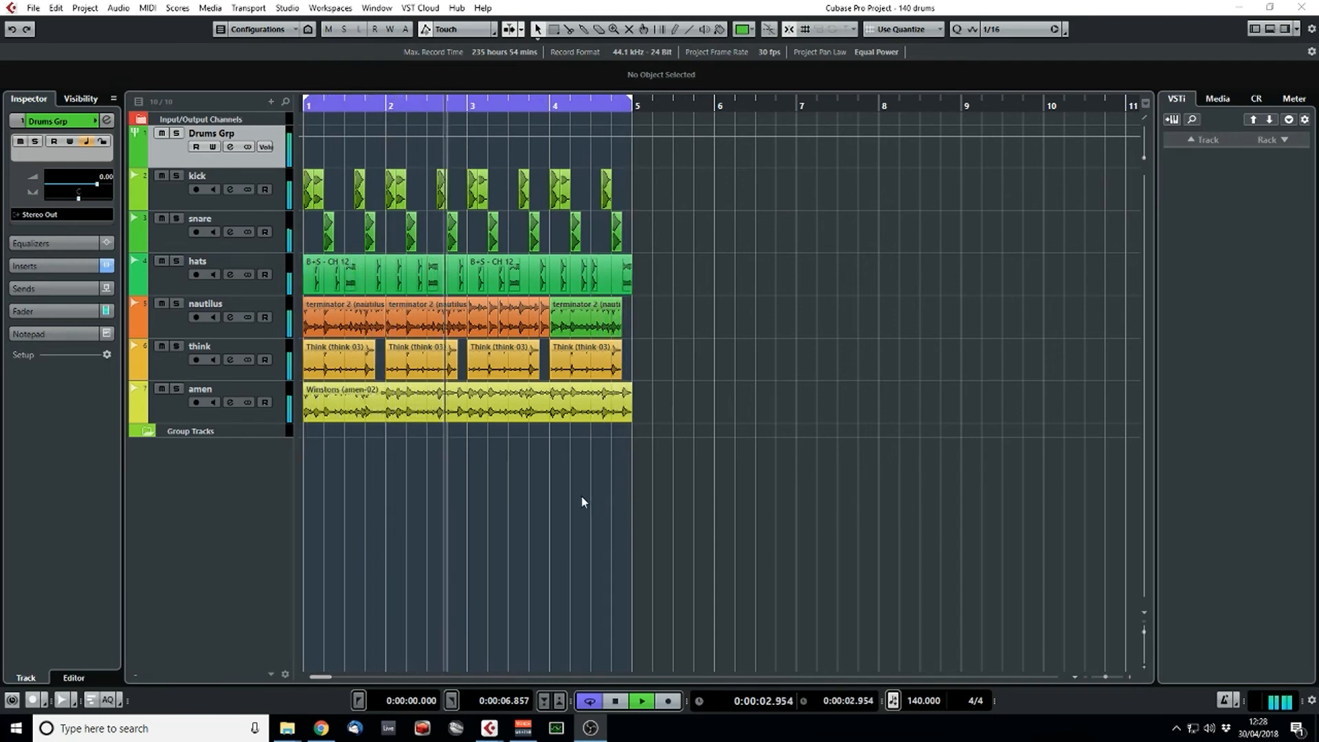
left_click(564, 528)
key("space")
left_click(283, 416)
left_click_drag(791, 523, 305, 190)
left_click_drag(607, 213, 646, 205)
key("ctrl+z")
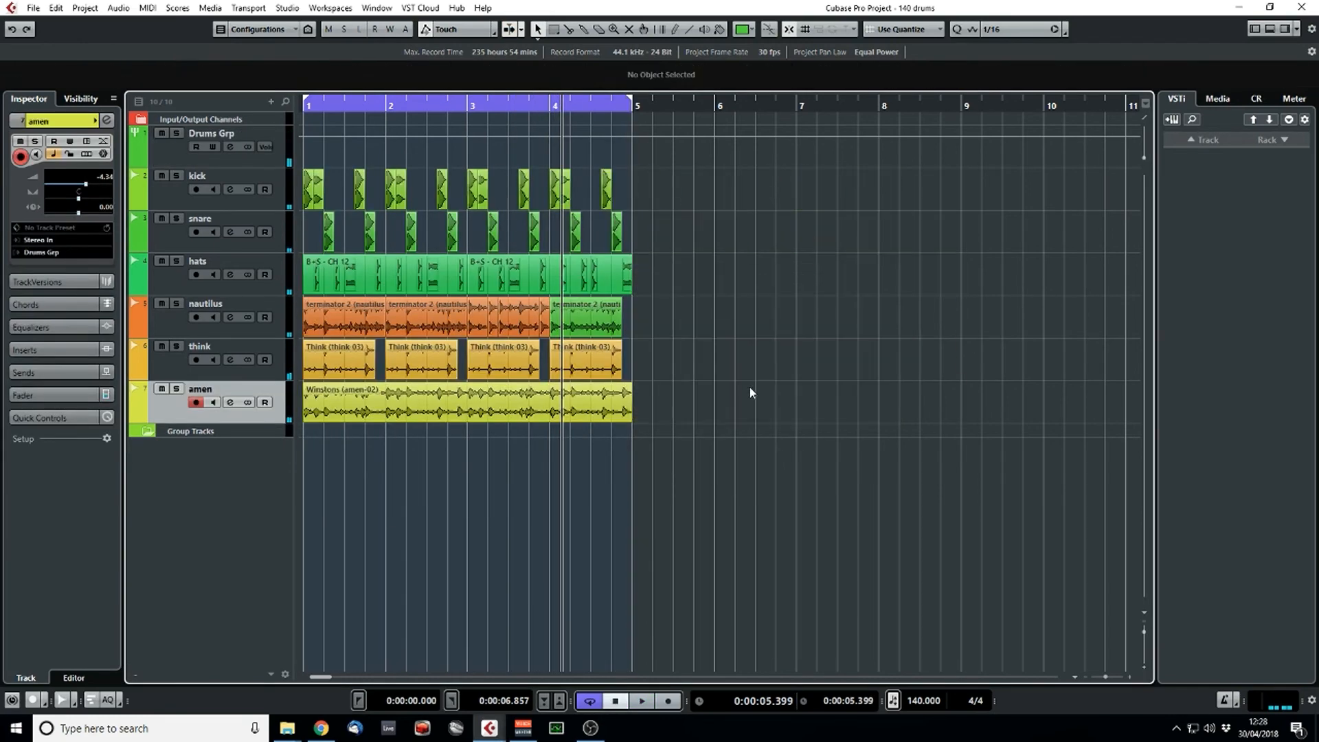
- Combine the think clips of all four bars into one part and extend its end to 5.1.1
left_click_drag(715, 440, 308, 408)
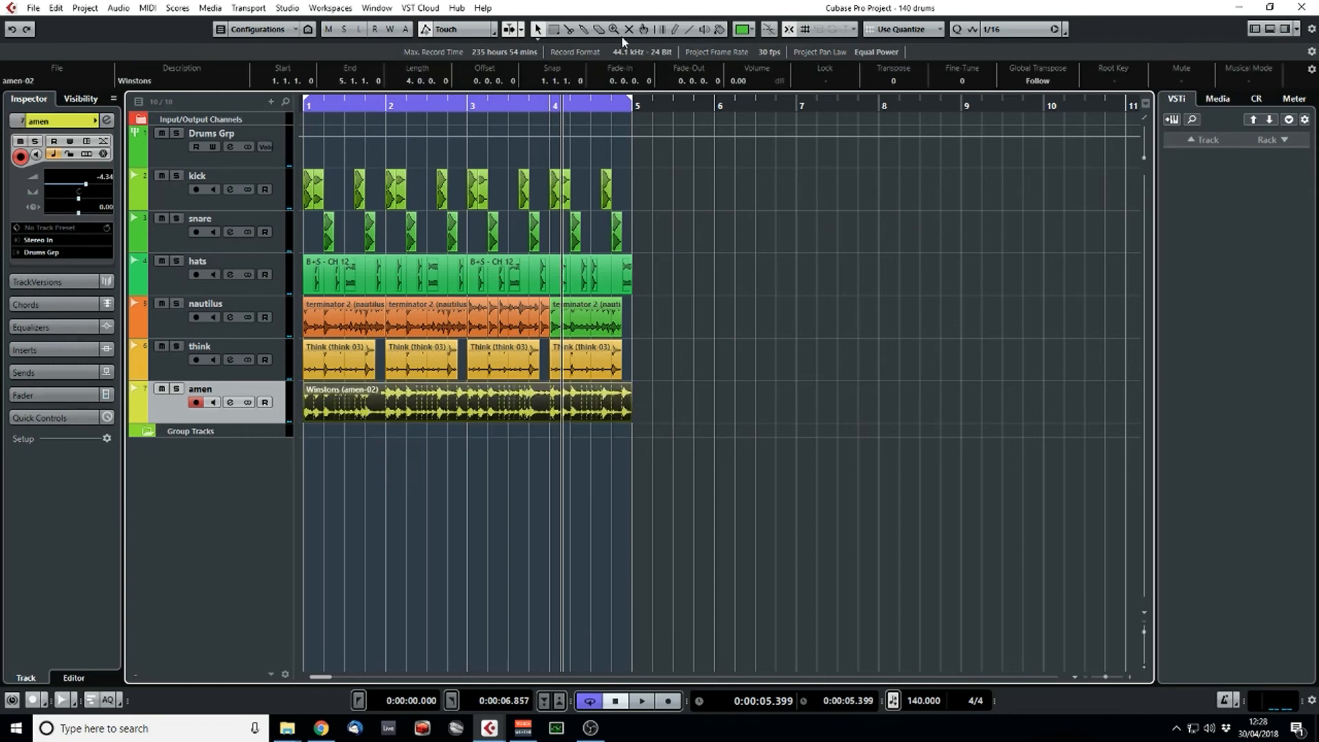
left_click_drag(694, 361, 472, 379)
left_click_drag(623, 377, 629, 374)
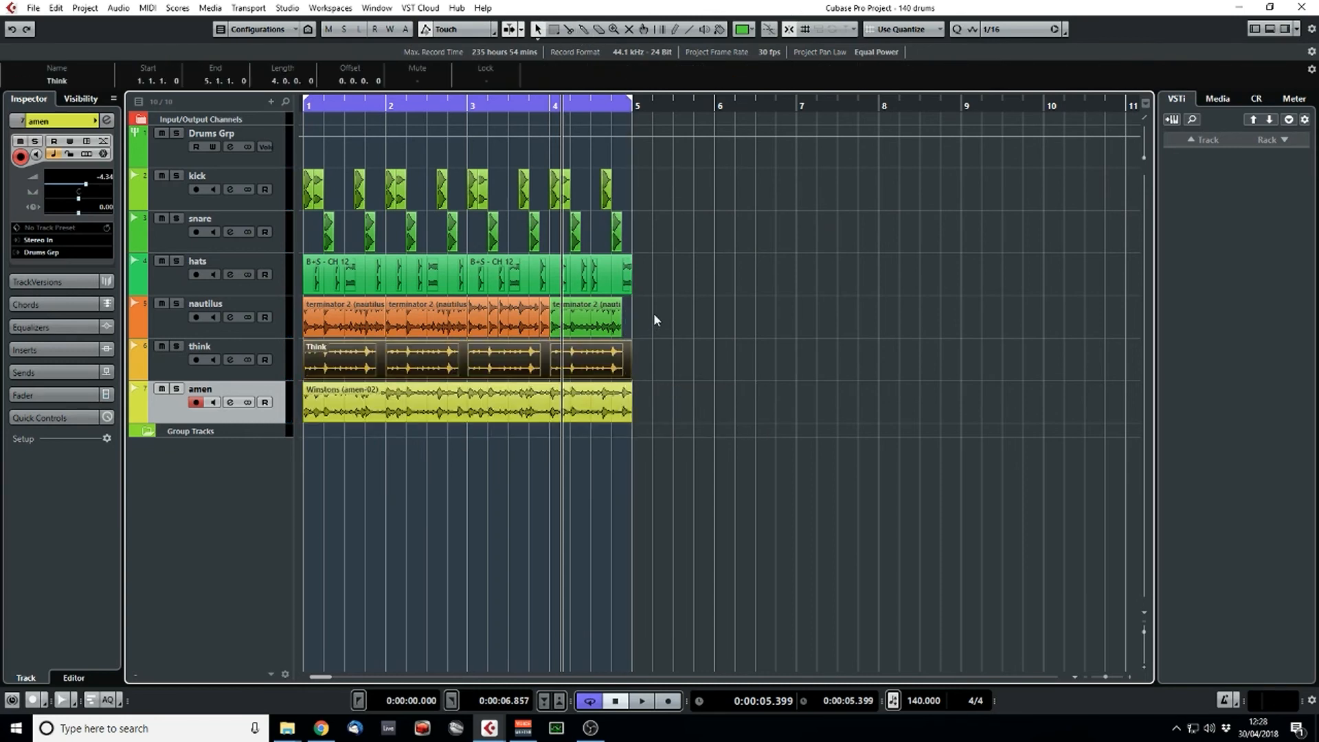
- Combine the nautilus clips of all four bars into one part and extend its end to 5.1.1
left_click_drag(655, 315, 351, 319)
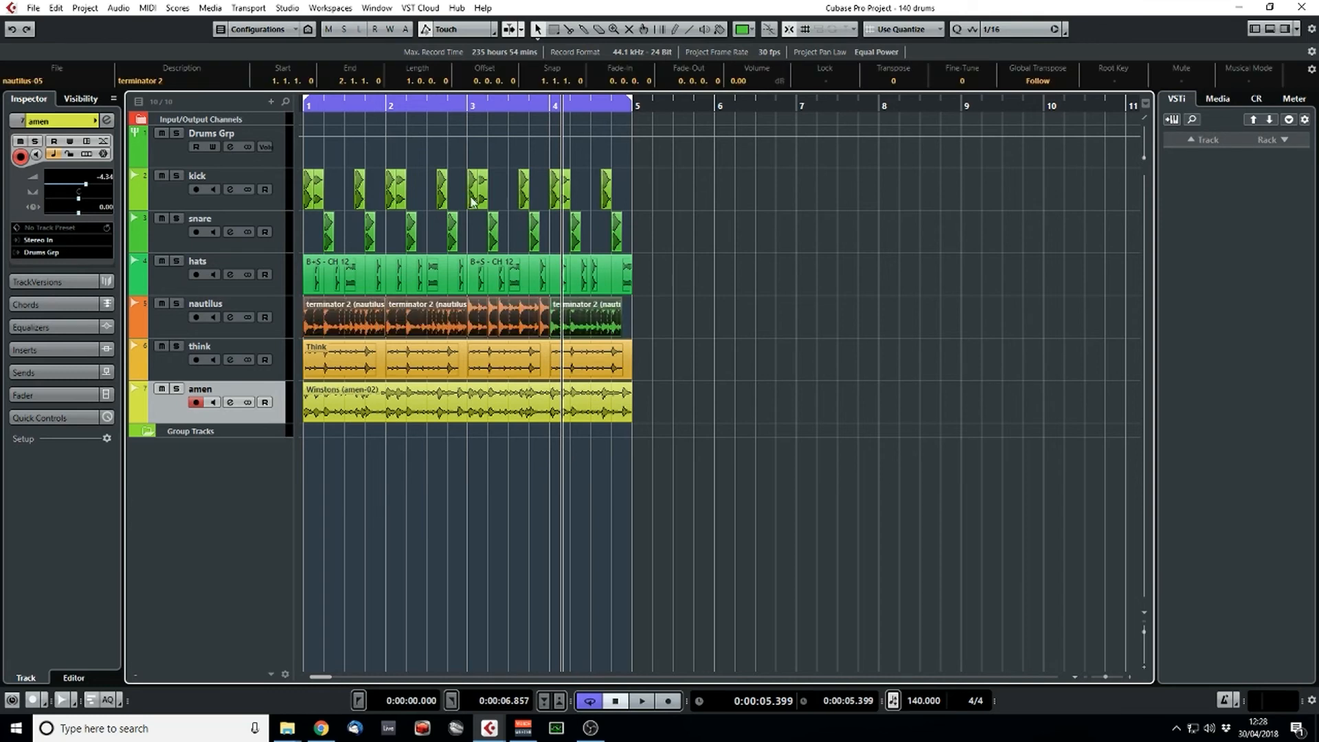
left_click(366, 312)
left_click_drag(619, 336, 631, 336)
left_click(621, 267)
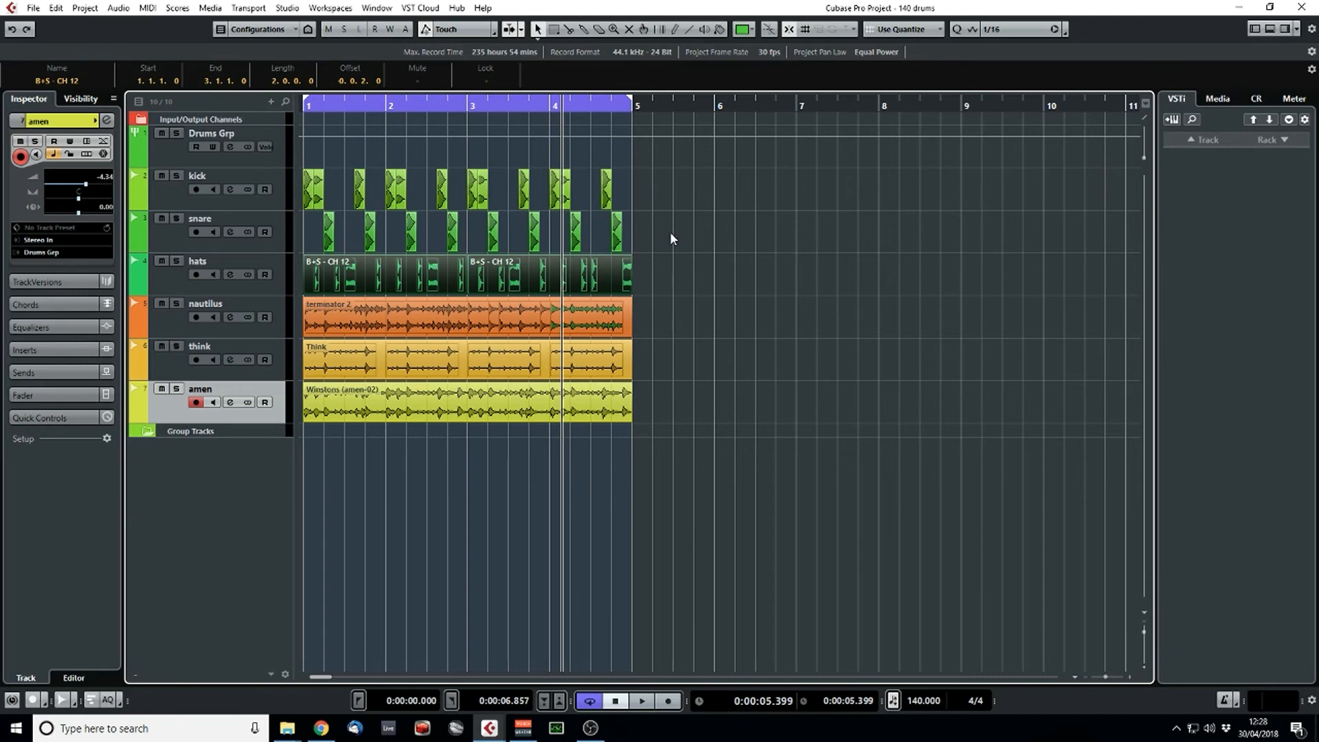
- Combine the kick clips and the snare clips into one part per track and extend both parts to 5.1.1
left_click_drag(666, 236, 308, 186)
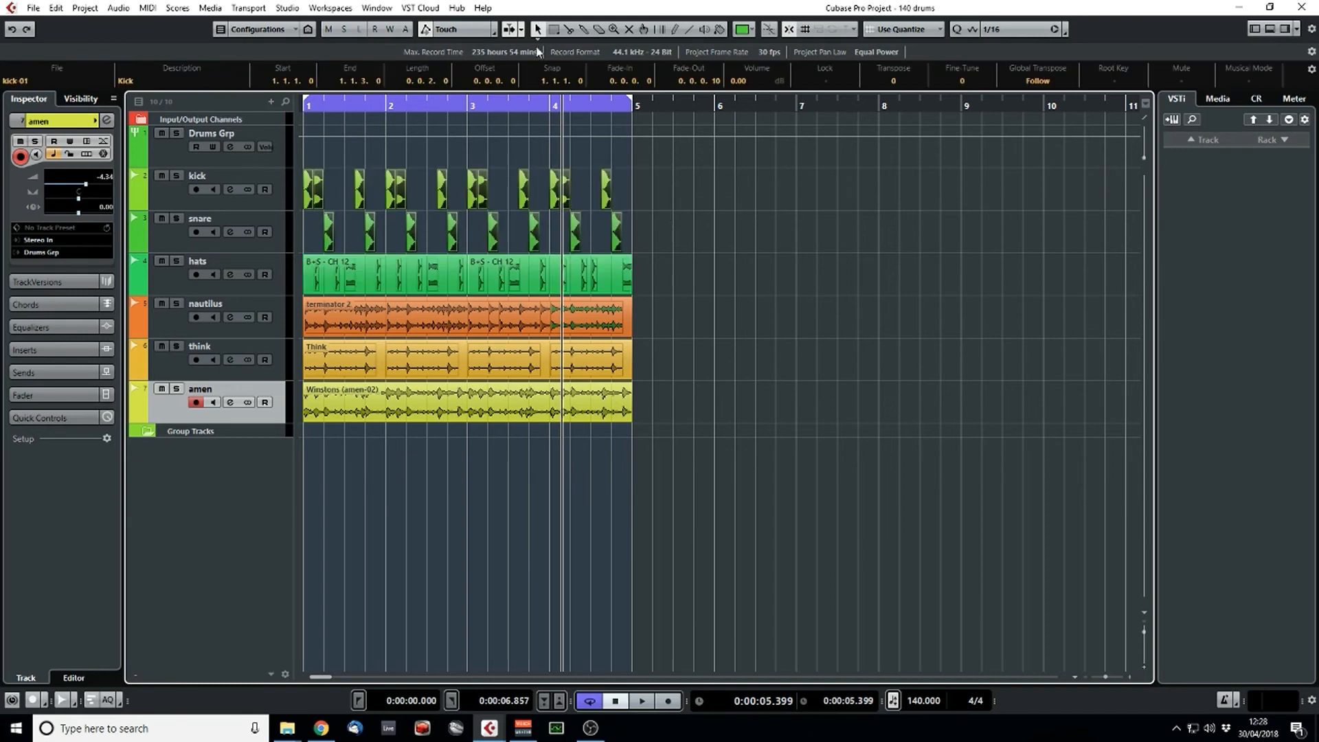
left_click(316, 205)
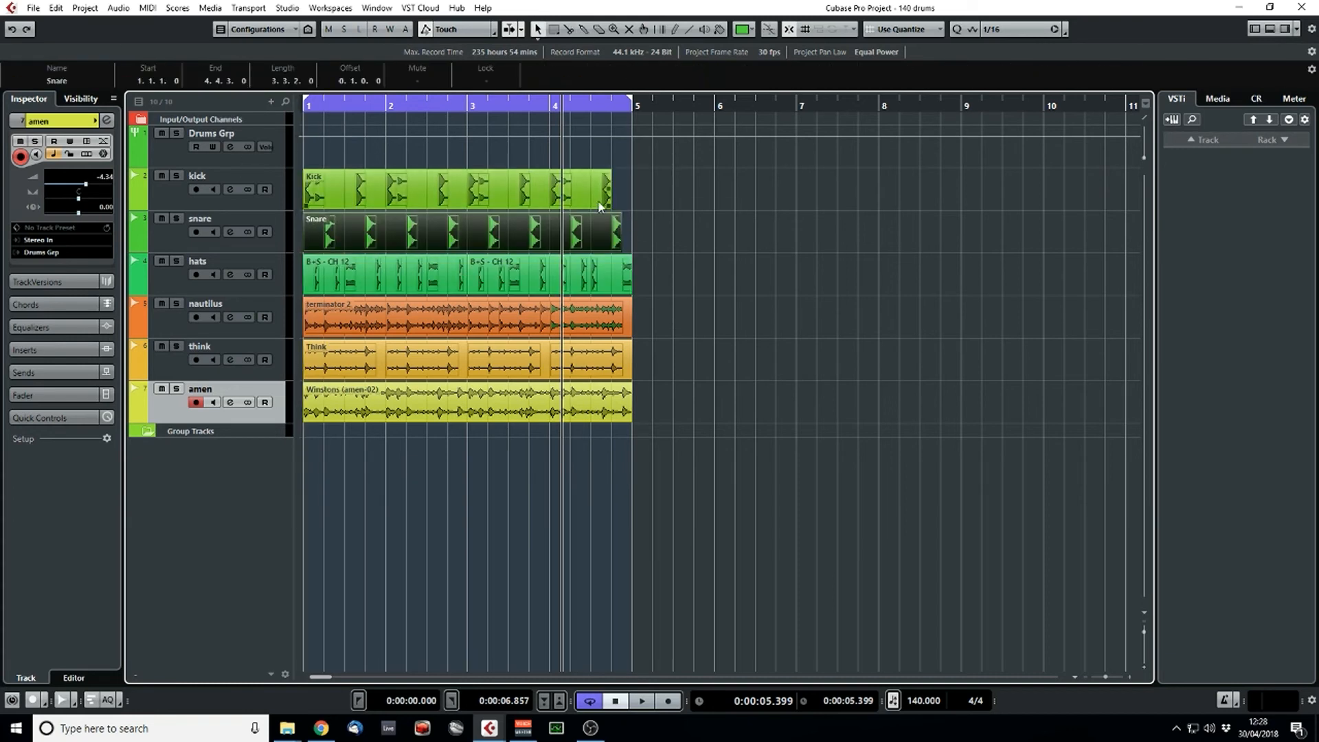
left_click_drag(608, 206, 629, 246)
- Render all six drum parts to one continuous audio clip per track and duplicate the clips into bars 5 to 8
left_click_drag(737, 481, 336, 190)
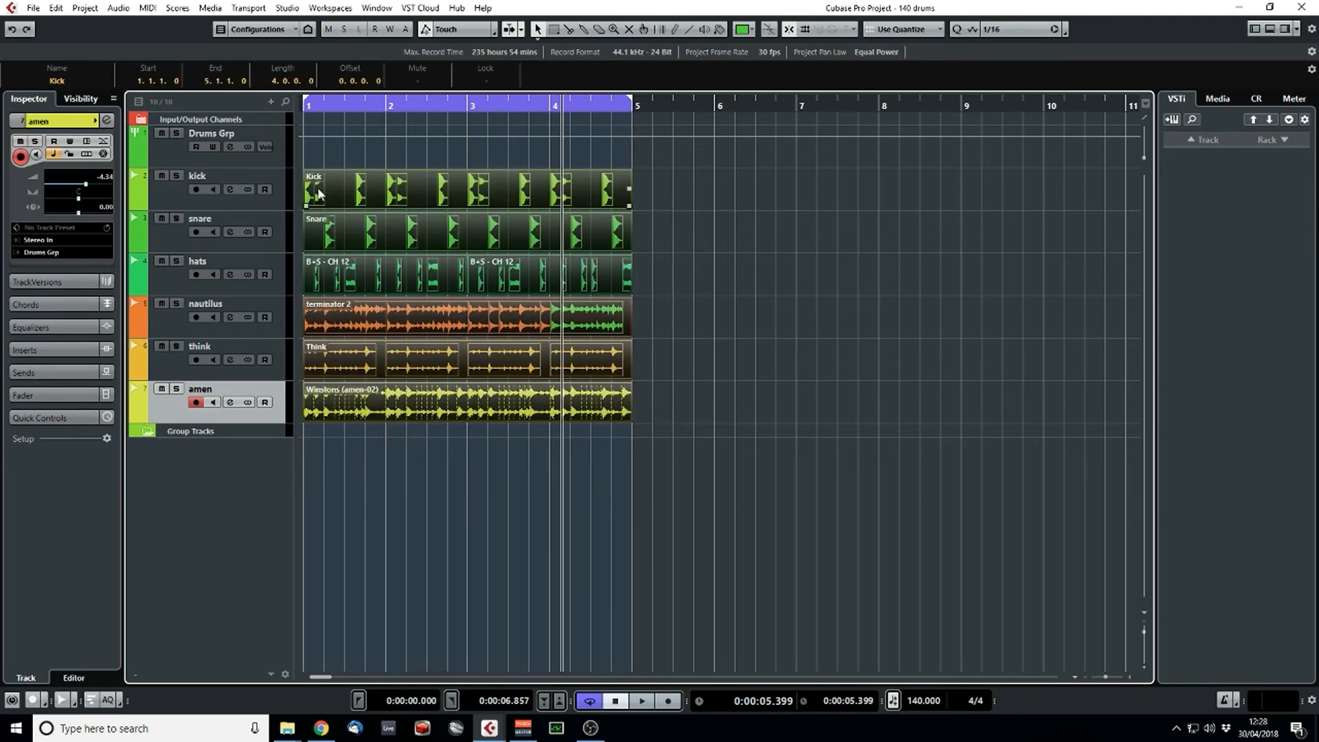
left_click(630, 399)
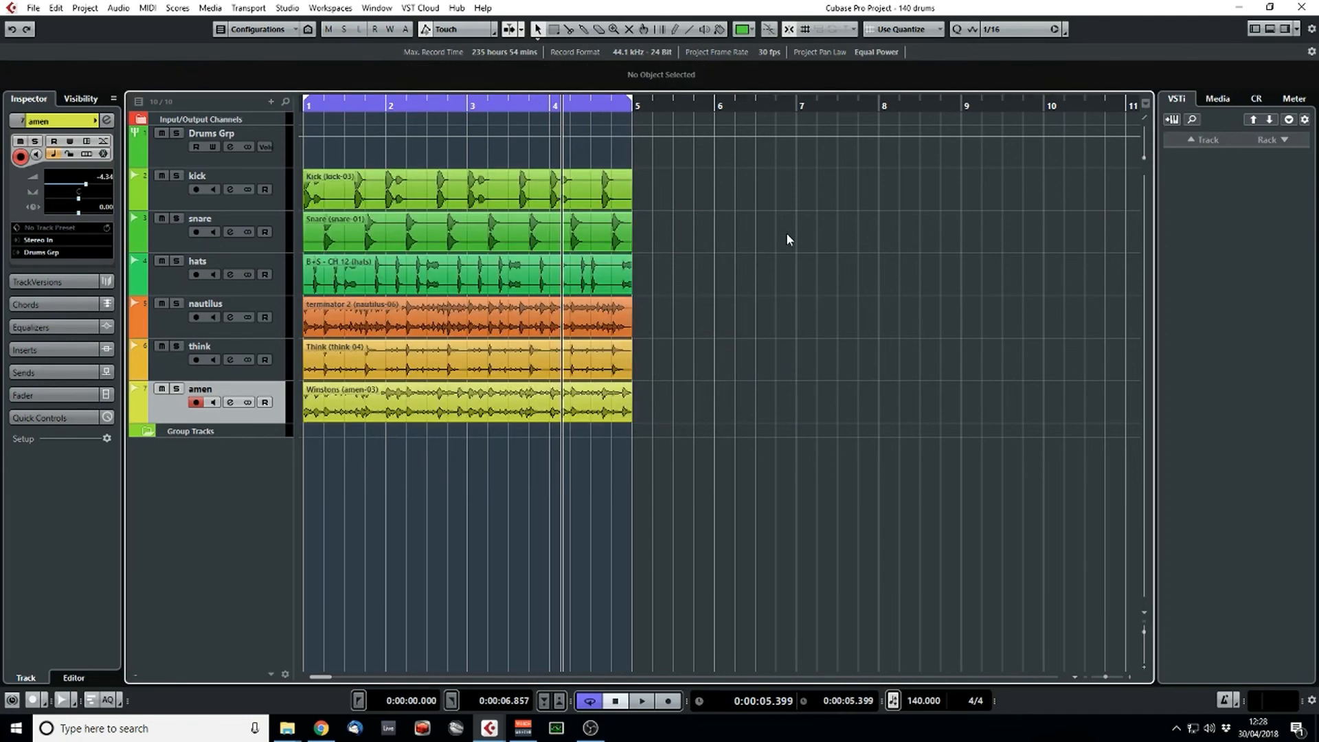
left_click_drag(507, 365, 650, 186)
- Extend the loop's right locator to 9.1.1 and audition the transition into the duplicated bars
left_click(952, 107, "alt")
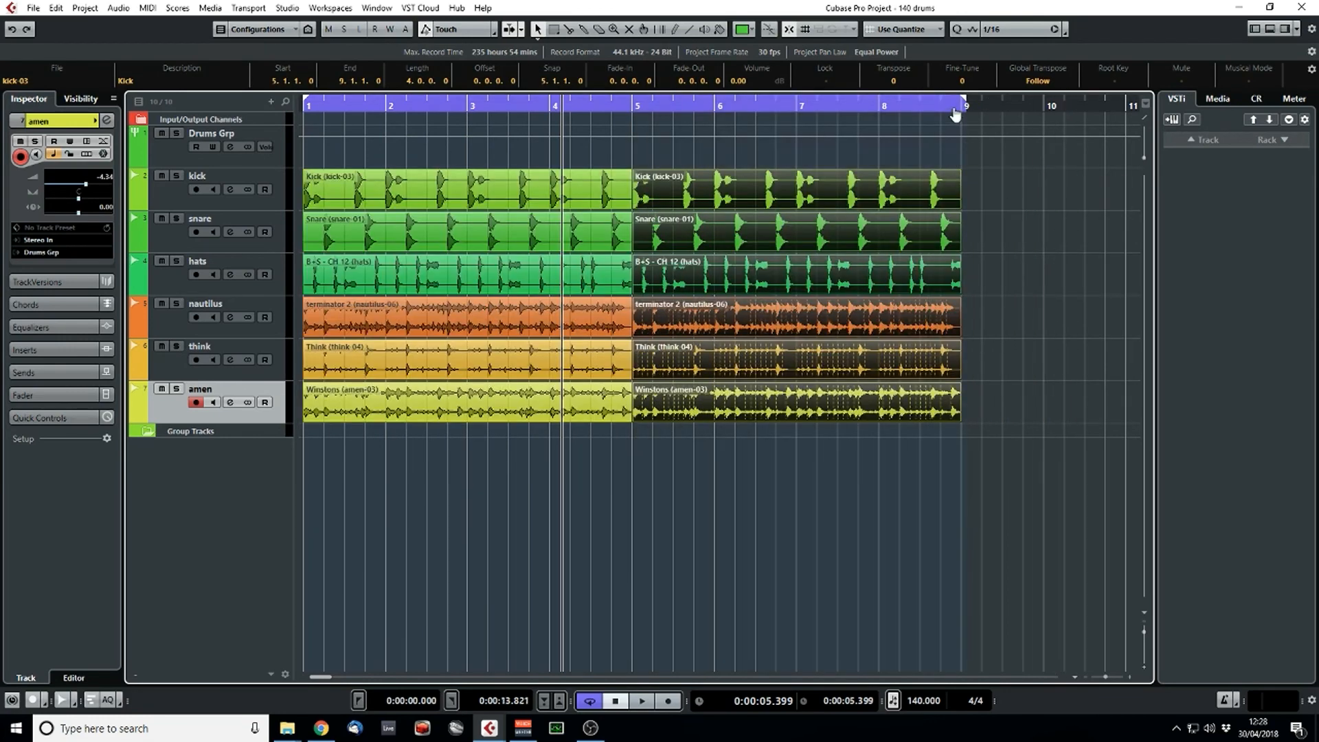
key("space")
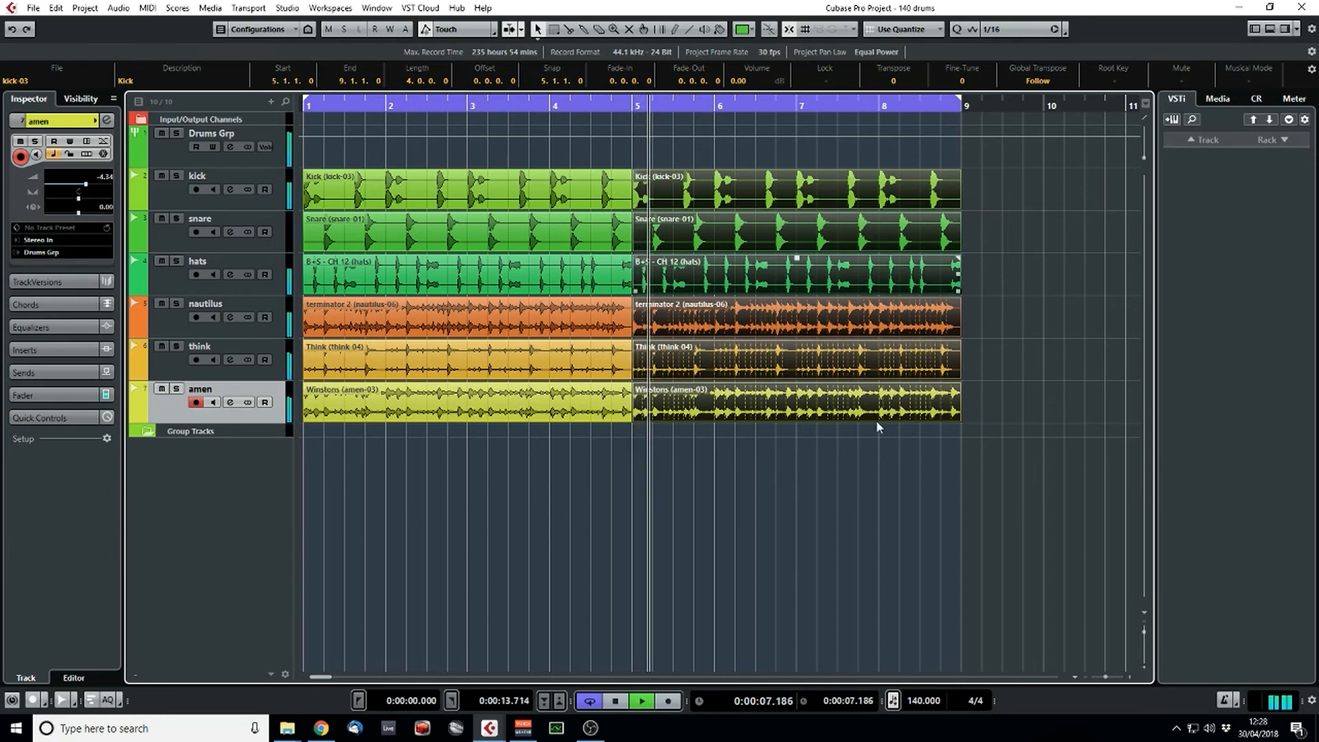
left_click(877, 426)
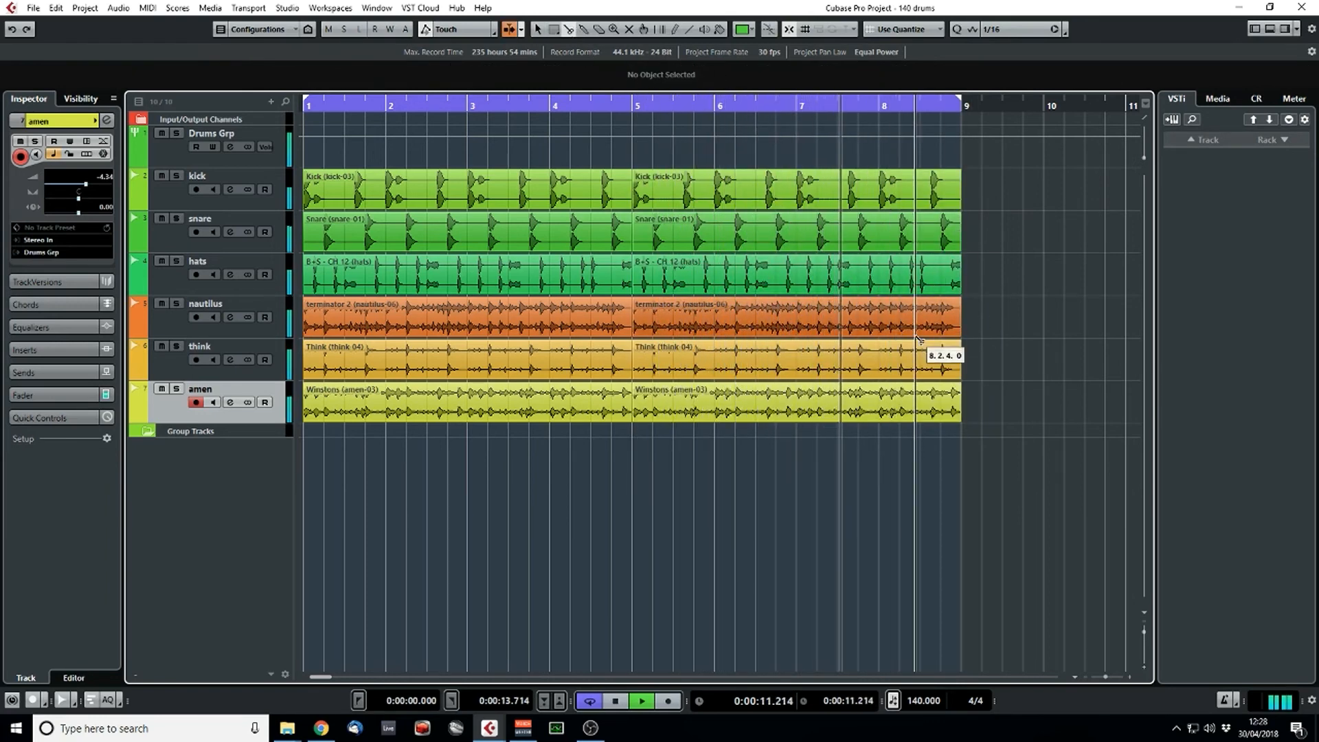
- Split the clips on all six drum tracks at 8.1.1 and make the bar 8 clips end at 8.4.1
key("space")
left_click_drag(863, 108, 915, 207)
left_click(980, 205)
key("1")
left_click_drag(1095, 552, 966, 196)
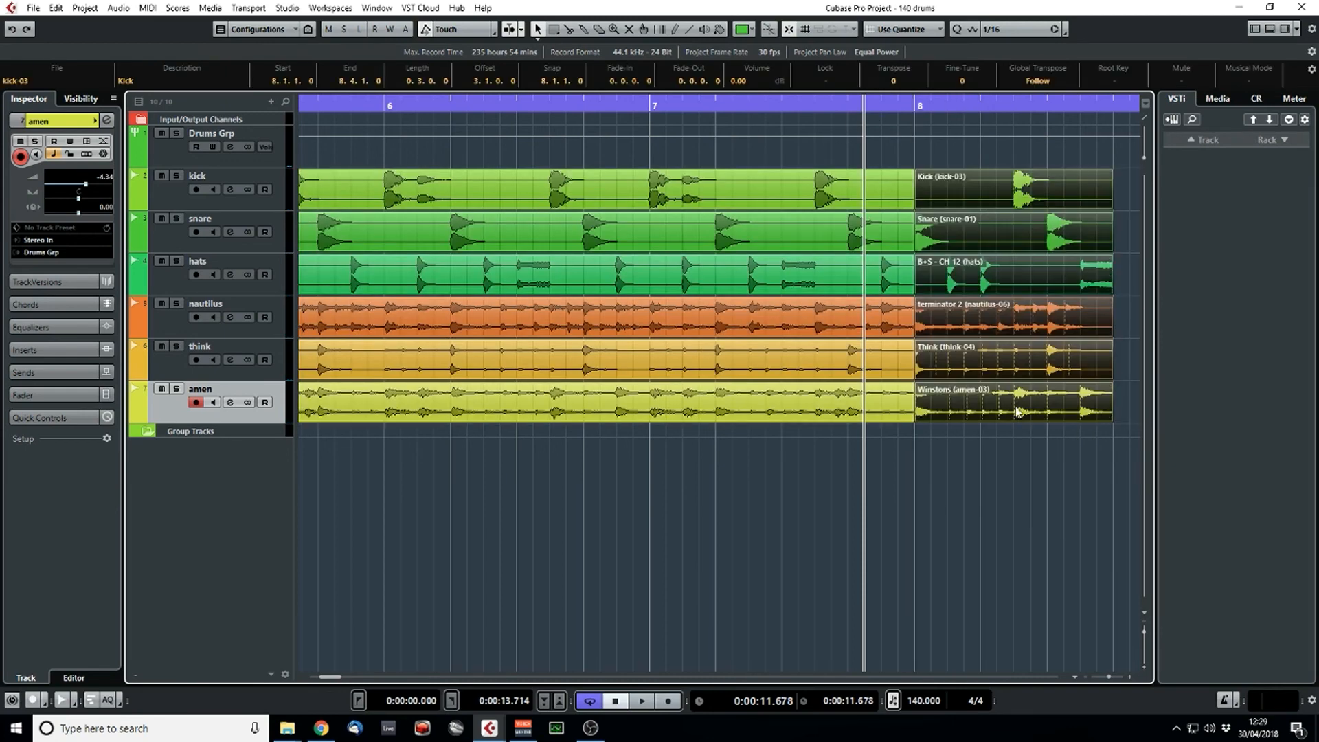
- Shorten the bar 8 clips on all tracks to a length of 0.0.3, duplicate them twice and start playback
left_click_drag(1032, 463, 1004, 167)
left_click_drag(1111, 205, 964, 203)
key("ctrl+d")
key("ctrl+d")
key("space")
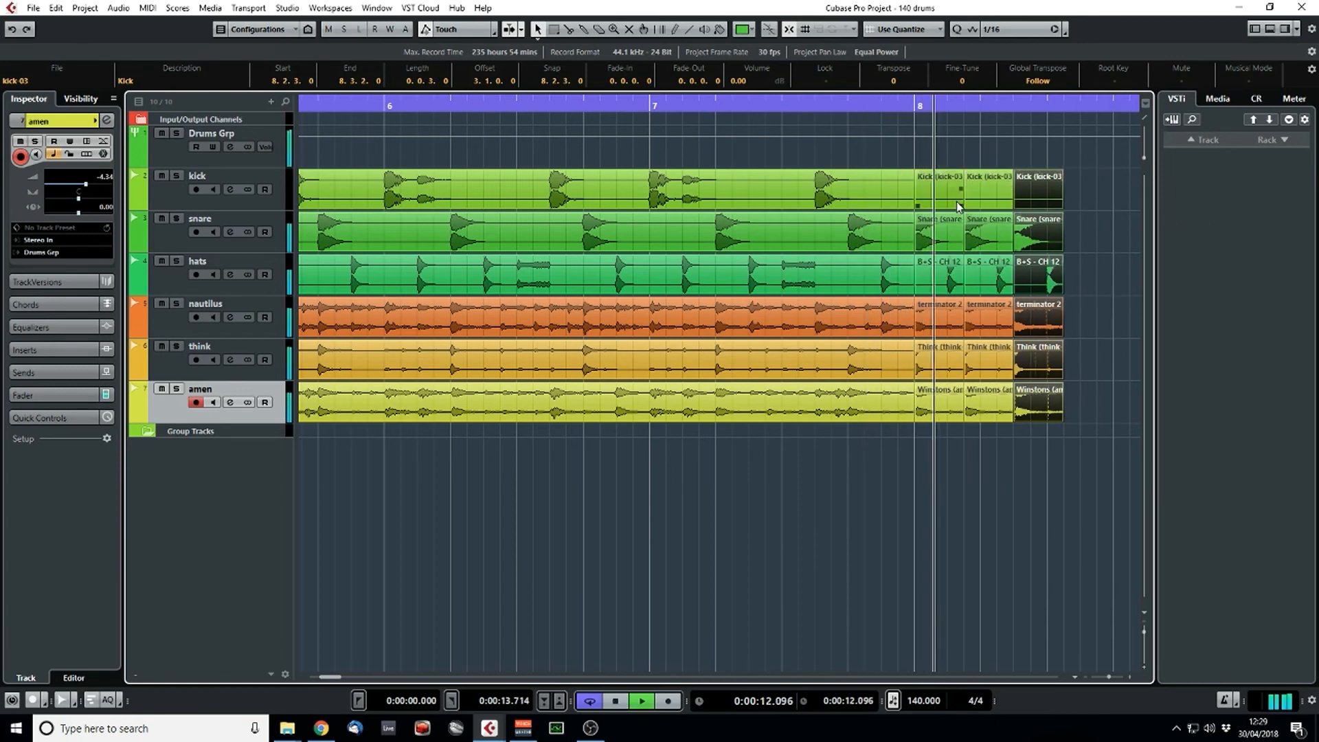
- Extend the last repeated clips on all tracks to 9.1.1 and audition the stuttered fill in bar 8
left_click_drag(423, 474, 434, 202)
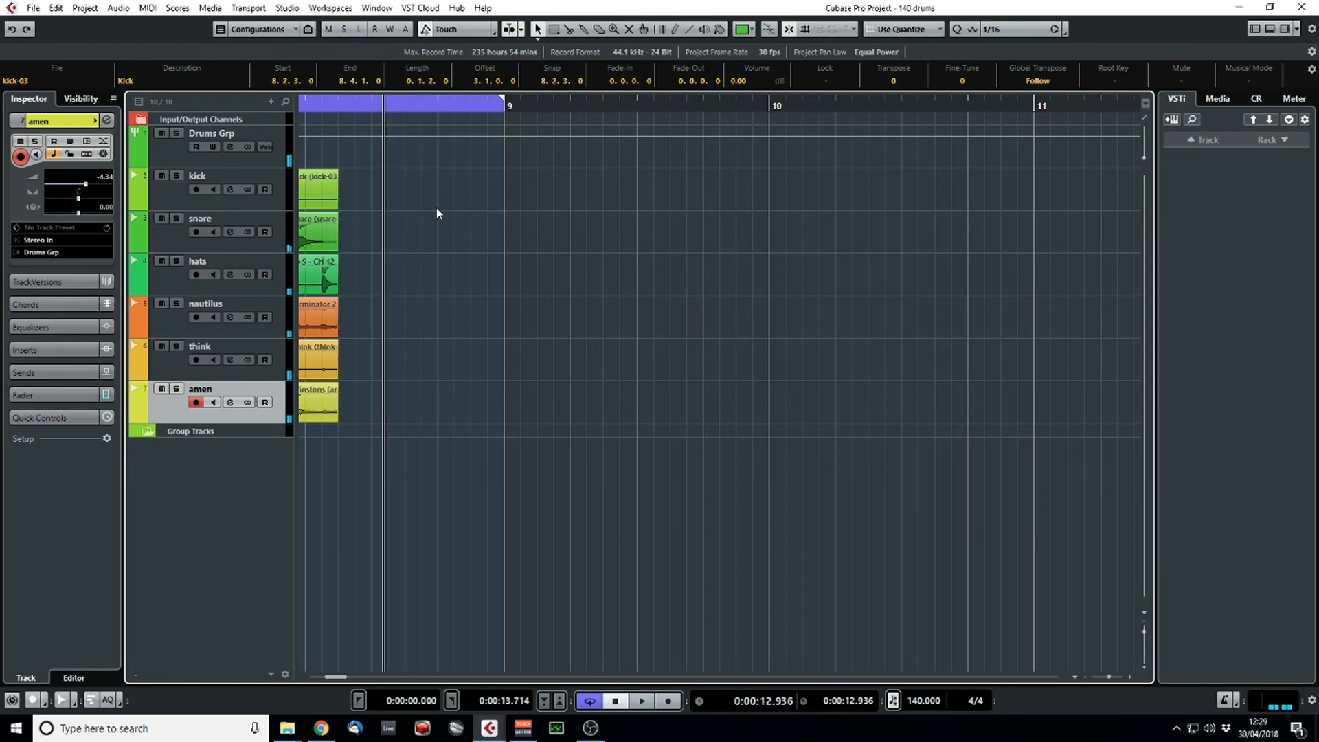
left_click_drag(437, 107, 481, 115)
key("space")
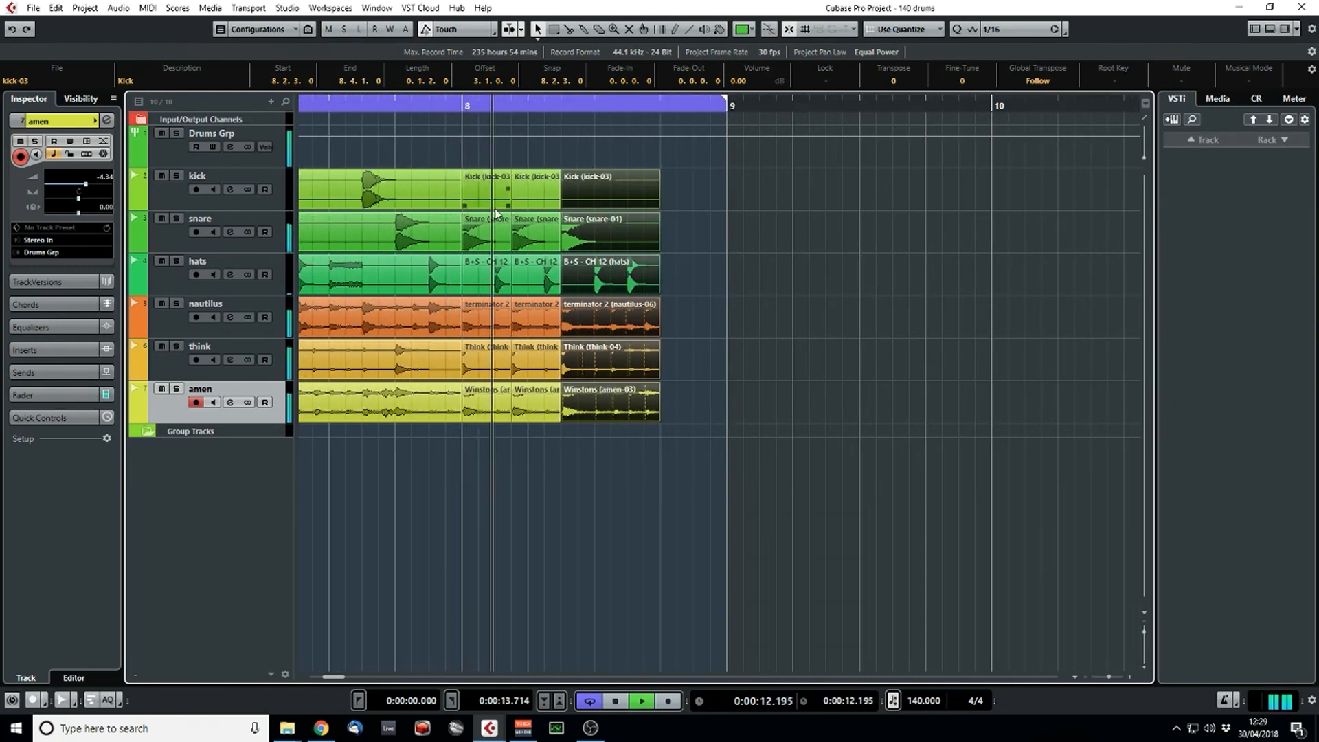
left_click_drag(692, 461, 716, 206)
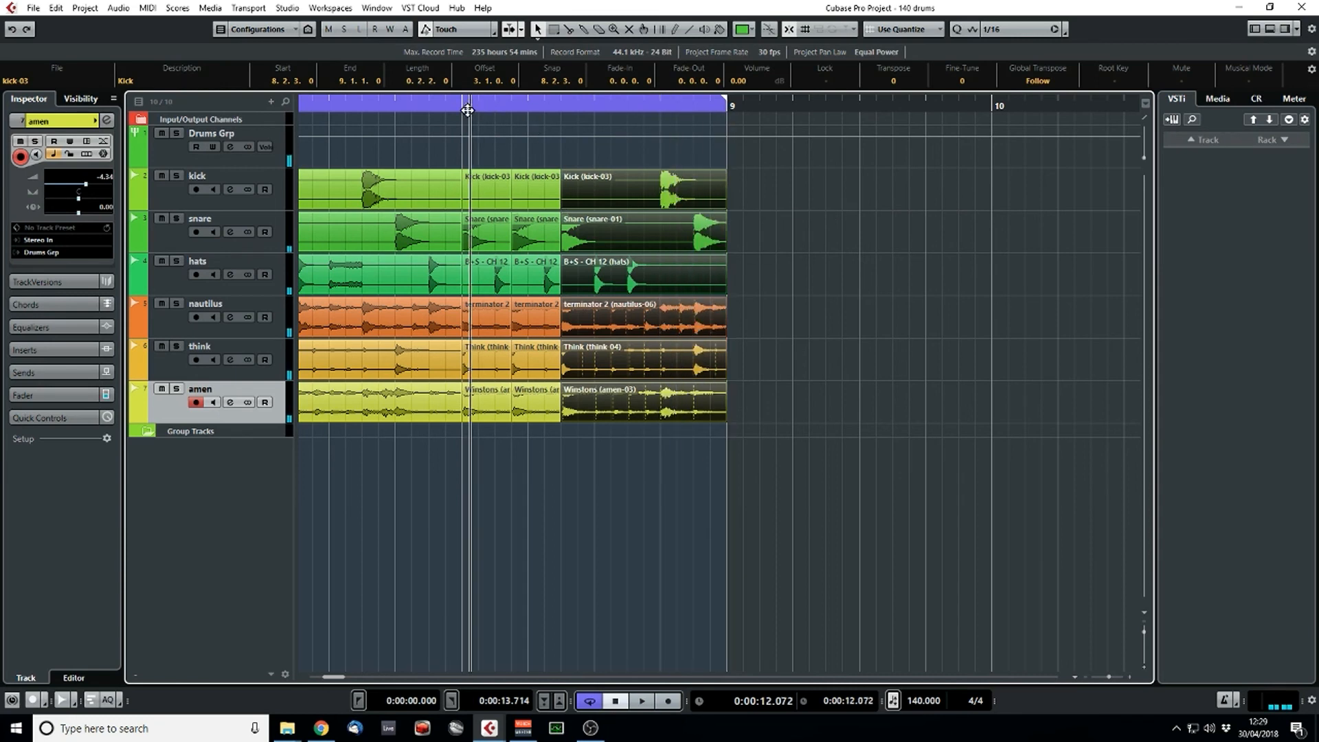
left_click(784, 352)
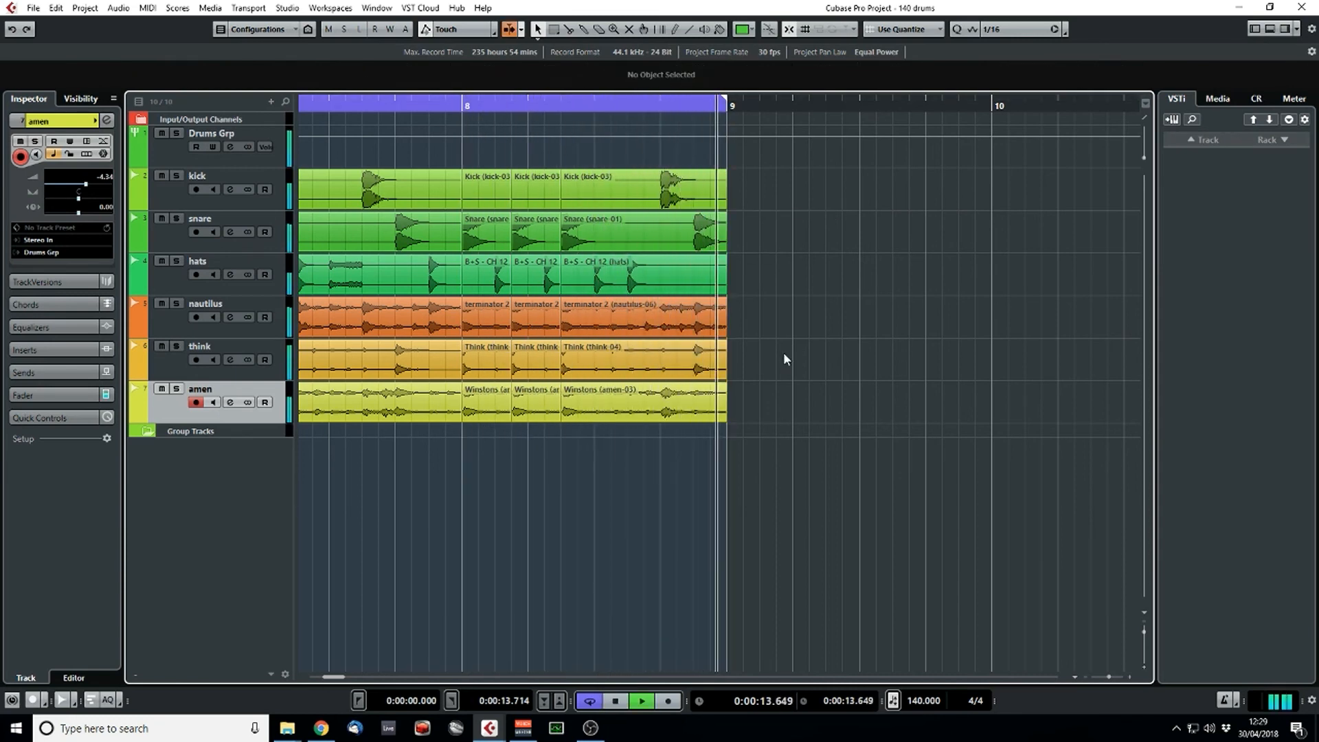
- Show the whole eight-bar arrangement and audition it through to the fill in bar 8
left_click_drag(1109, 678, 1103, 677)
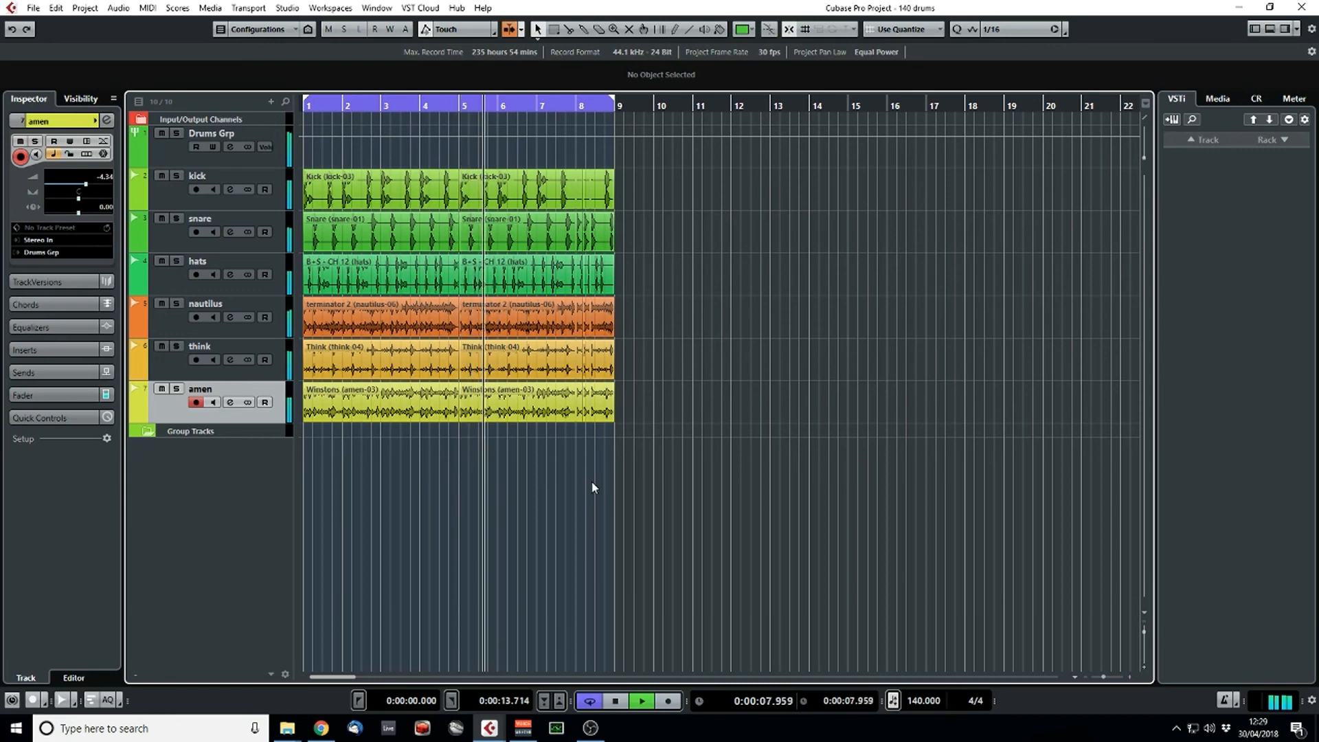
left_click_drag(1103, 679, 1107, 679)
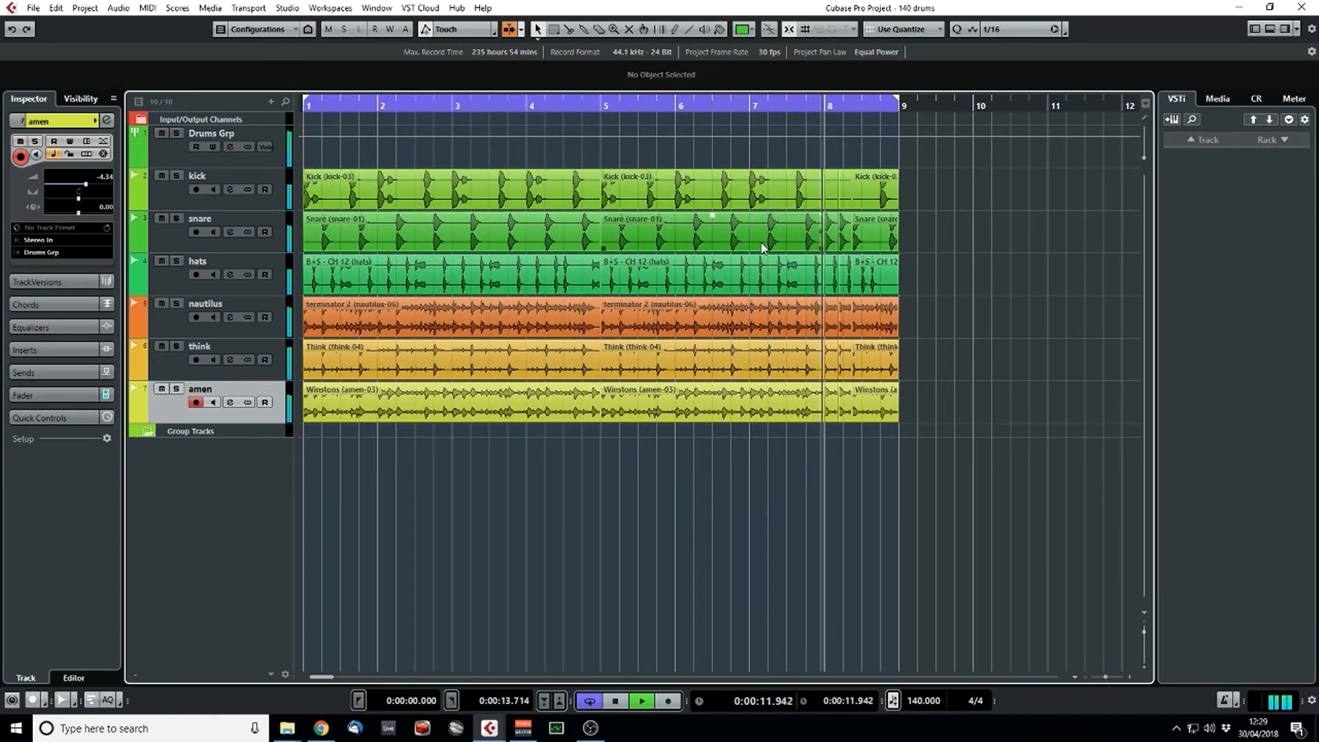
key("space")
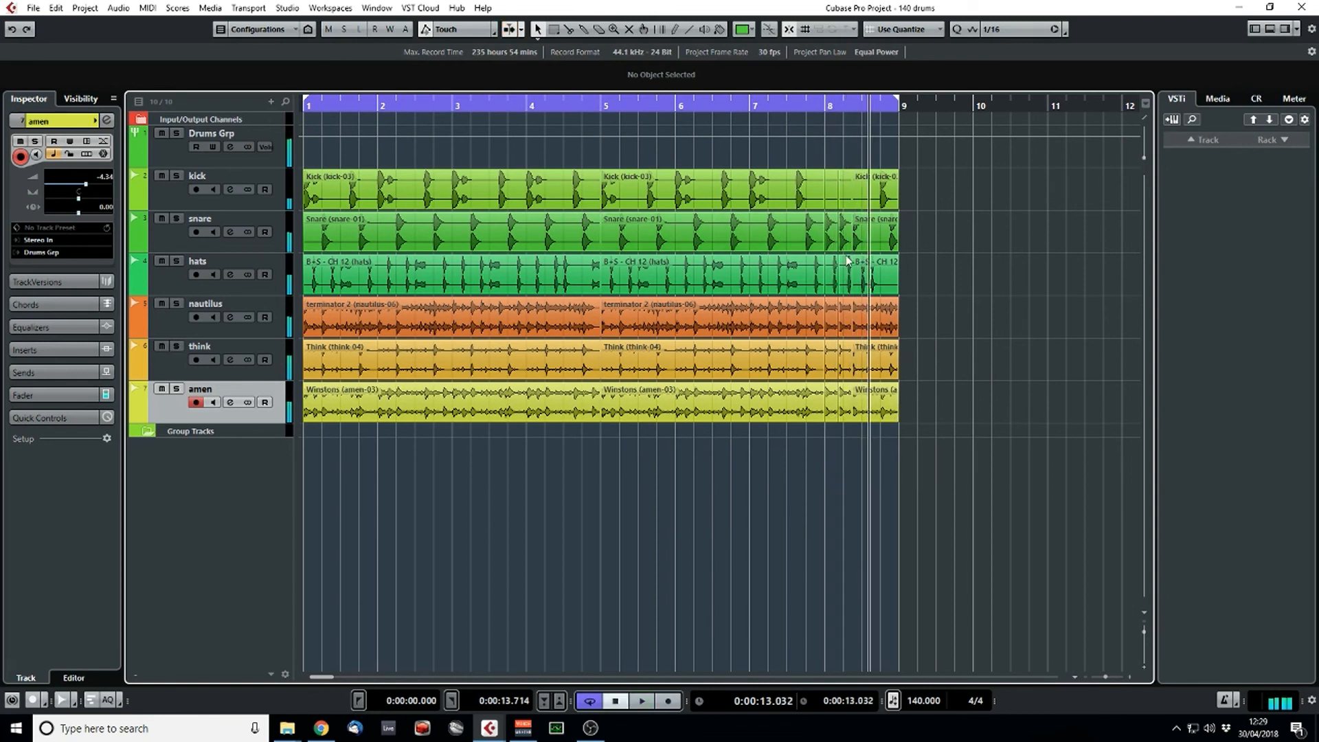
- Delete the second repeated slice at 8.1.4 on all six drum tracks and audition bar 6 for replacement material
left_click(846, 207)
key("Delete")
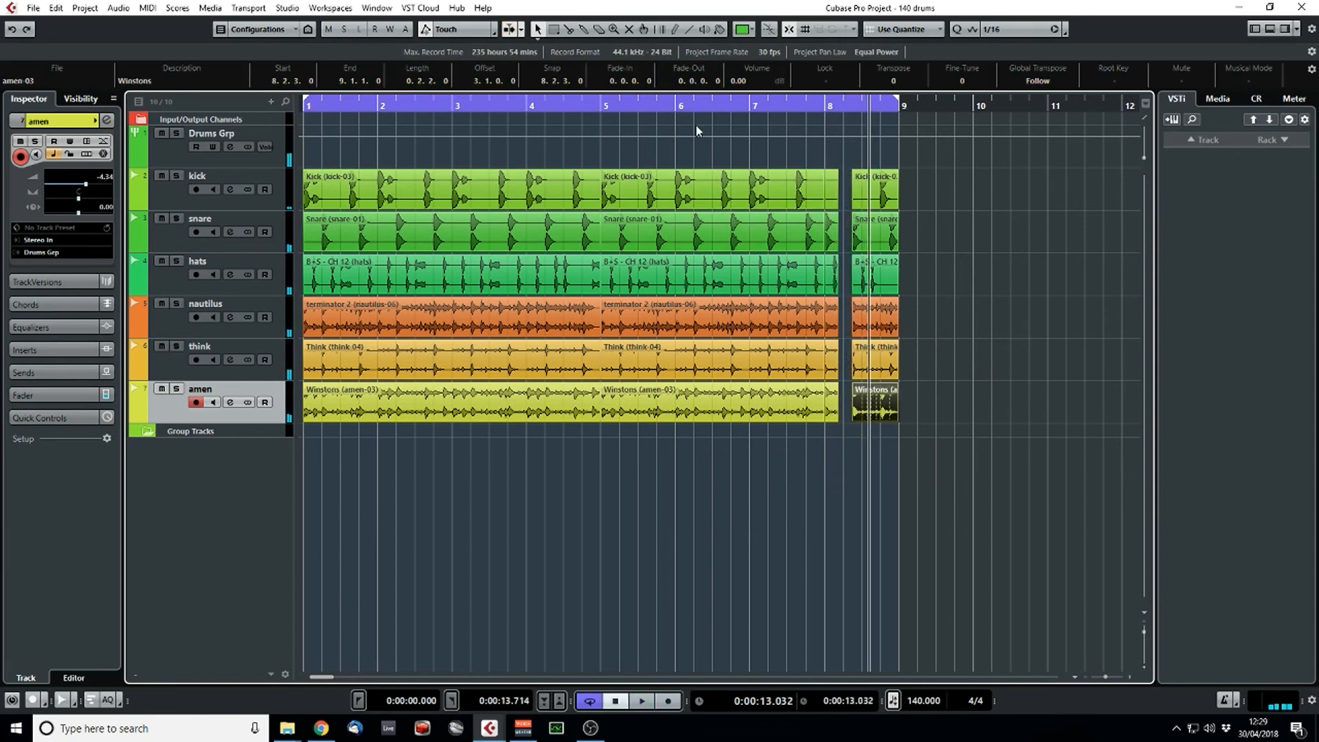
left_click(691, 106)
key("space")
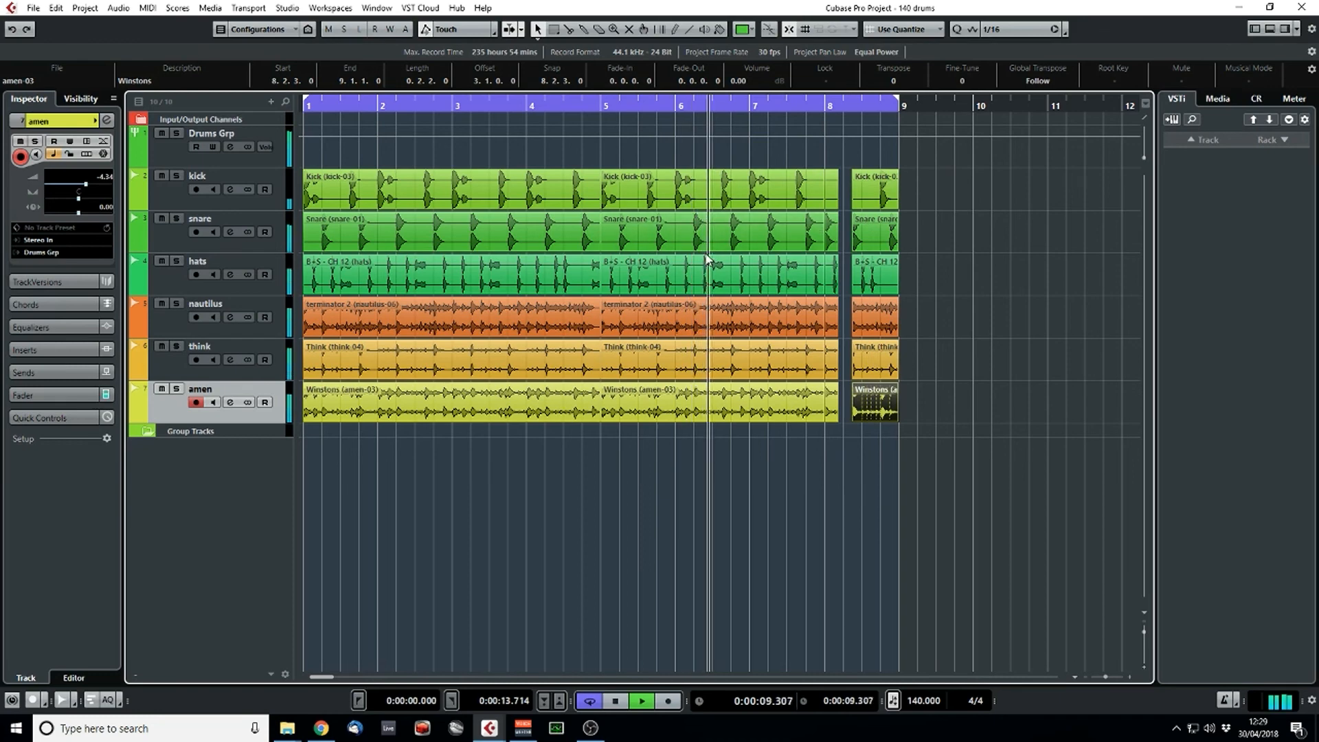
key("space")
- Split all drum clips at 6.2.1 and 6.3.2 and copy the slices between the cuts to 8.1.4
key("3")
left_click_drag(695, 154, 748, 552)
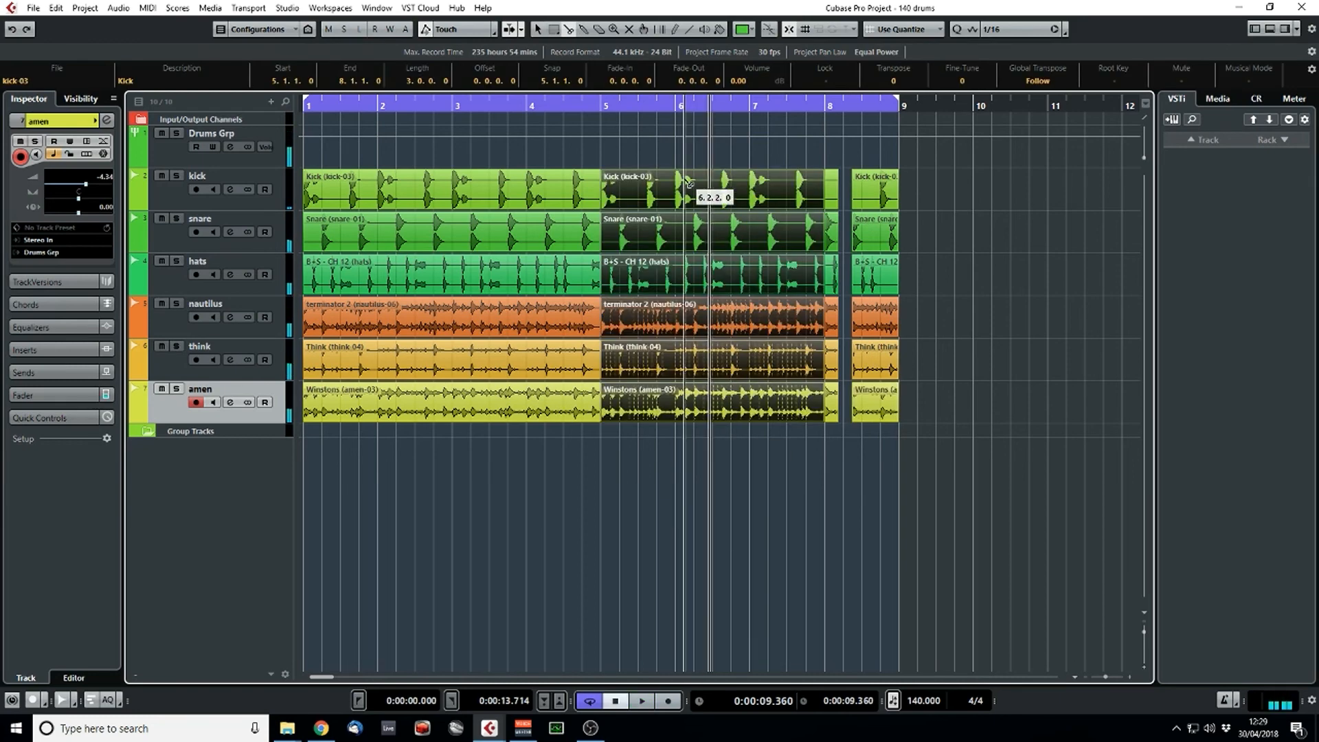
left_click(697, 186)
left_click(715, 182)
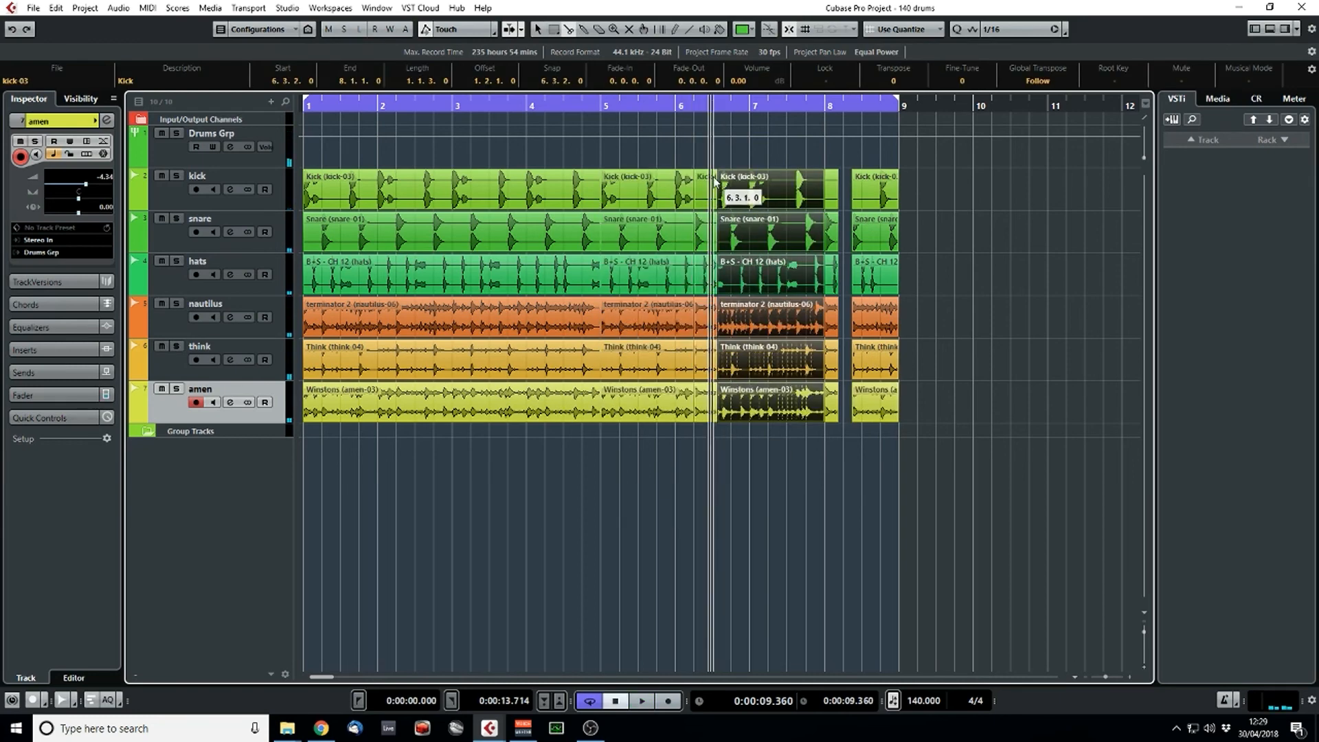
left_click_drag(702, 159, 855, 417)
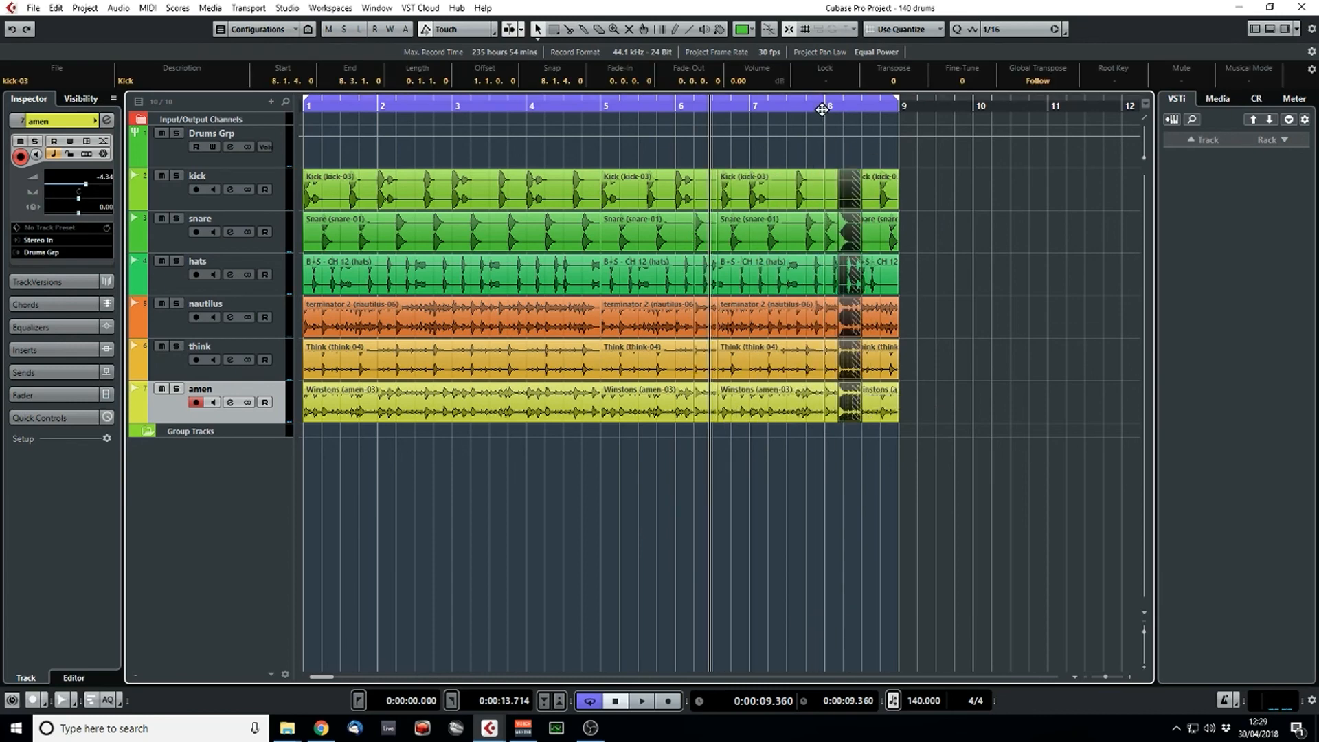
- Audition the fill from bar 8 and trim the copied slices on all tracks to end at 8.2.3
left_click_drag(825, 104, 824, 206)
key("space")
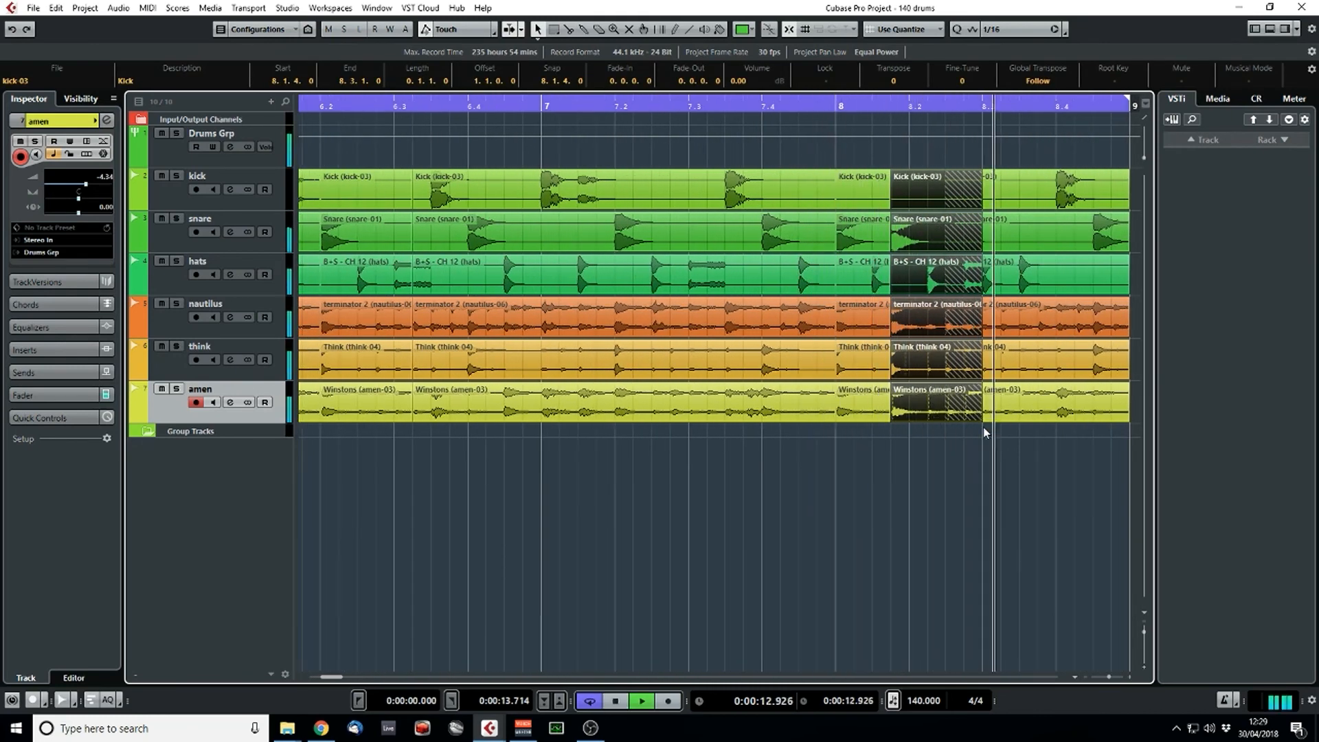
left_click_drag(982, 199, 942, 204)
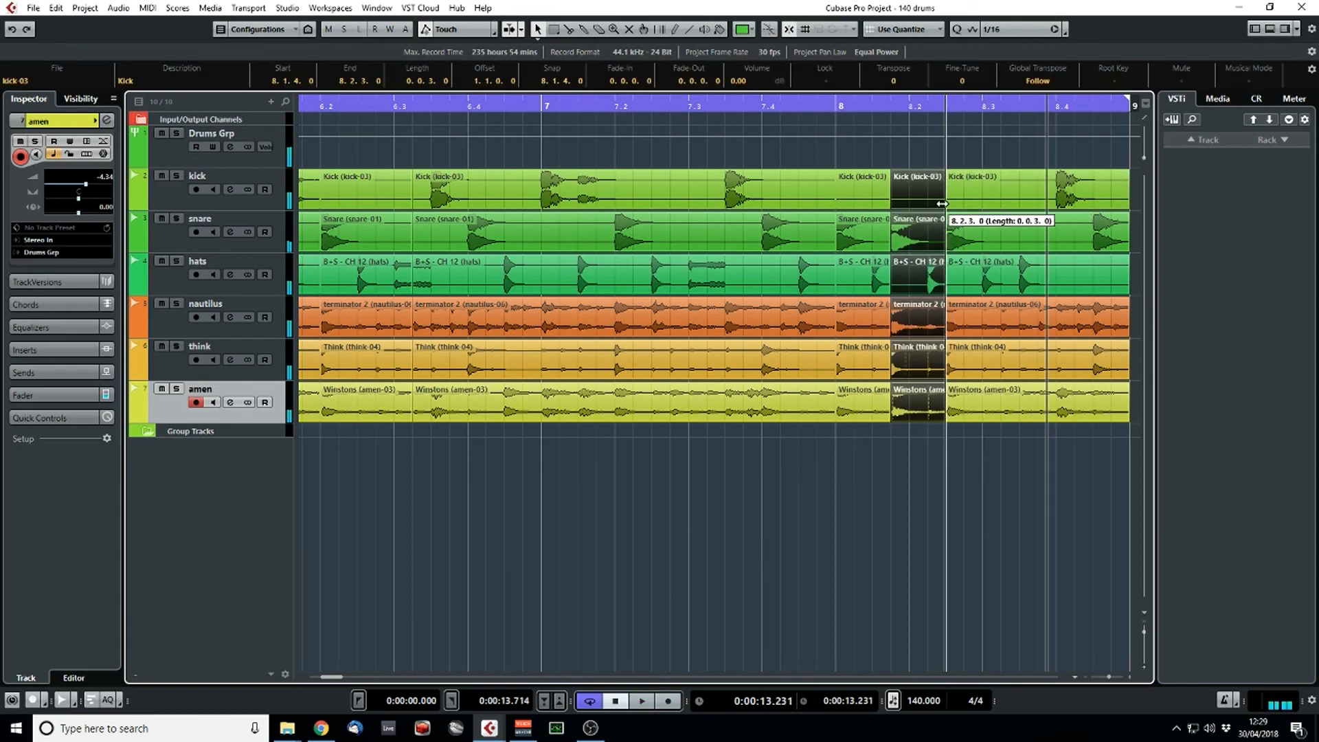
- Audition the trimmed bar 8 fill repeatedly from its start
key("space")
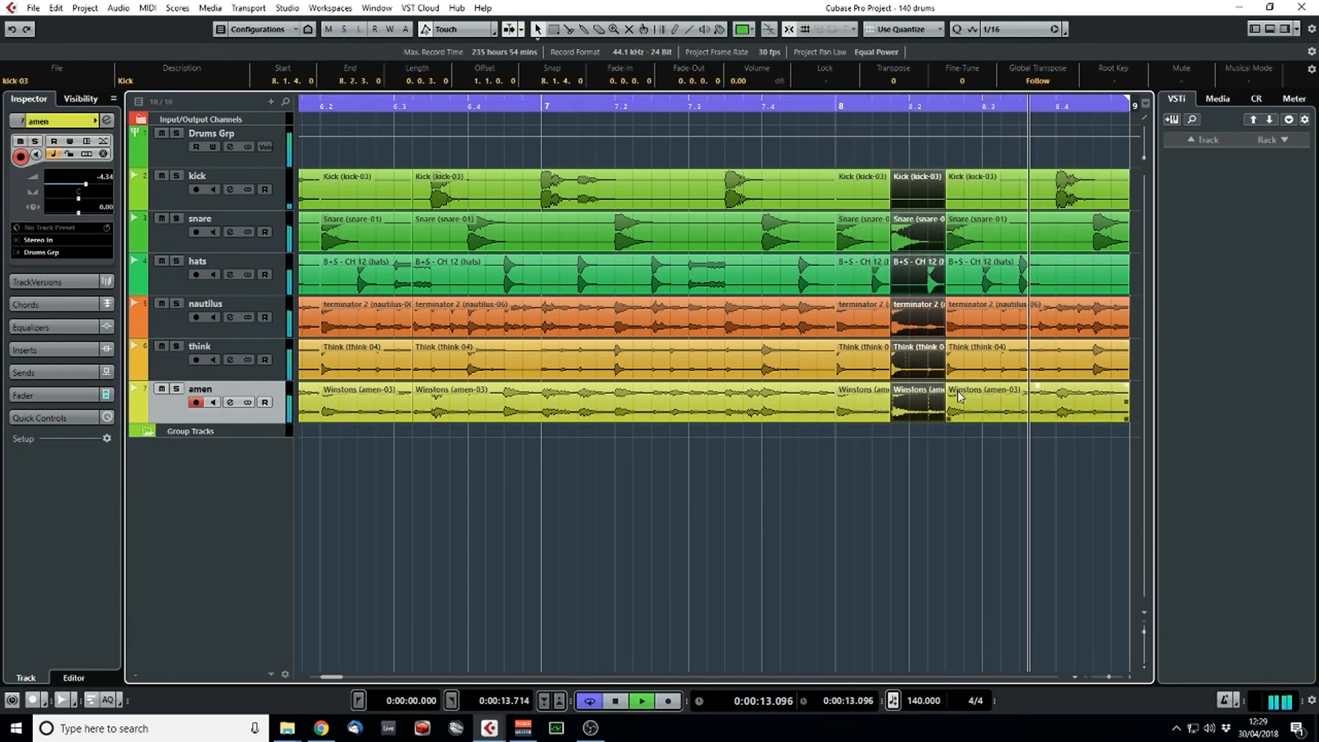
key("space")
left_click(833, 105)
key("space")
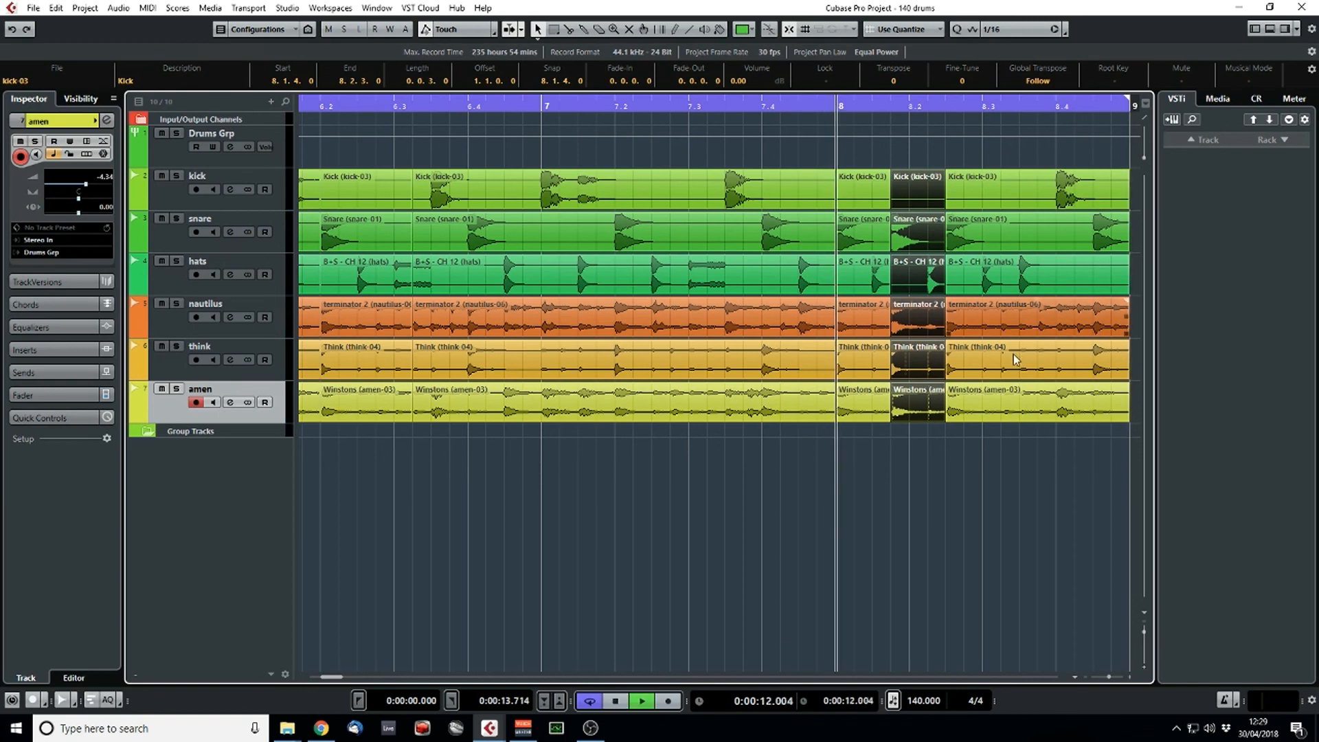
key("space")
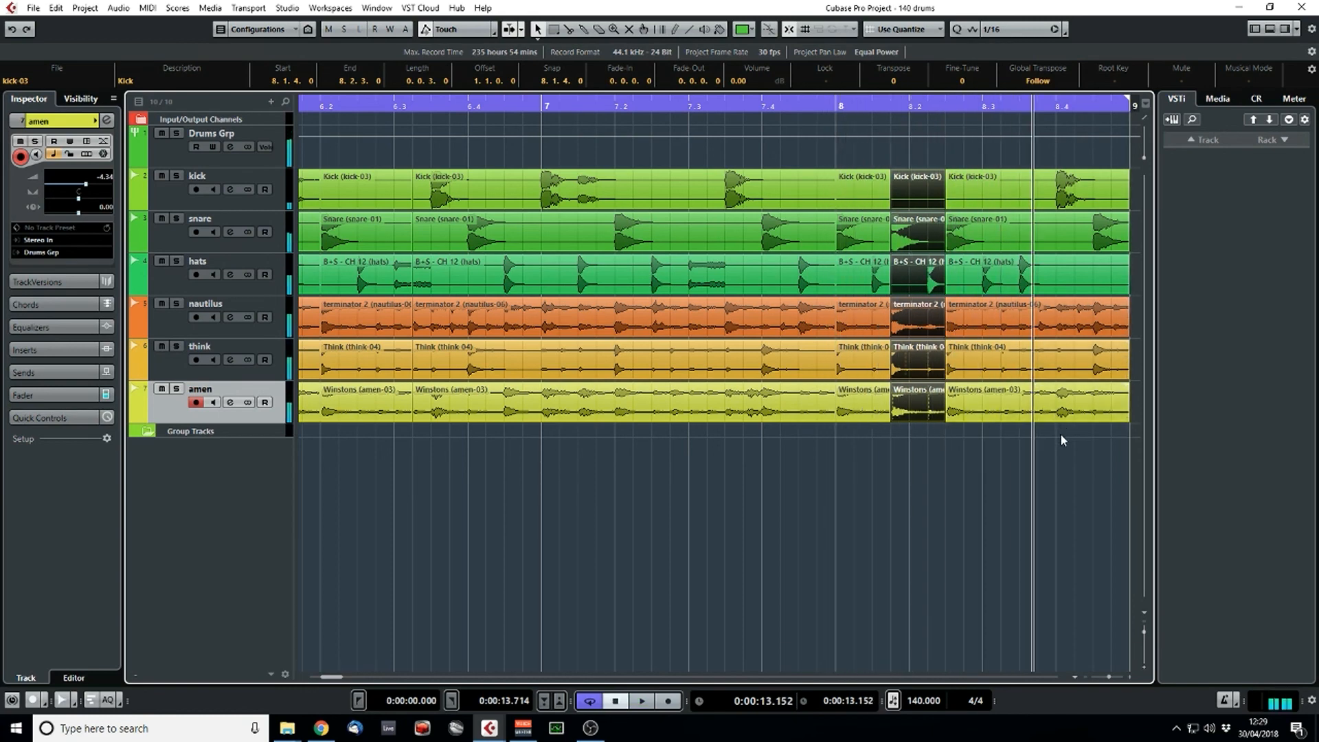
key("space")
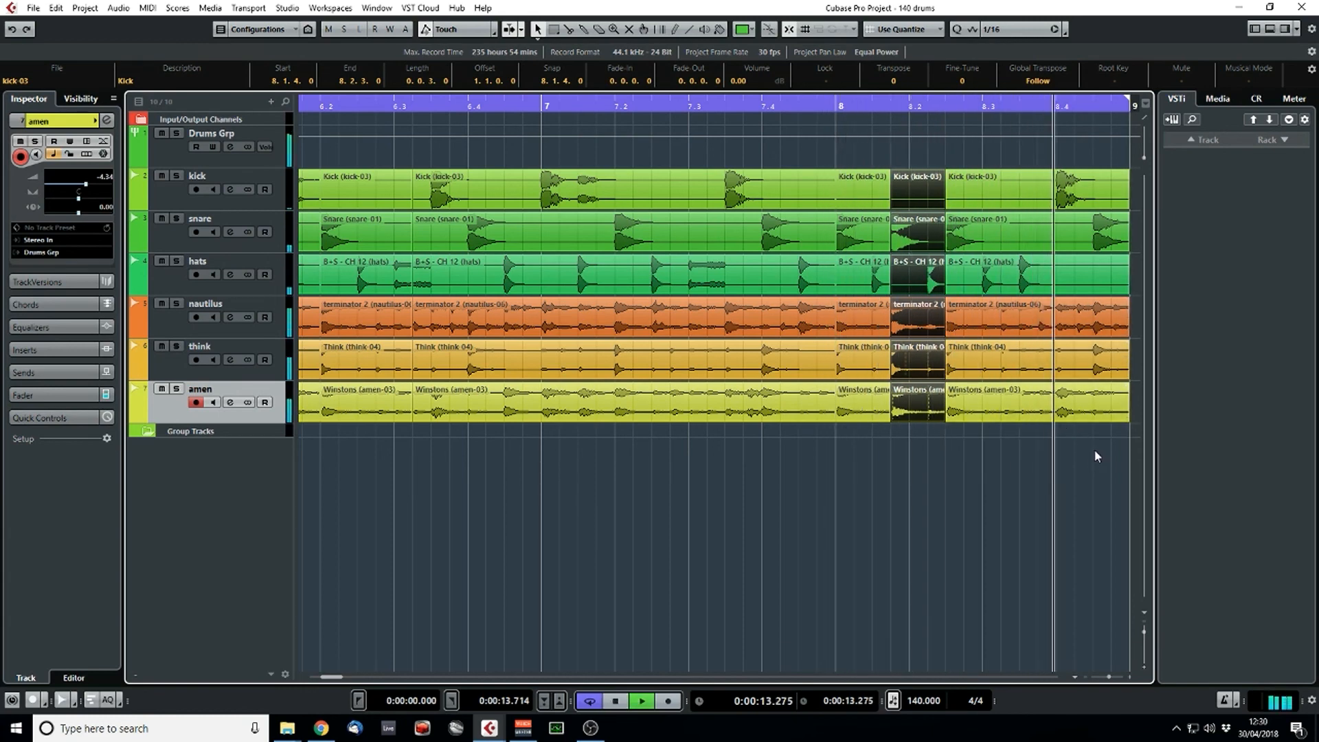
key("space")
- Set the loop's left locator to bar 7 and audition bars 7 and 8 with the new fill
left_click_drag(1109, 677, 1105, 678)
left_click(755, 107, "ctrl")
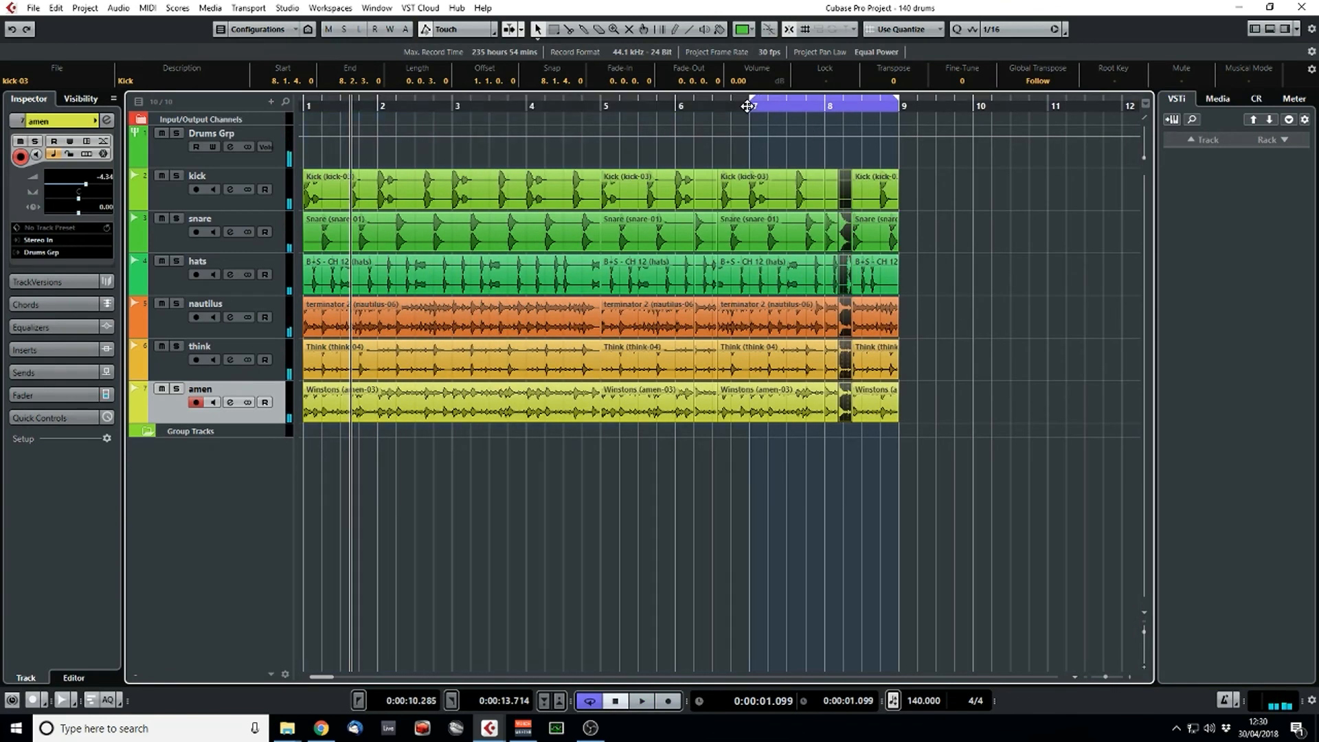
left_click(748, 106)
key("space")
left_click(1019, 398)
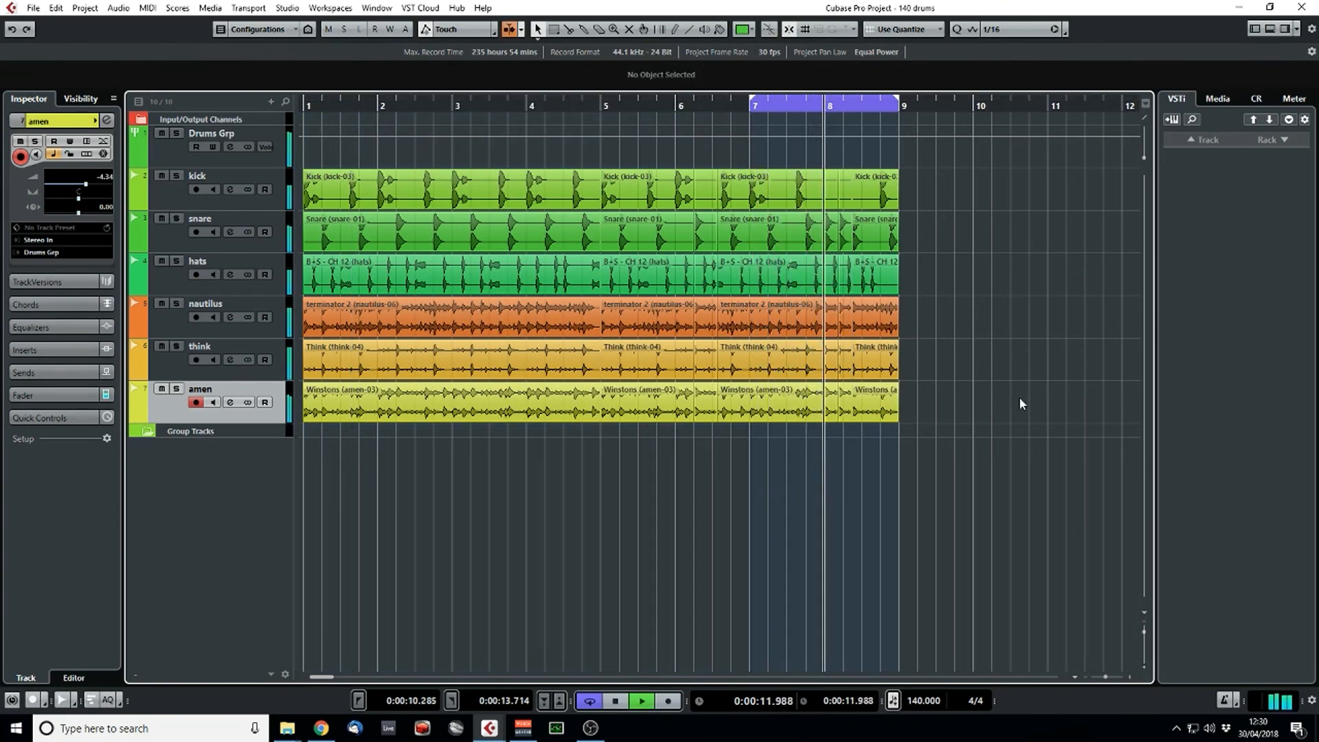
key("space")
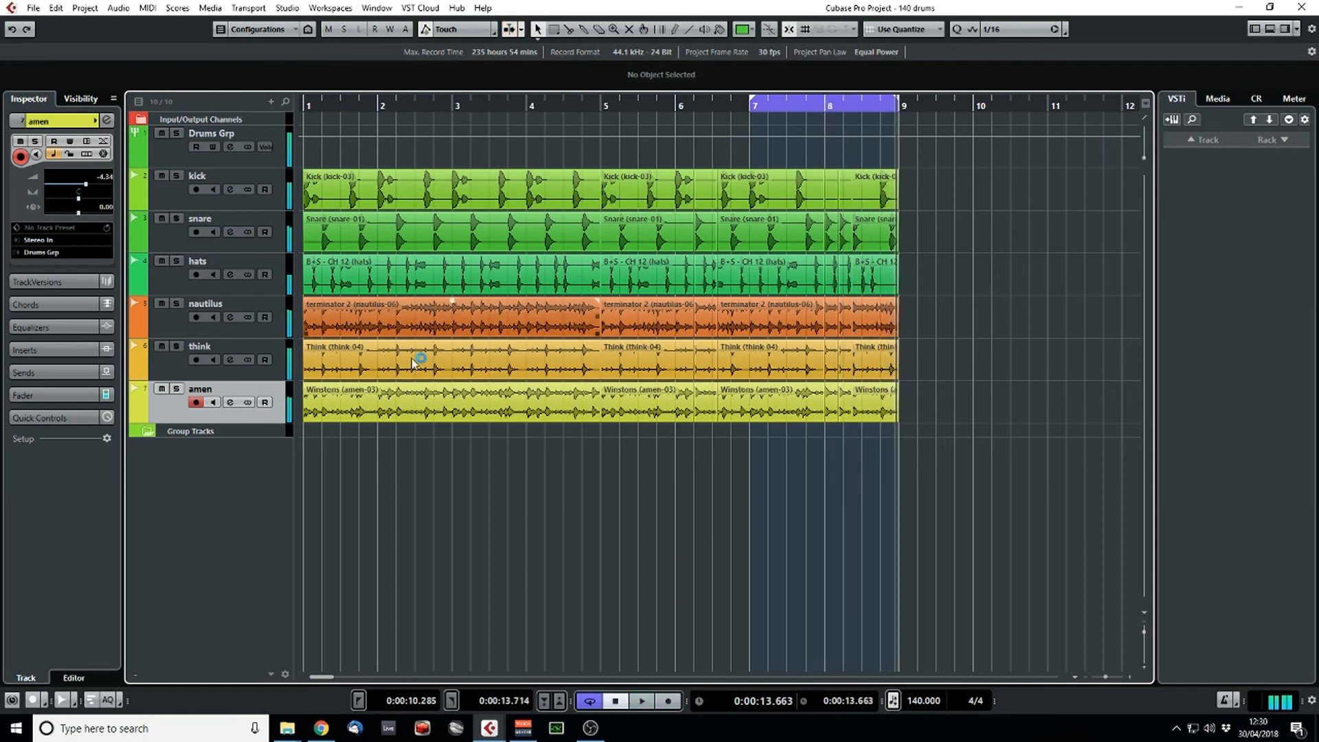
- Add one stereo audio track named fill, with its output routed to Drums Grp
right_click(273, 431)
left_click(372, 154)
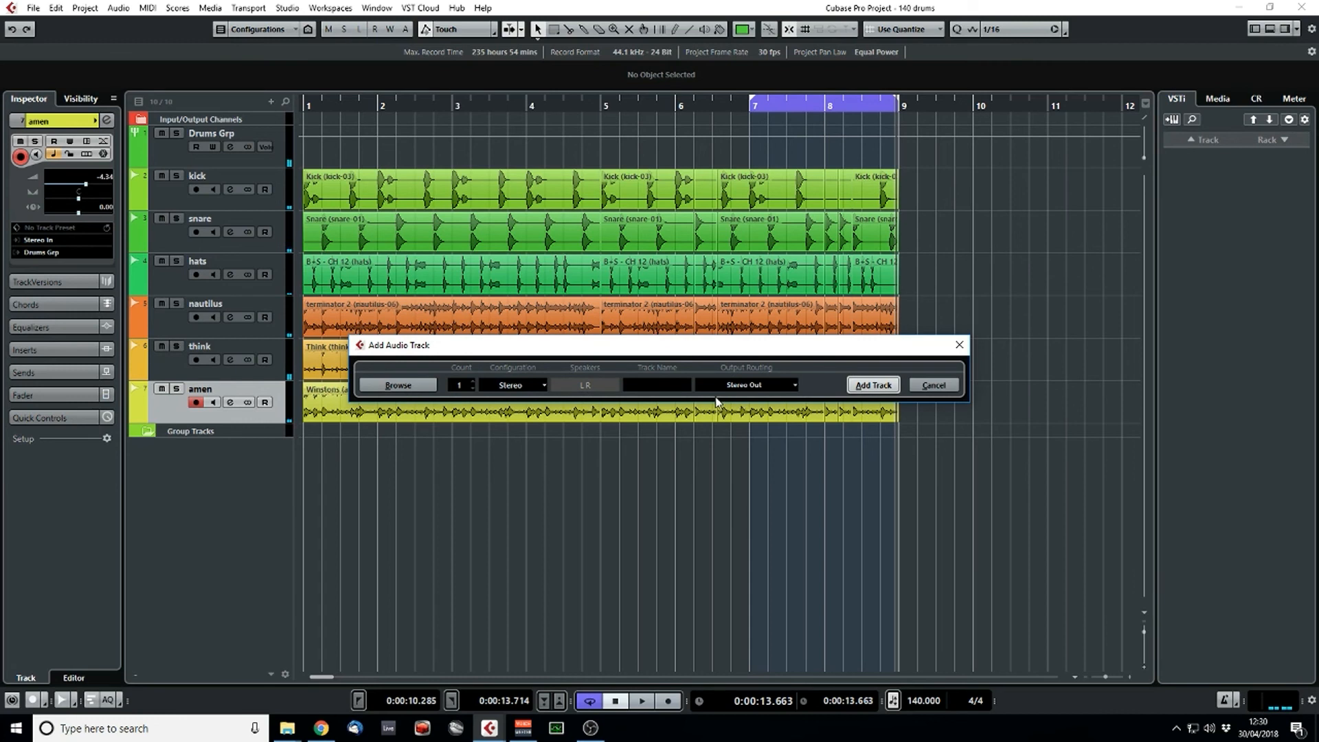
left_click(532, 386)
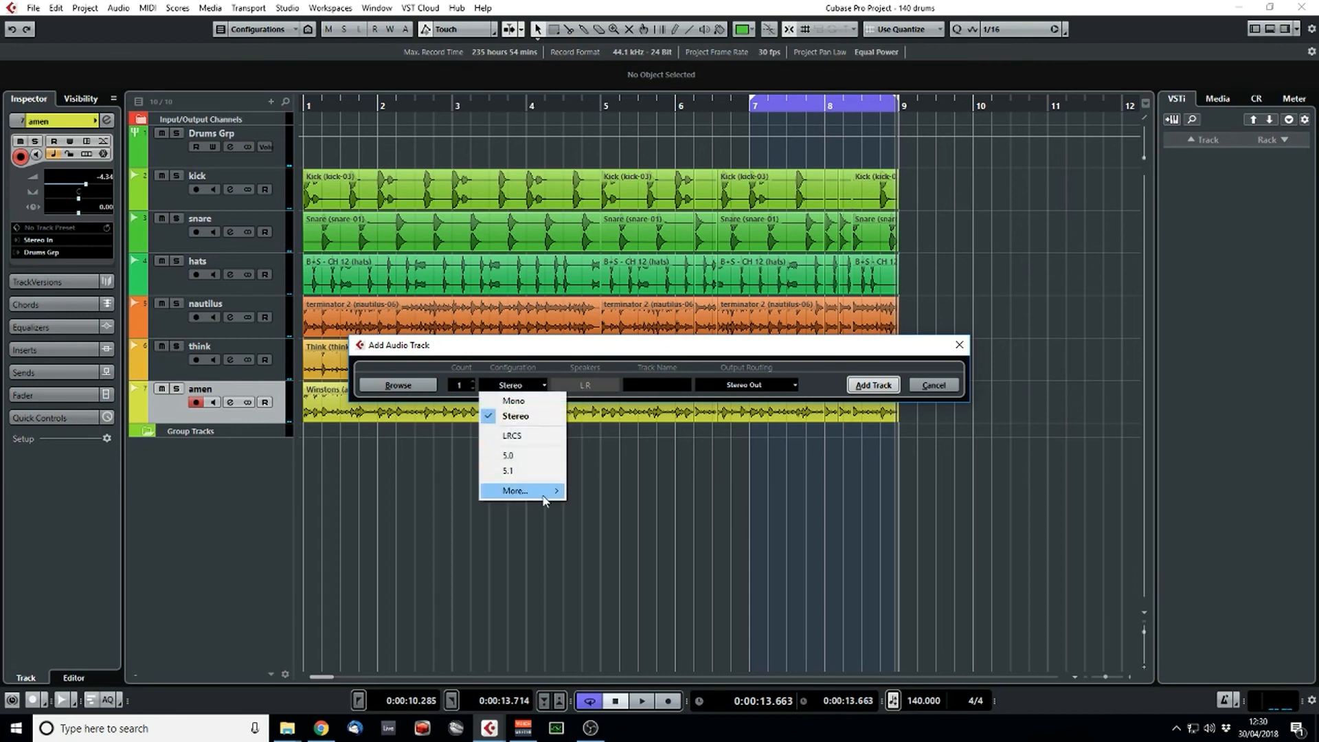
left_click(531, 418)
left_click(752, 389)
left_click(758, 479)
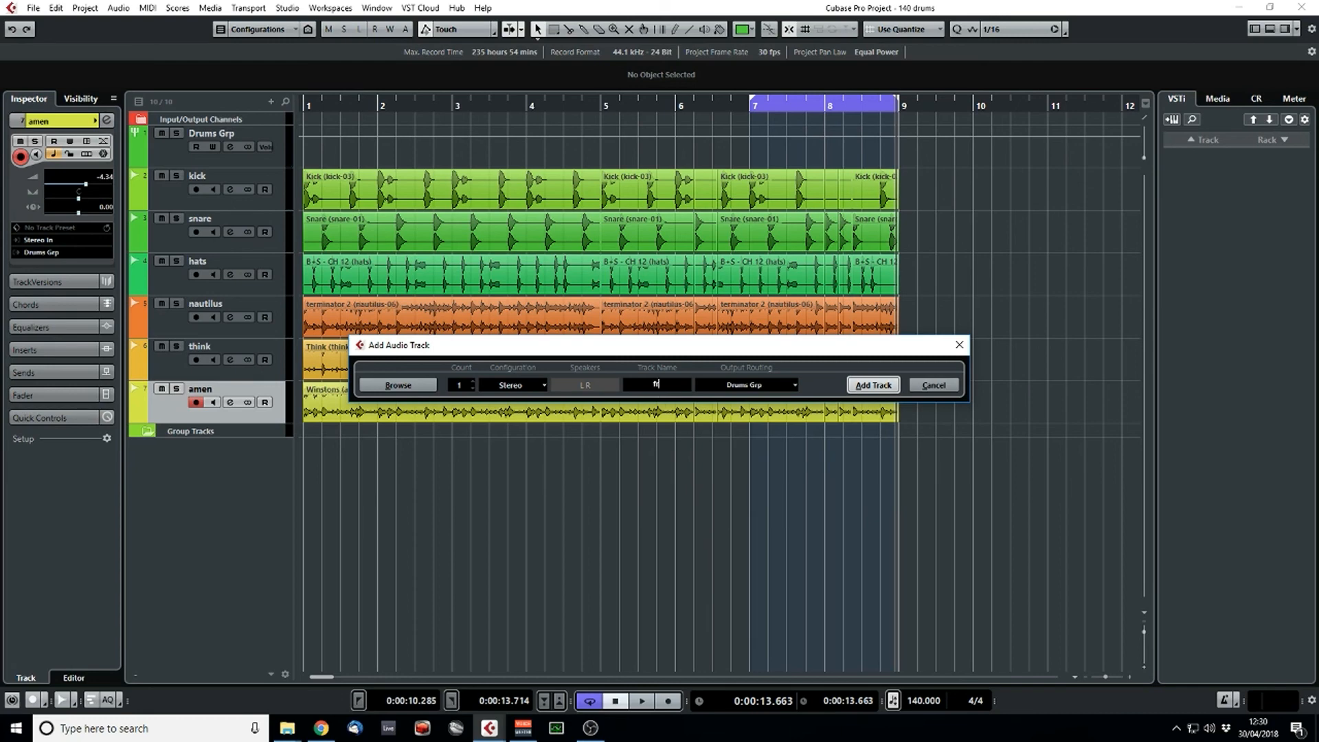
type("fill")
key("Return")
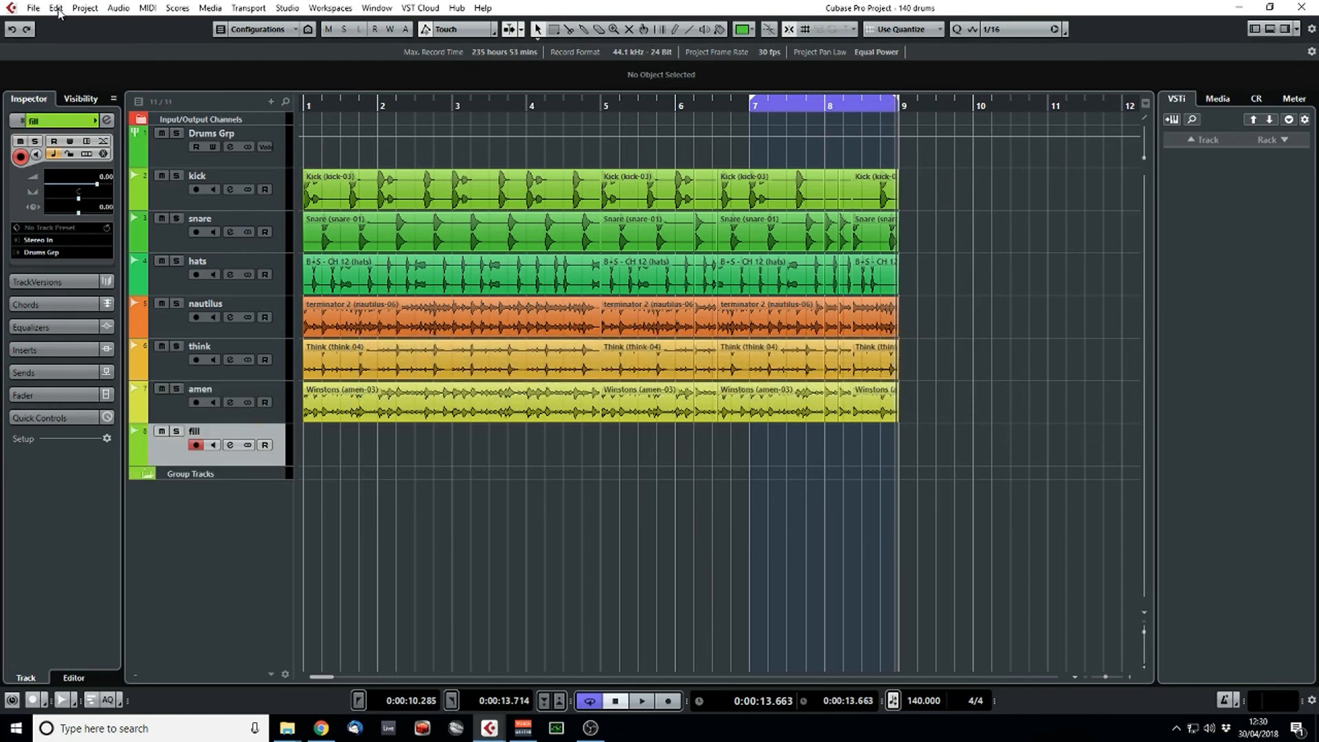
- Start an audio file import and browse to the Drum Fills folder of The Sound Of Dodge and Fuski pack in E:\Wavs
left_click(33, 8)
mouse_move(127, 207)
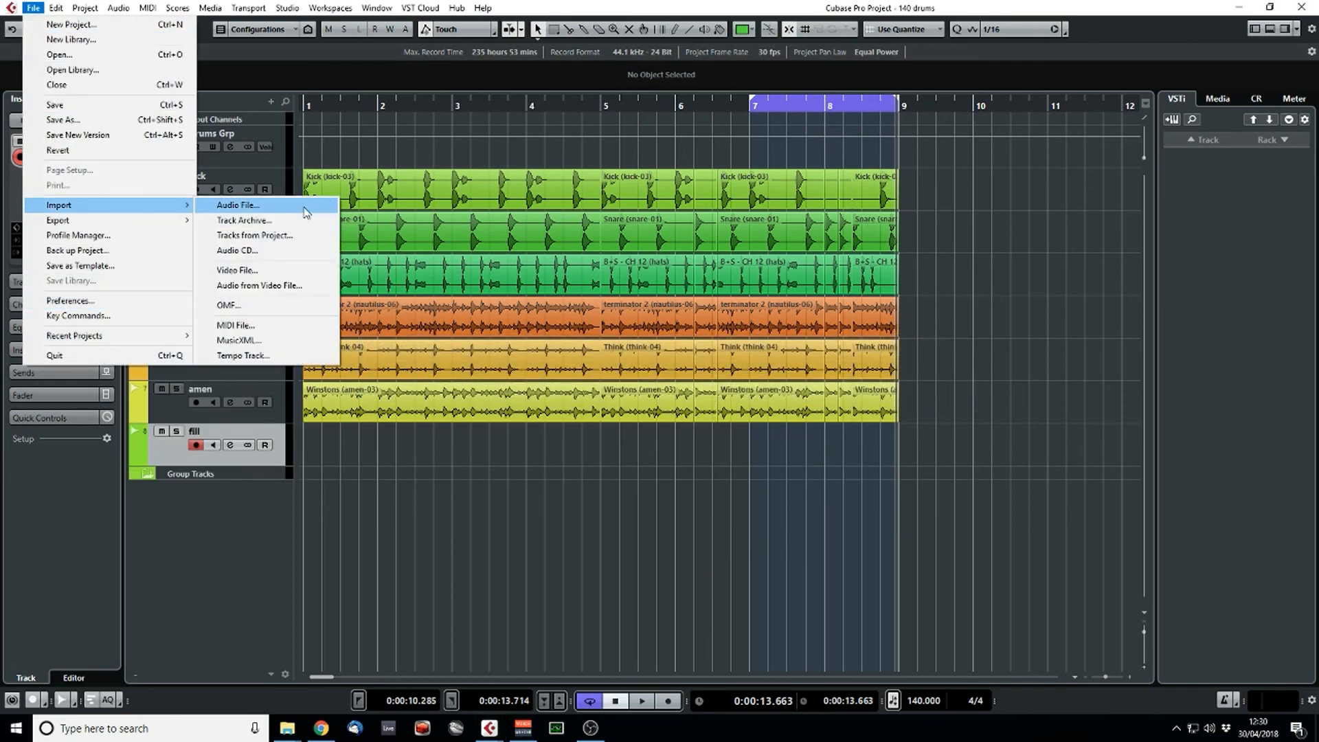
left_click(306, 212)
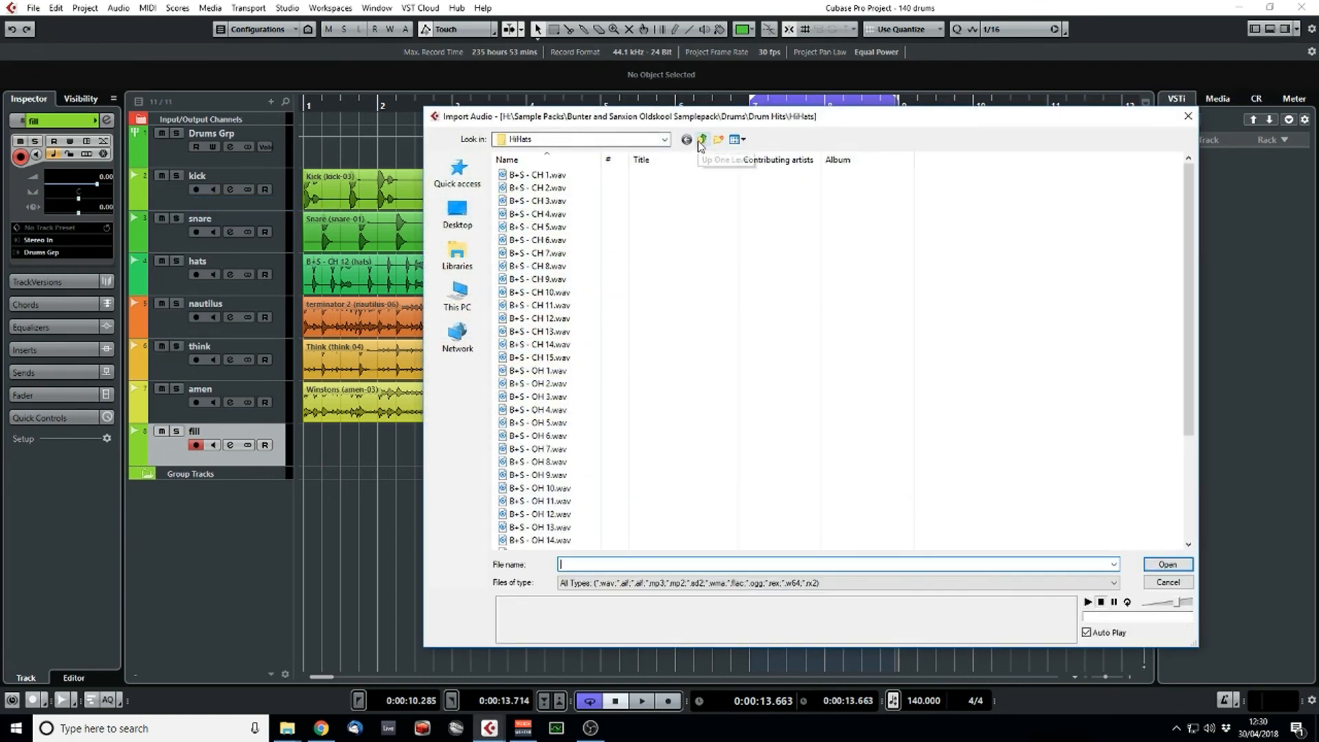
left_click(660, 139)
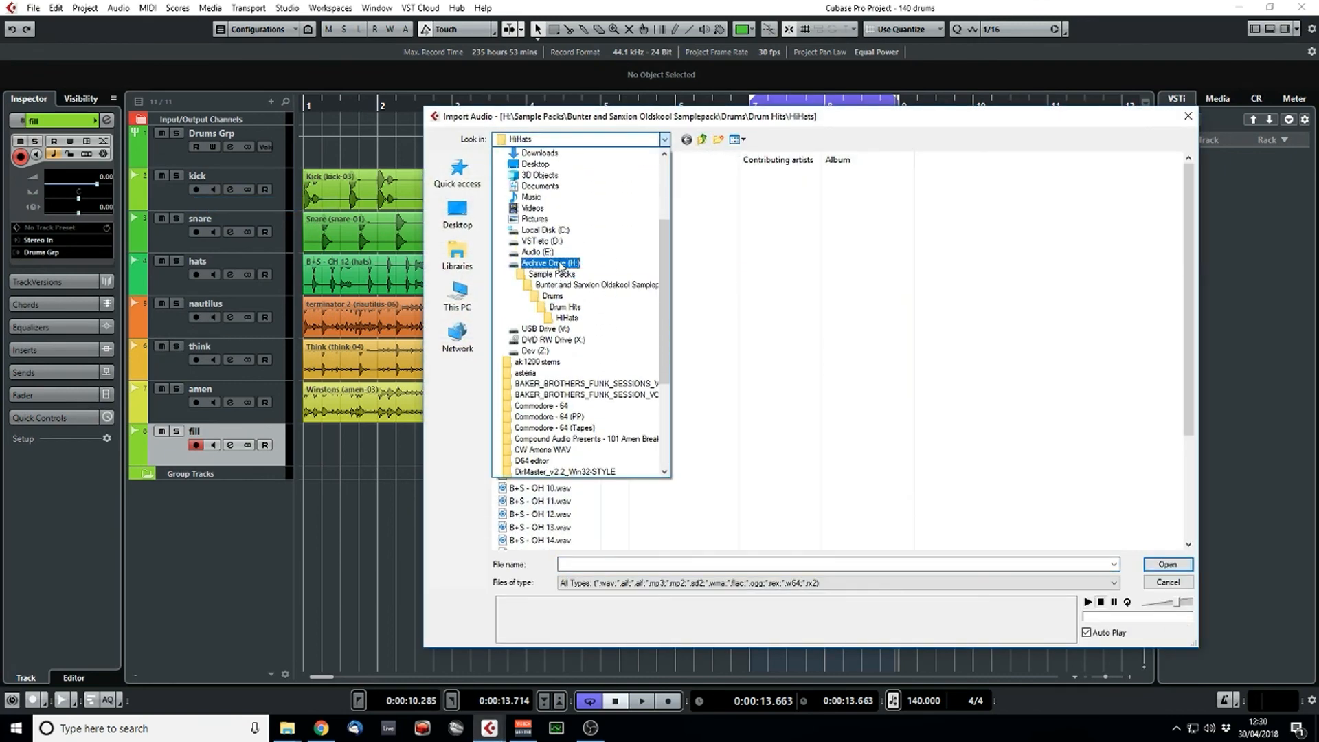
left_click(543, 252)
double_click(543, 319)
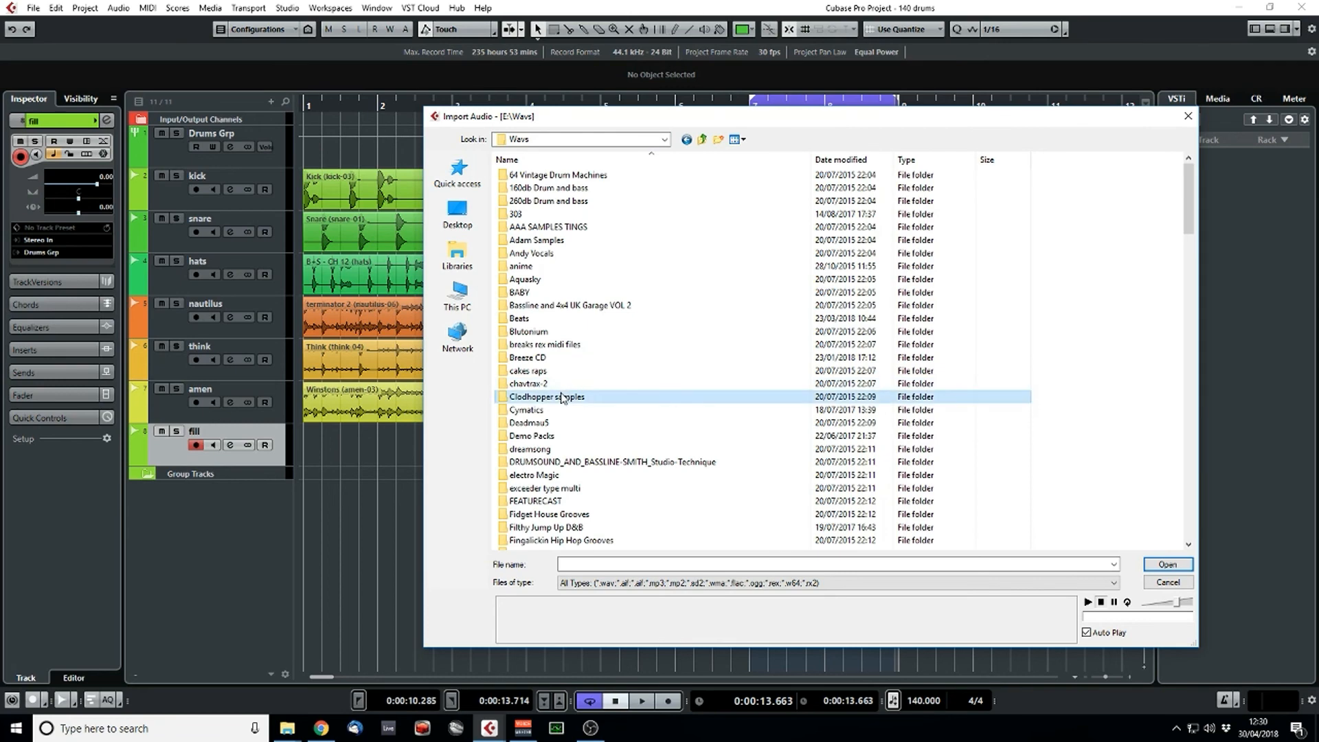
scroll(564, 398, "down", 15)
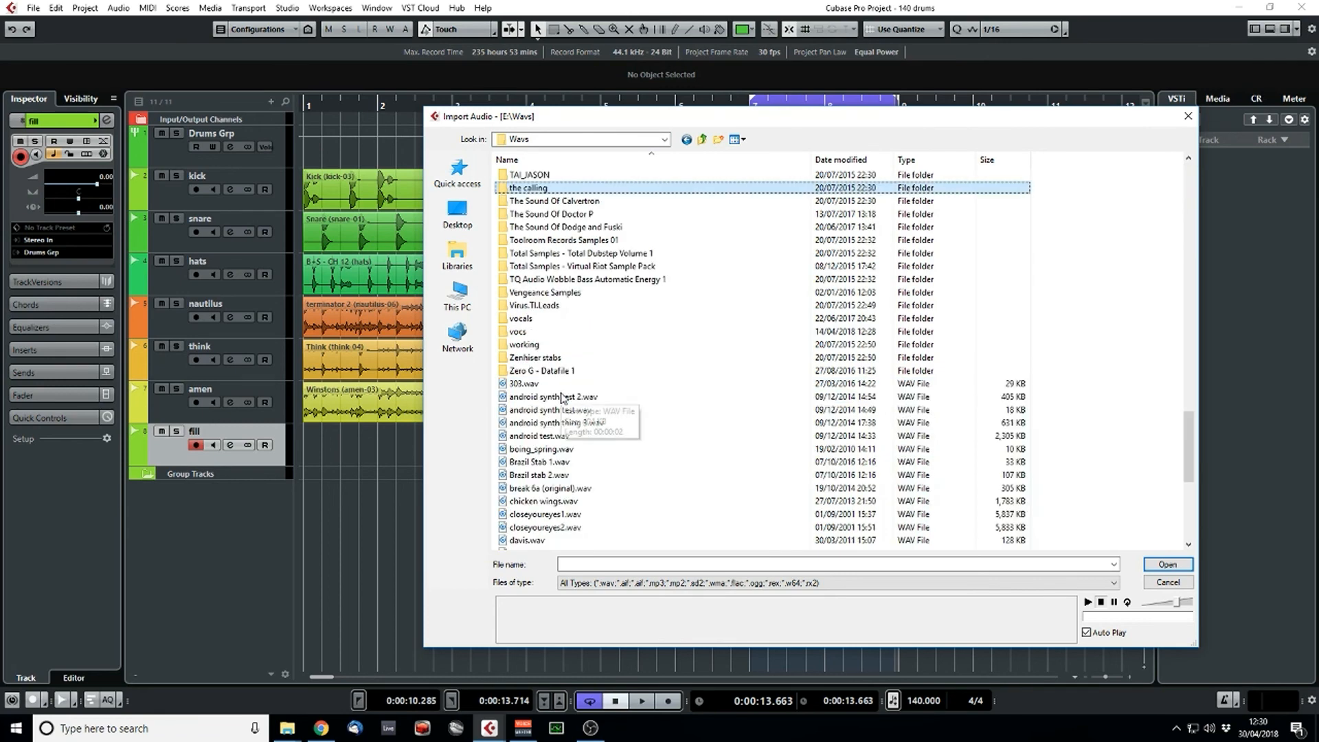
double_click(577, 230)
left_click_drag(678, 159, 891, 160)
double_click(658, 189)
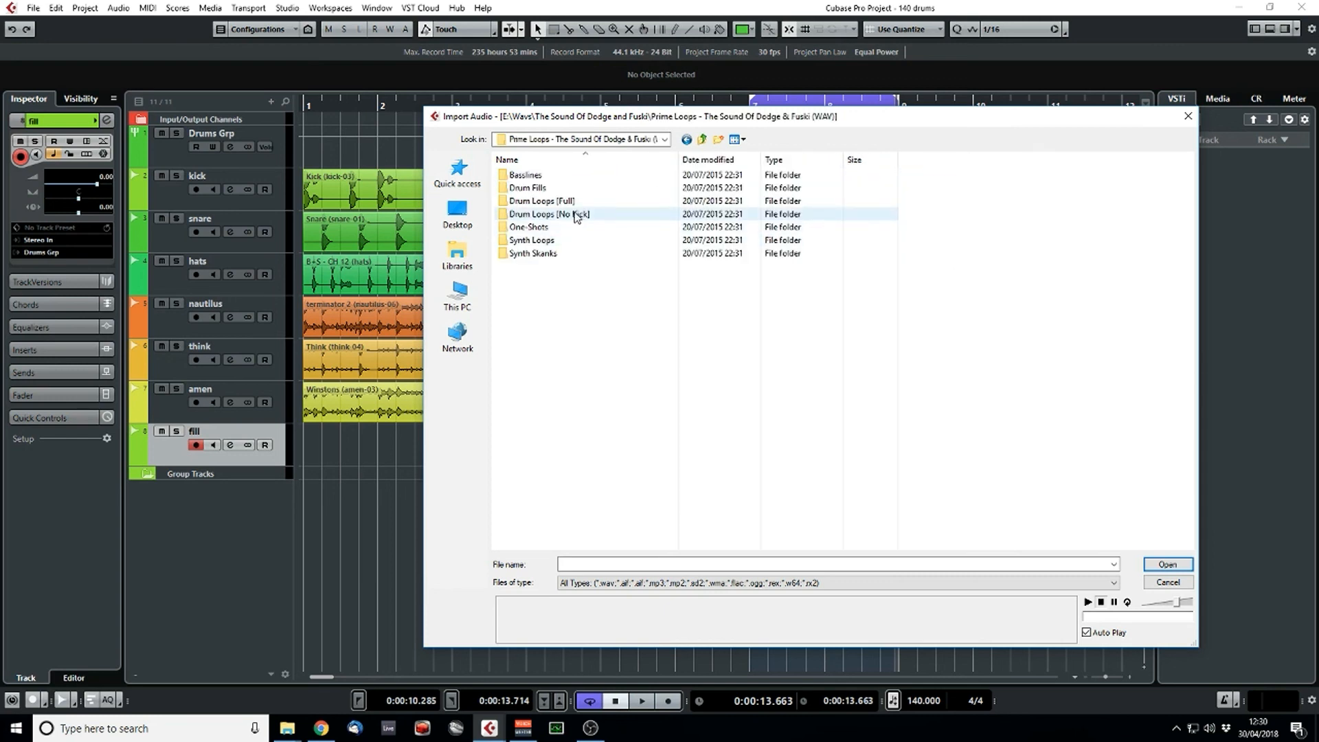
double_click(557, 189)
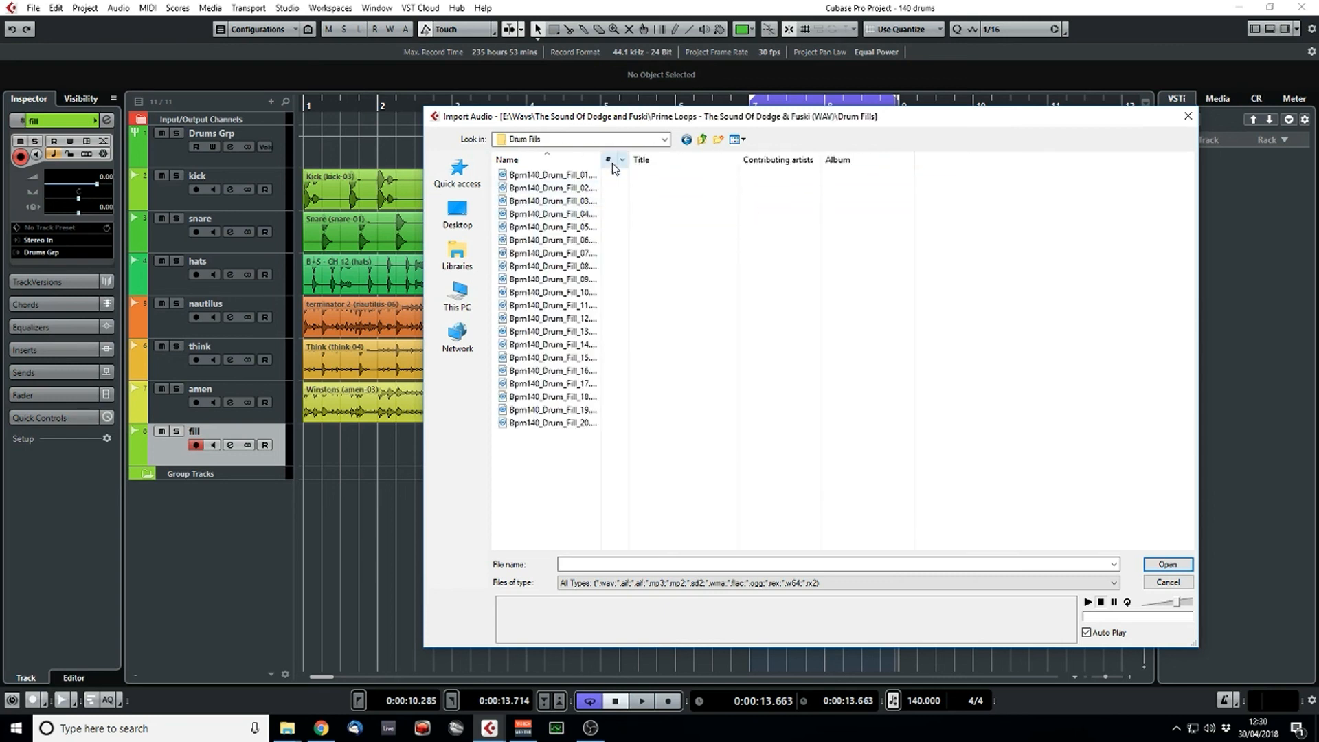
left_click_drag(604, 161, 678, 162)
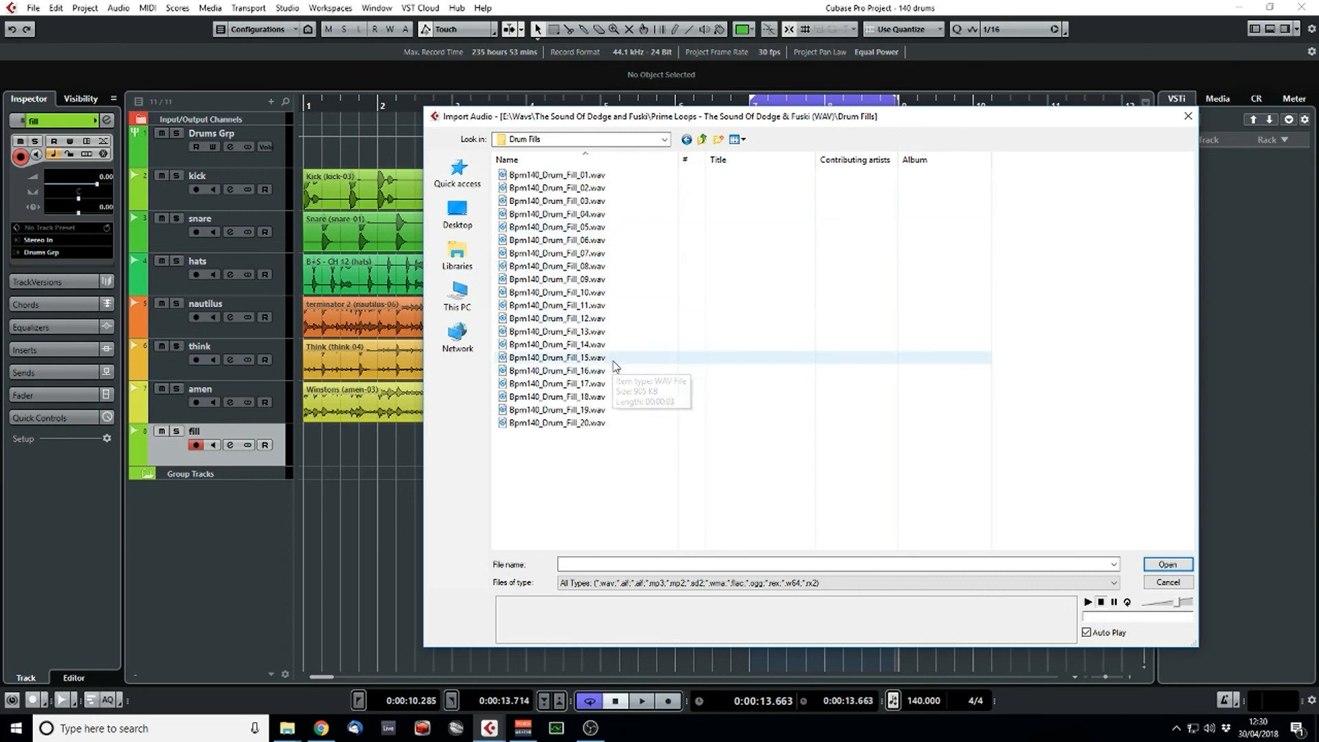
- Preview several of the Bpm140 drum fill samples, including fills 13, 17, 08 and 06
left_click(584, 331)
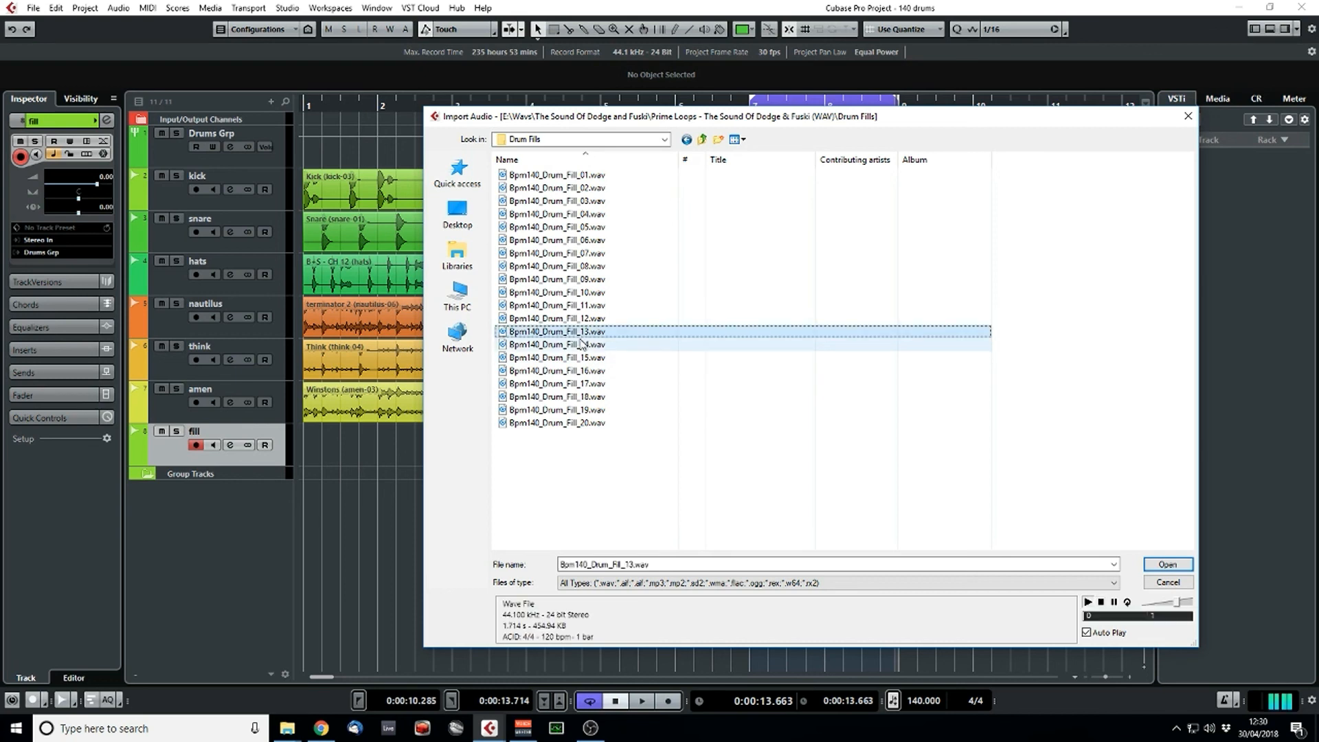
left_click(563, 346)
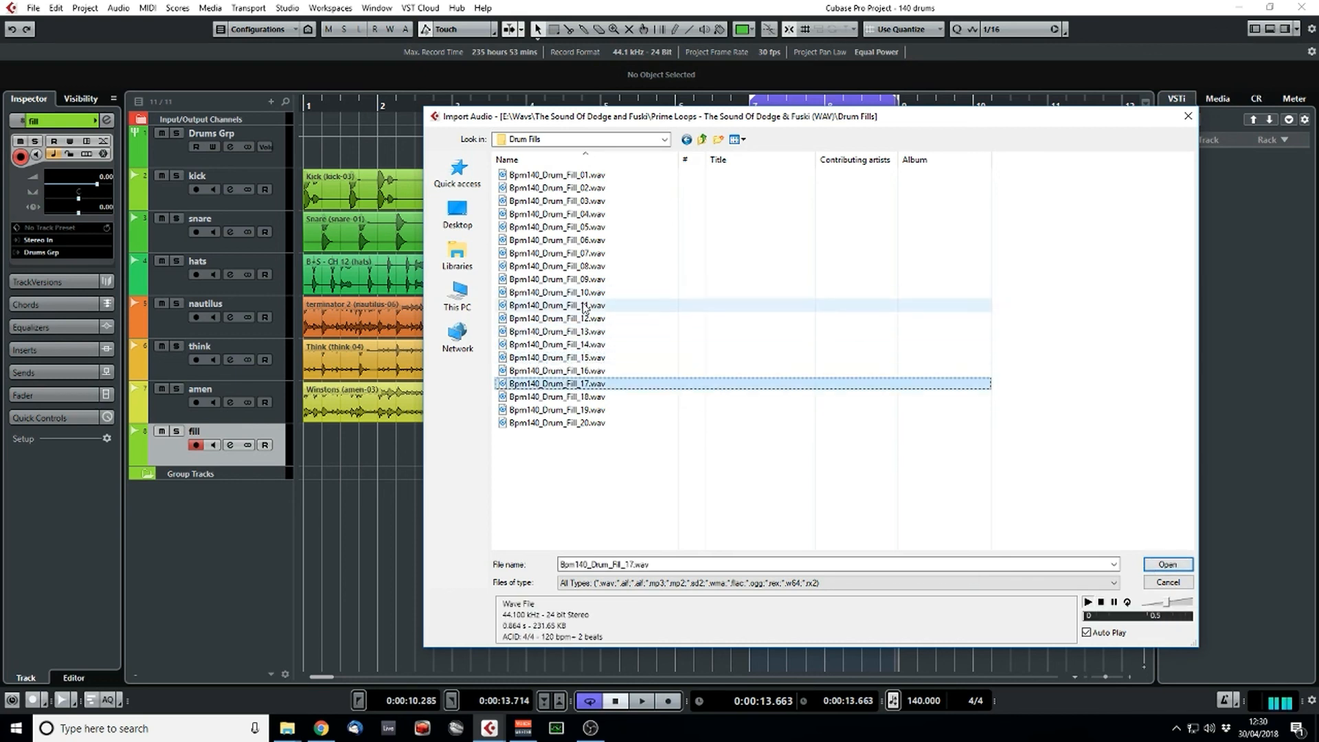
left_click(574, 281)
left_click(574, 267)
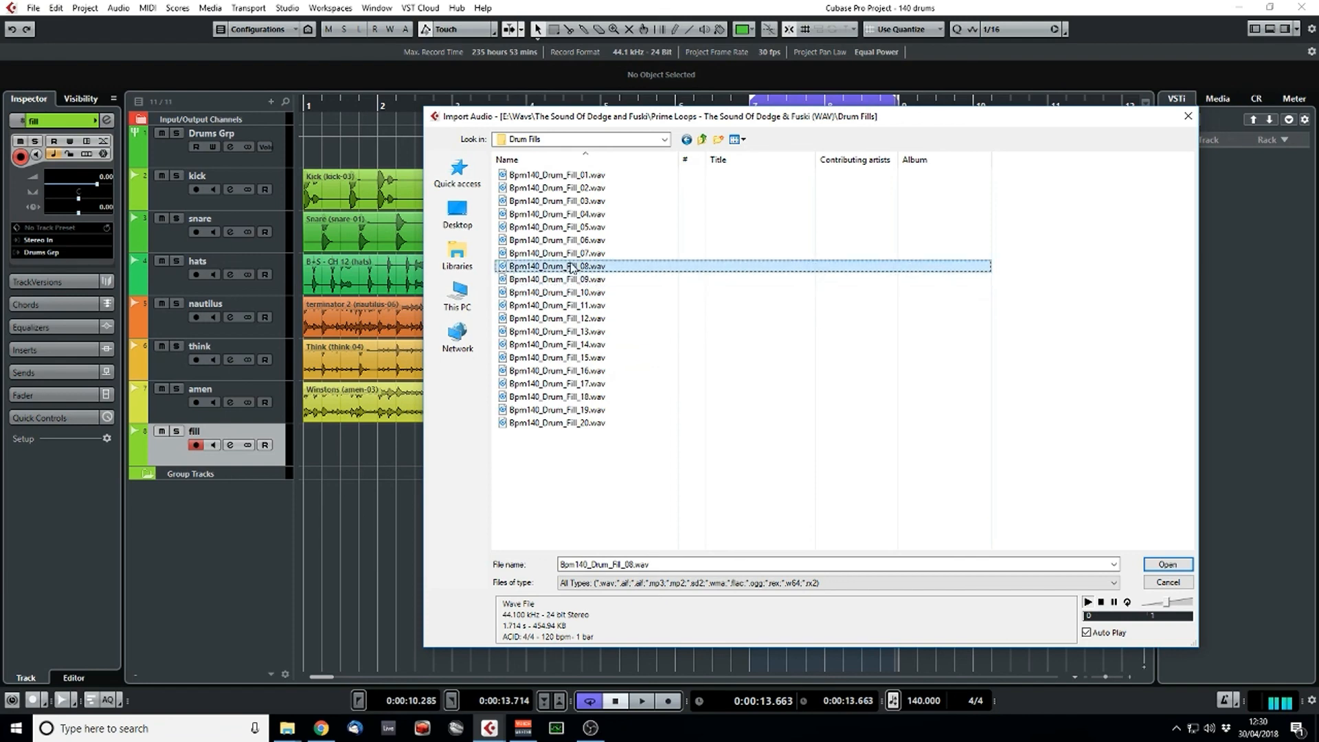
left_click(576, 254)
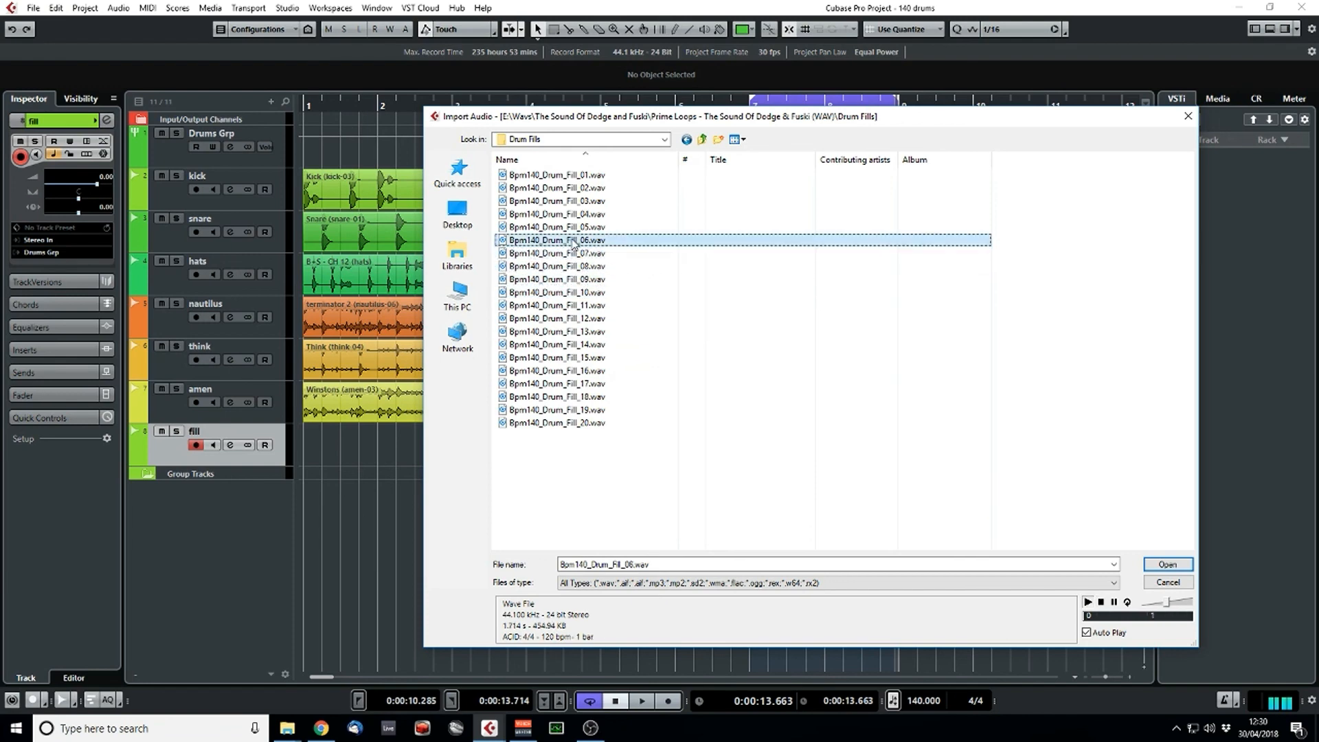
left_click(573, 241)
- Import Bpm140_Drum_Fill_06.wav with a copy in the working directory and move the clip to start at 8.1.1 on the fill track
double_click(569, 241)
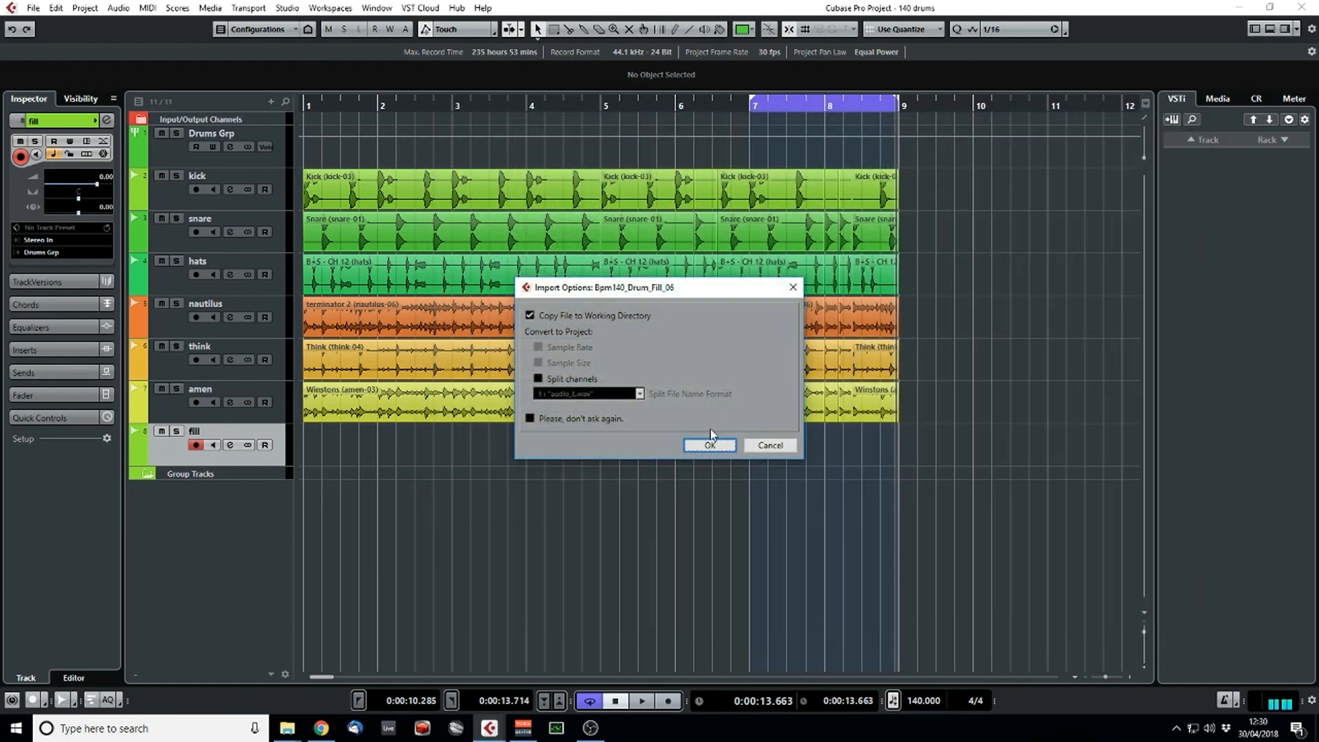
left_click(708, 442)
left_click_drag(938, 461, 867, 454)
- Lower the fill track's volume to about -12.5 dB while auditioning the loop over bars 7 and 8
left_click(747, 115)
key("space")
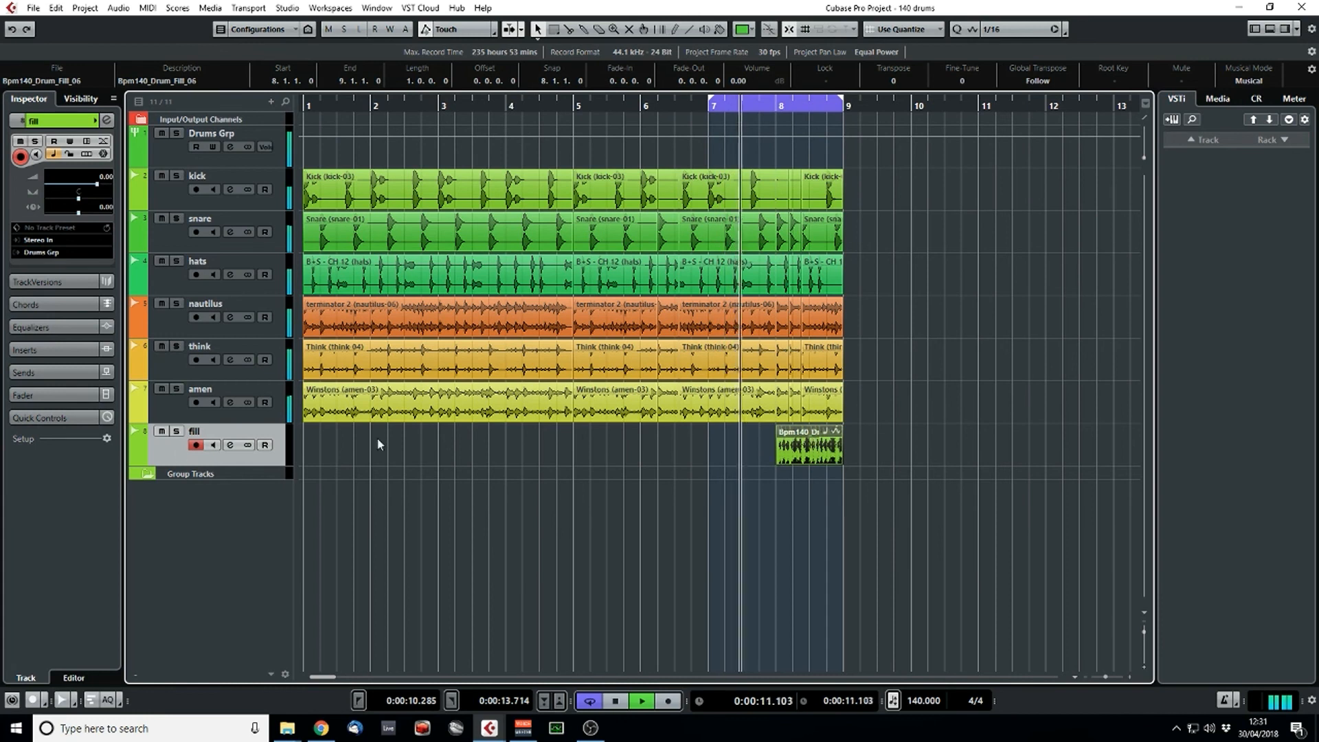
key("space")
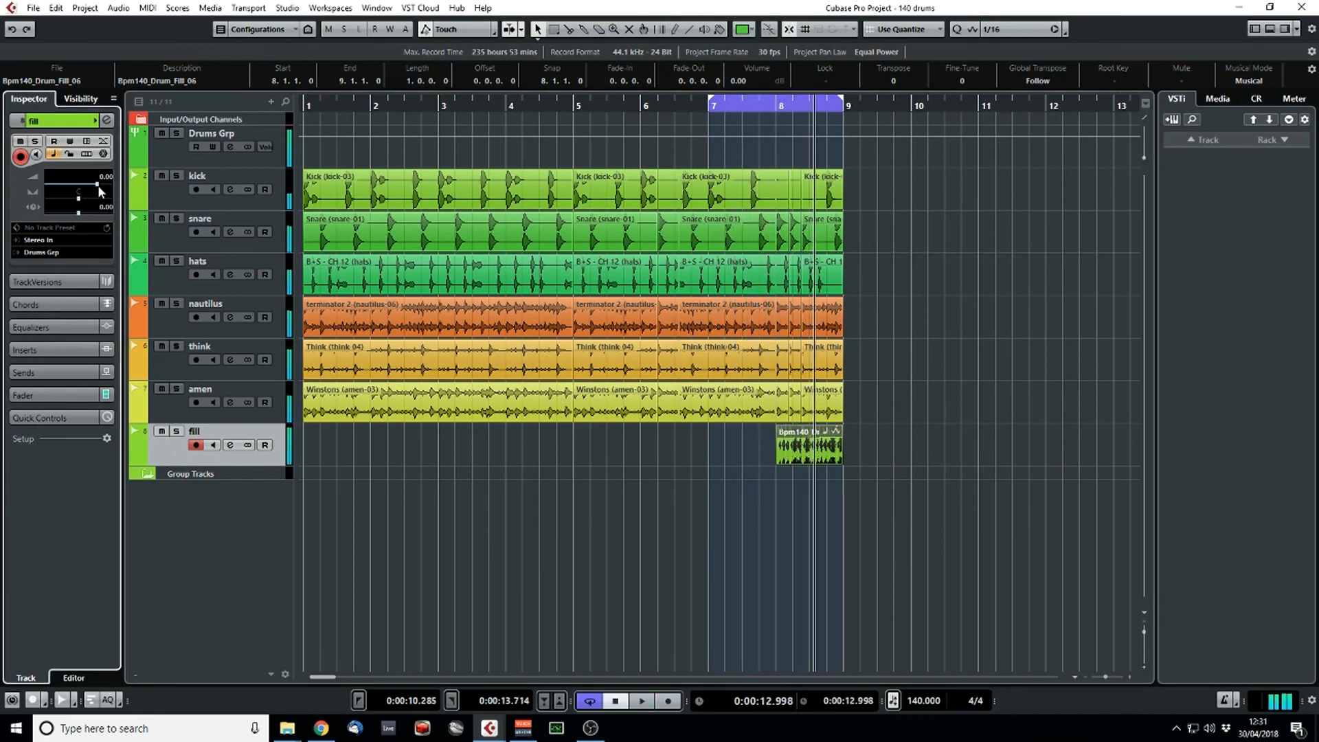
left_click(704, 110)
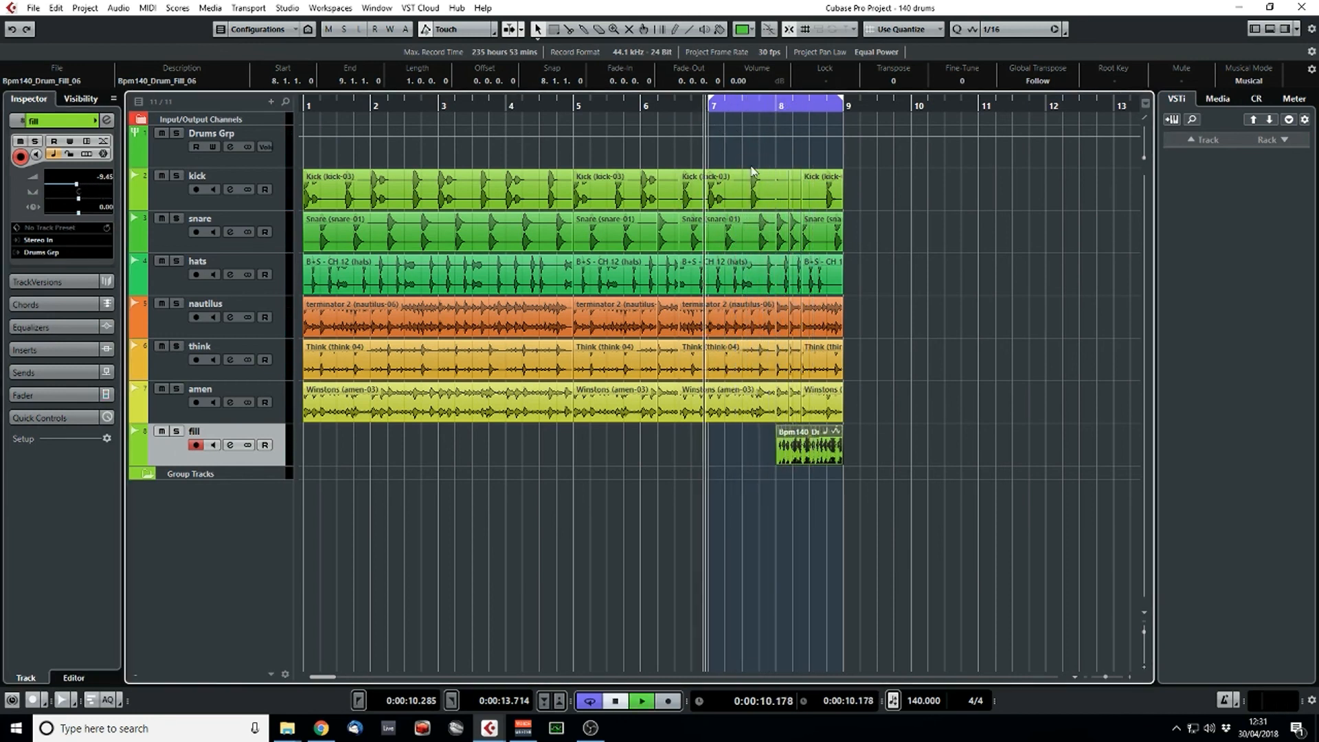
key("space")
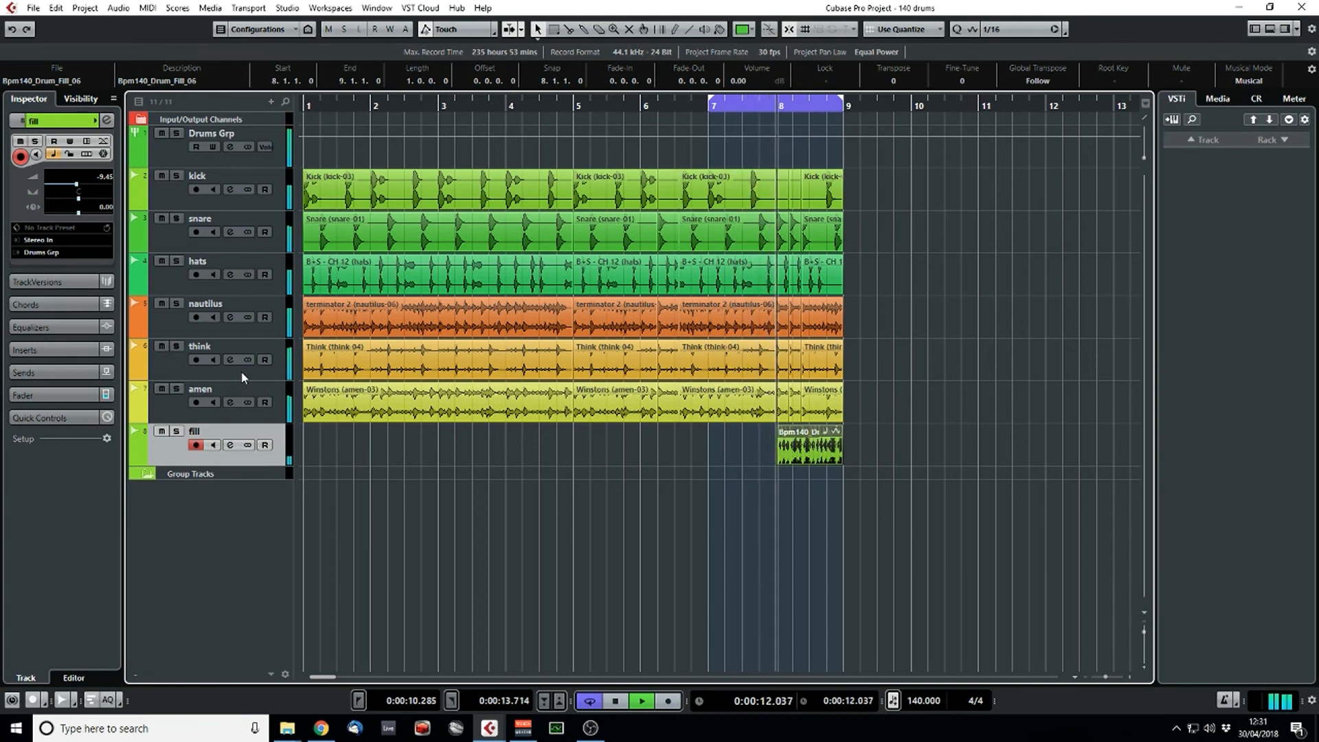
left_click(76, 184)
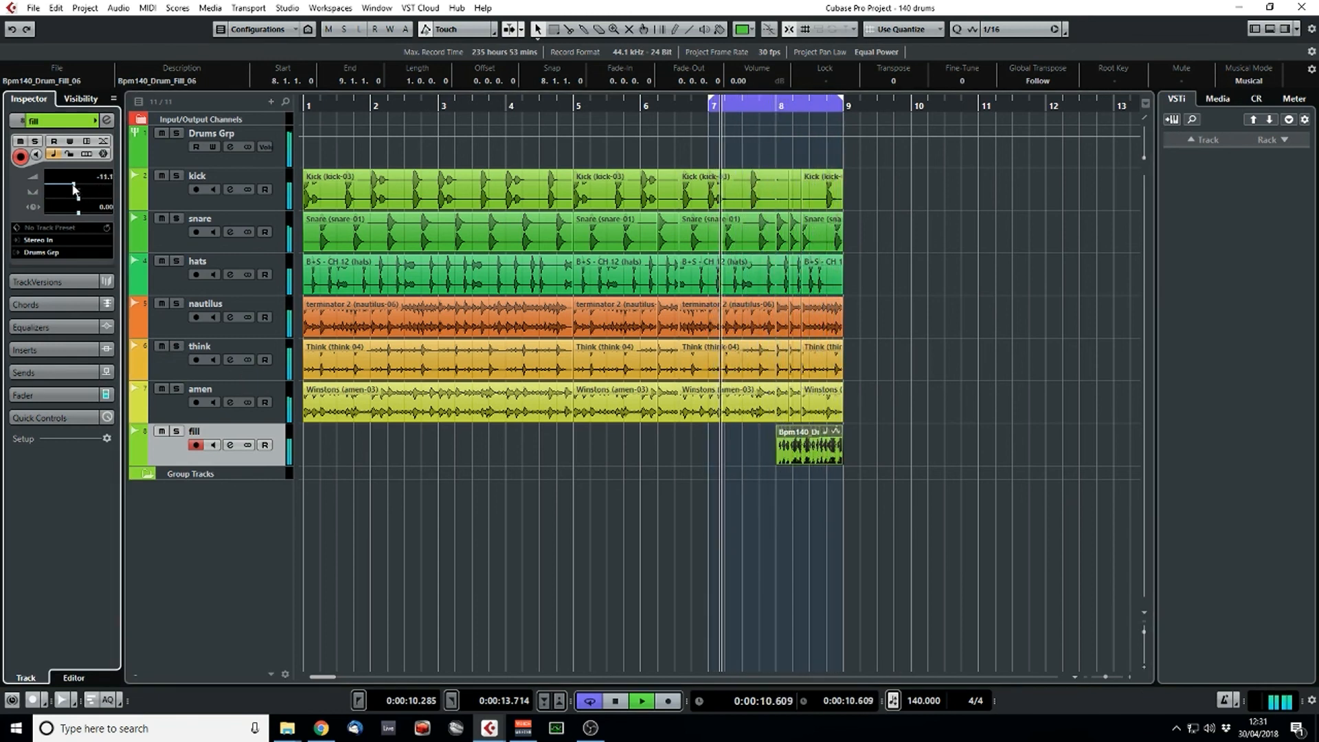
left_click_drag(75, 185, 72, 185)
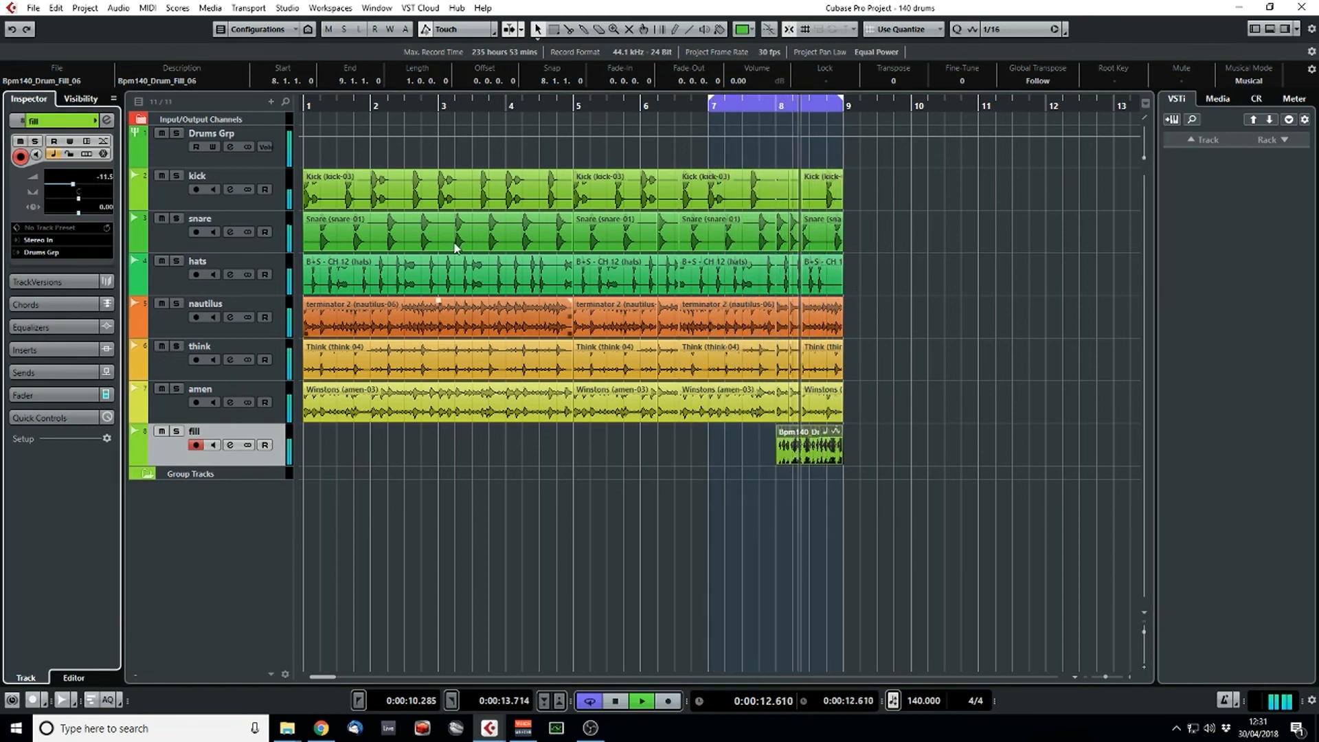
key("space")
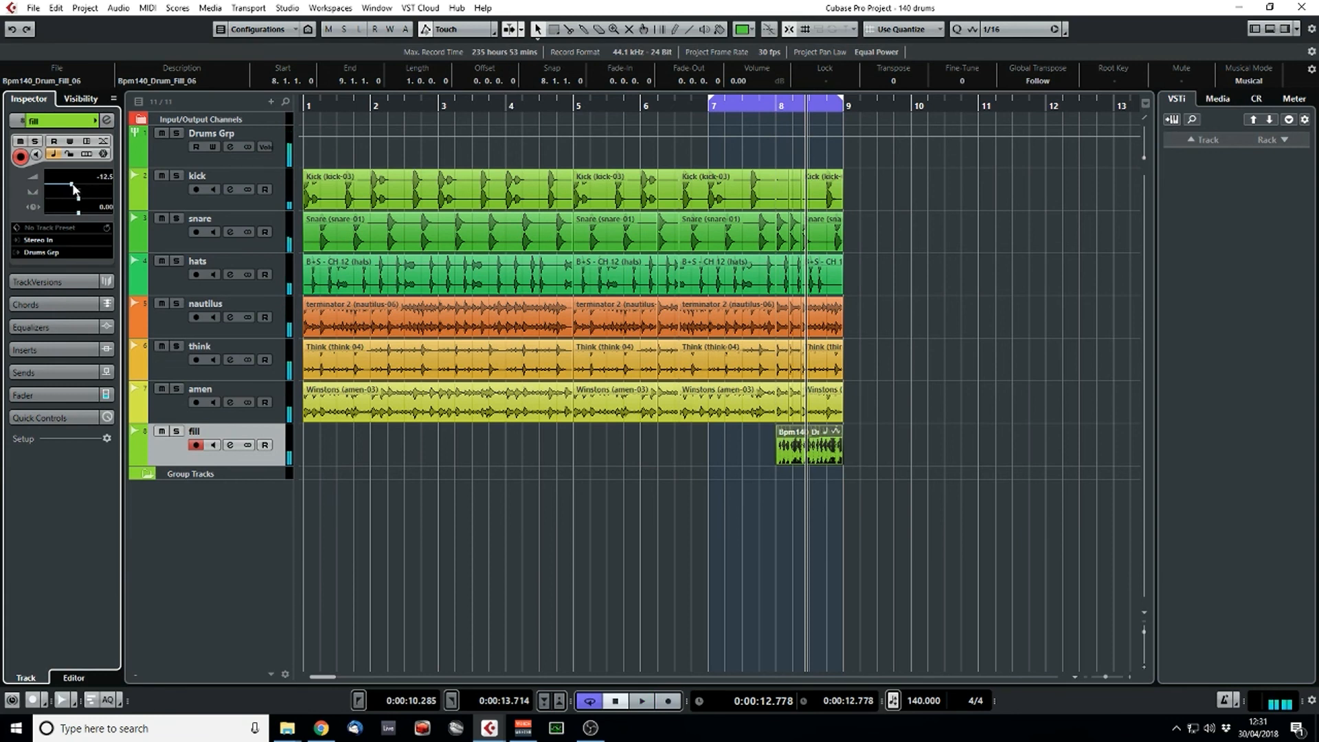
- Extend the loop's left locator back to bar 1 and audition all eight bars with the new fill
left_click_drag(344, 112, 189, 114)
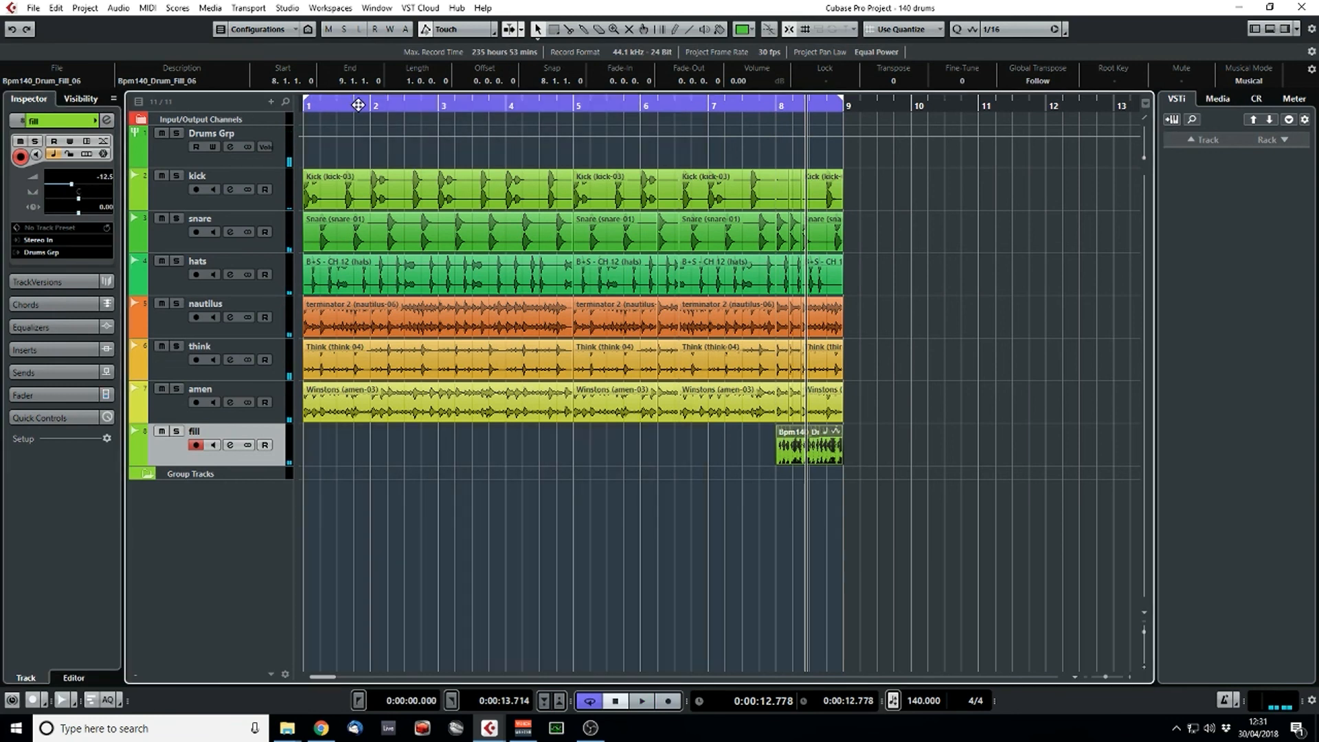
left_click_drag(358, 106, 235, 117)
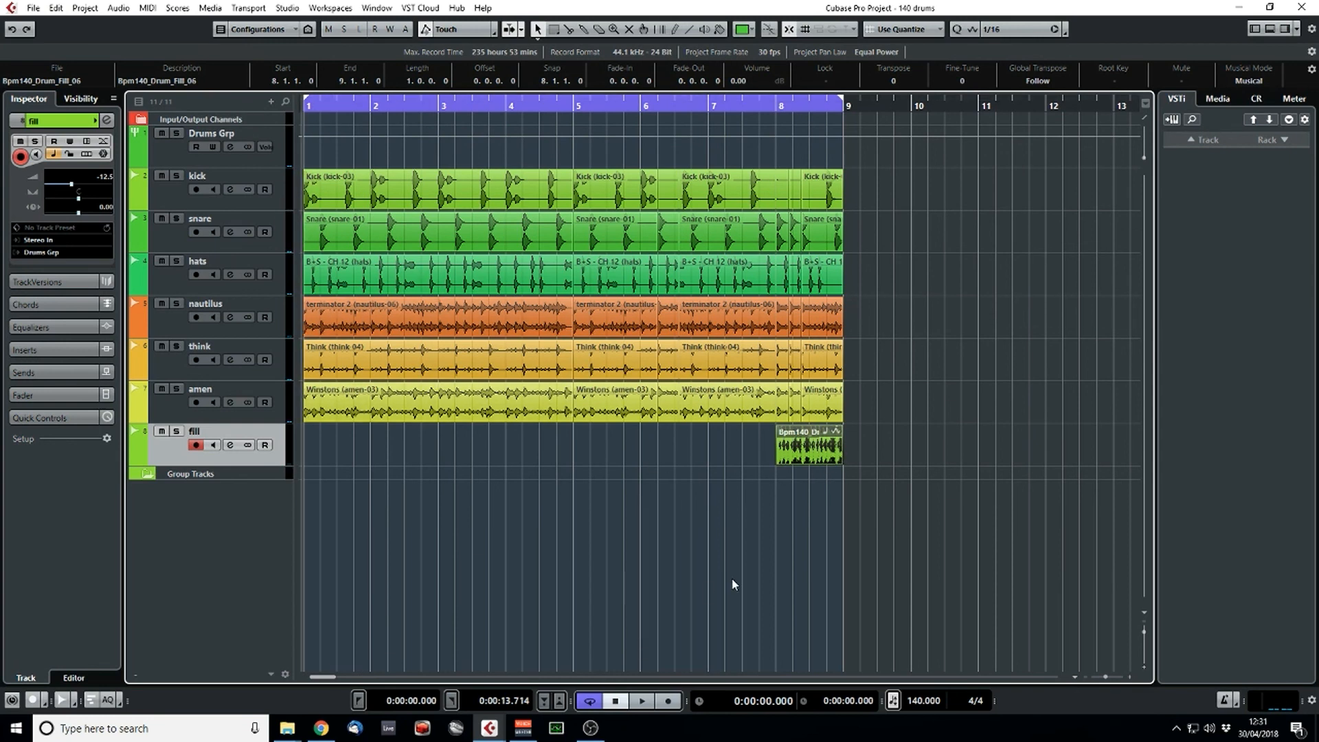
key("space")
left_click(709, 579)
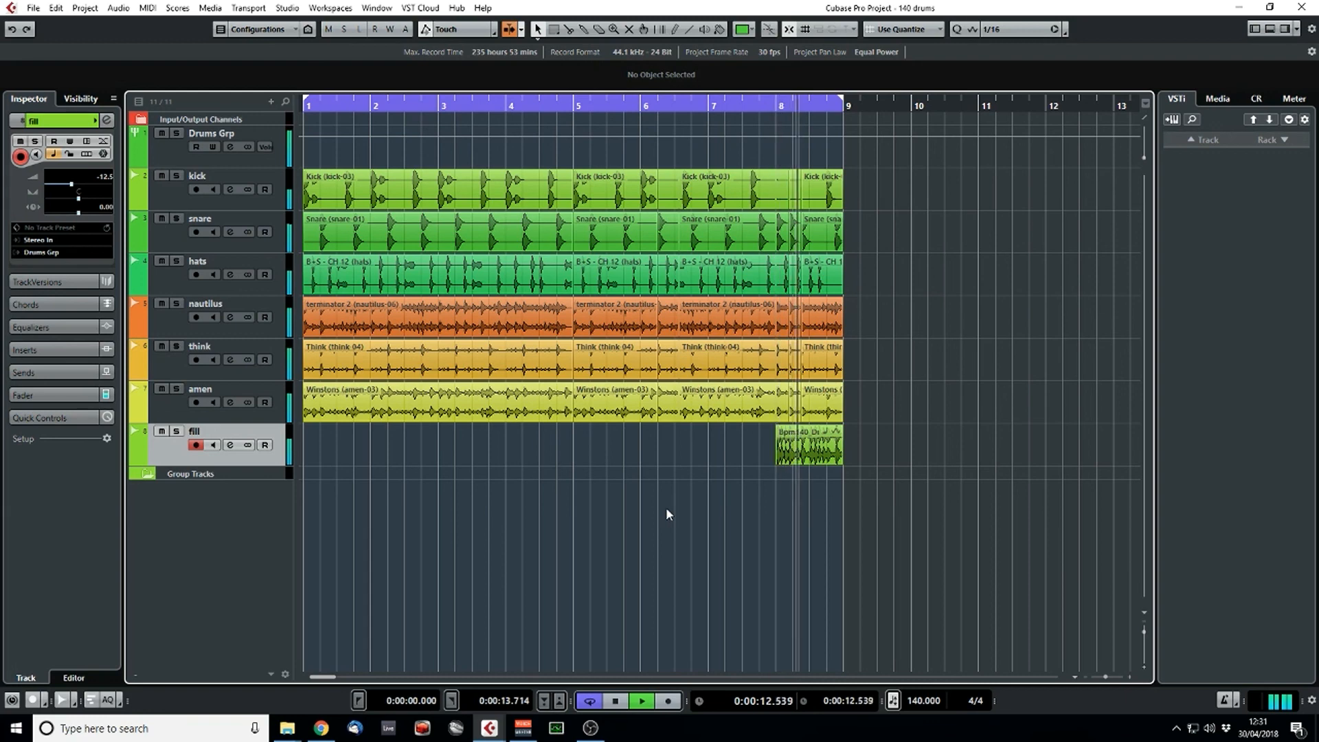
key("space")
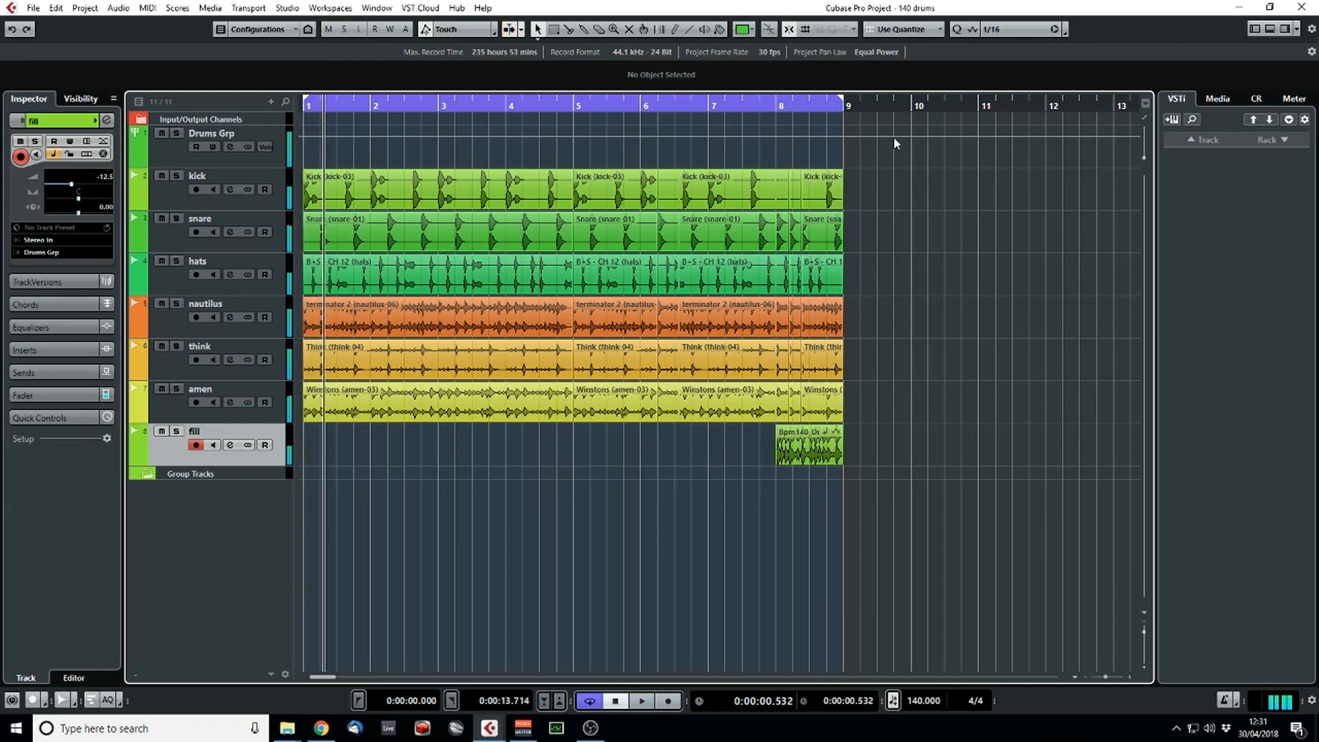
- Trim the last nautilus and think clips in bar 8 to end at 8.4.4
left_click_drag(821, 107, 907, 249)
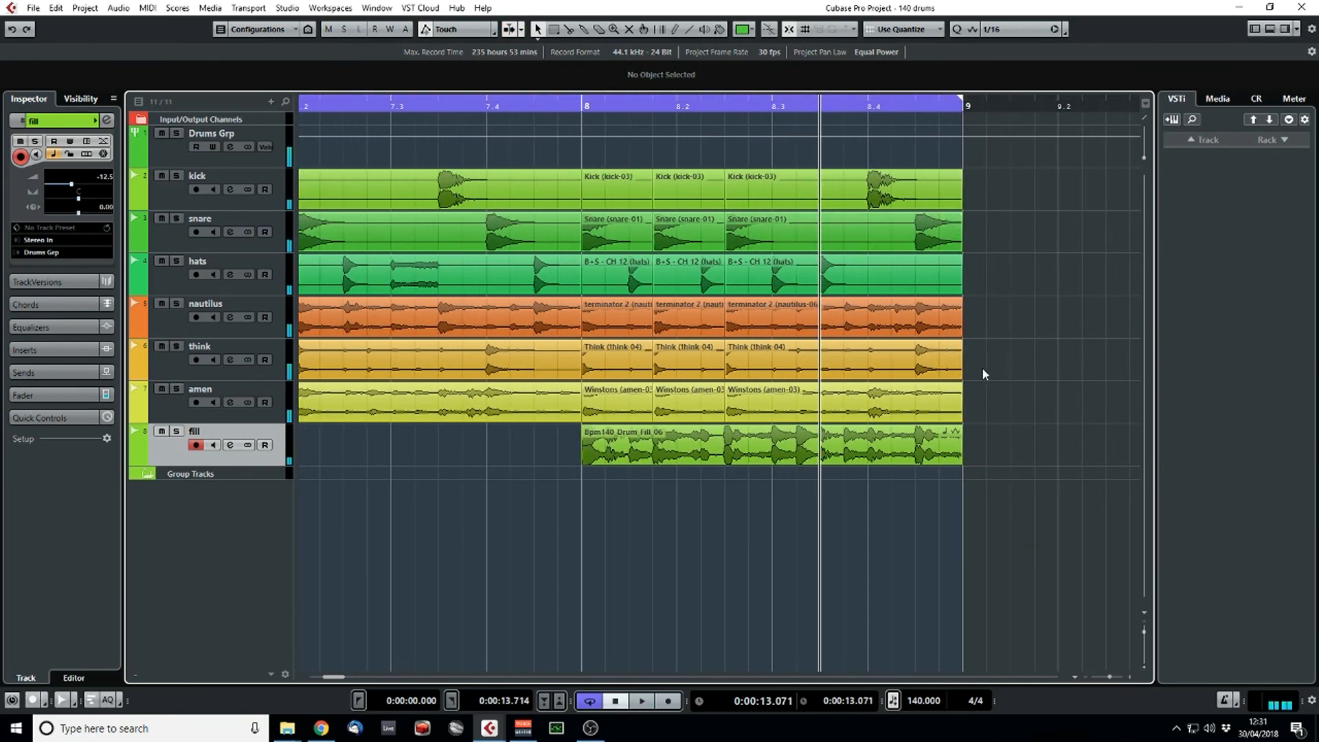
left_click_drag(959, 333, 912, 335)
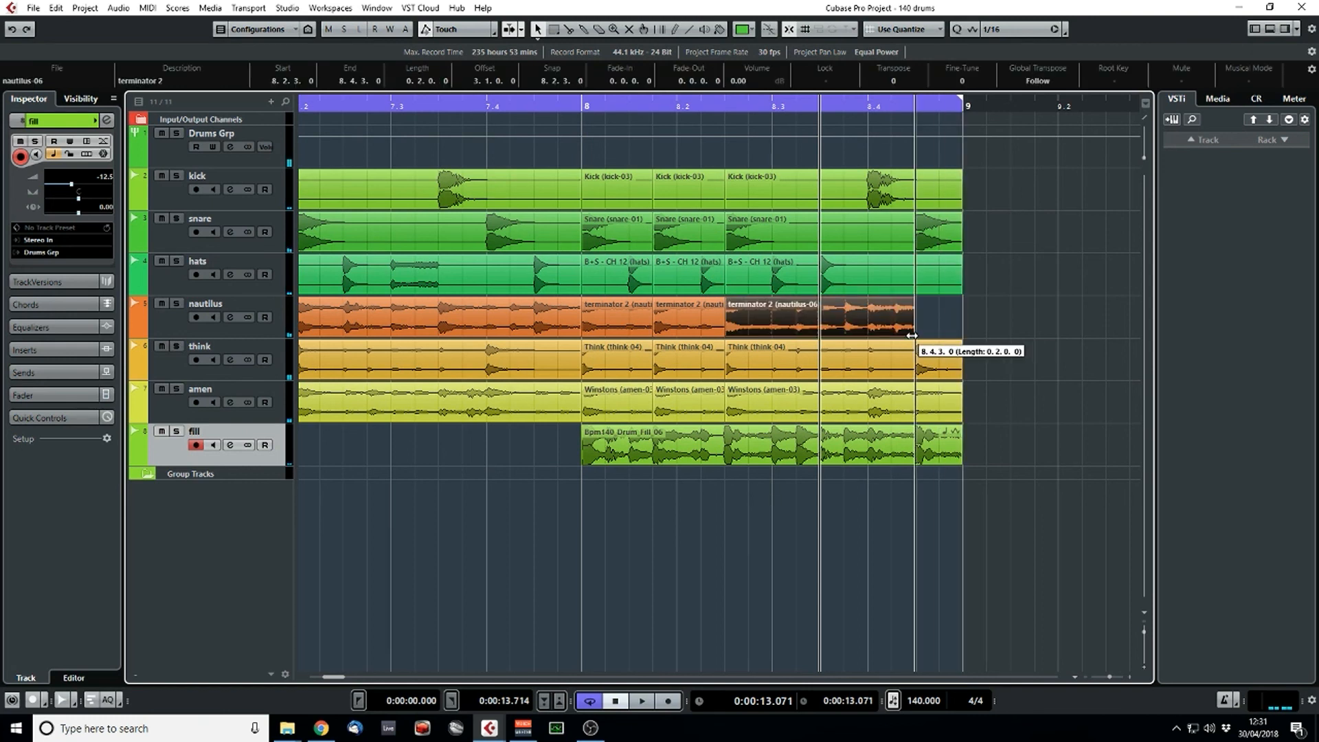
left_click_drag(680, 320, 938, 376)
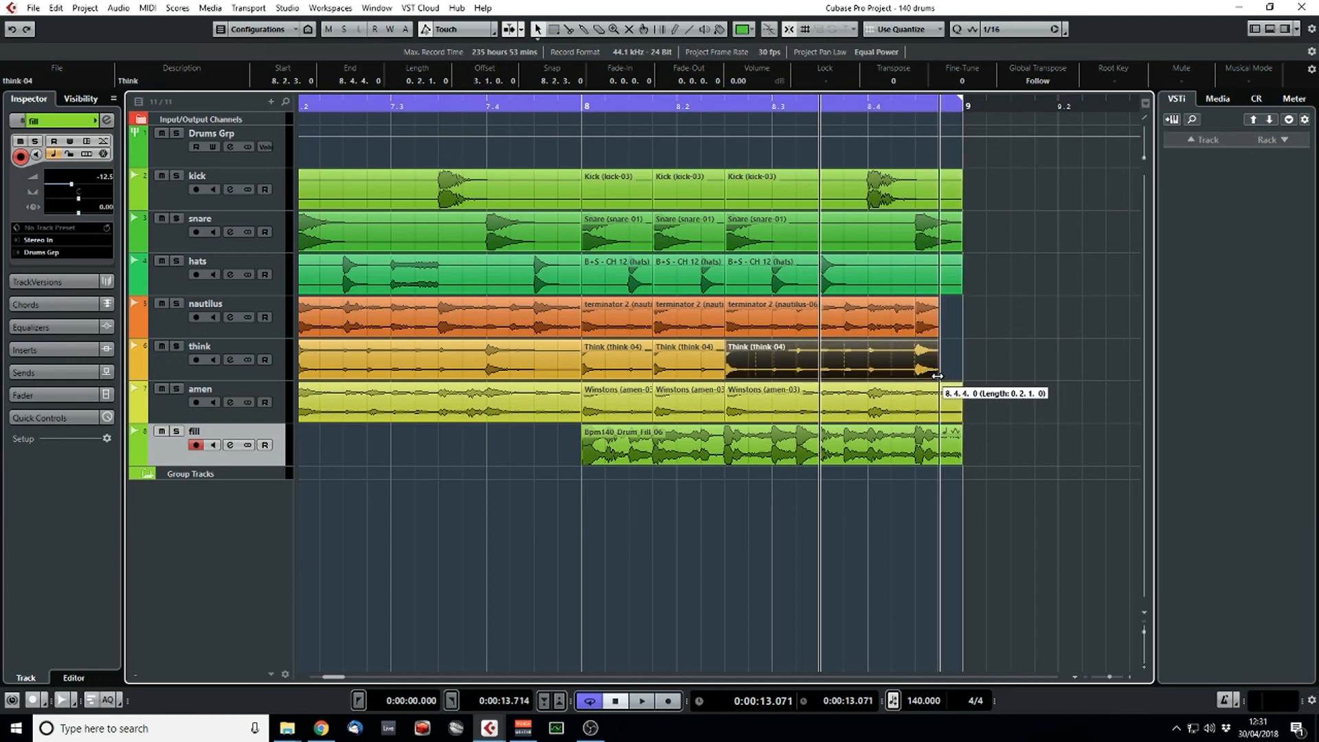
- Trim the last amen clip to end at 8.4.3 and fill from there to 8.4.4 with a copied amen slice
left_click_drag(958, 420, 906, 418)
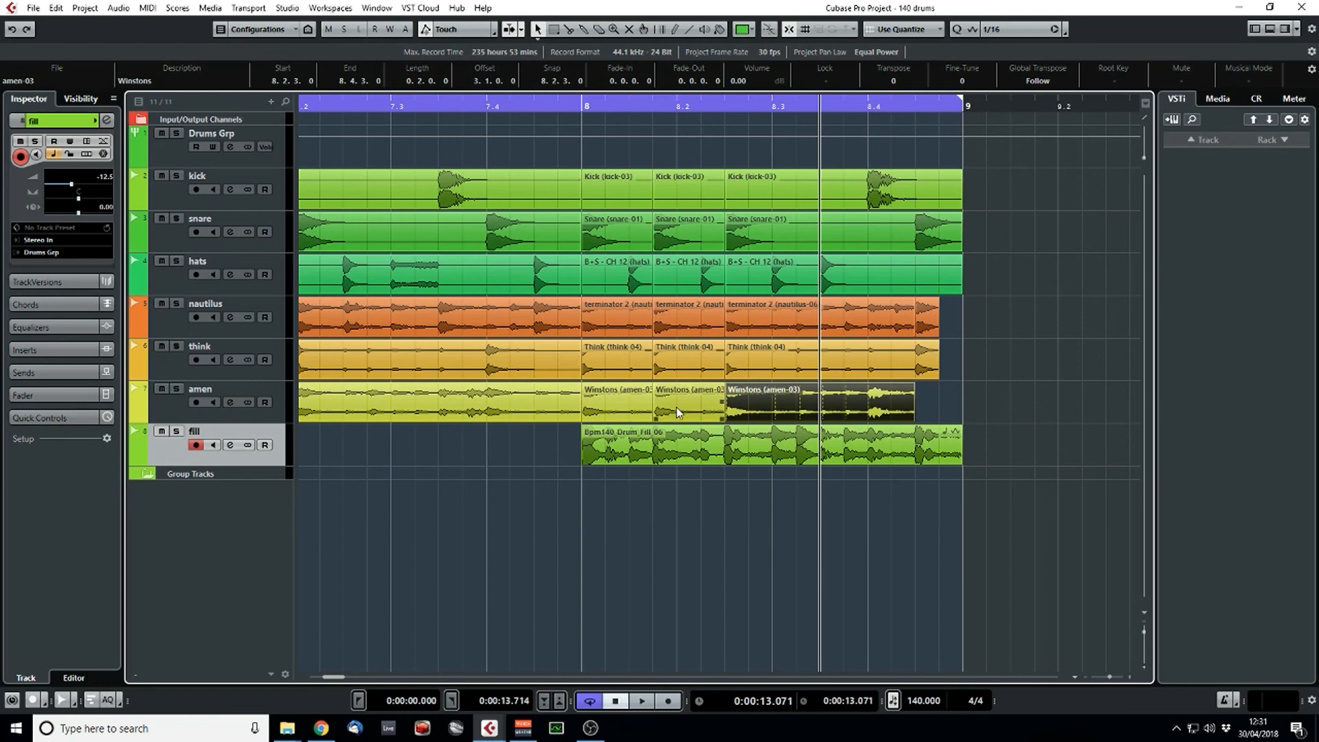
left_click_drag(677, 407, 938, 414, "alt")
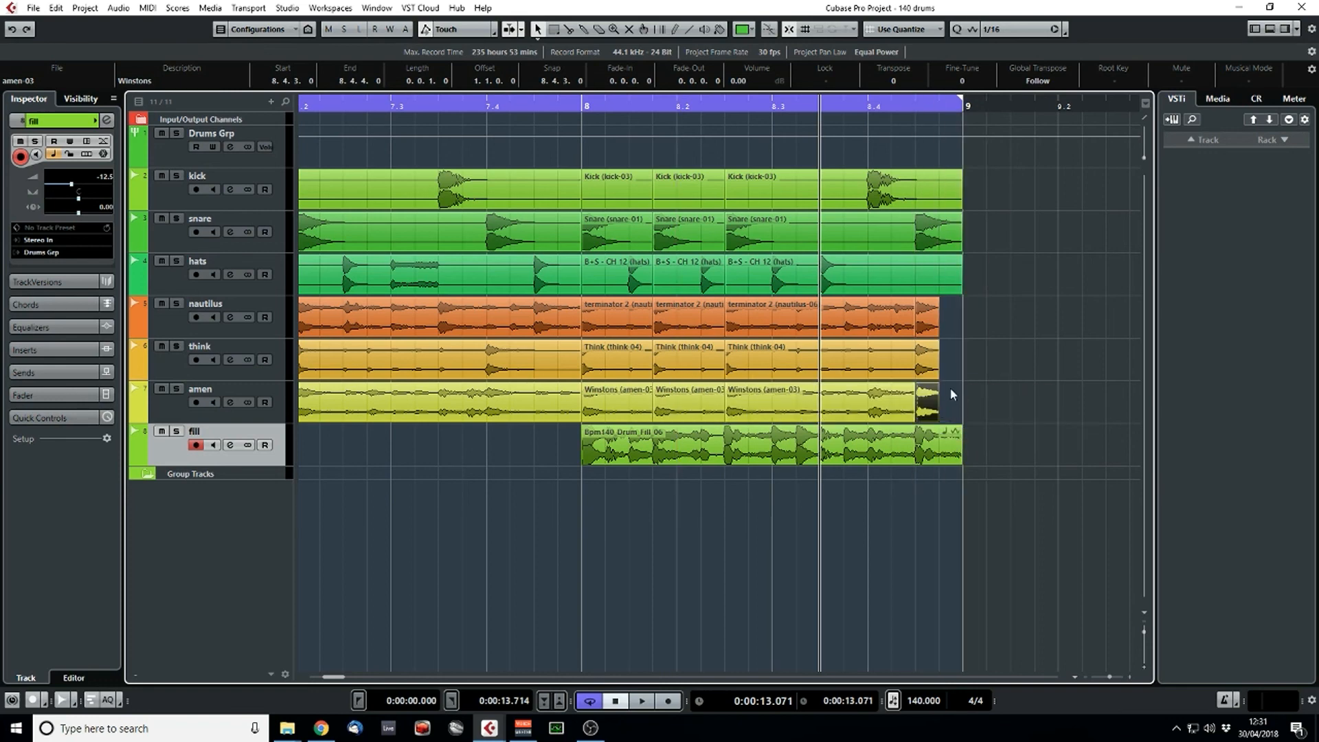
- Set the loop's left locator to the start of bar 8 and audition the edited last bar with the fill
key("space")
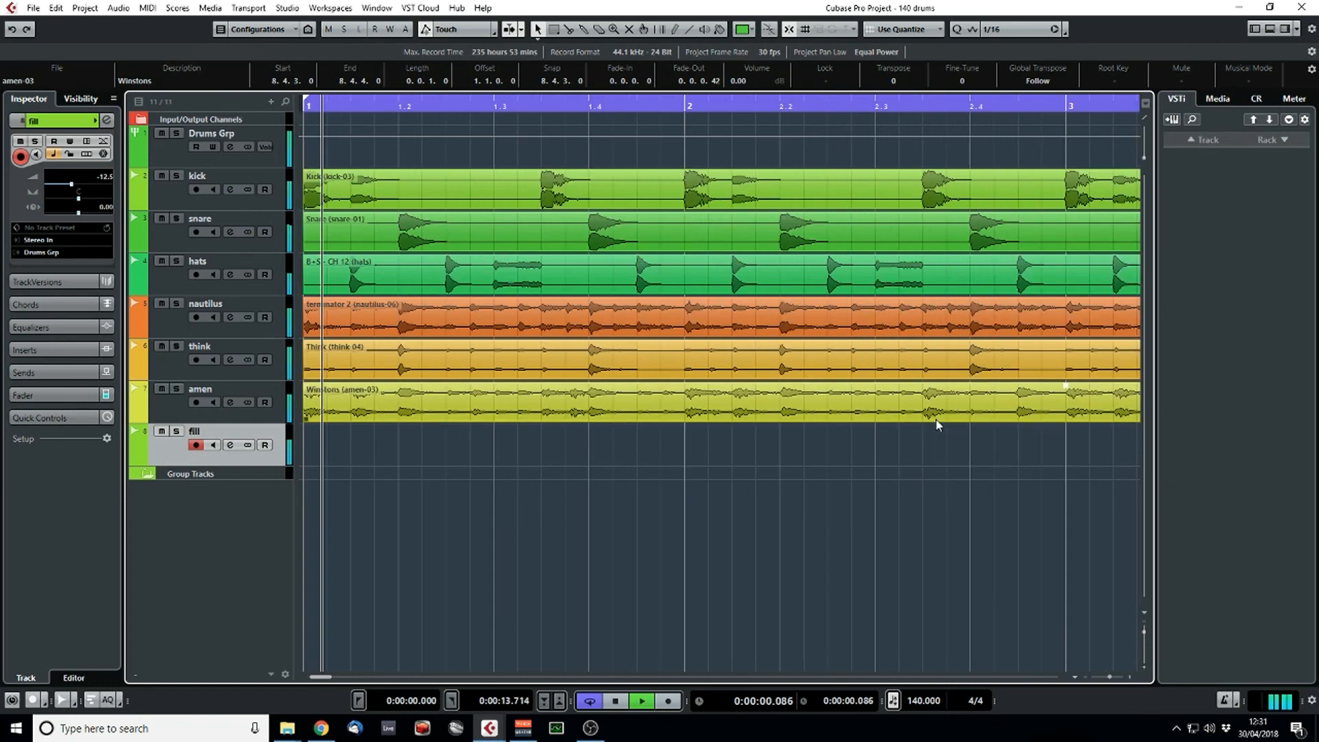
left_click_drag(1112, 675, 1104, 677)
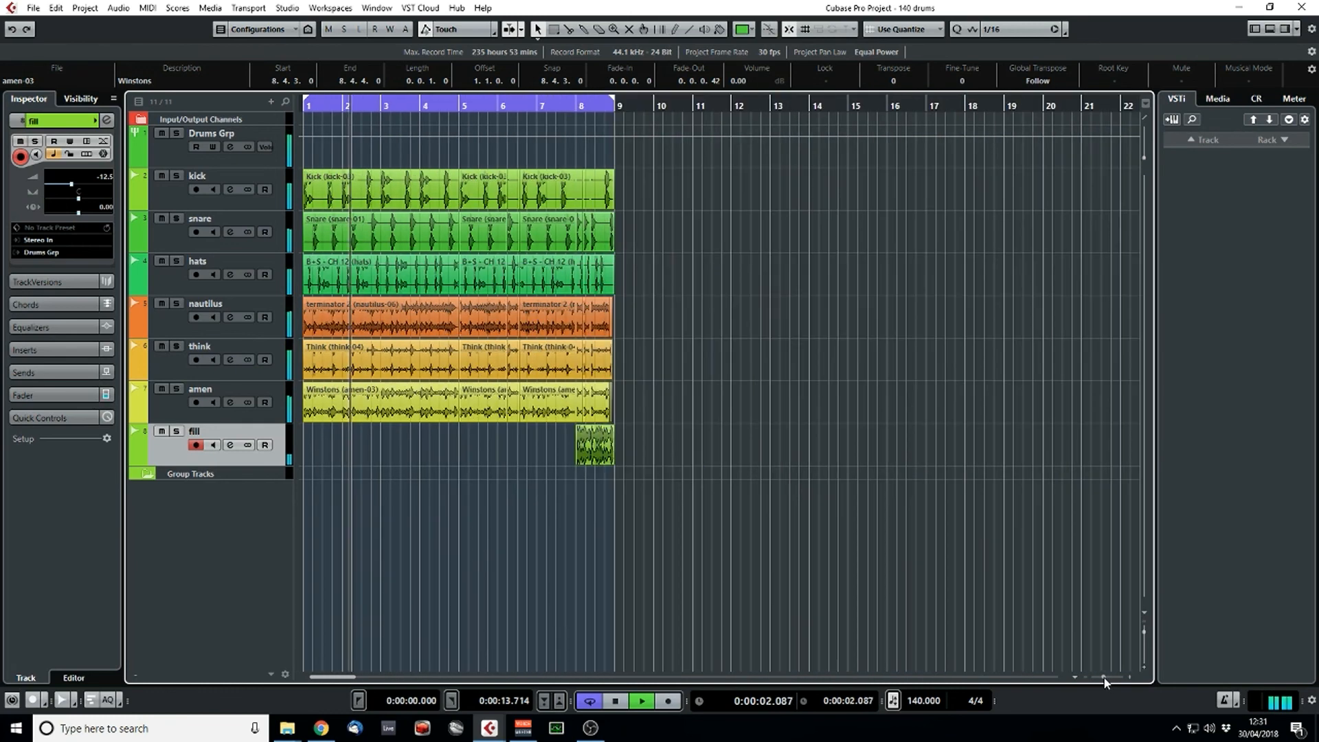
key("space")
left_click_drag(576, 110, 575, 145)
key("space")
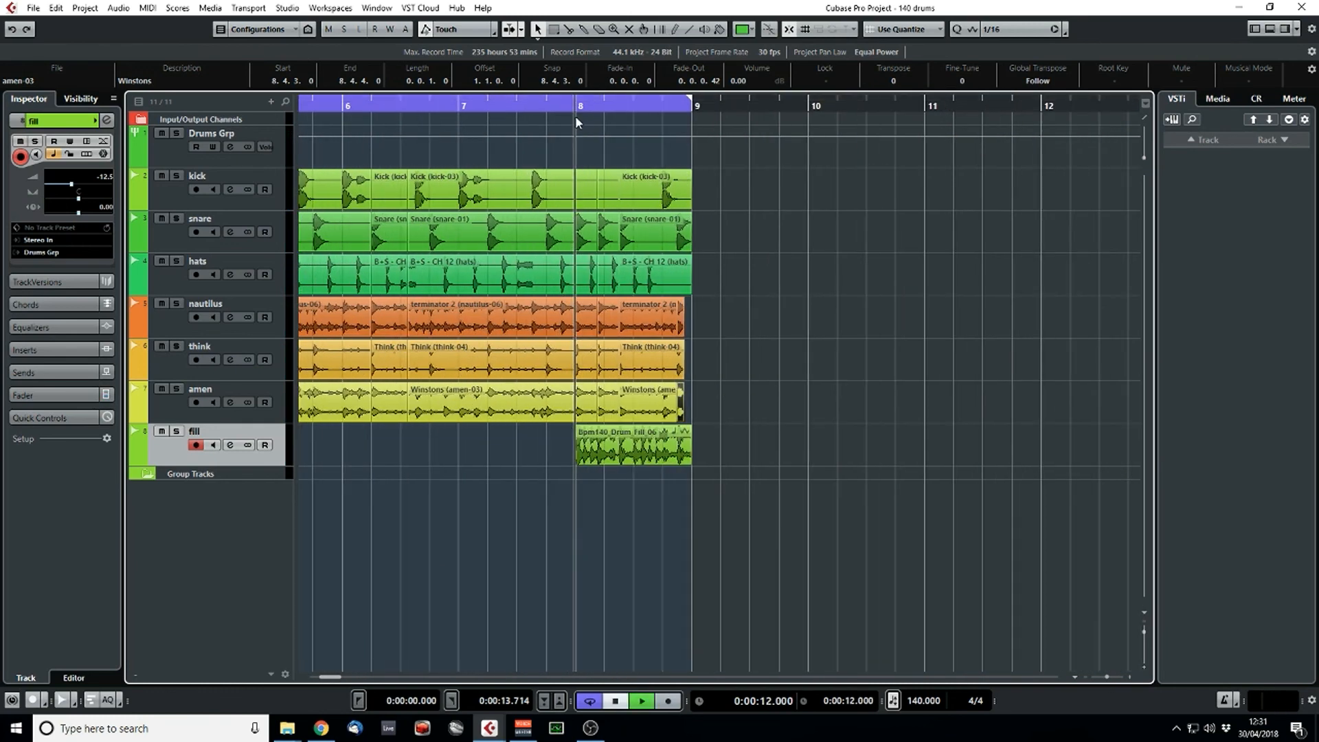
left_click(575, 105, "ctrl")
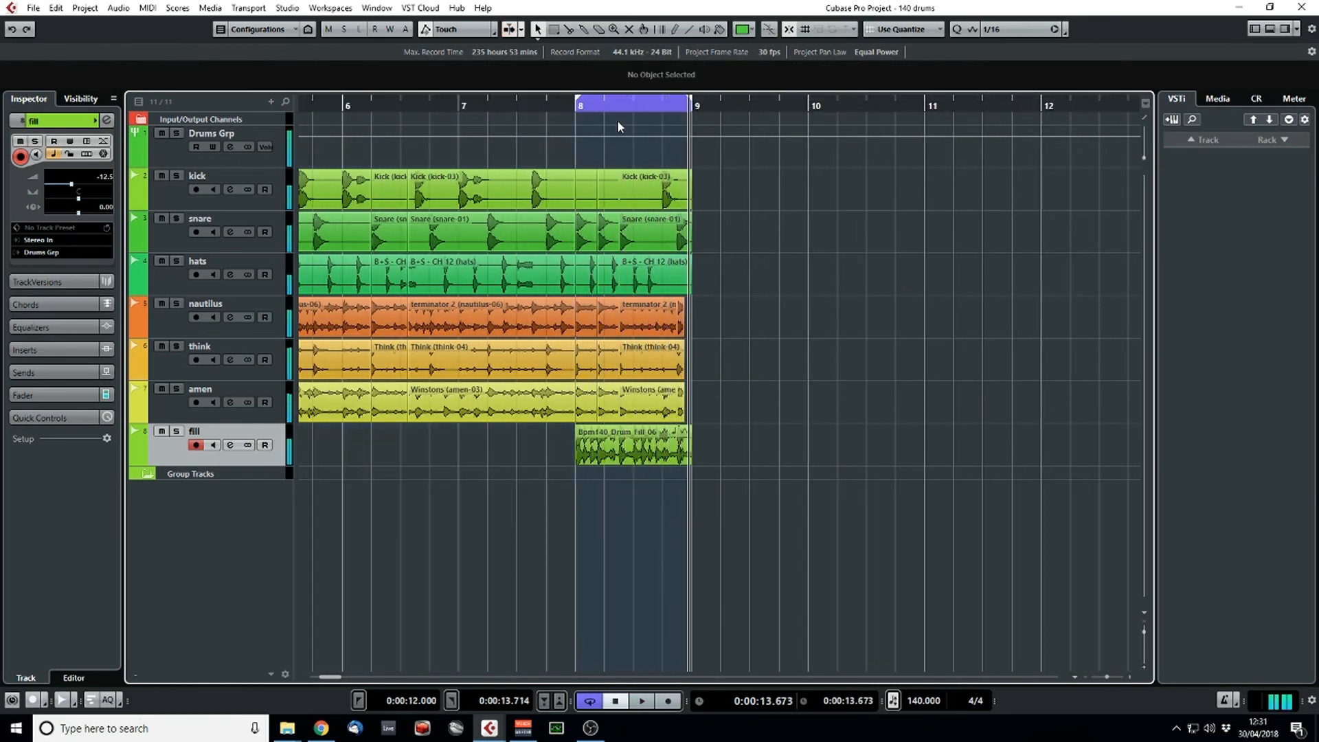
left_click_drag(651, 107, 641, 142)
key("KP_1")
key("space")
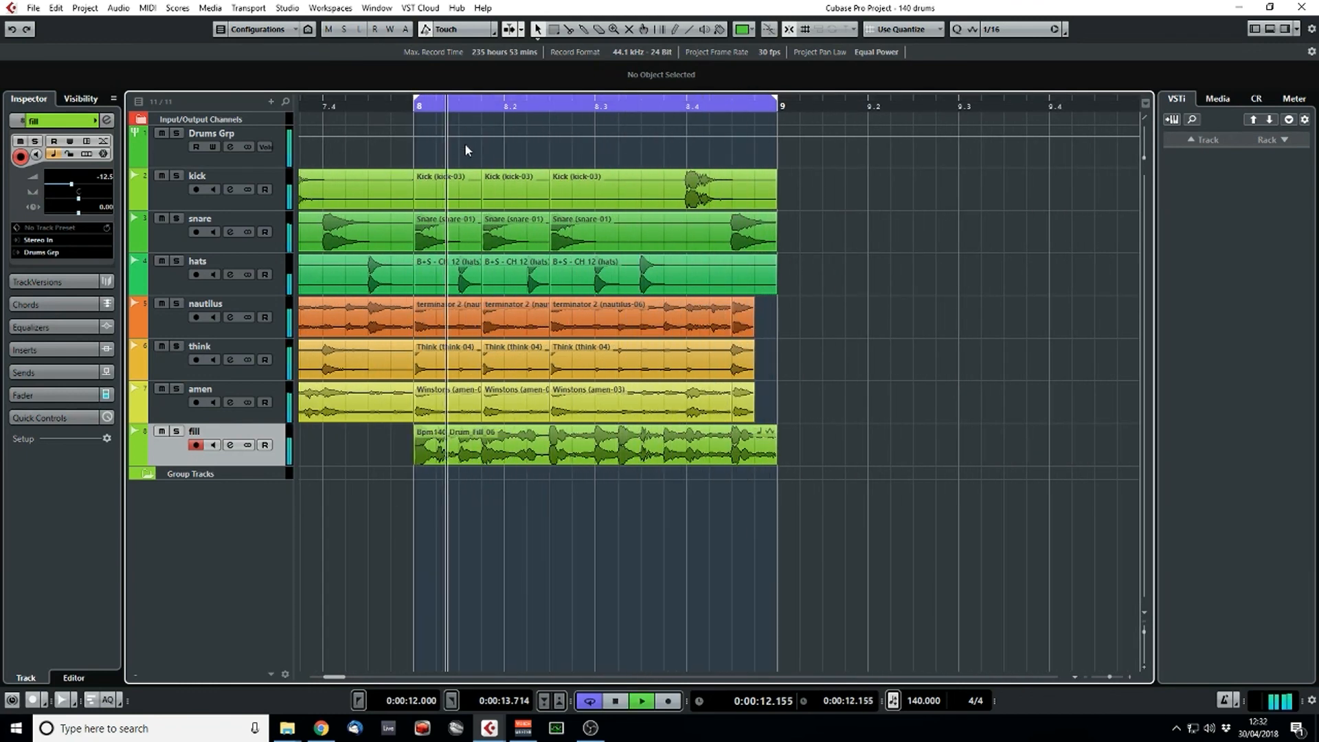
- Return the loop's left locator to bar 1 and play the eight-bar drum loop from the start
left_click_drag(1110, 679, 1103, 677)
key("space")
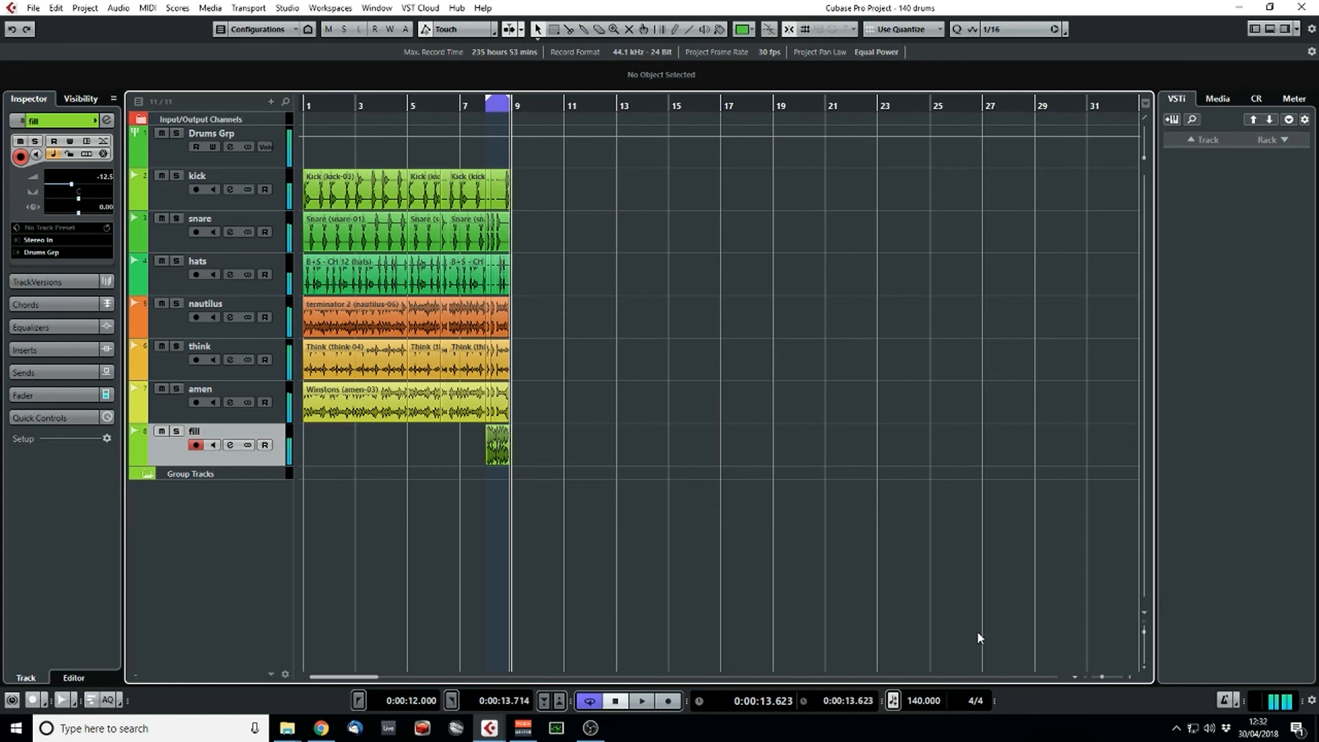
left_click(306, 107)
key("space")
left_click_drag(487, 100, 191, 115)
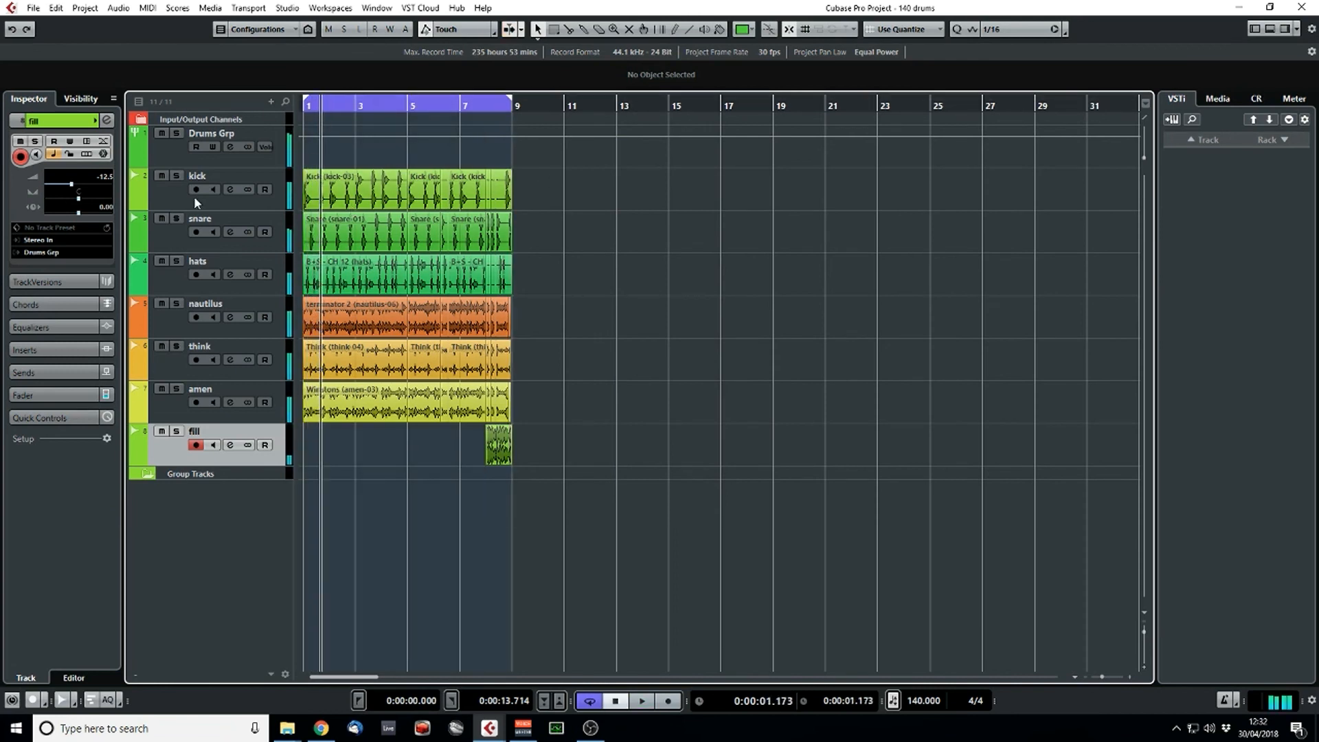
left_click_drag(316, 106, 302, 106)
key("space")
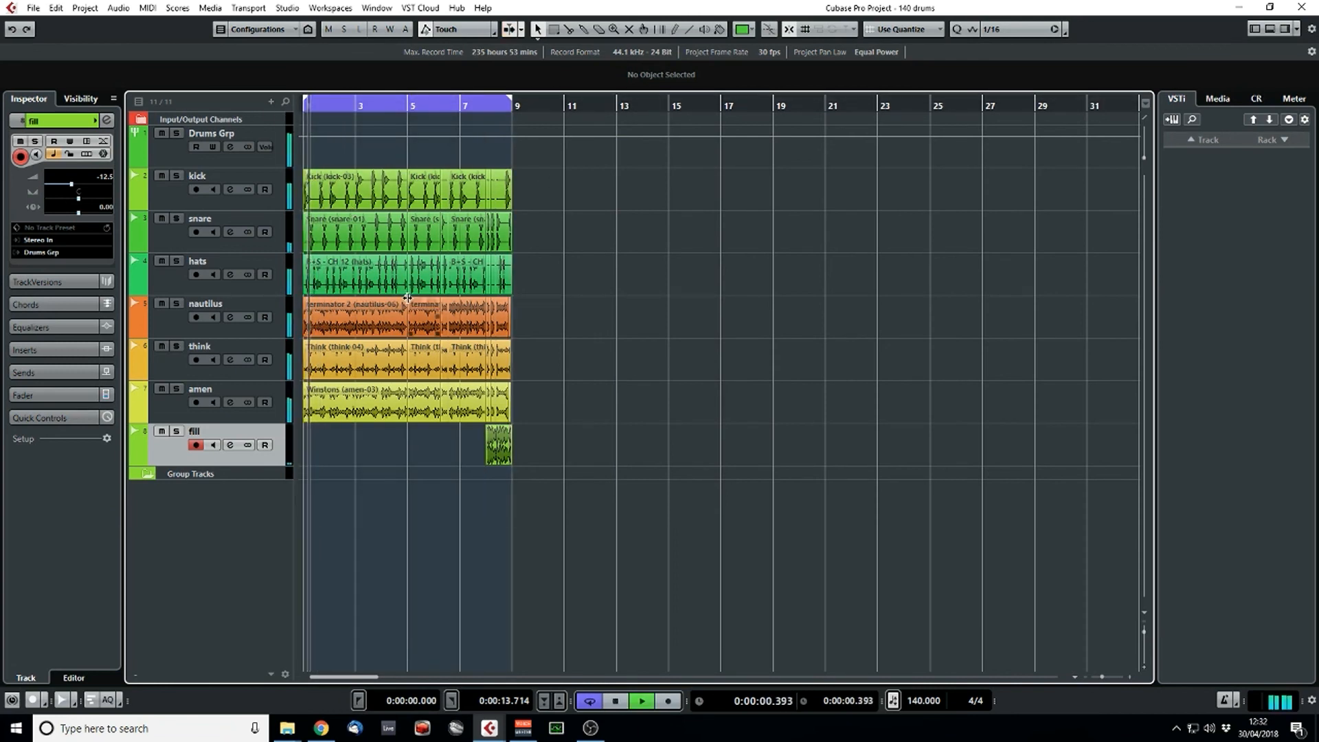
key("space")
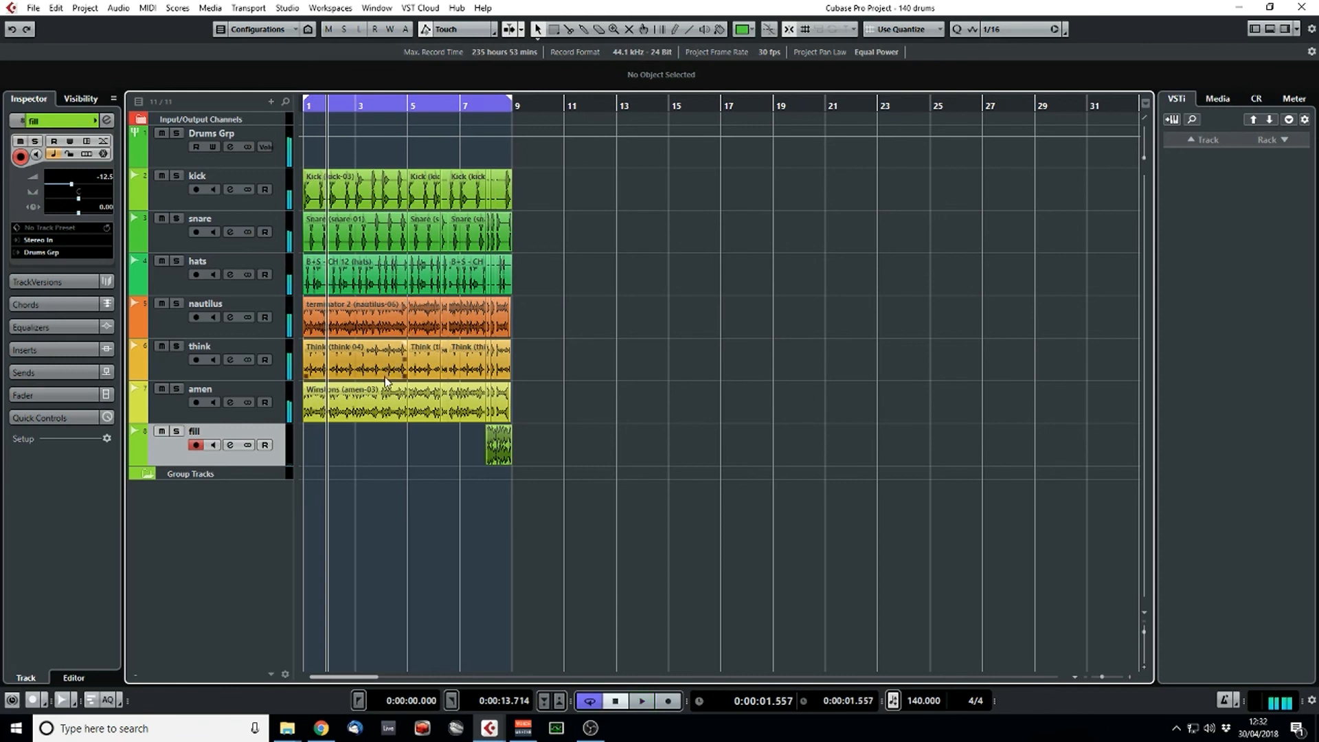